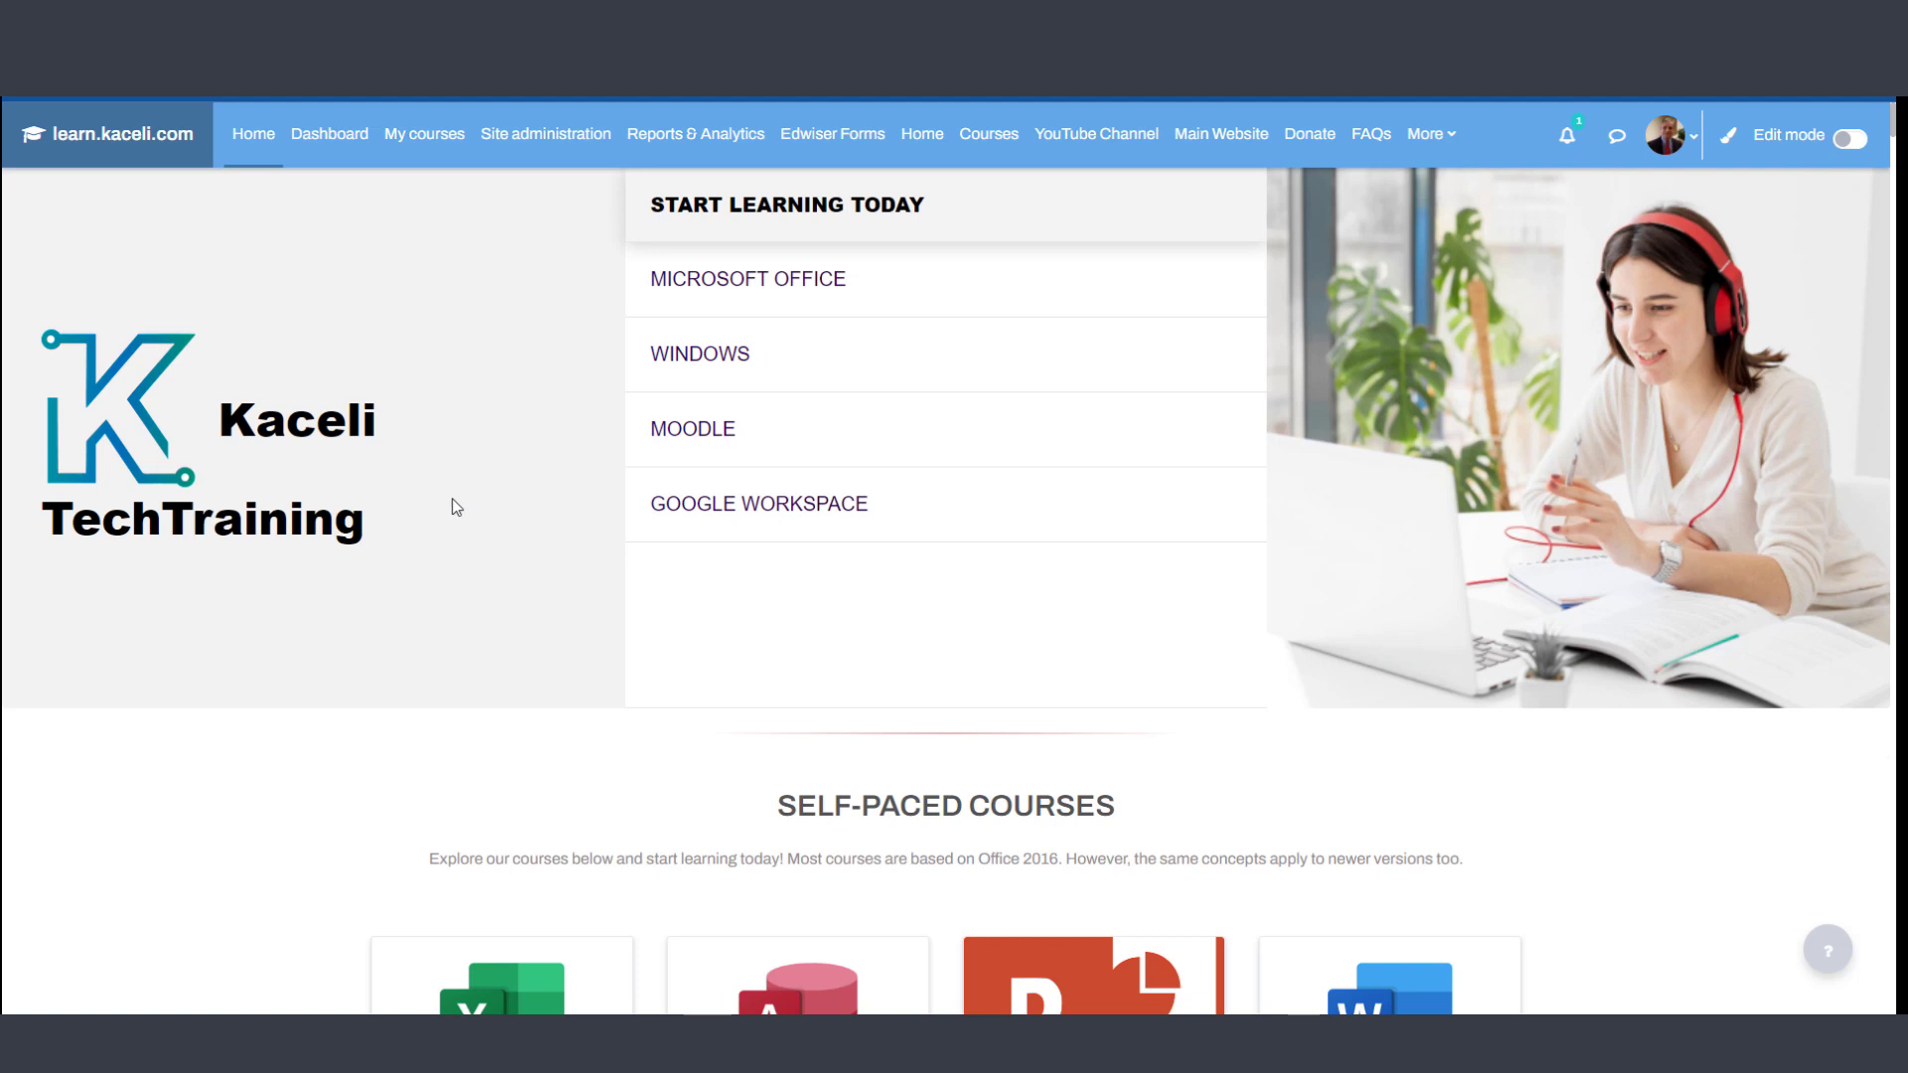
# - Scroll through the home page, then switch Edit mode on
pyautogui.scroll(-2, 451, 499)
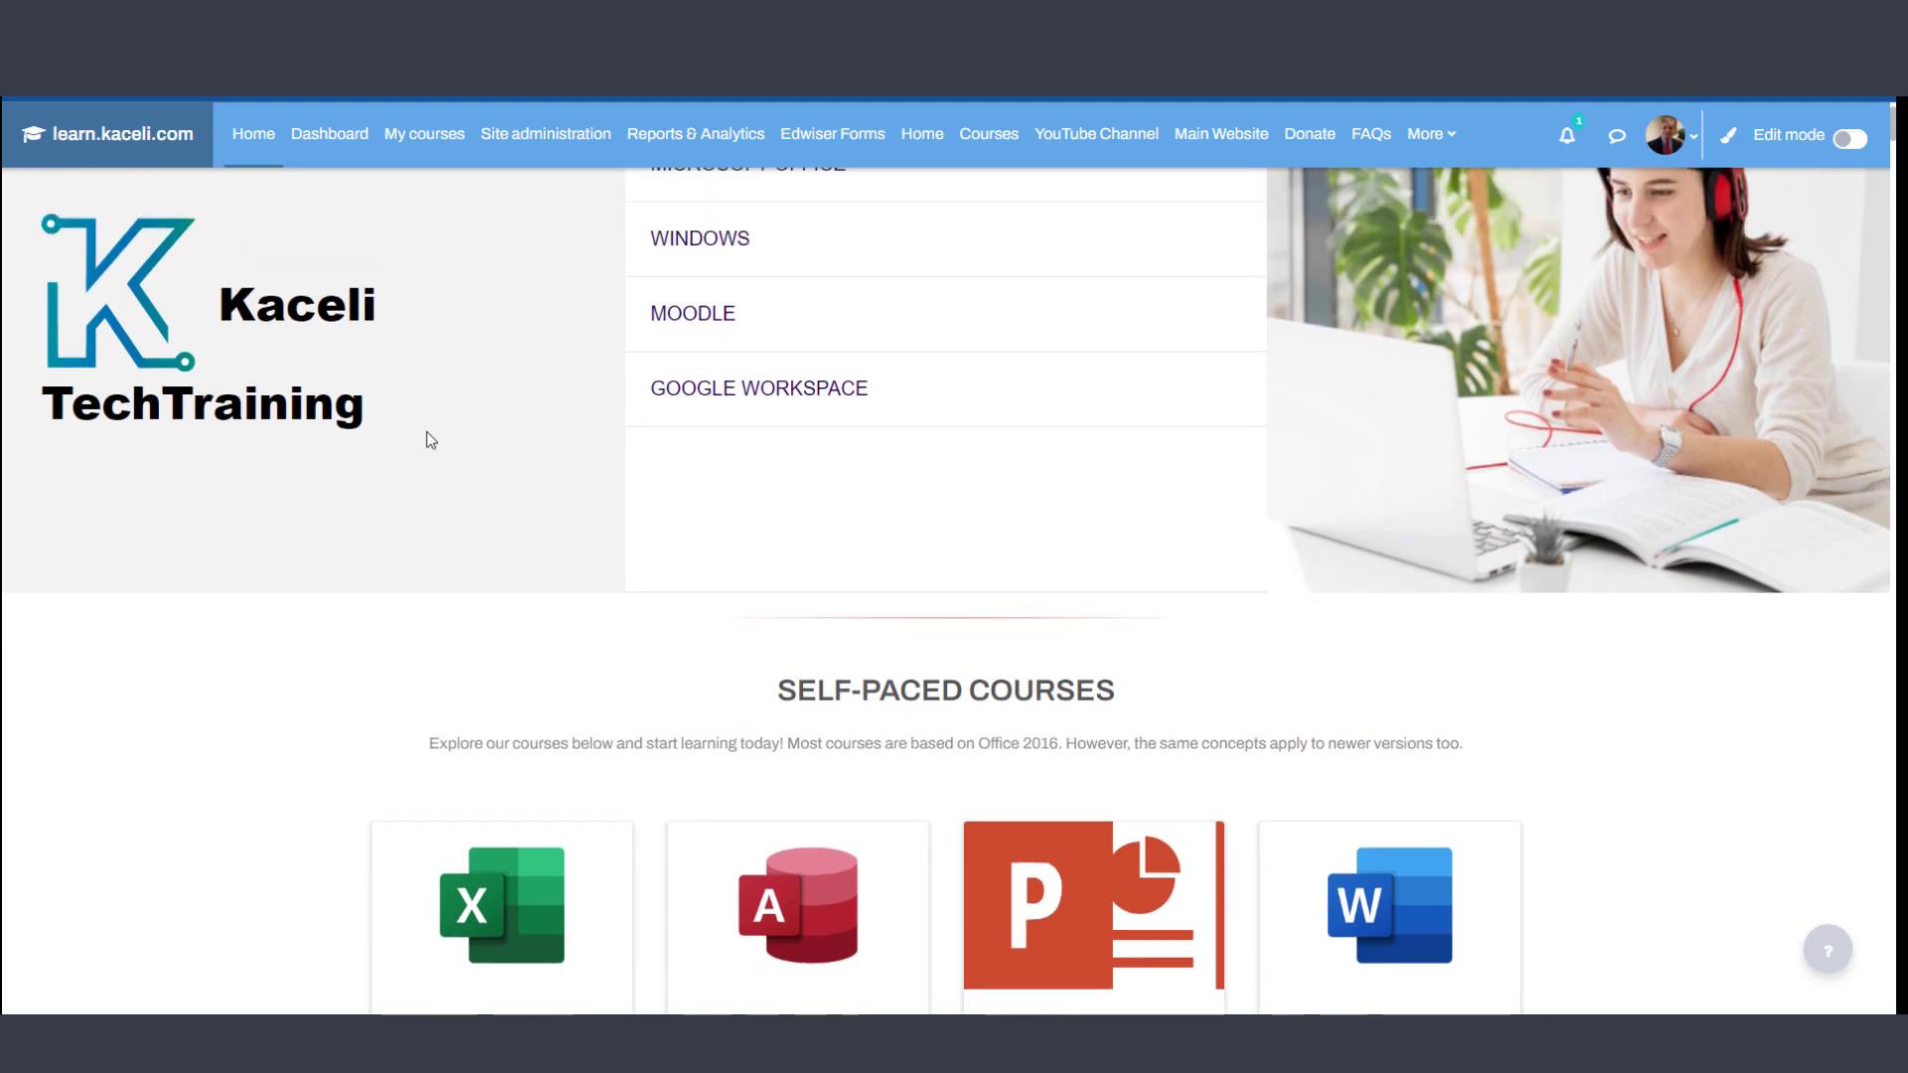
pyautogui.scroll(-3, 426, 431)
pyautogui.scroll(-5, 427, 432)
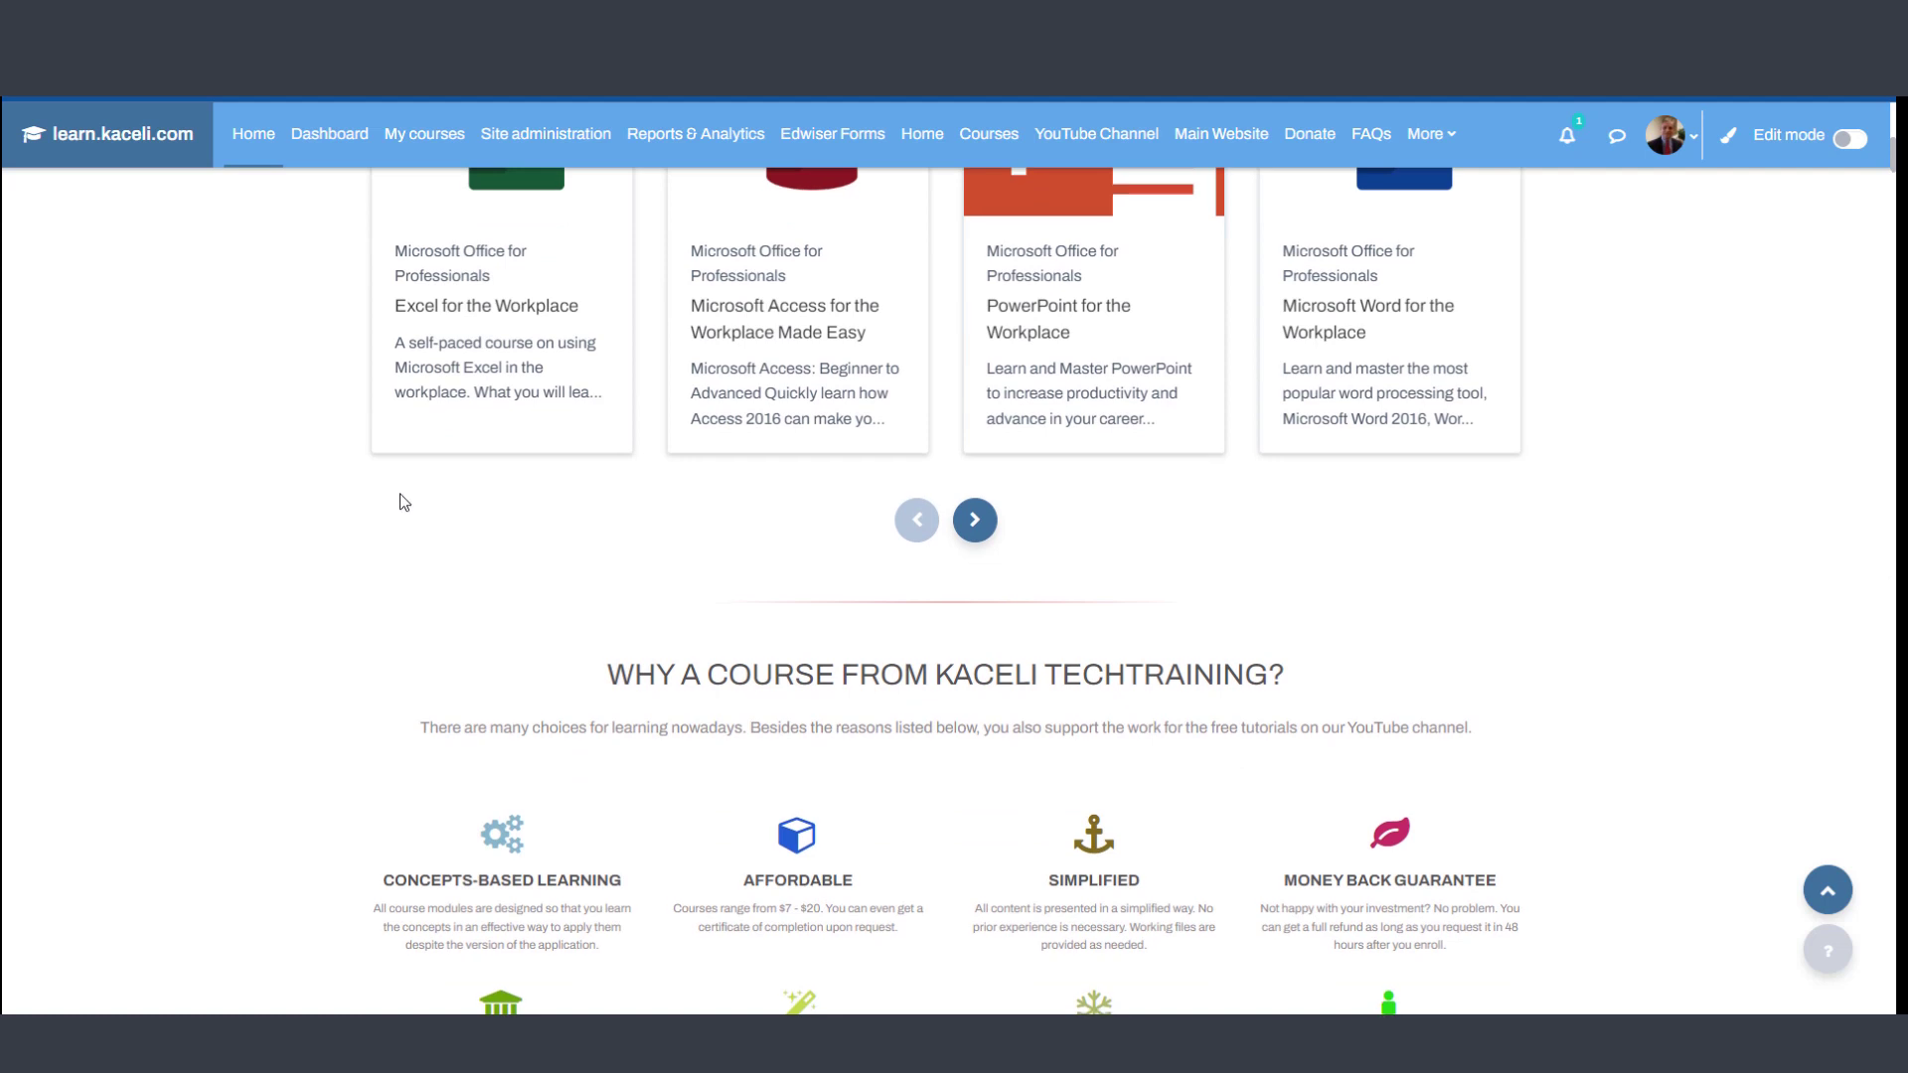
pyautogui.scroll(-4, 358, 482)
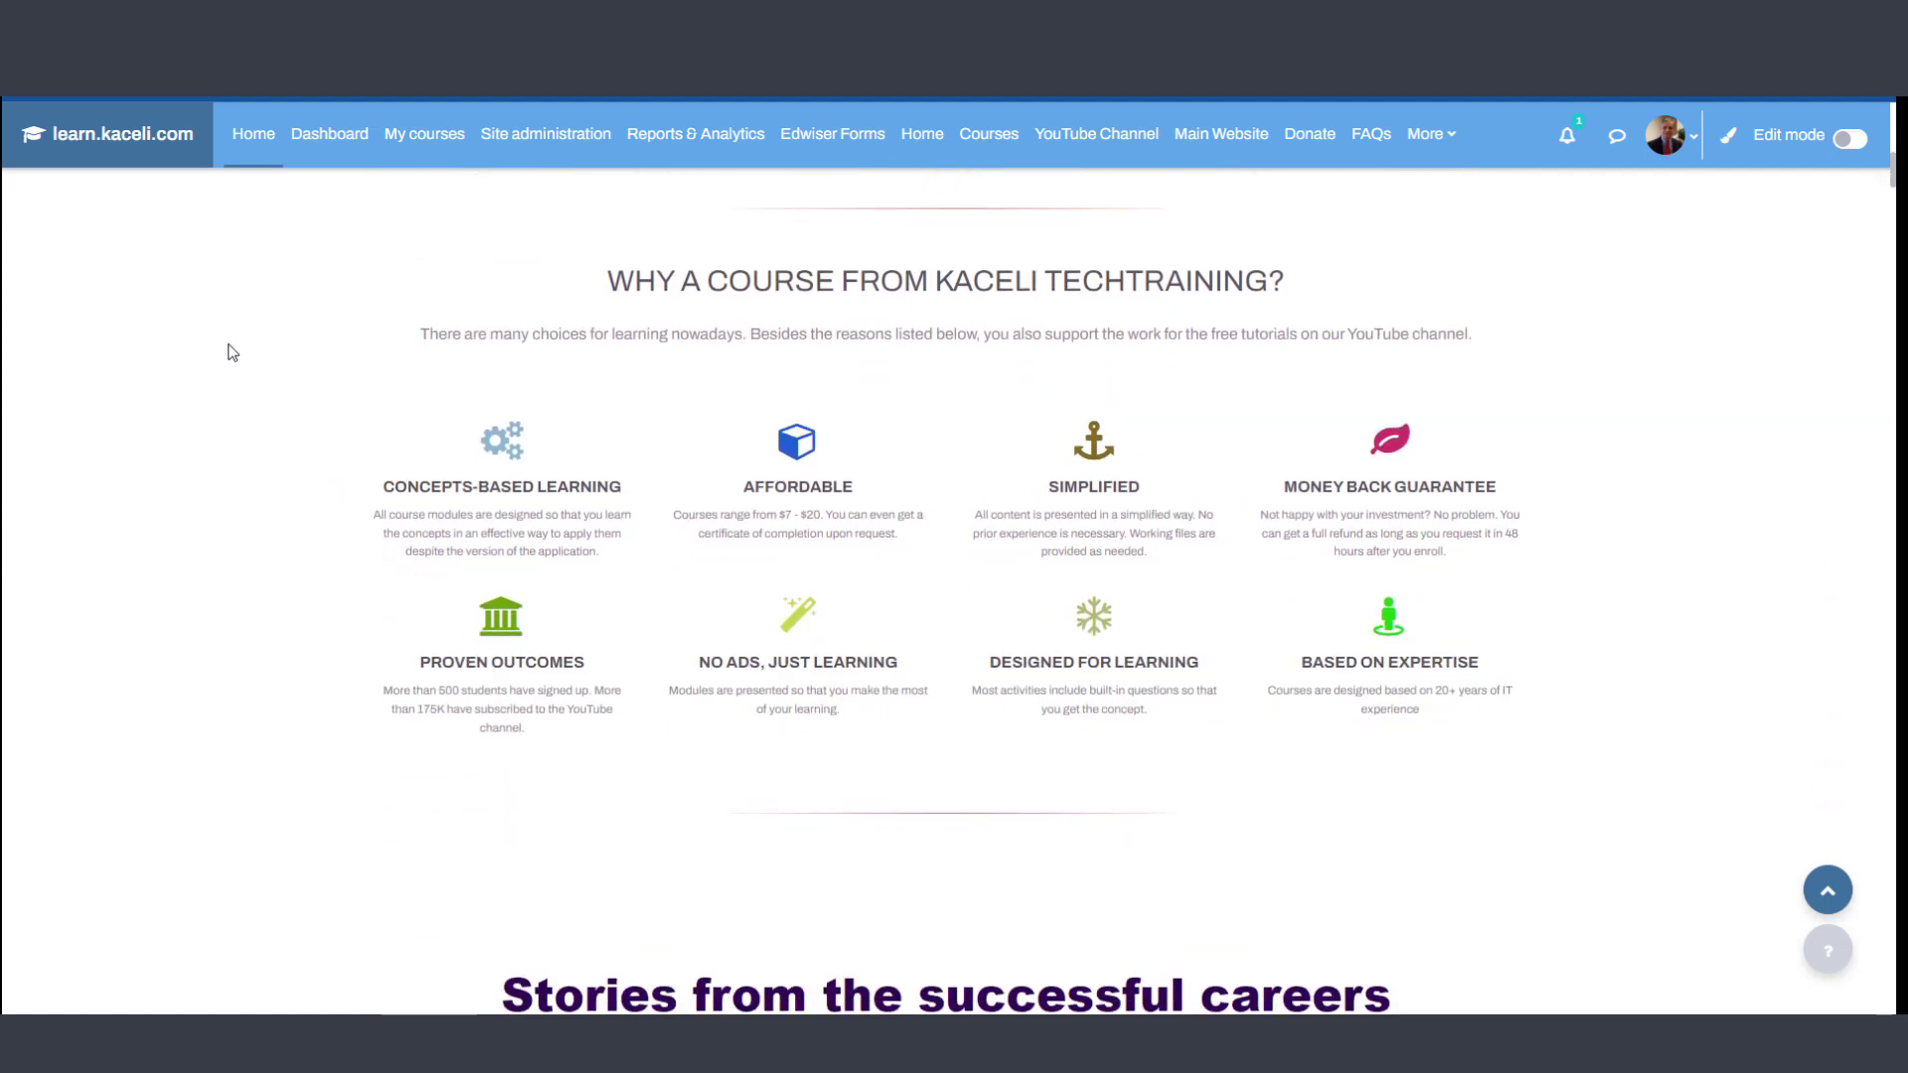
pyautogui.scroll(-1, 315, 410)
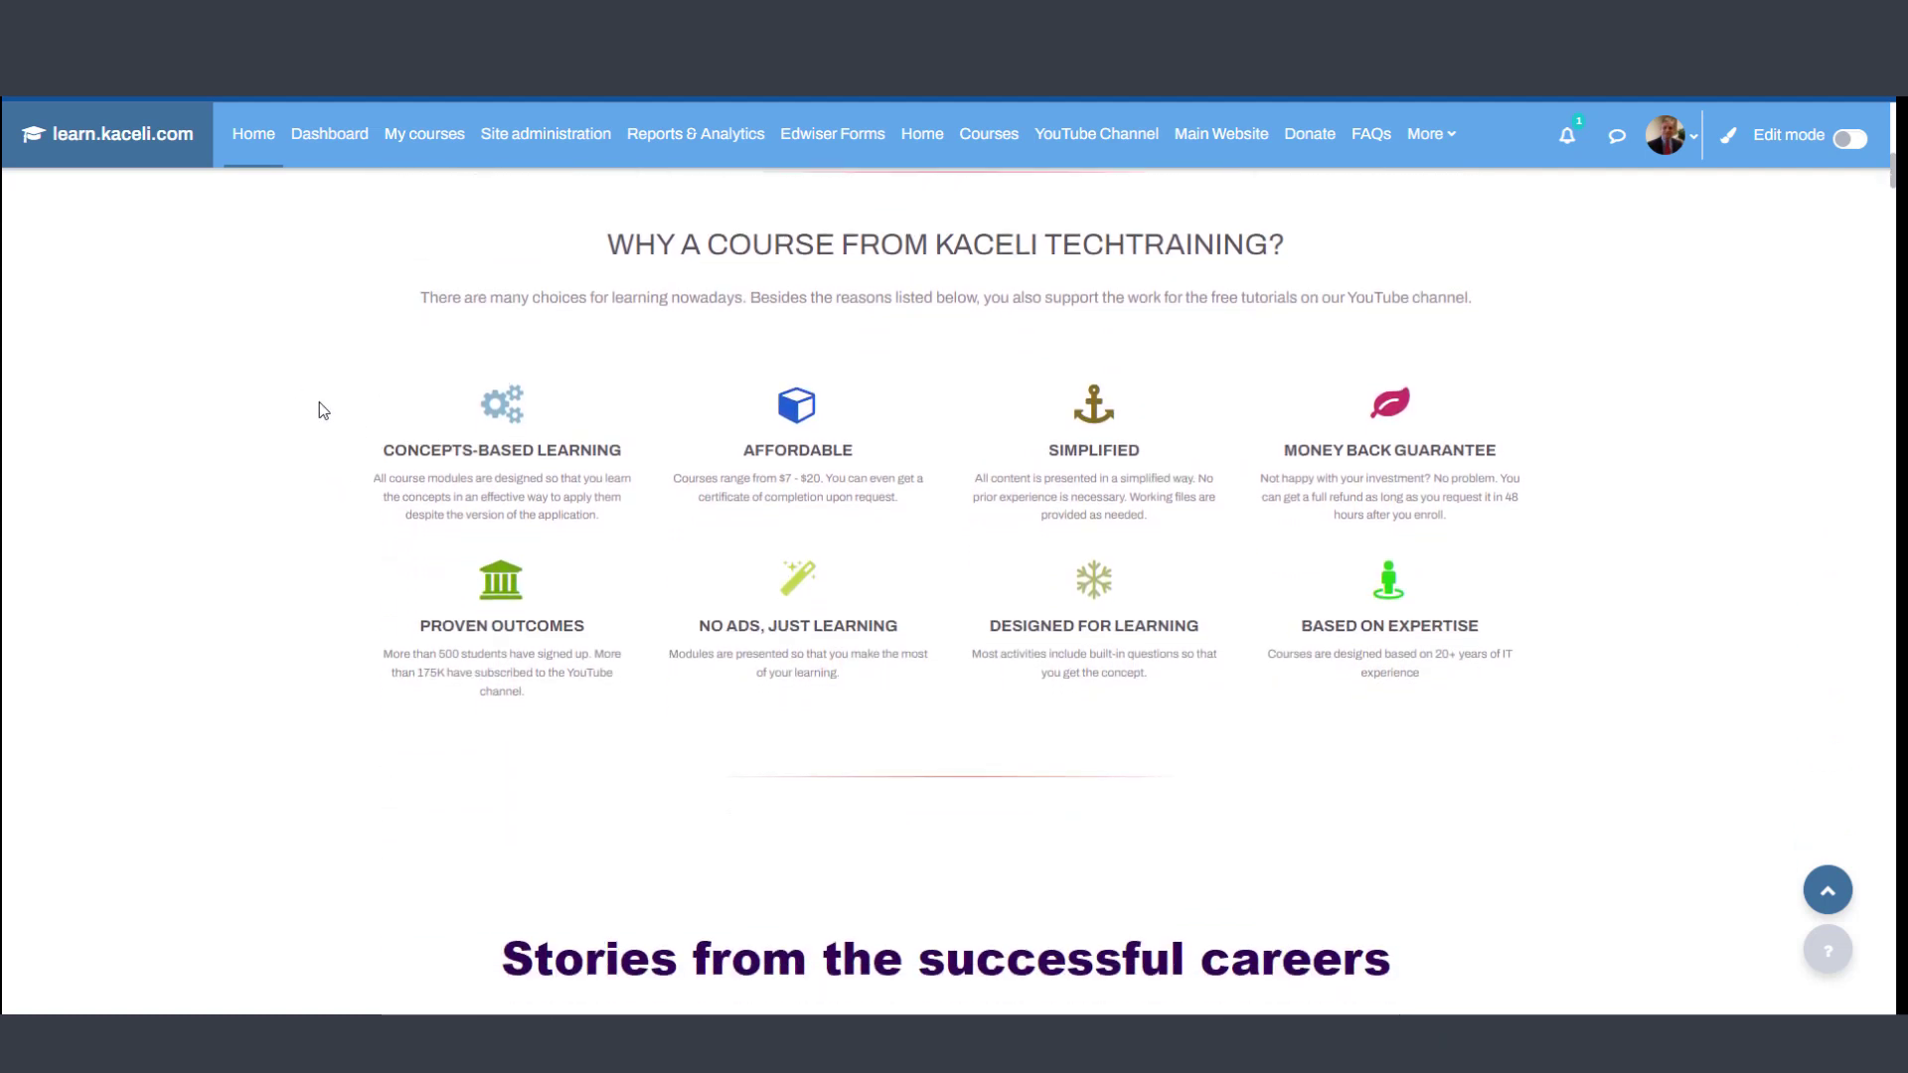
pyautogui.scroll(-1, 320, 414)
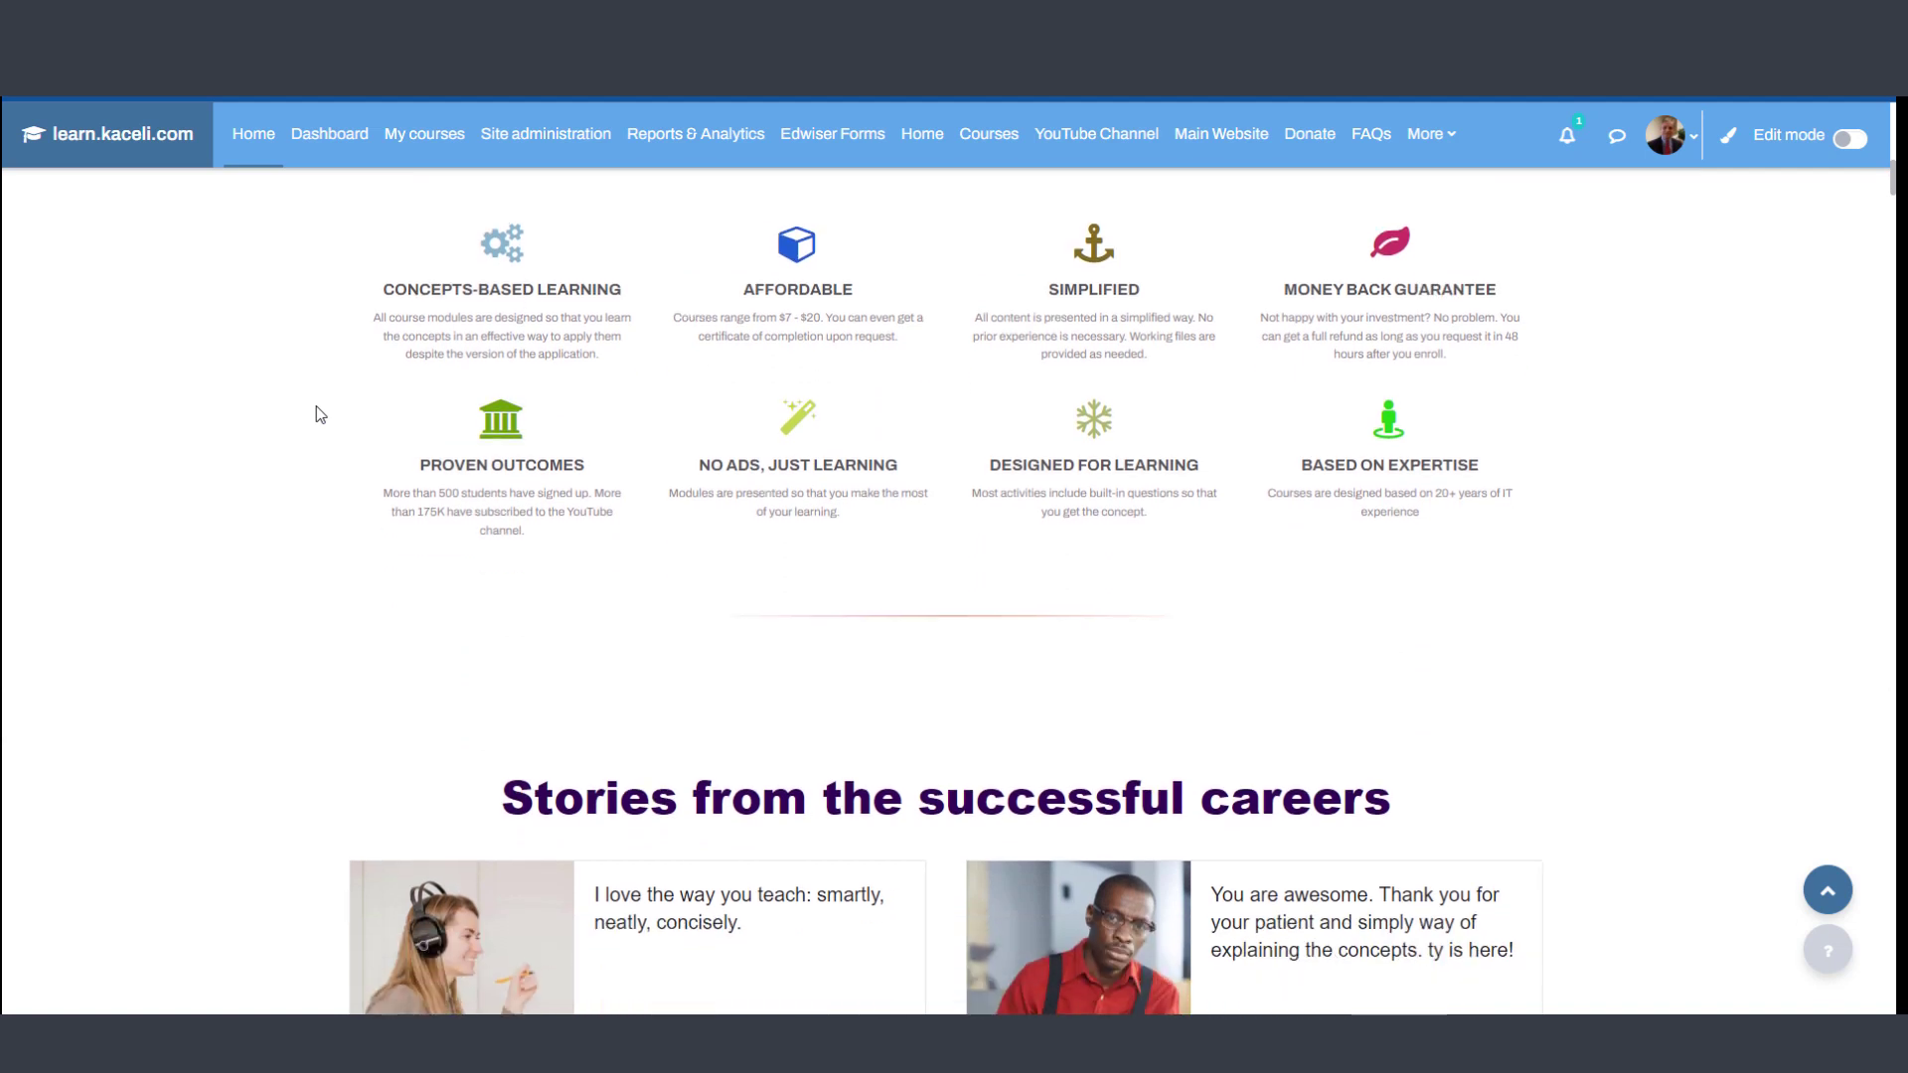
pyautogui.scroll(-3, 316, 431)
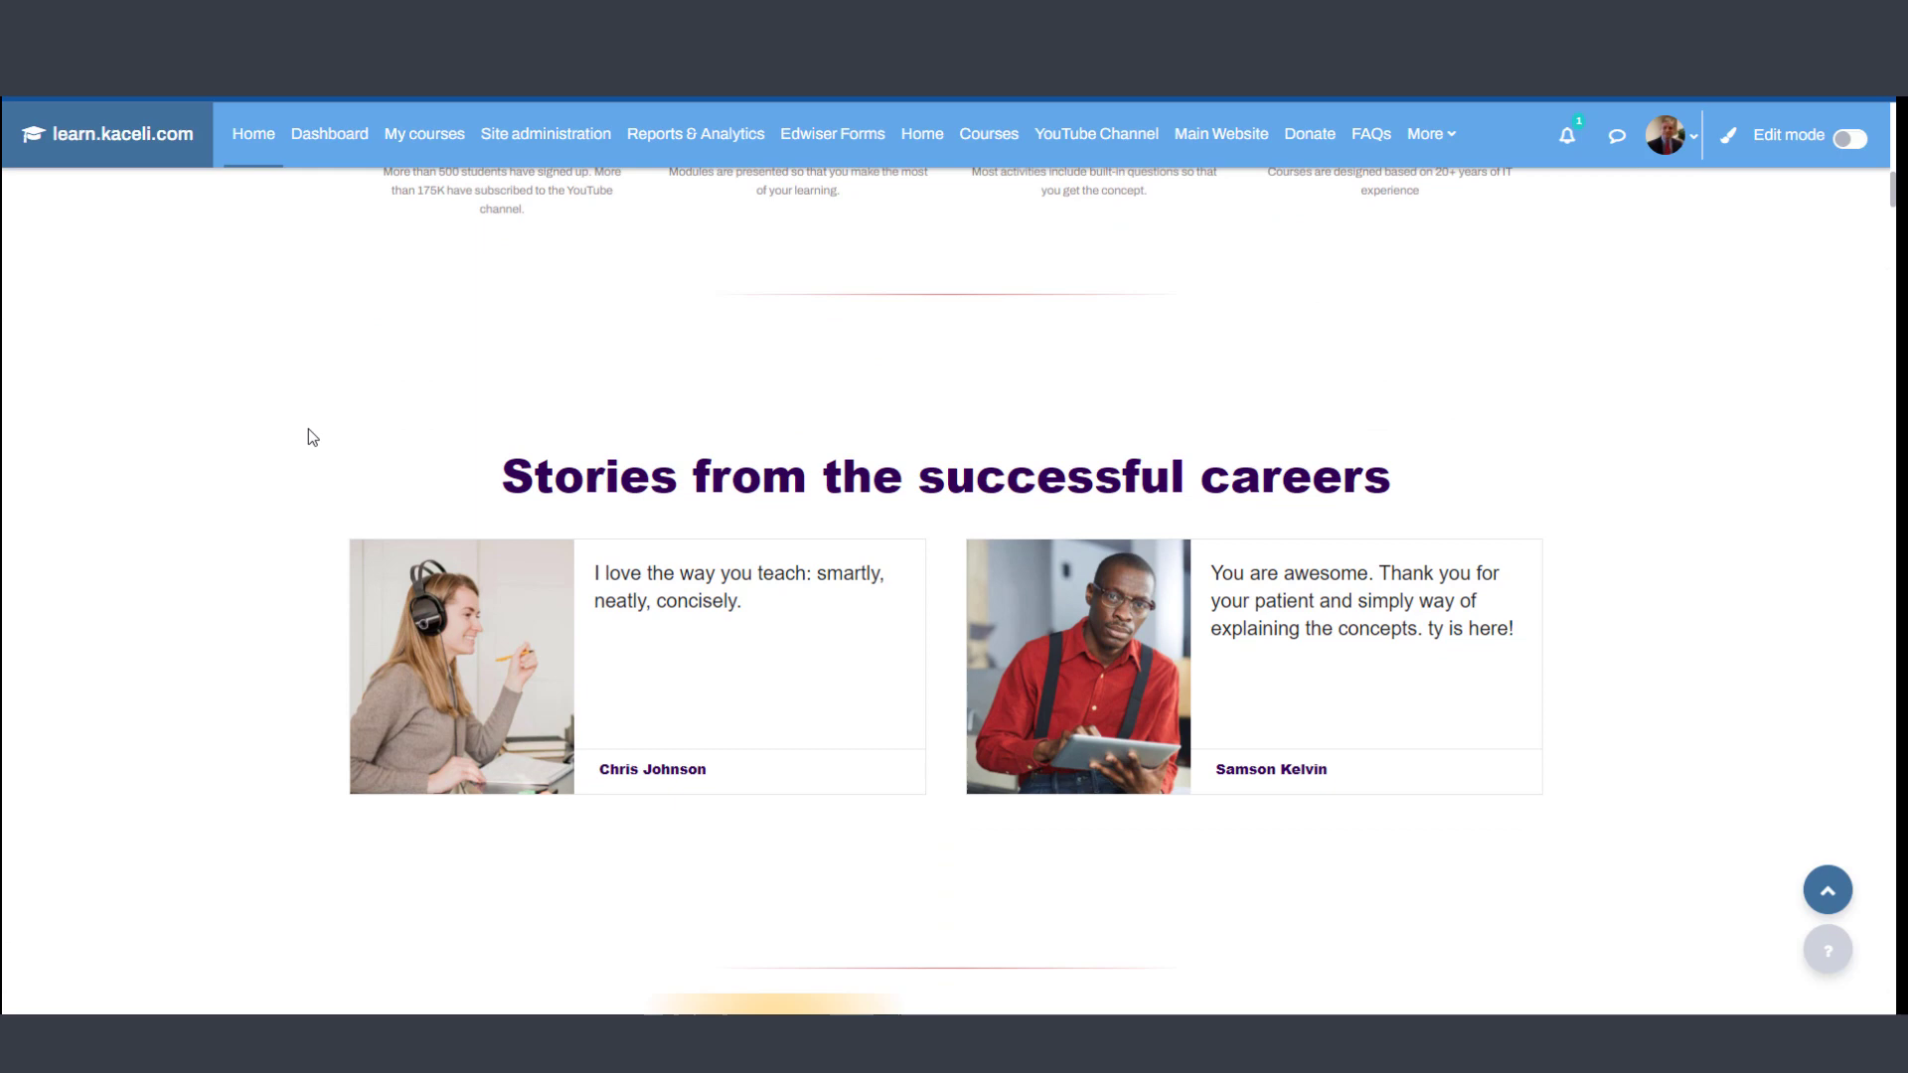
pyautogui.scroll(6, 308, 427)
pyautogui.scroll(1, 421, 475)
pyautogui.scroll(4, 421, 476)
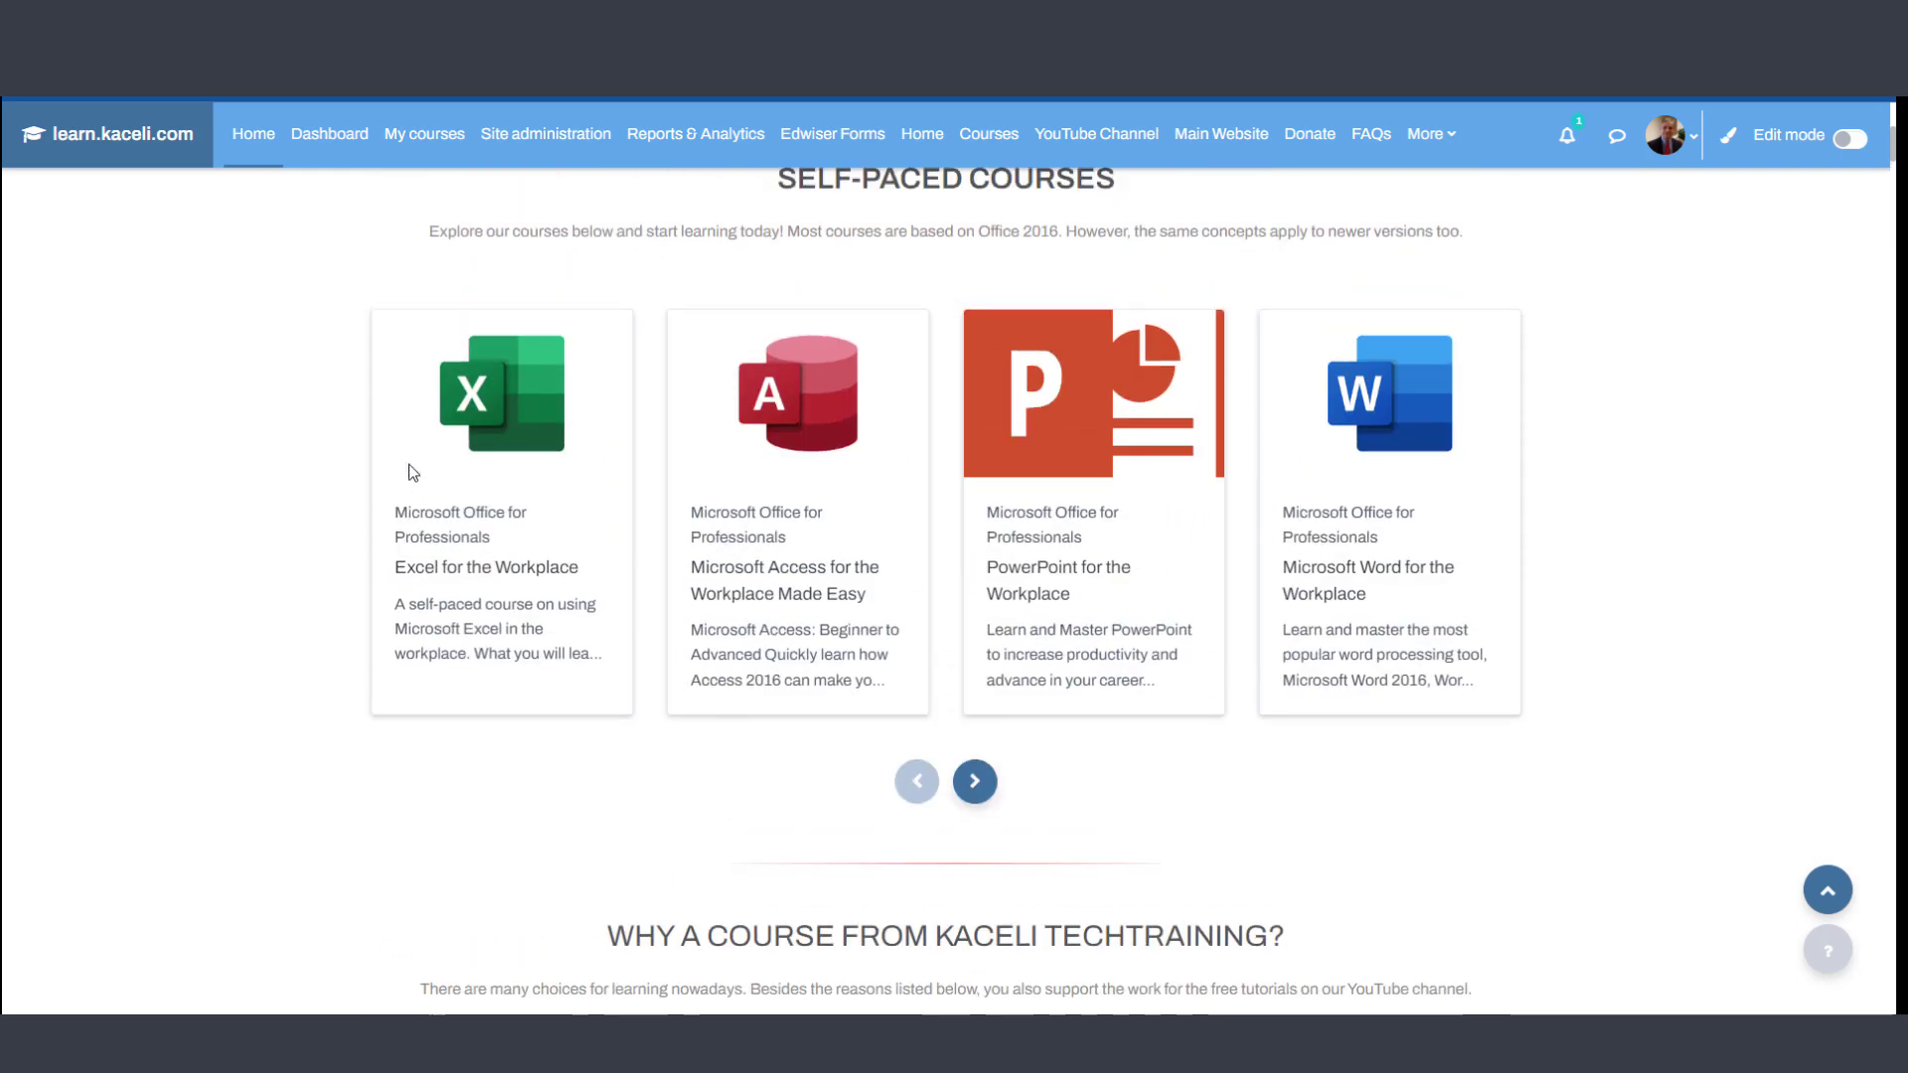
pyautogui.scroll(6, 421, 475)
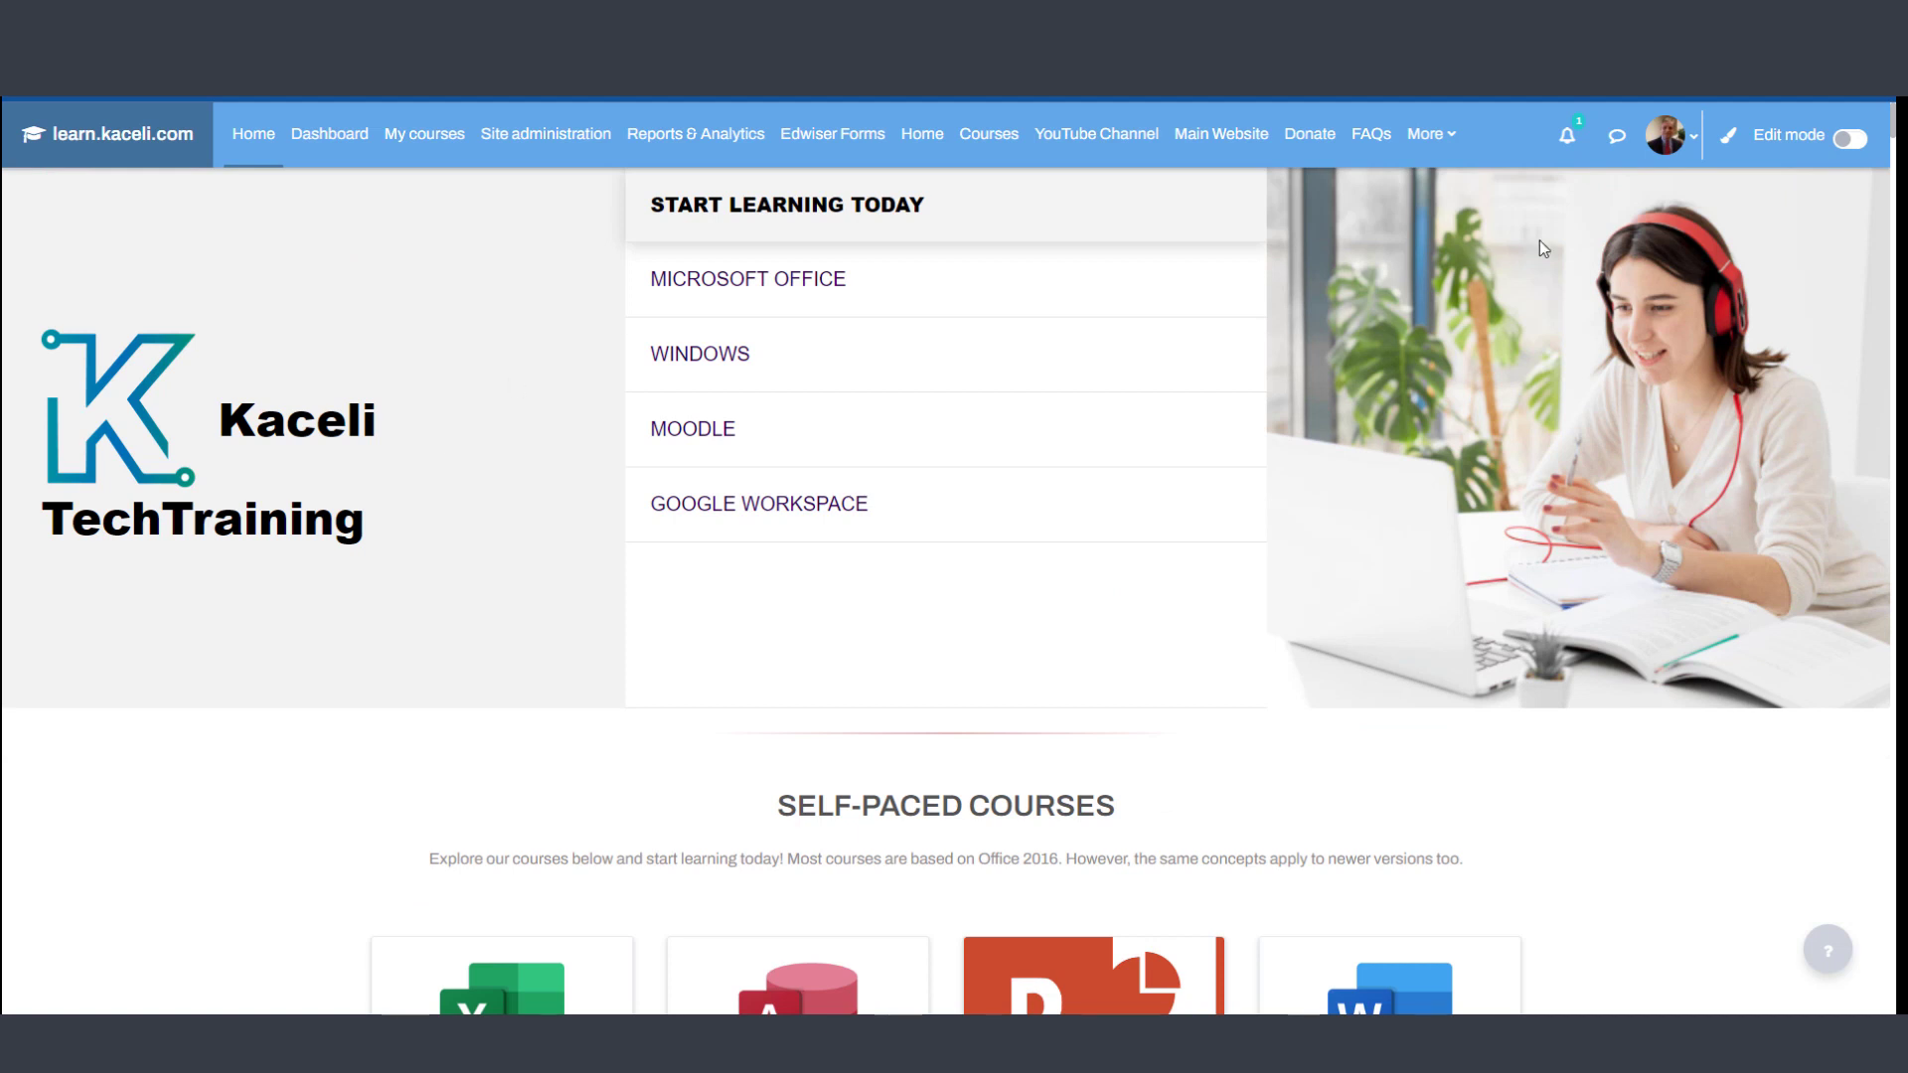
pyautogui.click(1852, 145)
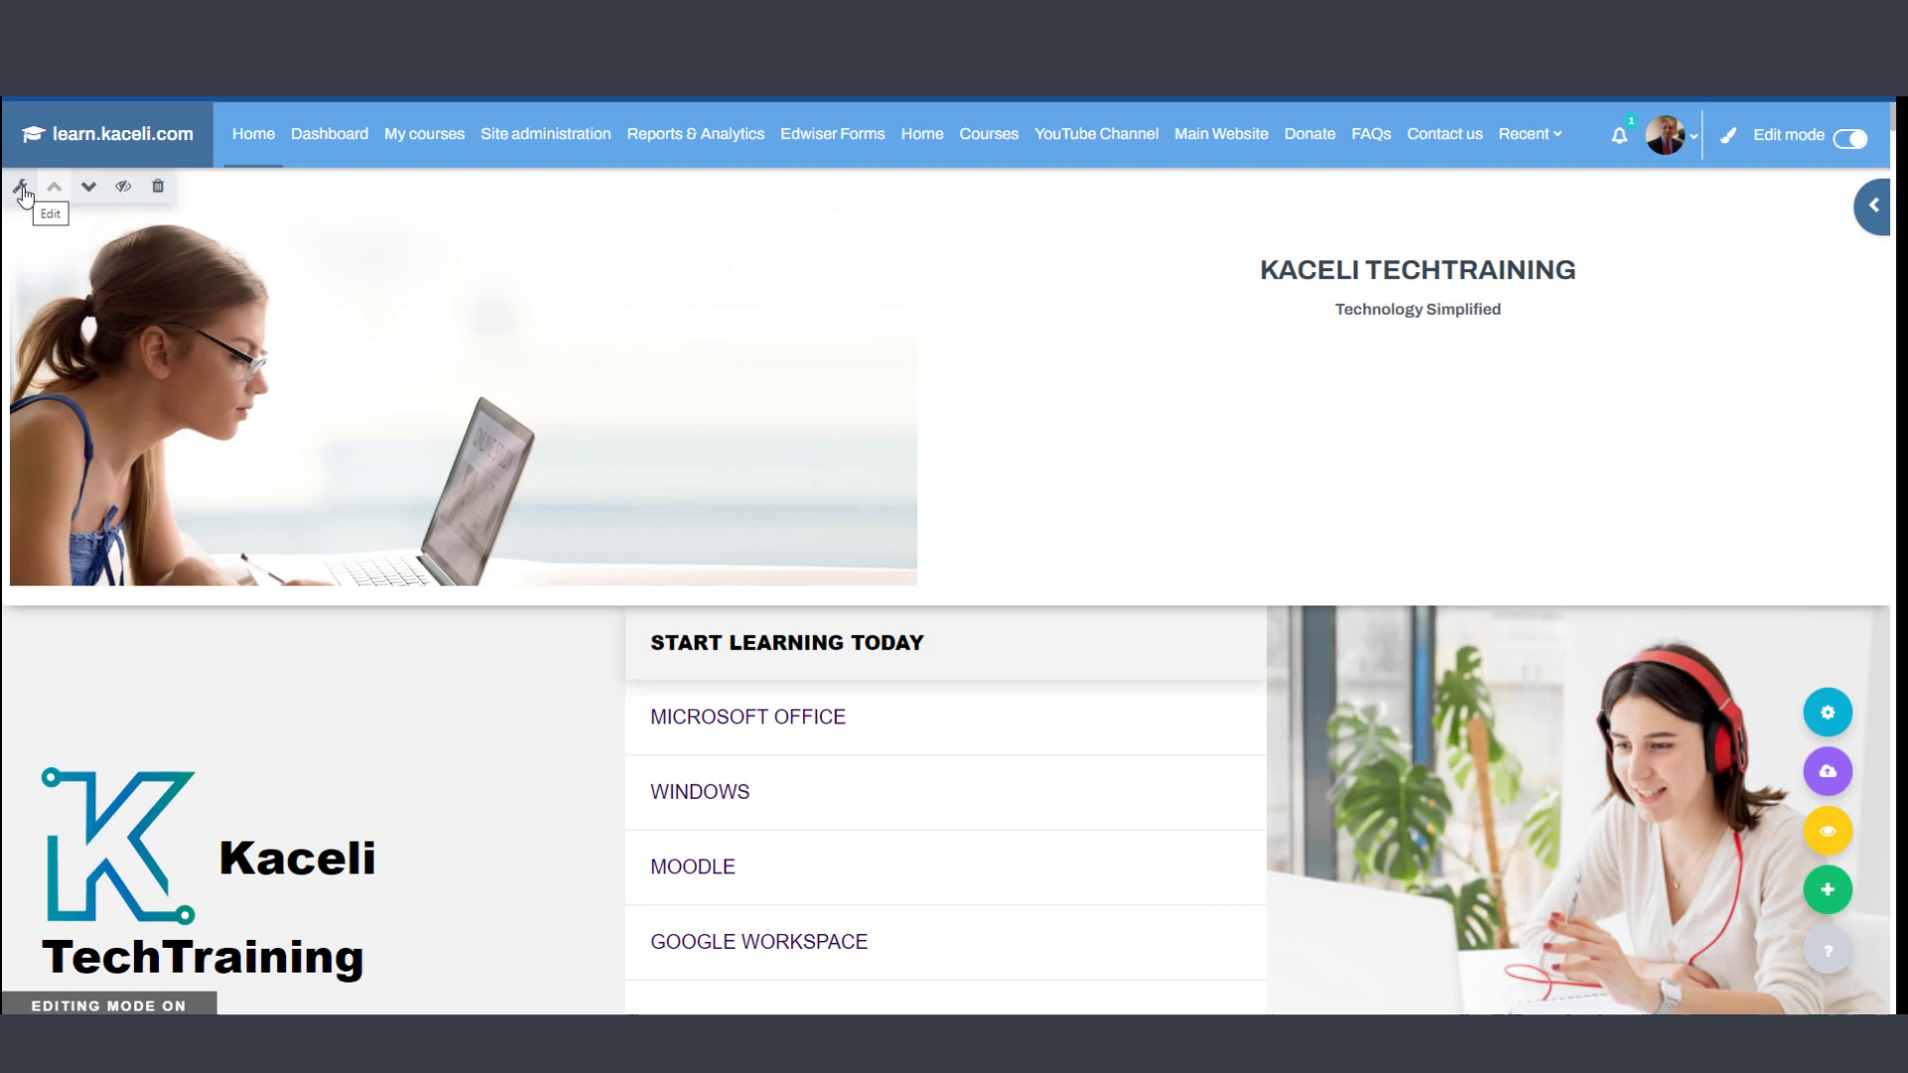
# - Inspect the top HTML section's content in its editor dialog, then close it
pyautogui.click(21, 187)
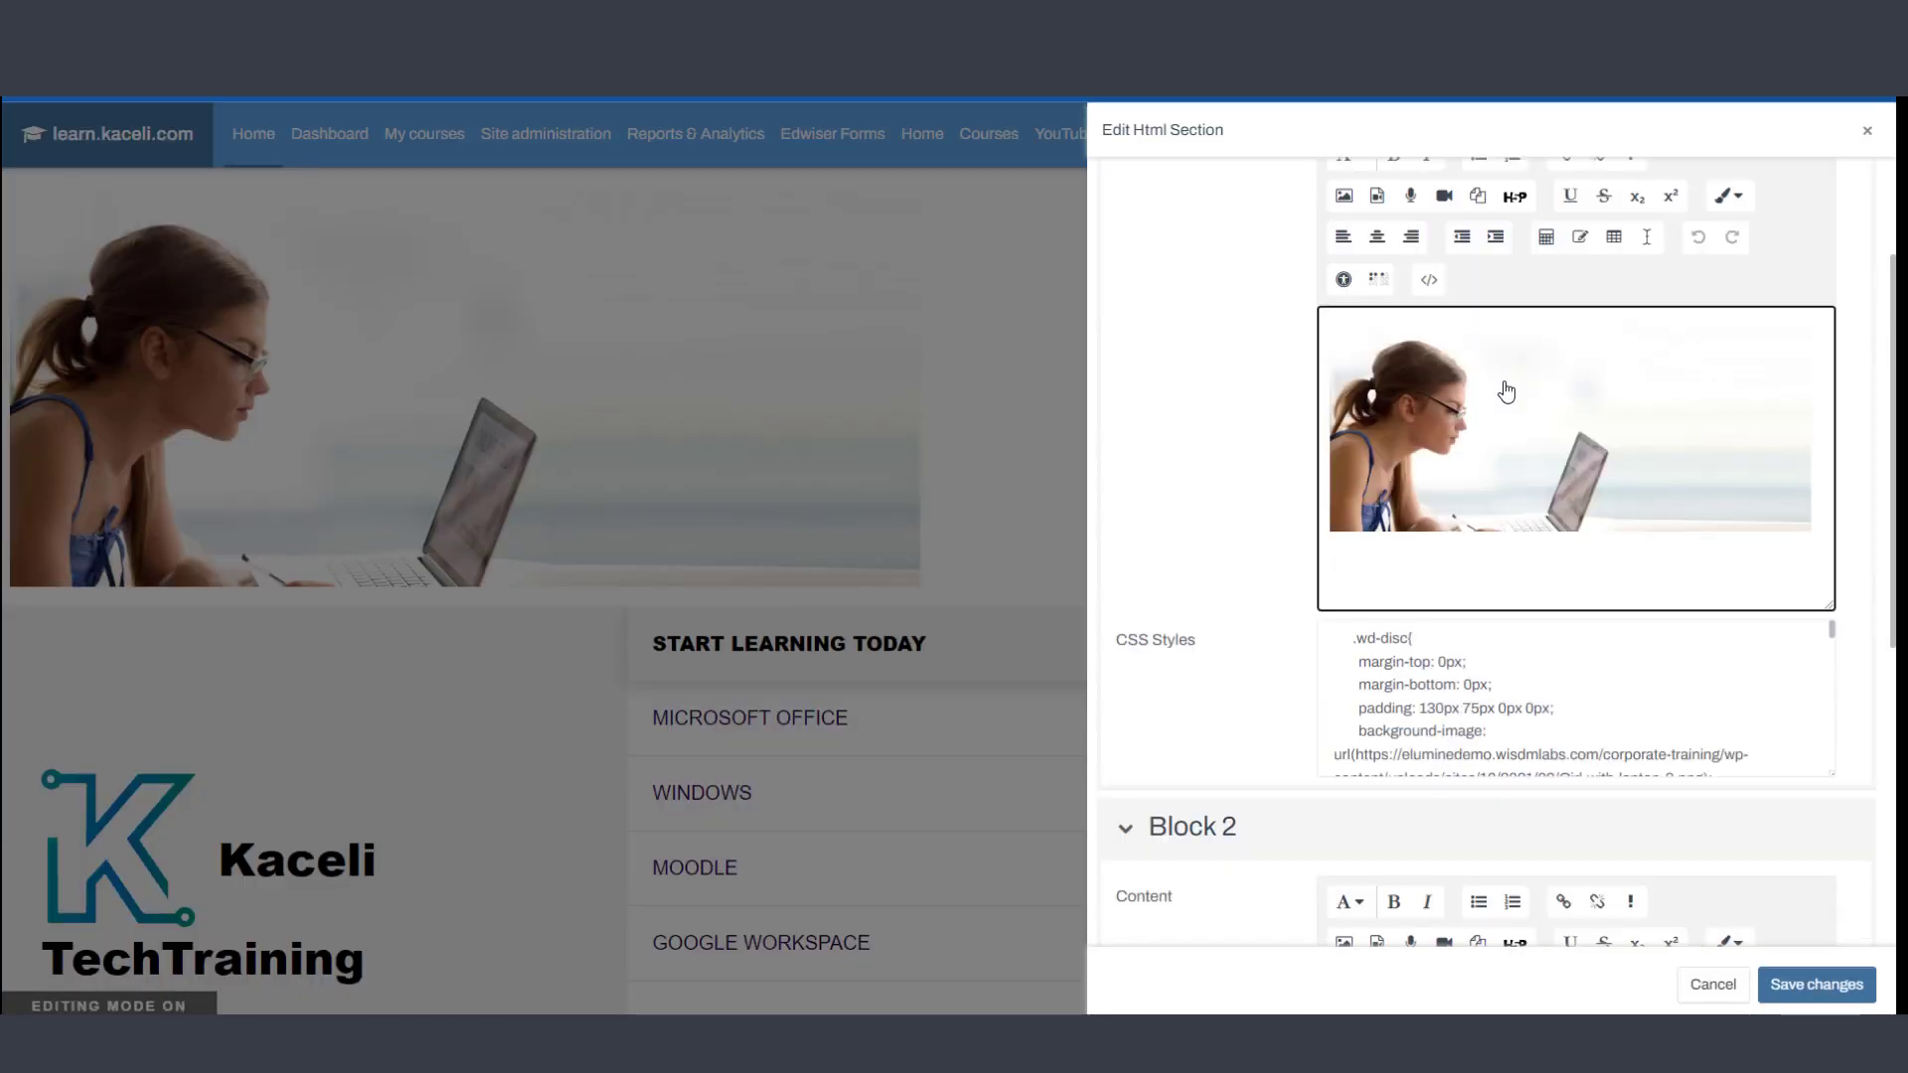
pyautogui.moveTo(1385, 387); pyautogui.dragTo(1507, 391)
pyautogui.scroll(-2, 1491, 573)
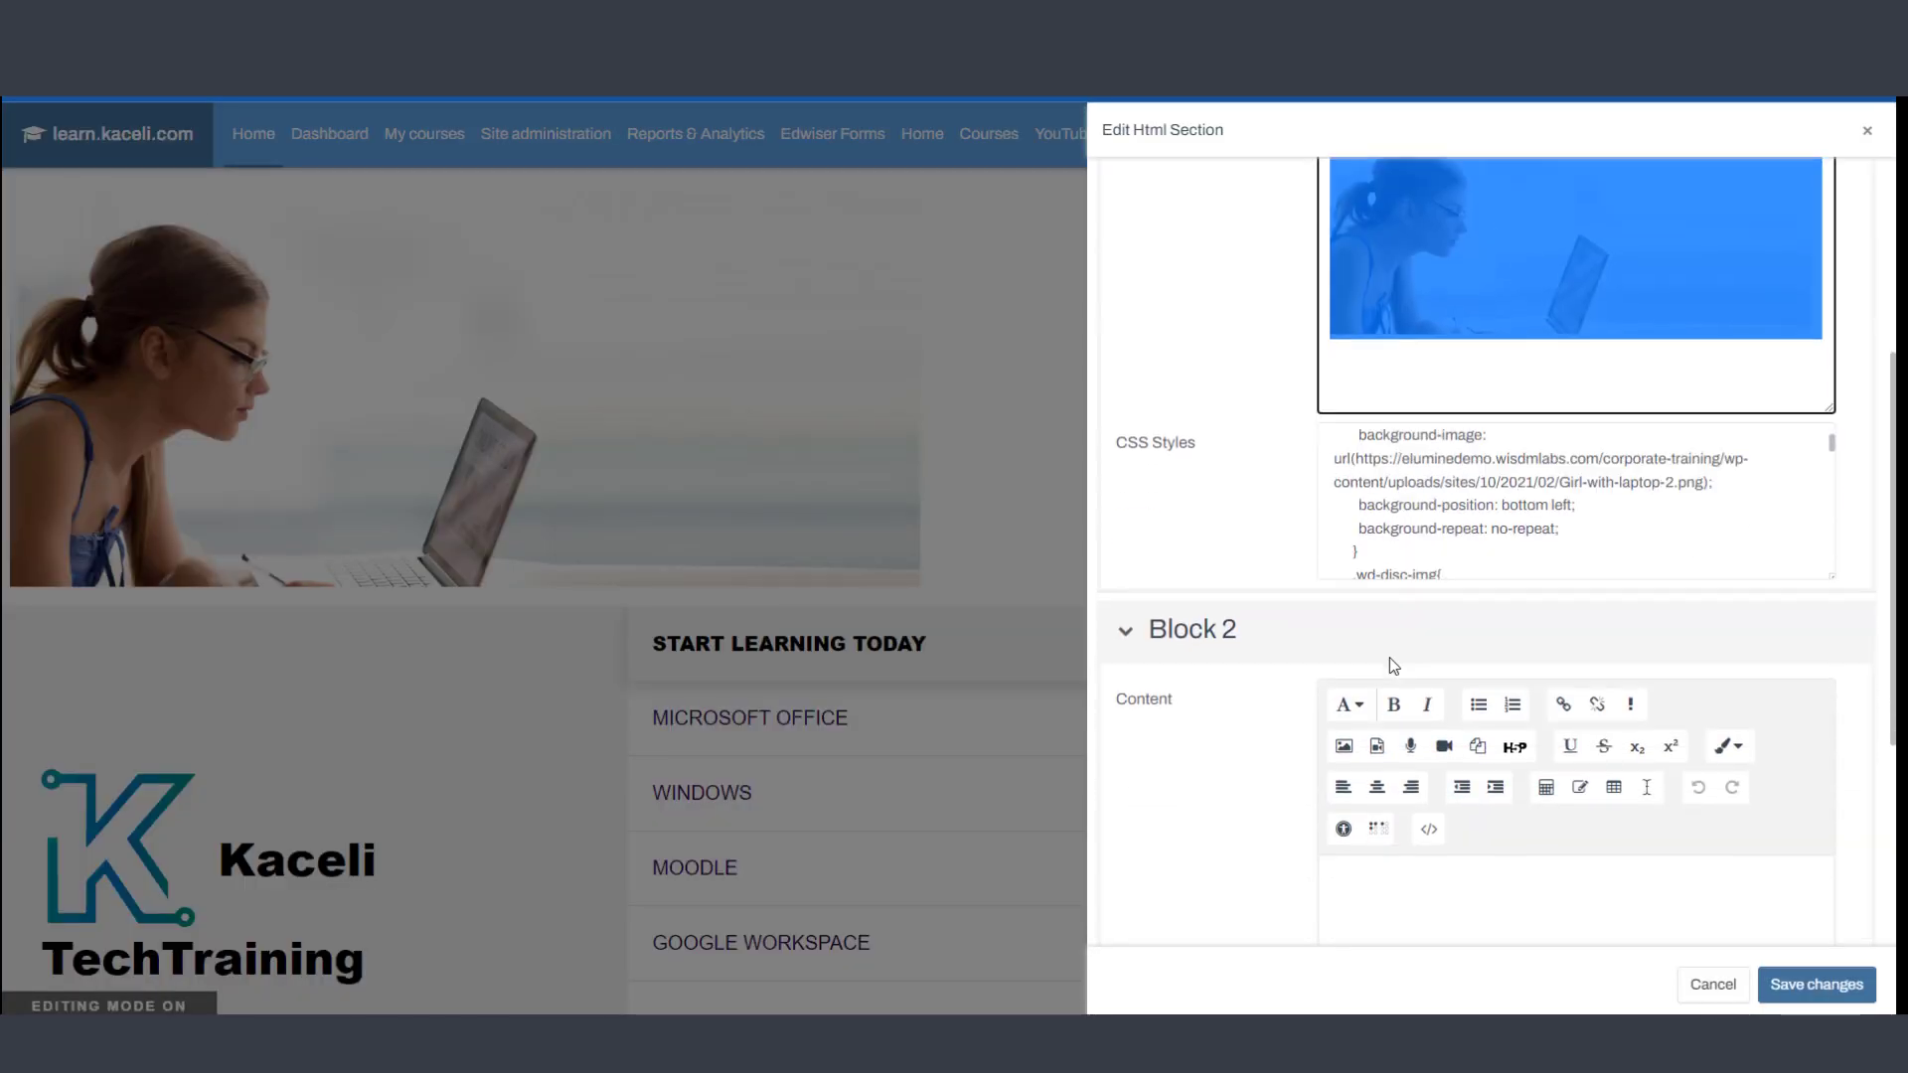
pyautogui.scroll(-3, 1490, 735)
pyautogui.click(1817, 984)
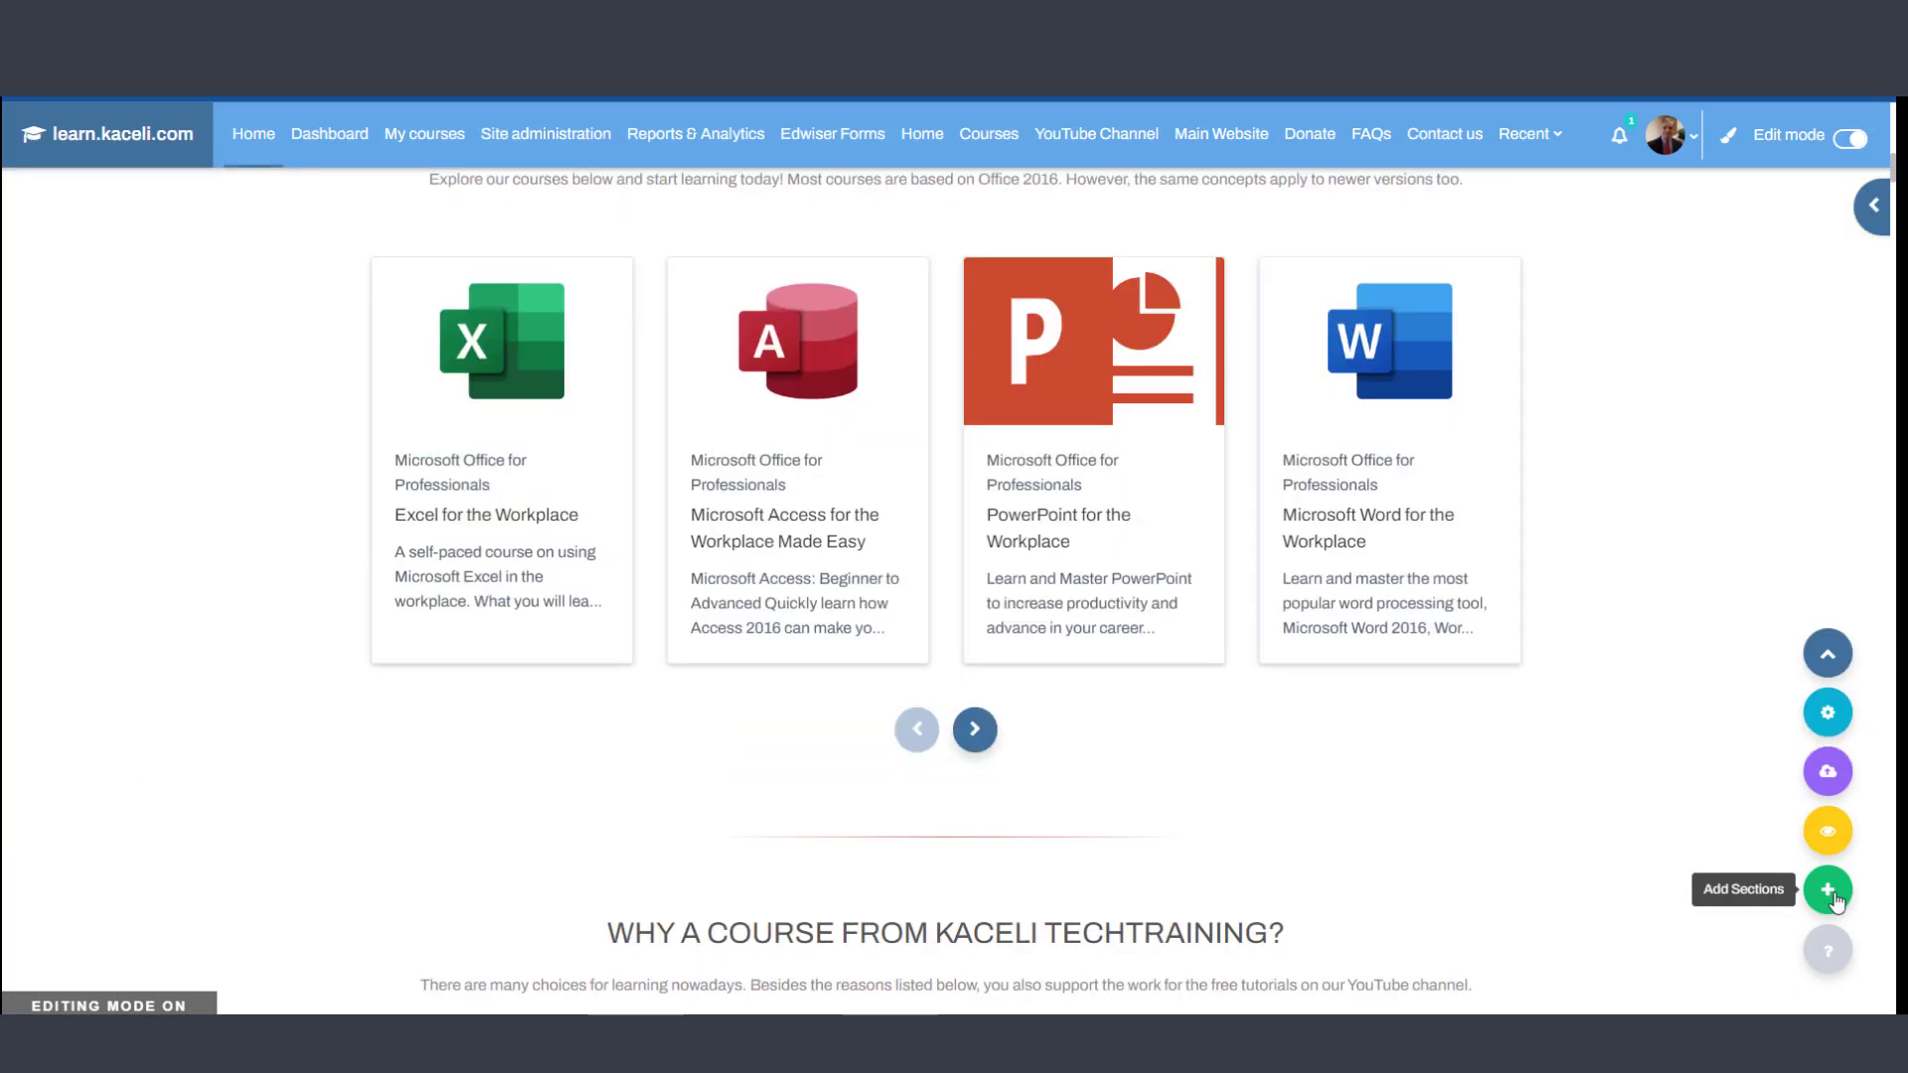
# - Insert a Feature section into the home page and glance at its settings
pyautogui.click(1836, 901)
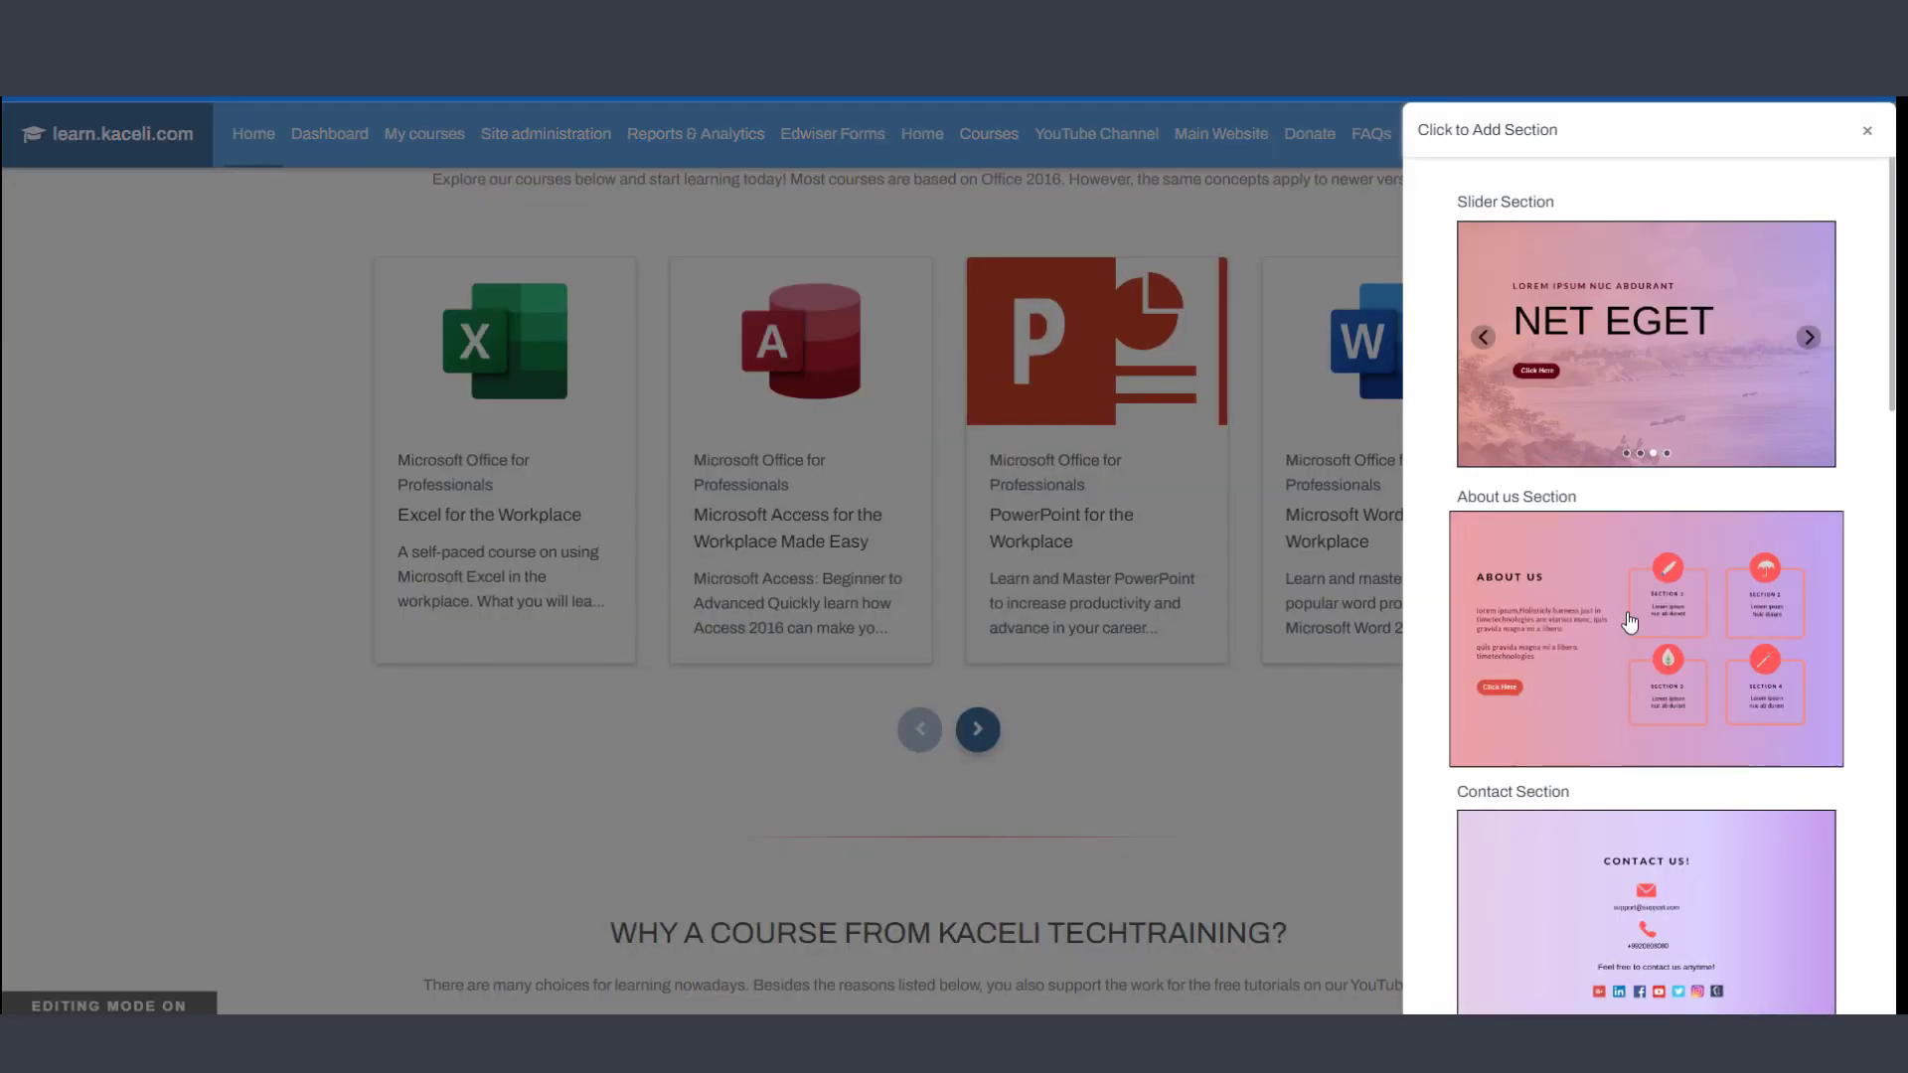
pyautogui.scroll(-1, 1620, 646)
pyautogui.scroll(-2, 1590, 656)
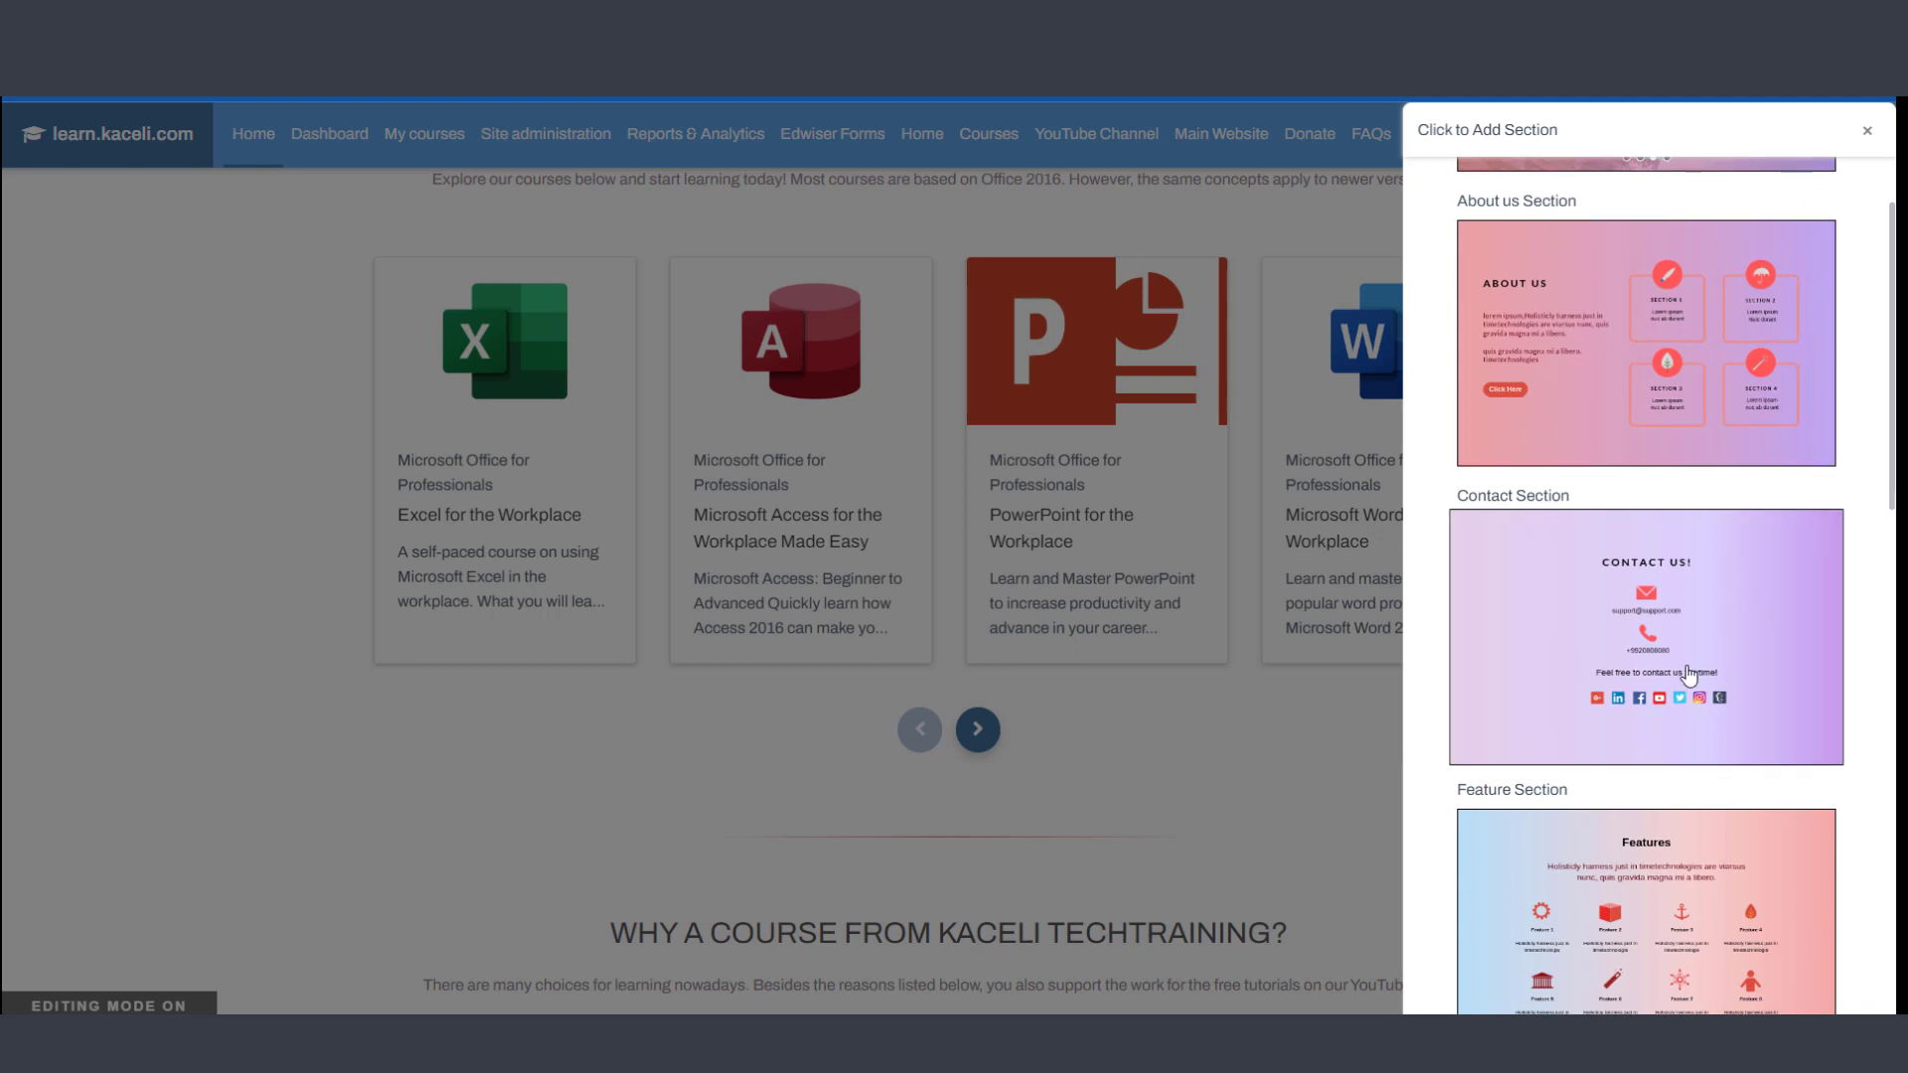
pyautogui.scroll(-1, 1595, 626)
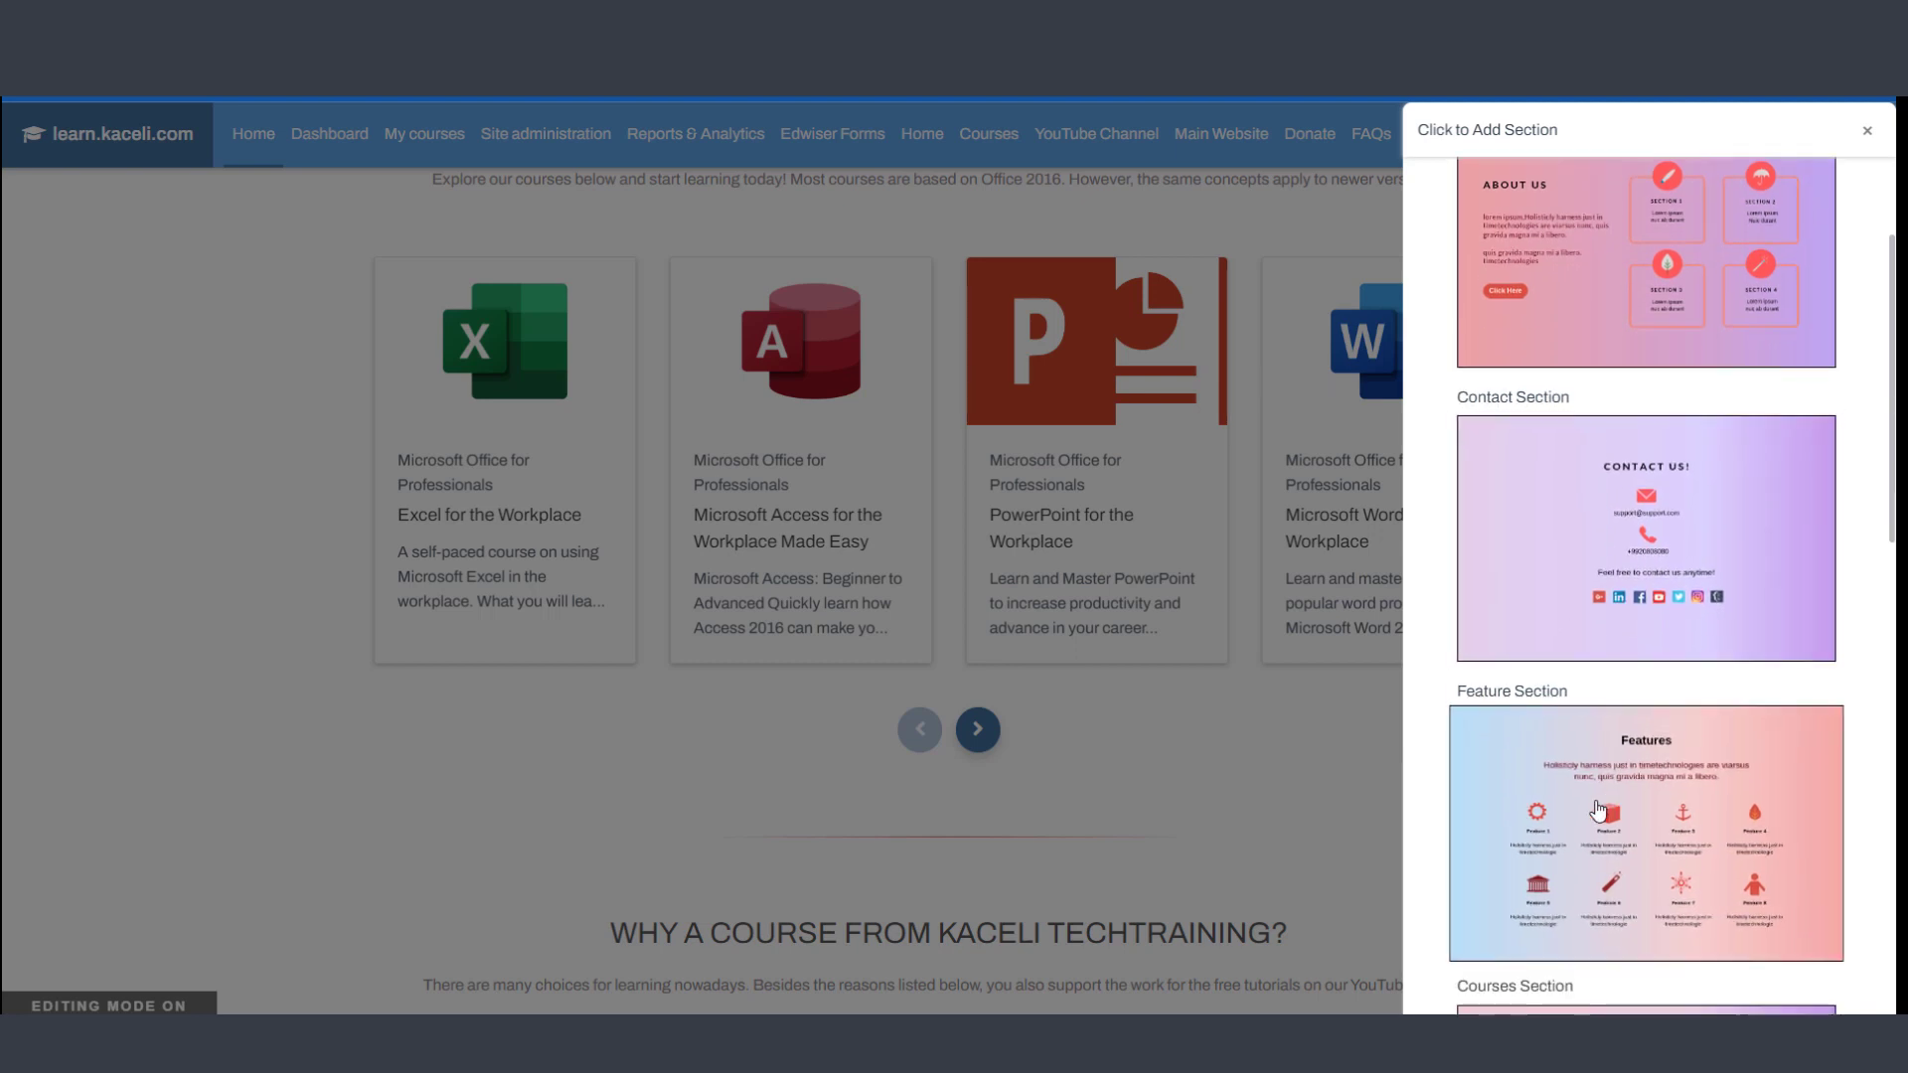
pyautogui.scroll(-2, 1563, 610)
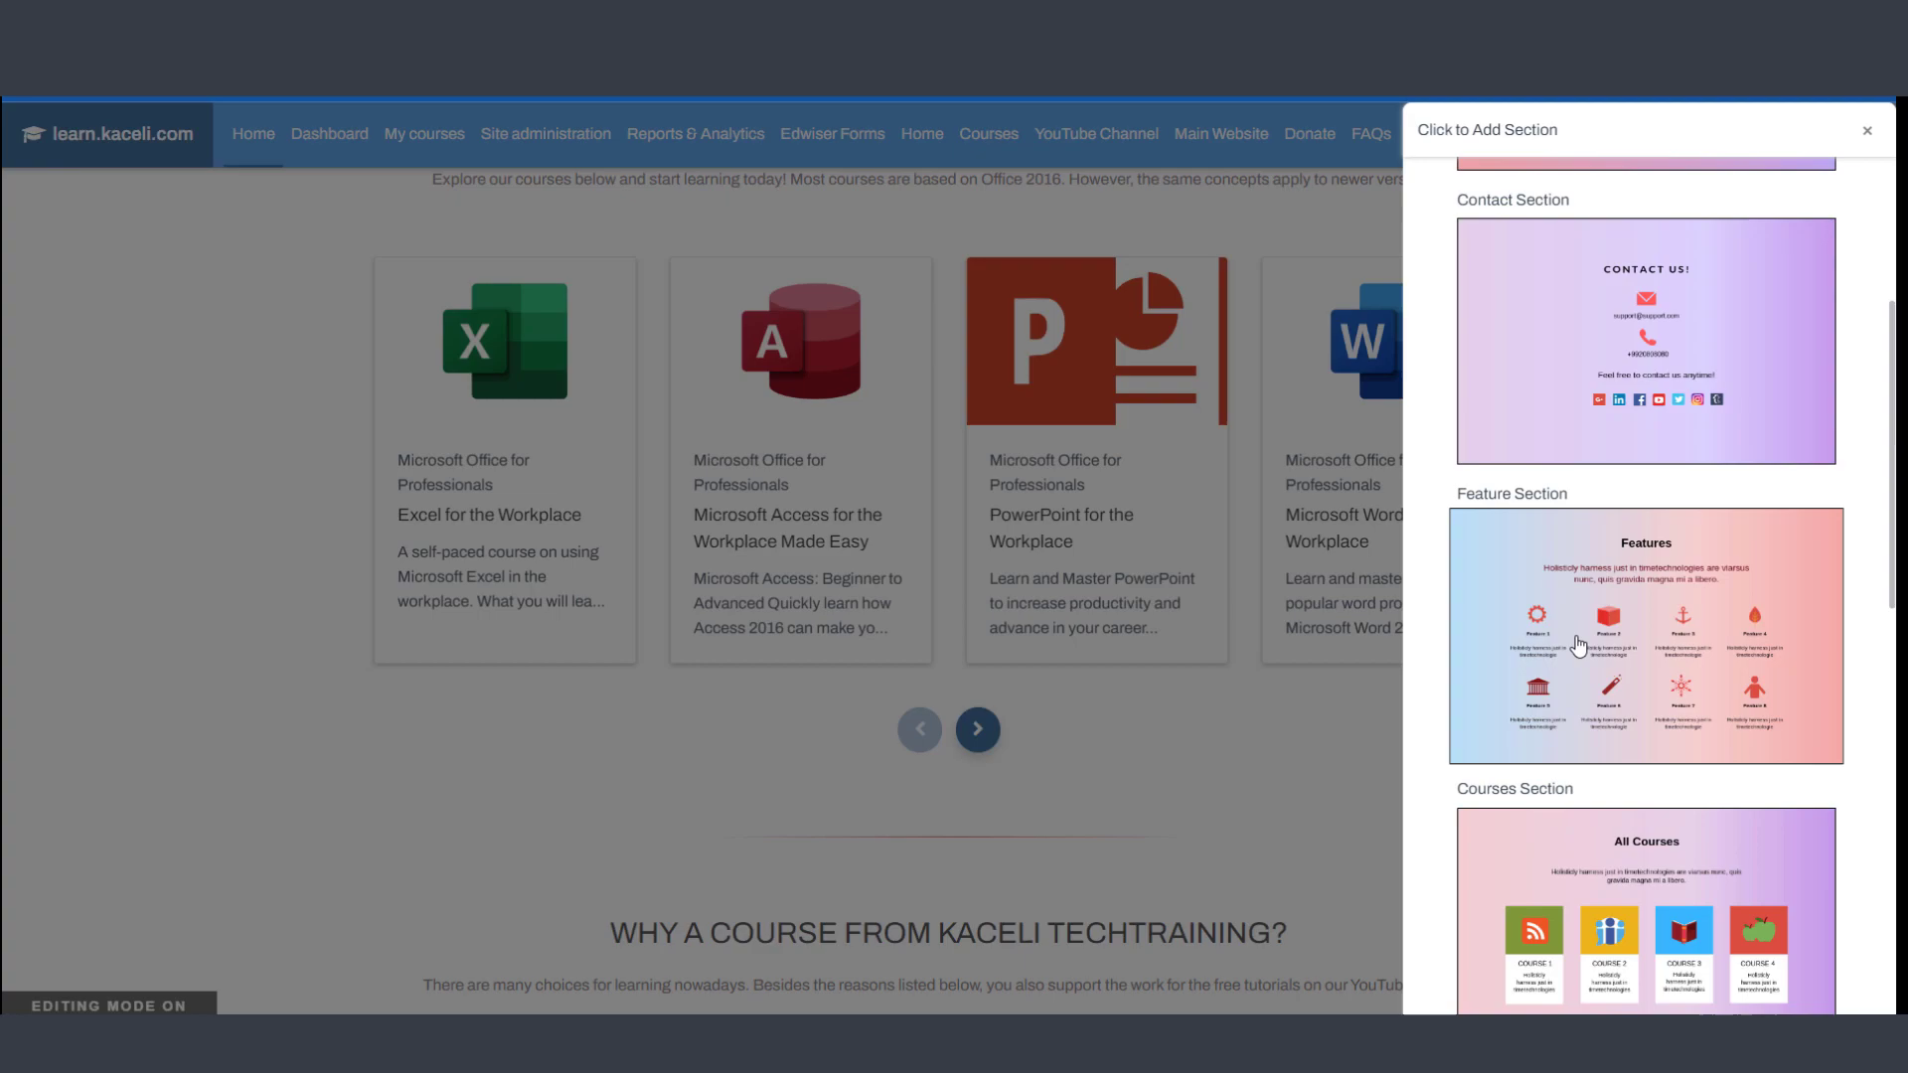
pyautogui.click(1579, 644)
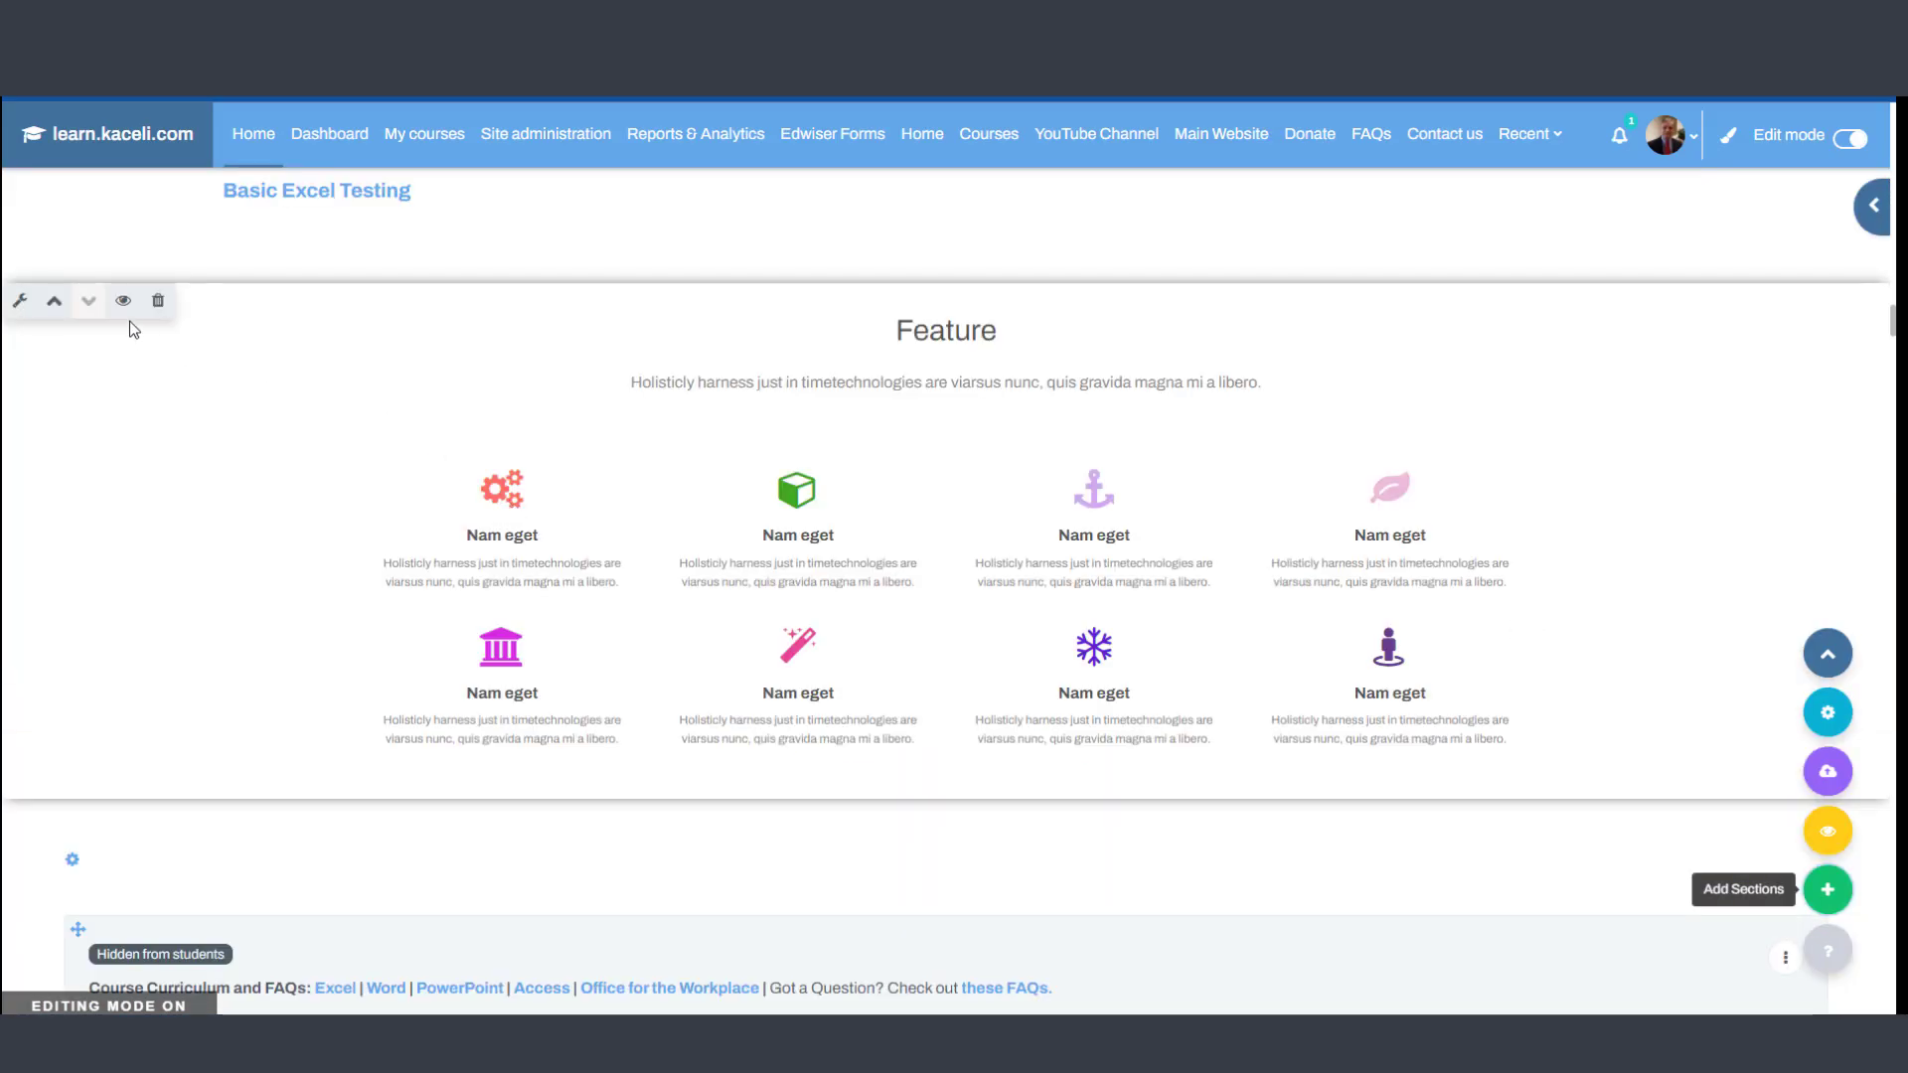
pyautogui.click(21, 302)
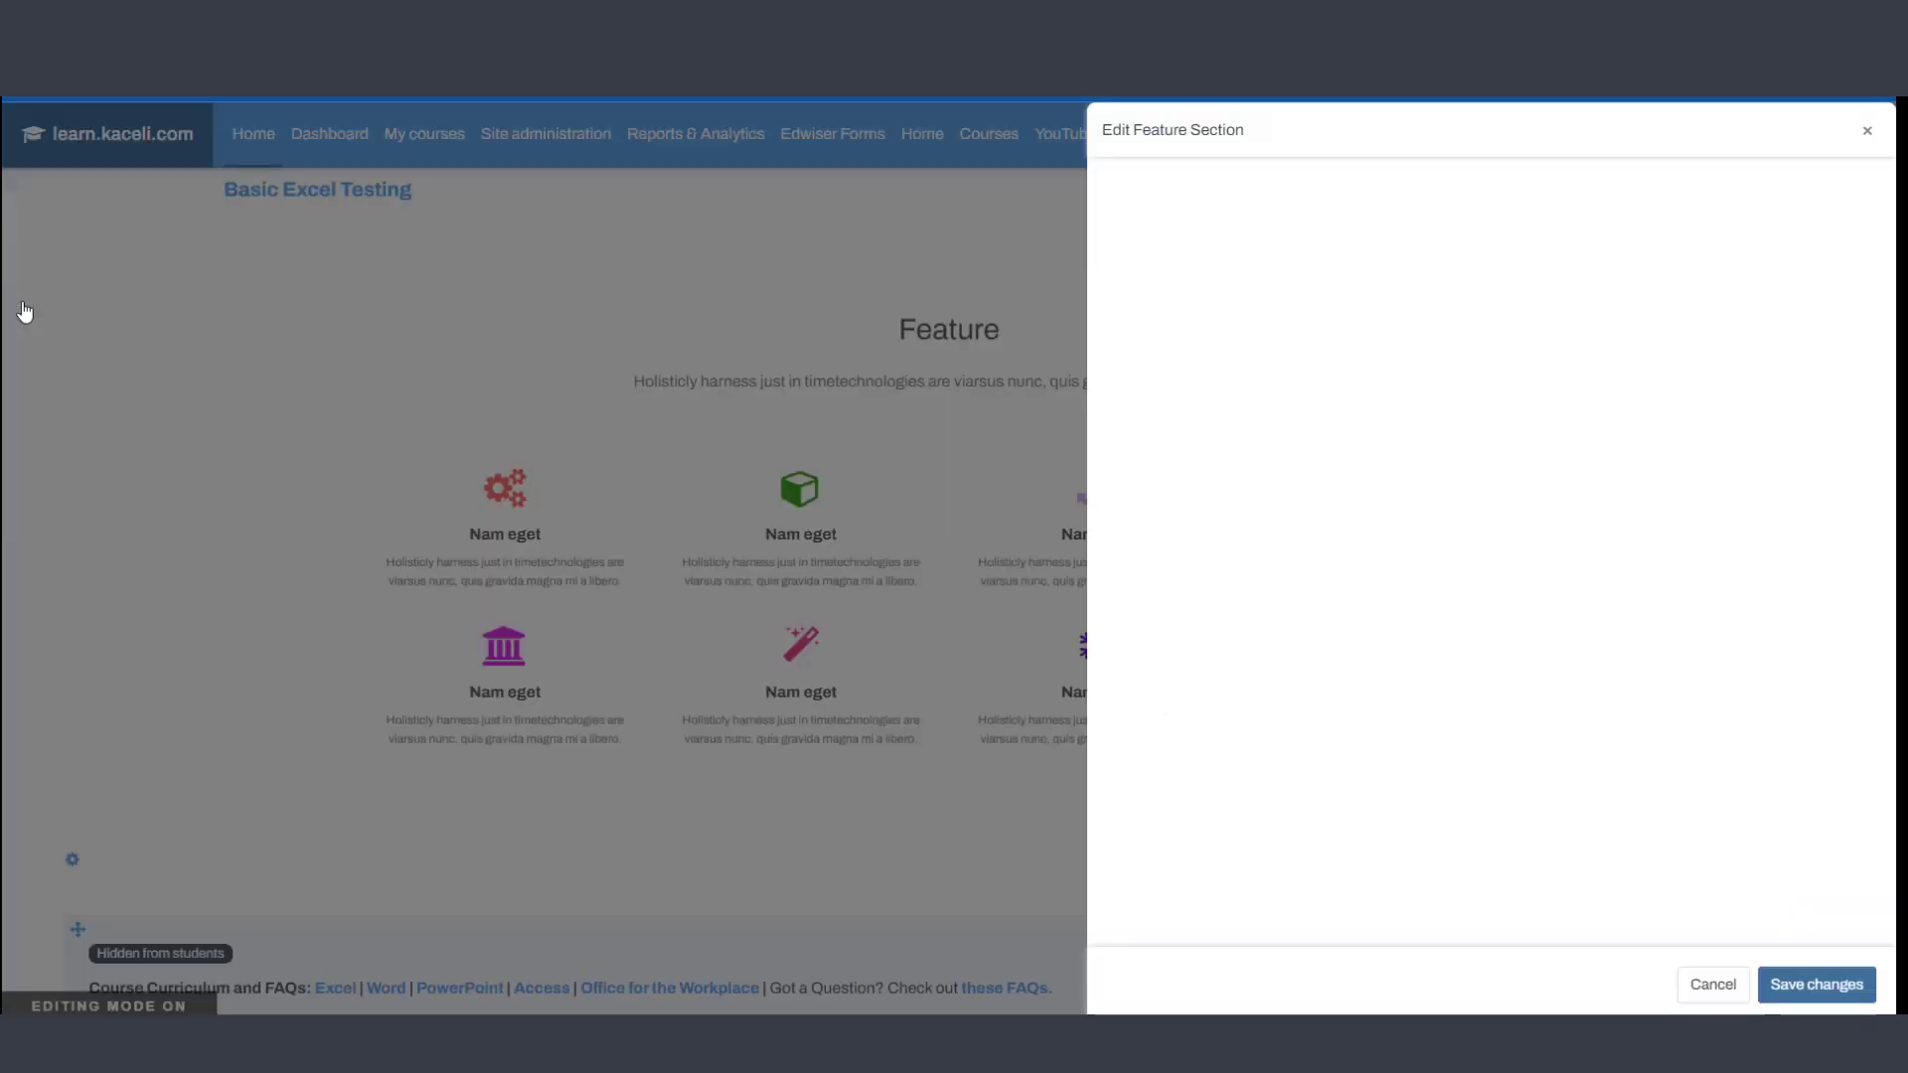
pyautogui.press('Escape')
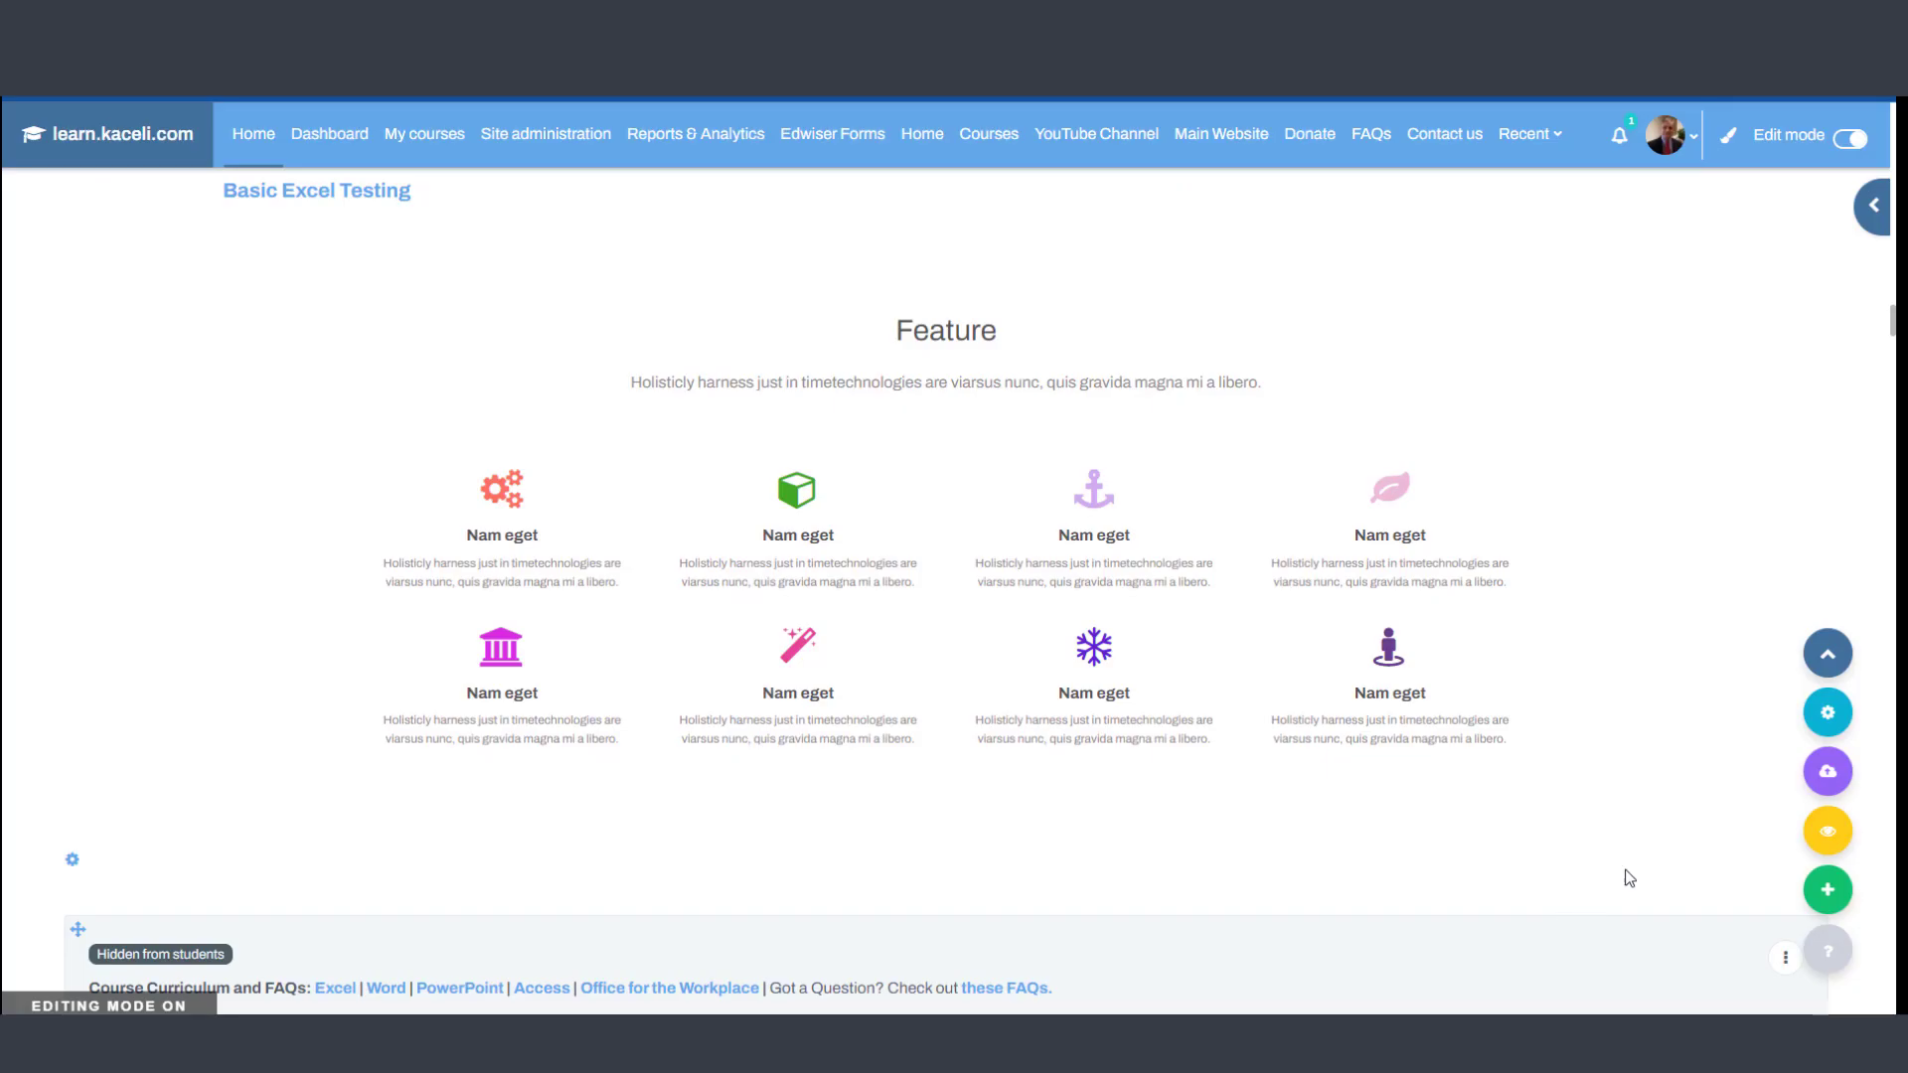
# - Browse the section layout list again and close it without adding anything
pyautogui.scroll(-2, 1421, 853)
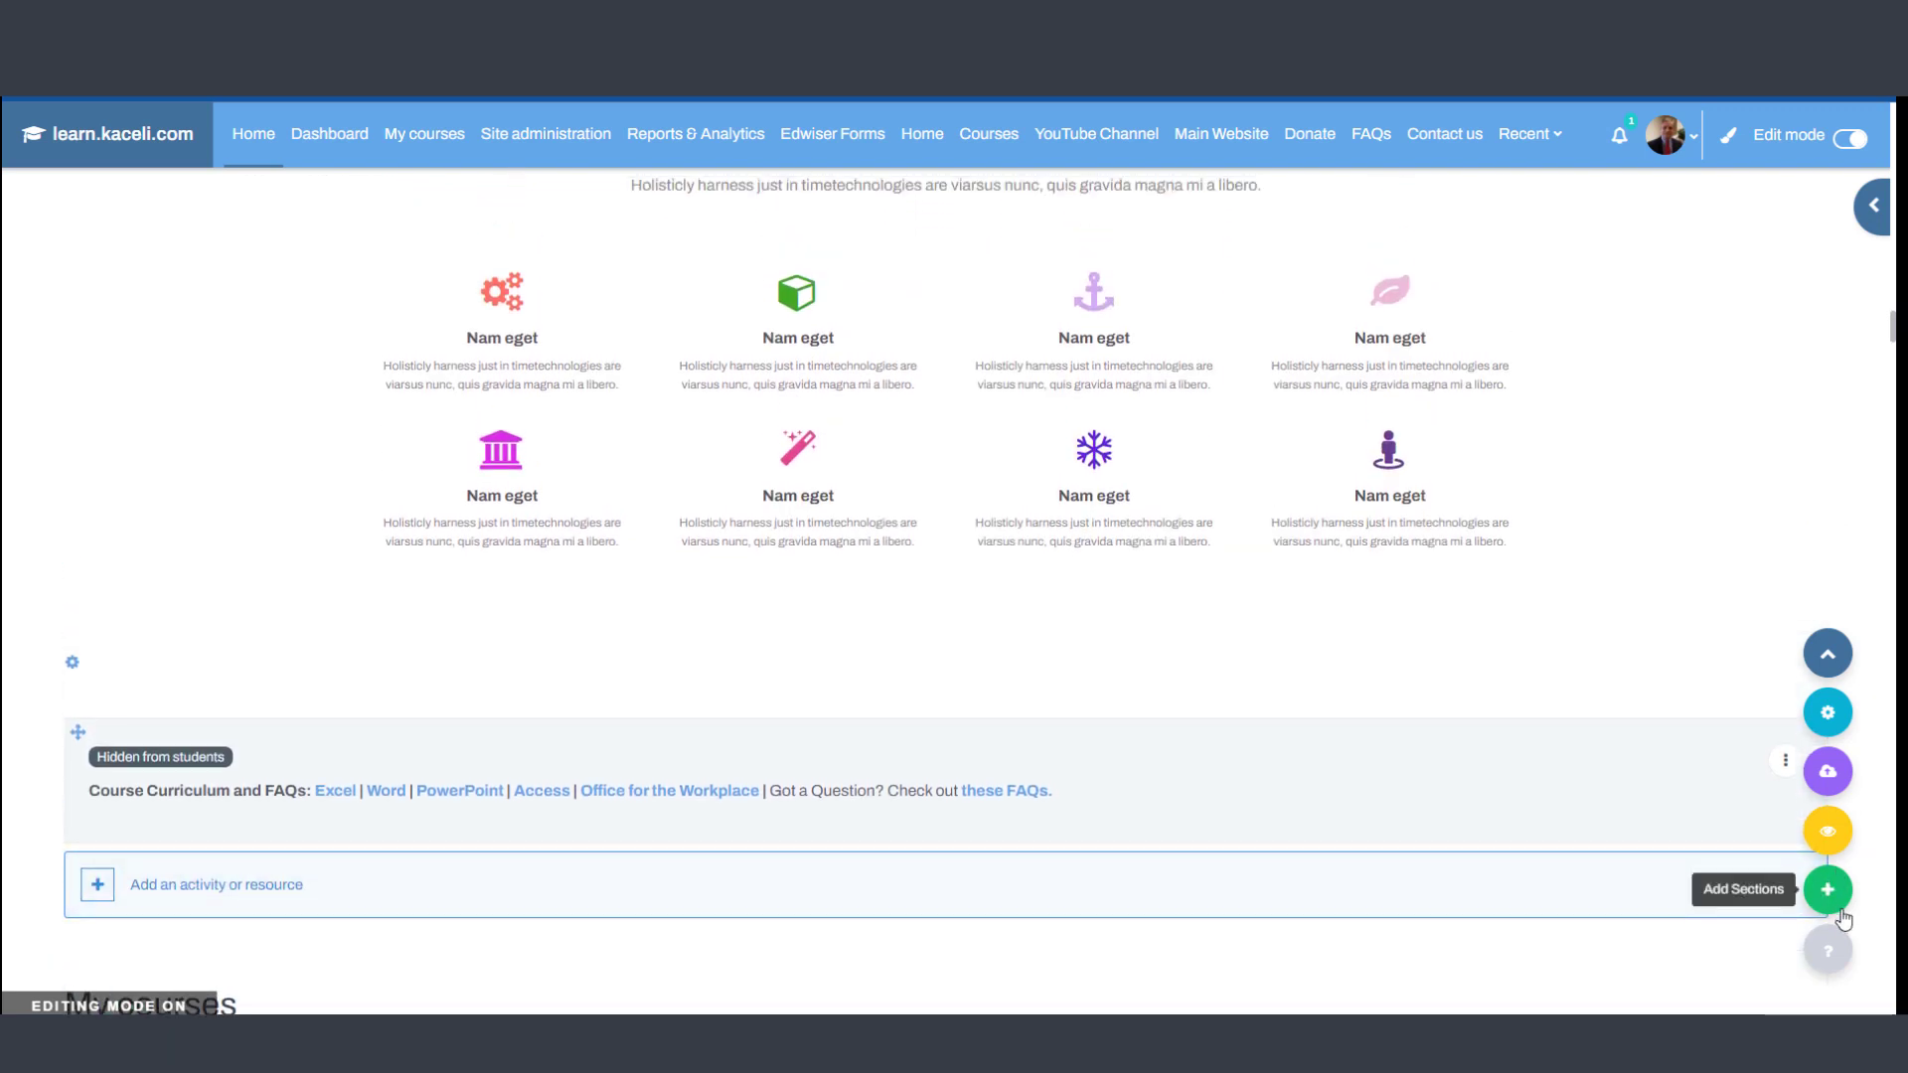
pyautogui.click(1827, 889)
pyautogui.scroll(-3, 1738, 851)
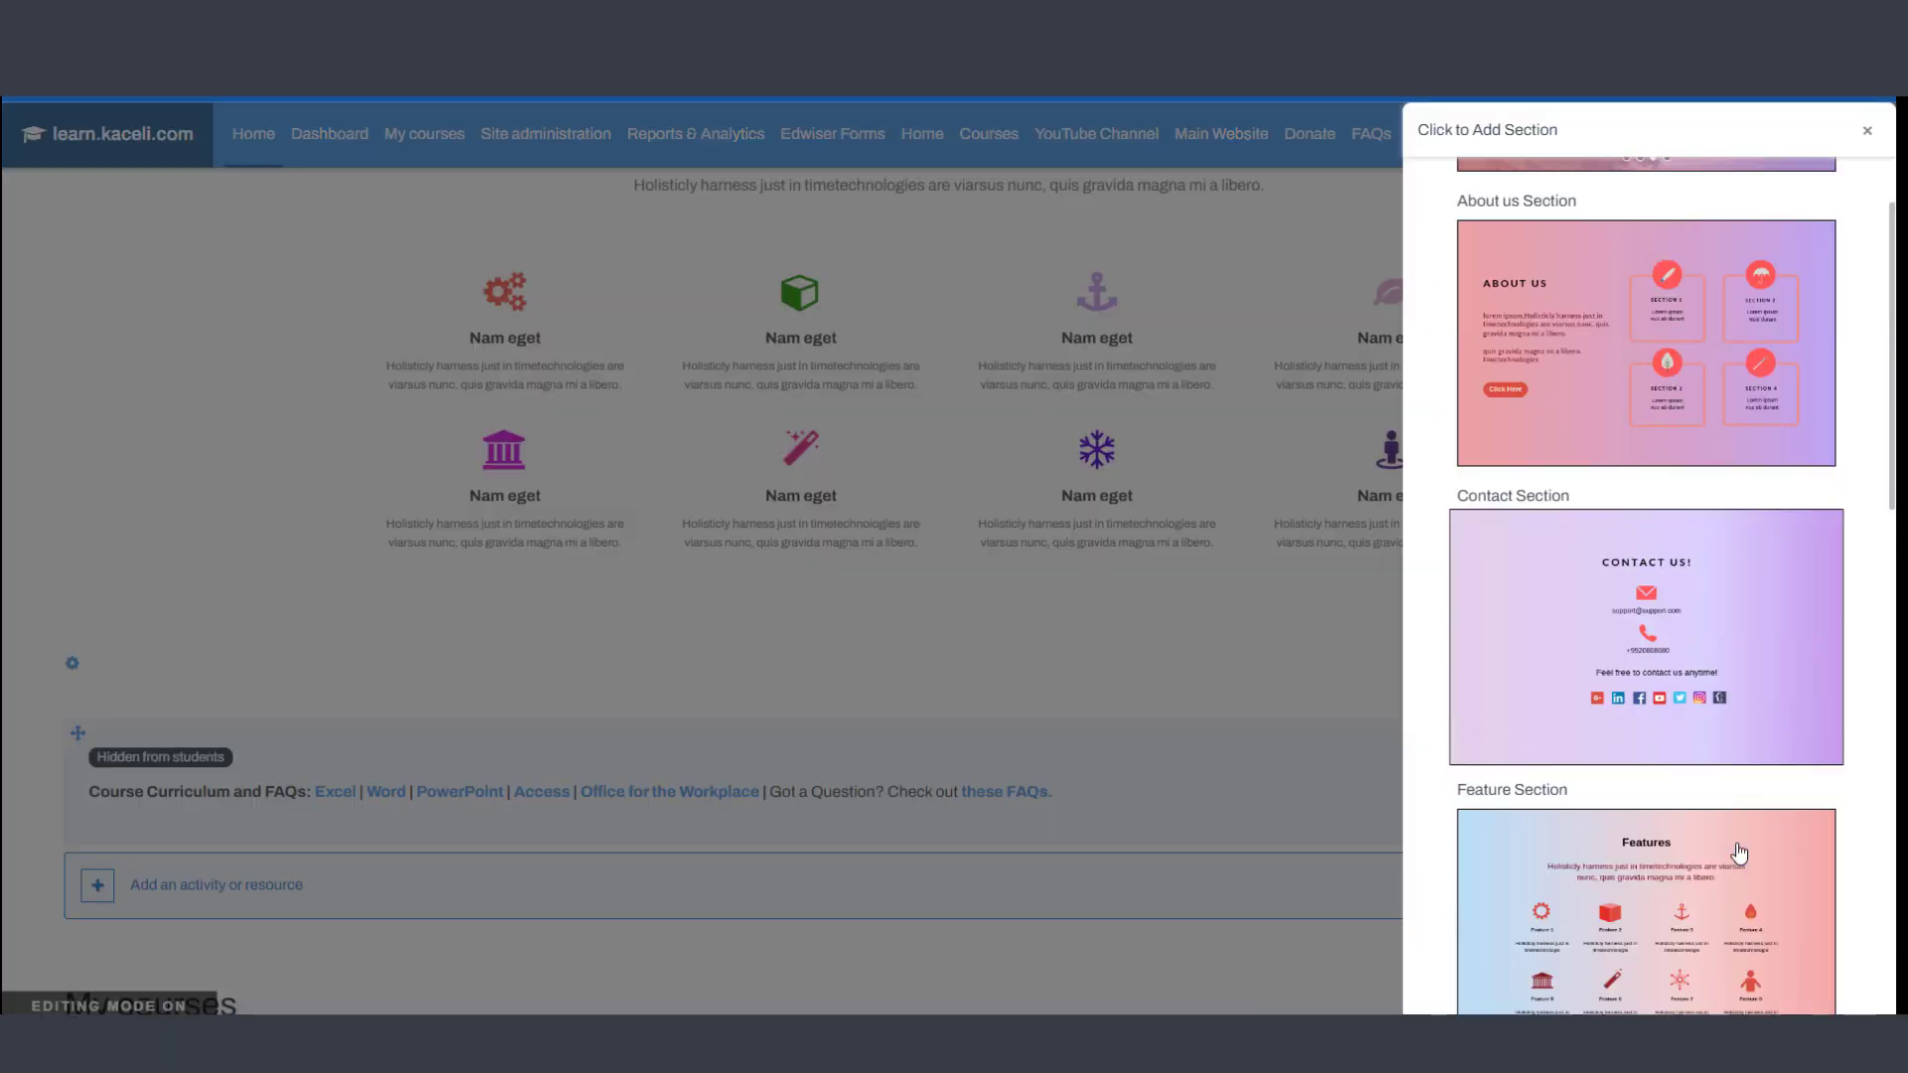
pyautogui.scroll(-2, 1719, 857)
pyautogui.scroll(-2, 1709, 862)
pyautogui.scroll(-2, 1590, 845)
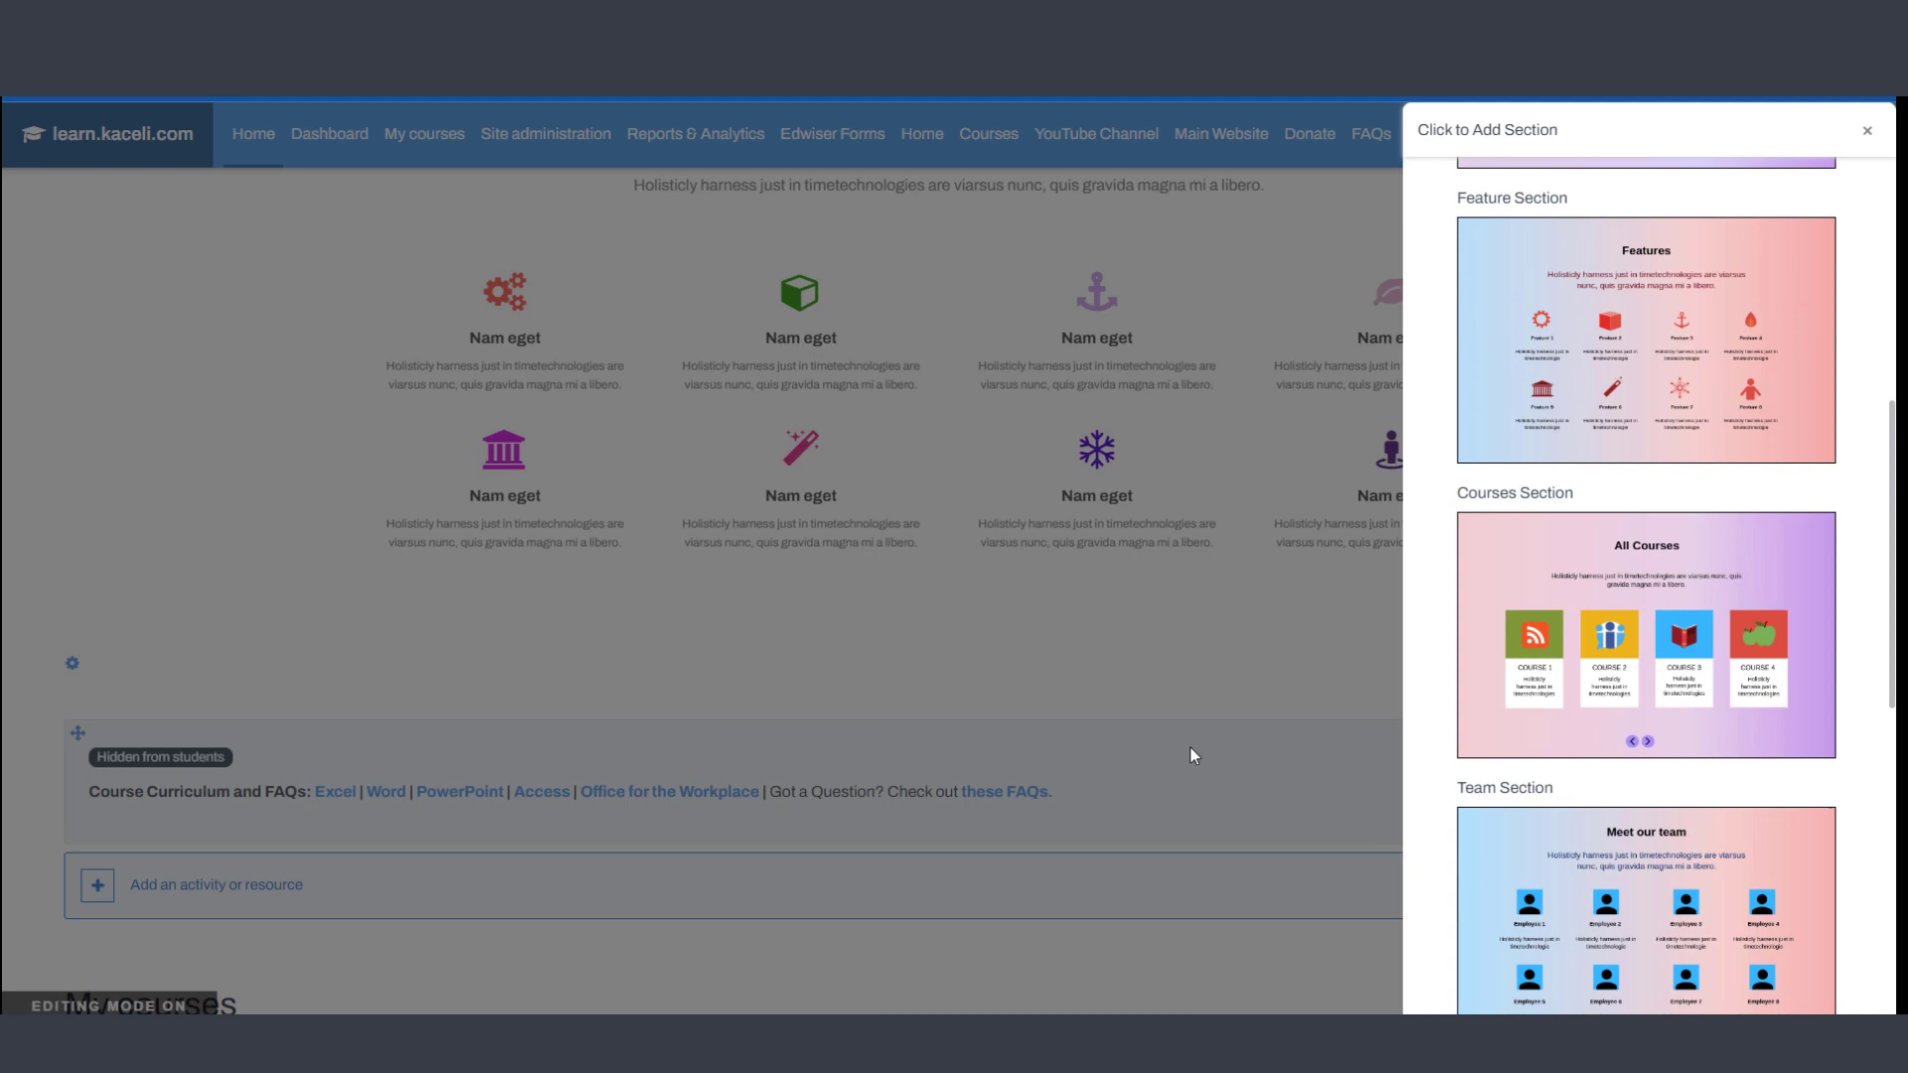
pyautogui.click(441, 652)
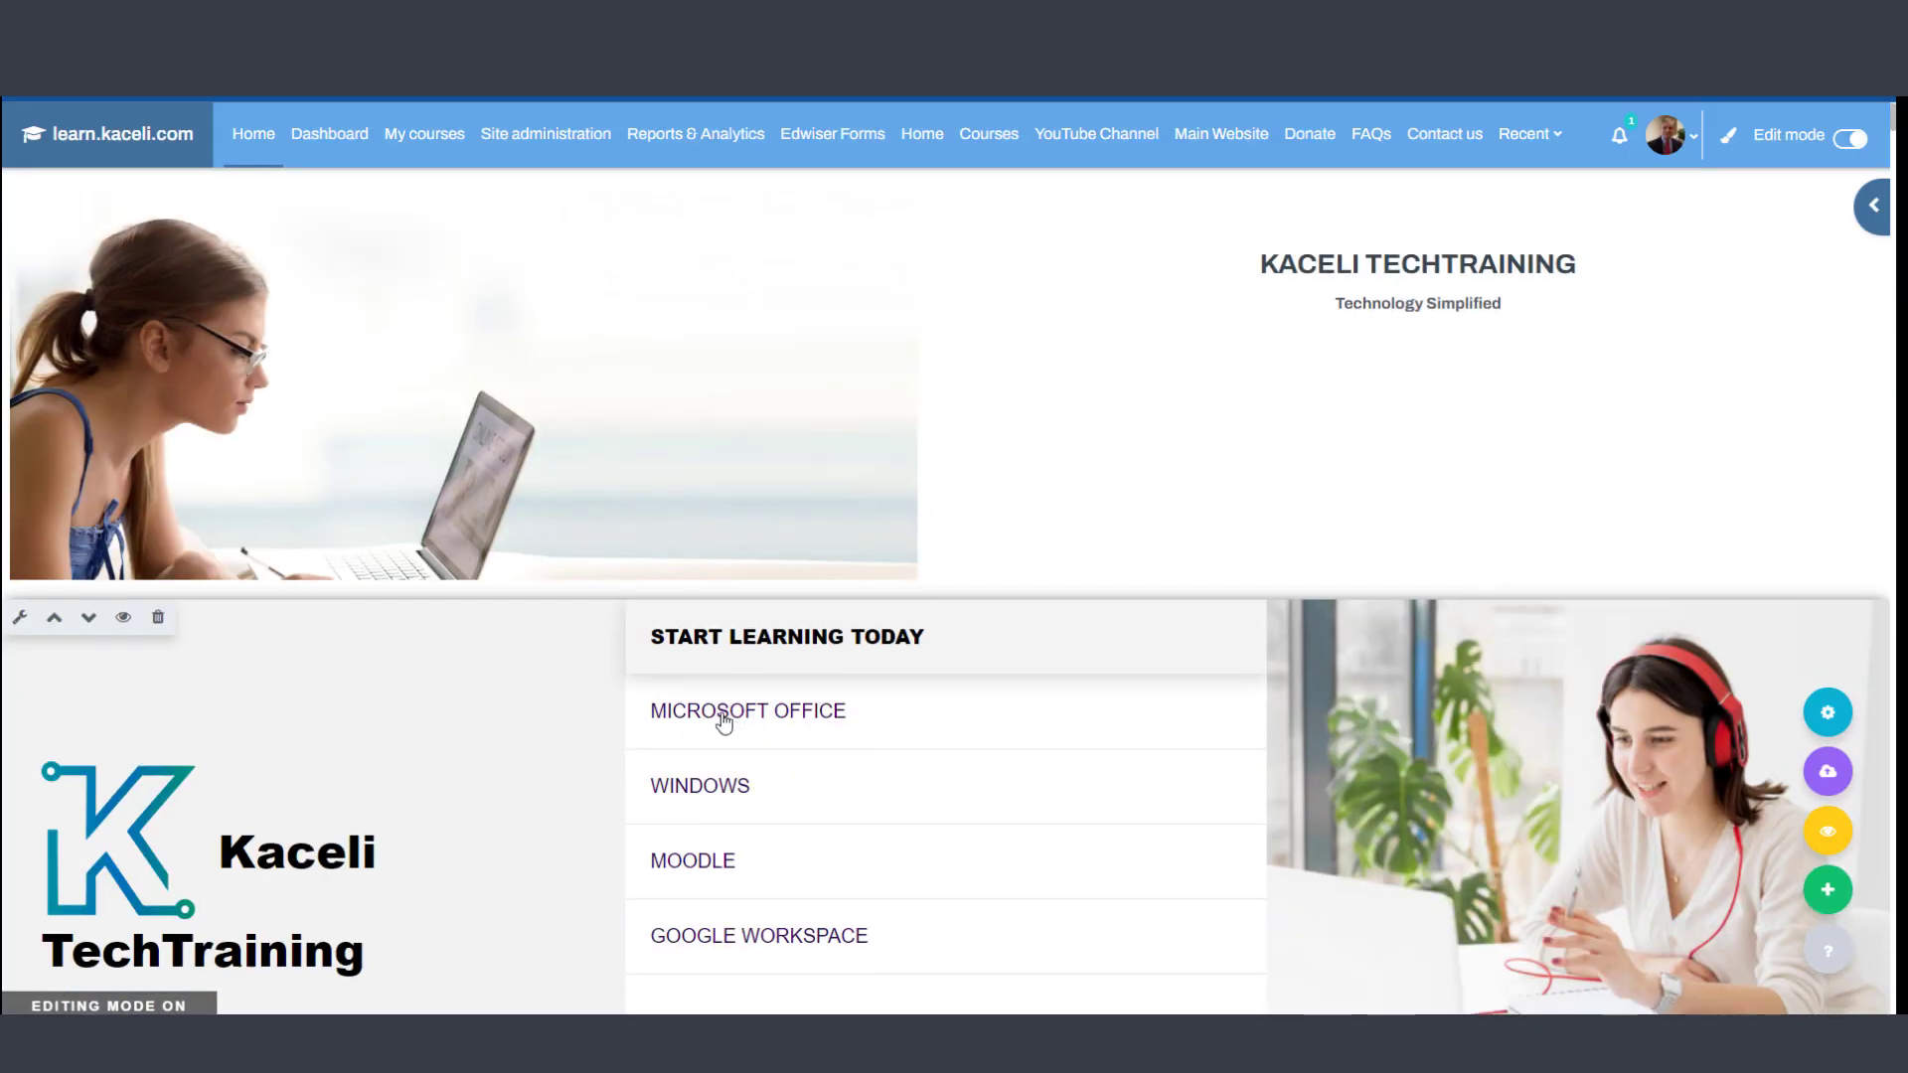
# - Publish the home page edits, returning it to its normal Self-Paced Courses view
pyautogui.scroll(-3, 718, 711)
pyautogui.scroll(-3, 717, 707)
pyautogui.scroll(-3, 718, 705)
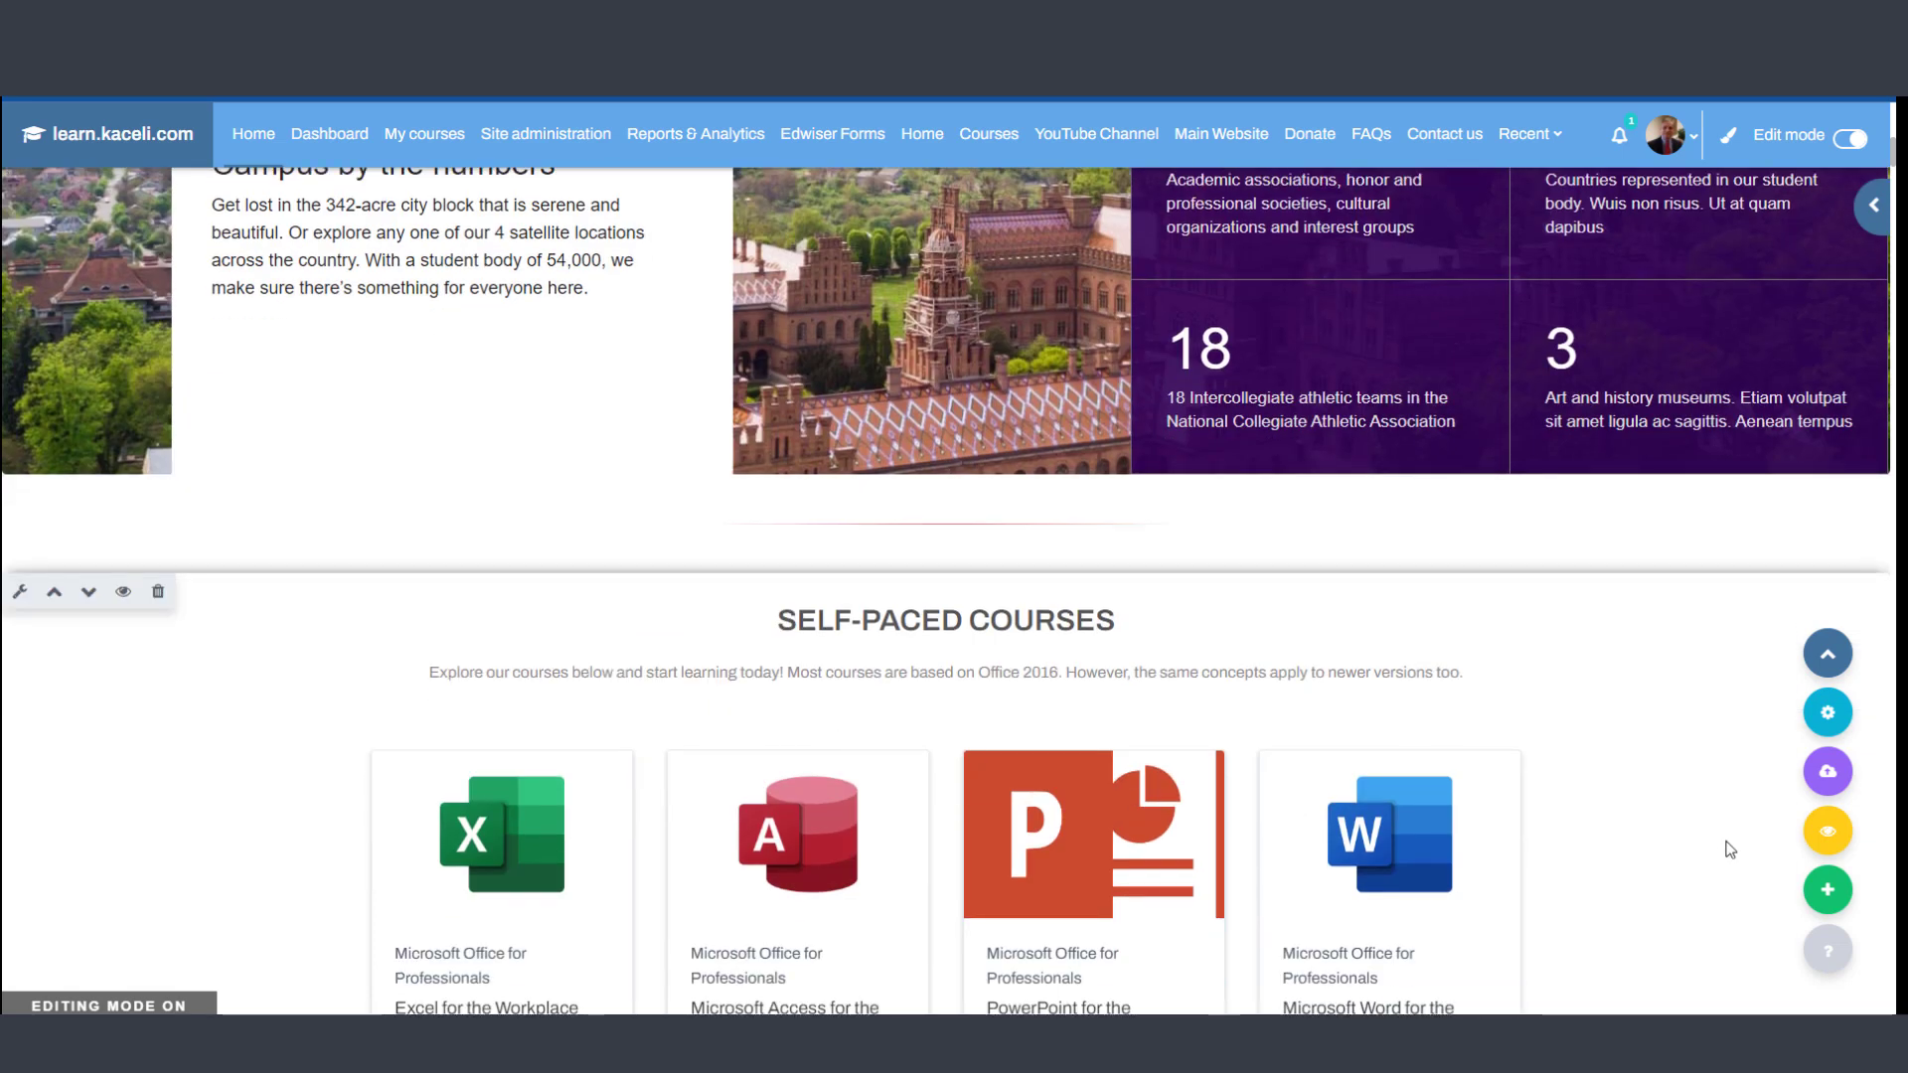
pyautogui.click(1829, 772)
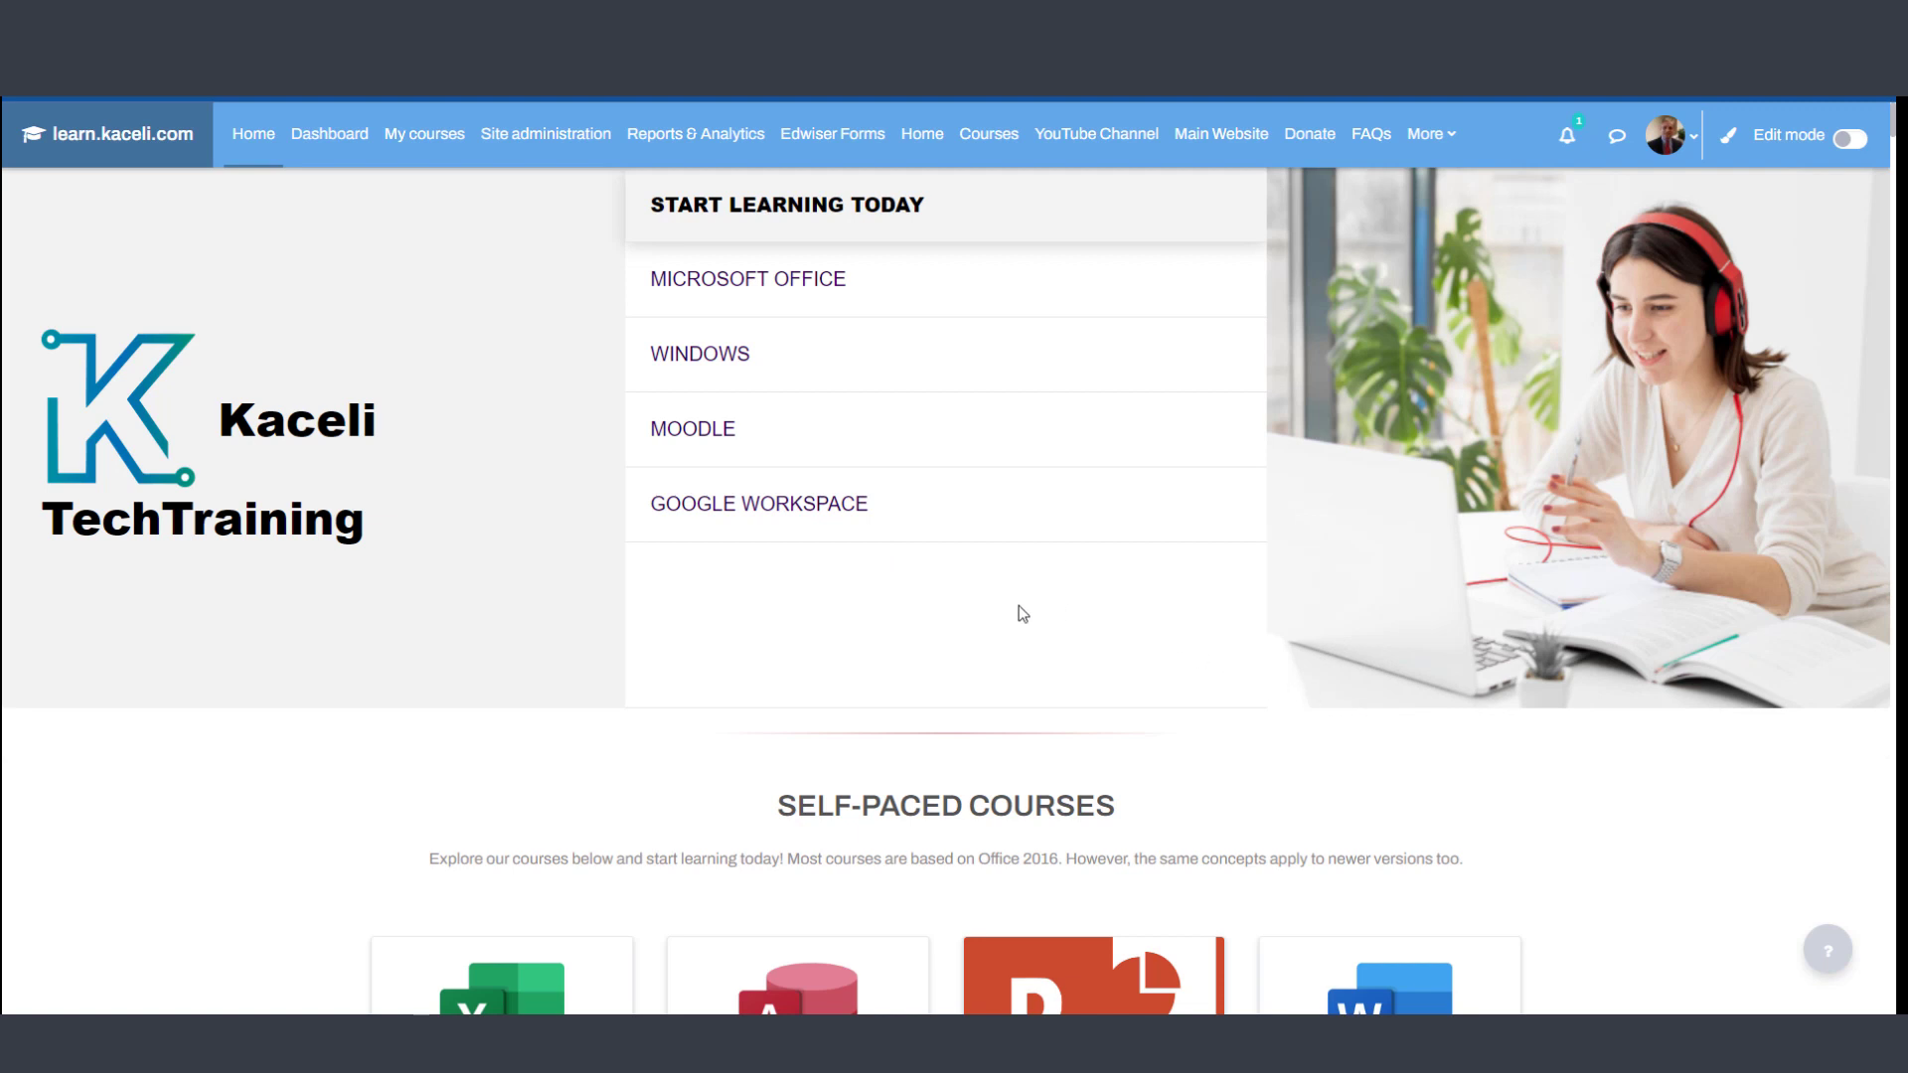
pyautogui.scroll(-7, 339, 630)
pyautogui.scroll(4, 303, 586)
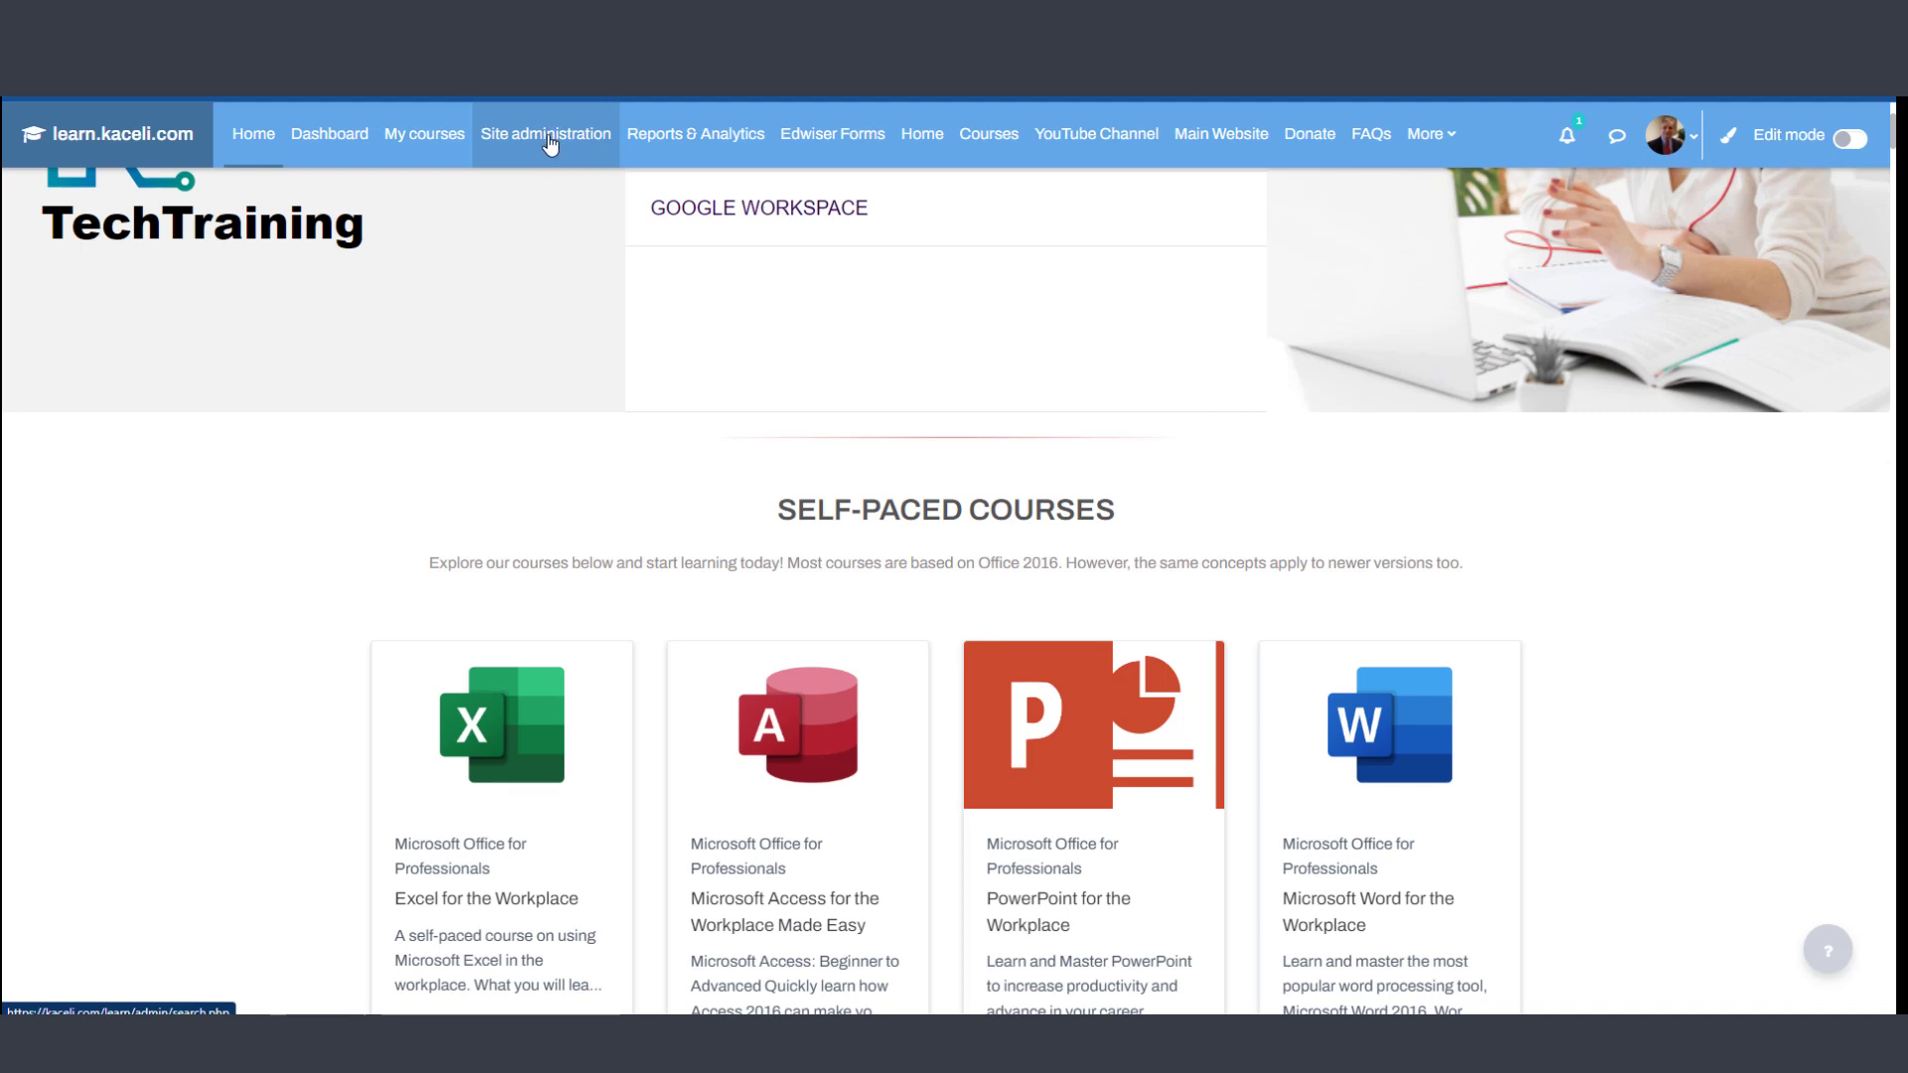
# - Go to Site administration > Appearance and view the RemUI General and Dashboard settings
pyautogui.click(539, 142)
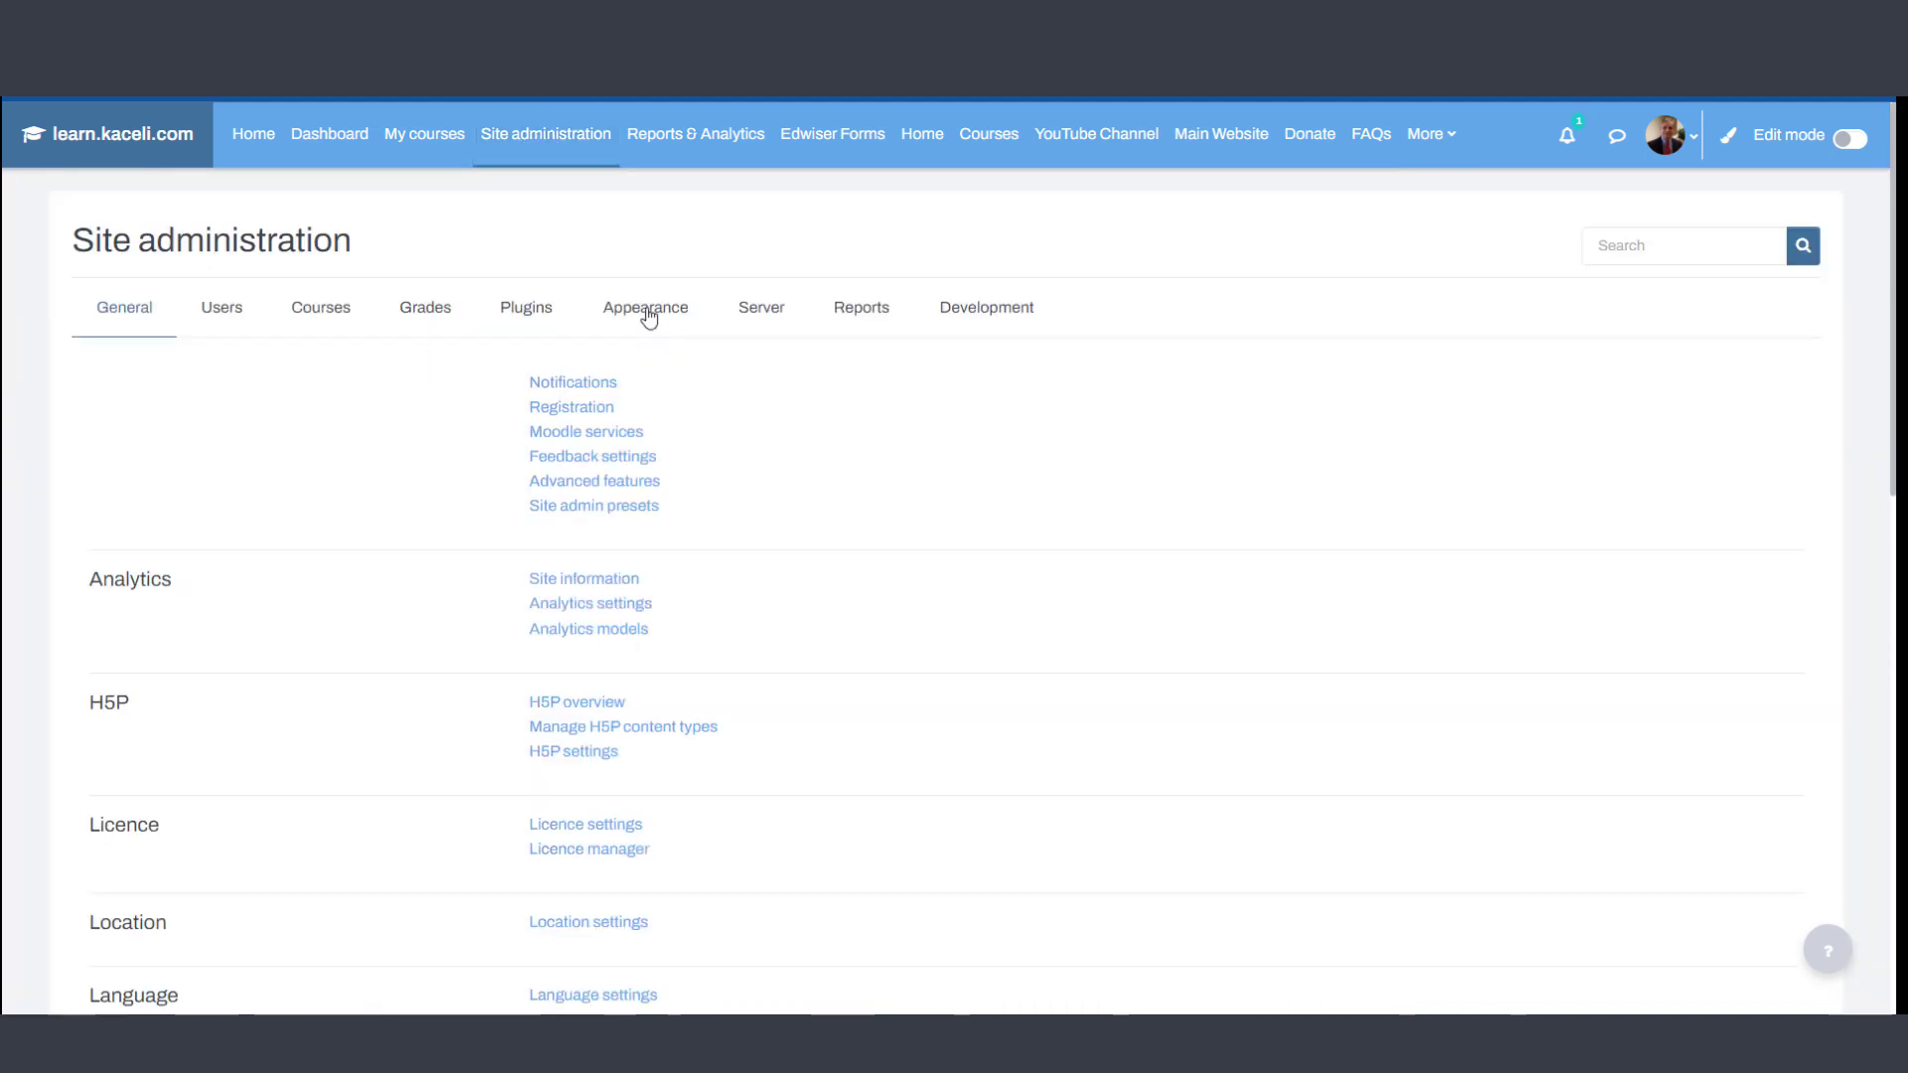
pyautogui.click(646, 307)
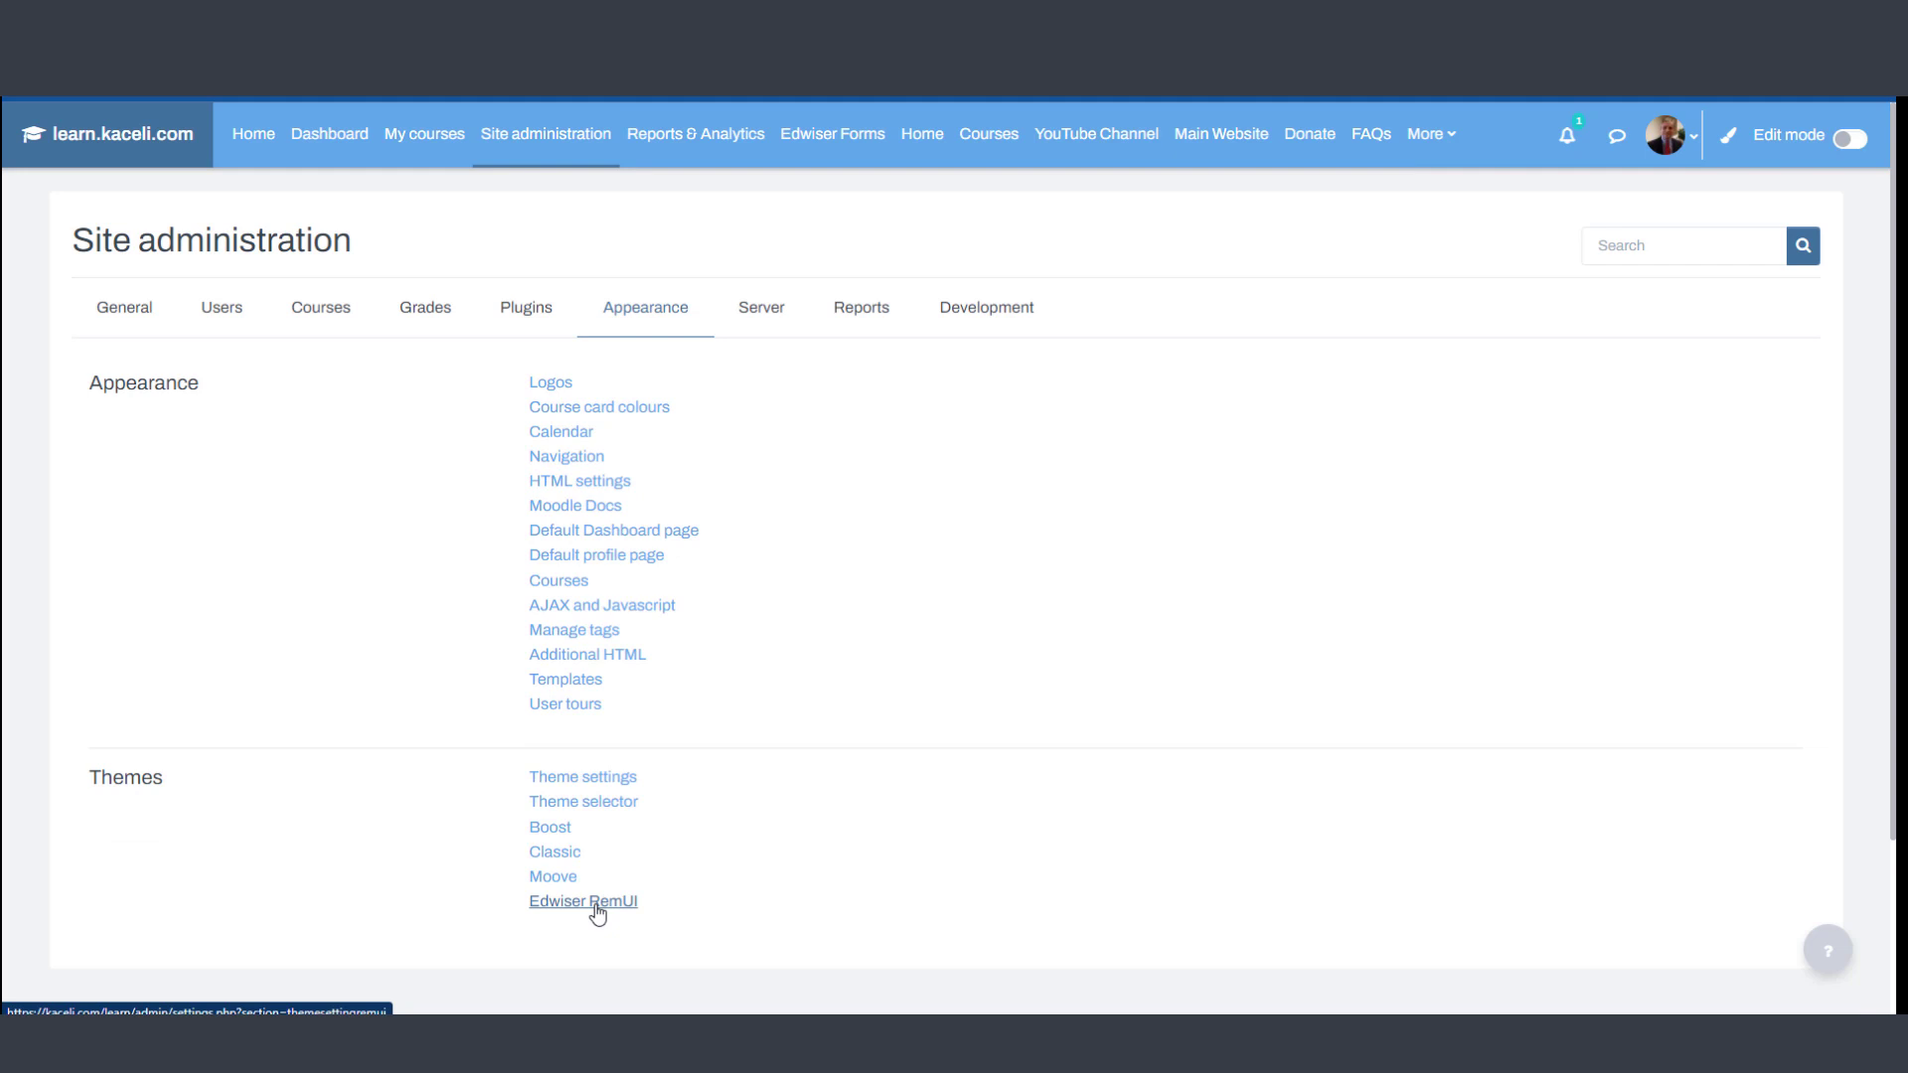
pyautogui.click(595, 905)
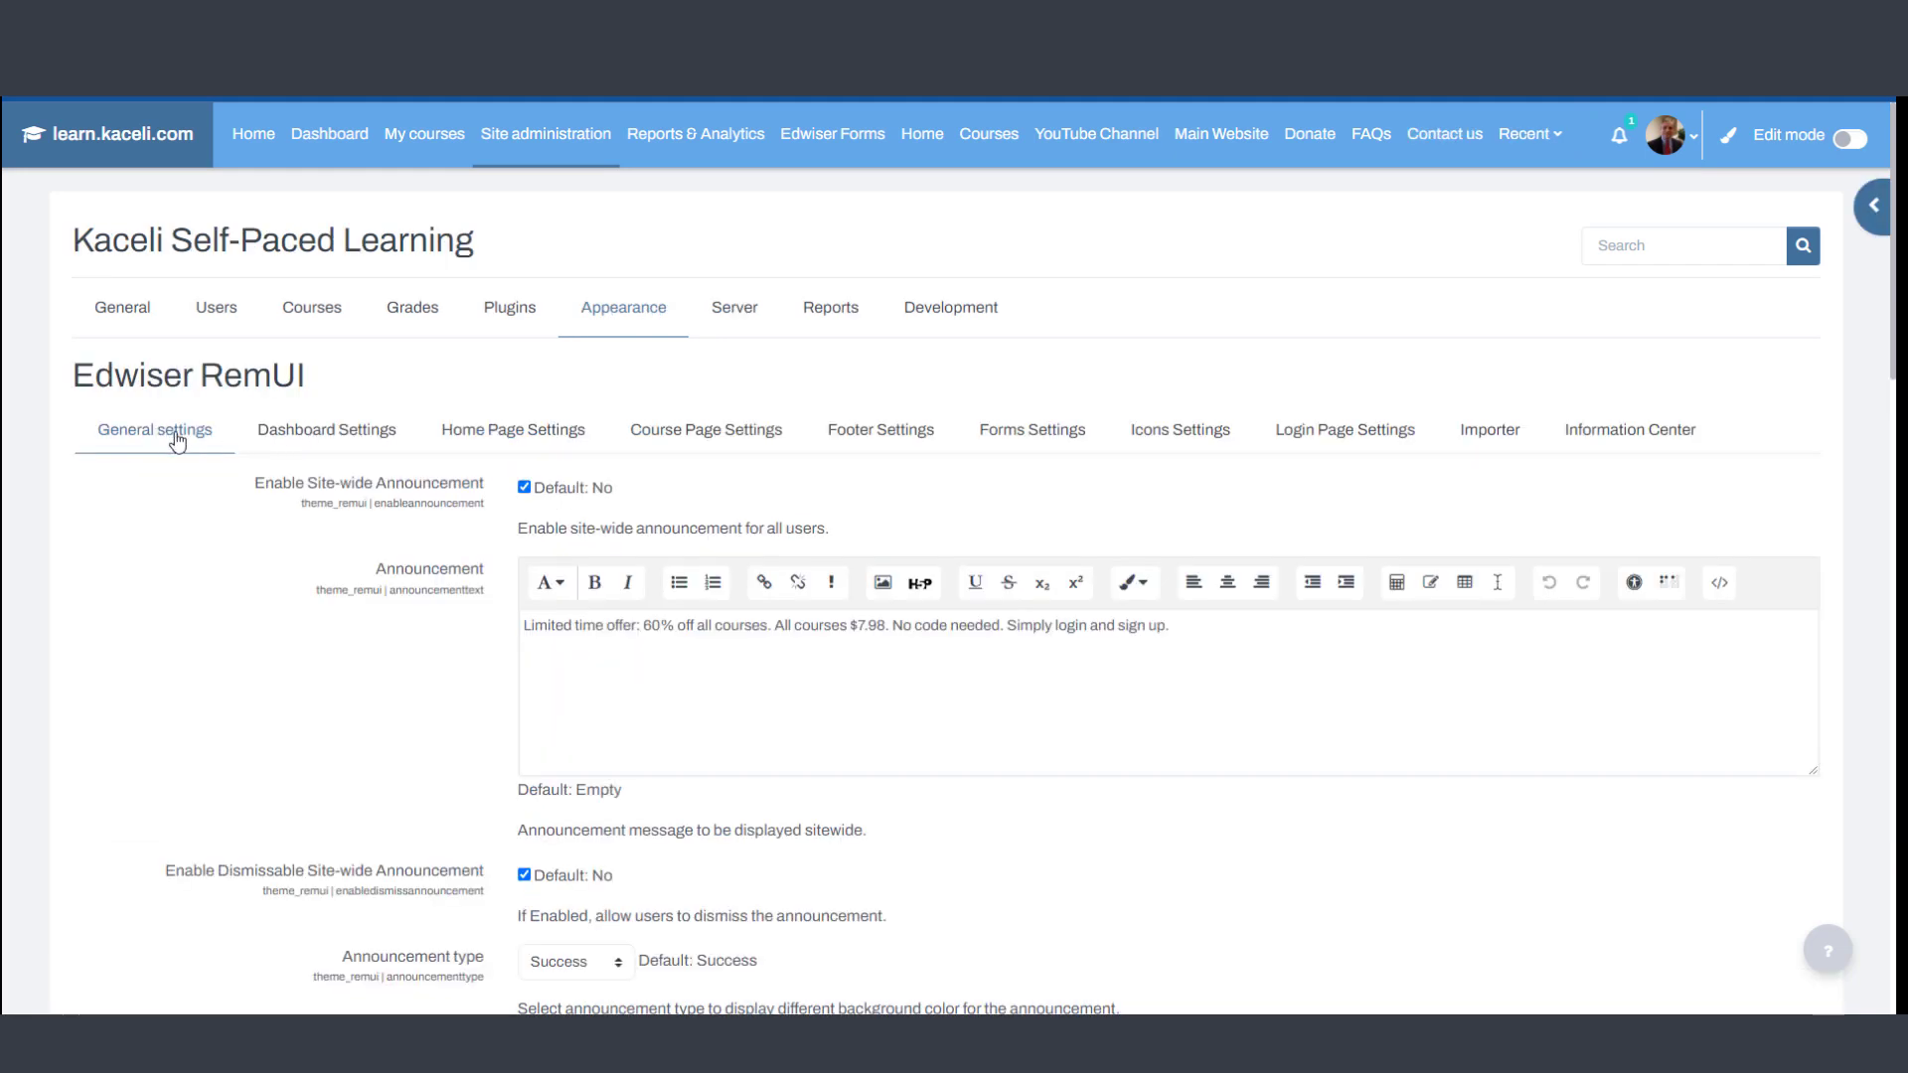
pyautogui.click(308, 443)
pyautogui.scroll(-2, 397, 497)
pyautogui.scroll(-5, 398, 497)
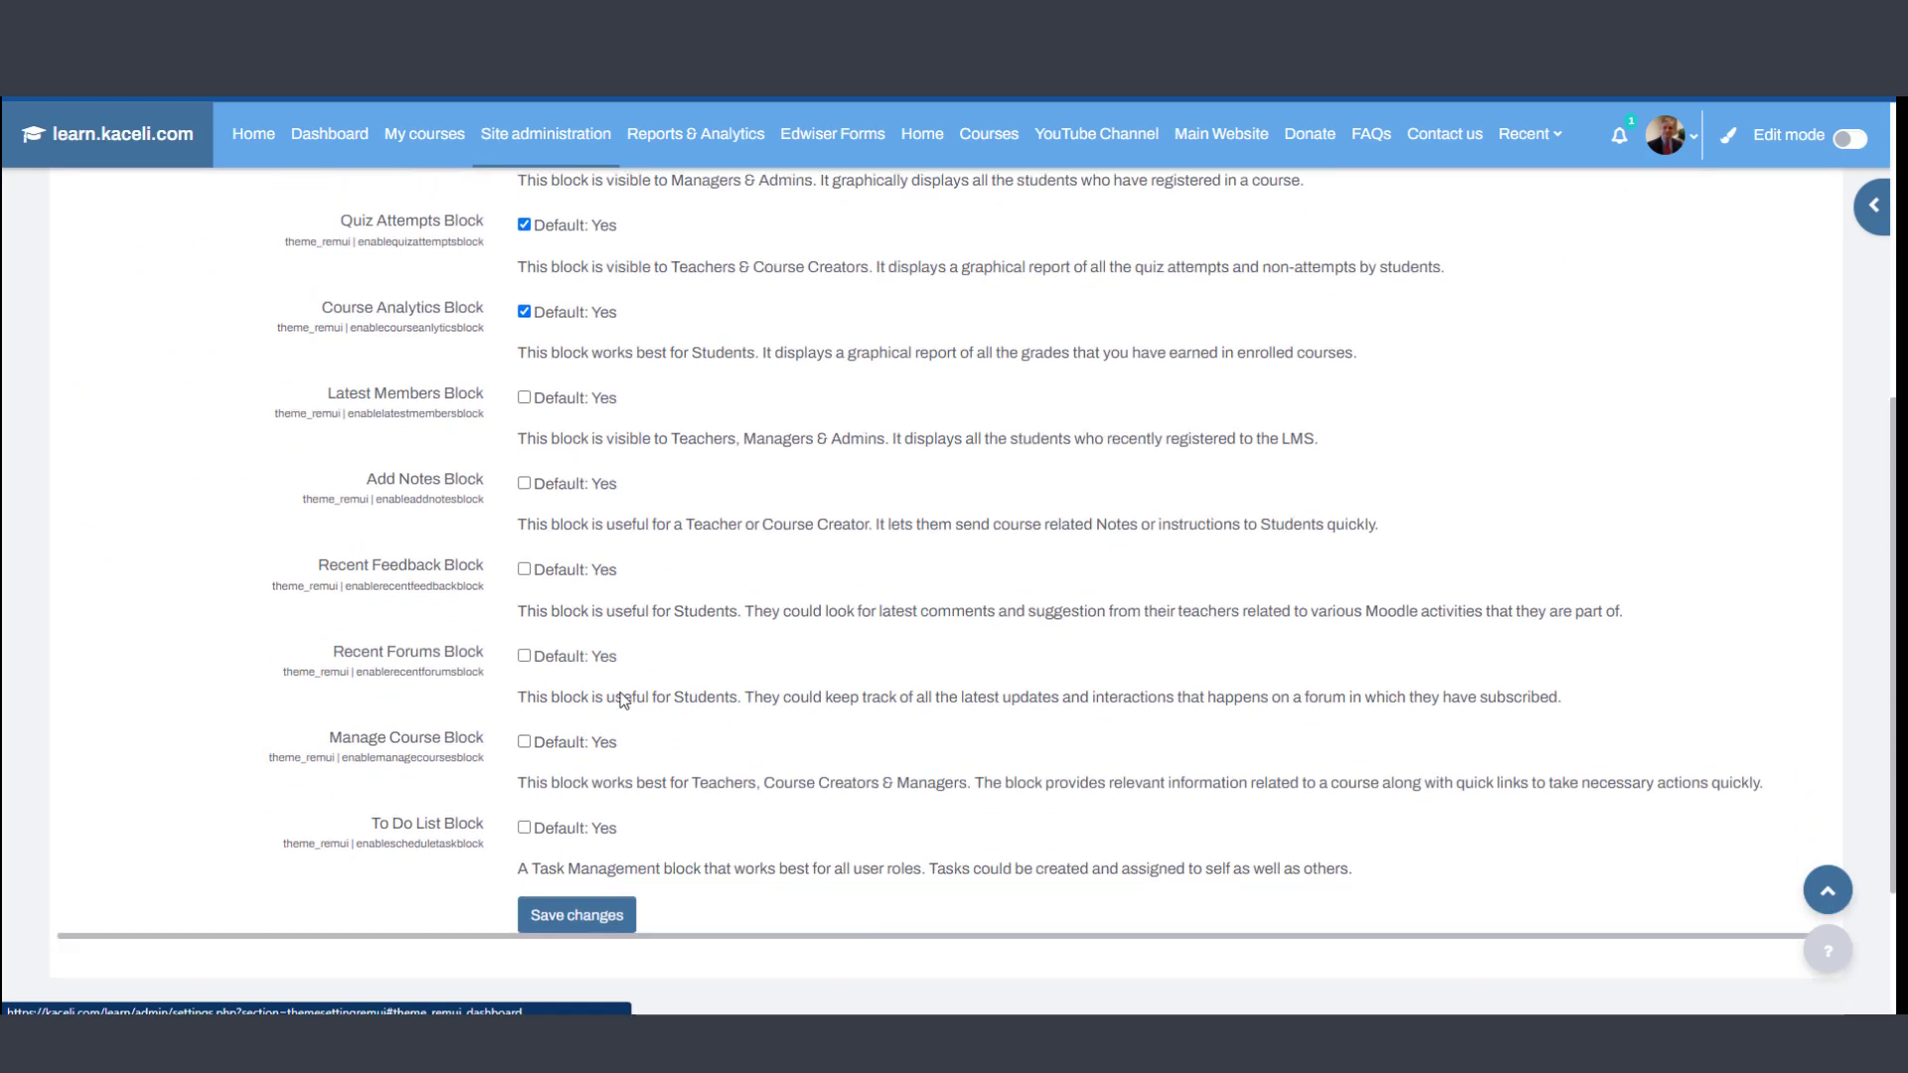
pyautogui.scroll(7, 447, 477)
# - Review the Home Page, Course Page and Footer settings, then show the Importer templates
pyautogui.click(507, 437)
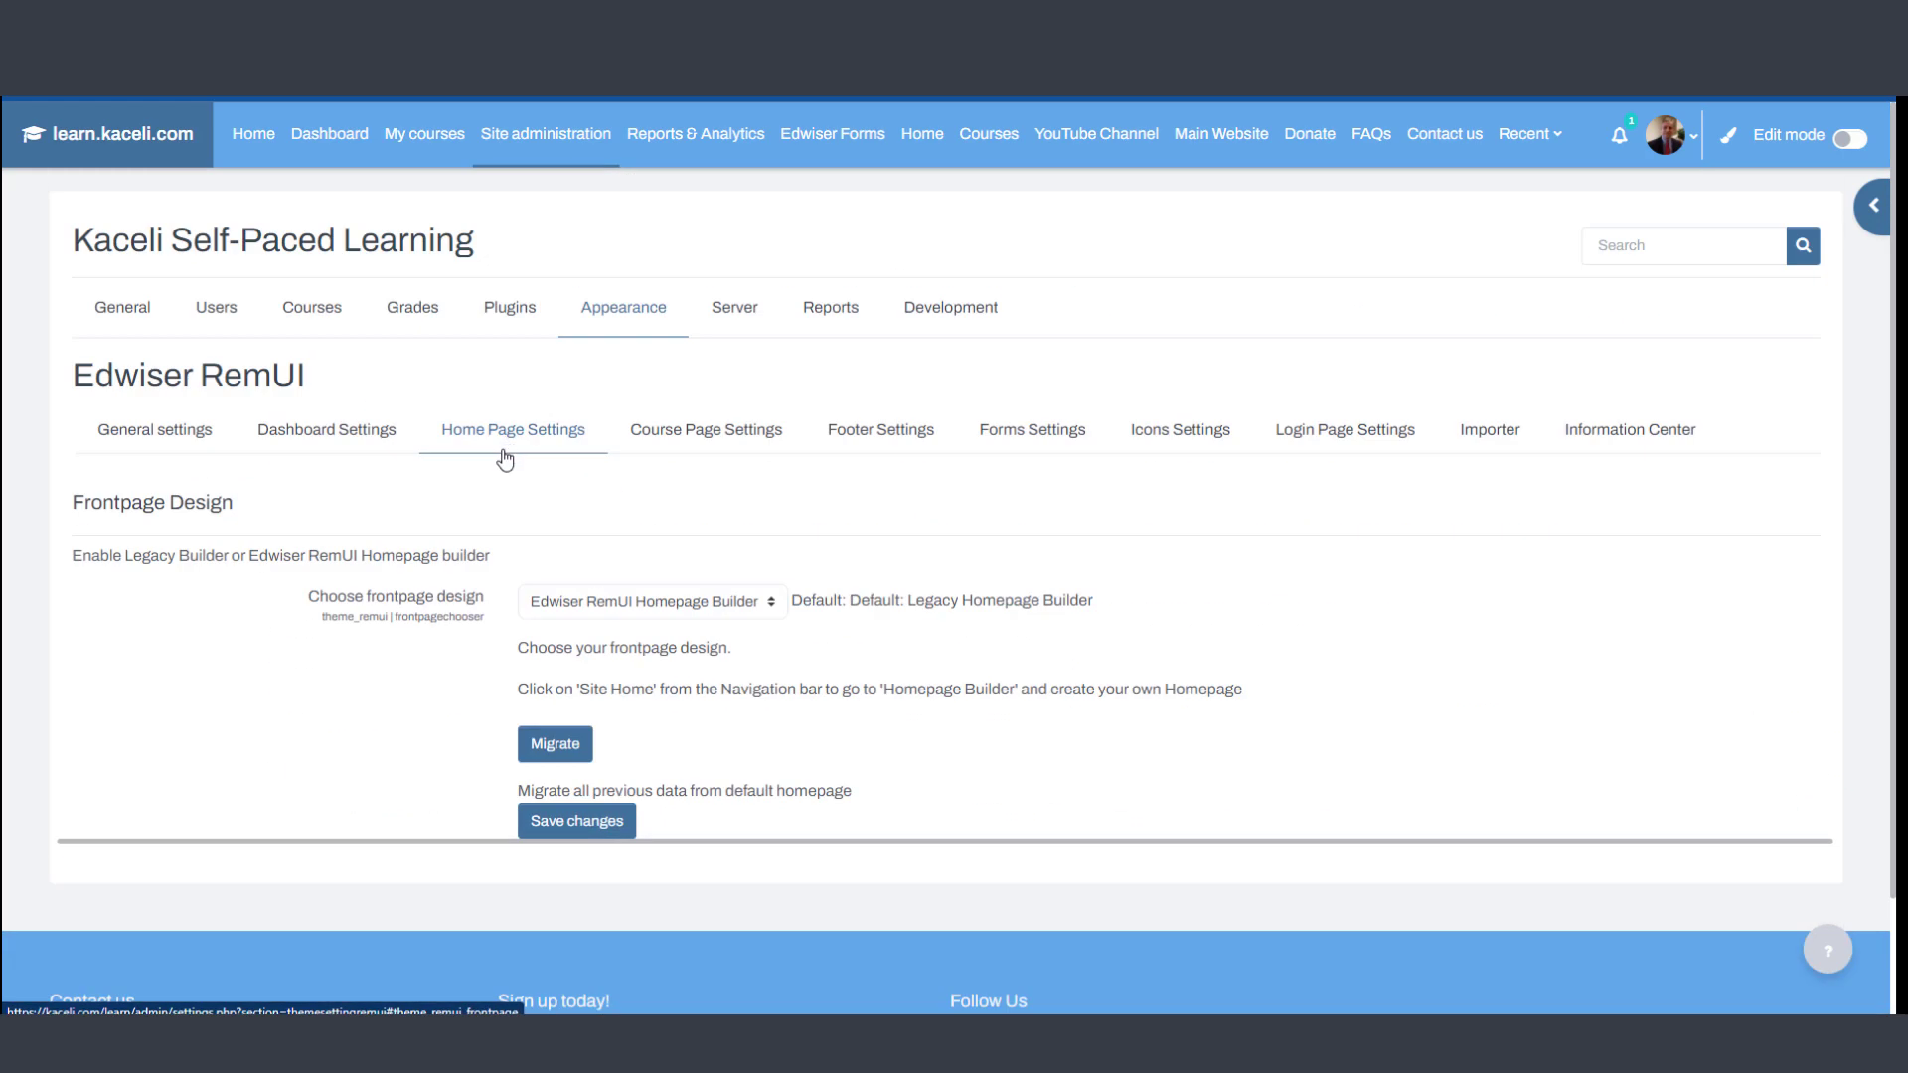
pyautogui.click(618, 603)
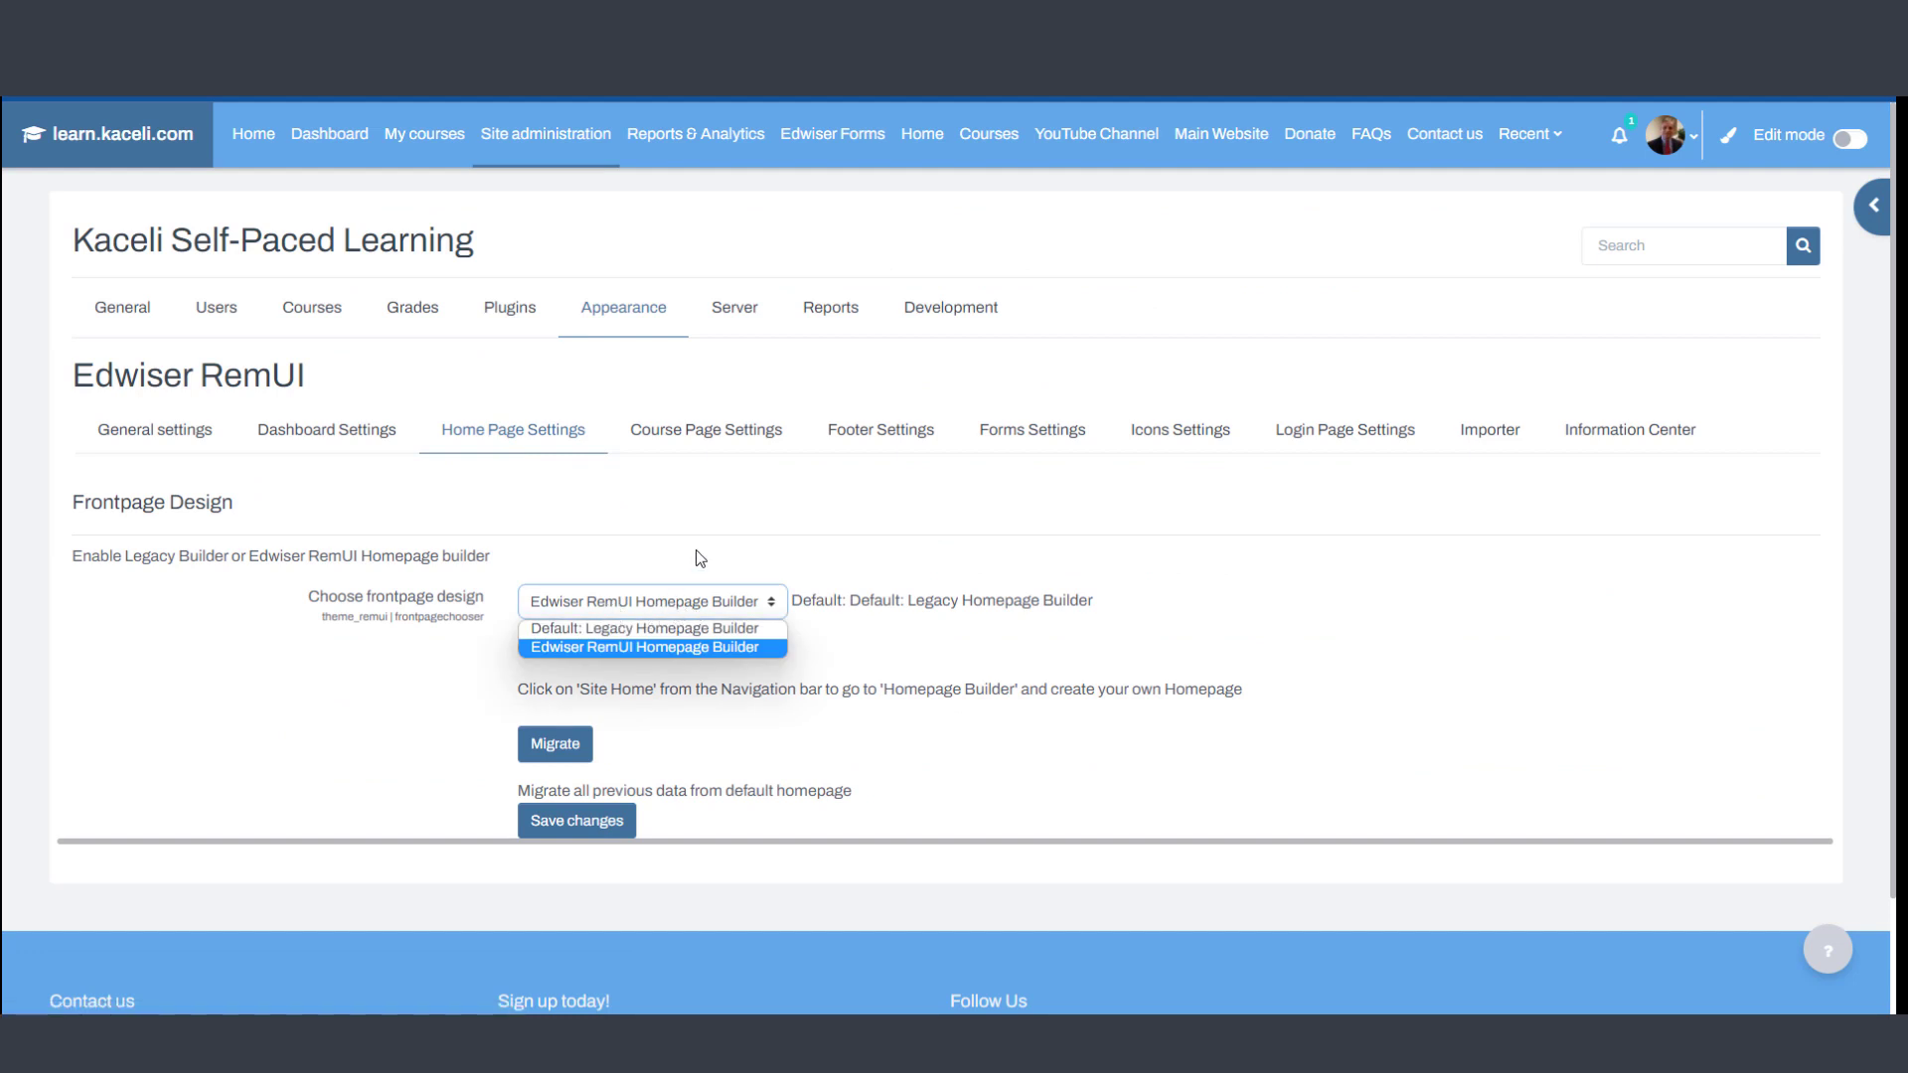
pyautogui.click(710, 433)
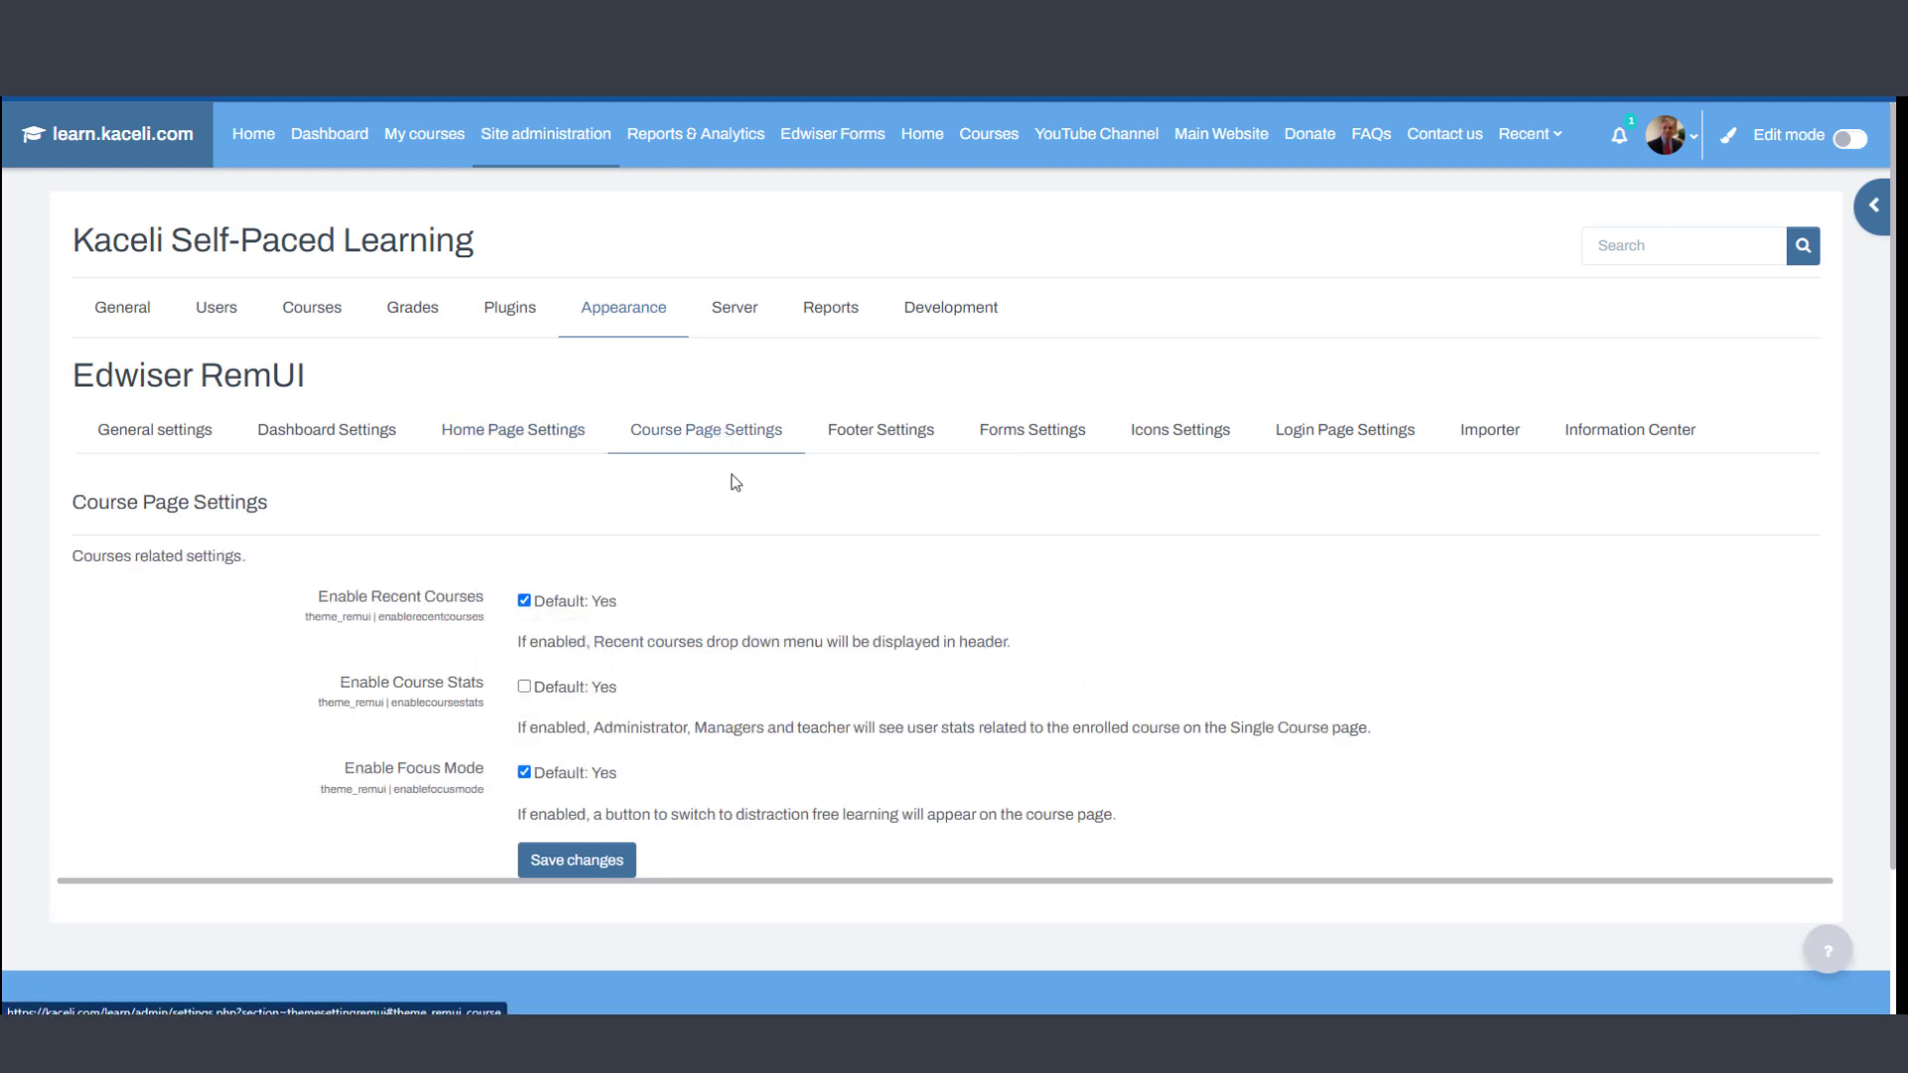
pyautogui.click(880, 437)
pyautogui.scroll(-4, 861, 707)
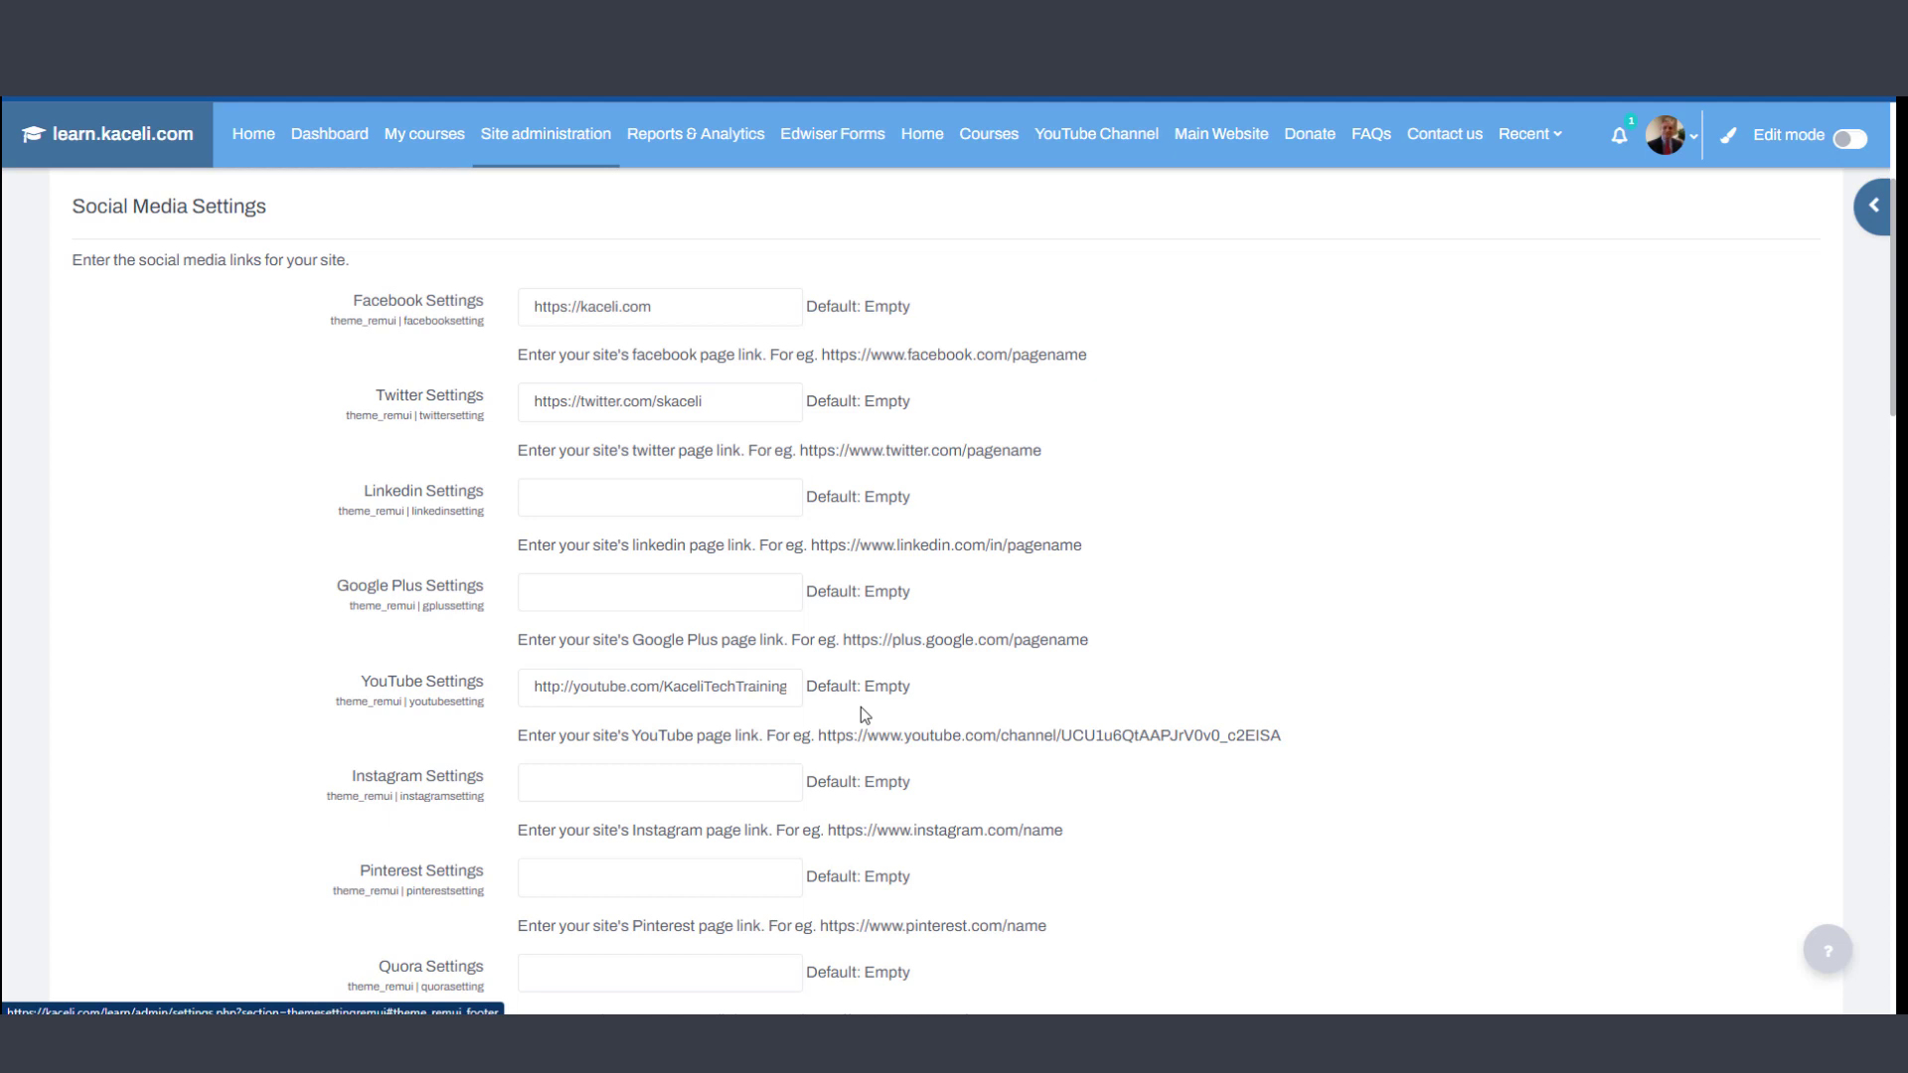
pyautogui.scroll(-2, 765, 720)
pyautogui.scroll(5, 765, 720)
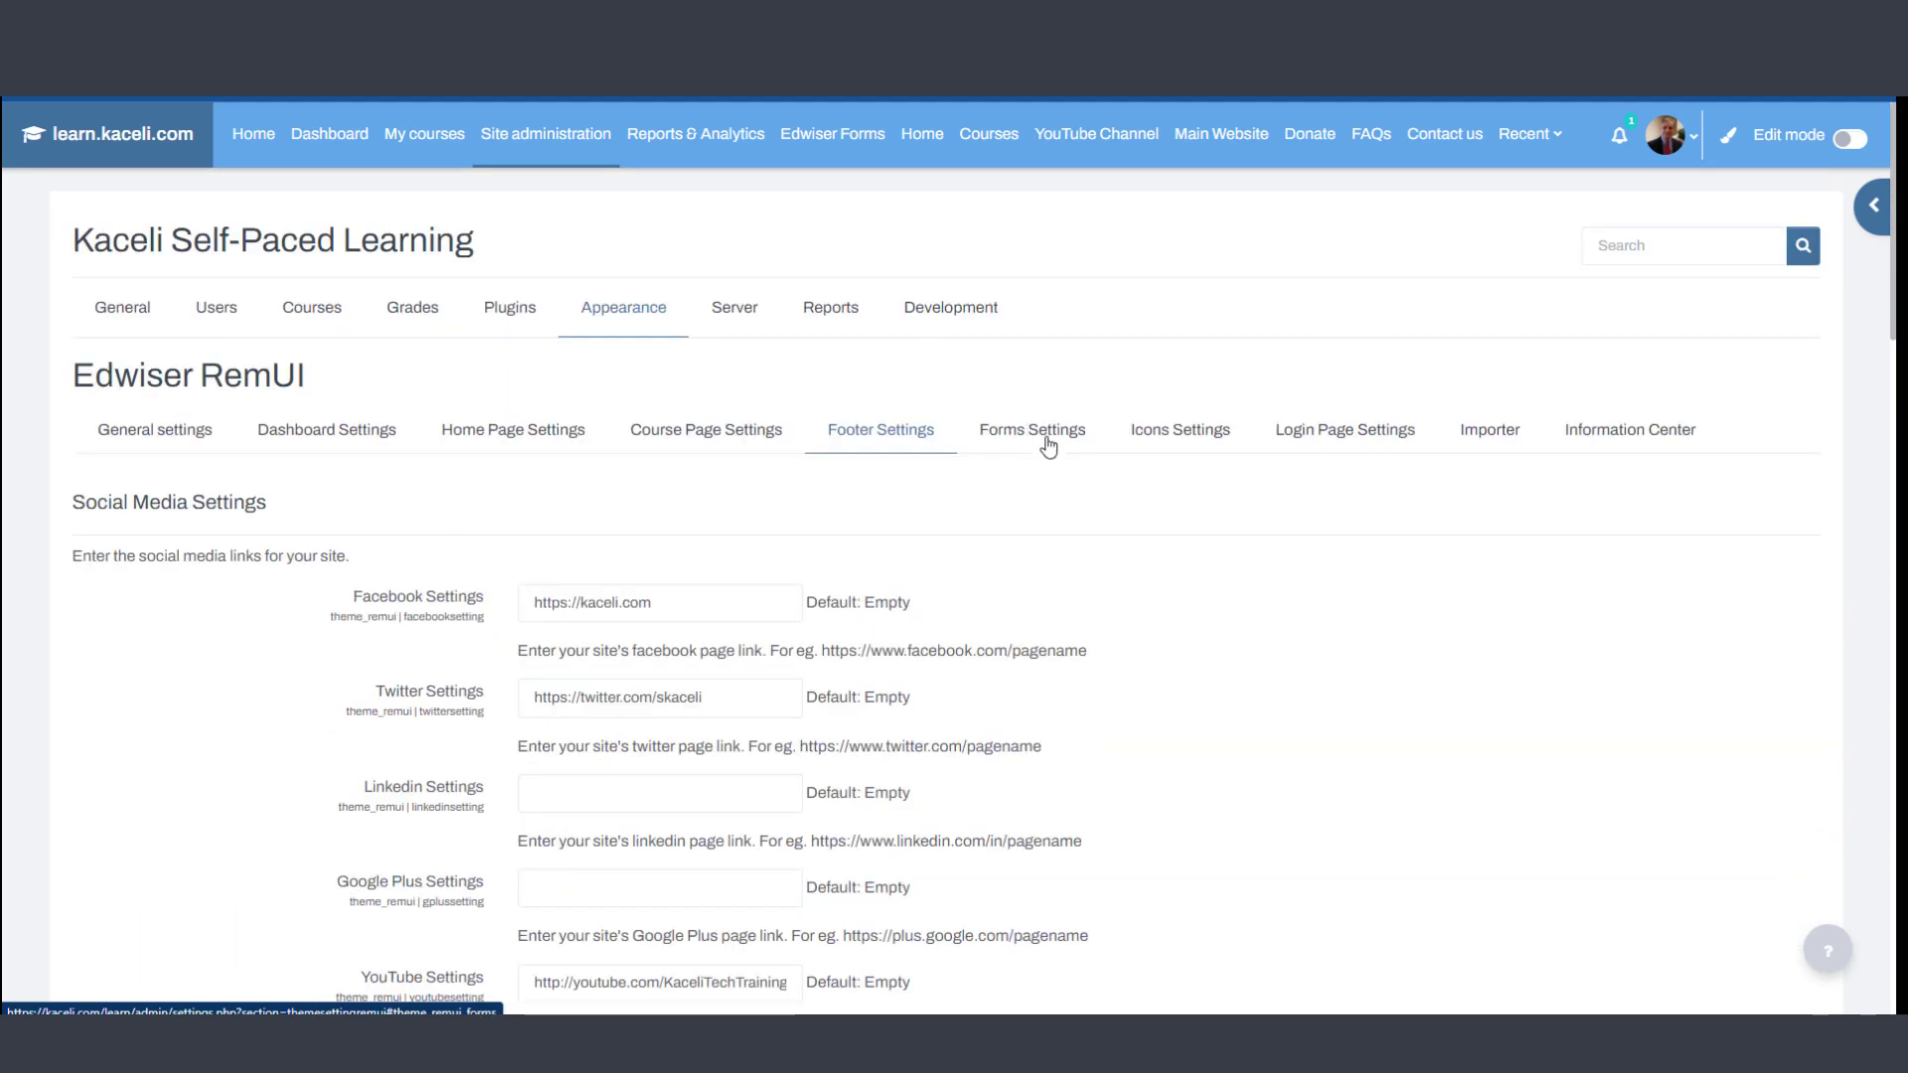
pyautogui.click(1491, 437)
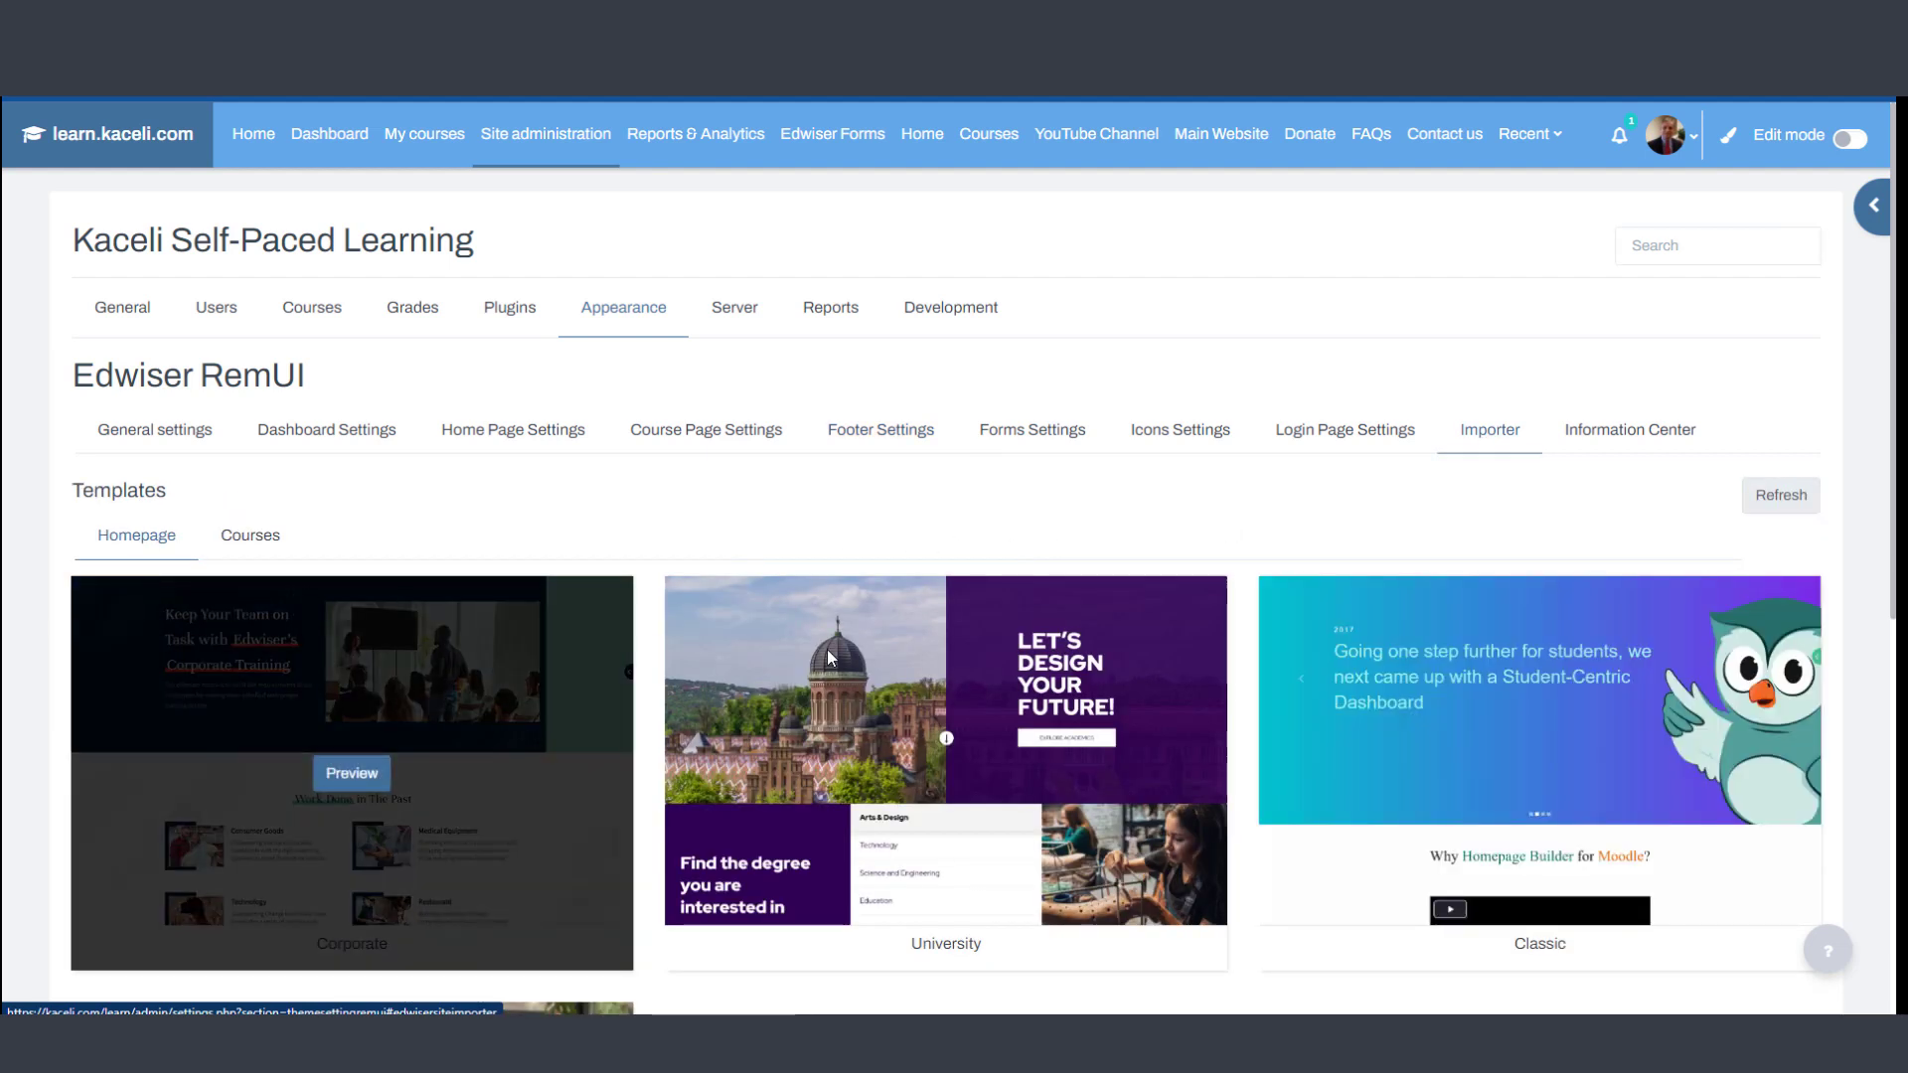
pyautogui.moveTo(945, 746)
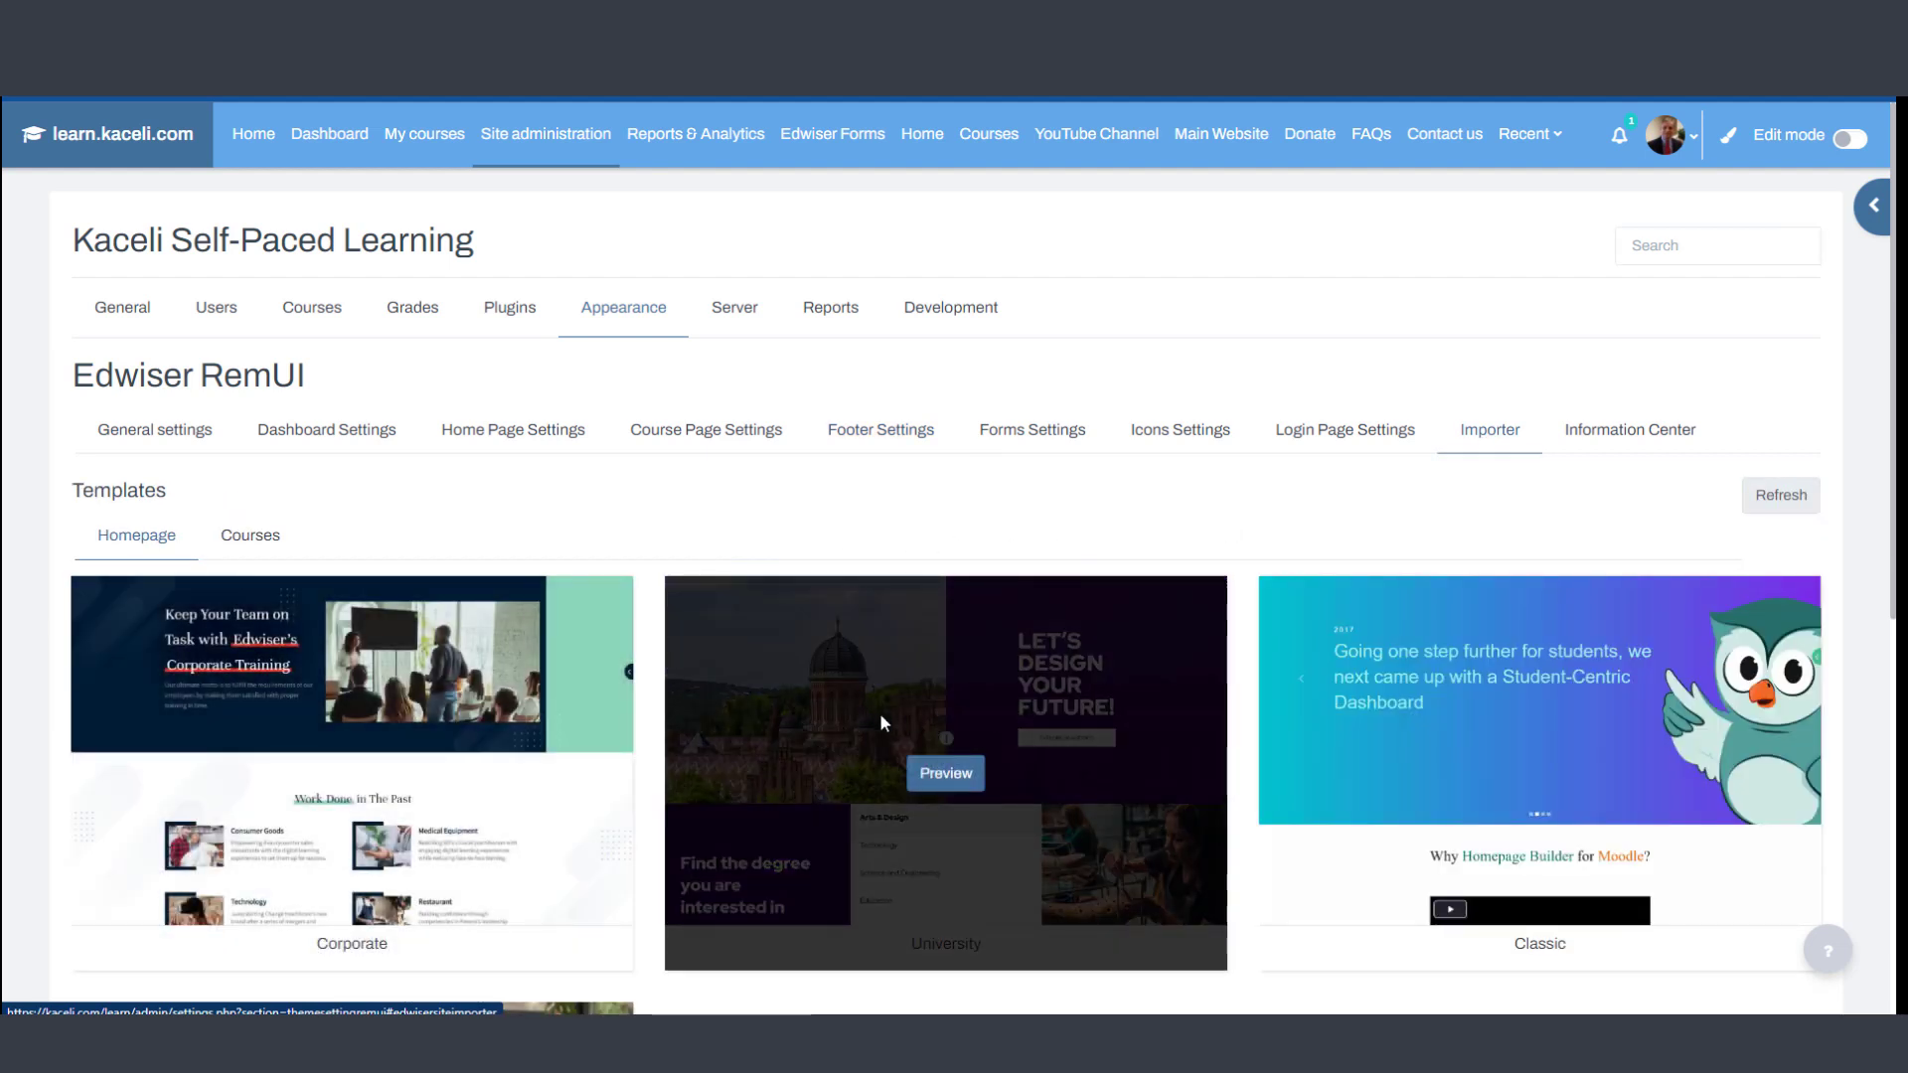
pyautogui.scroll(-2, 746, 696)
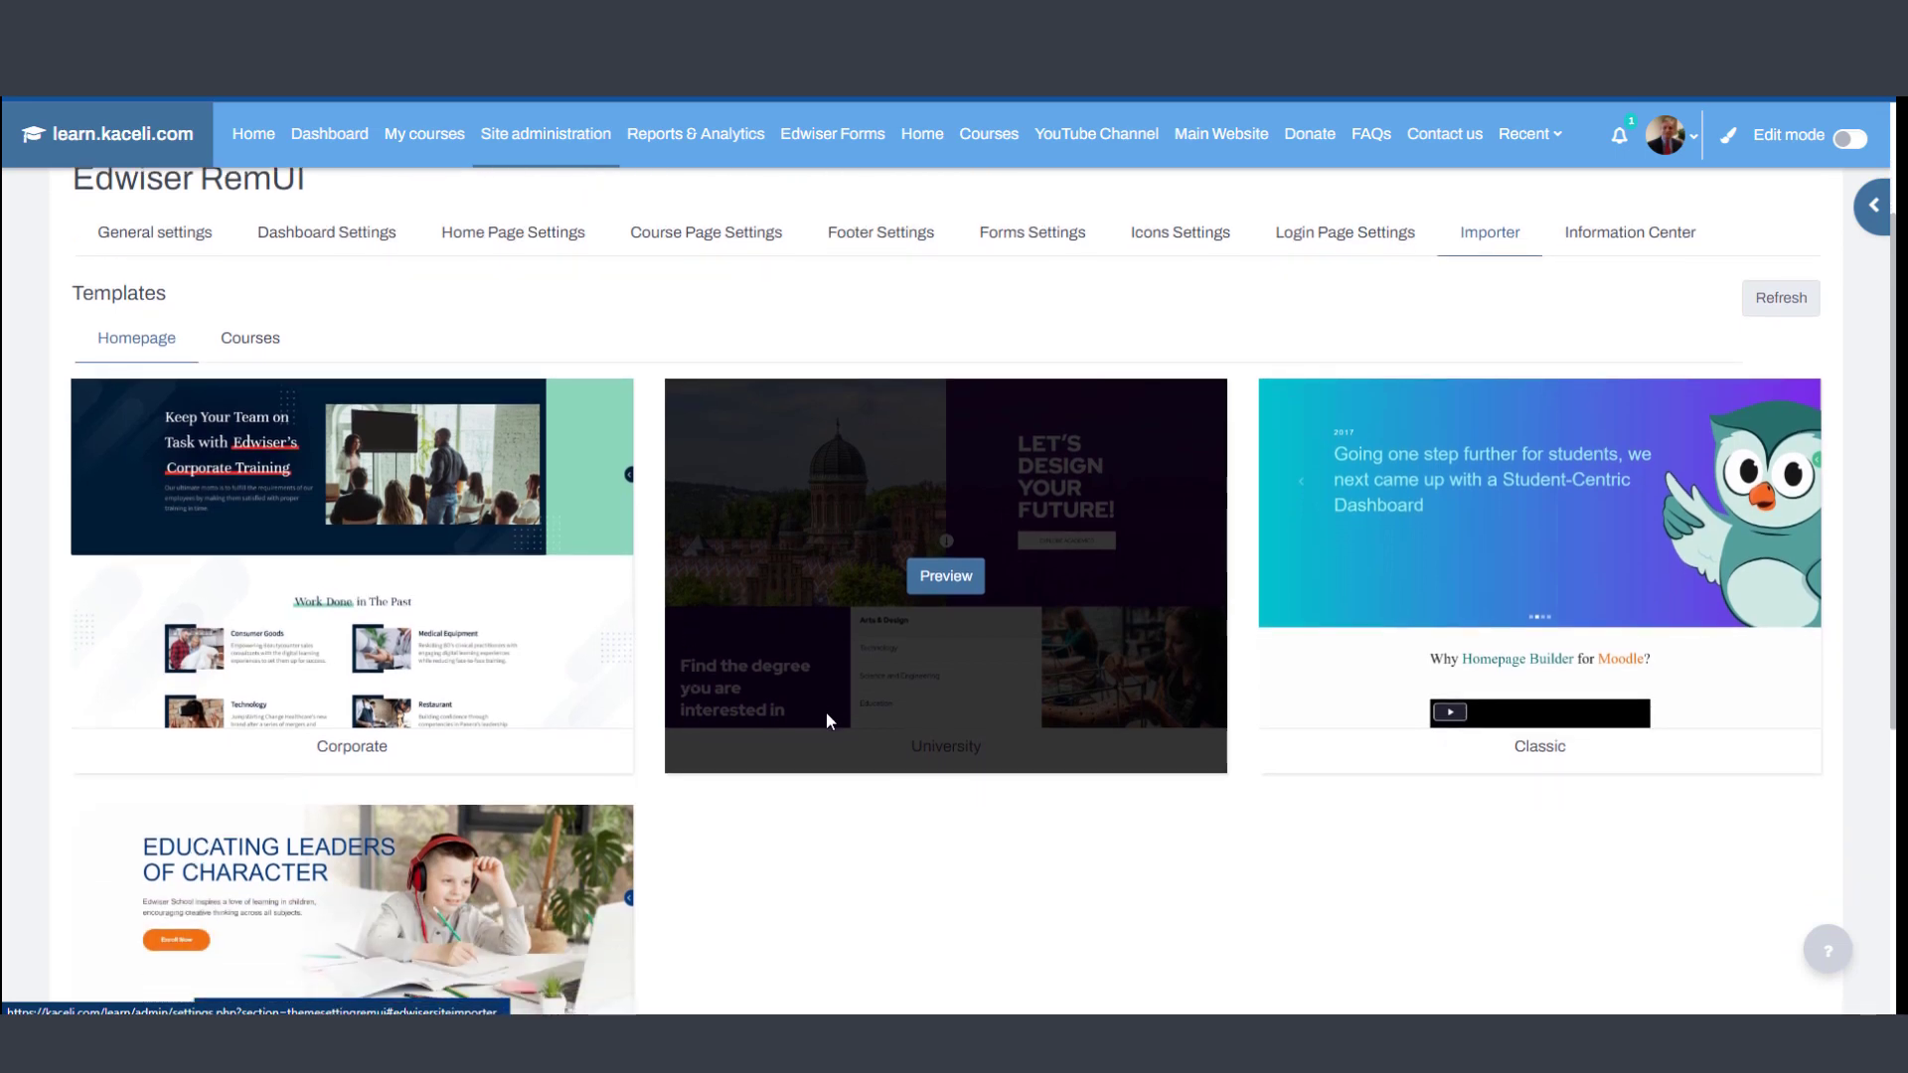
pyautogui.scroll(-2, 825, 711)
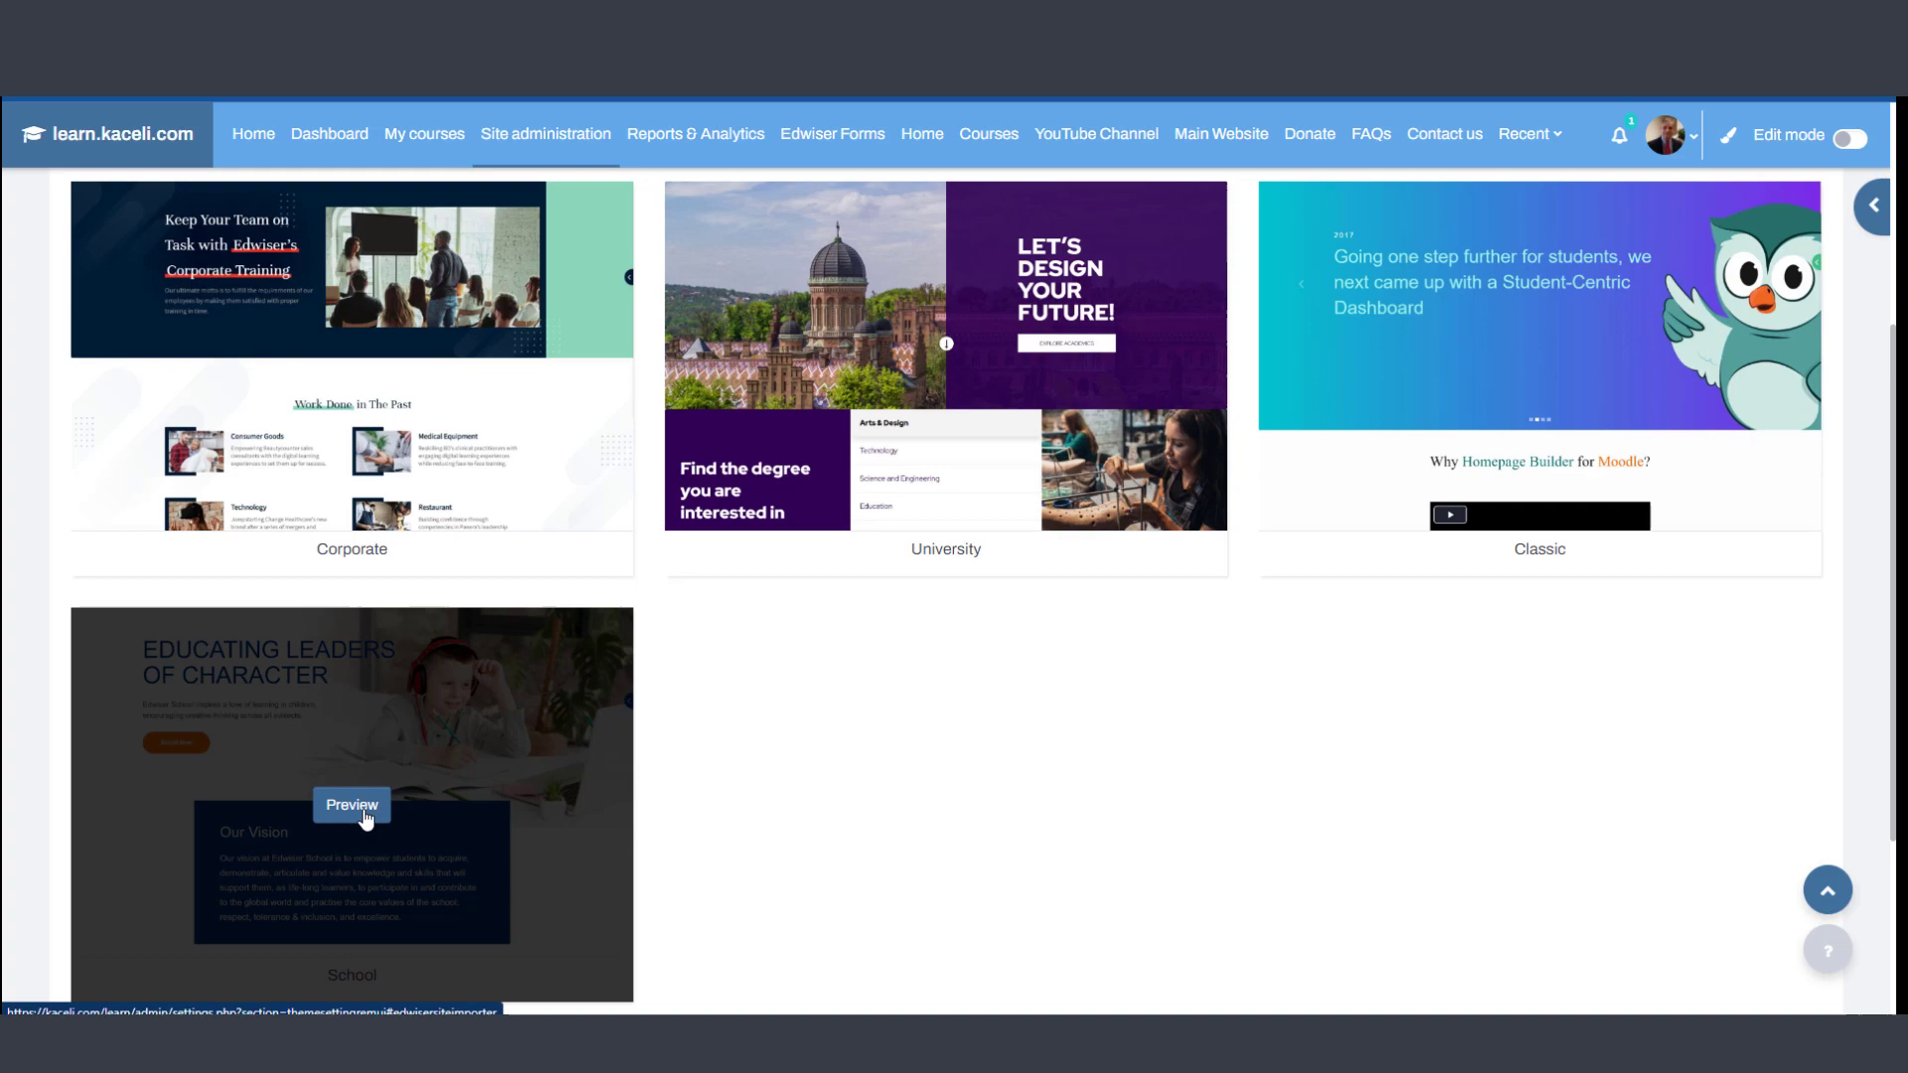
pyautogui.click(365, 816)
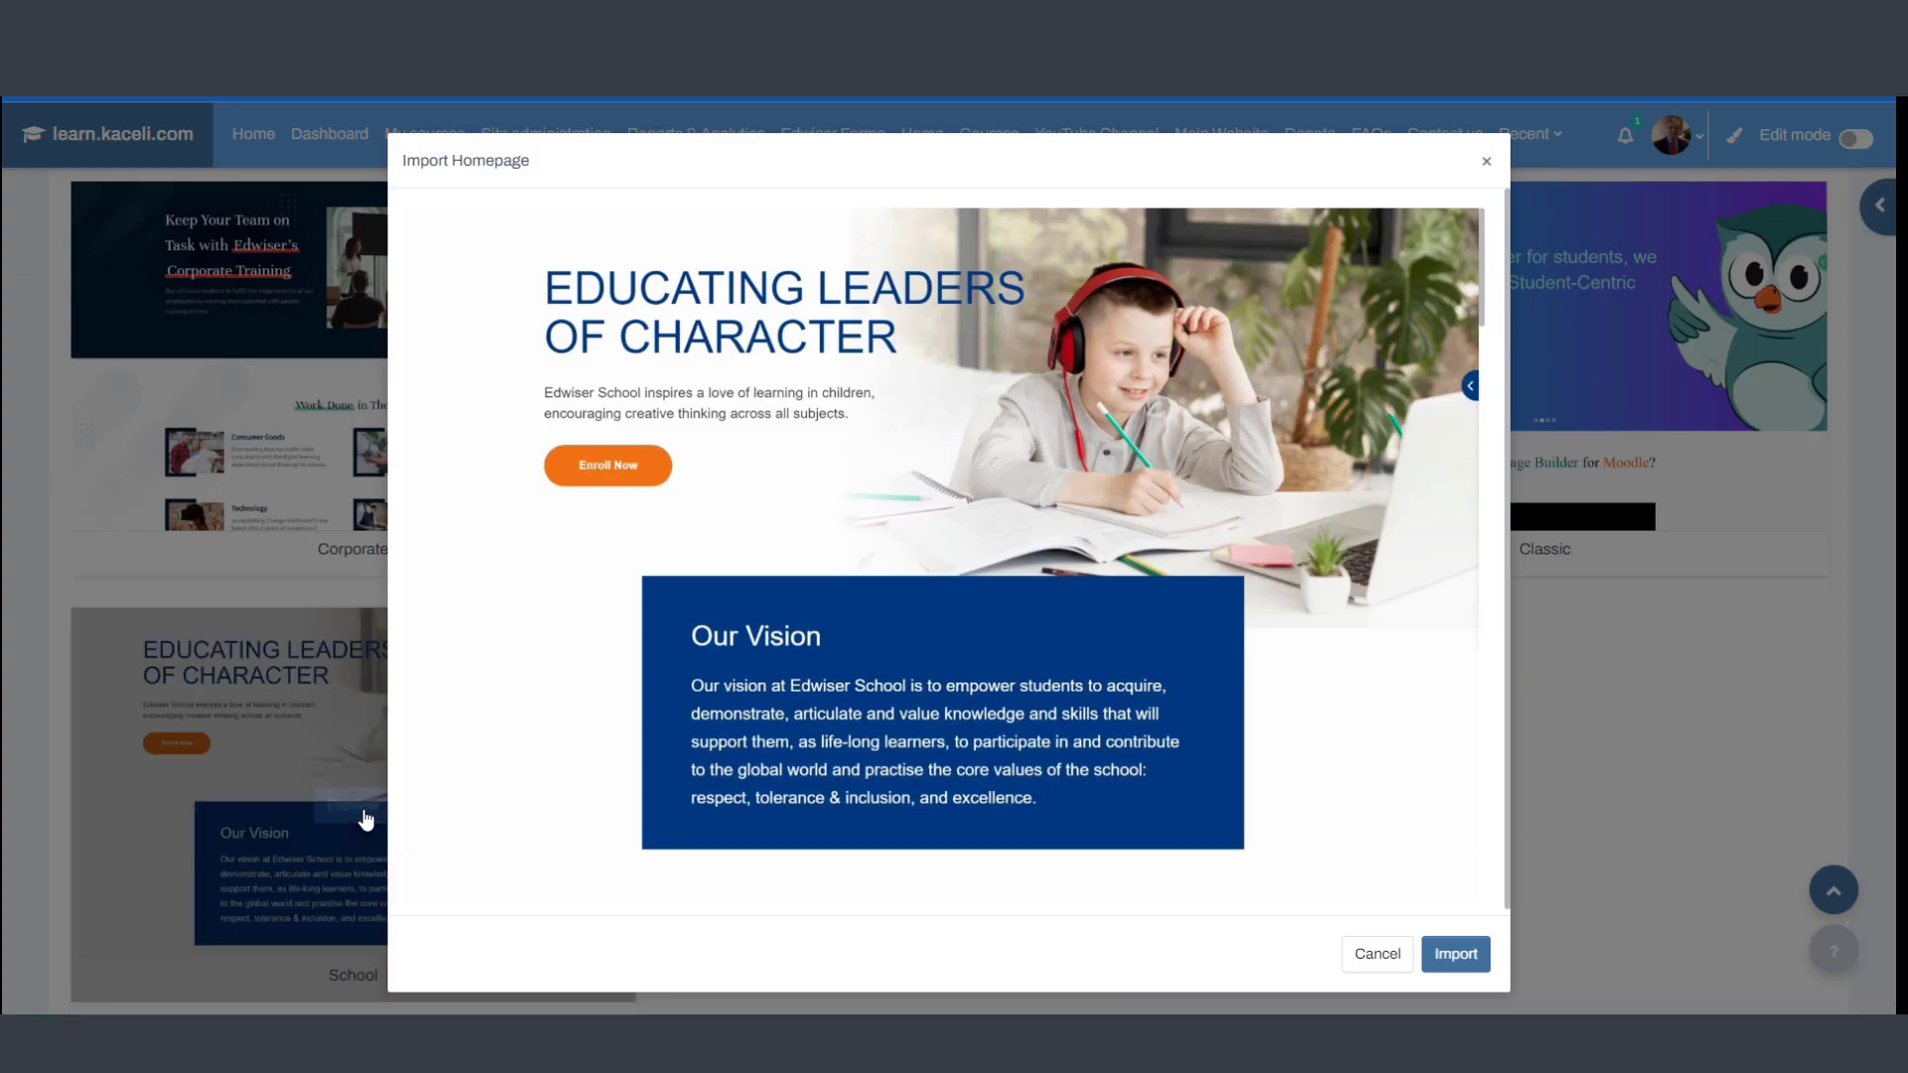
pyautogui.scroll(-10, 964, 690)
pyautogui.scroll(-2, 994, 691)
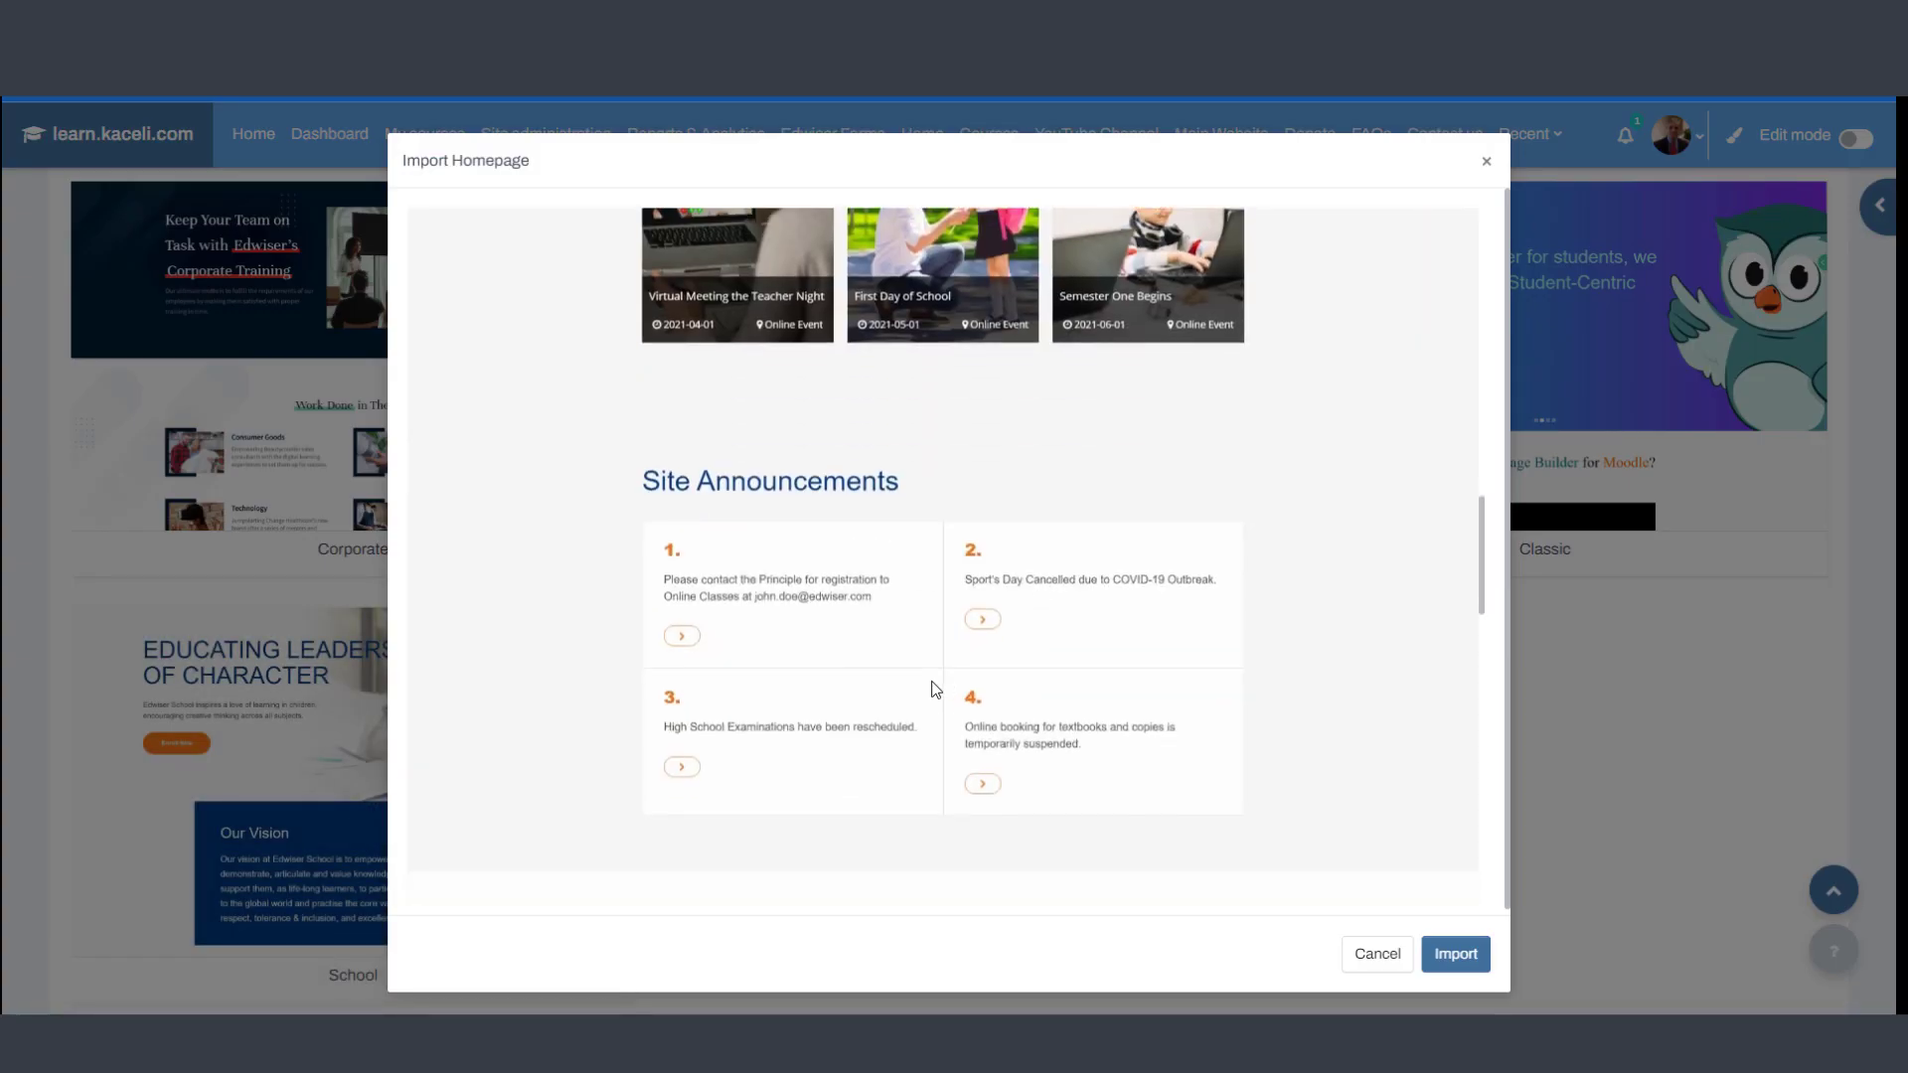
pyautogui.scroll(-3, 924, 694)
pyautogui.scroll(-5, 924, 694)
pyautogui.scroll(-1, 944, 706)
pyautogui.scroll(-3, 969, 724)
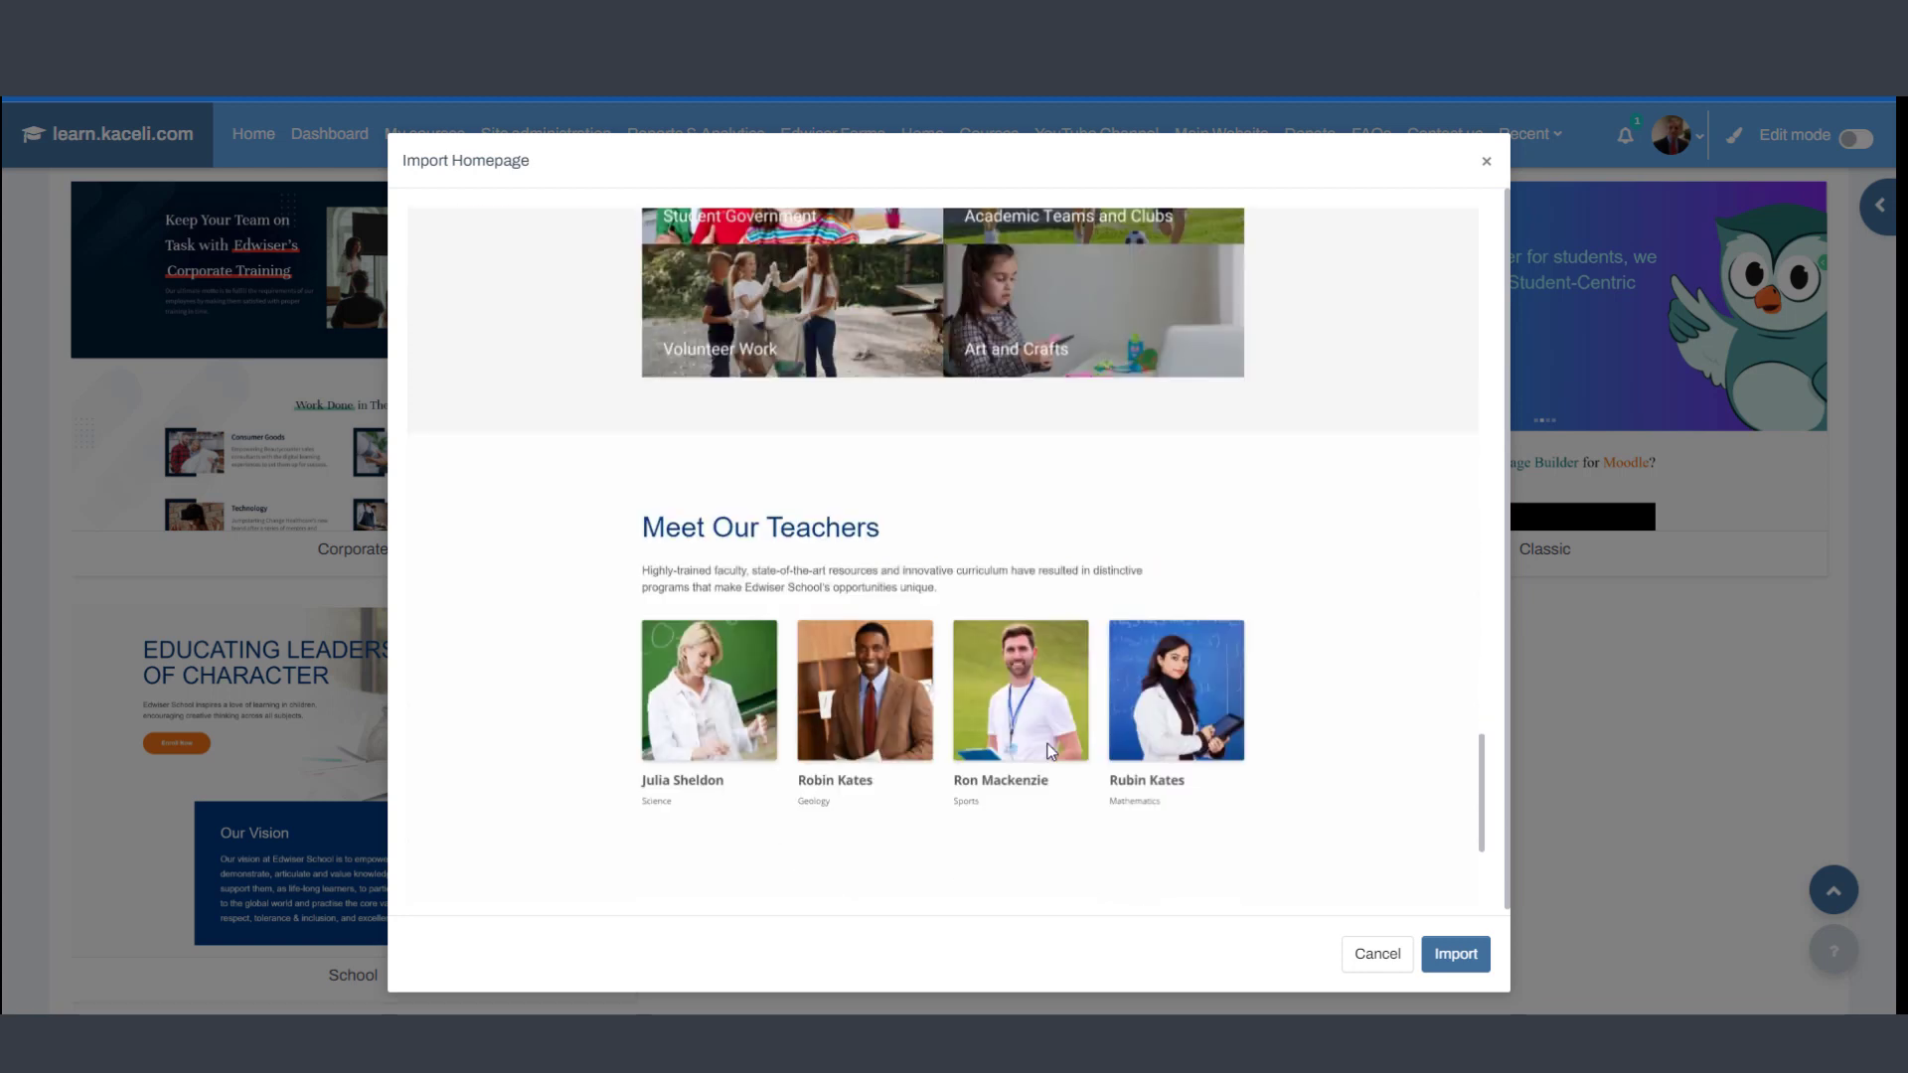
pyautogui.scroll(-2, 1043, 748)
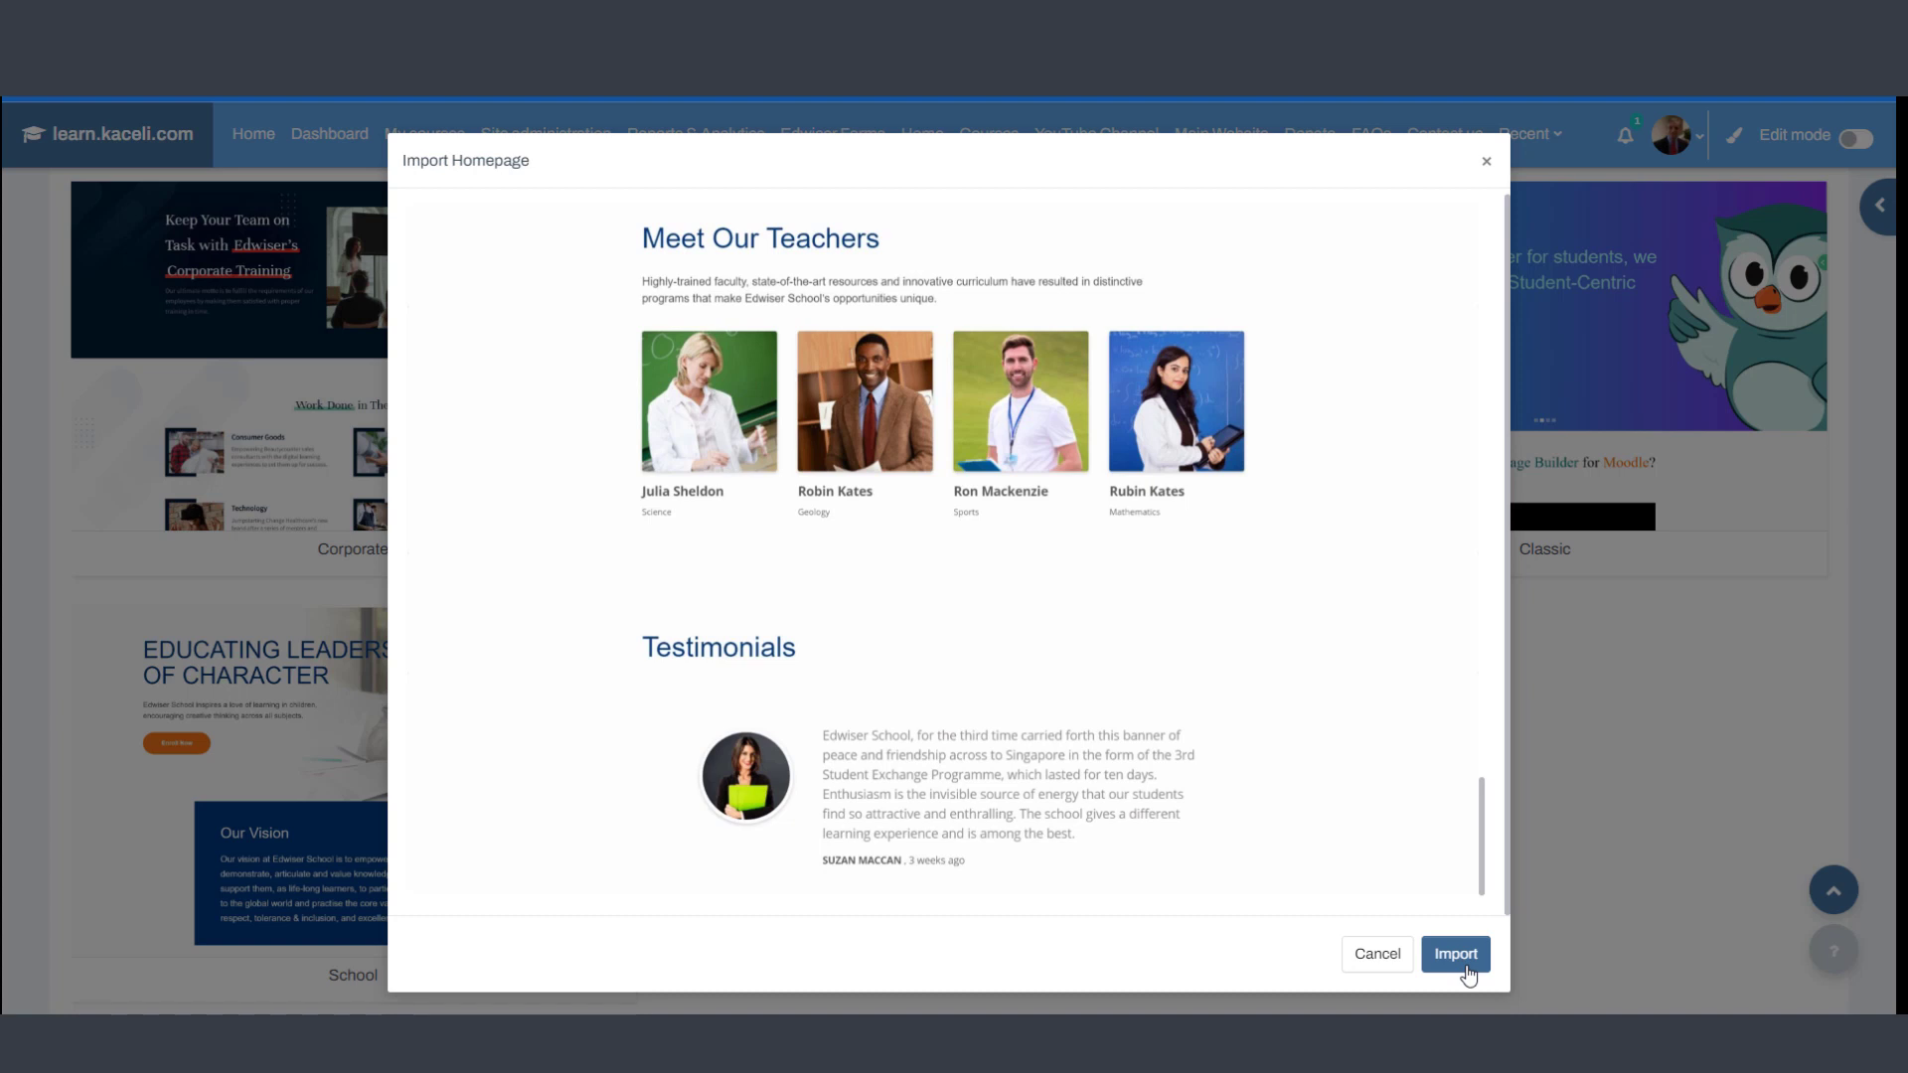
pyautogui.click(1379, 962)
# - Show Courses templates and scroll from Moodle Features to Introduction to Logic Design
pyautogui.scroll(4, 924, 586)
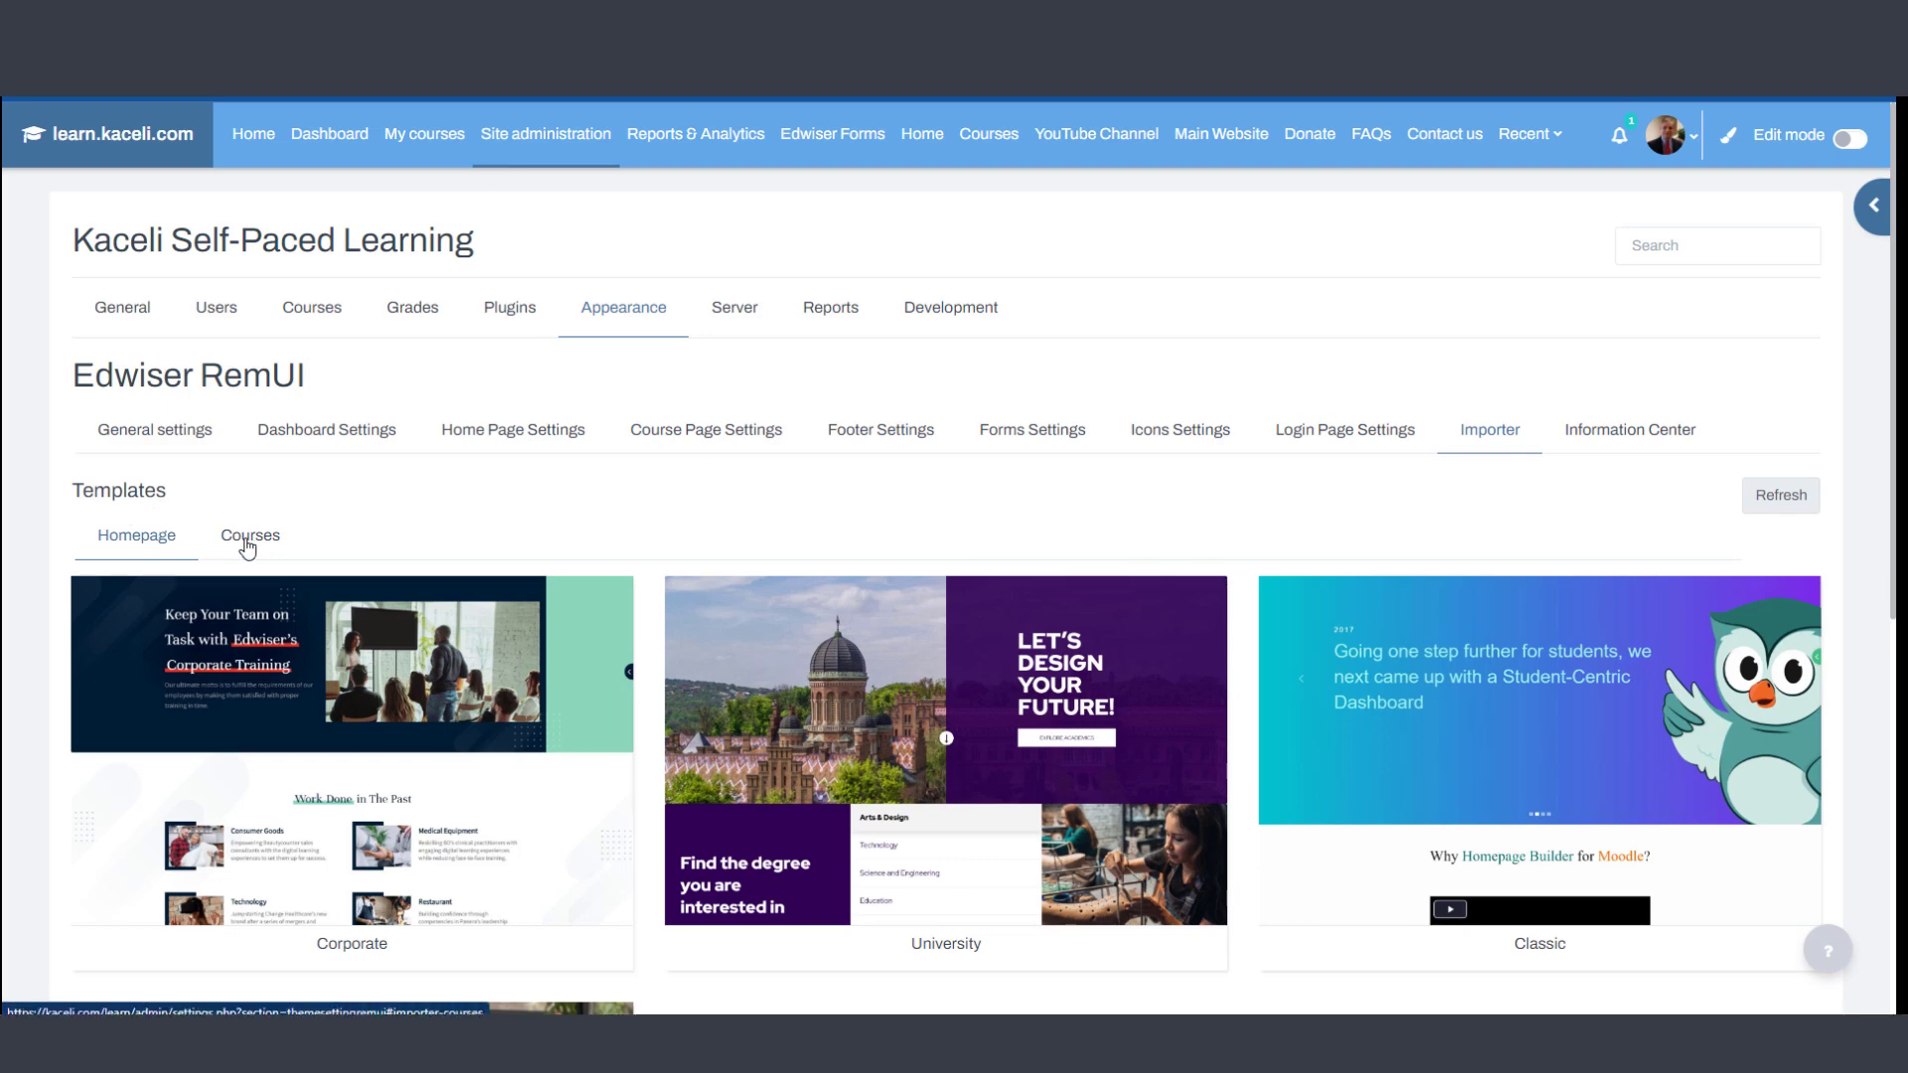
pyautogui.click(251, 542)
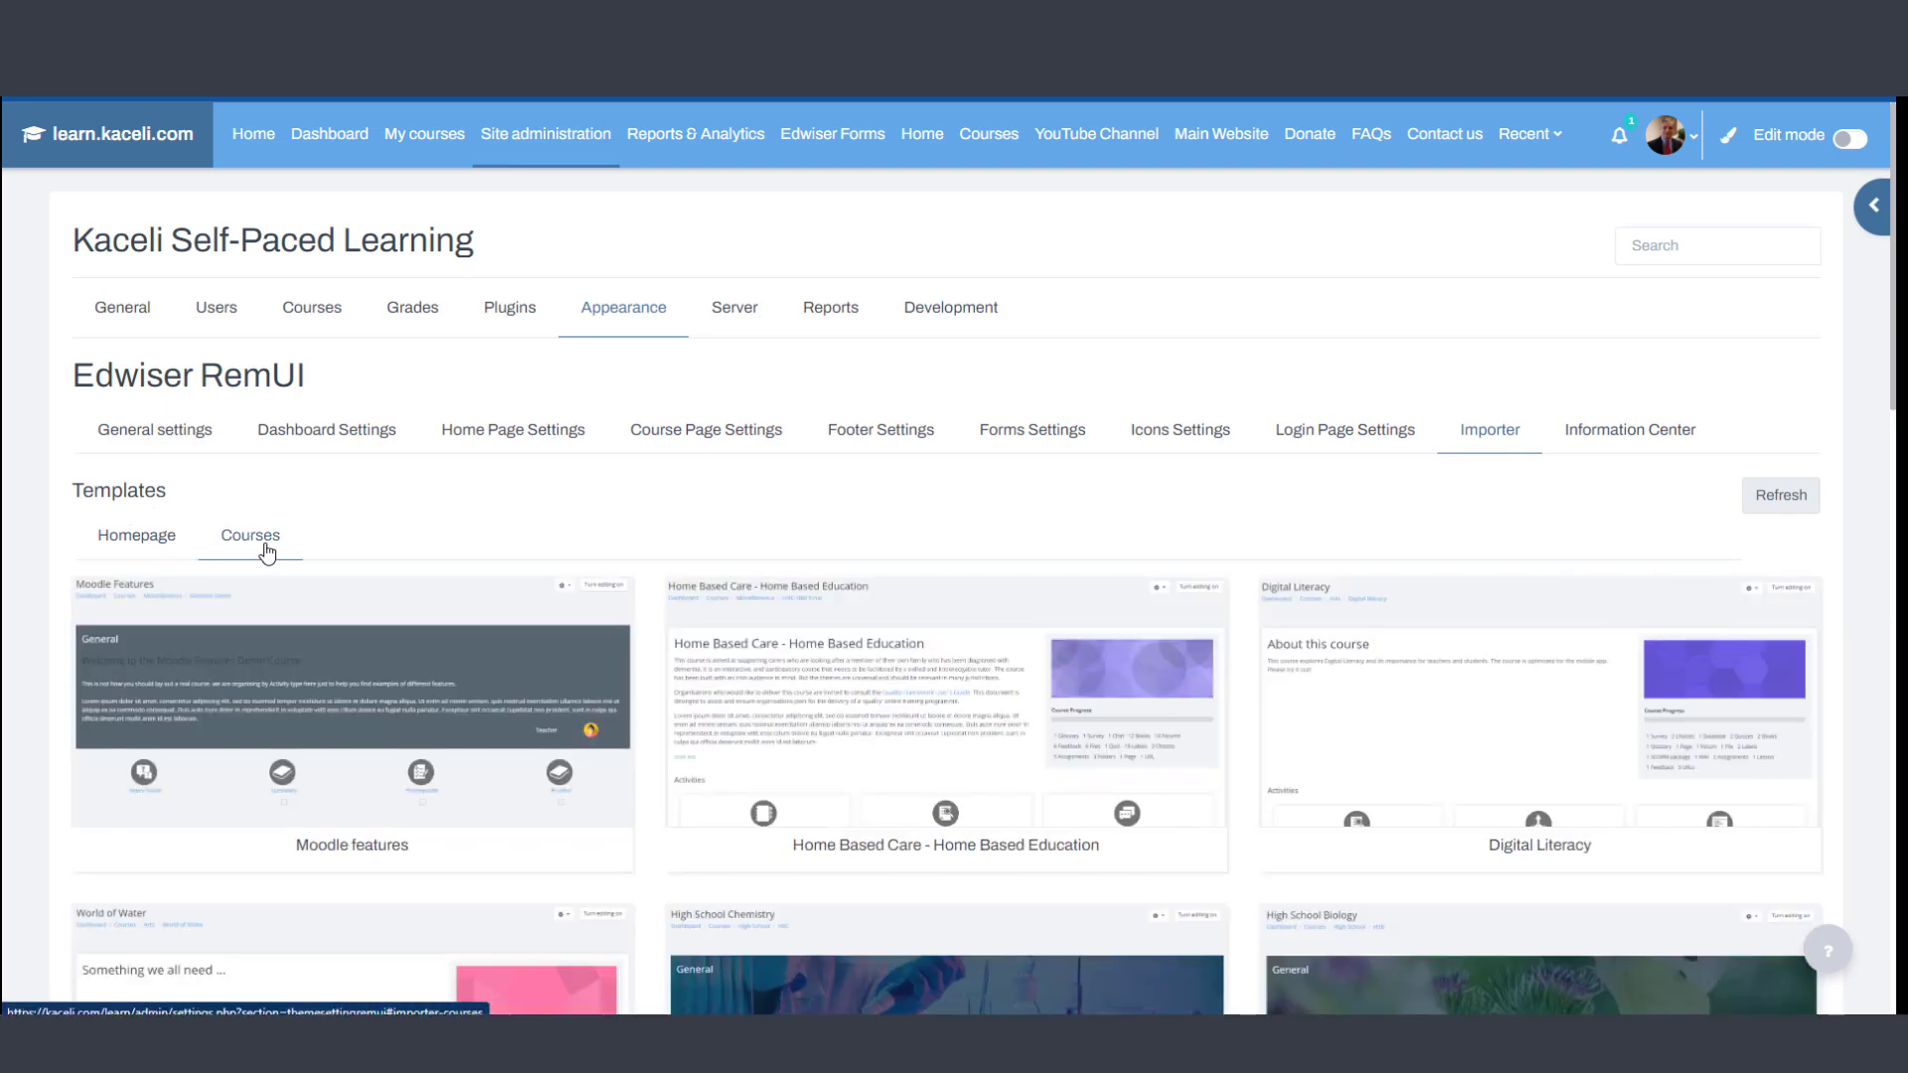
pyautogui.scroll(-3, 737, 686)
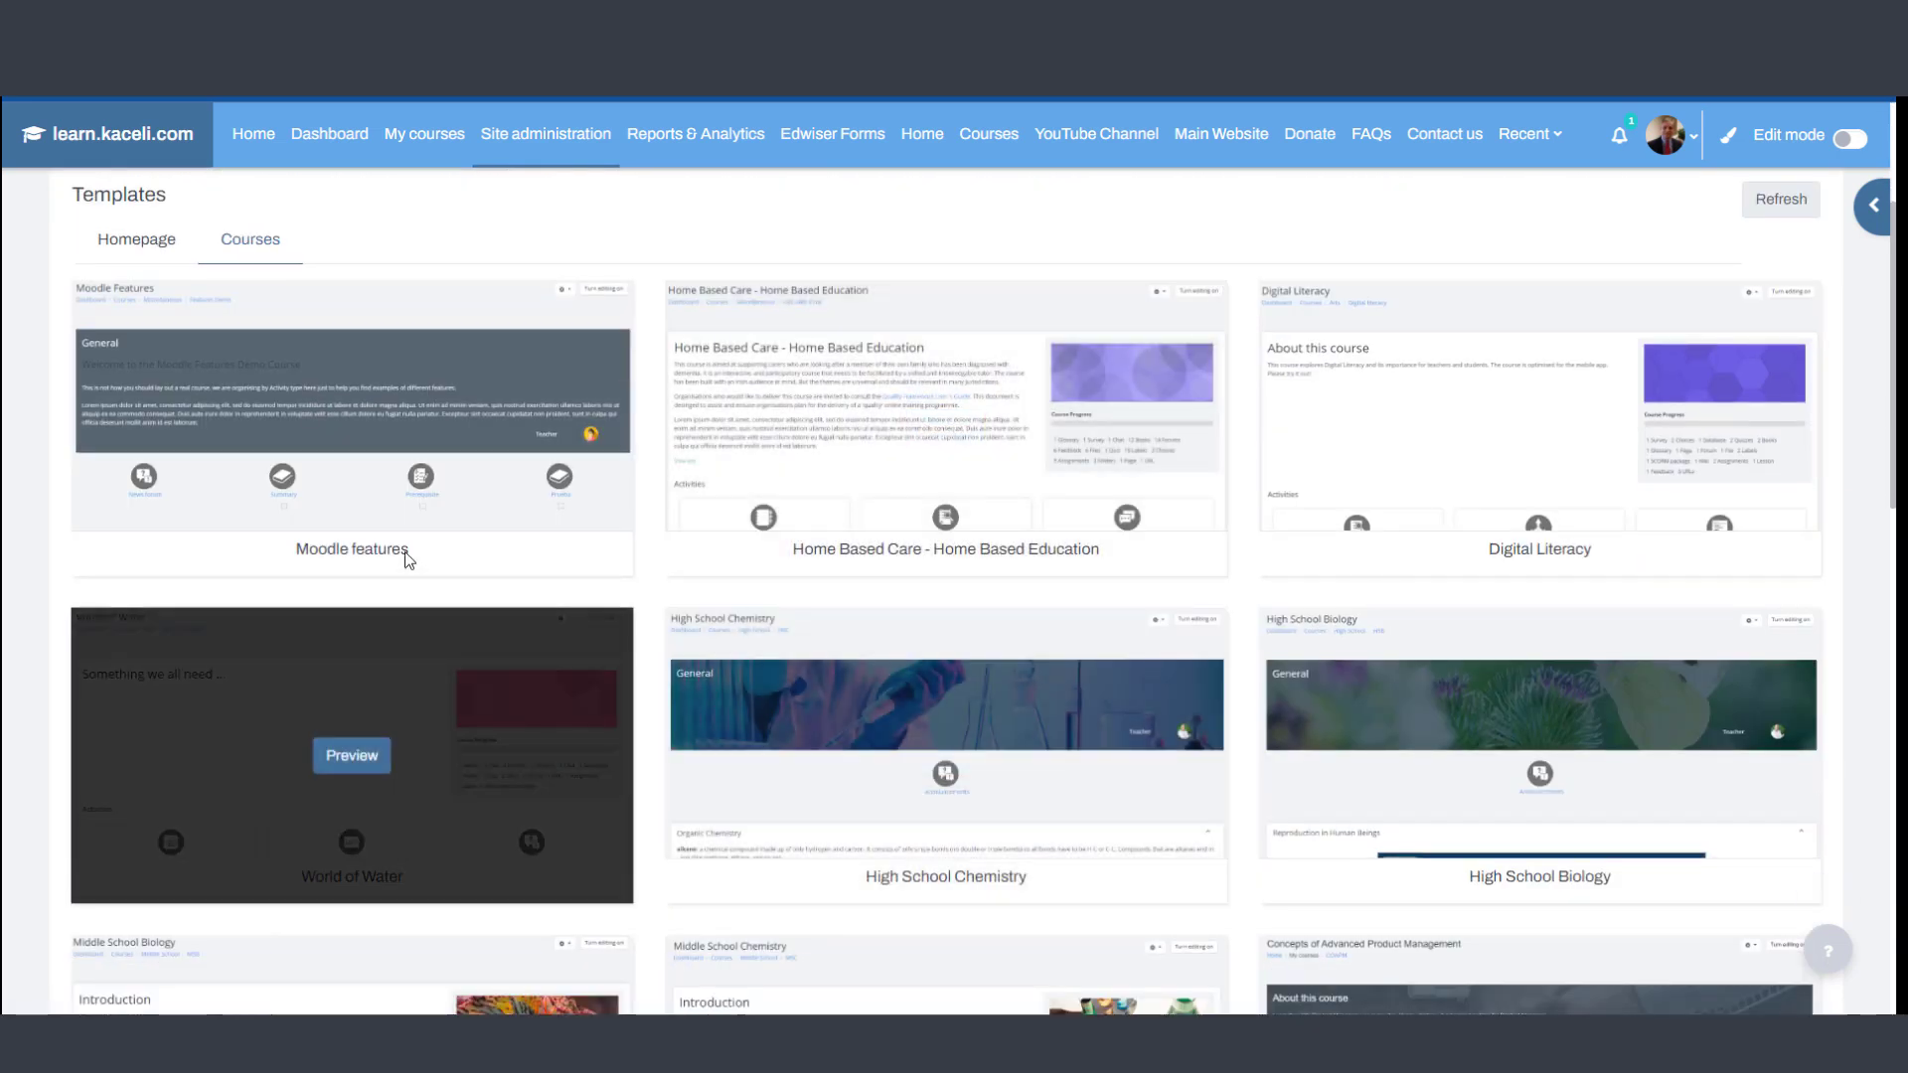
pyautogui.scroll(-3, 975, 664)
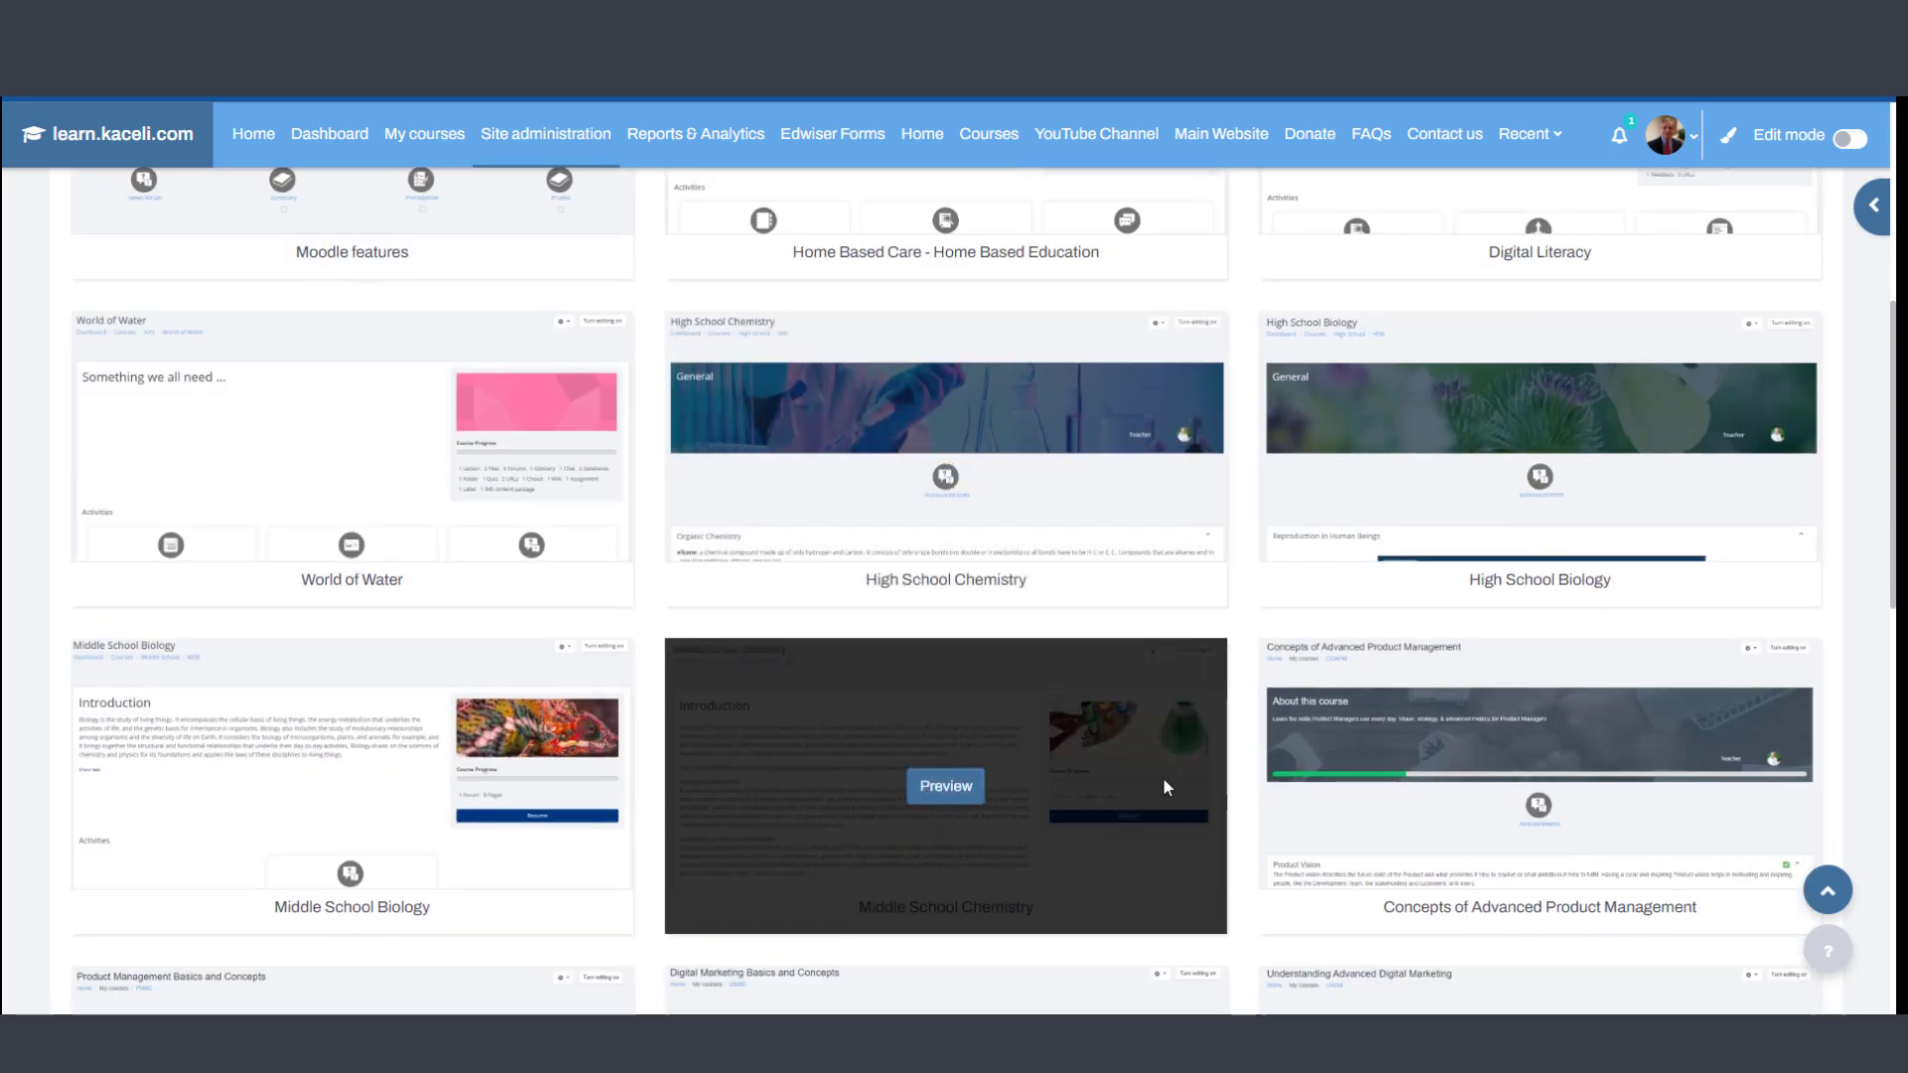
pyautogui.scroll(-1, 1163, 777)
pyautogui.scroll(-2, 1168, 736)
pyautogui.scroll(-4, 1177, 675)
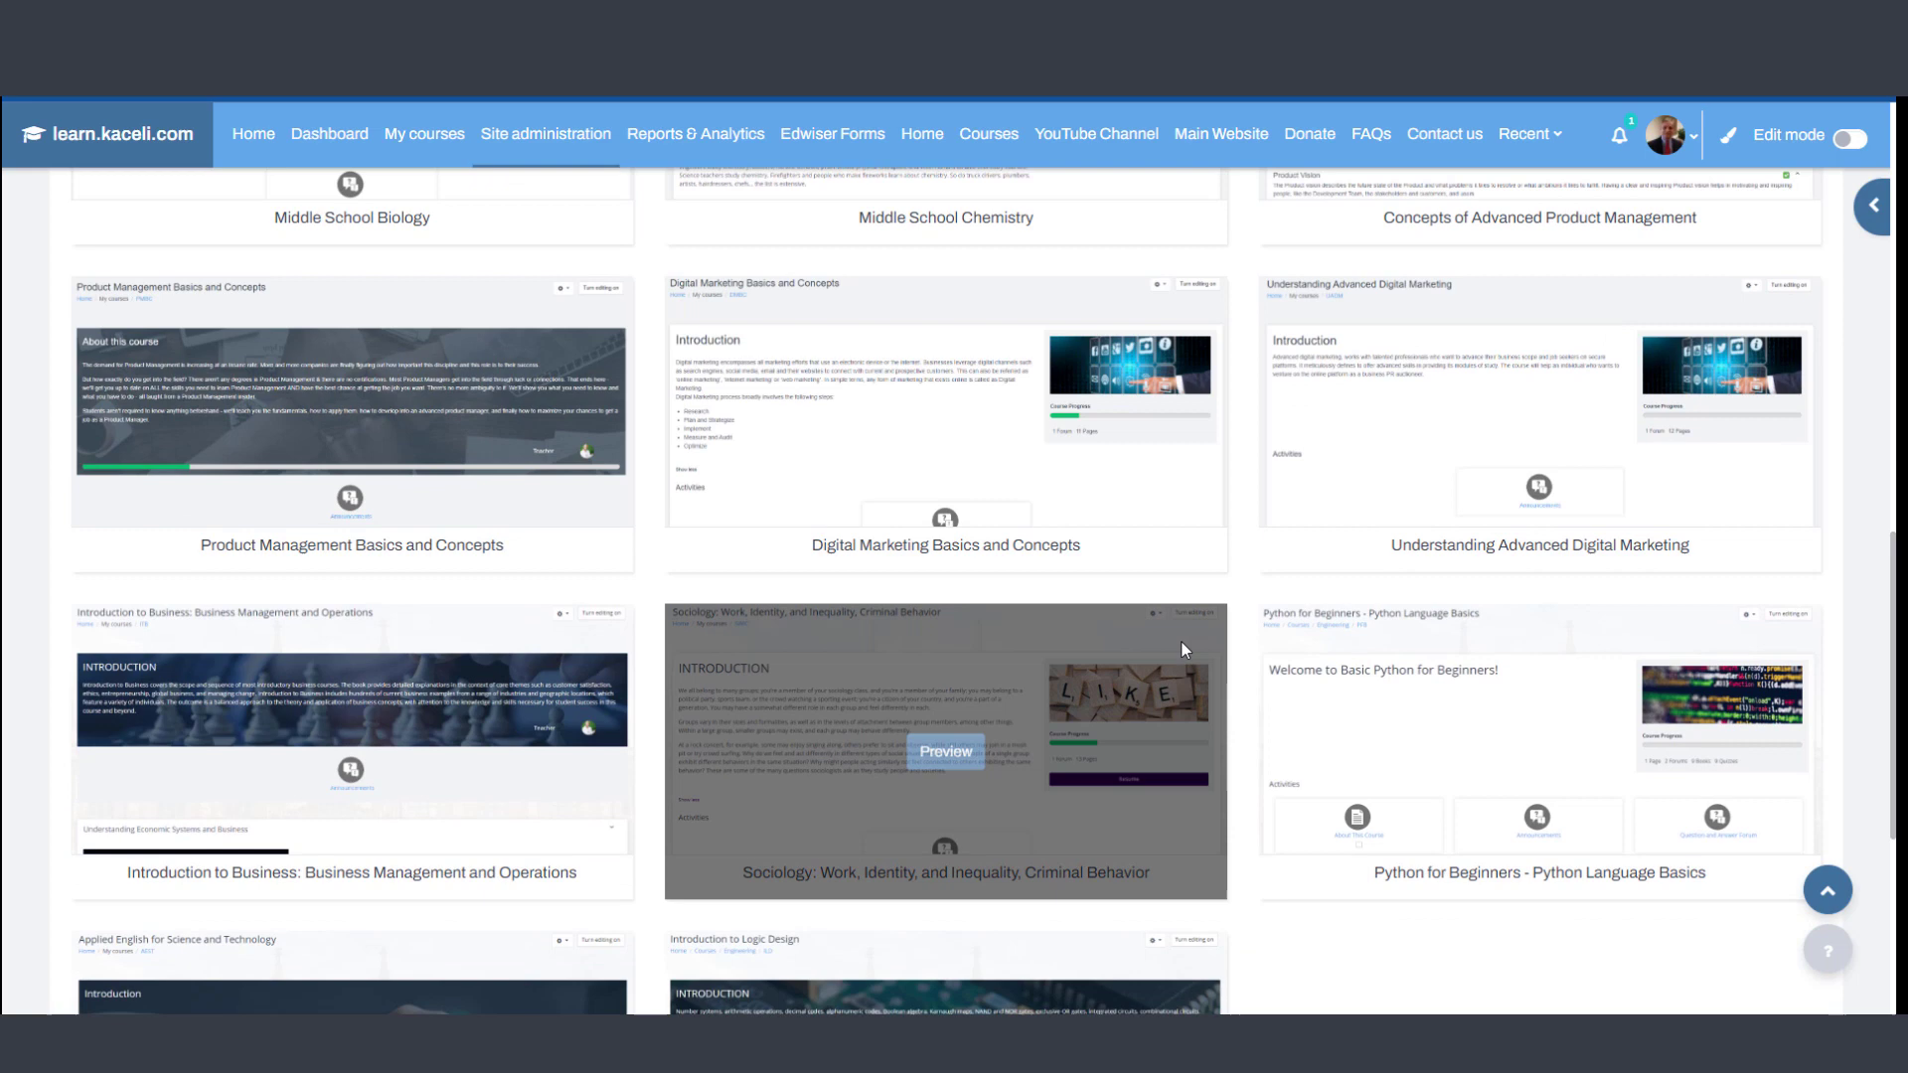
pyautogui.scroll(-2, 1193, 644)
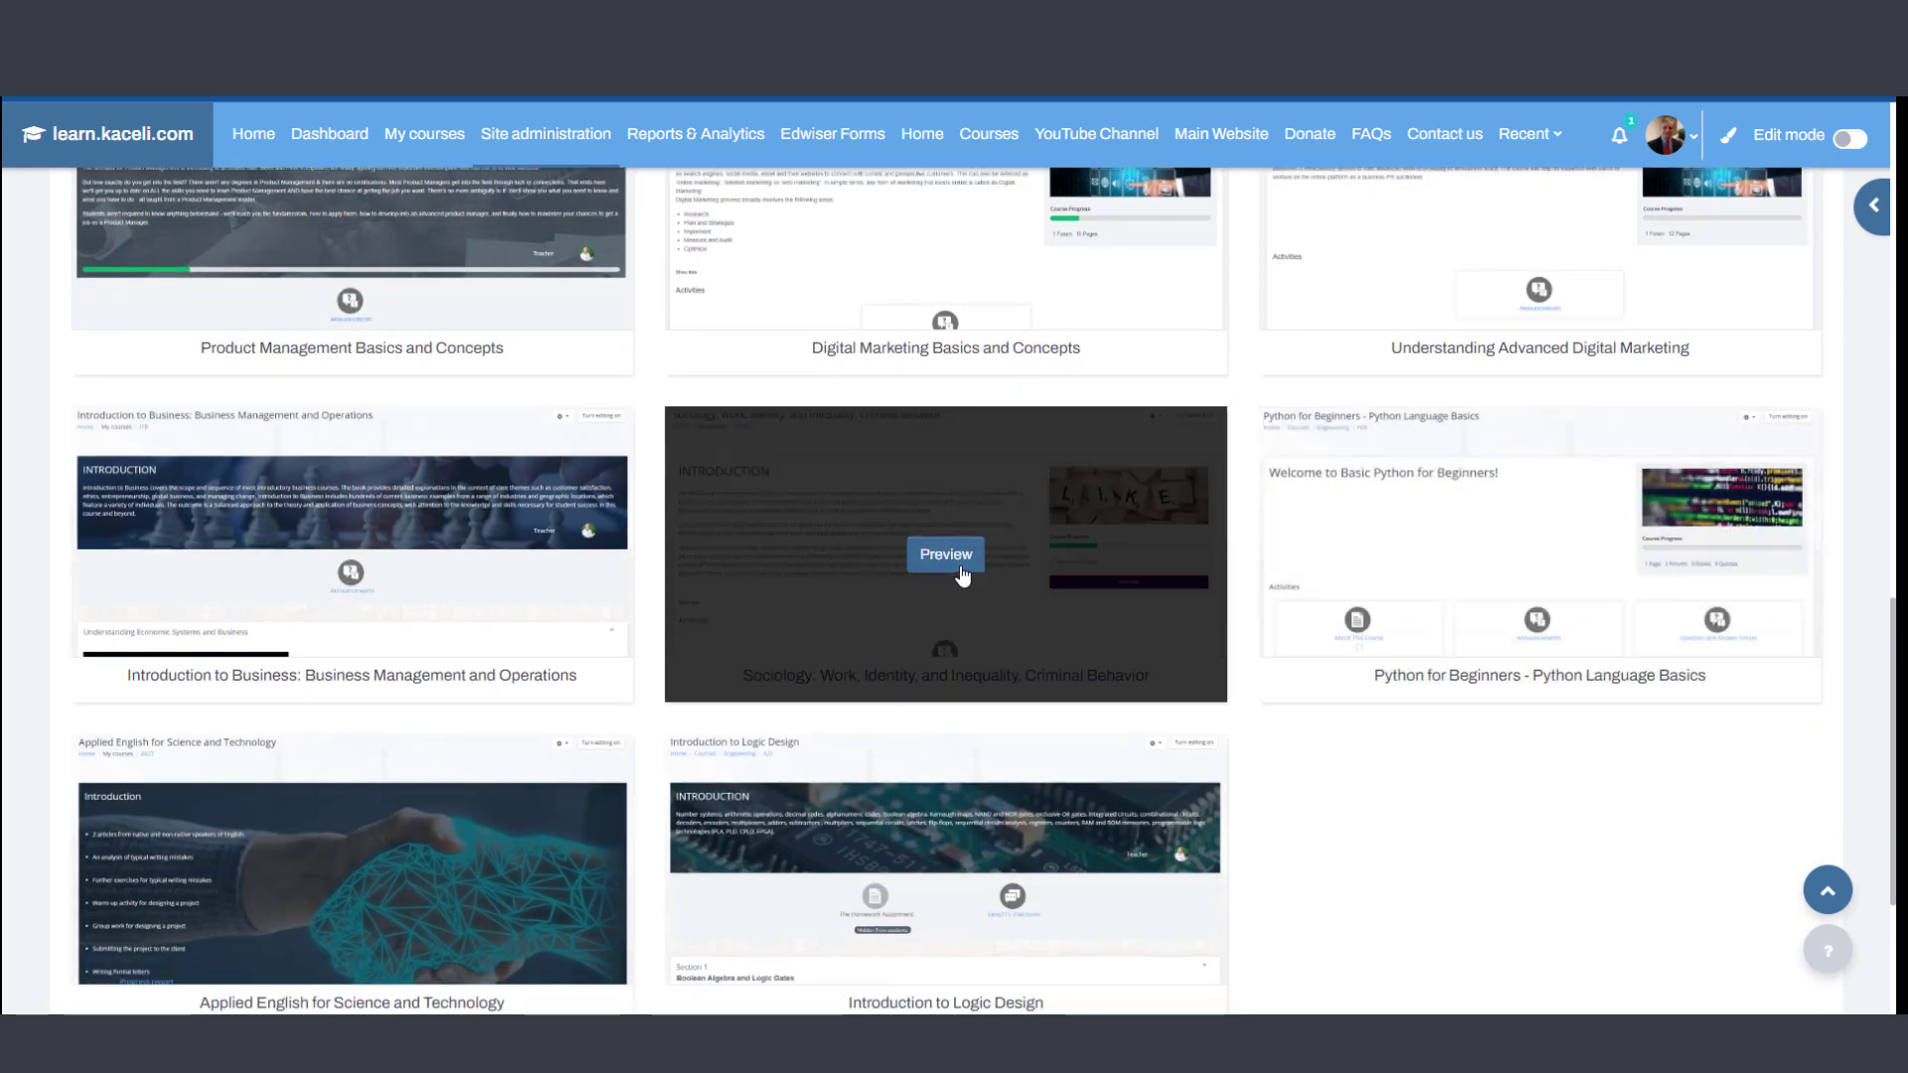
pyautogui.scroll(1, 960, 570)
pyautogui.scroll(1, 1111, 606)
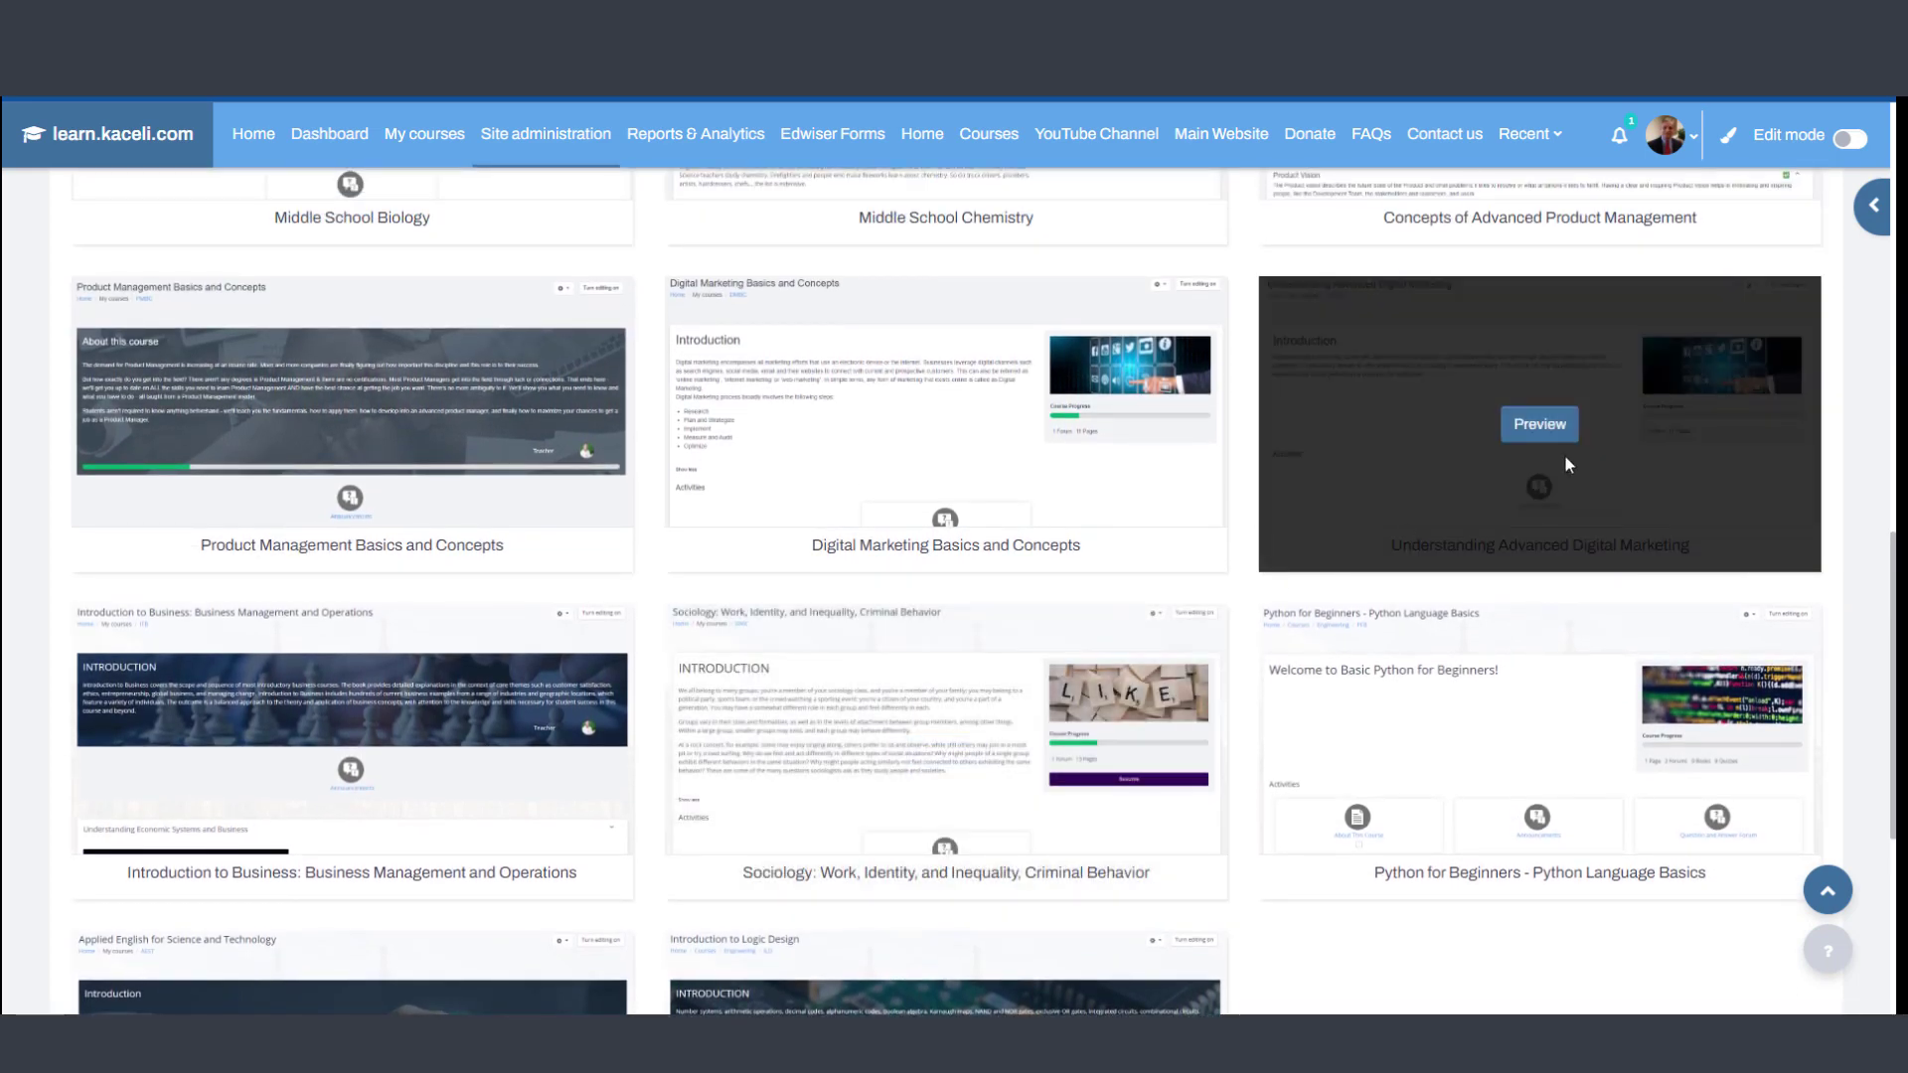
# - Preview the Understanding Advanced Digital Marketing template's pages, then import it
pyautogui.click(1558, 441)
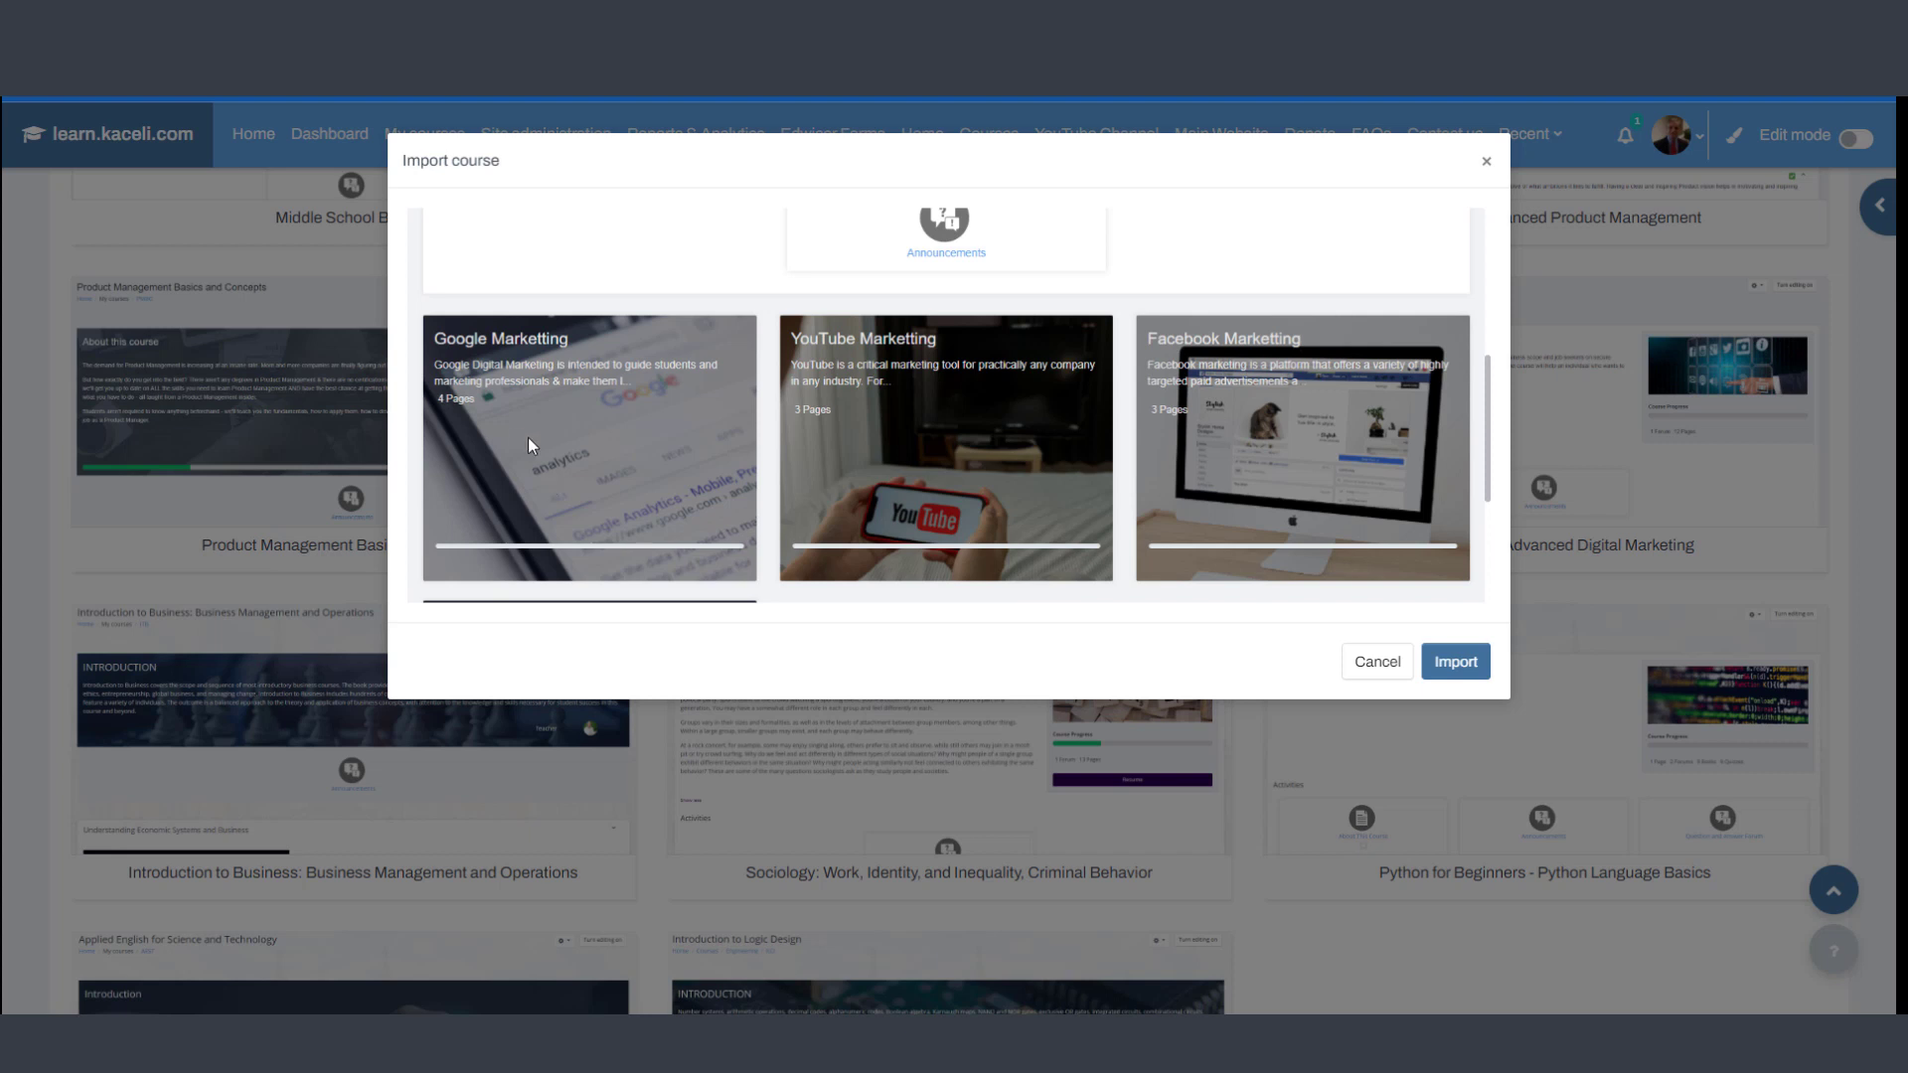
pyautogui.scroll(-1, 608, 481)
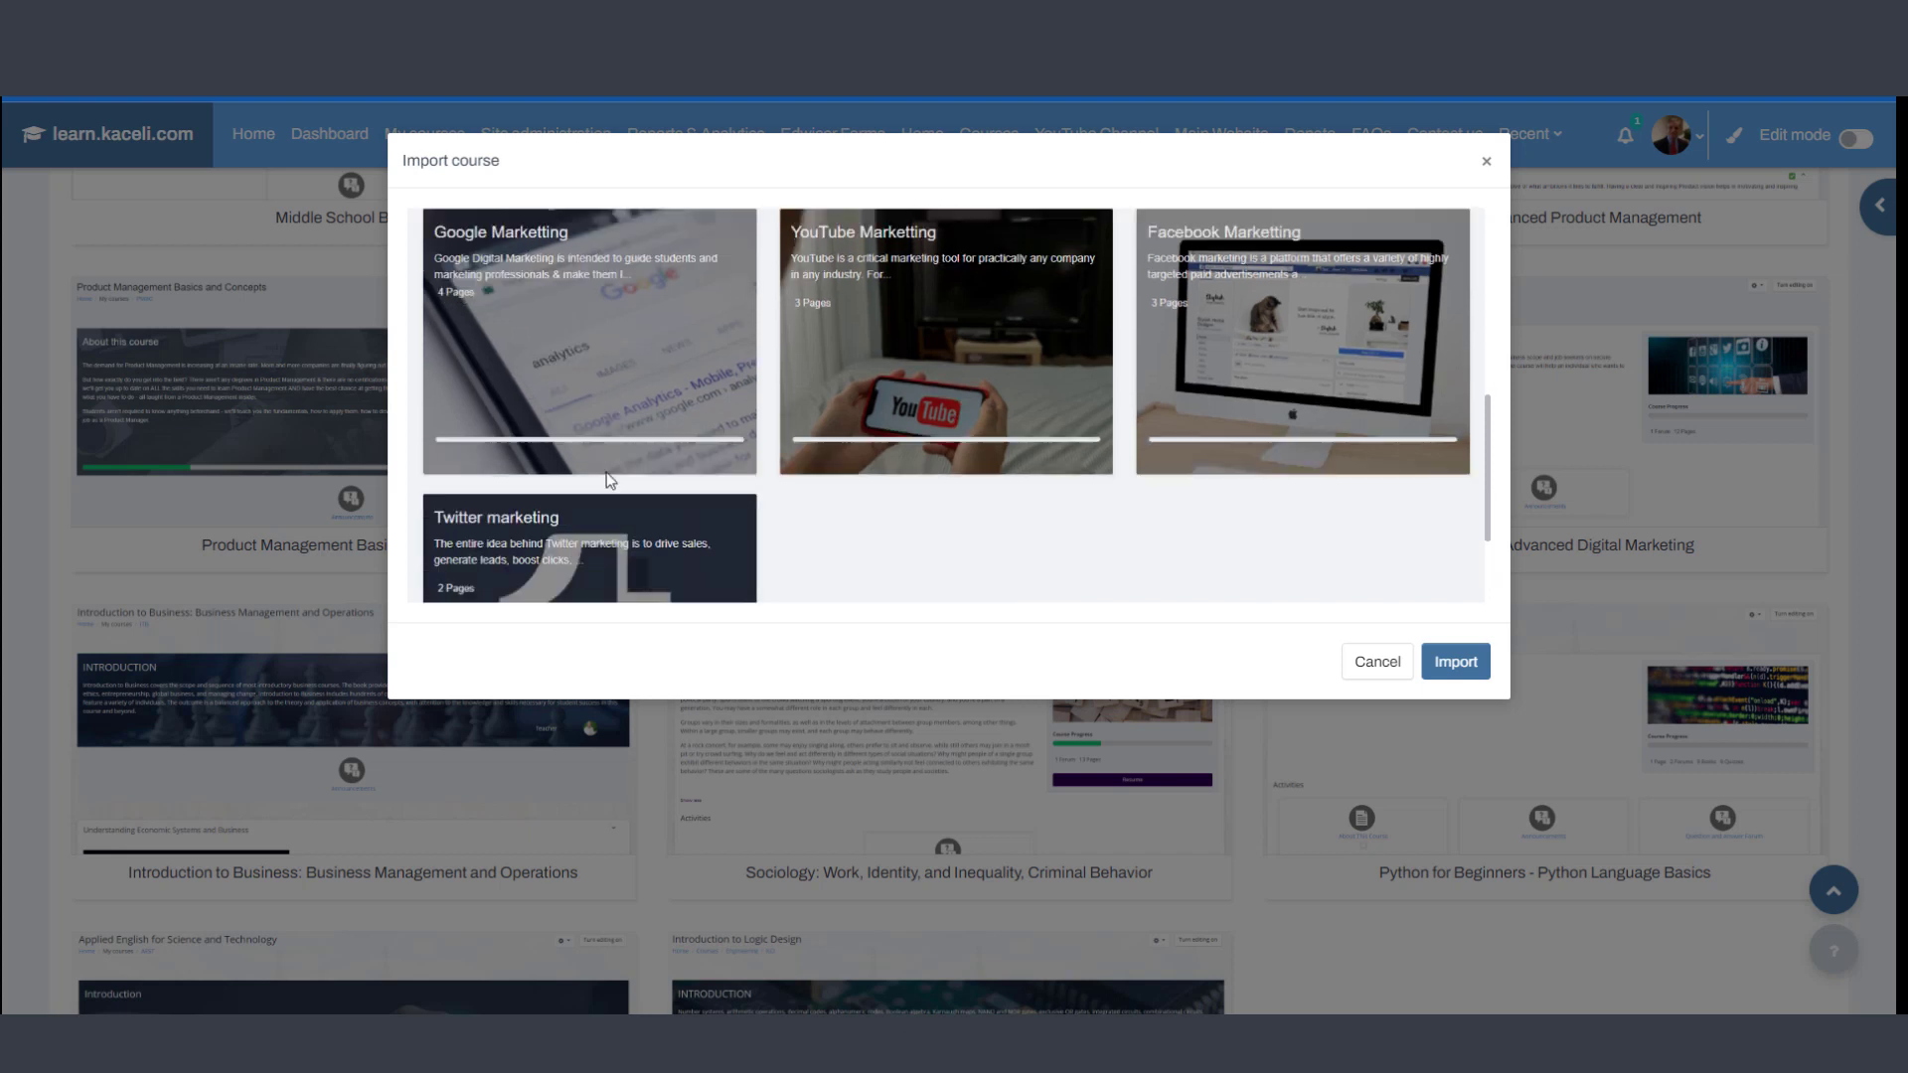
pyautogui.scroll(-1, 607, 473)
pyautogui.scroll(1, 599, 312)
pyautogui.scroll(1, 625, 397)
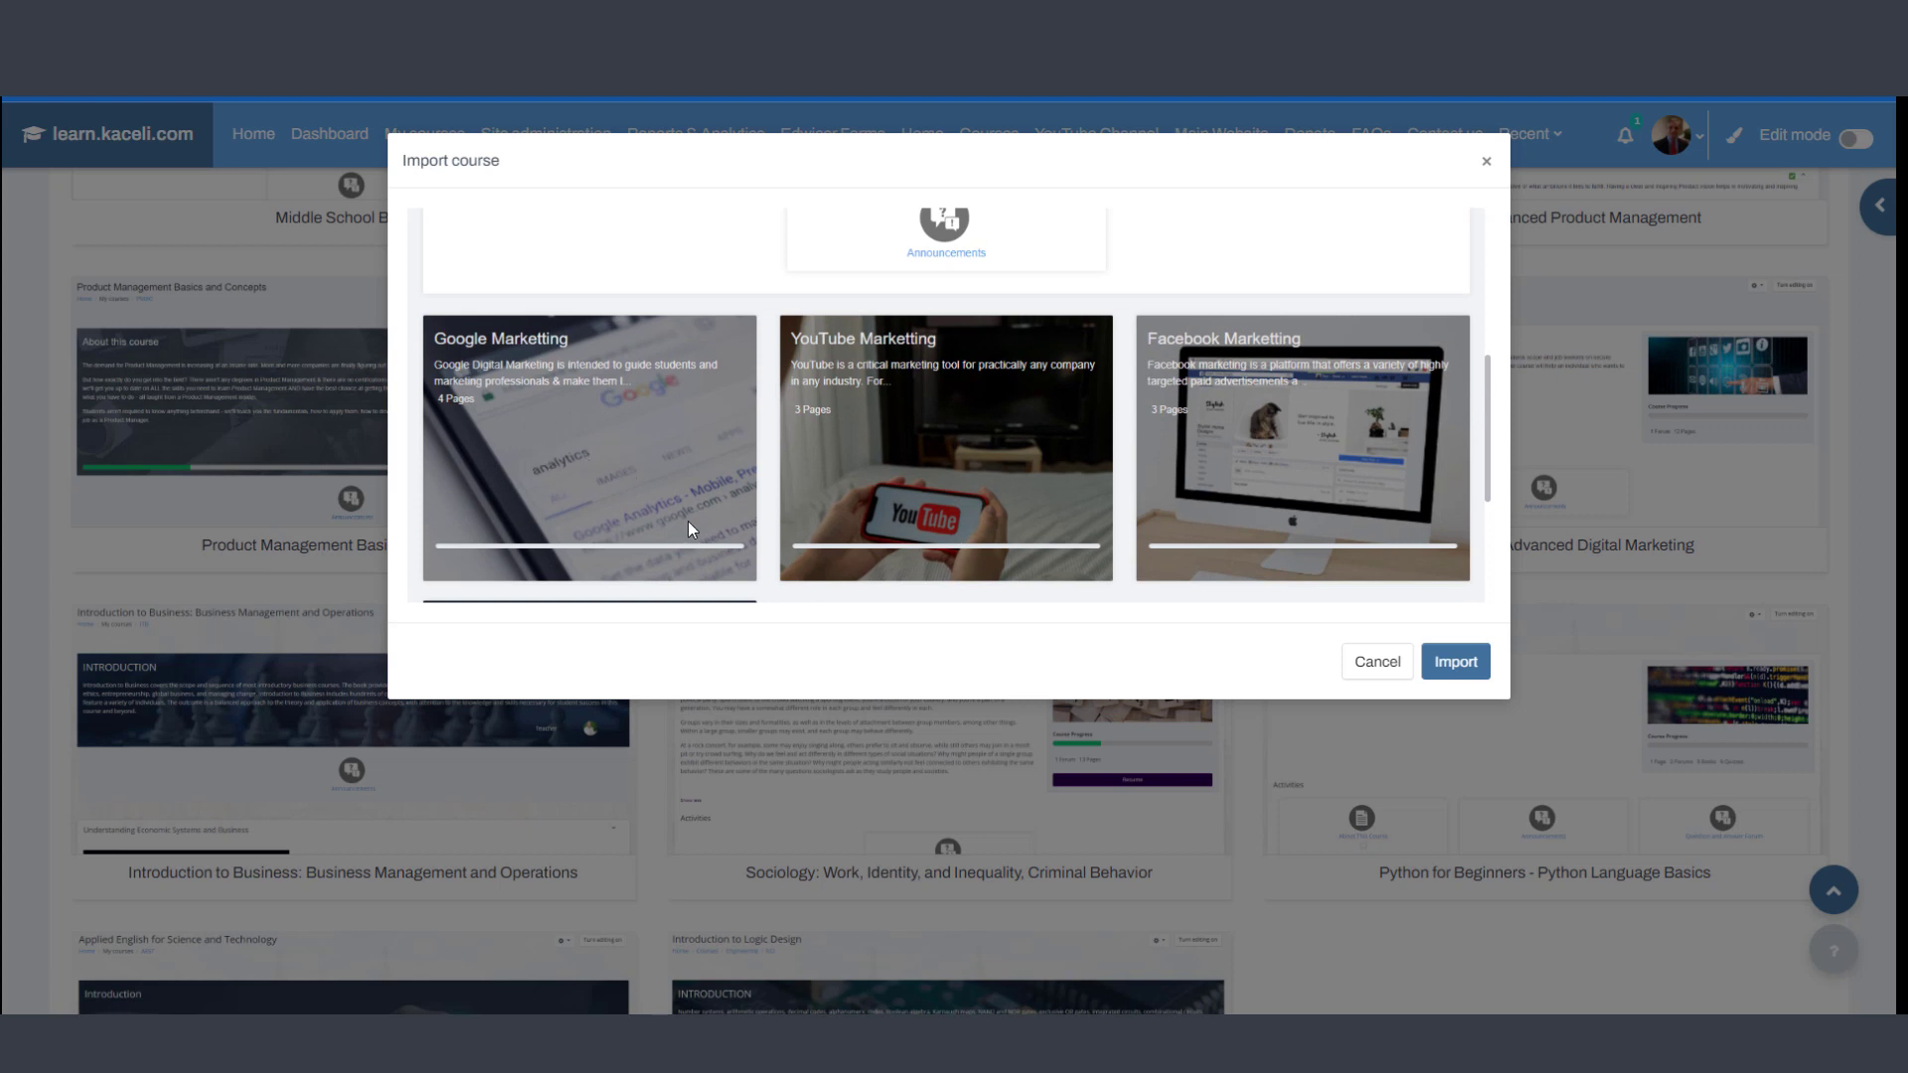
pyautogui.scroll(-1, 1017, 480)
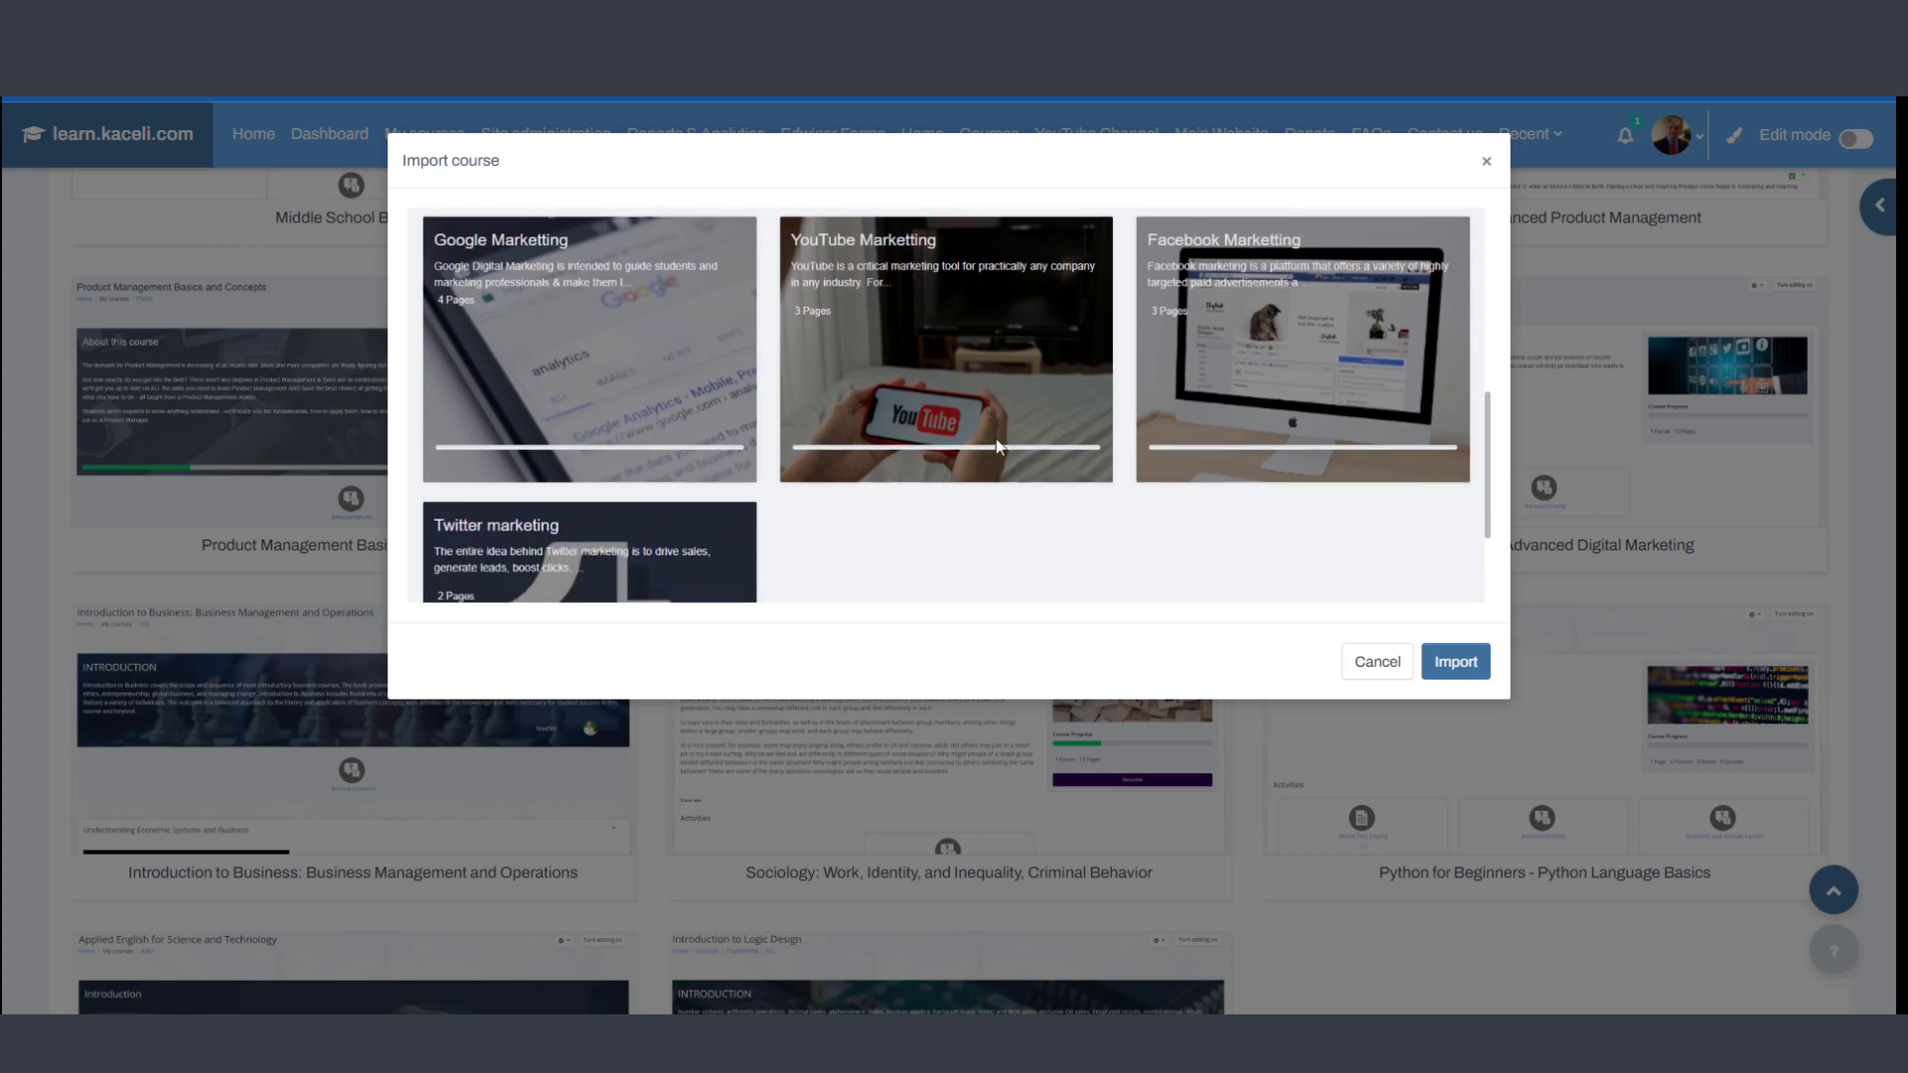
pyautogui.click(1376, 662)
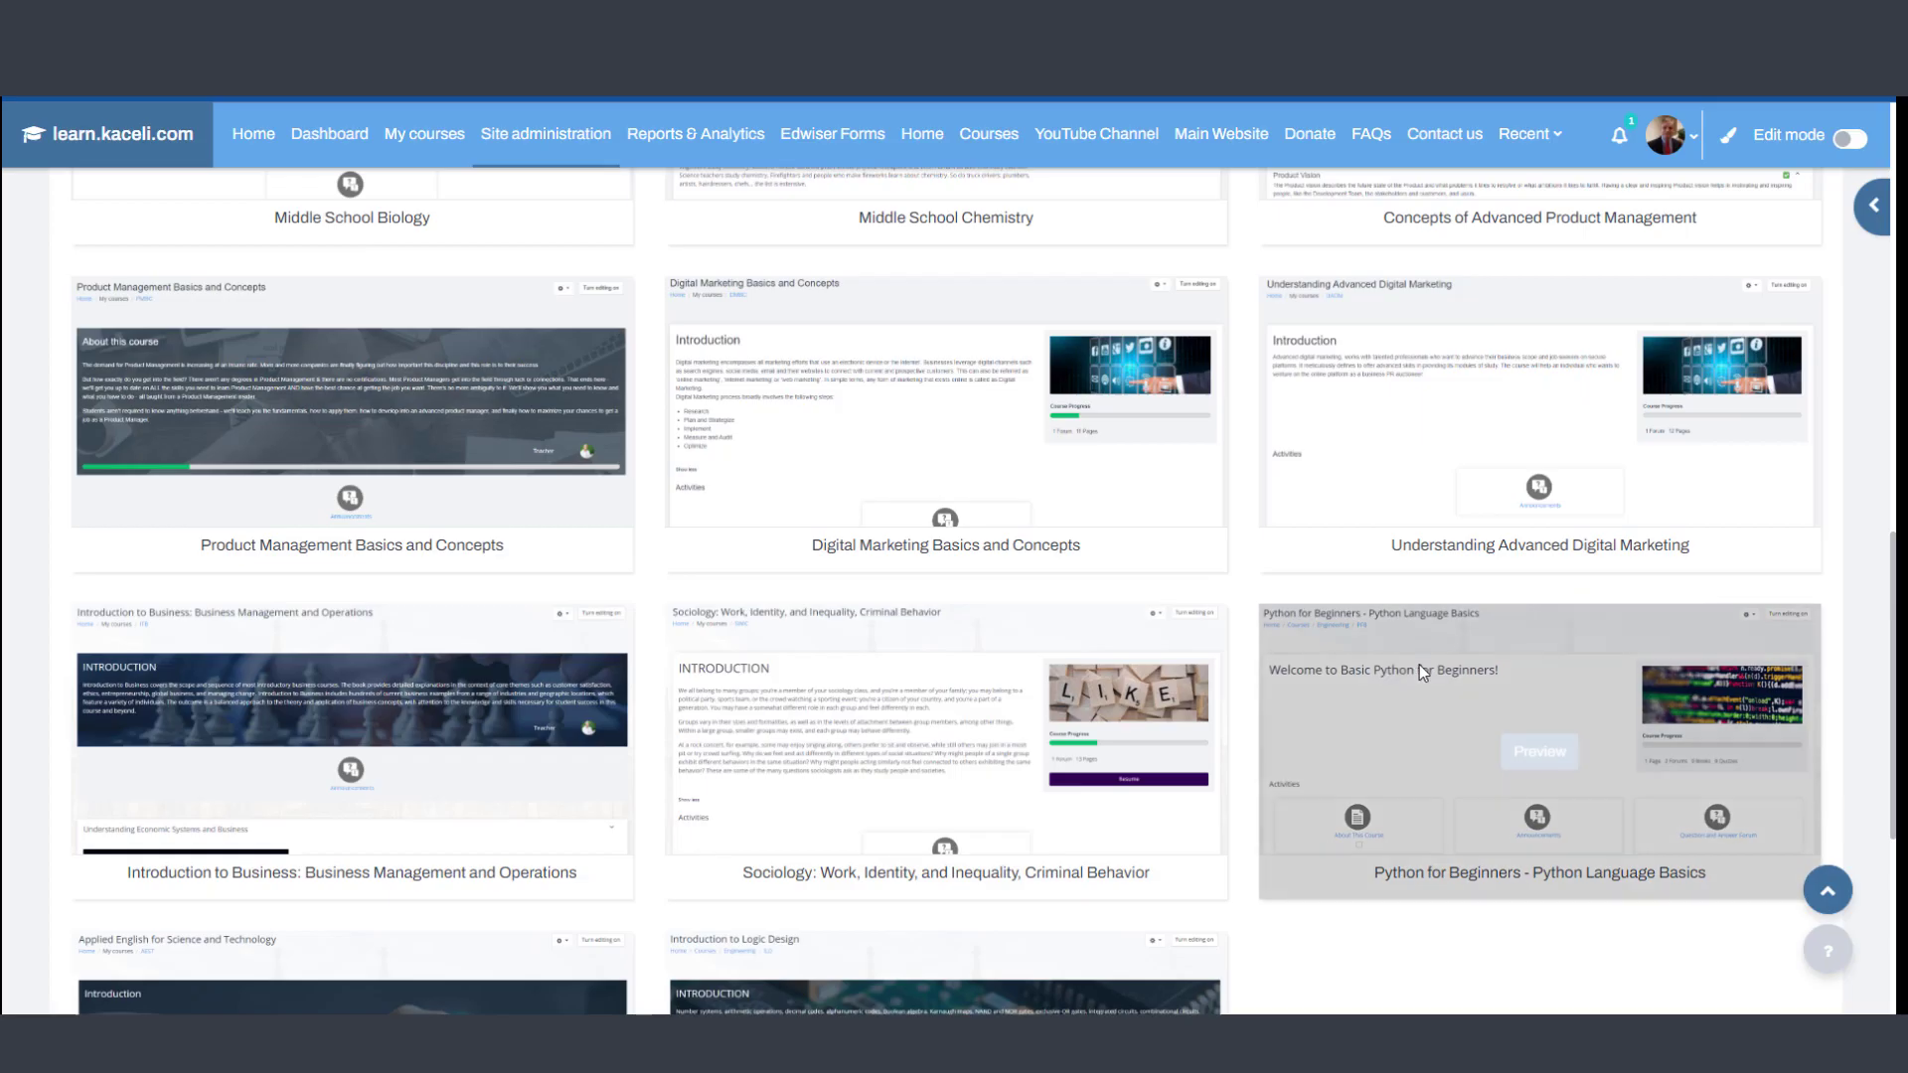
# - Open the imported digital marketing course and its How To Improve Google Ranking page
pyautogui.scroll(3, 754, 510)
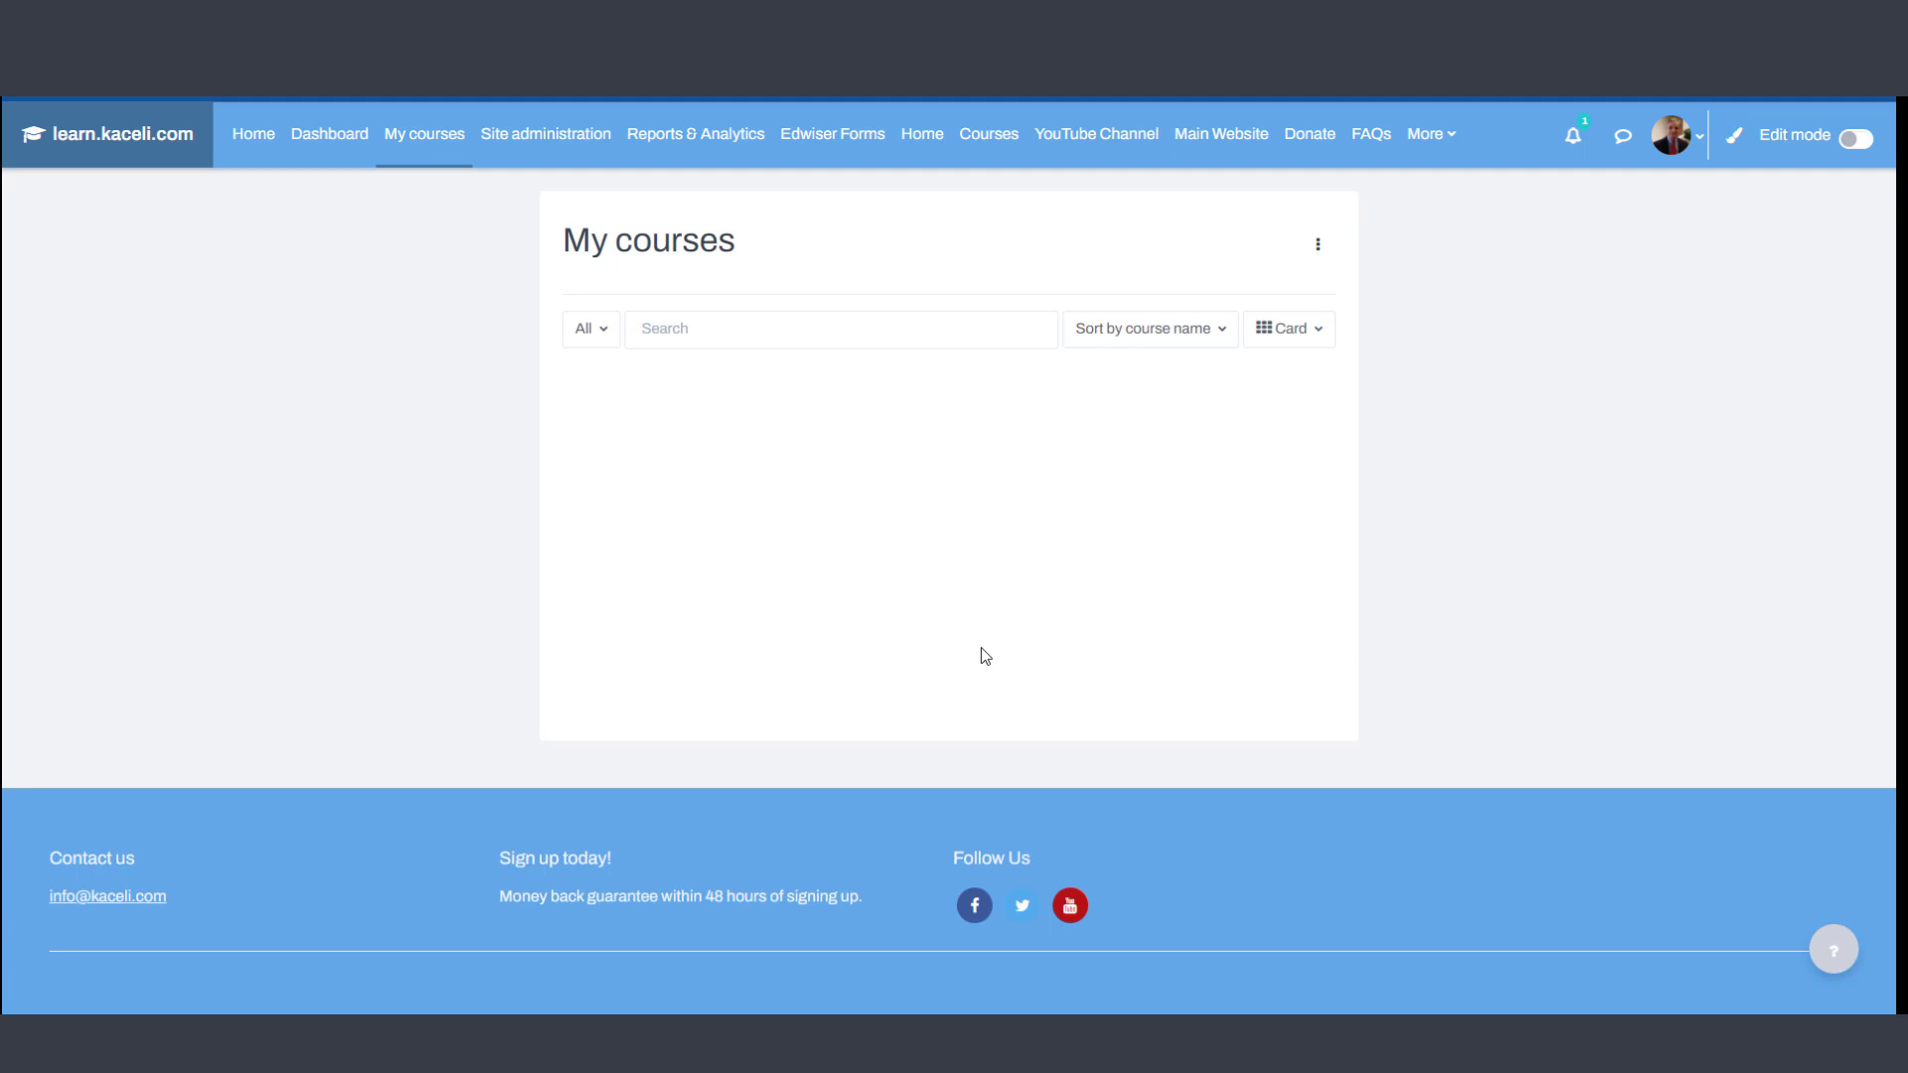
pyautogui.click(781, 499)
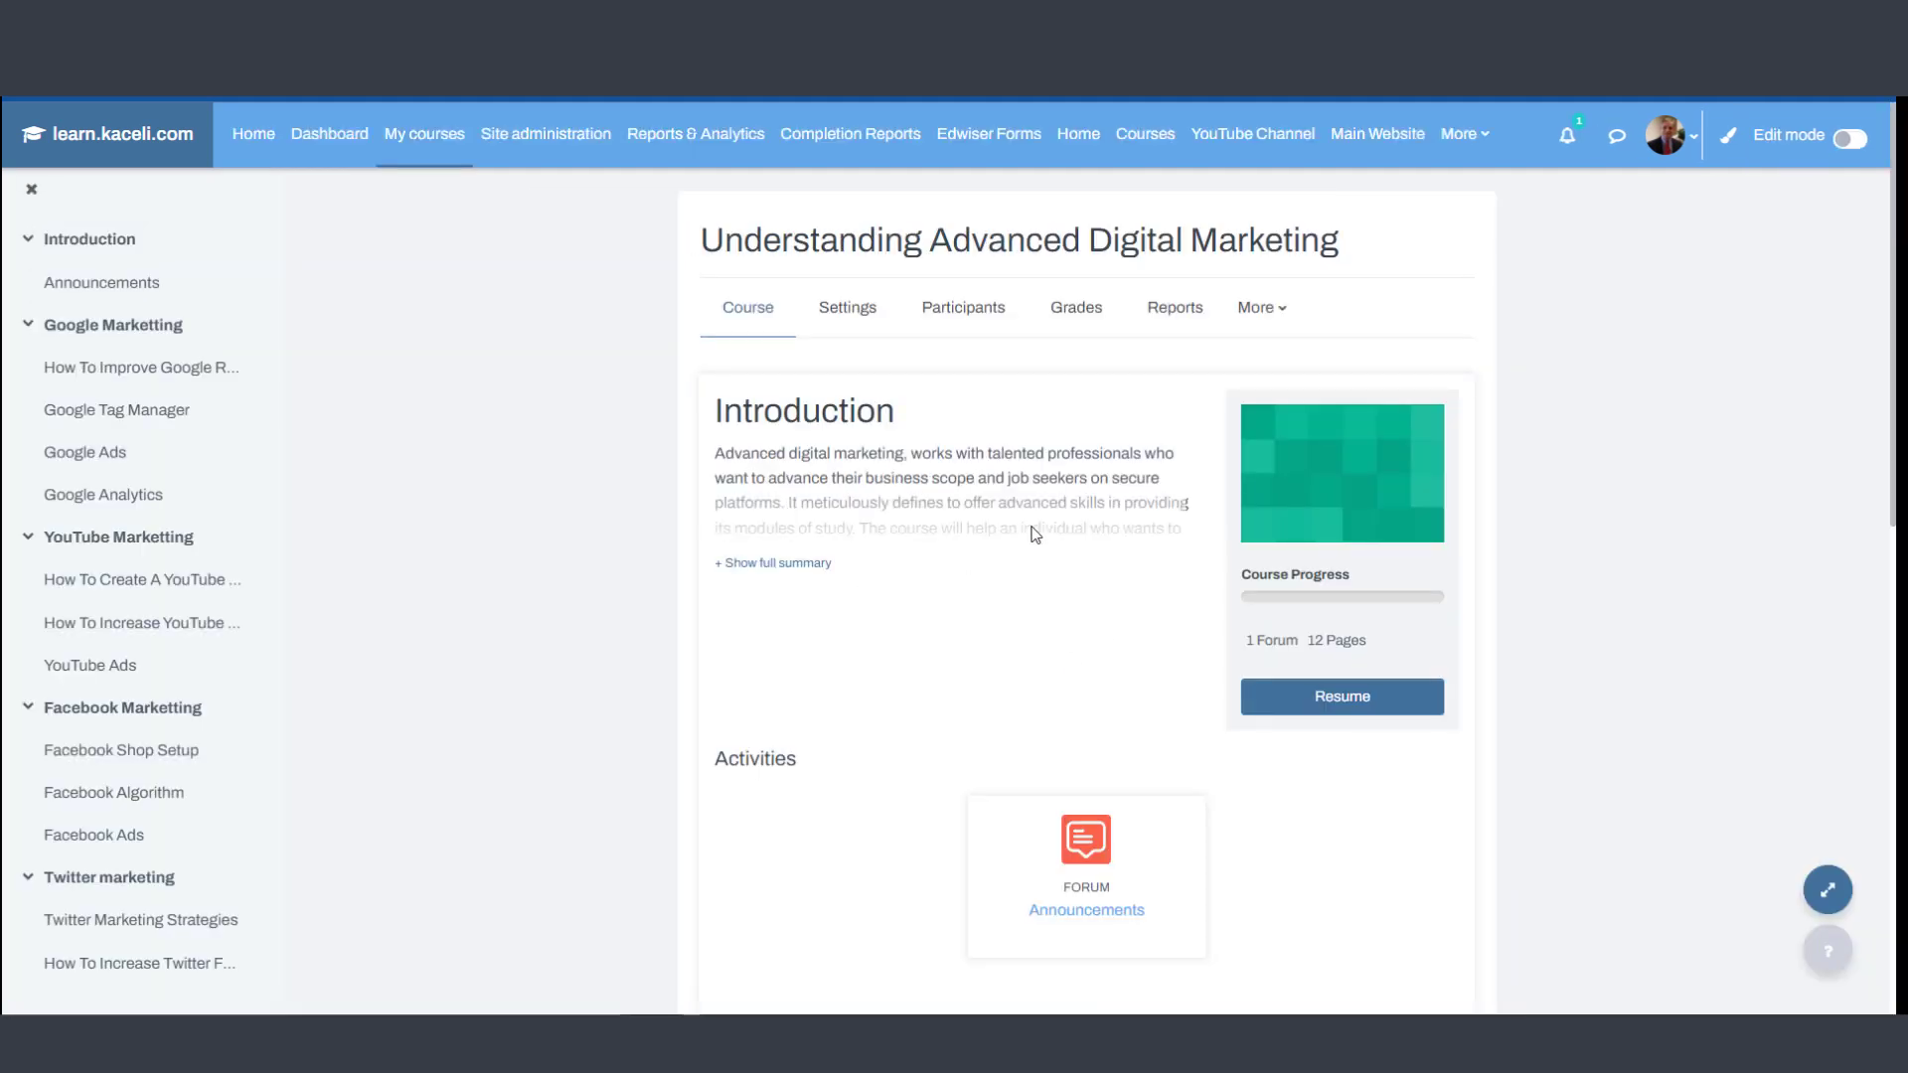
pyautogui.scroll(-10, 977, 535)
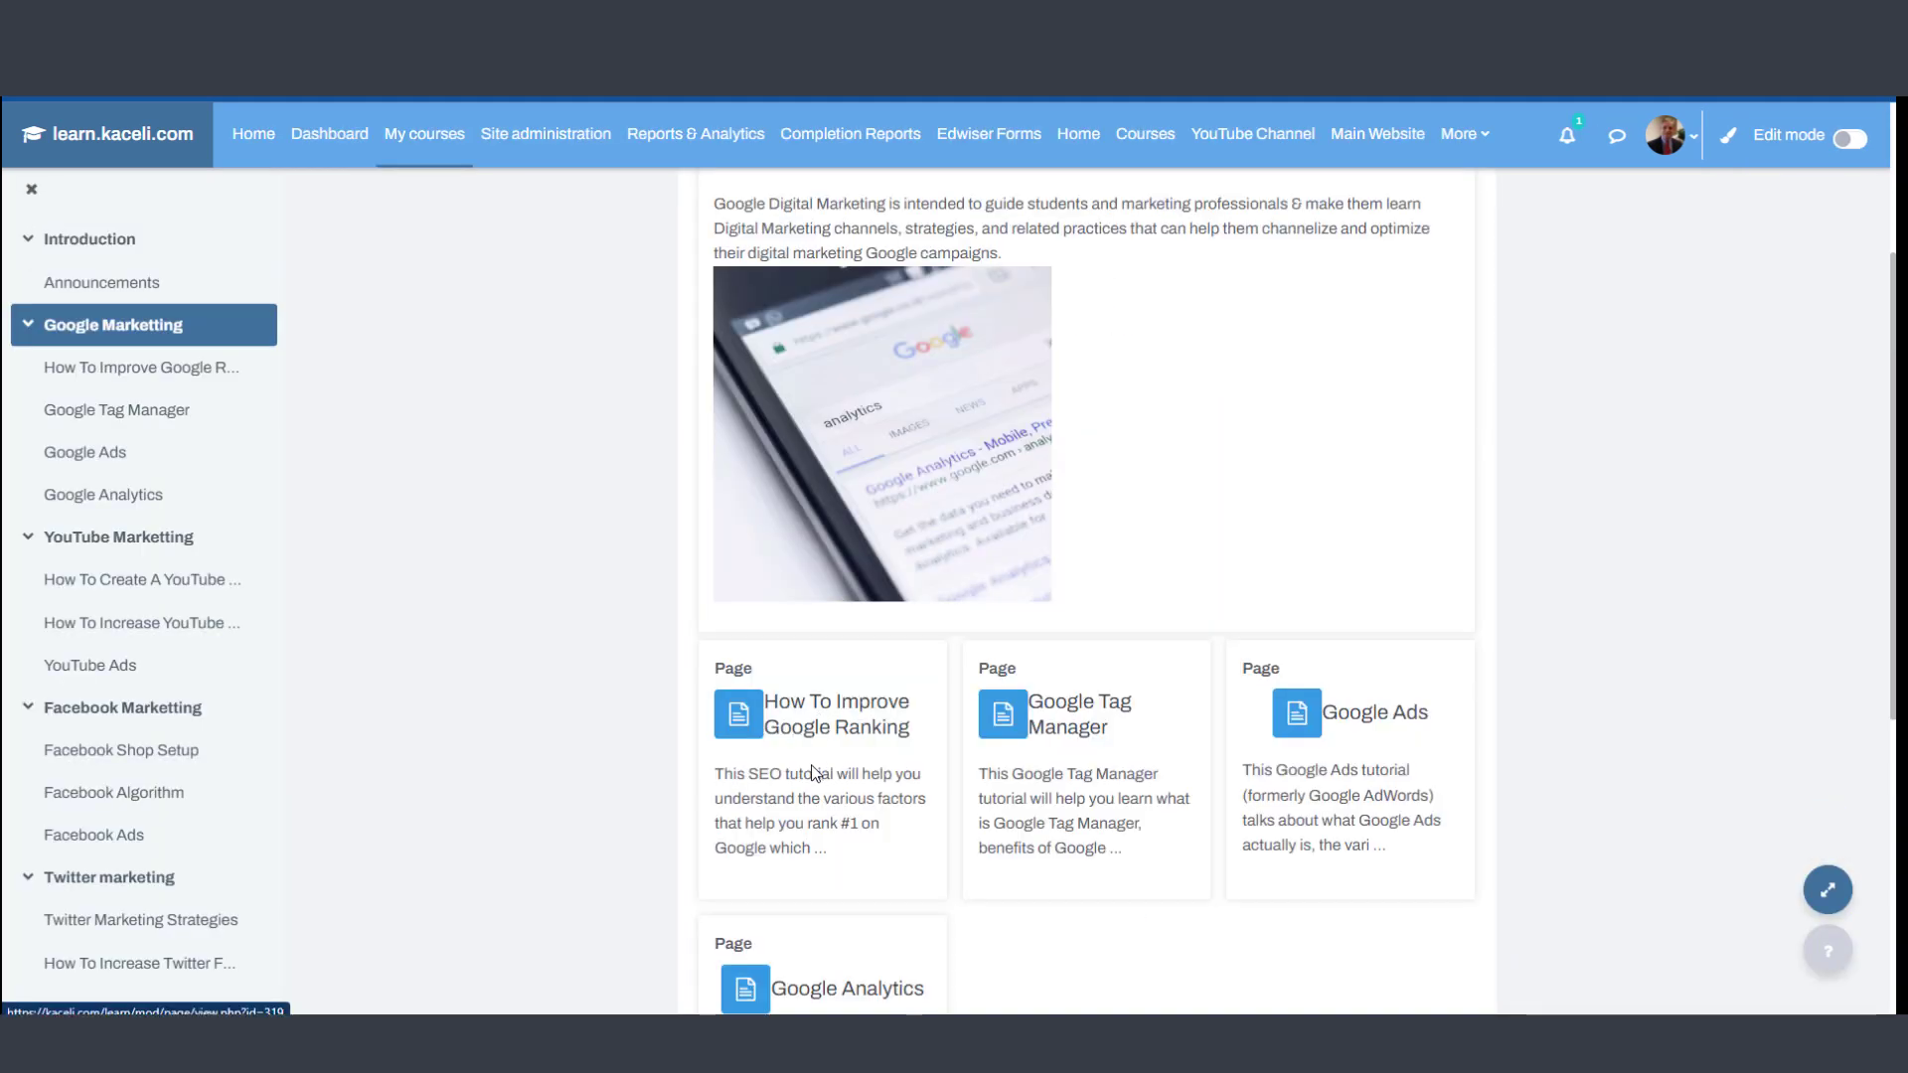
pyautogui.scroll(-2, 811, 655)
pyautogui.click(837, 527)
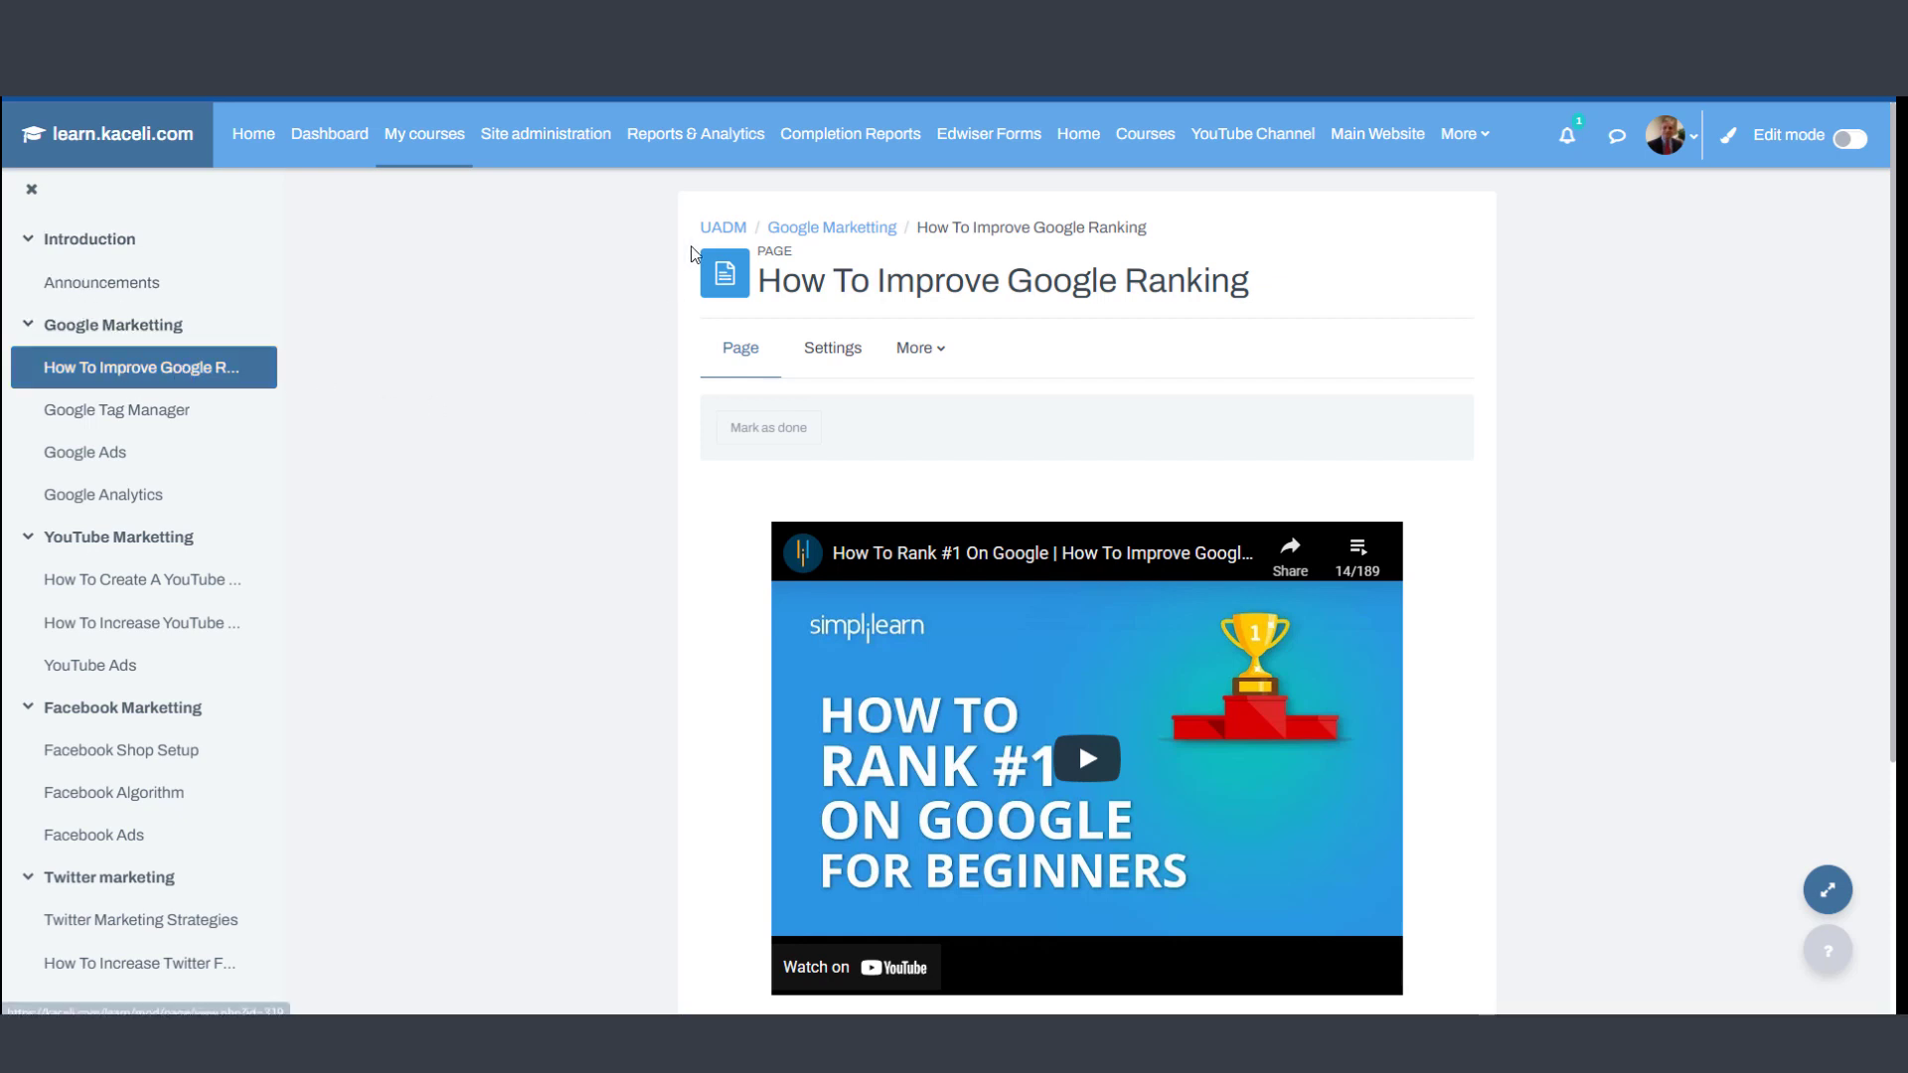
pyautogui.scroll(-1, 117, 528)
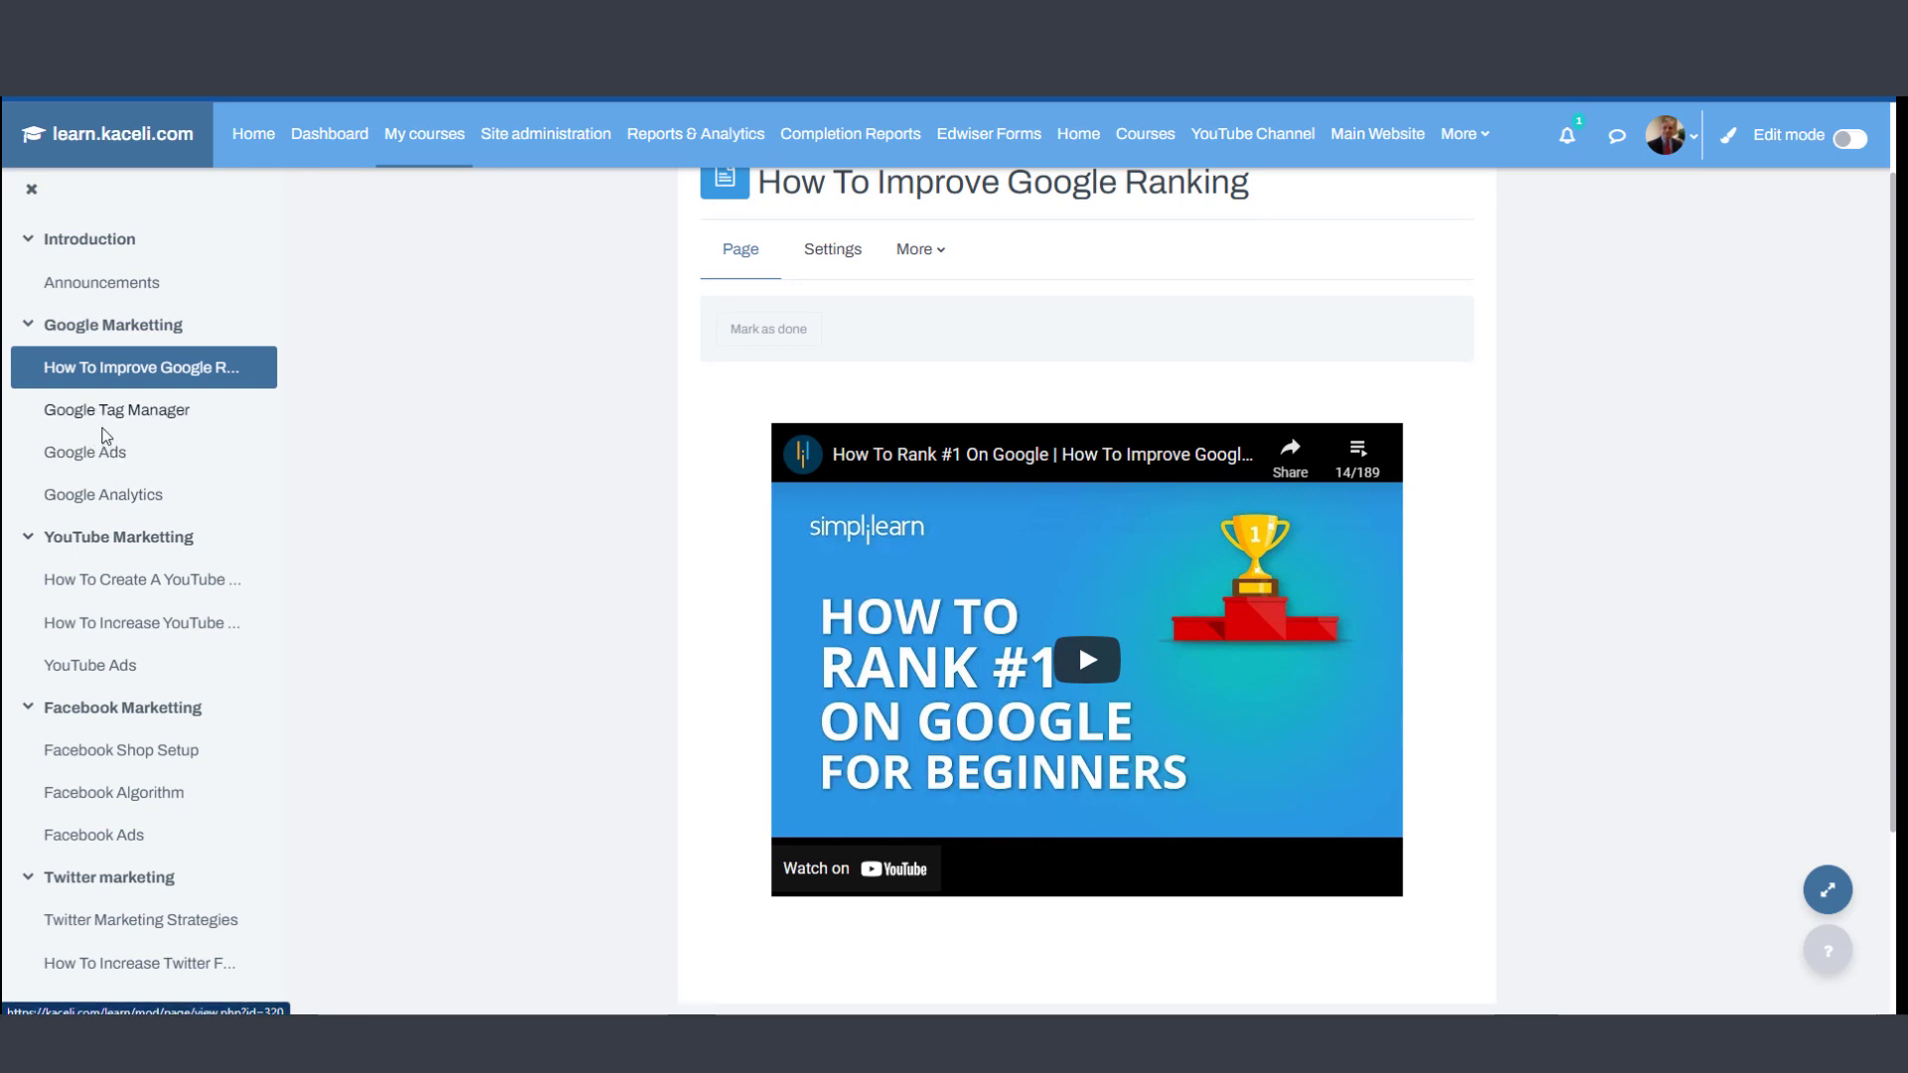
# - View the Google Tag Manager and Google Ads pages, then the Google Marketting section
pyautogui.click(98, 415)
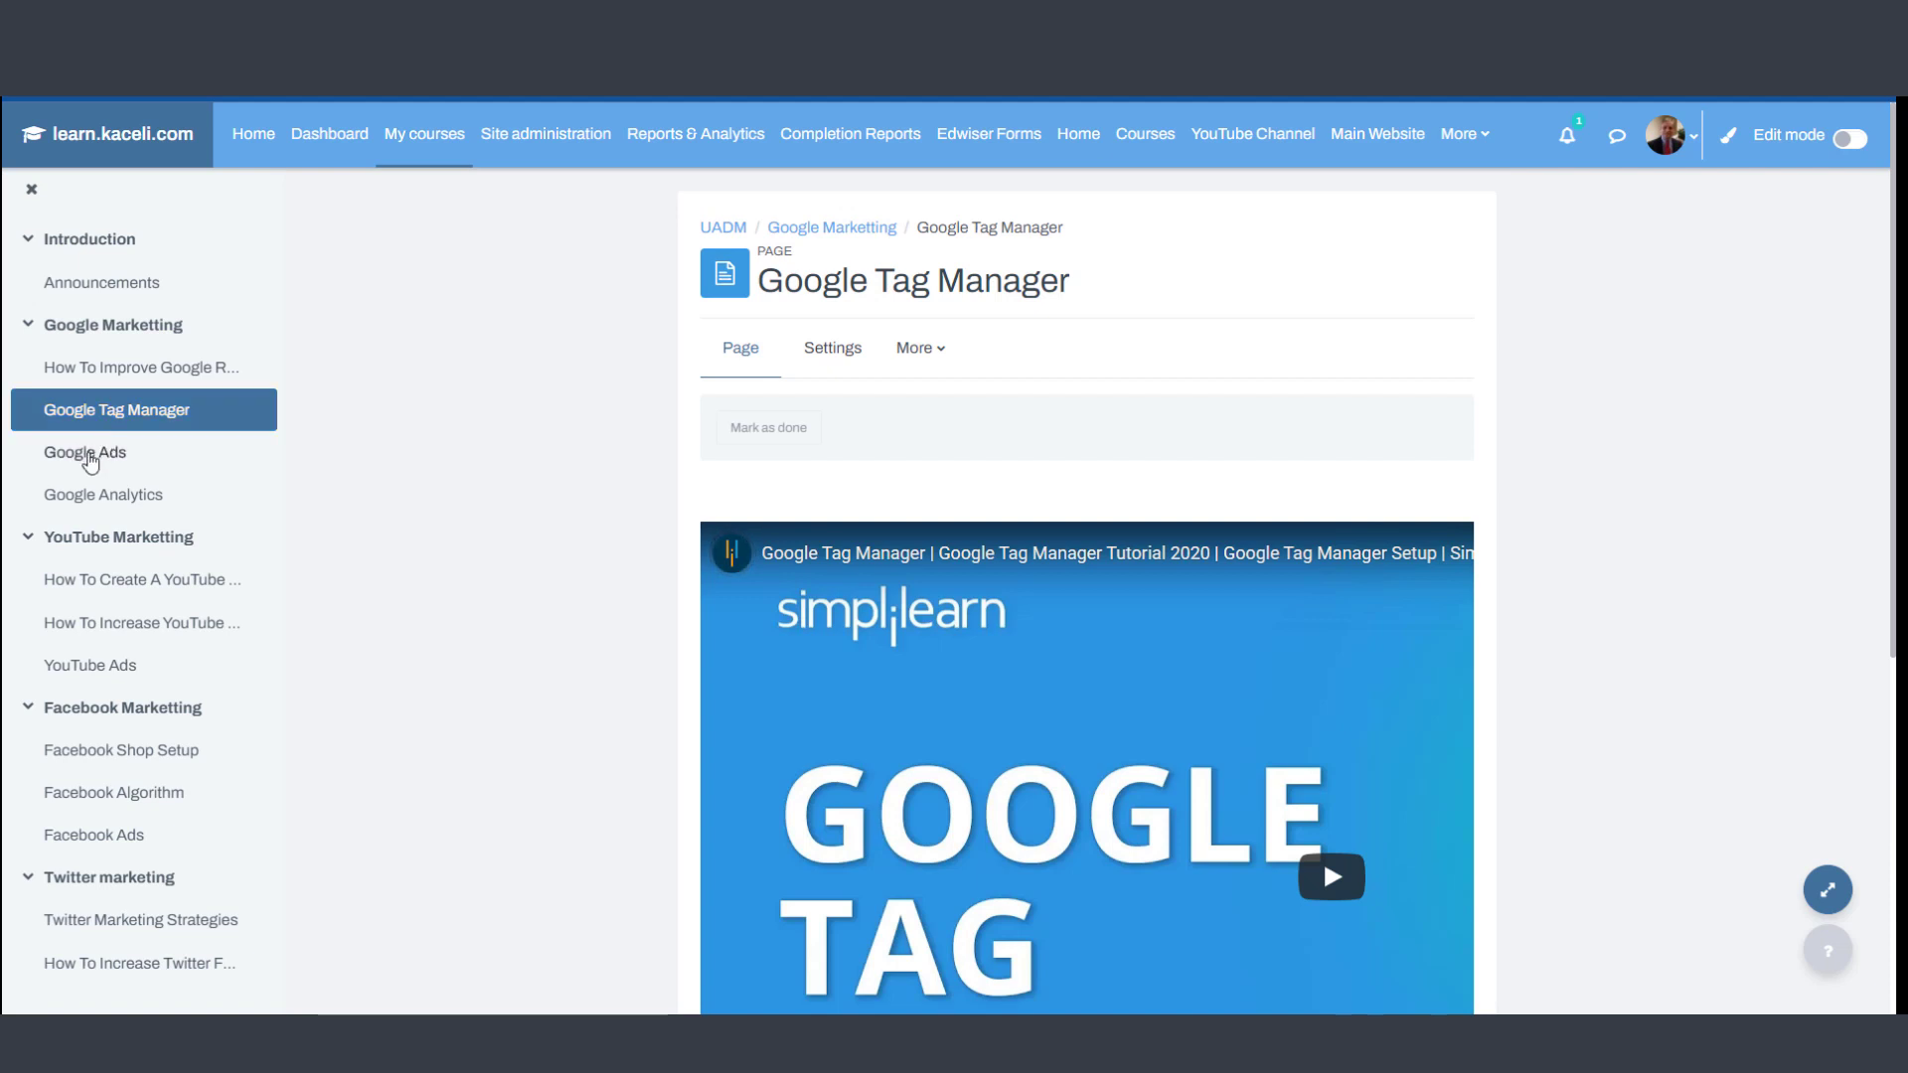
pyautogui.click(100, 462)
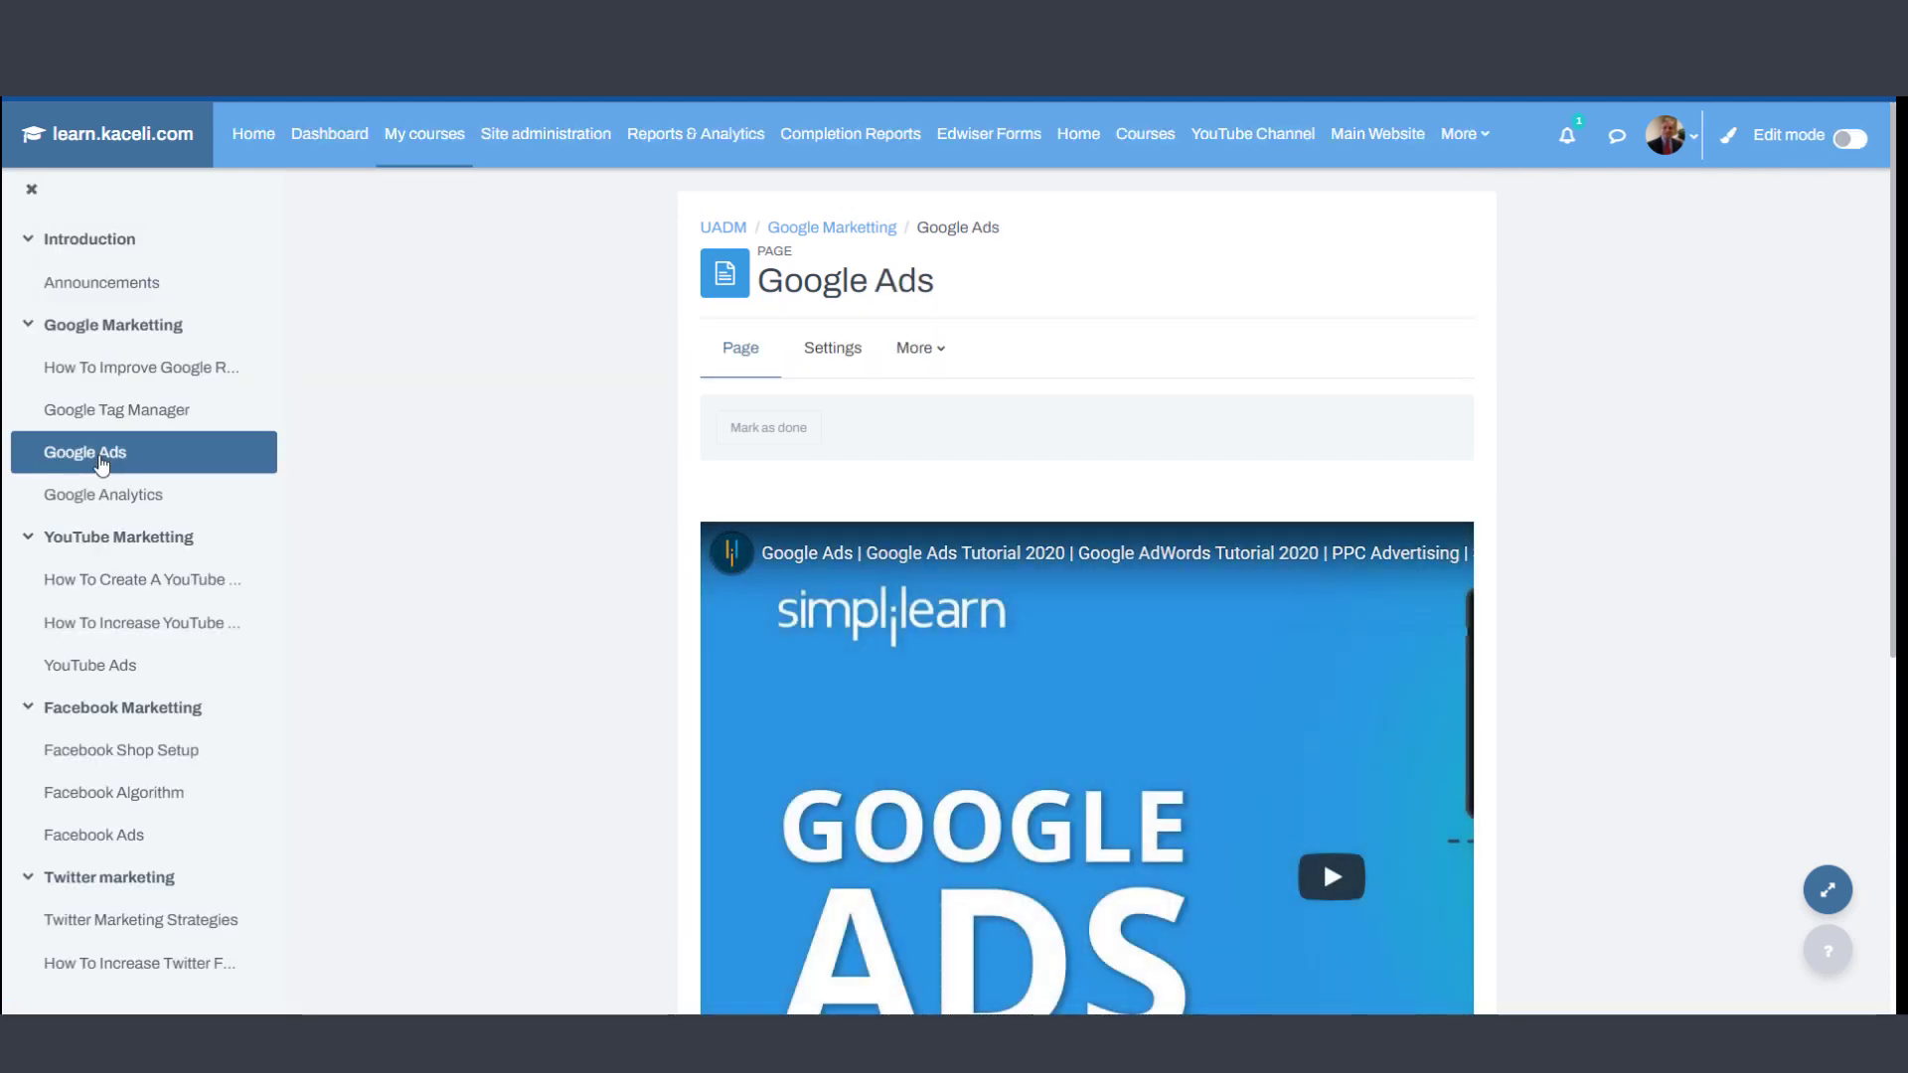
pyautogui.click(156, 534)
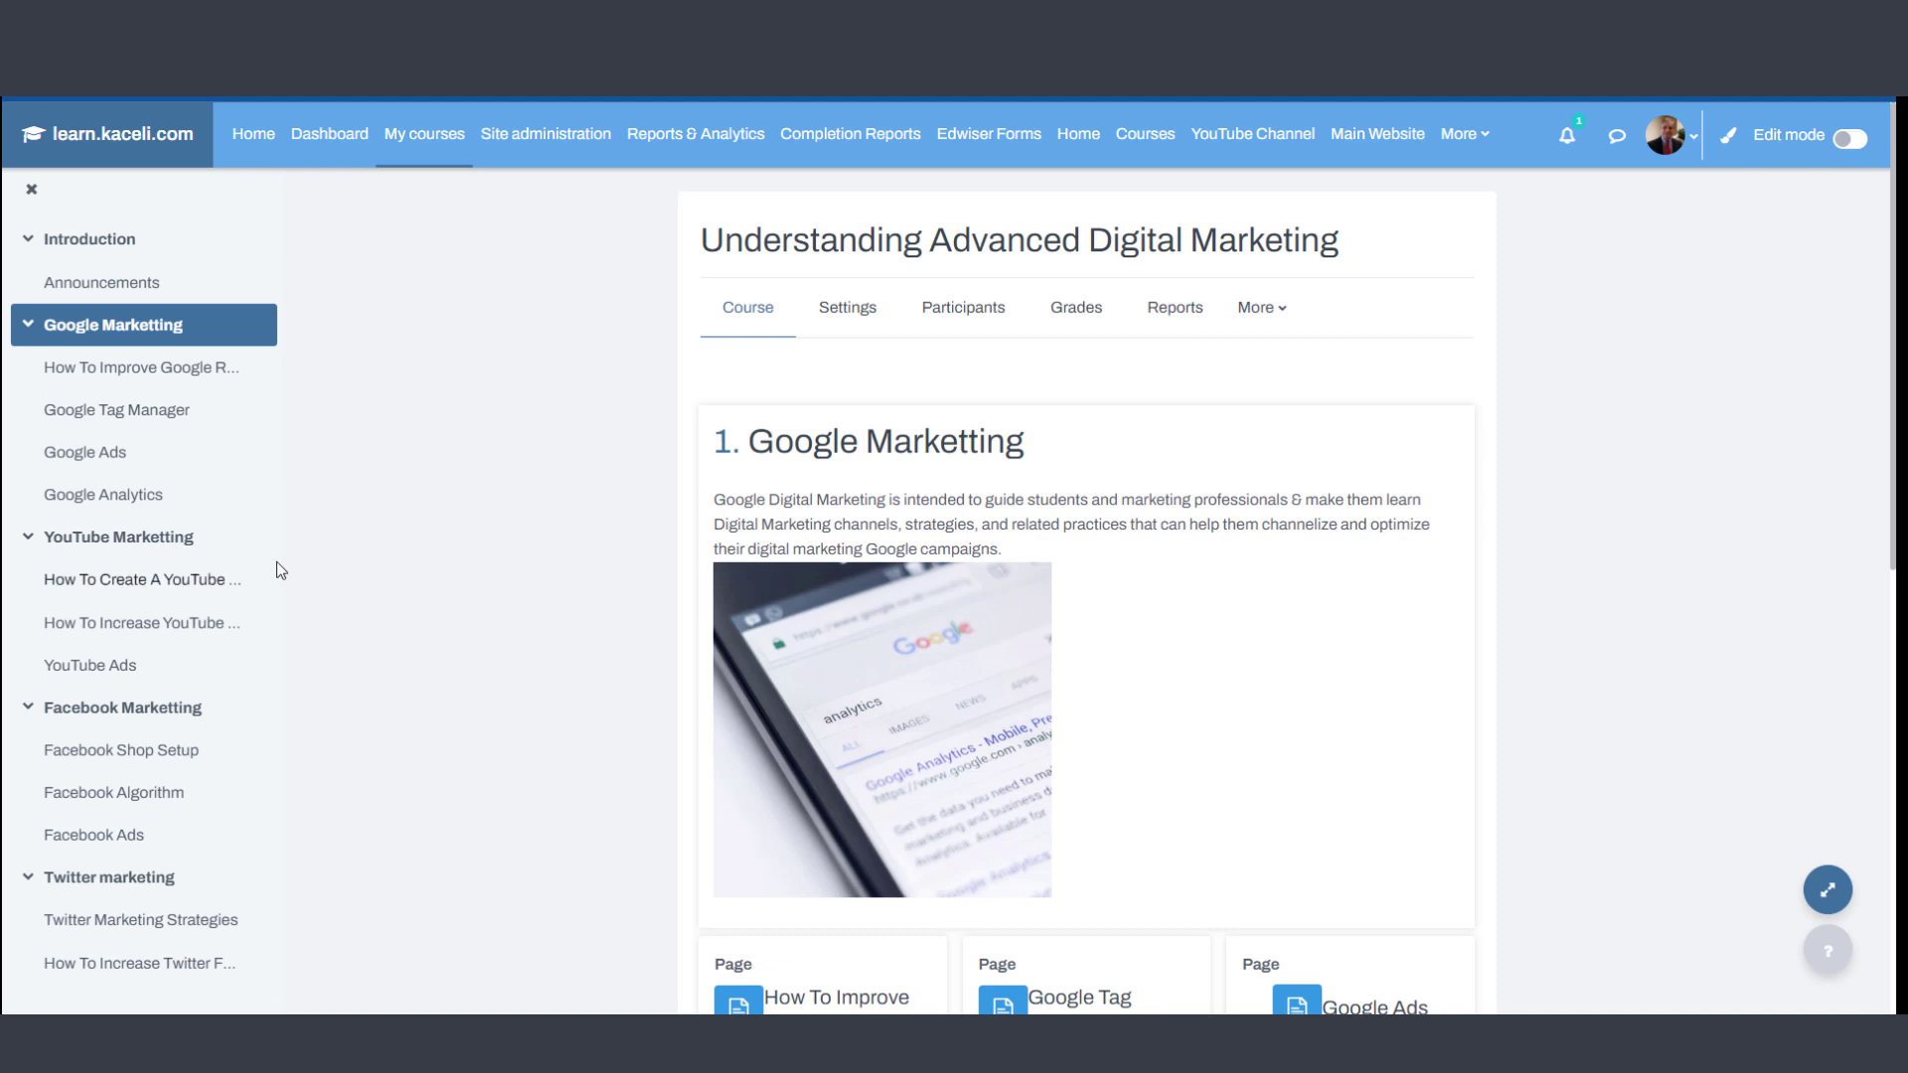
pyautogui.scroll(-5, 1237, 887)
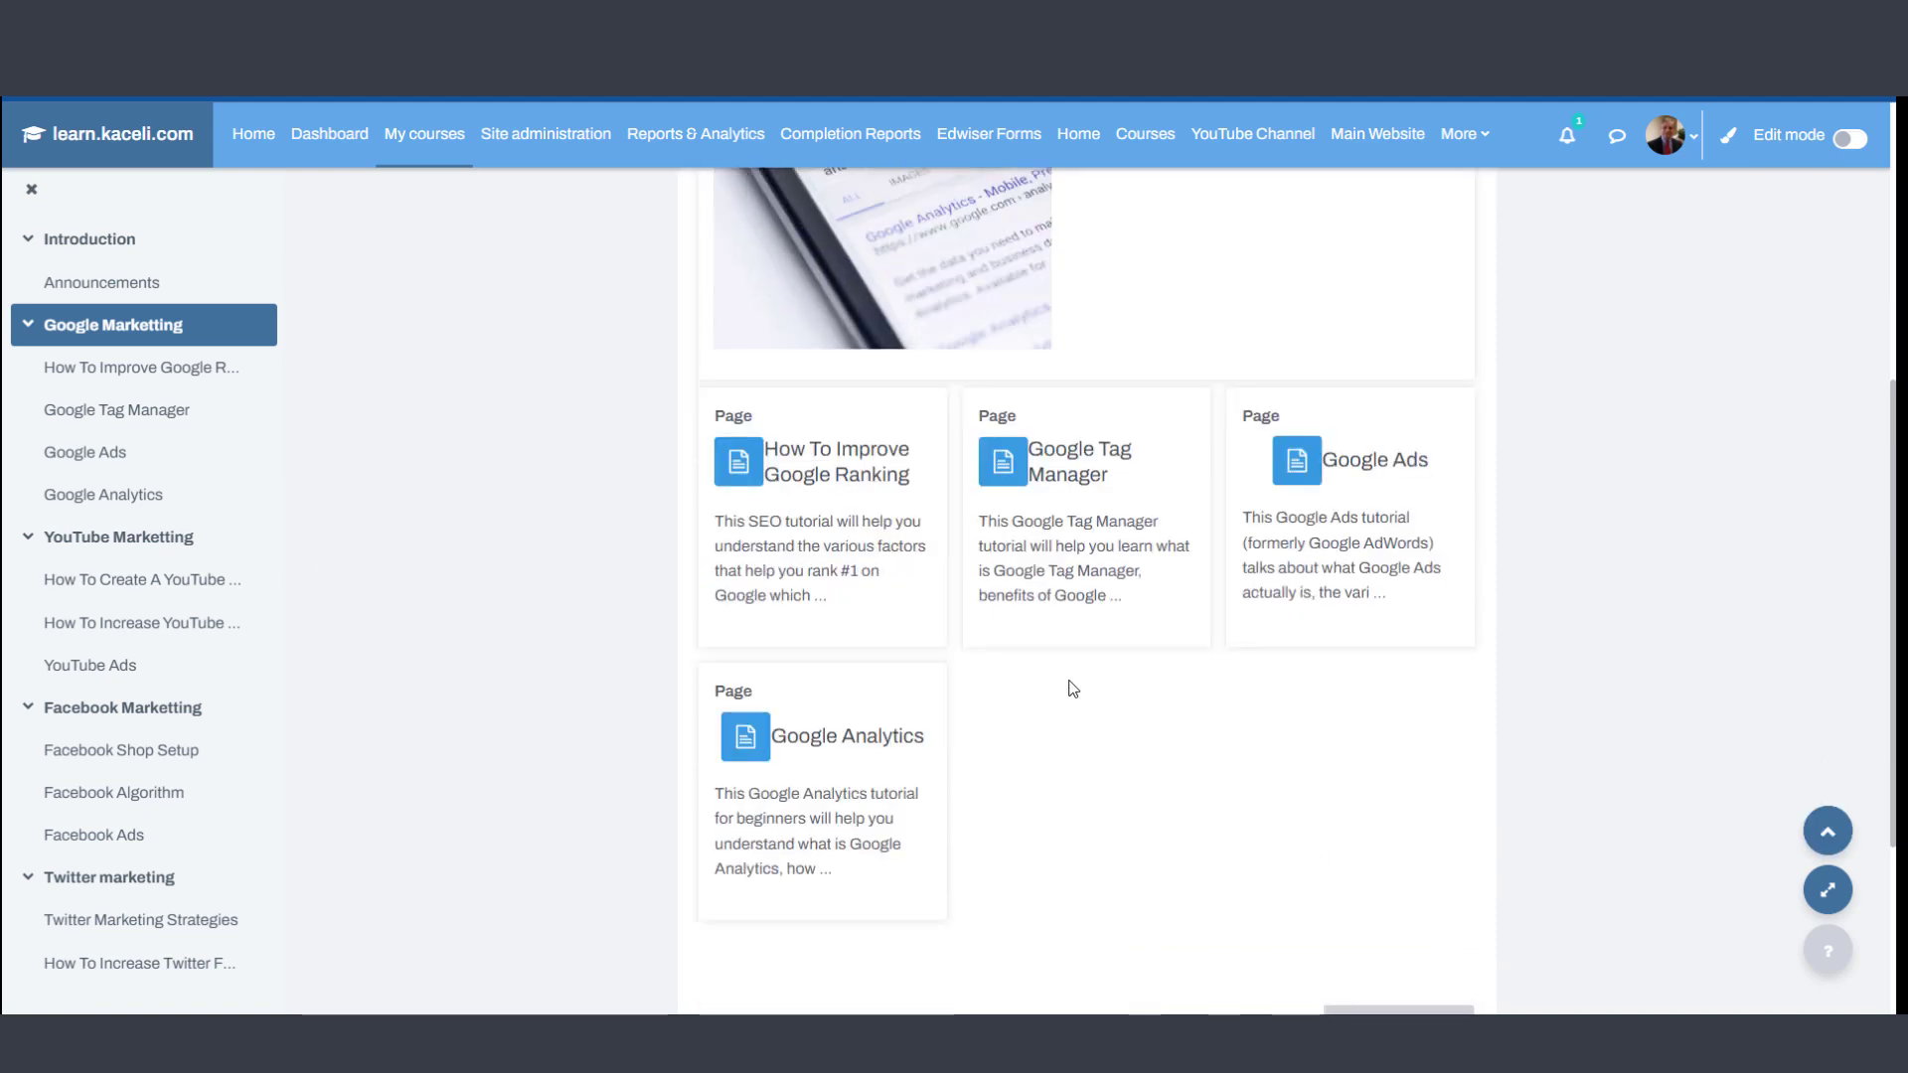
pyautogui.scroll(-3, 1069, 685)
pyautogui.scroll(3, 967, 660)
pyautogui.scroll(5, 967, 622)
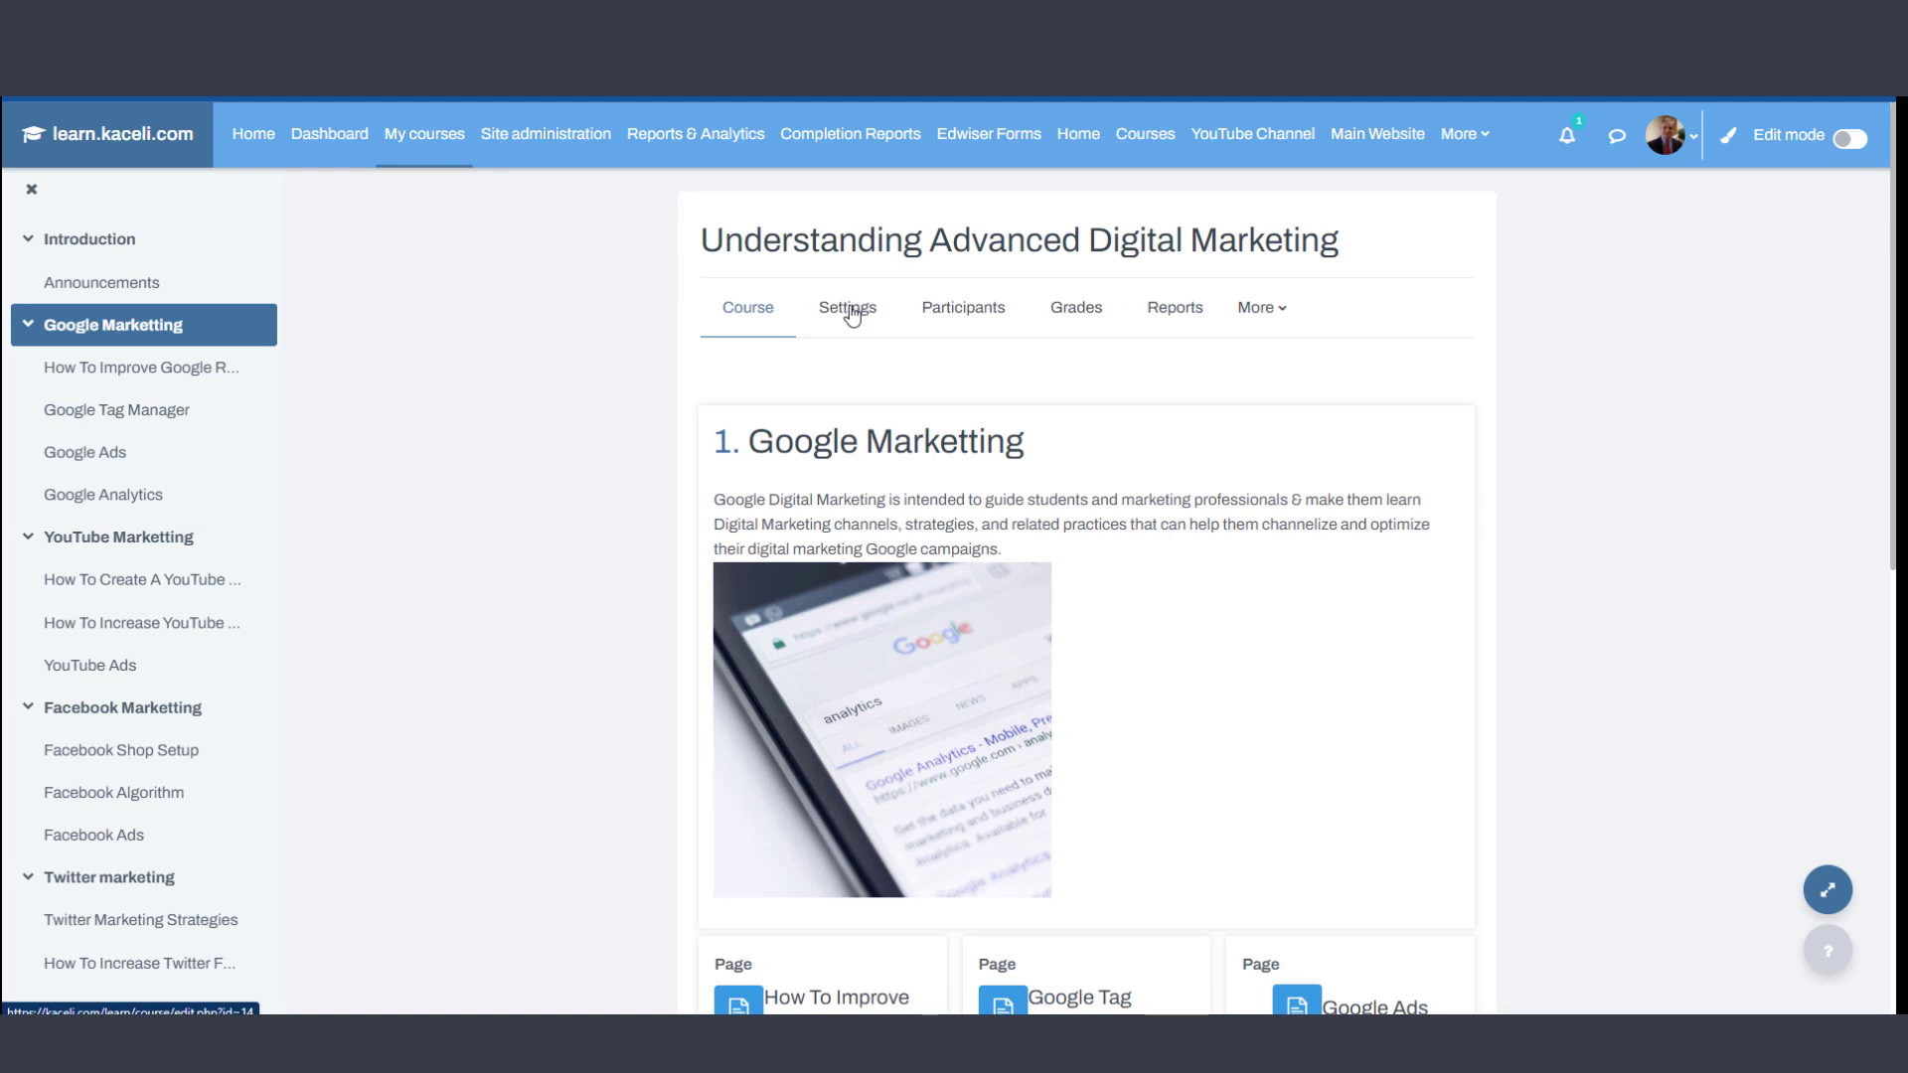
# - In the course settings' Course format section, keep Edwiser course formats as the format
pyautogui.click(848, 308)
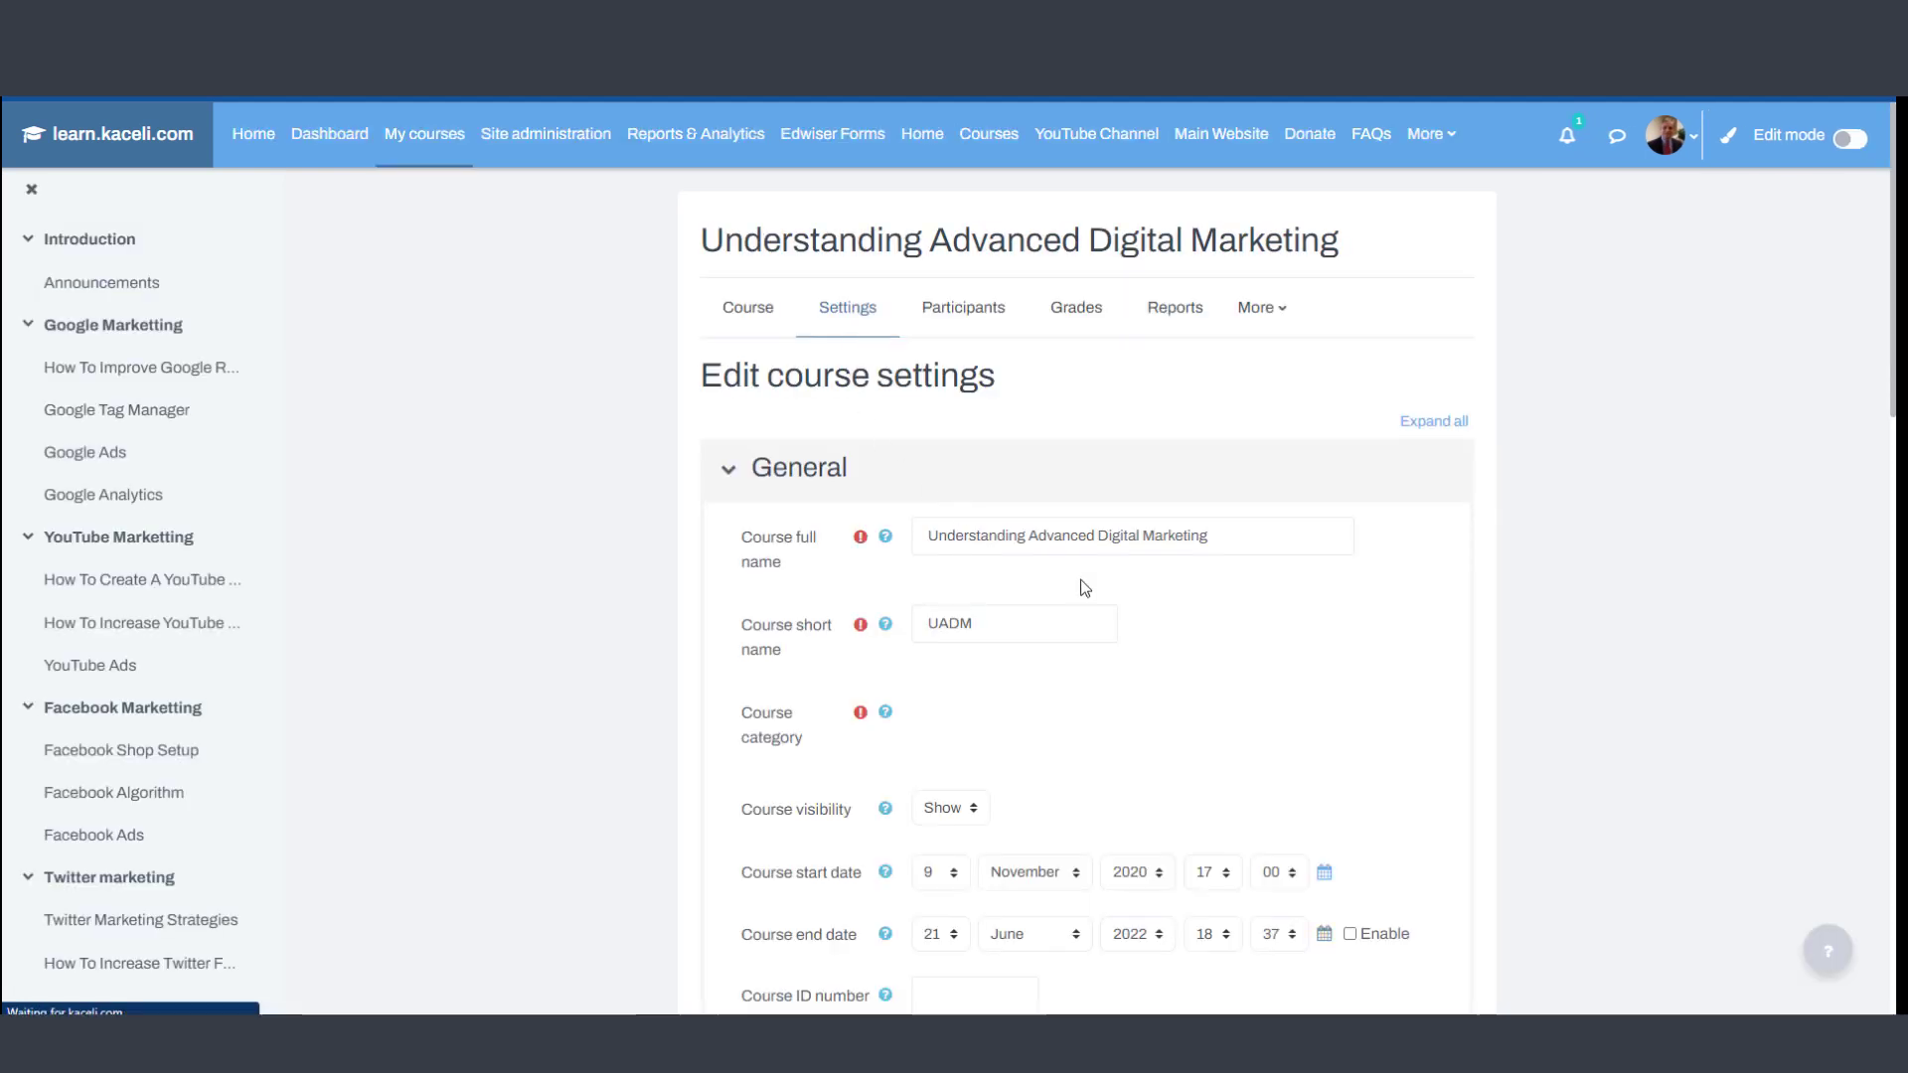
pyautogui.scroll(-2, 1176, 680)
pyautogui.scroll(-2, 1205, 660)
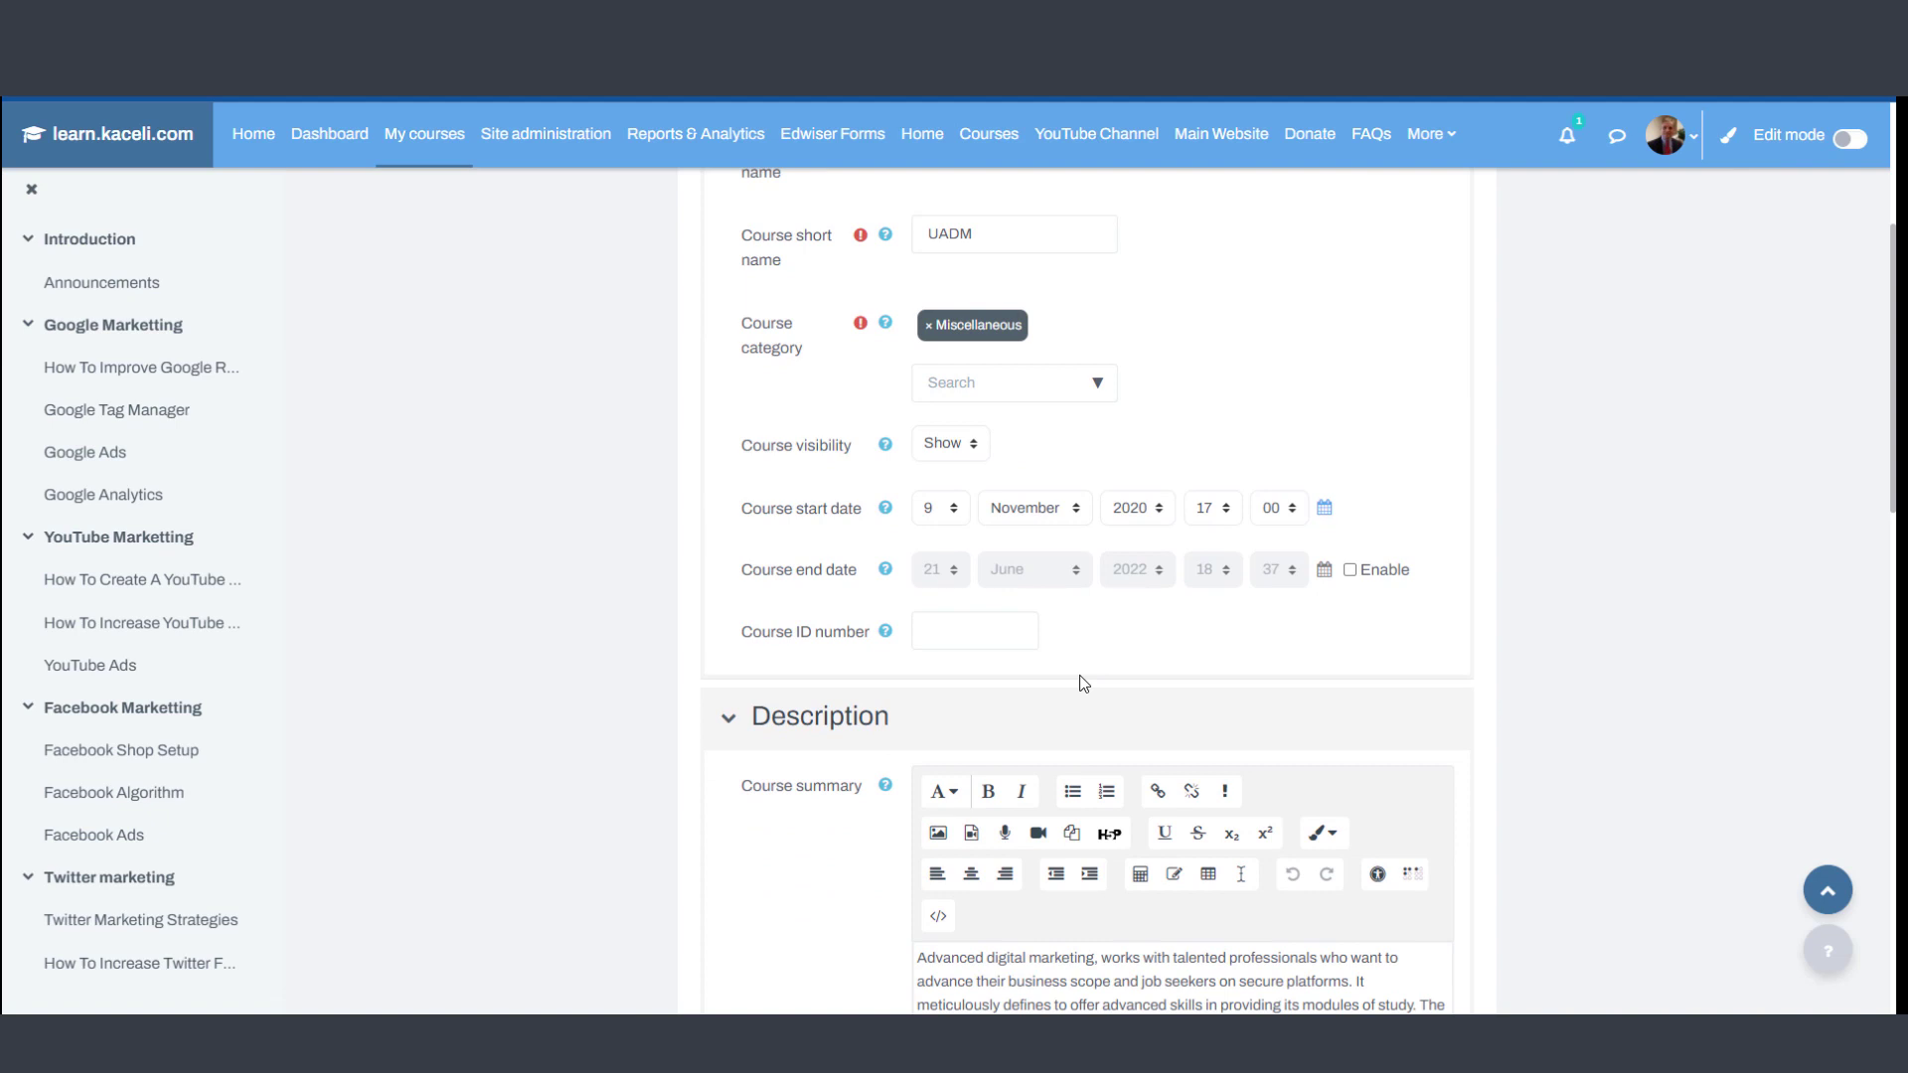
pyautogui.scroll(-4, 1078, 682)
pyautogui.scroll(-3, 903, 689)
pyautogui.scroll(-5, 872, 700)
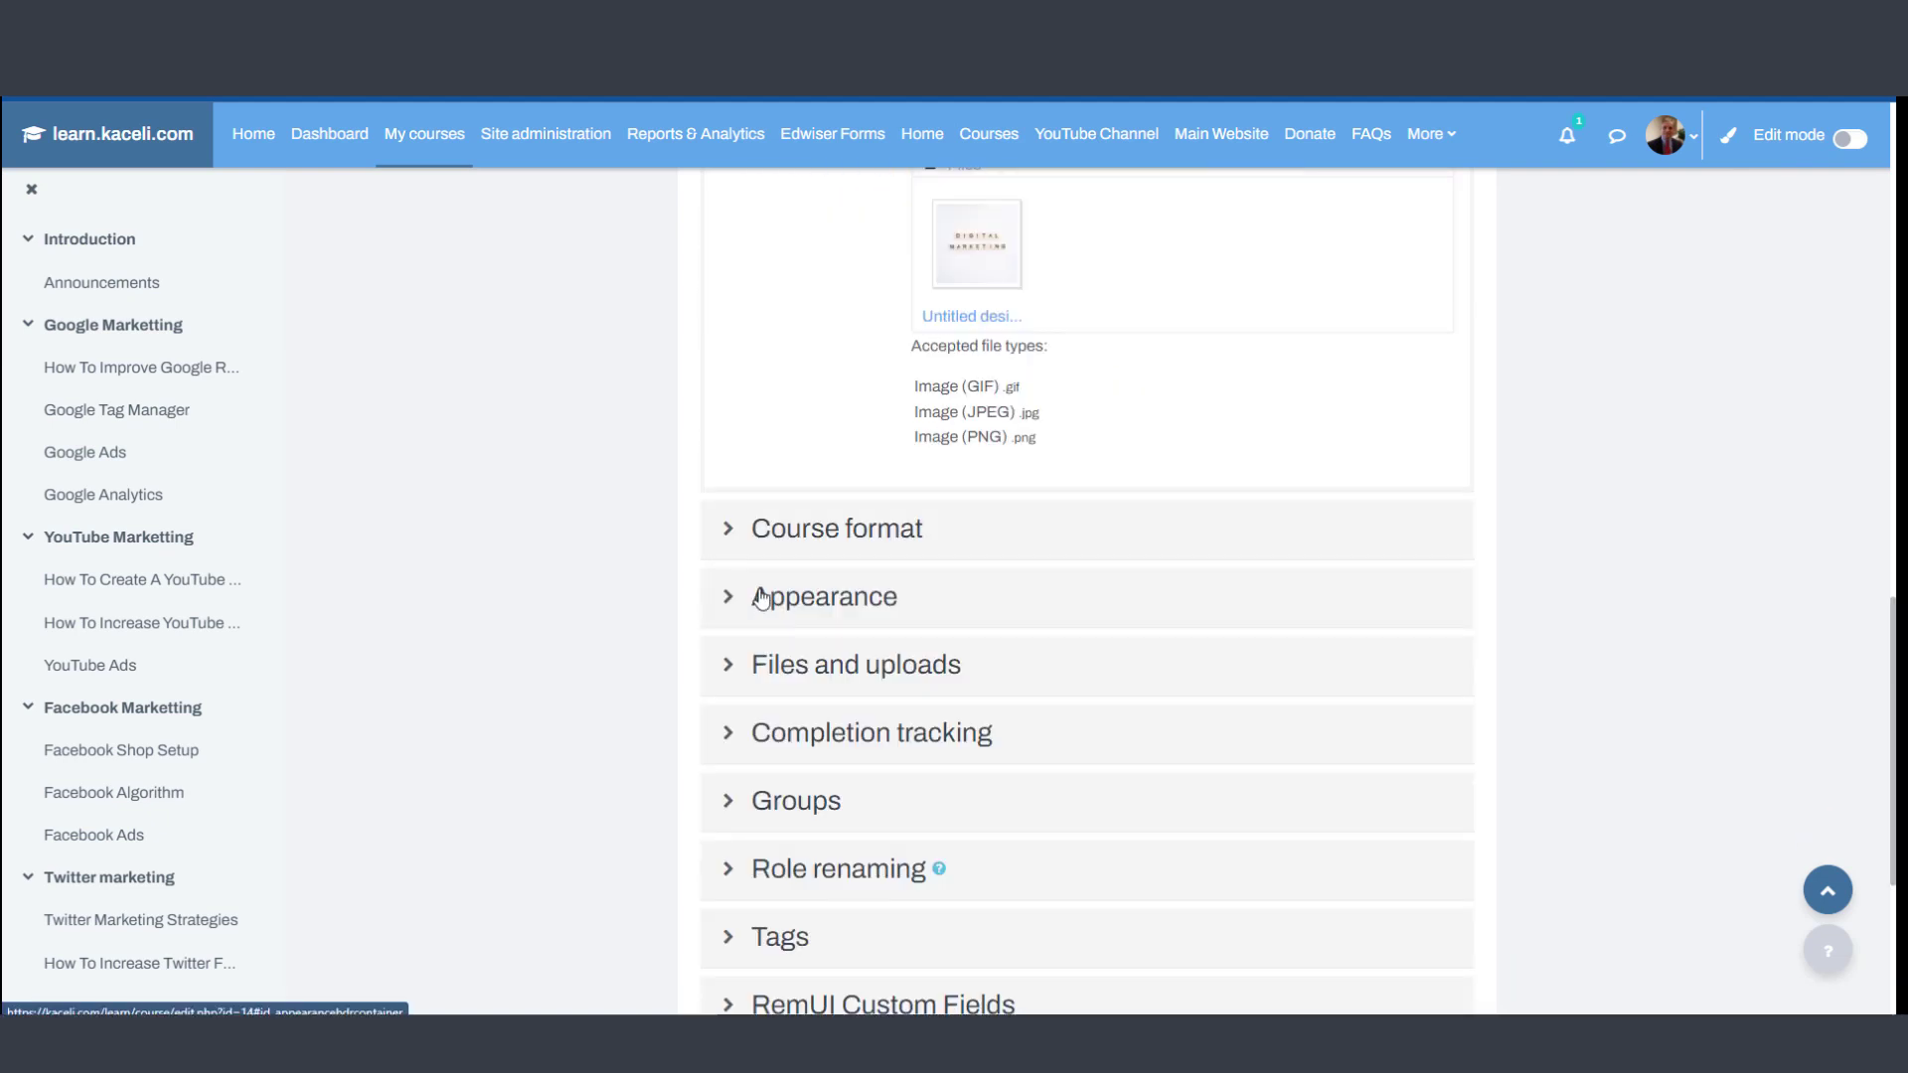
pyautogui.click(730, 540)
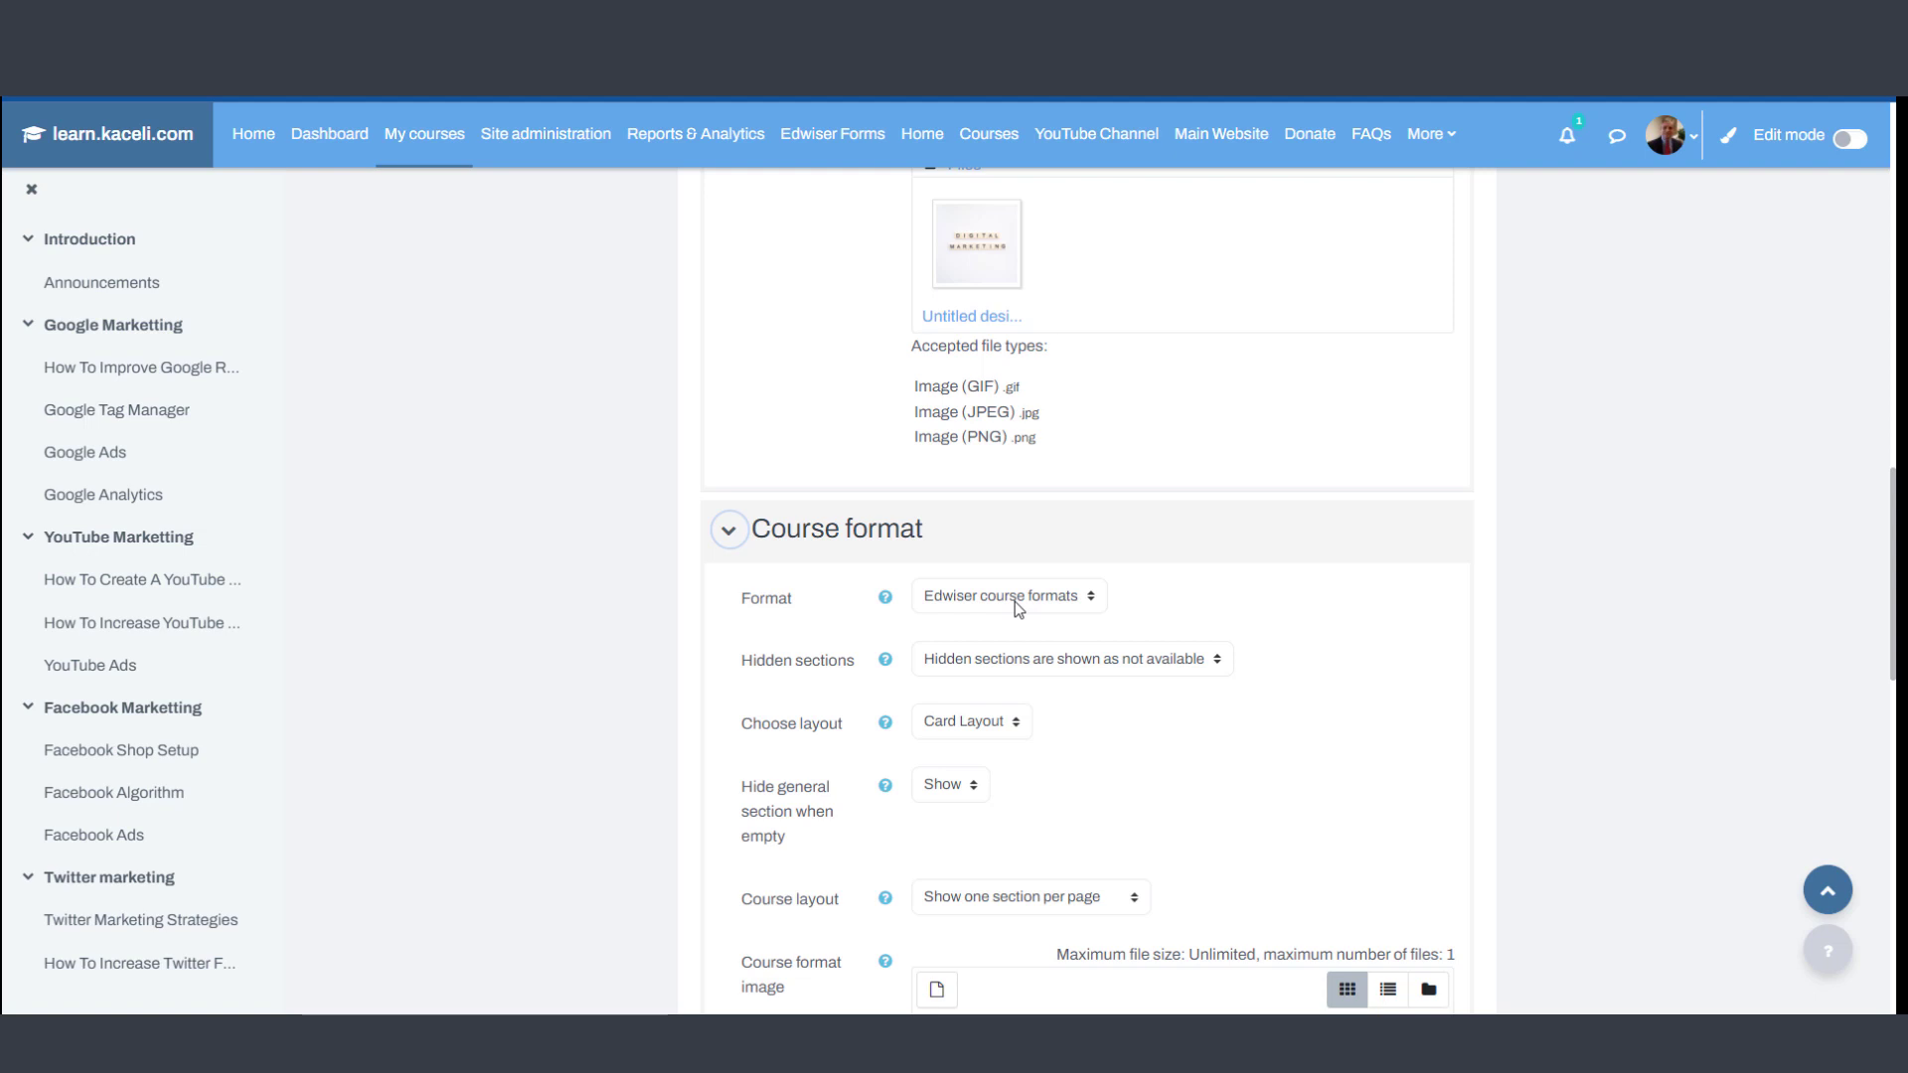
pyautogui.click(1016, 600)
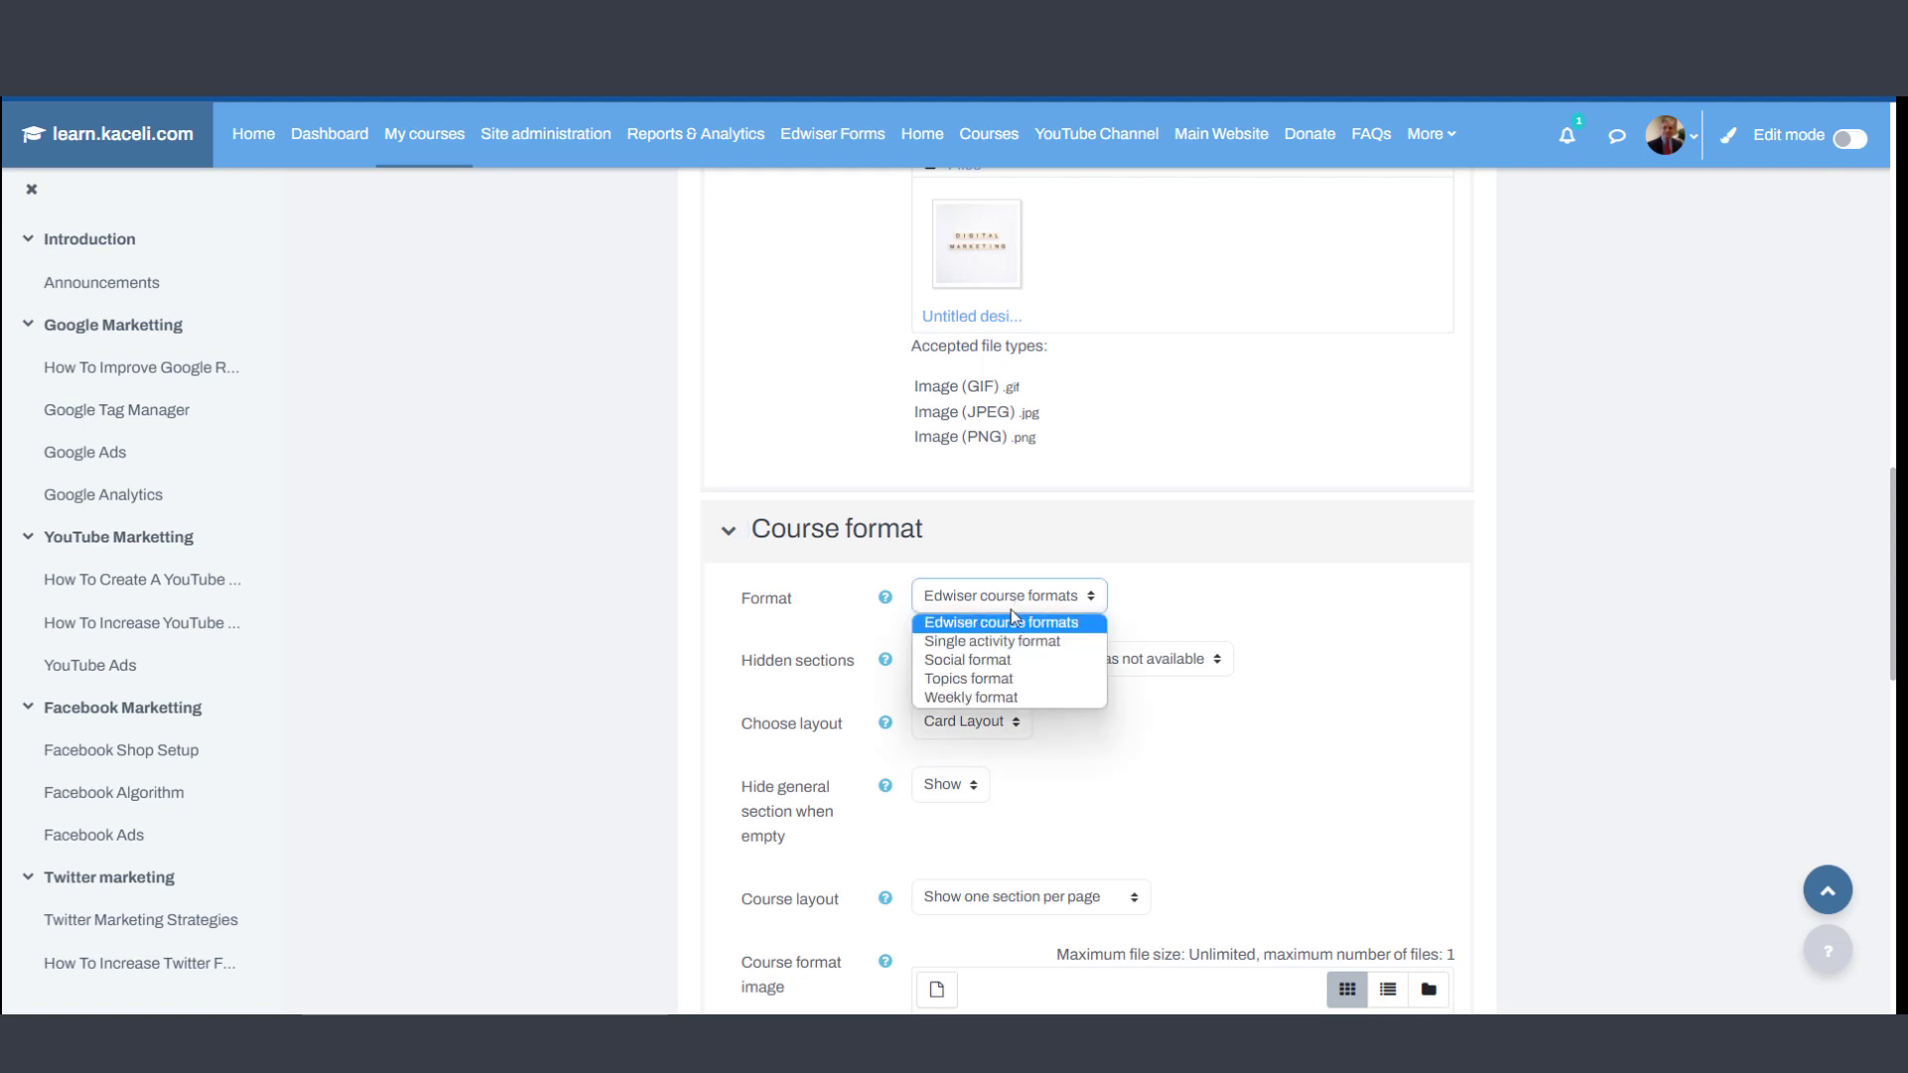
pyautogui.click(1059, 599)
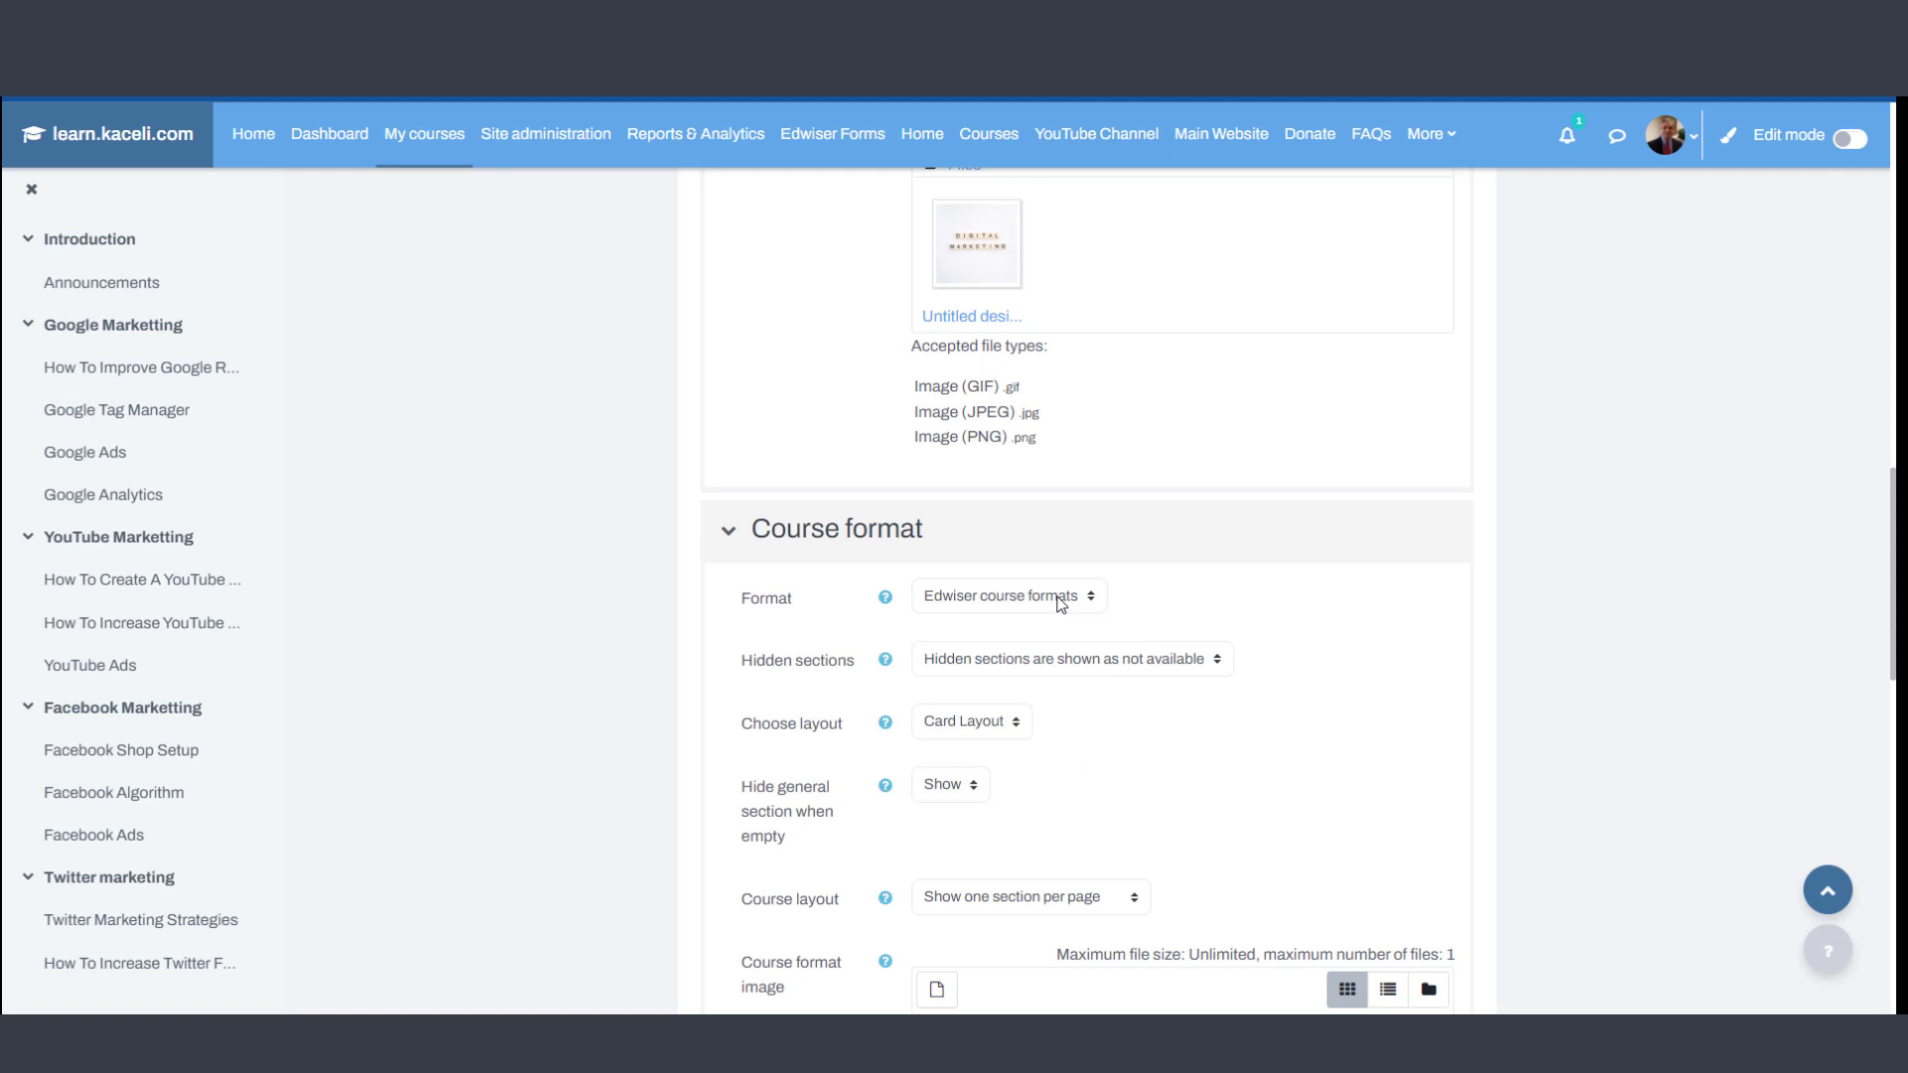
pyautogui.click(1061, 600)
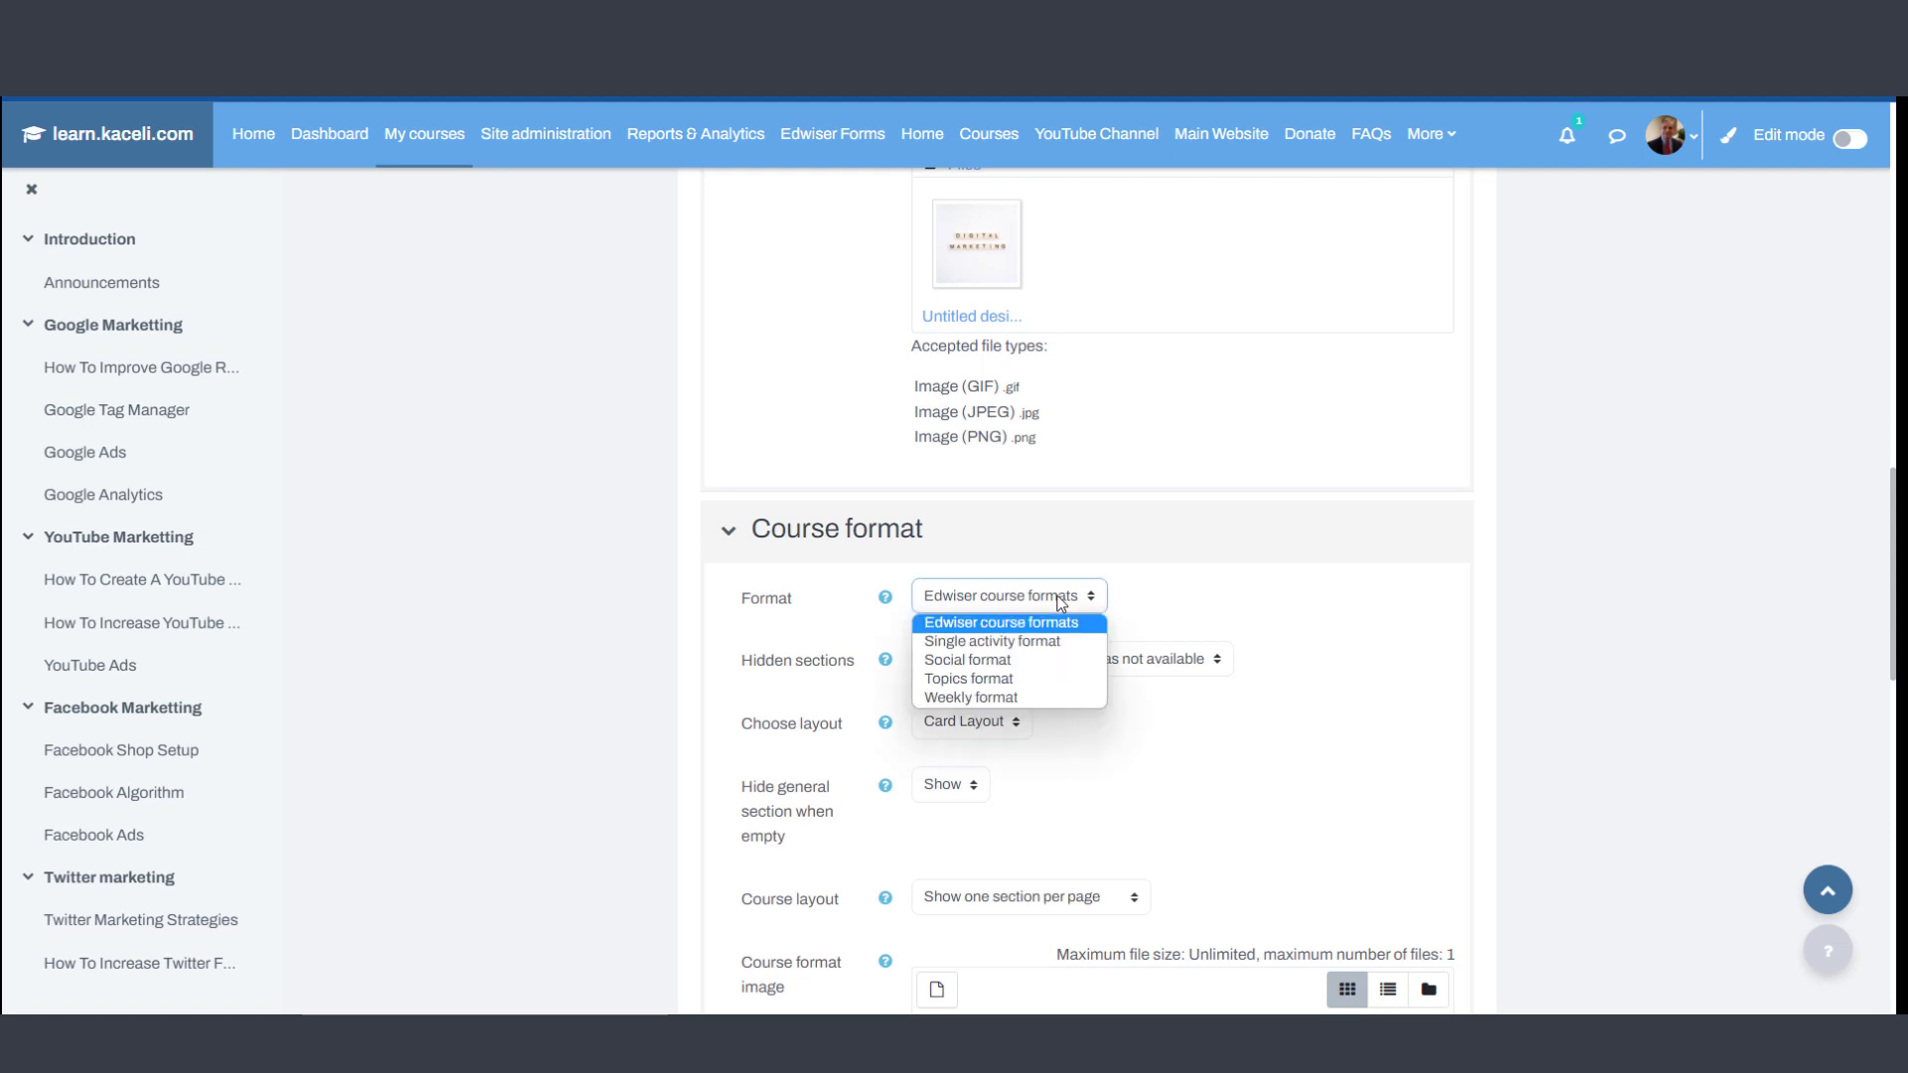
pyautogui.click(1173, 595)
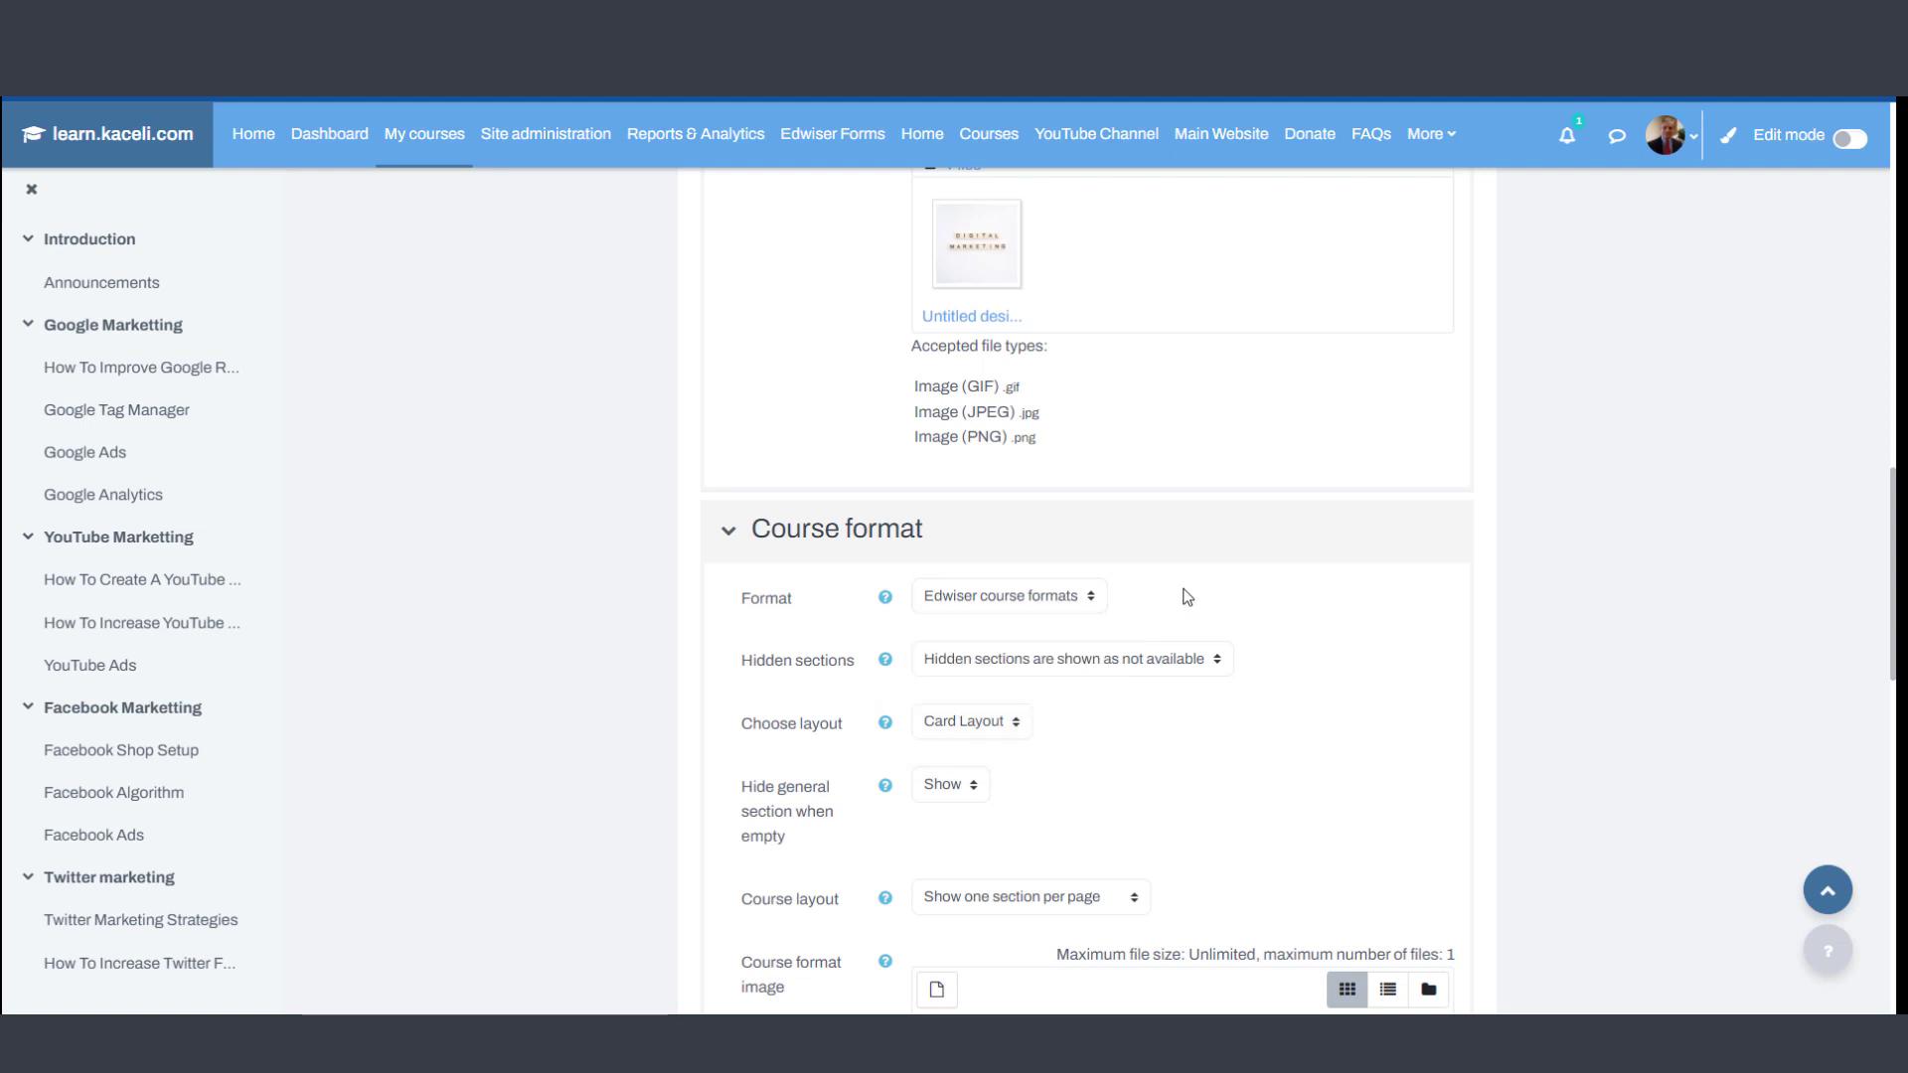
pyautogui.click(1060, 601)
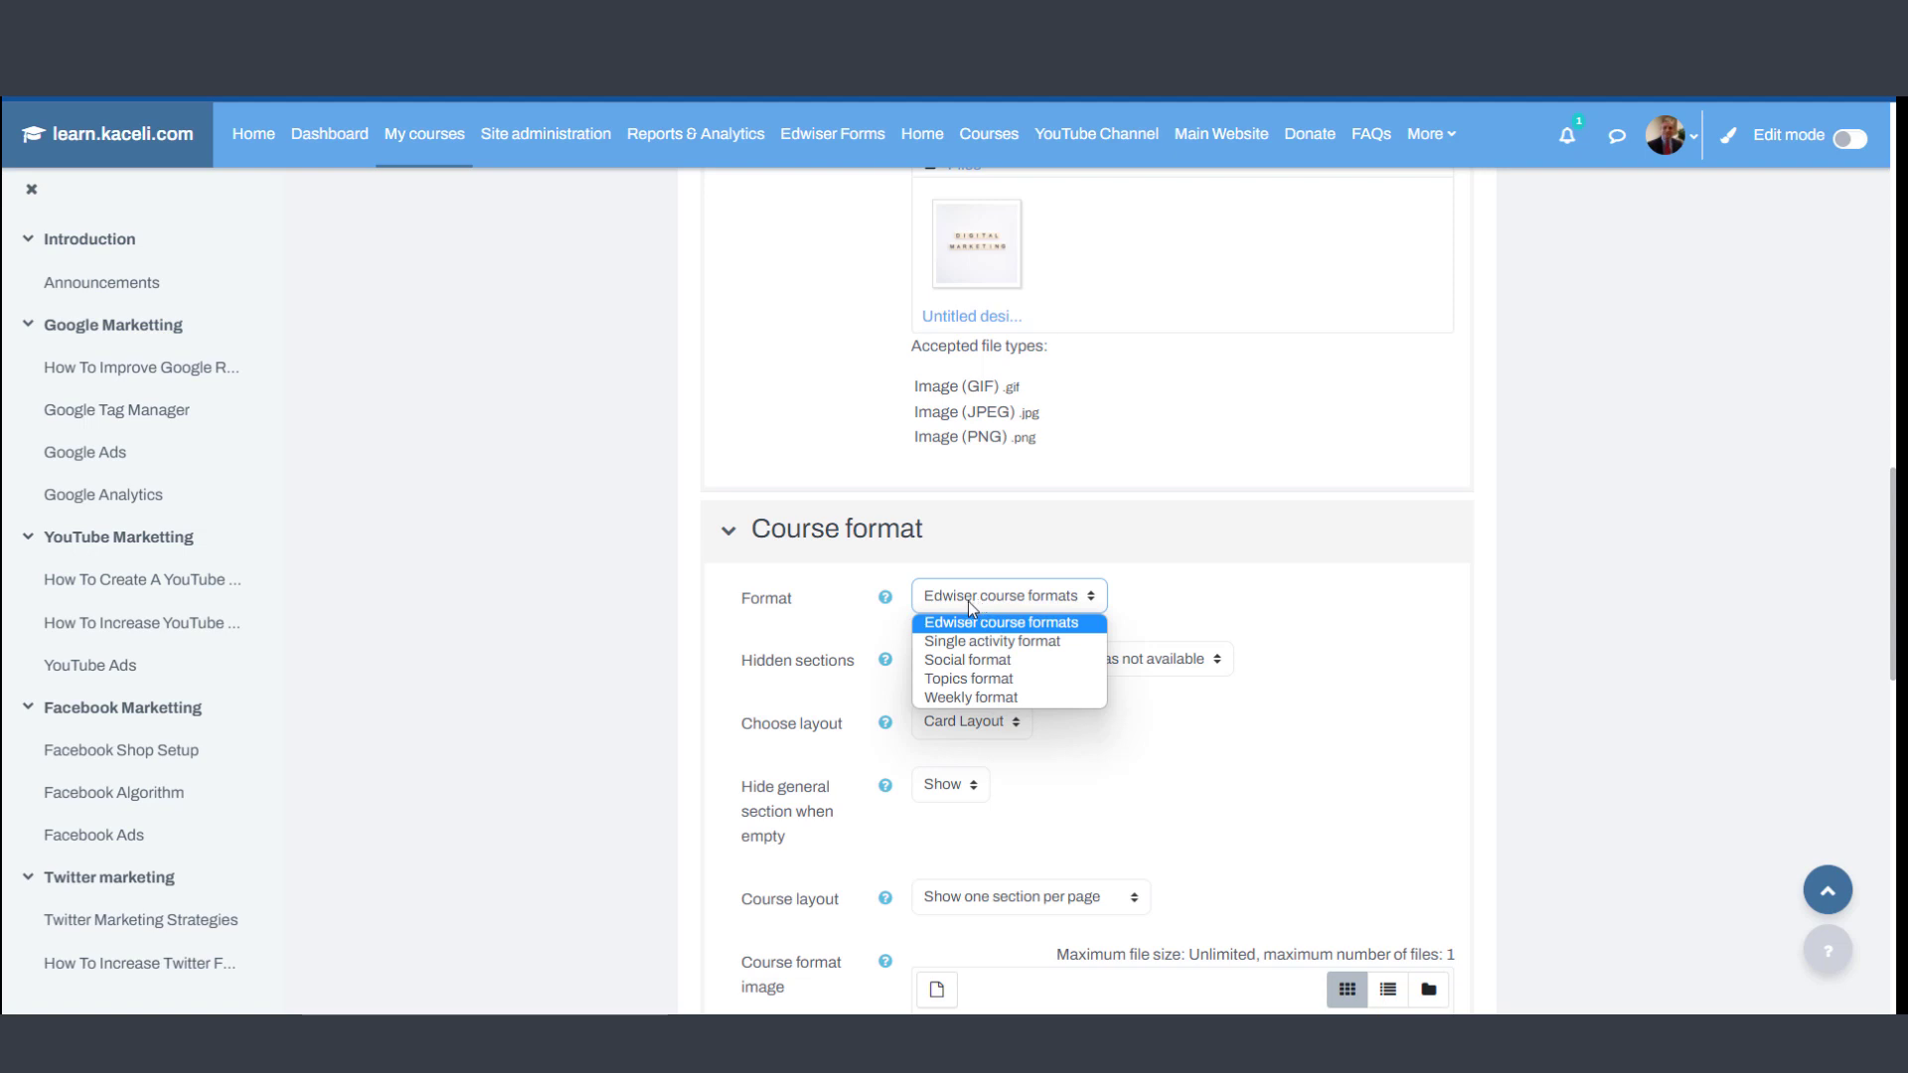
pyautogui.click(1140, 604)
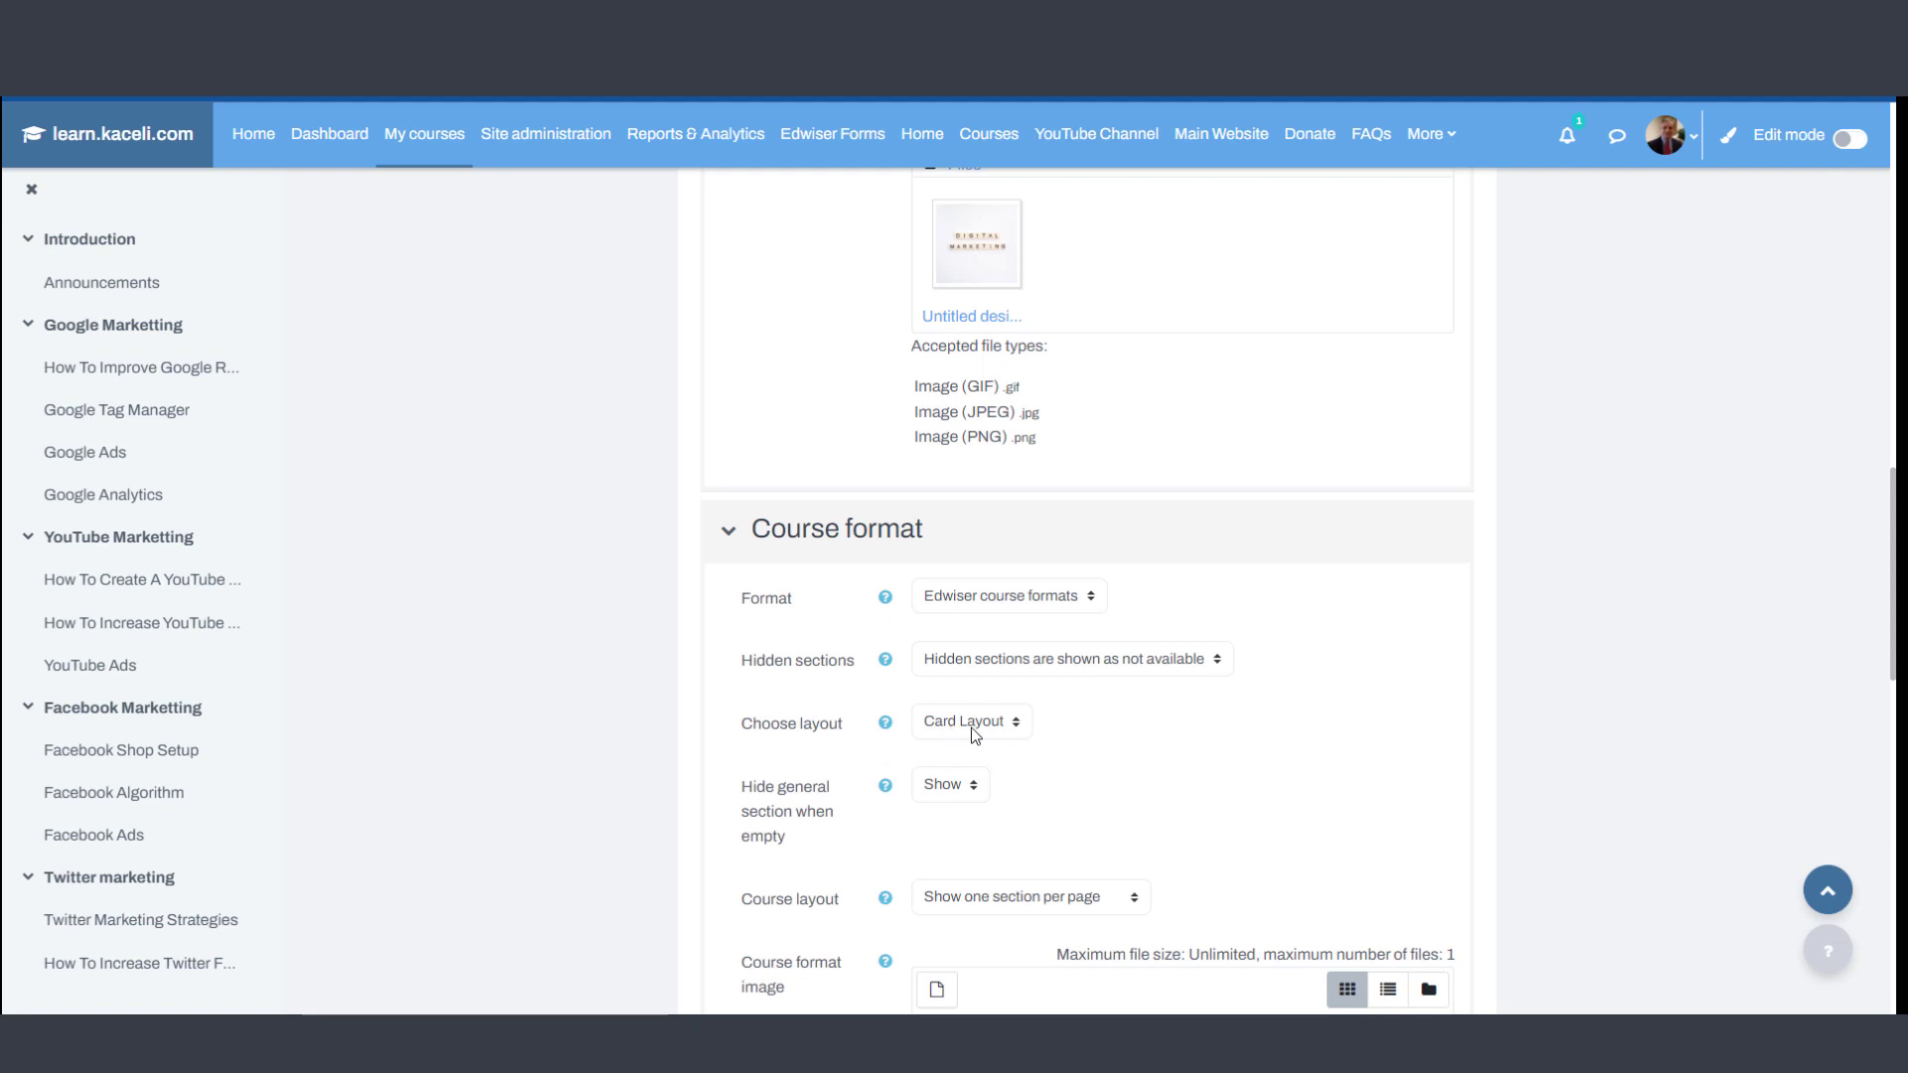
# - Choose List Layout and show all sections on one page, then save and display
pyautogui.click(972, 725)
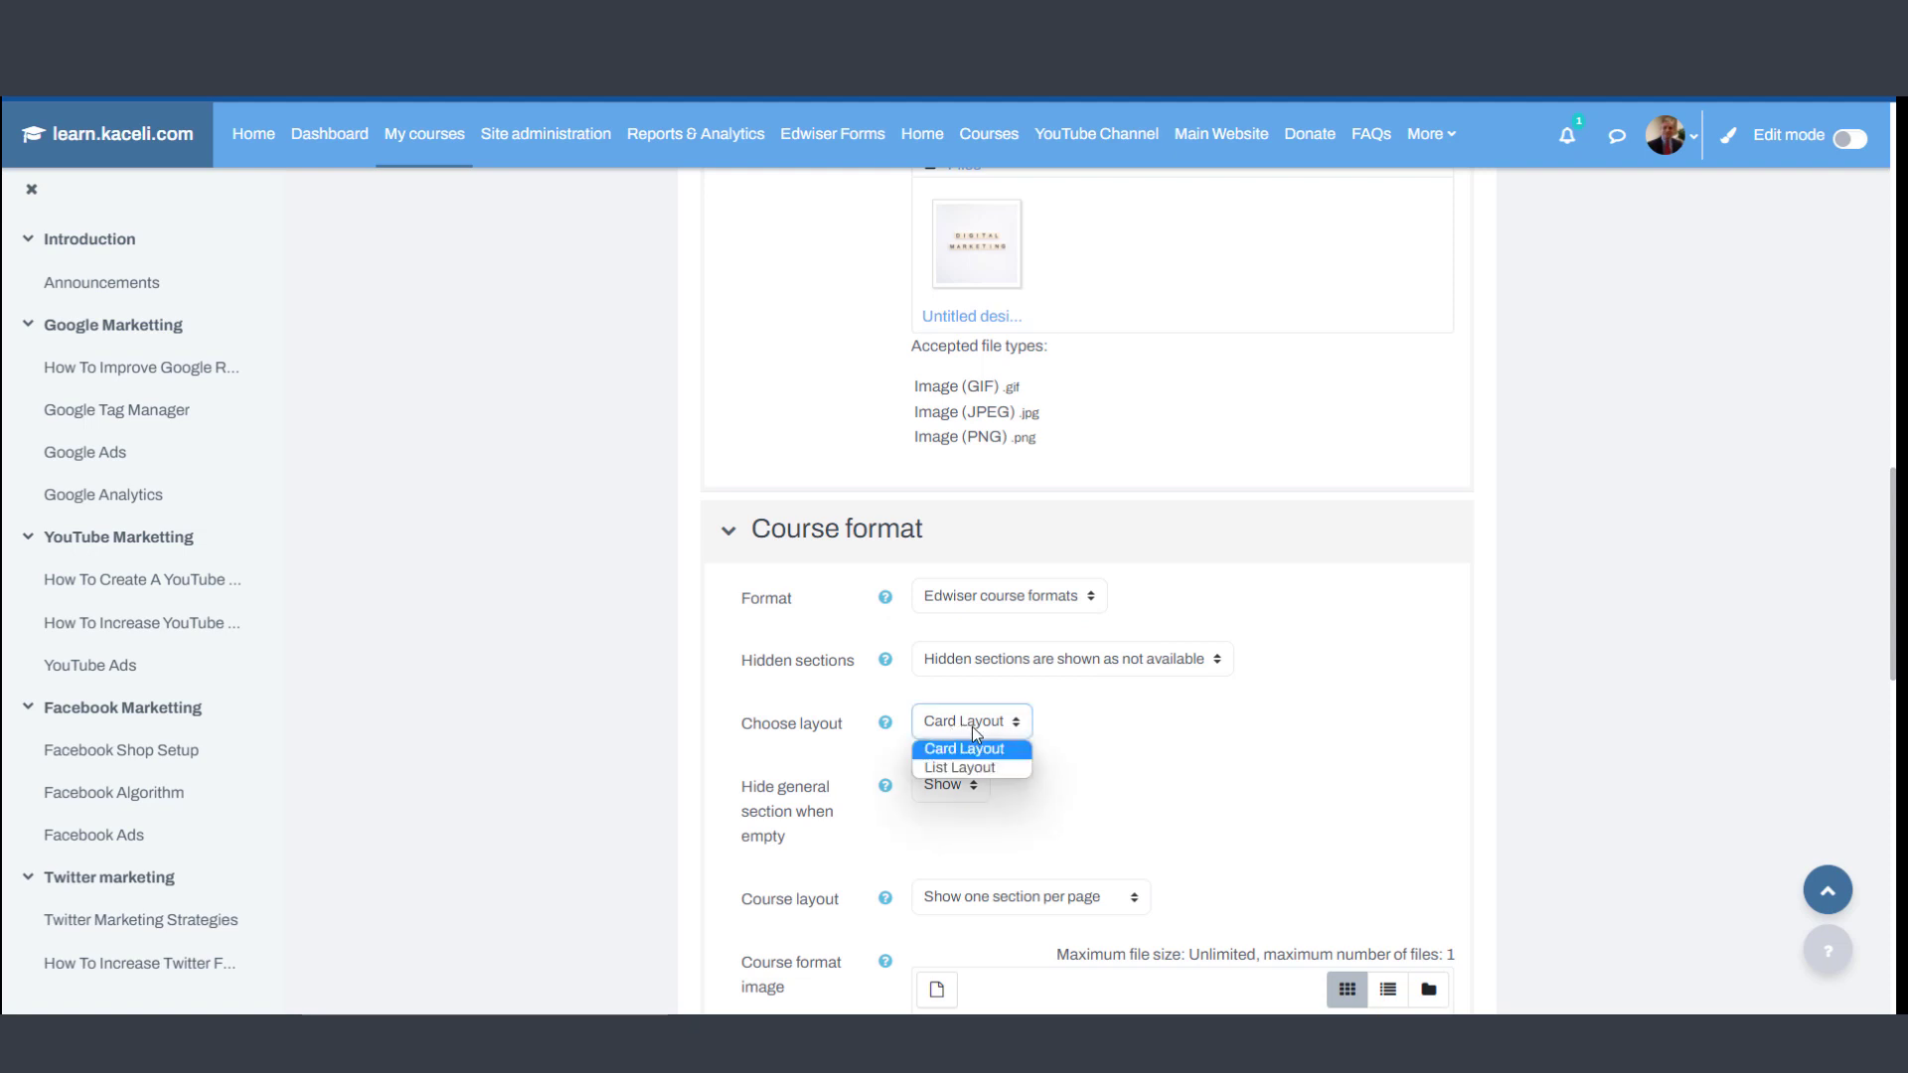
pyautogui.click(1153, 772)
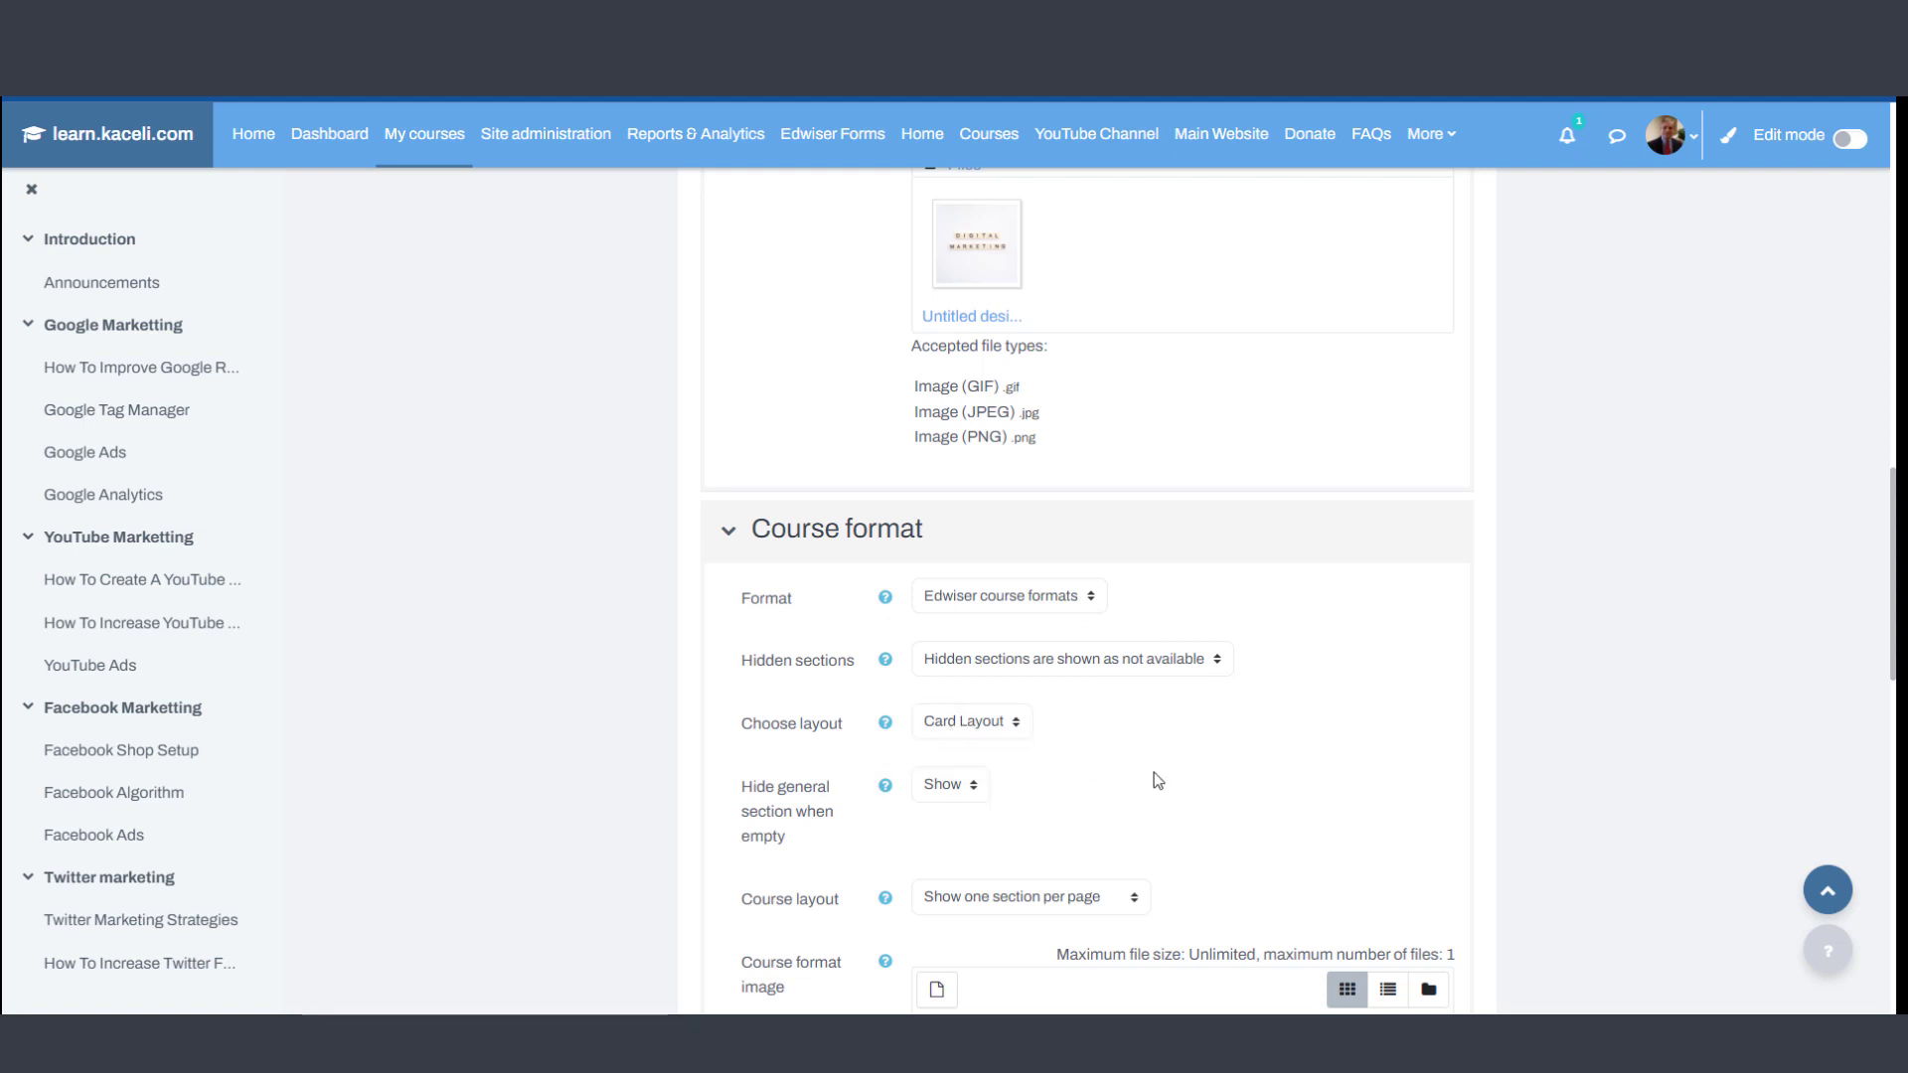
pyautogui.click(992, 904)
pyautogui.click(1034, 912)
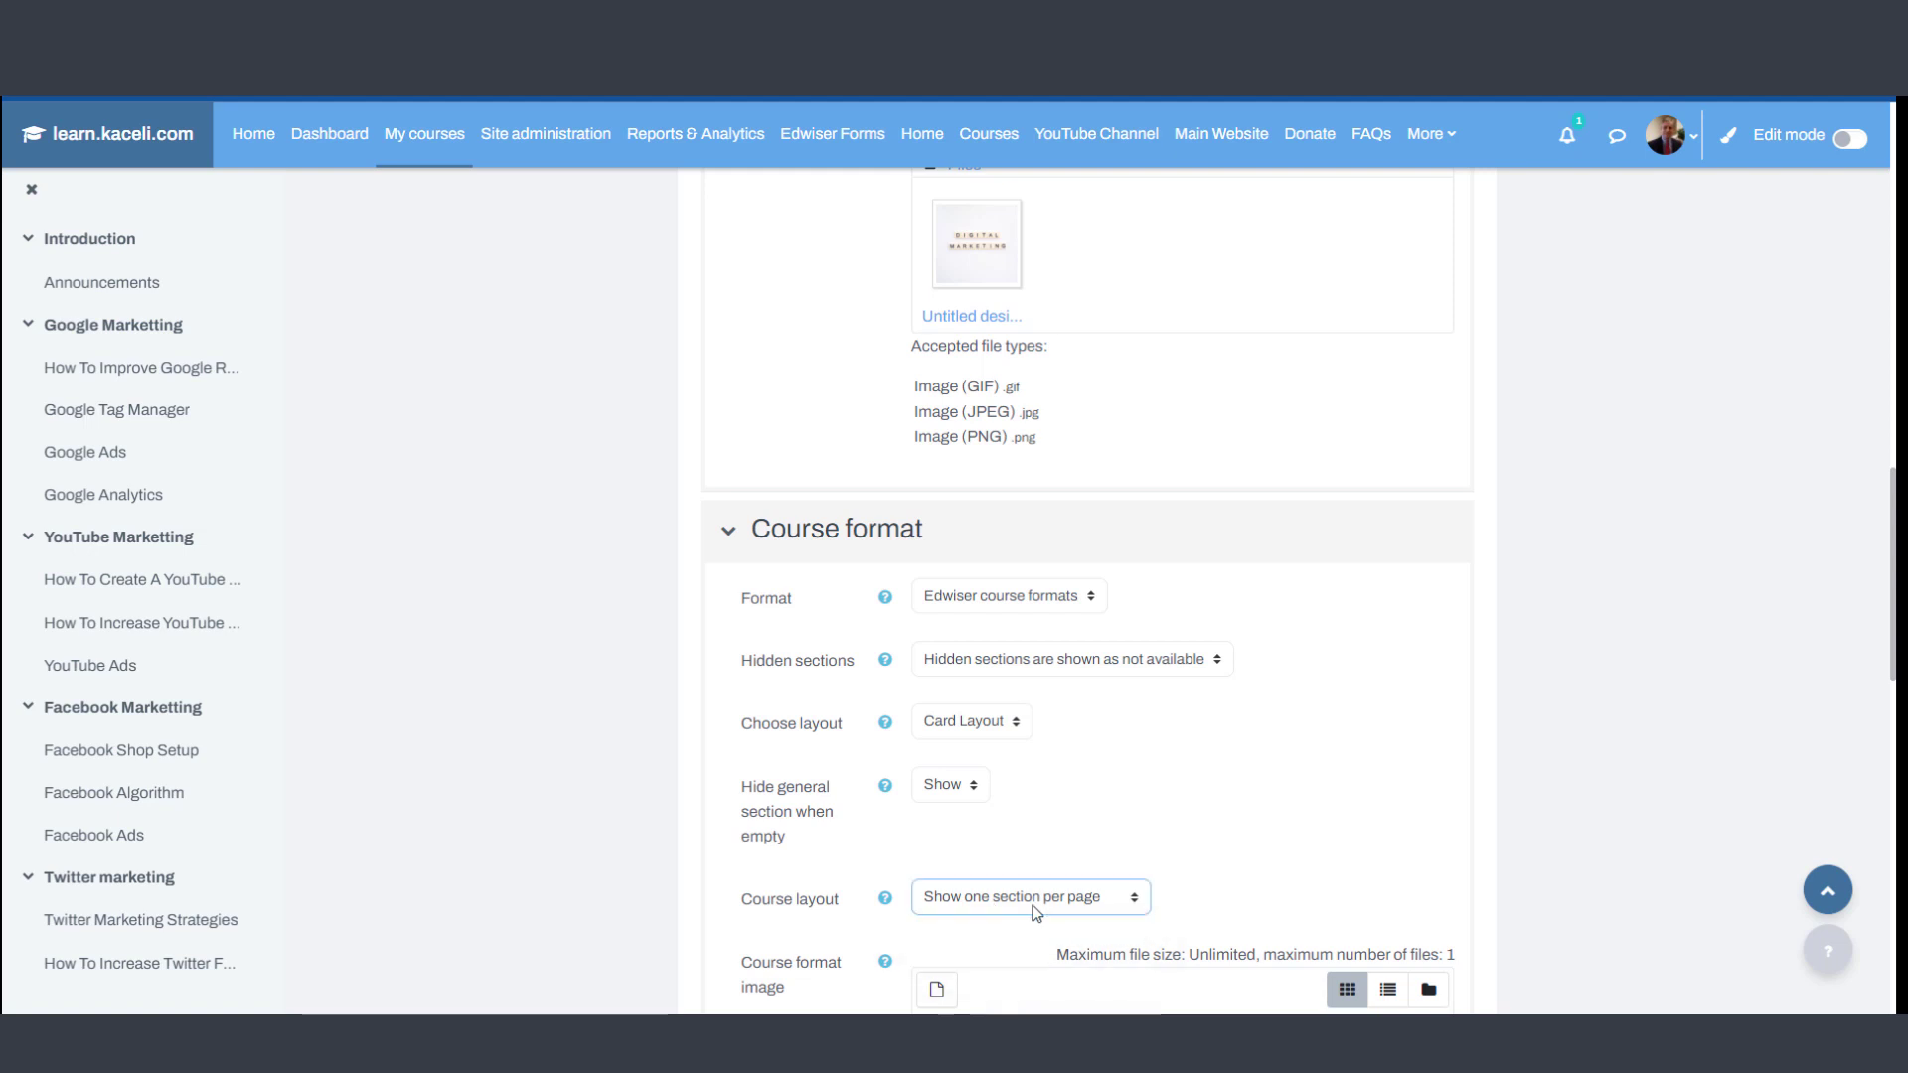
pyautogui.click(976, 720)
pyautogui.click(964, 772)
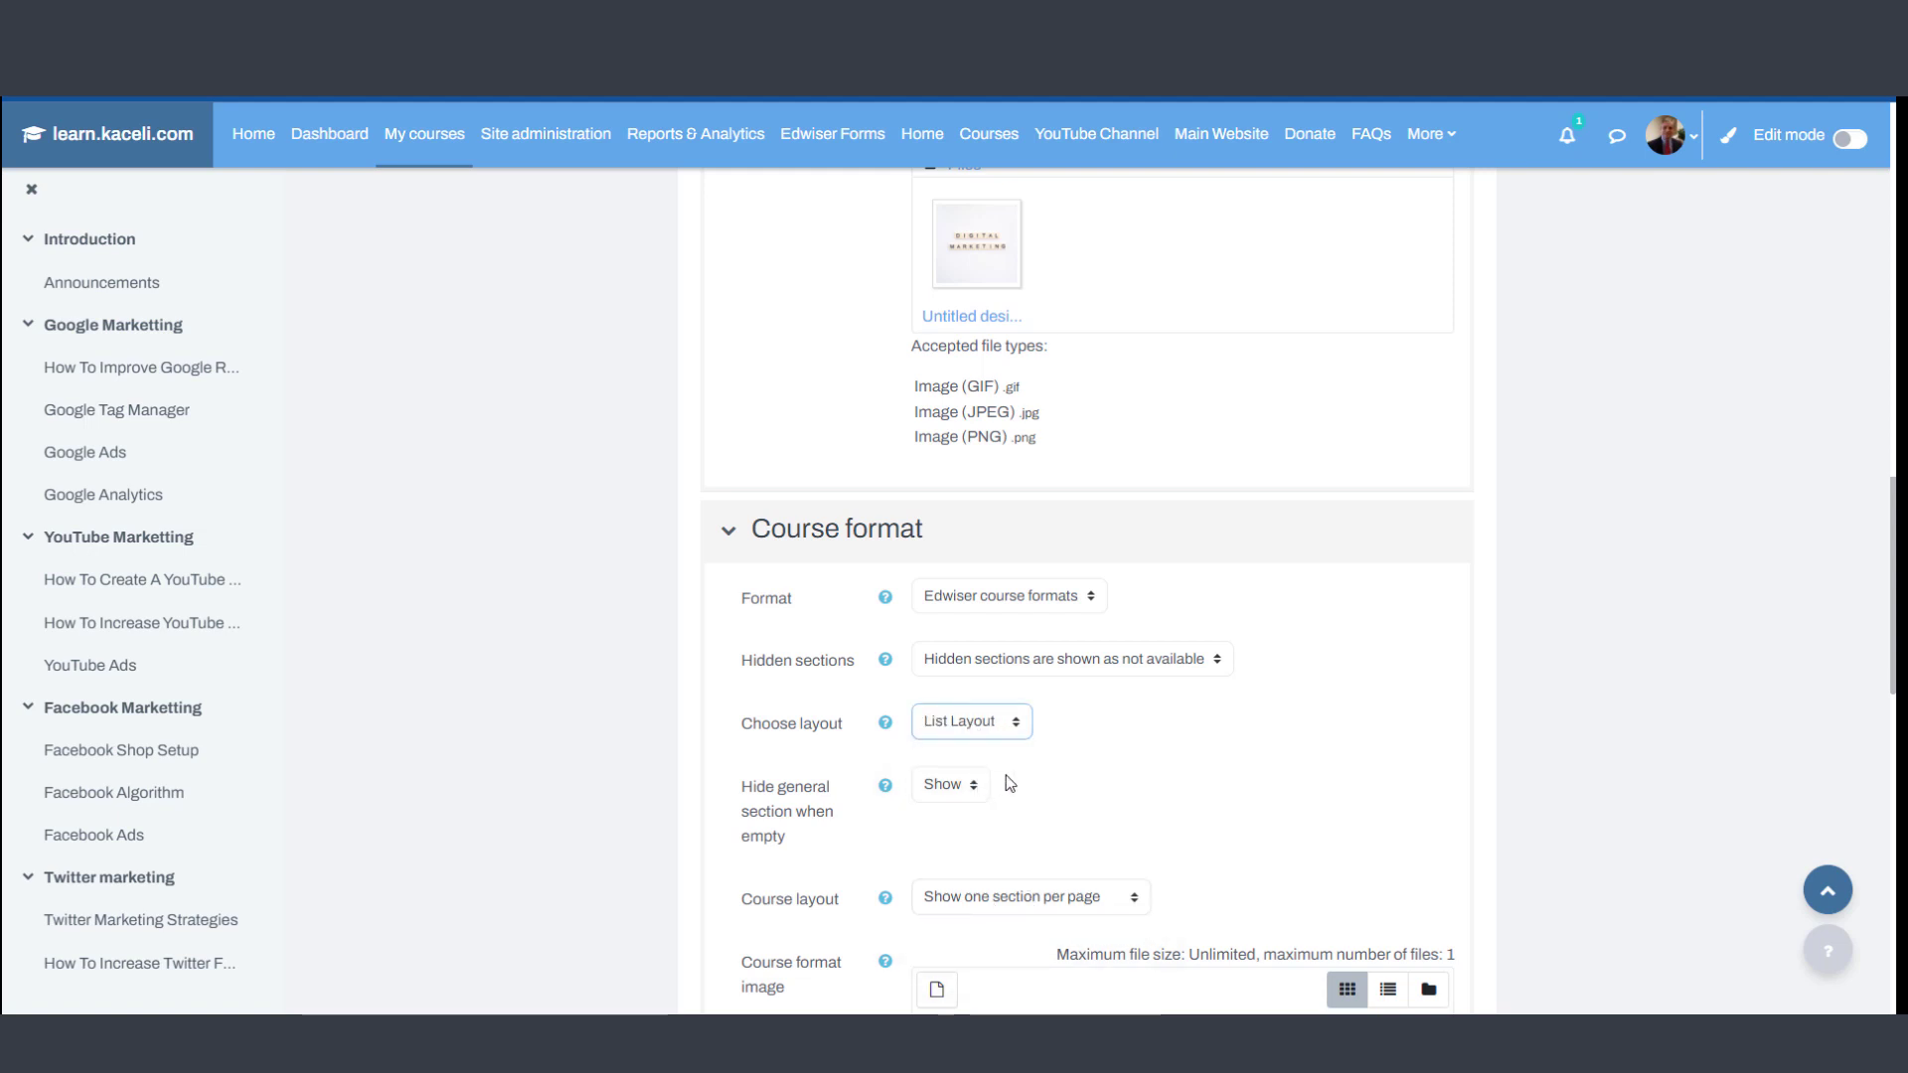
pyautogui.click(988, 908)
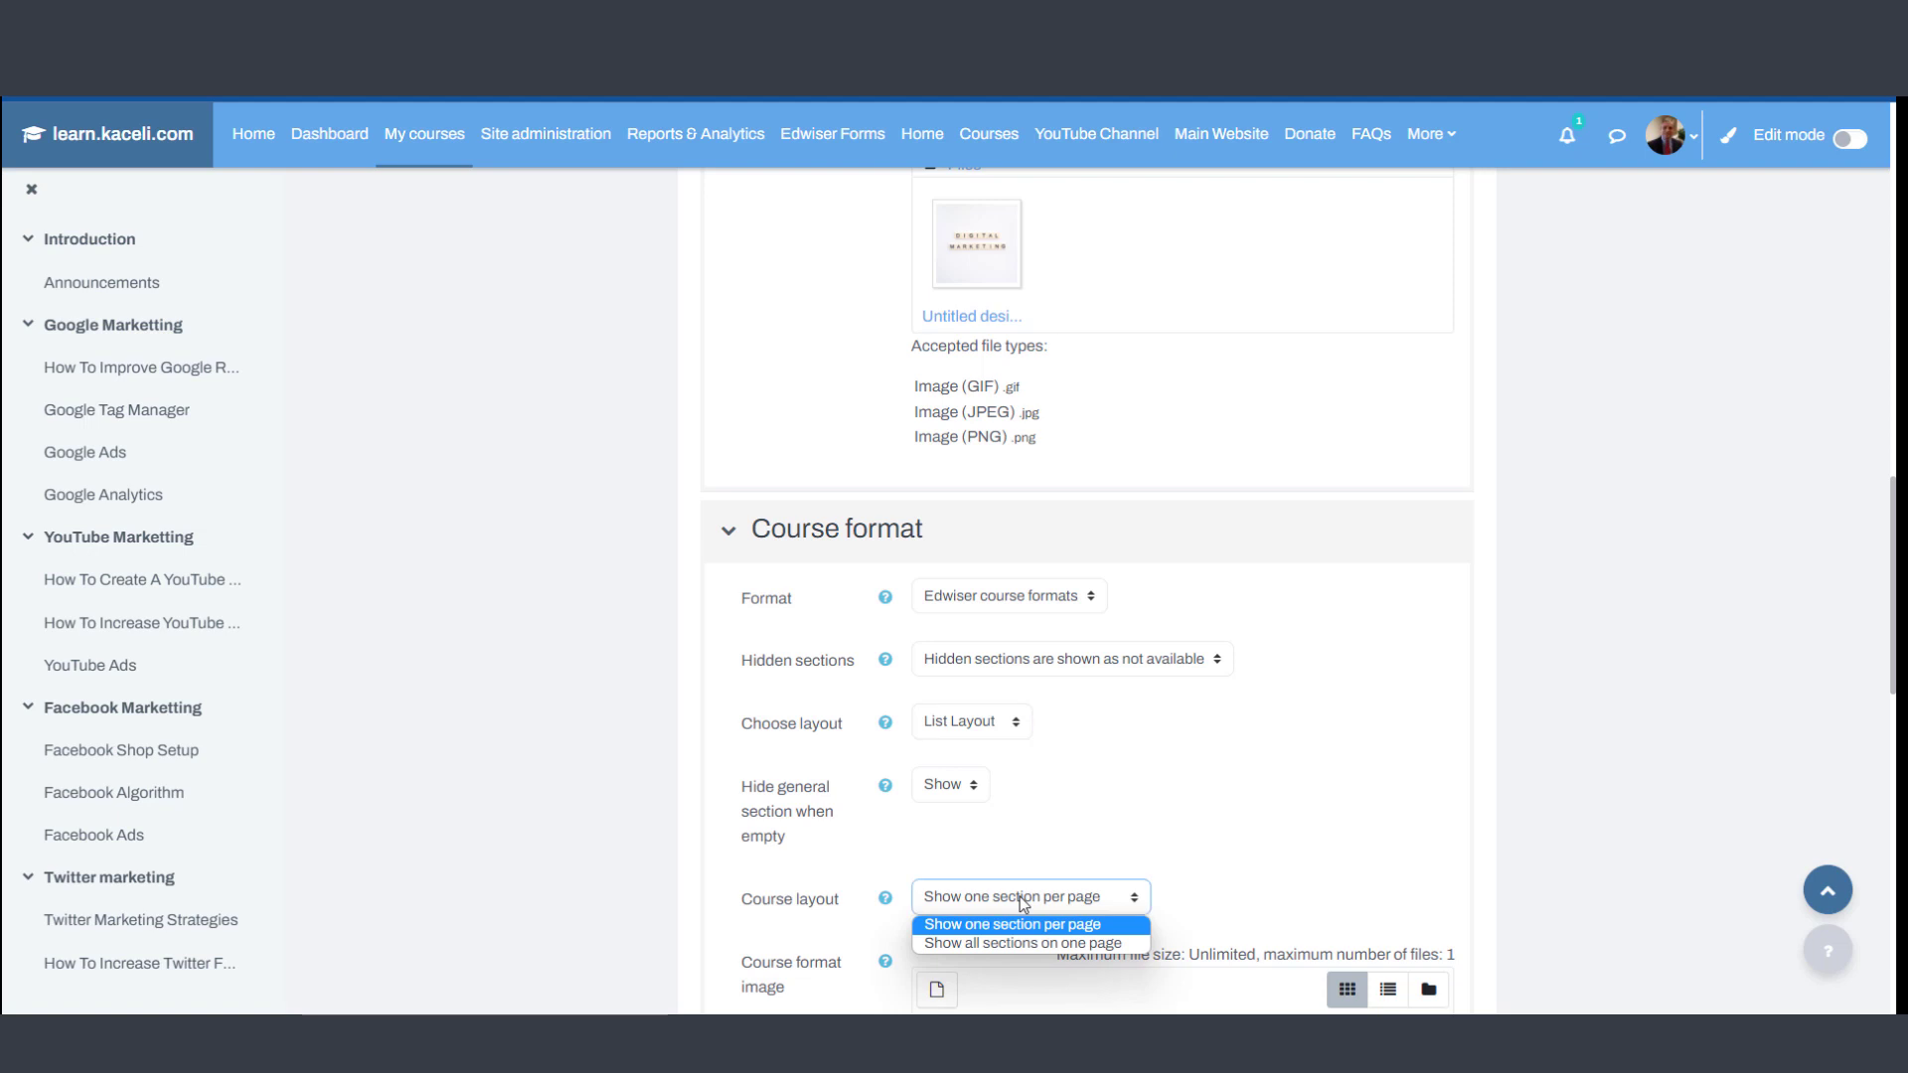
pyautogui.click(988, 948)
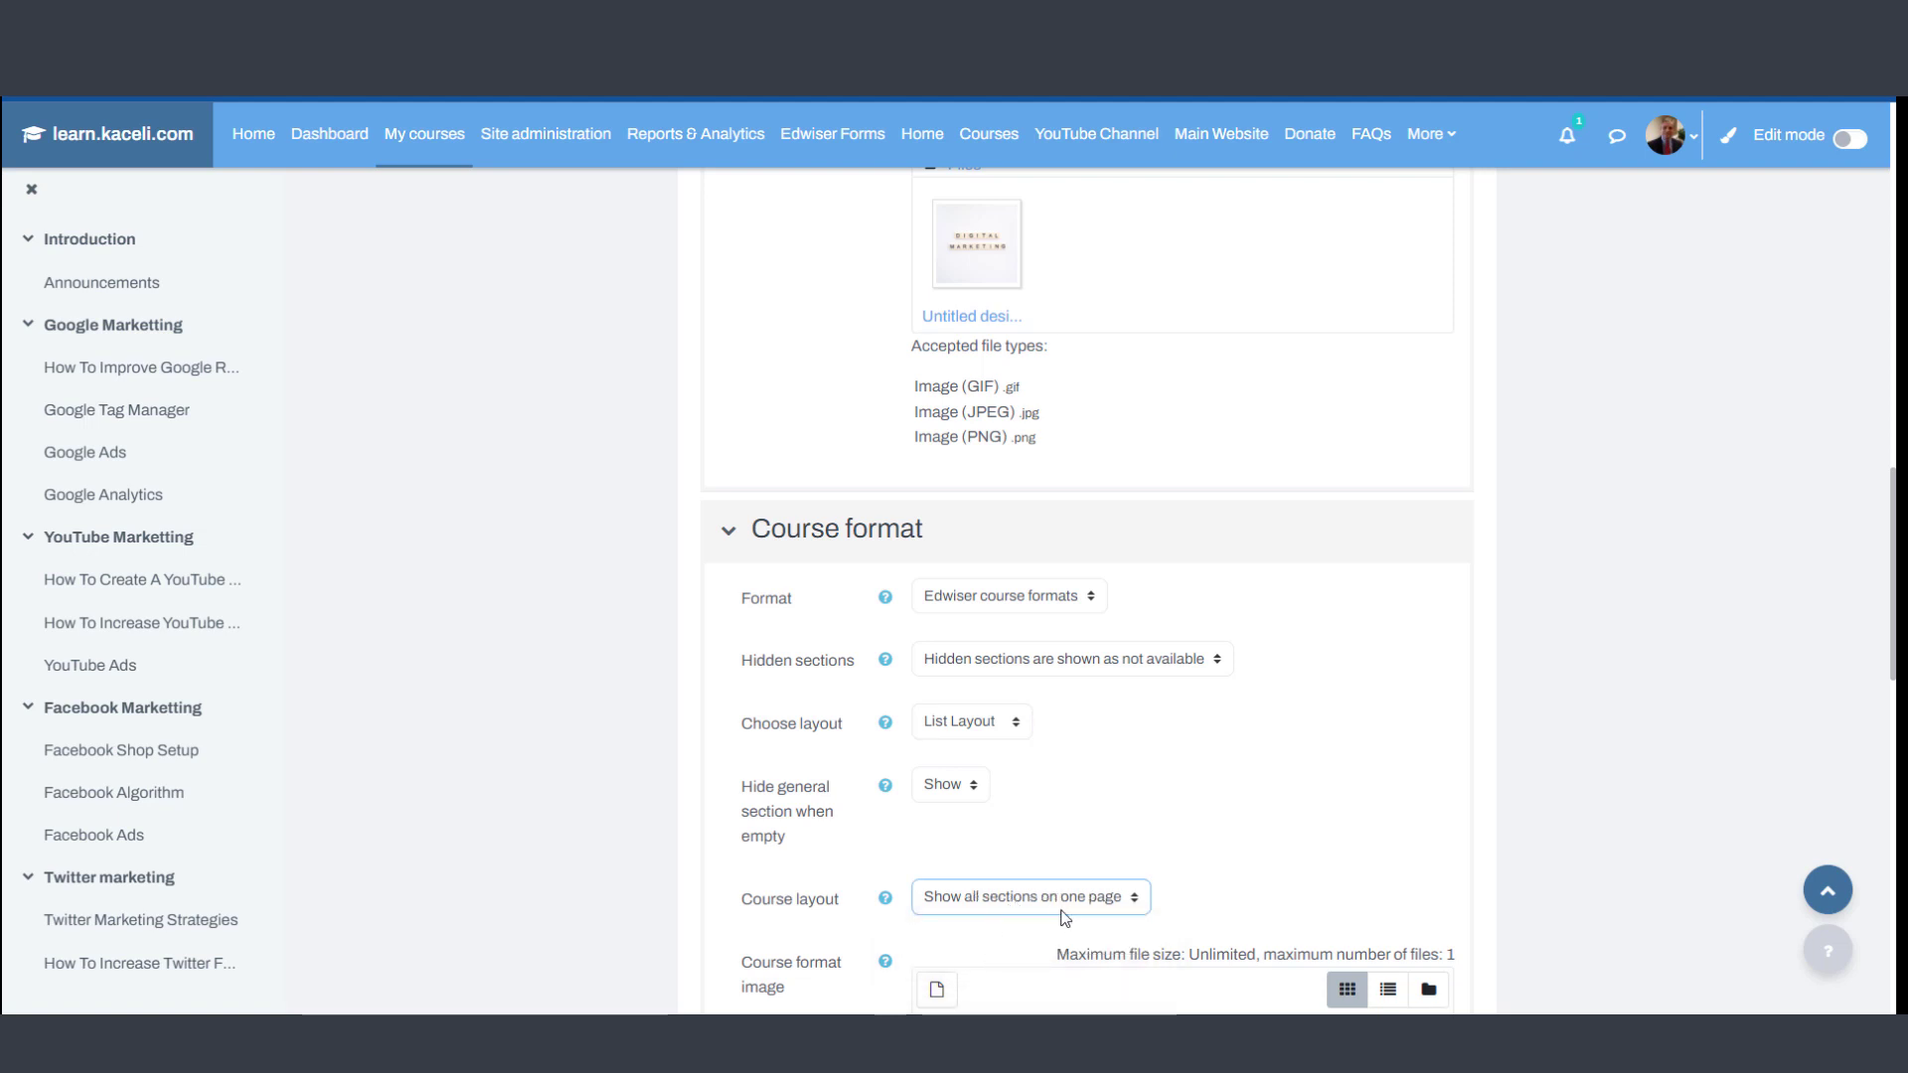
pyautogui.scroll(-3, 1148, 835)
pyautogui.scroll(-4, 994, 795)
pyautogui.scroll(-3, 850, 755)
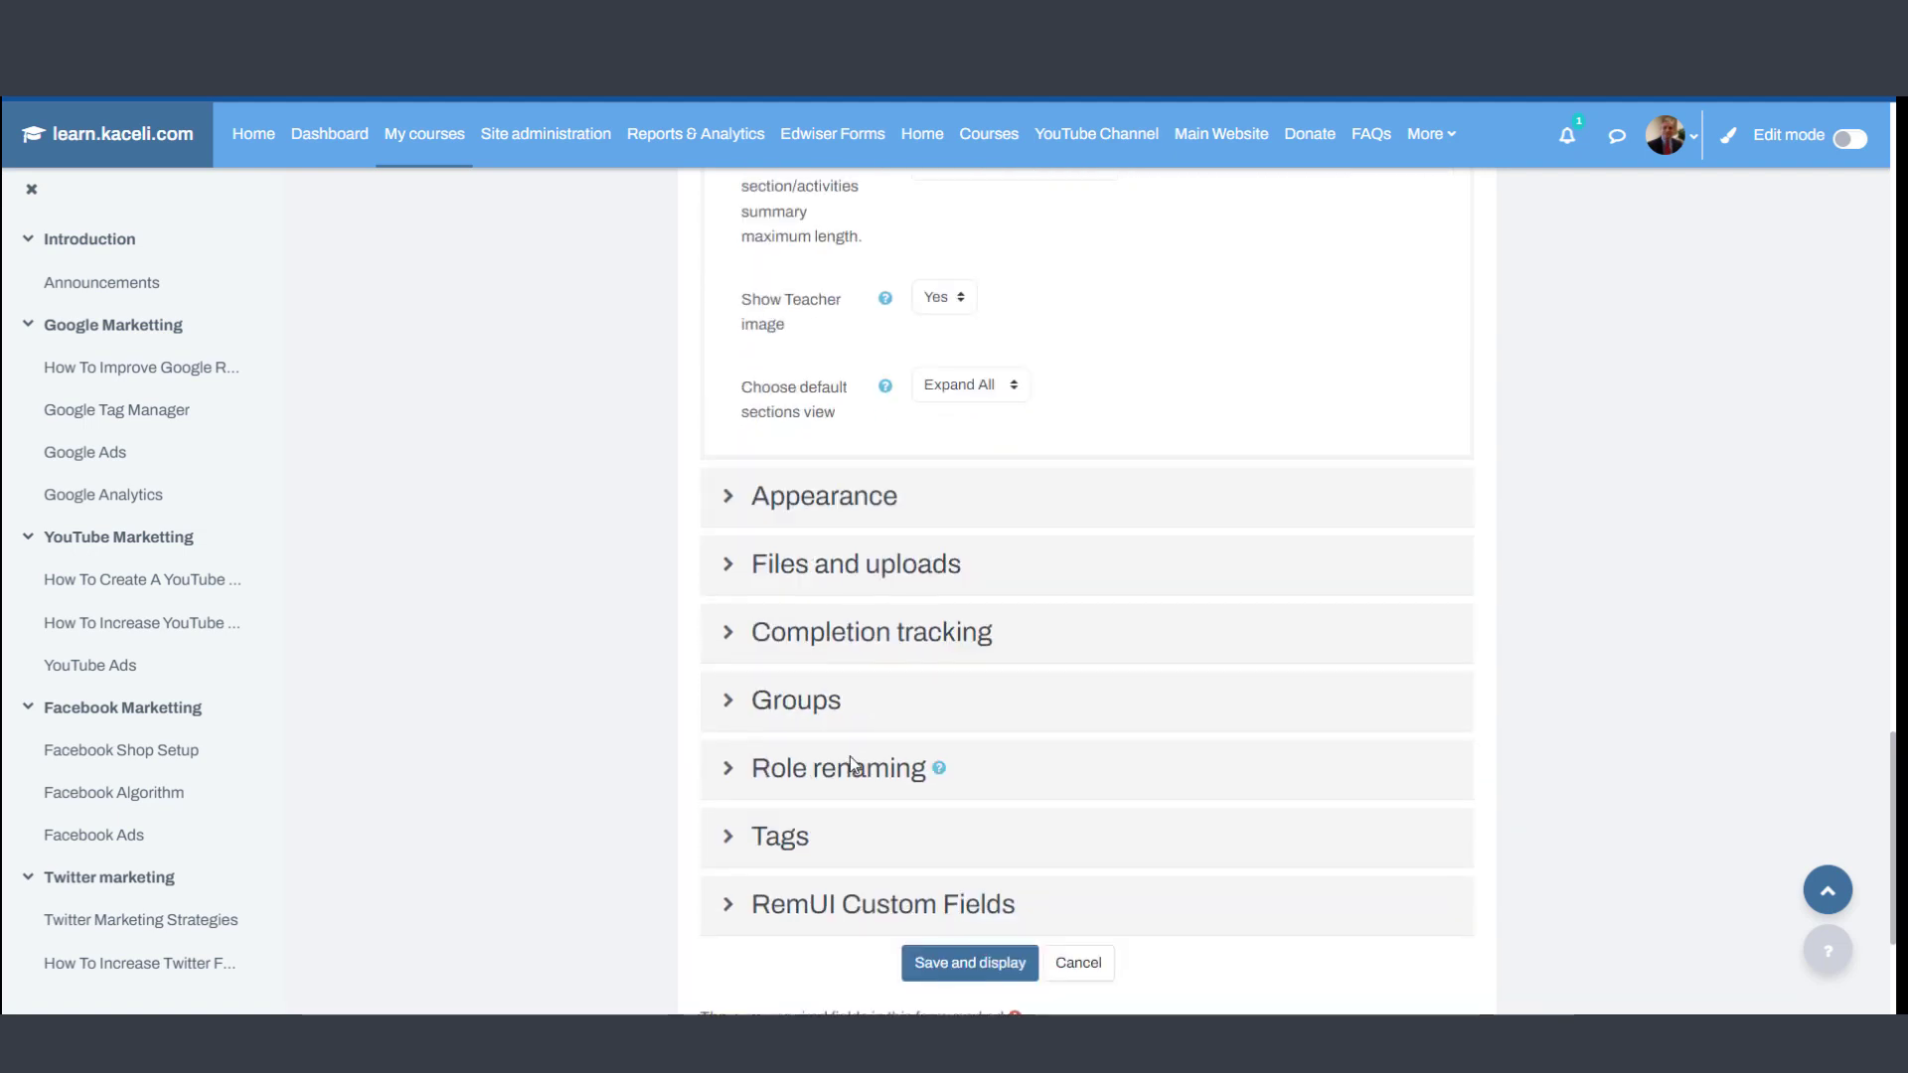
pyautogui.scroll(-3, 941, 730)
pyautogui.click(967, 629)
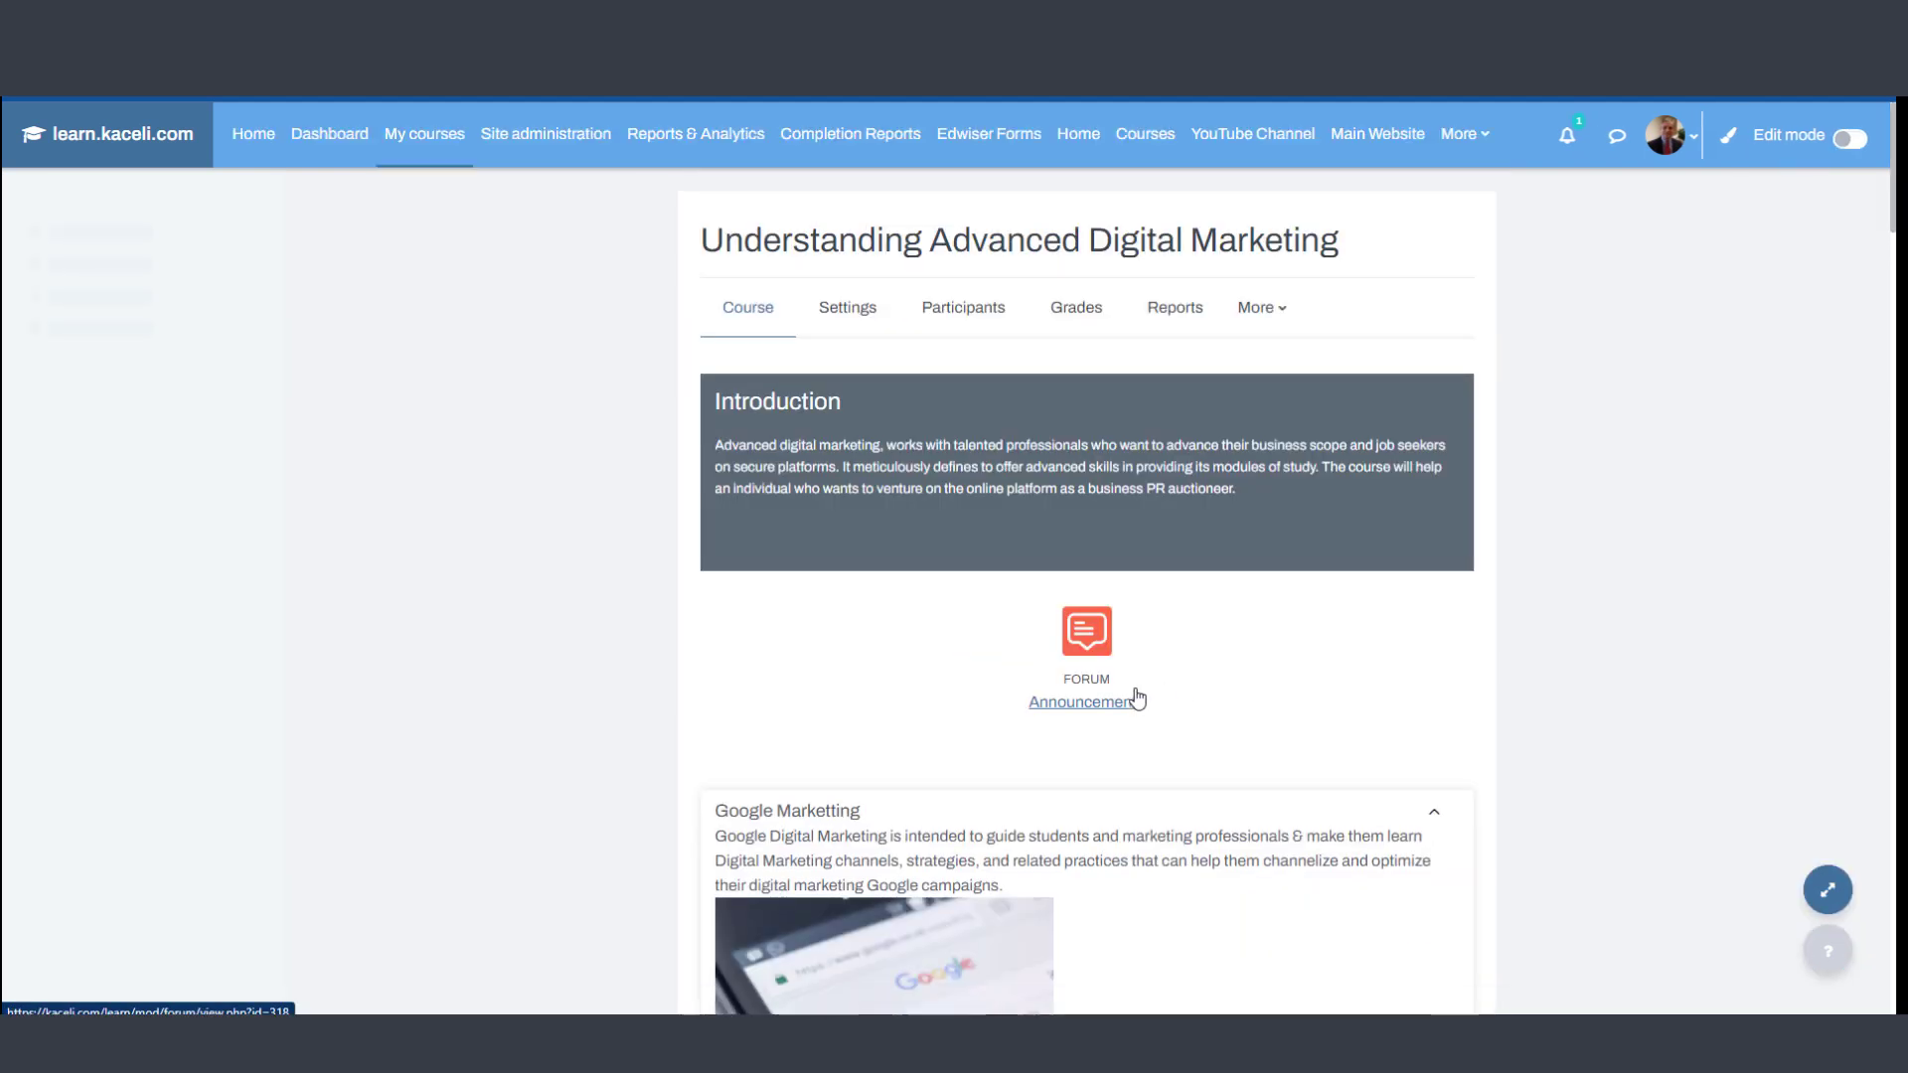
# - Scroll through the course page now shown in list layout
pyautogui.scroll(-5, 969, 670)
pyautogui.scroll(-4, 918, 643)
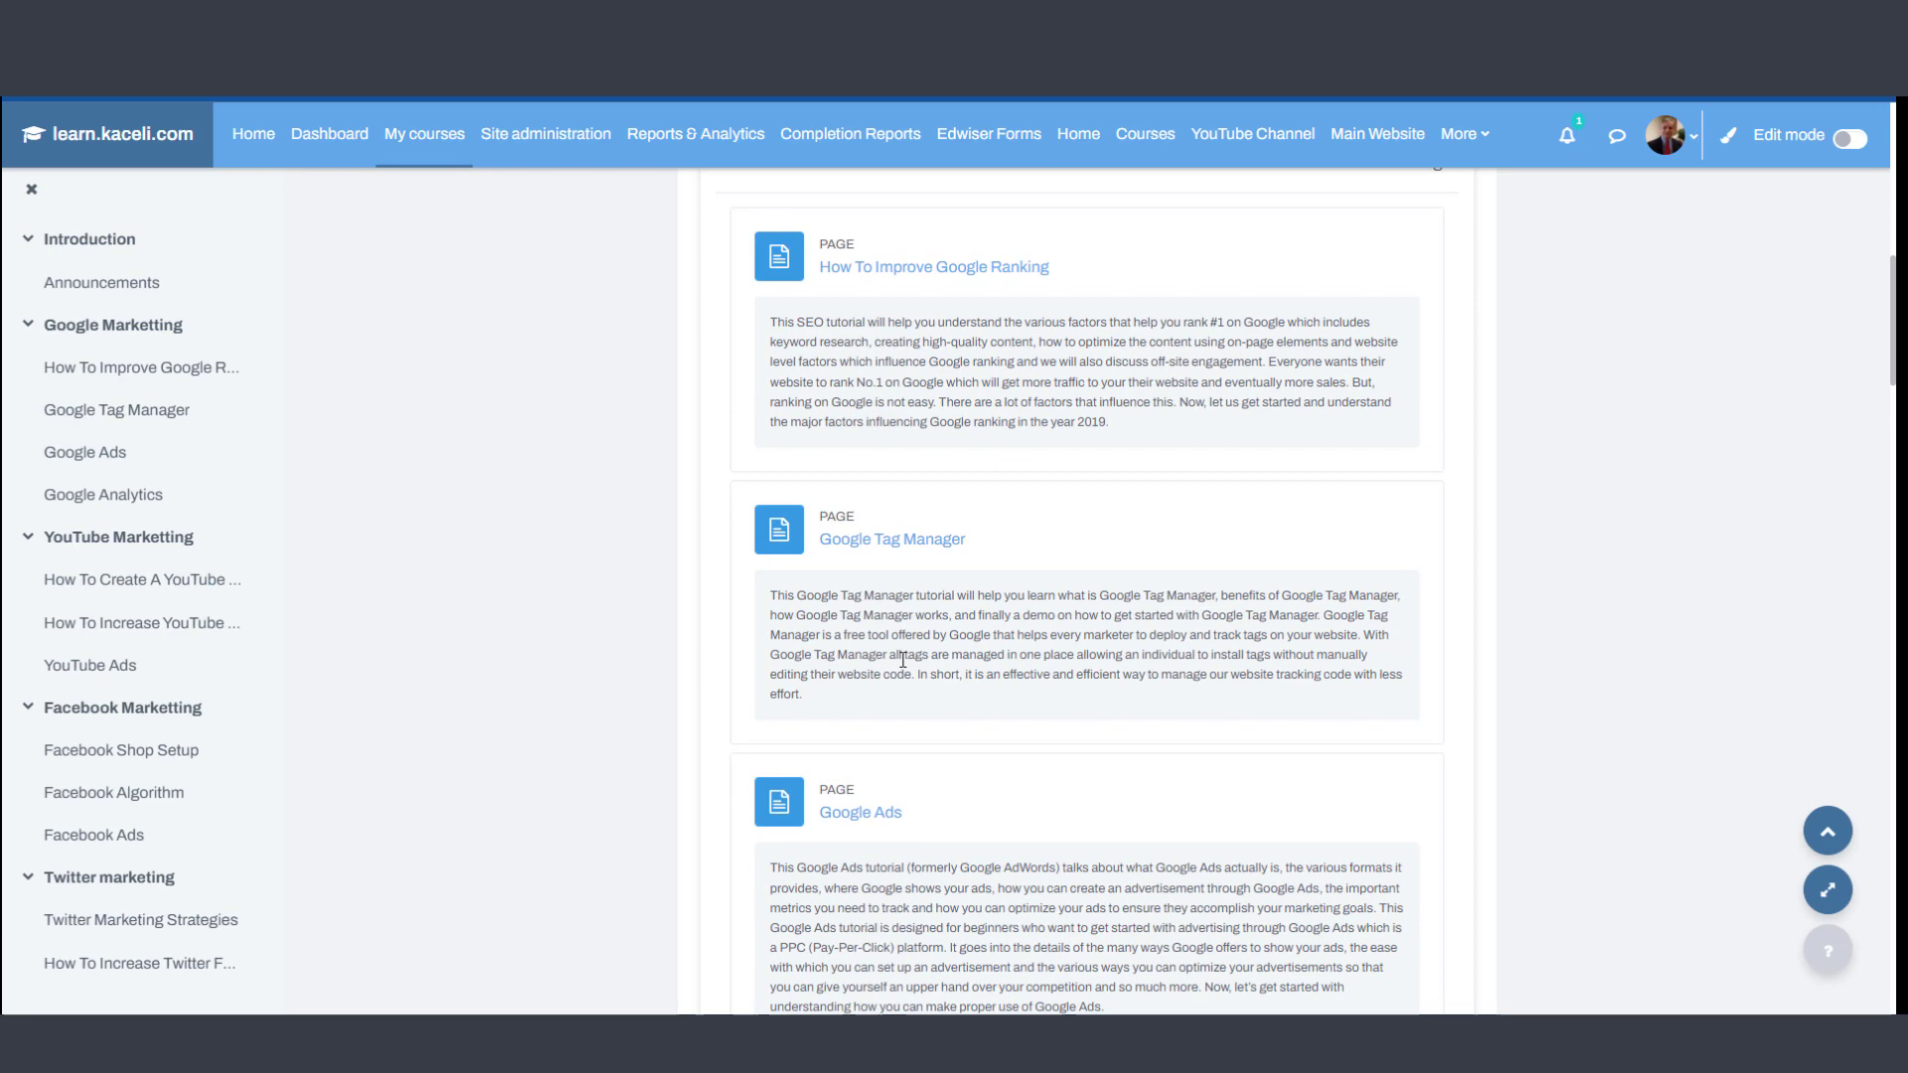
pyautogui.scroll(-2, 914, 651)
pyautogui.scroll(-2, 907, 666)
pyautogui.scroll(-1, 897, 683)
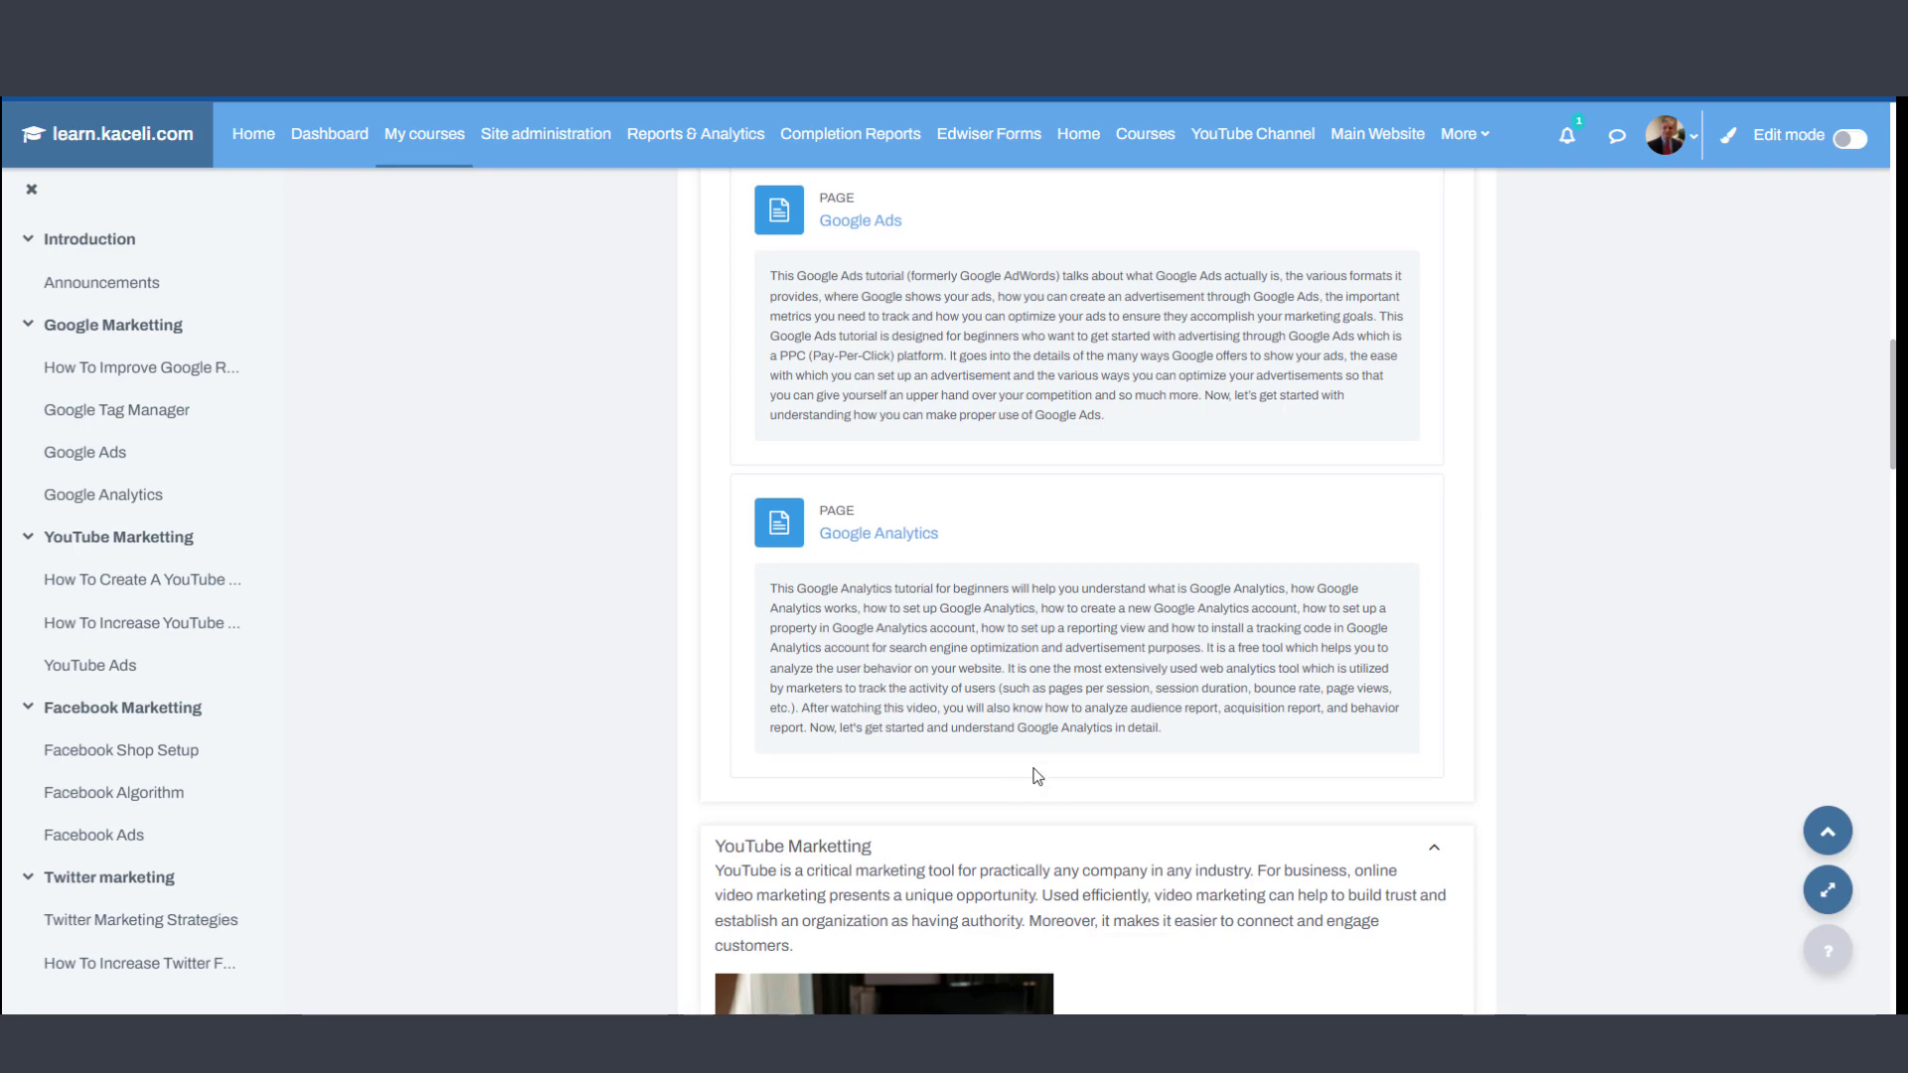
pyautogui.scroll(-1, 1037, 776)
pyautogui.scroll(-3, 900, 736)
pyautogui.scroll(-4, 900, 735)
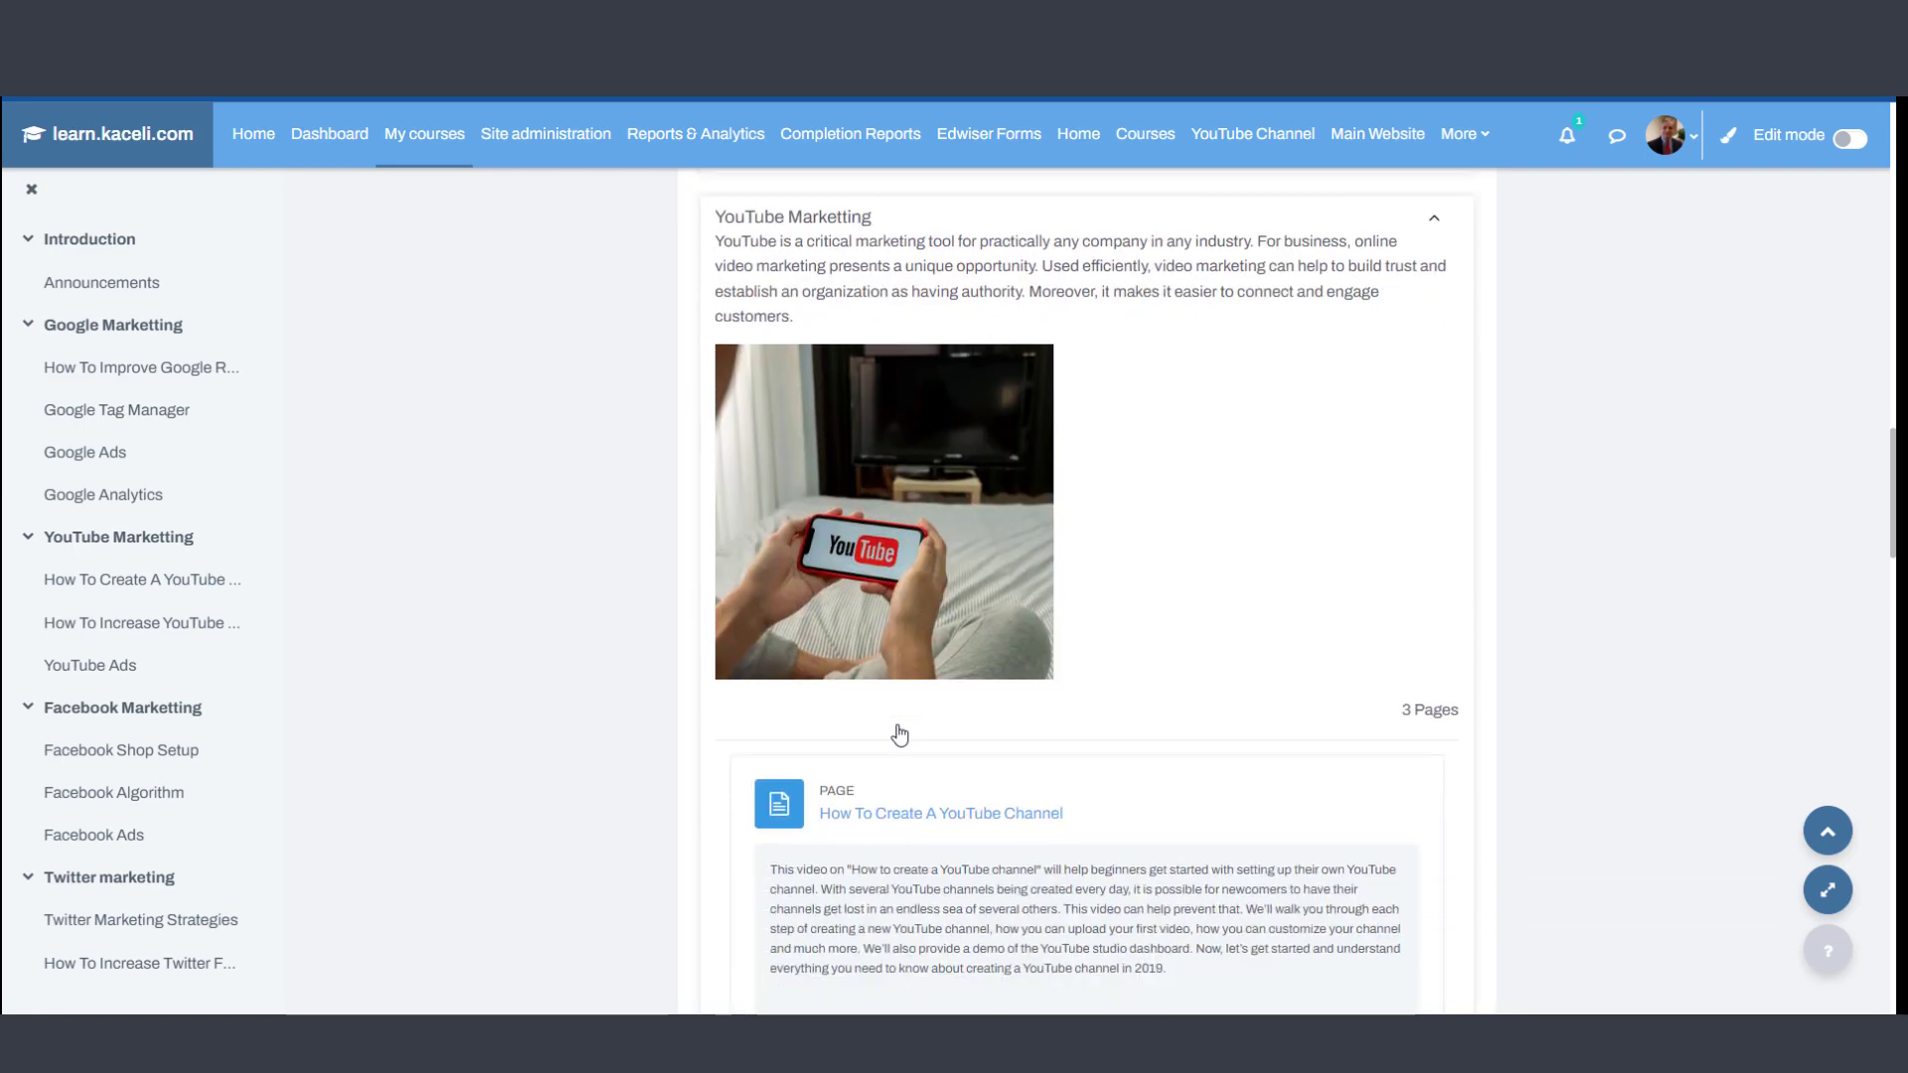
pyautogui.scroll(-2, 899, 732)
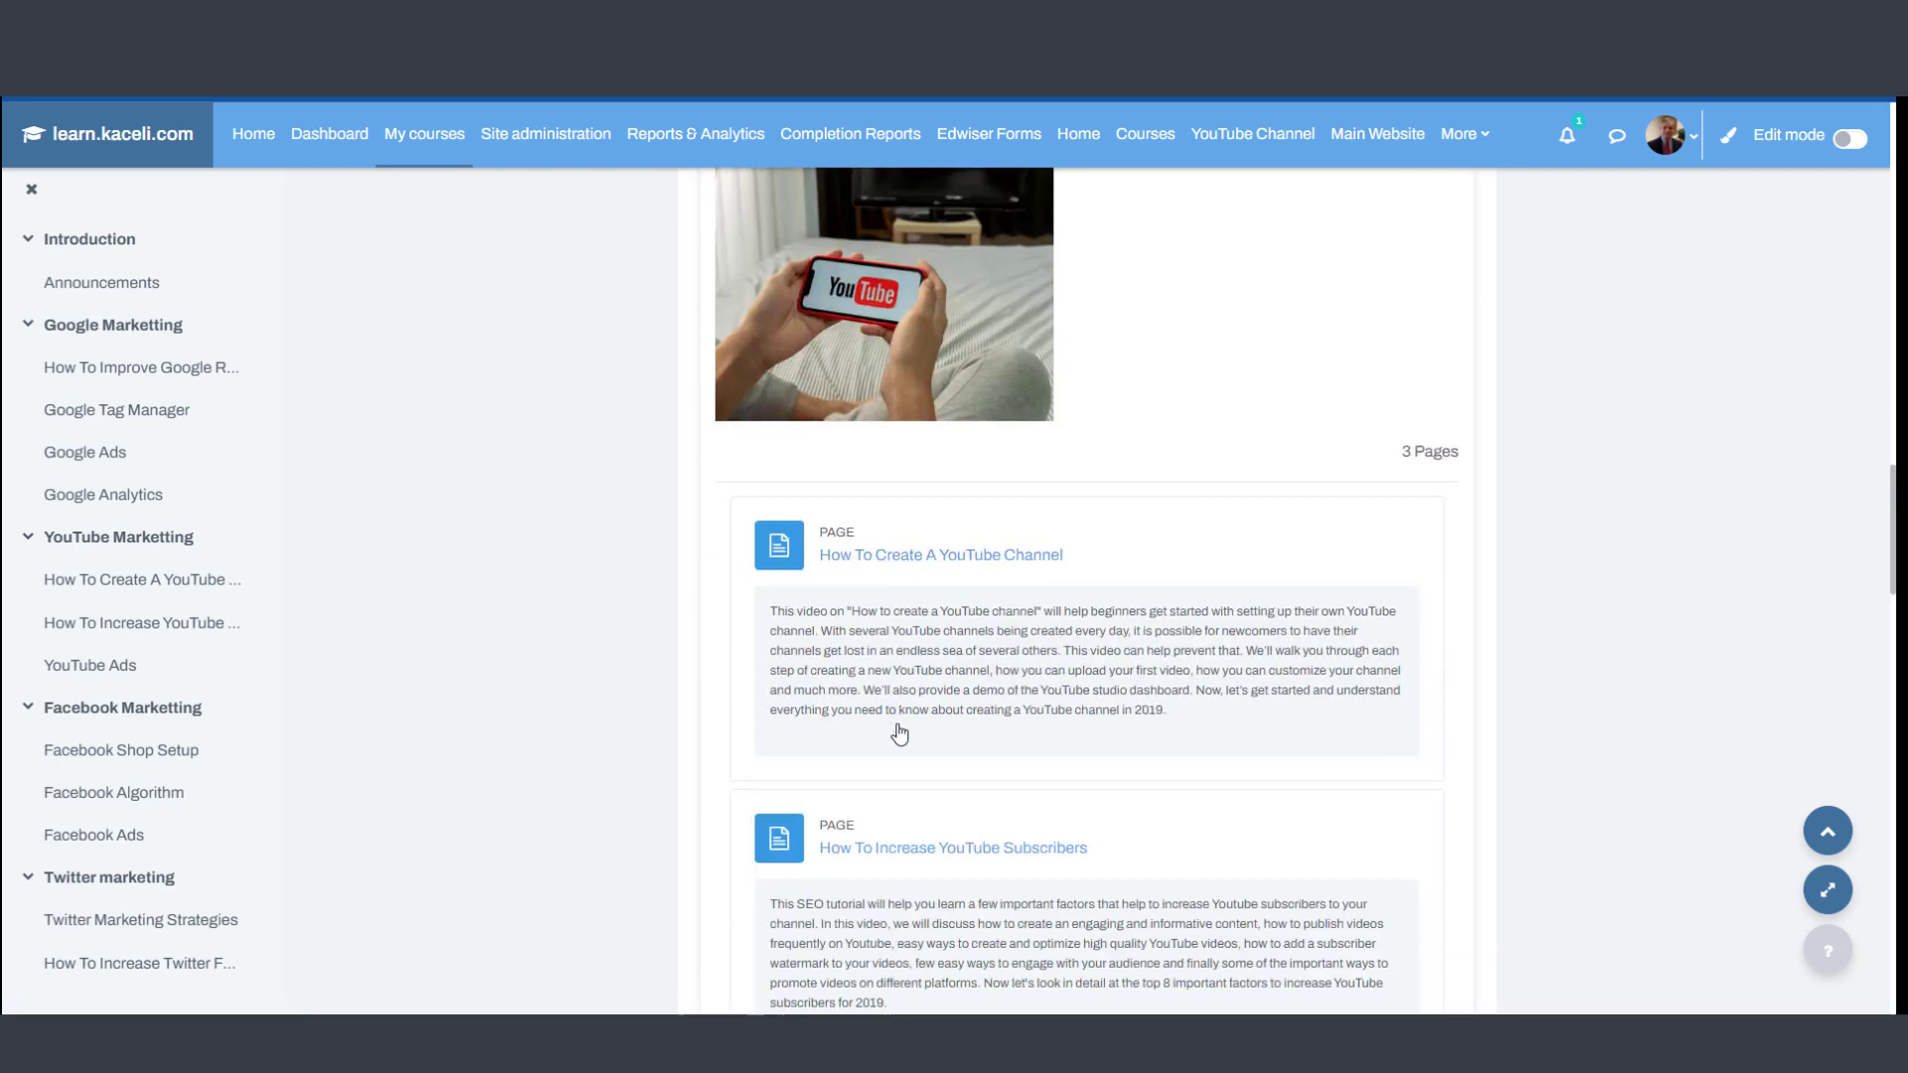
pyautogui.scroll(5, 1193, 569)
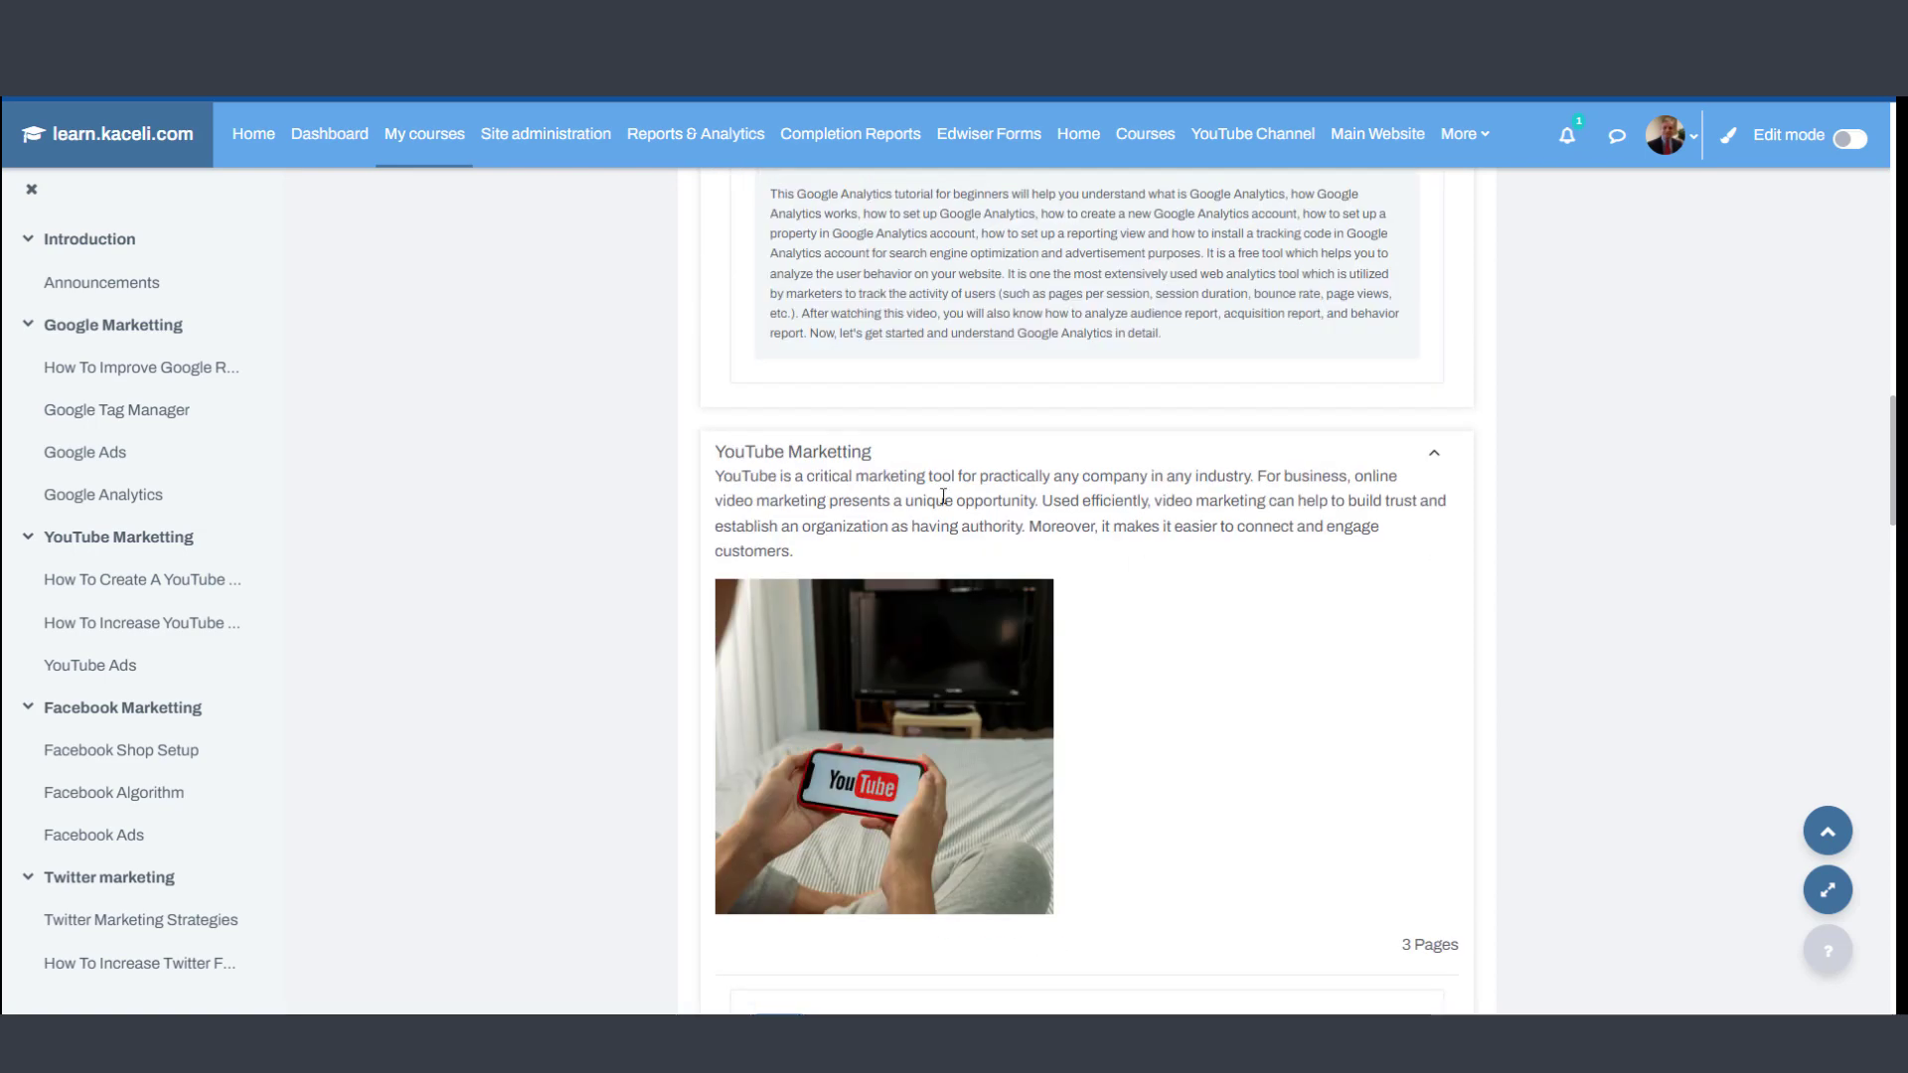
pyautogui.scroll(-3, 1261, 721)
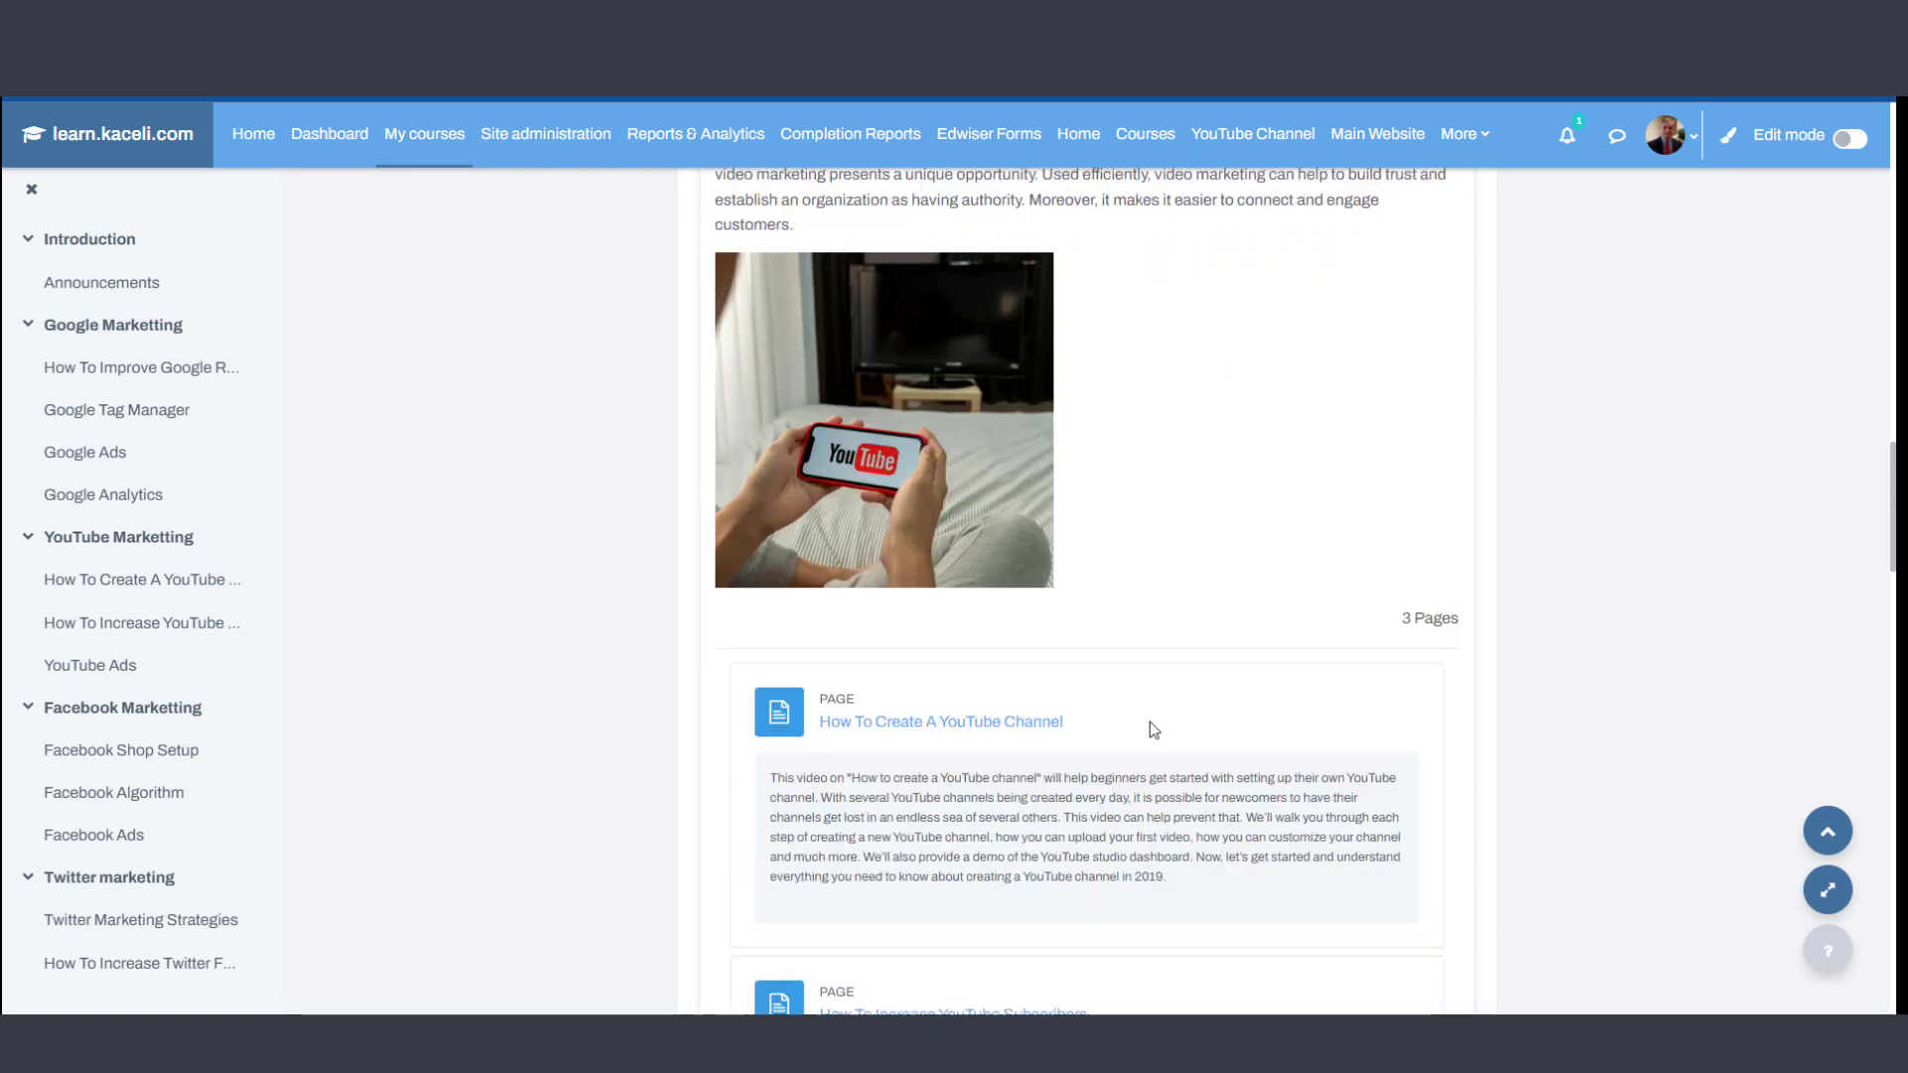
pyautogui.scroll(-8, 1149, 731)
pyautogui.scroll(-5, 1113, 696)
pyautogui.scroll(-4, 1073, 655)
pyautogui.scroll(4, 1044, 621)
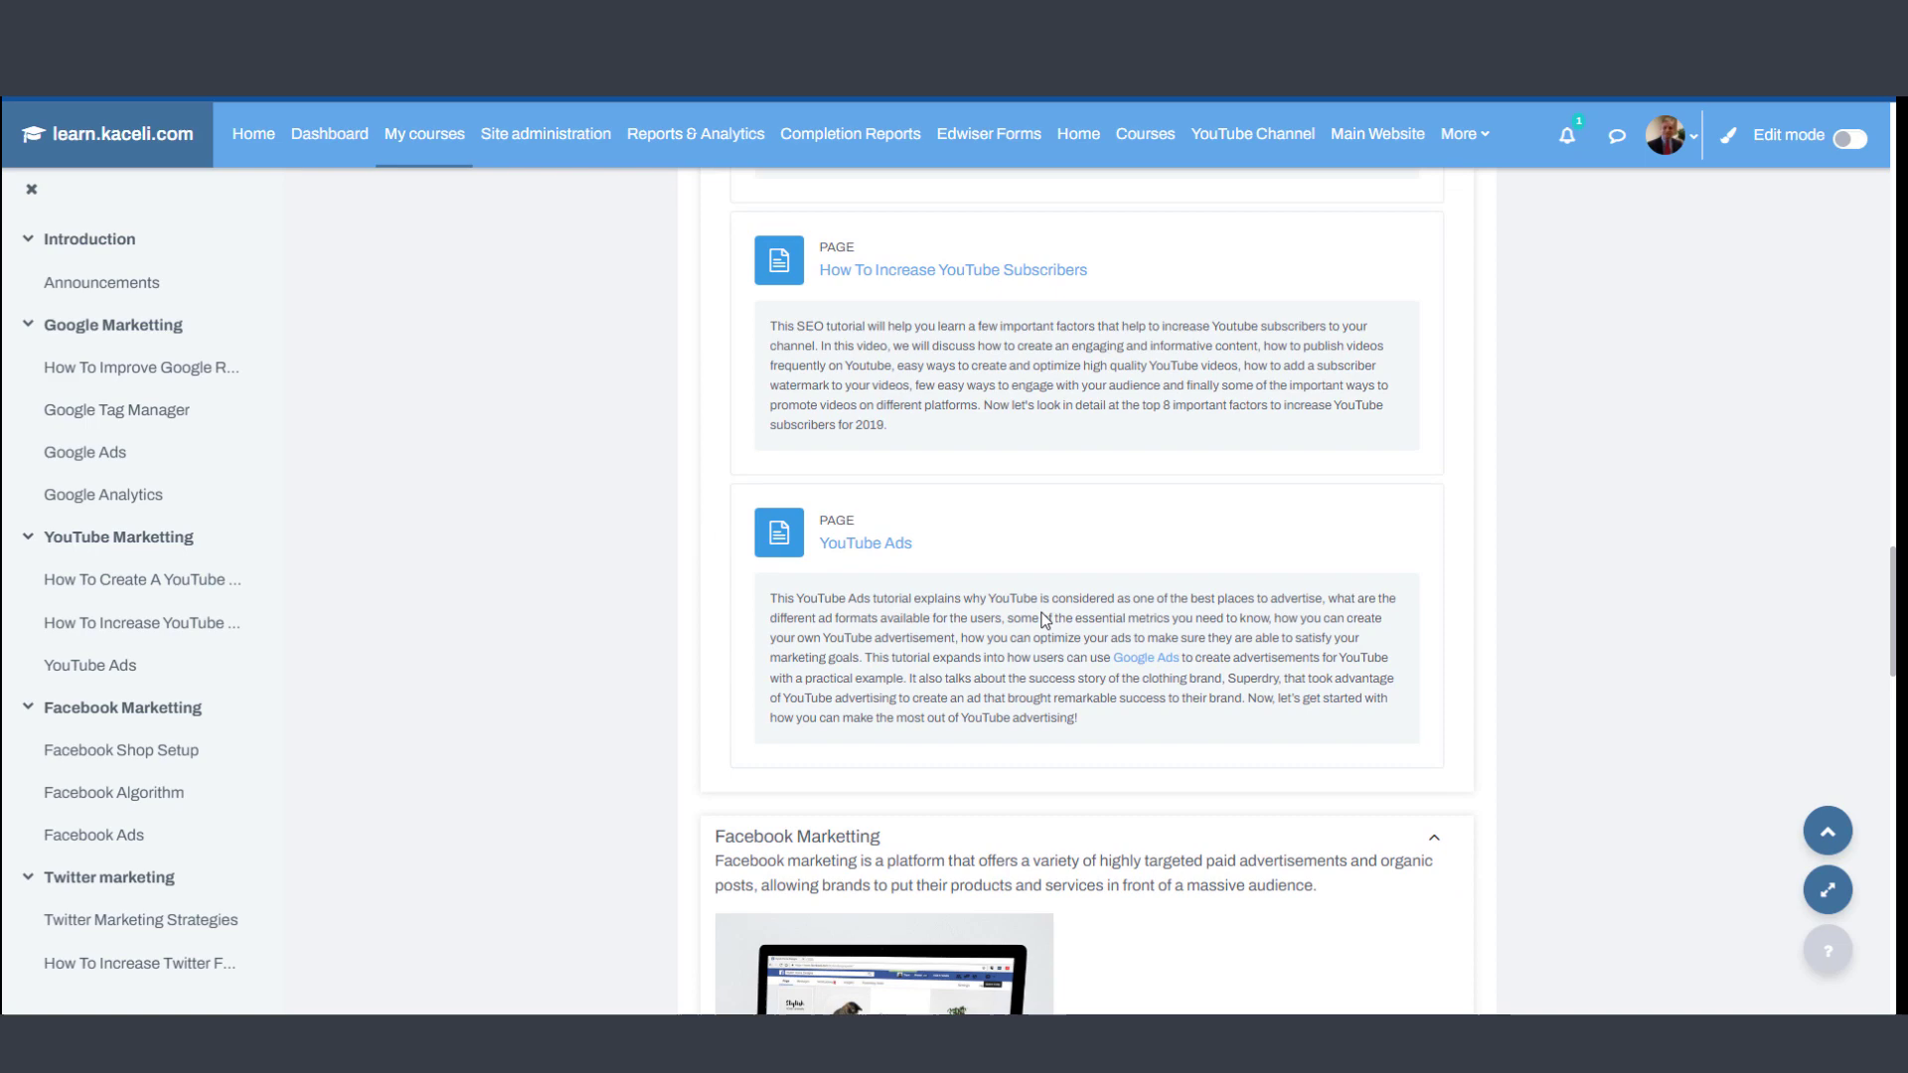
pyautogui.scroll(5, 1044, 620)
pyautogui.scroll(5, 994, 636)
pyautogui.scroll(4, 934, 651)
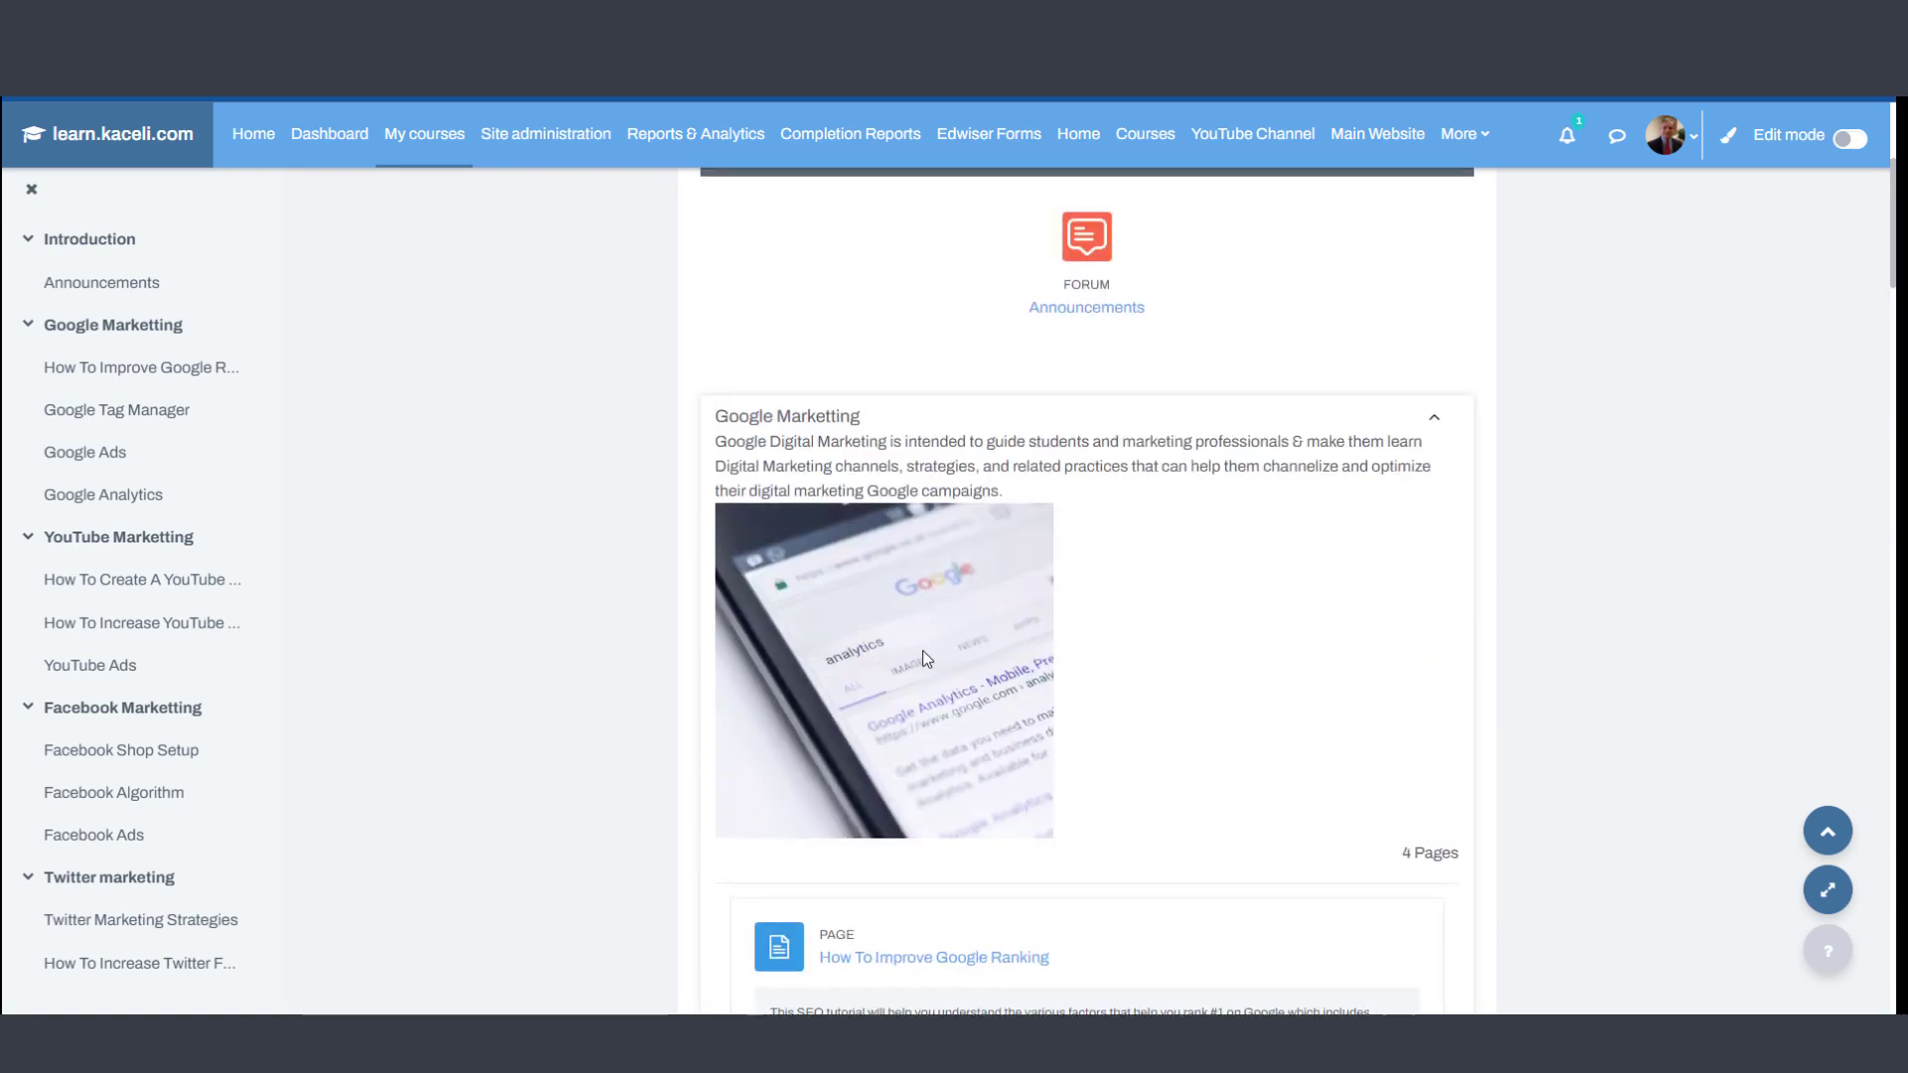
pyautogui.scroll(5, 1028, 628)
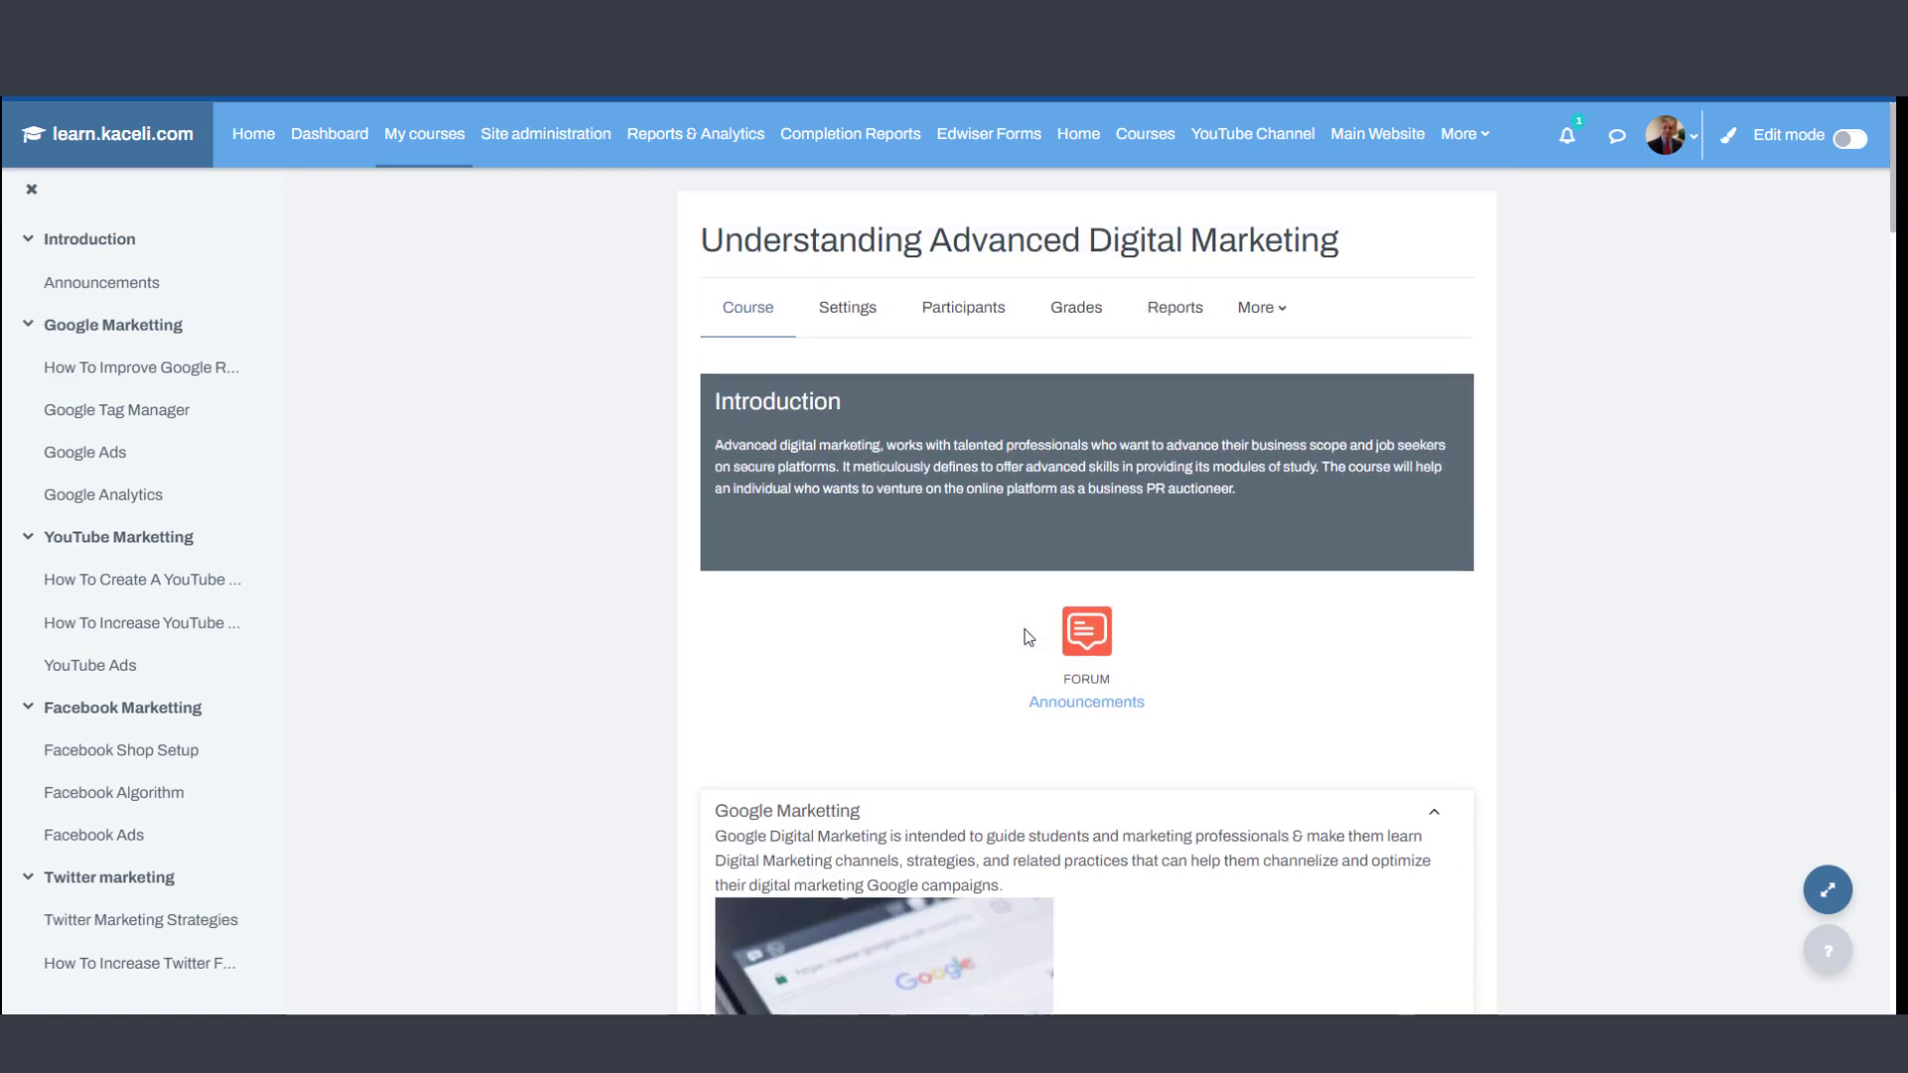
# - Scroll down the course's edit settings form toward Course format
pyautogui.click(850, 308)
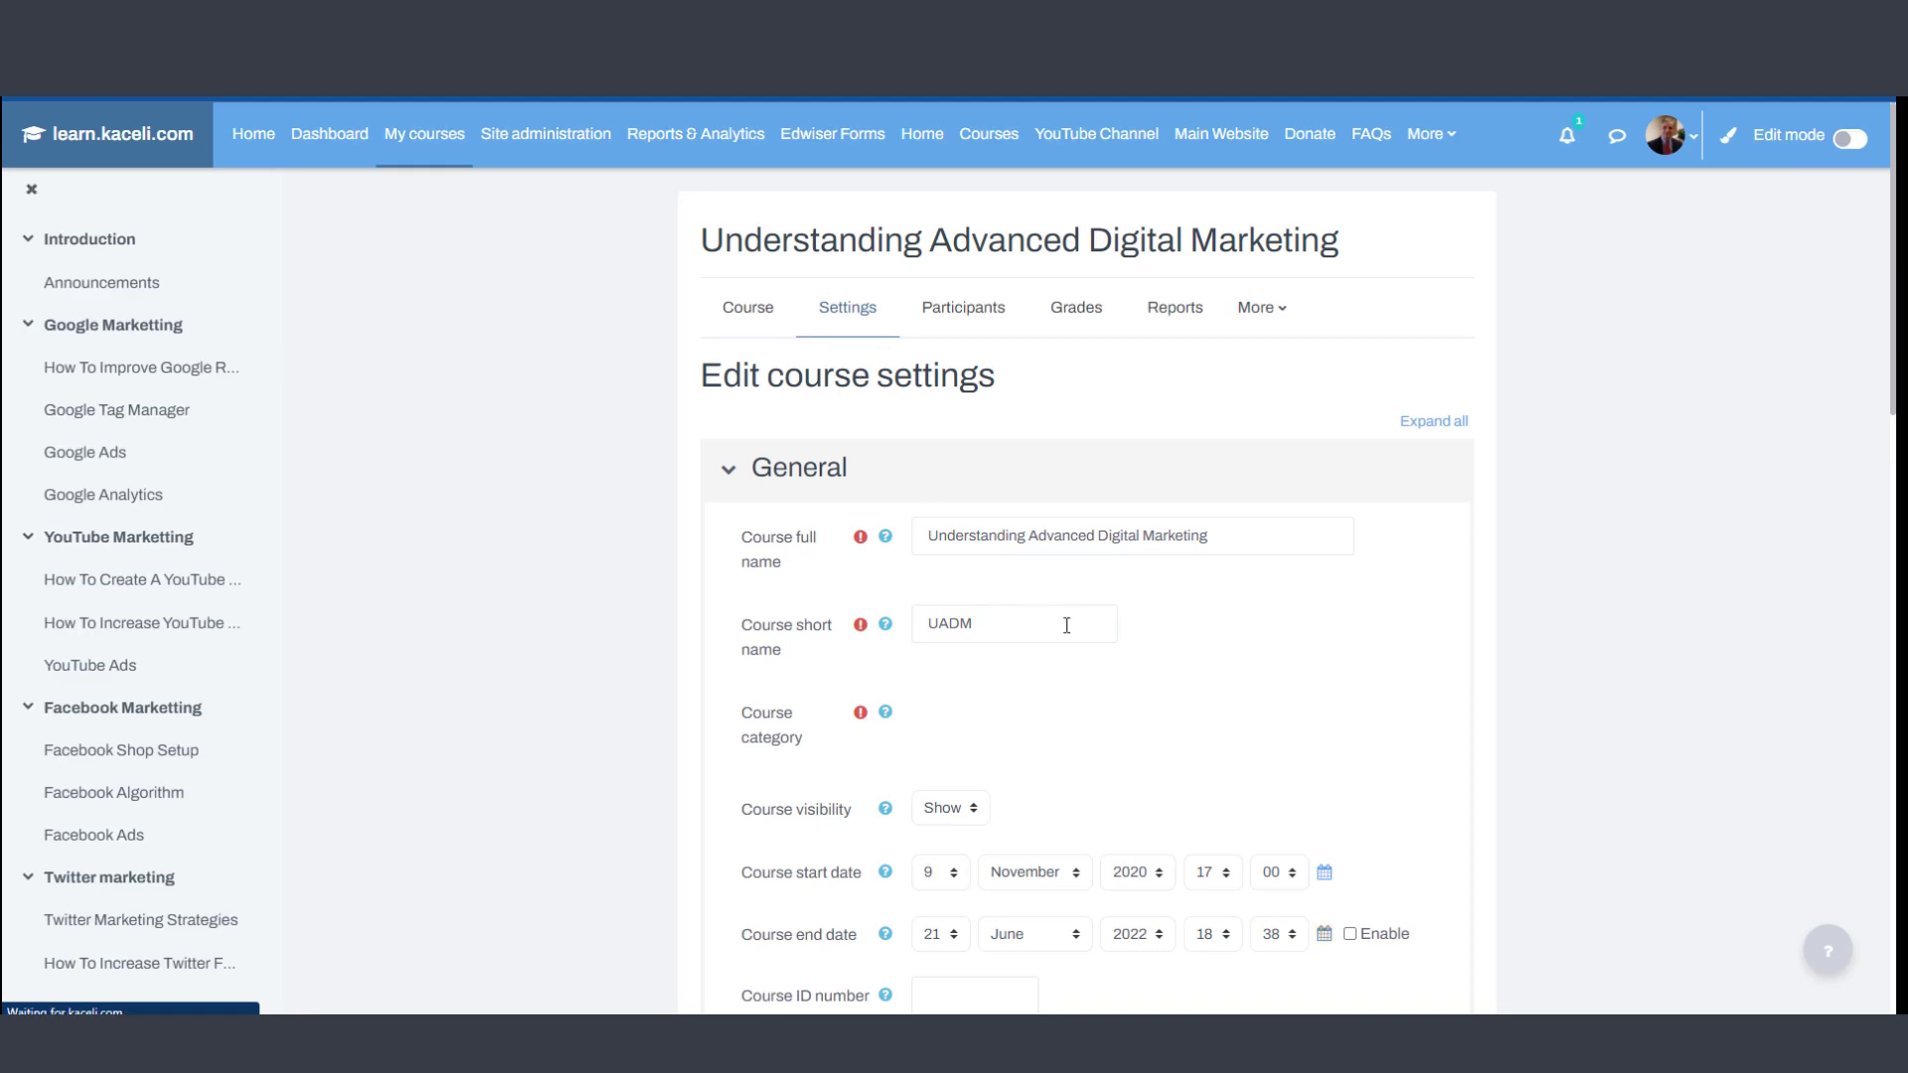
pyautogui.scroll(-2, 1112, 672)
pyautogui.scroll(-2, 1112, 672)
pyautogui.scroll(-5, 974, 705)
pyautogui.scroll(-4, 839, 742)
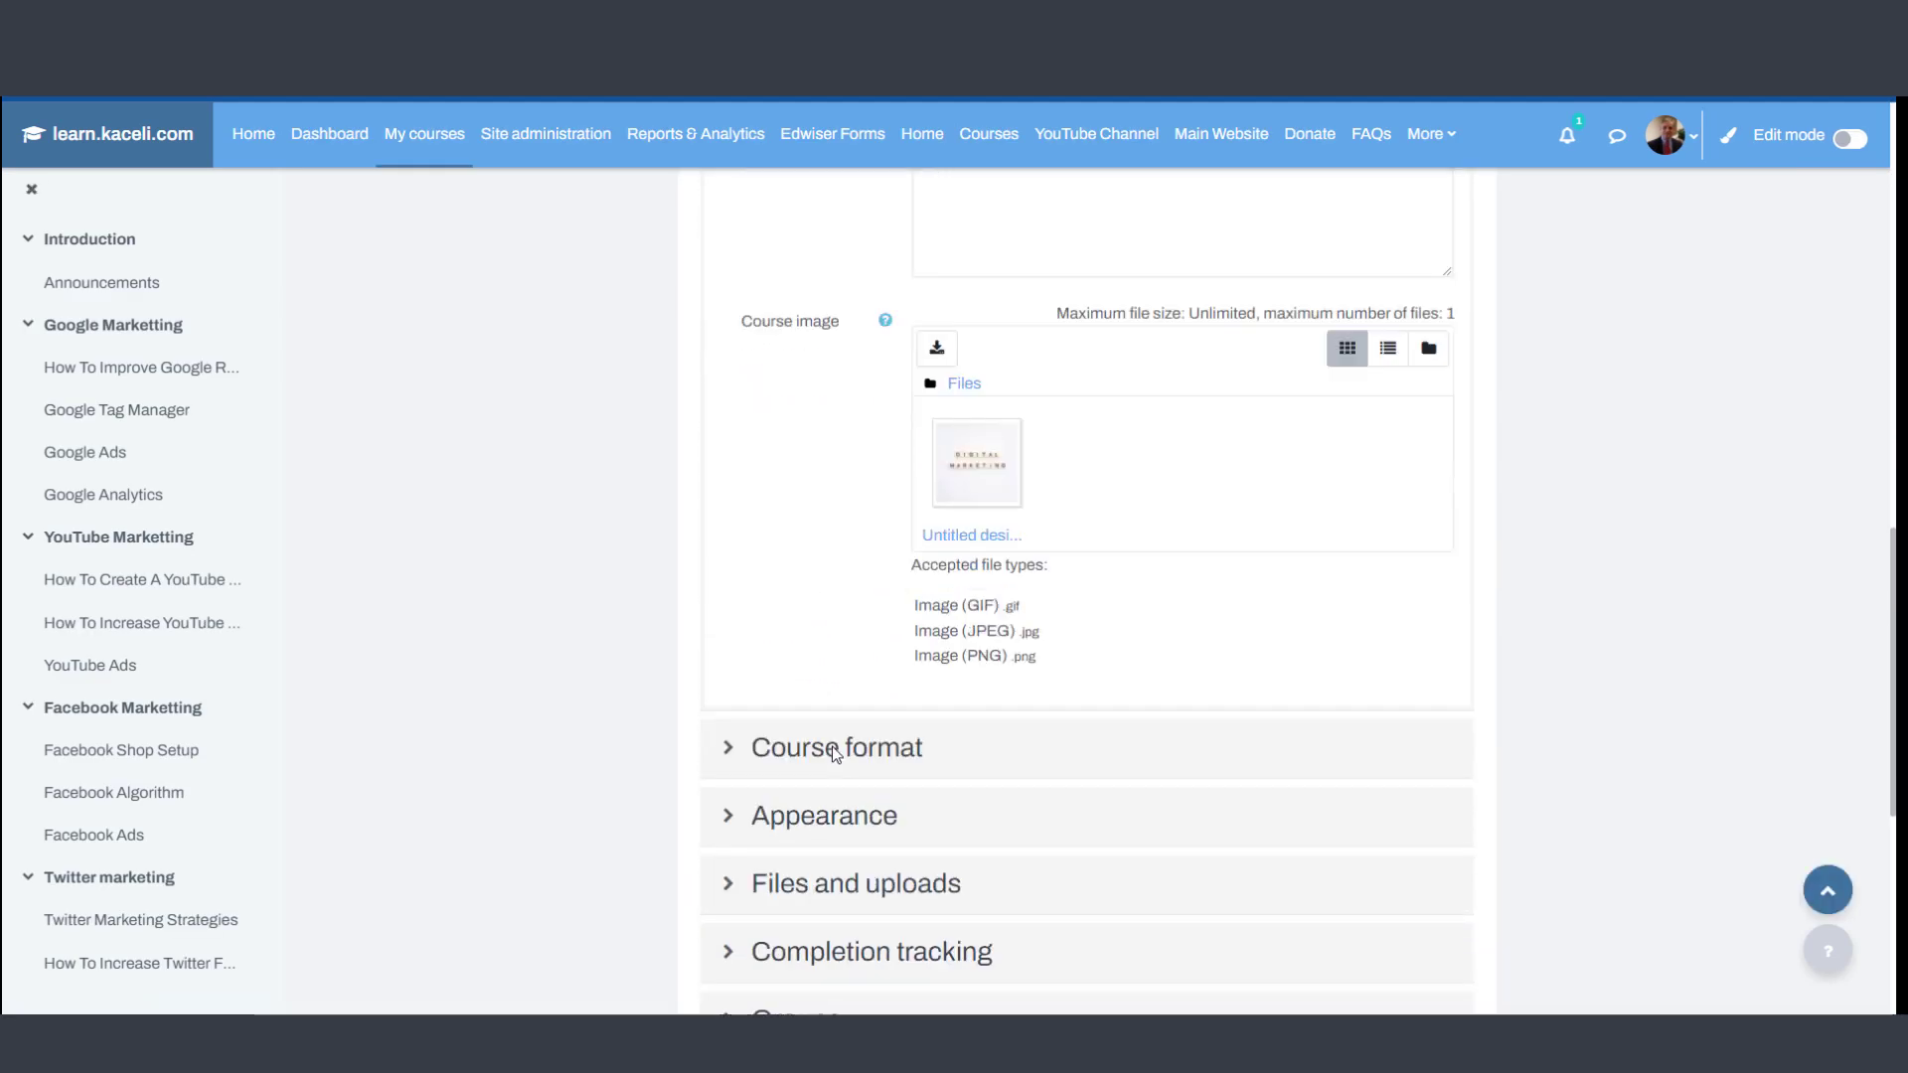
pyautogui.scroll(-3, 832, 748)
# - Go to the Microsoft Access course home and open its block drawer showing Completion Progress
pyautogui.click(833, 445)
pyautogui.scroll(-5, 845, 597)
pyautogui.click(978, 688)
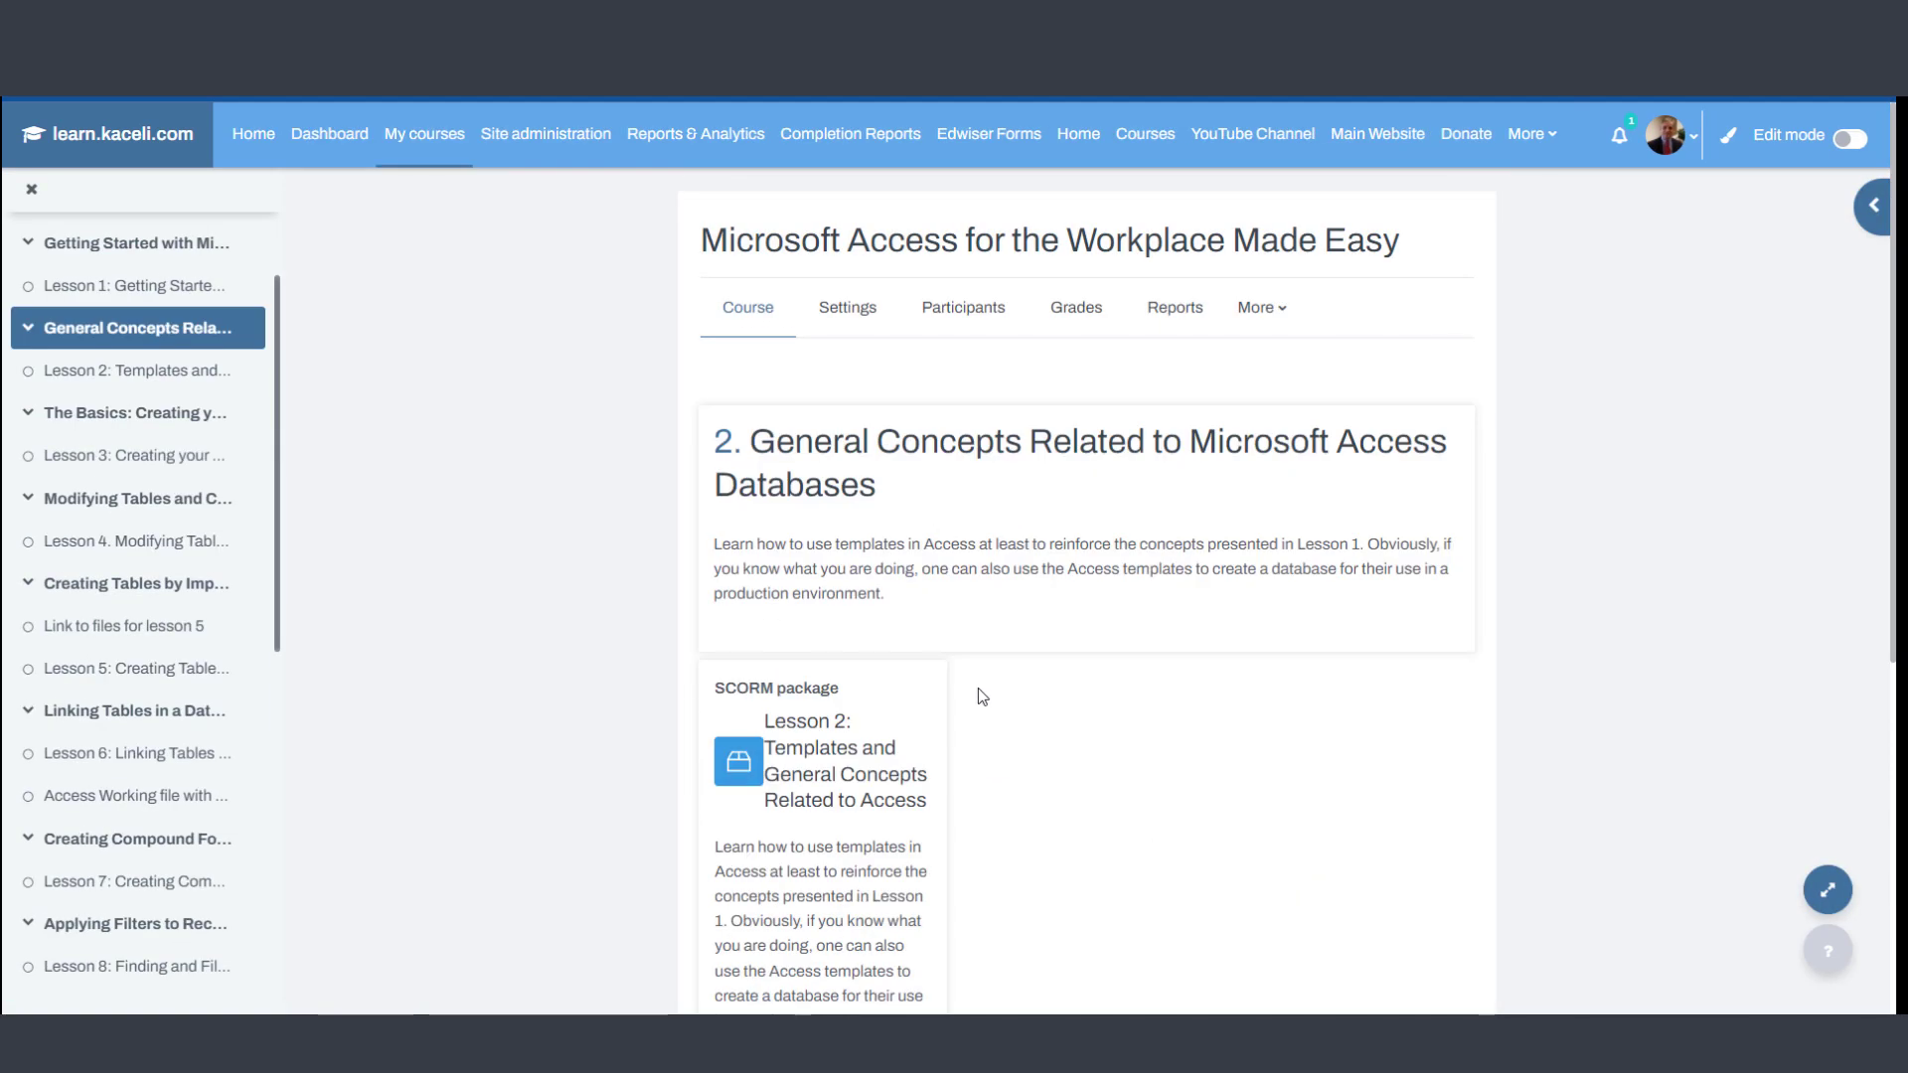
pyautogui.click(767, 320)
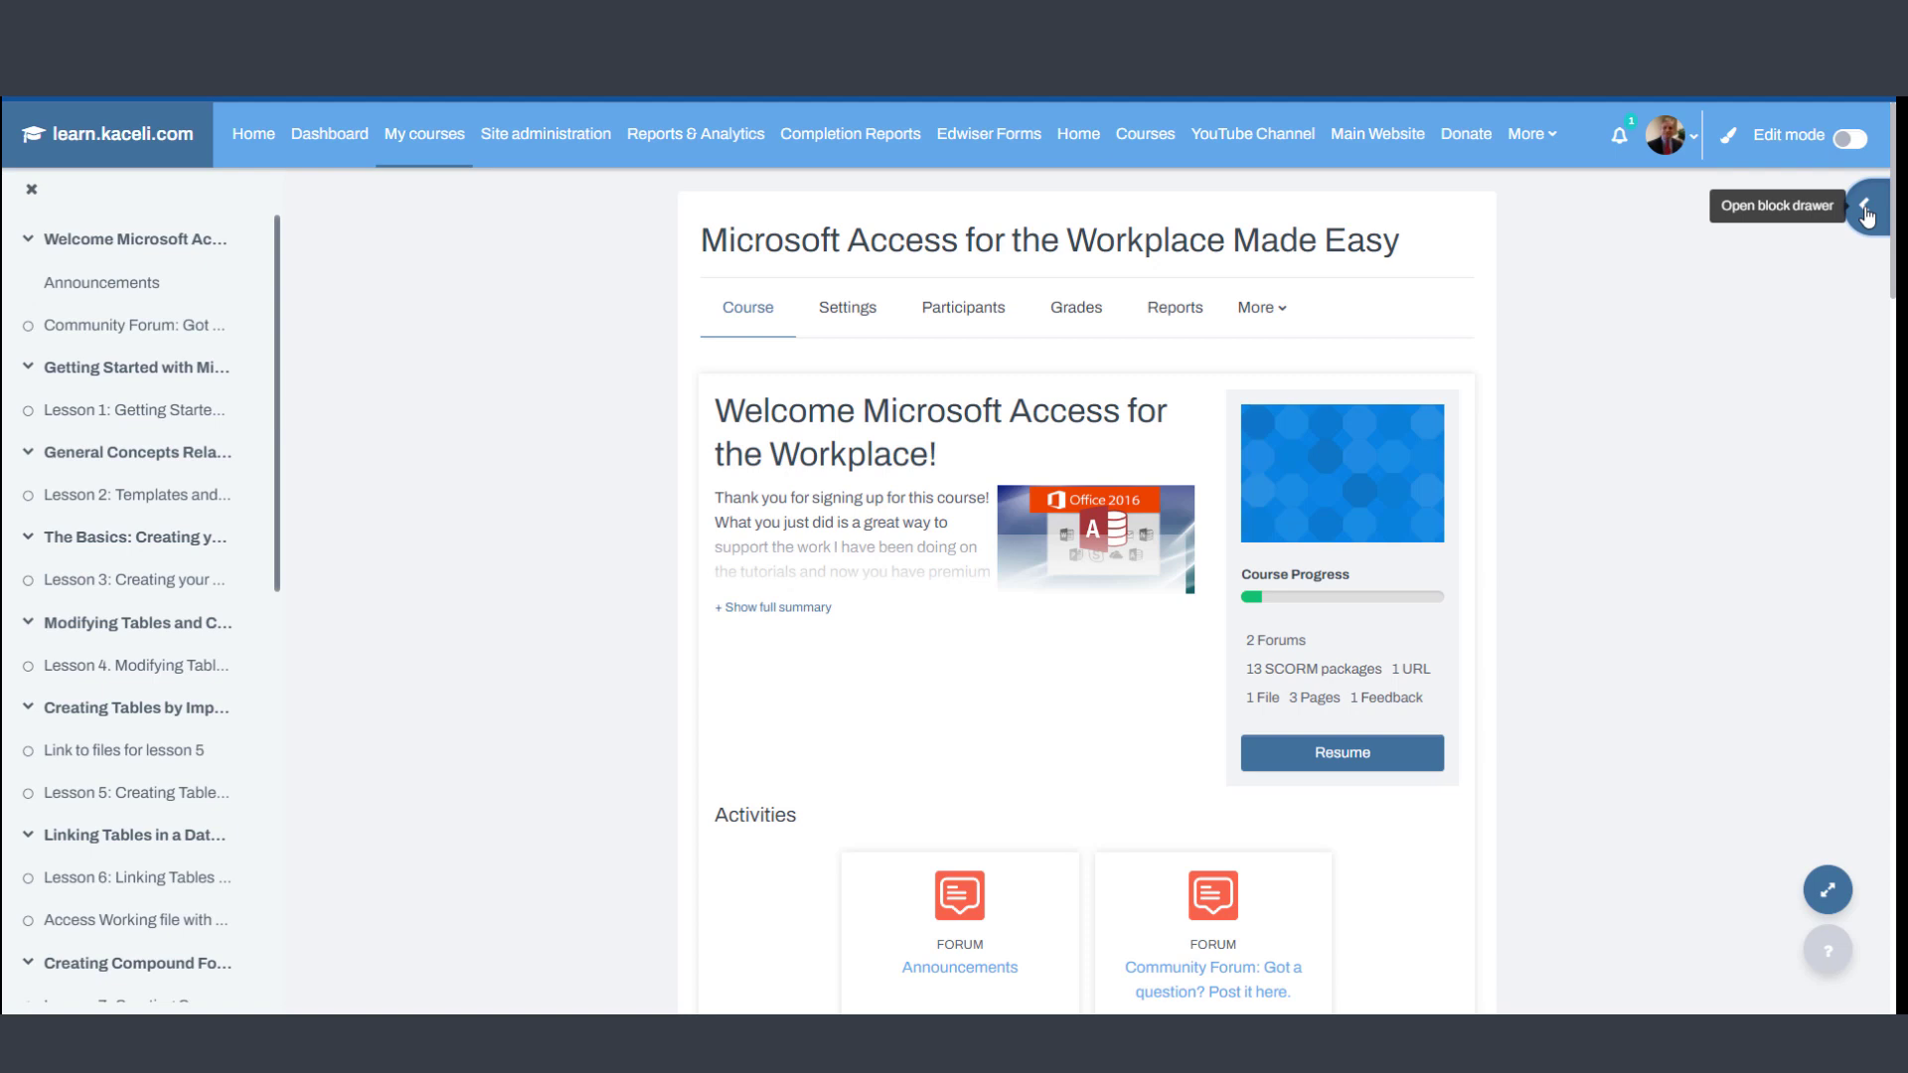
pyautogui.click(1867, 212)
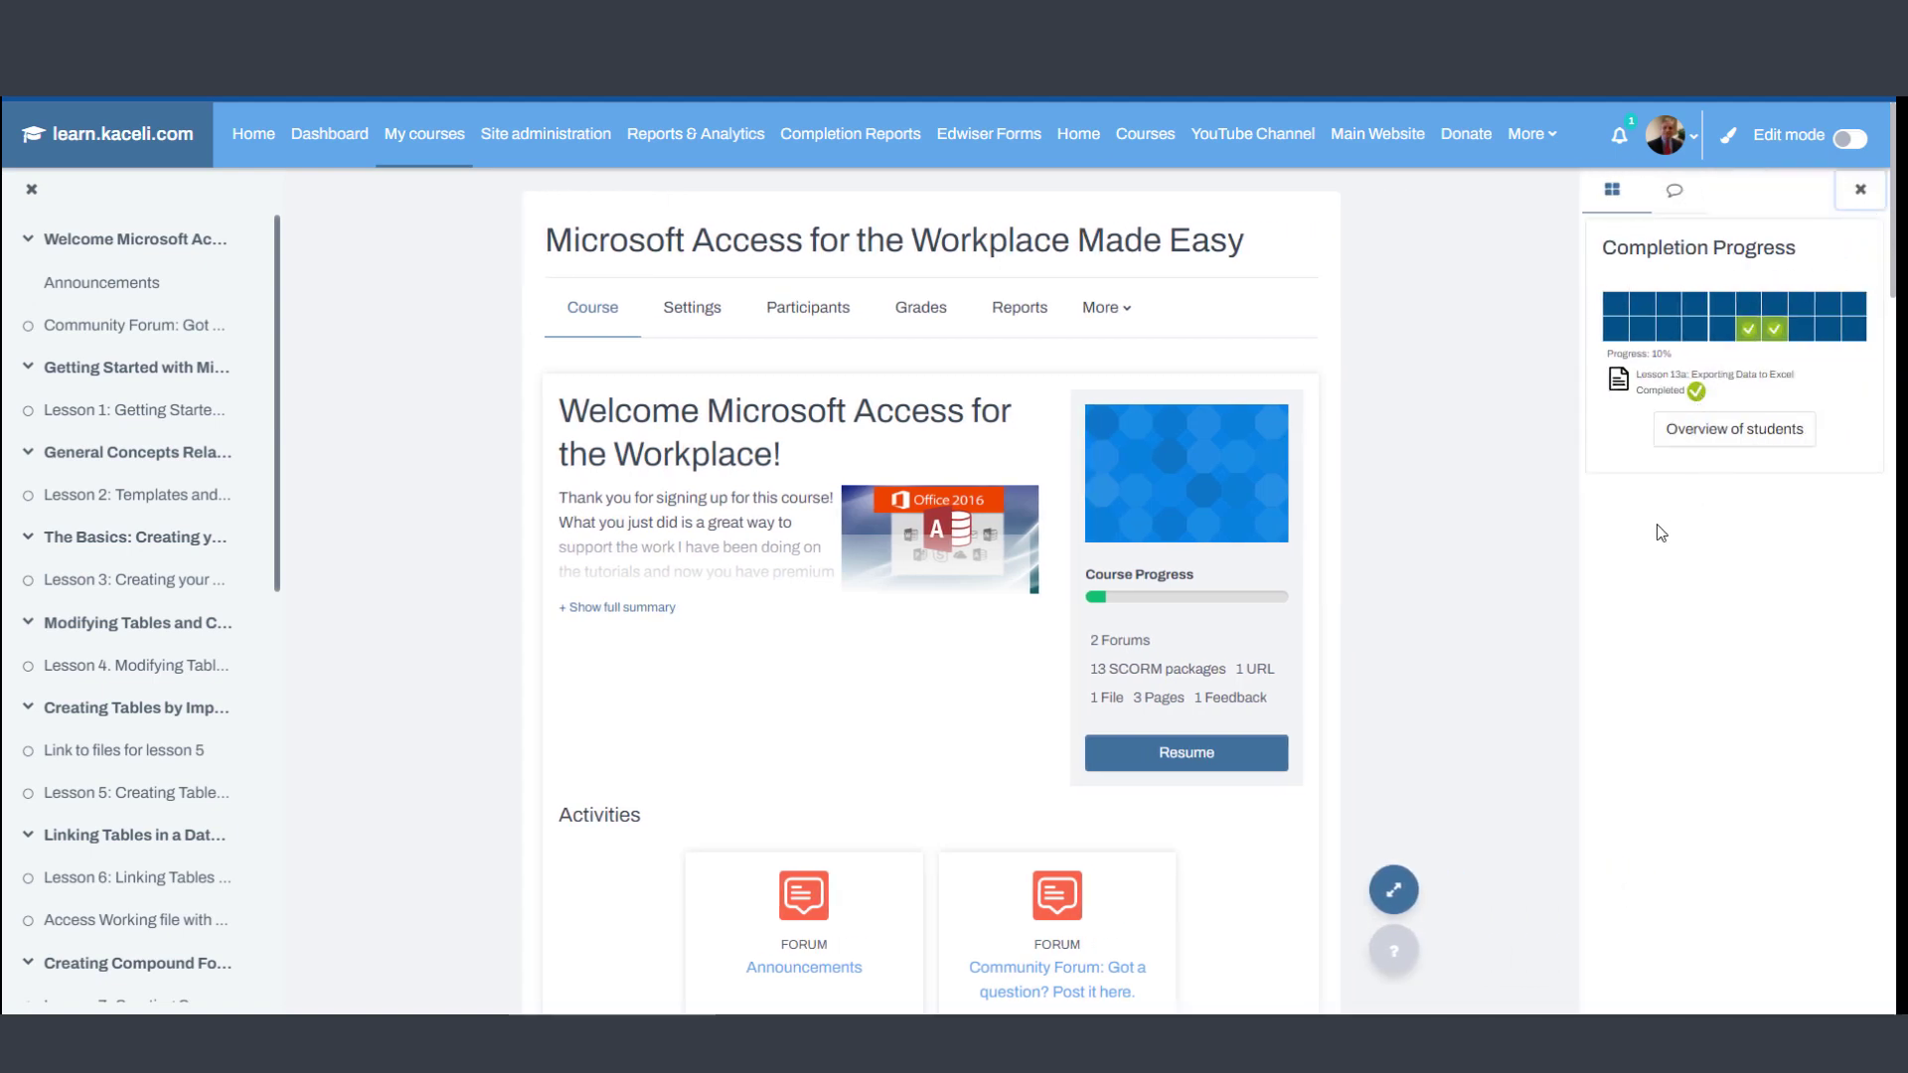
pyautogui.moveTo(1749, 328)
pyautogui.click(1862, 198)
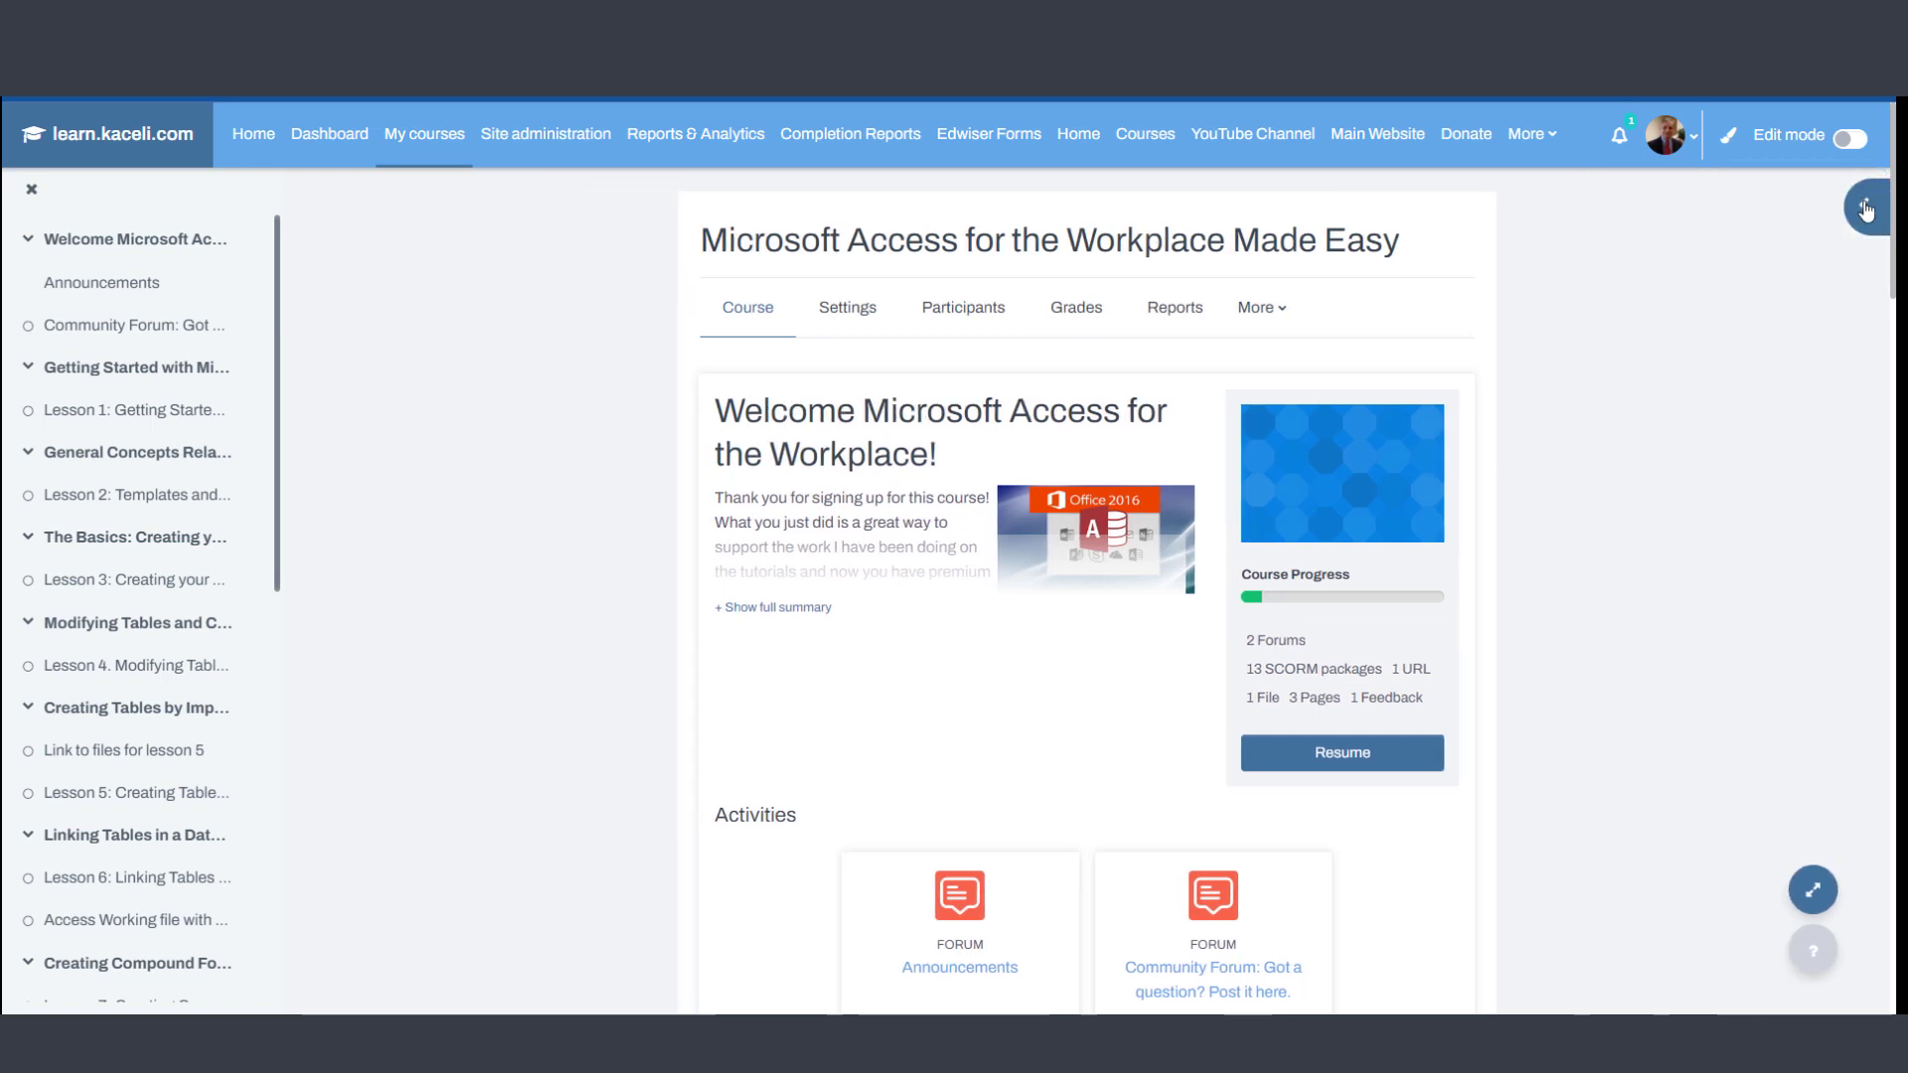
pyautogui.click(1865, 209)
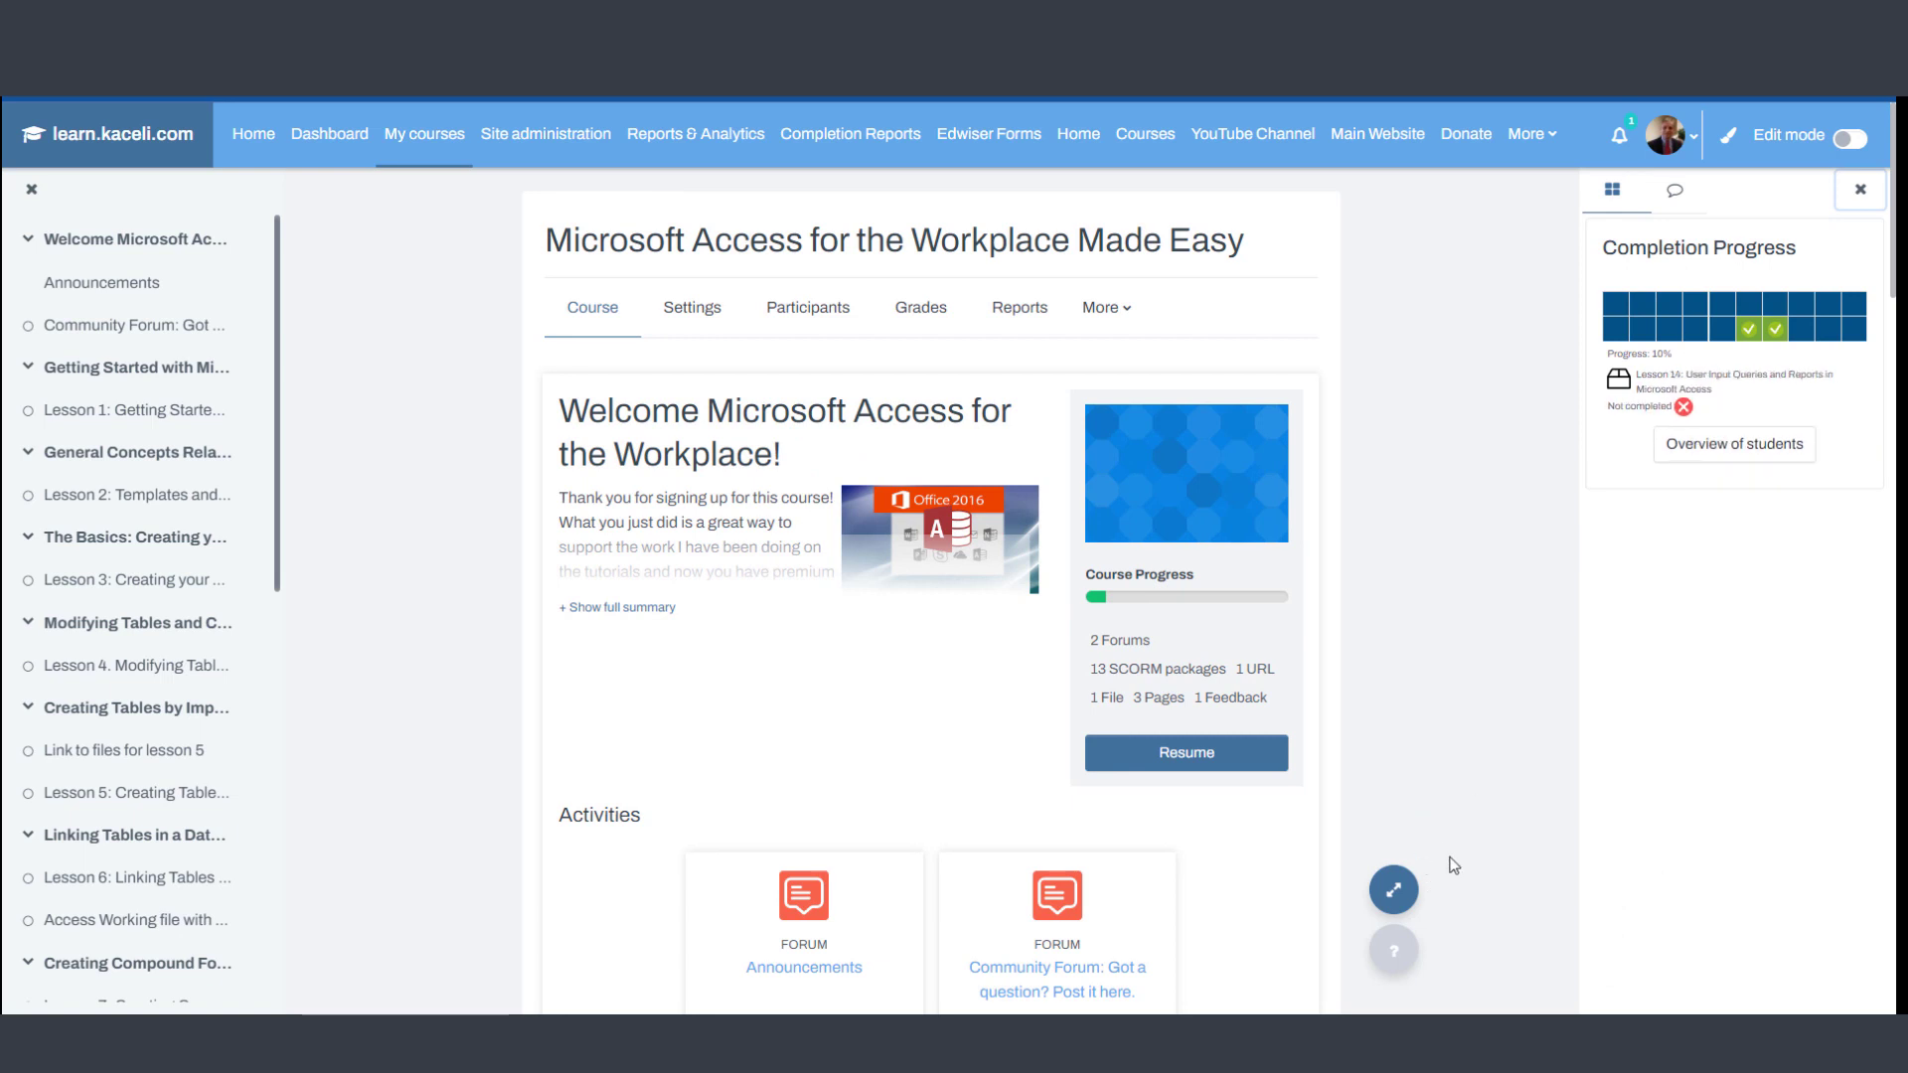
# - With editing on, update Features Layout 3 from the Add a block library, then close the library
pyautogui.click(1855, 143)
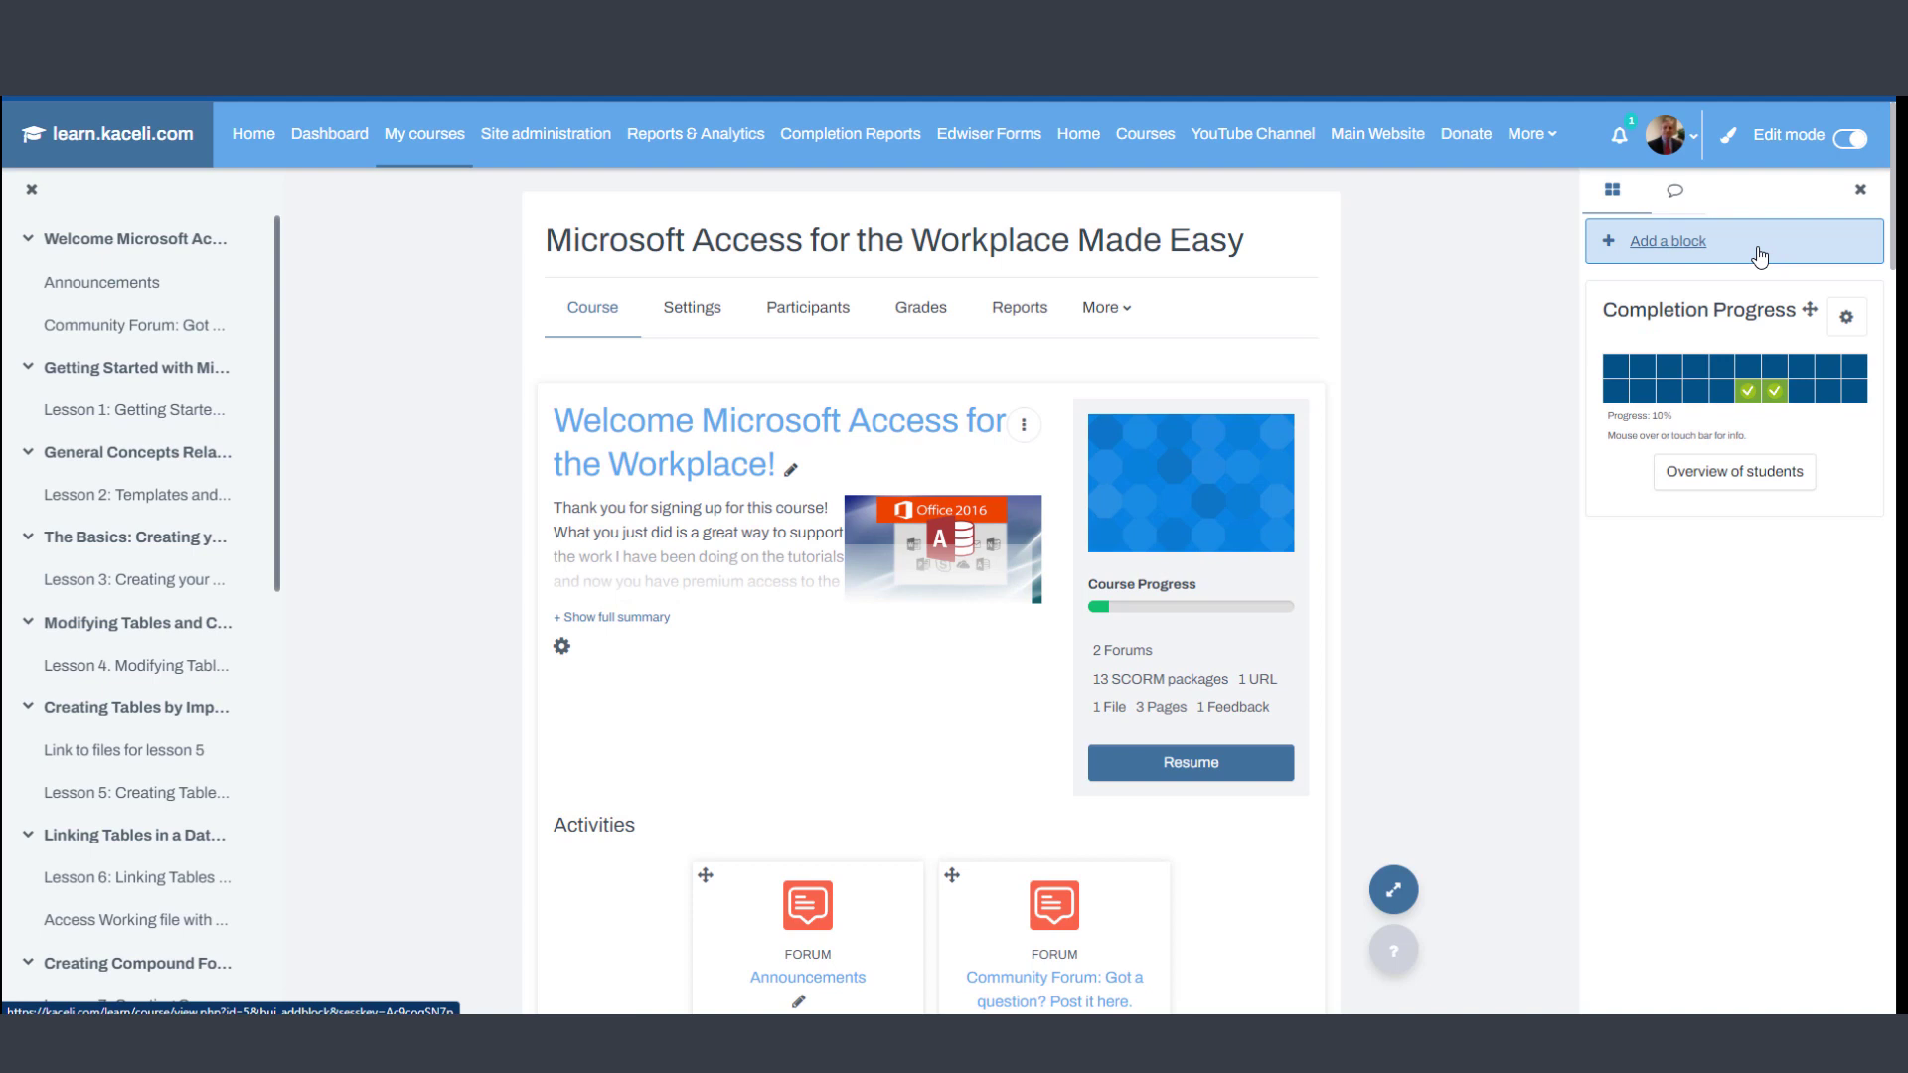
pyautogui.click(1757, 253)
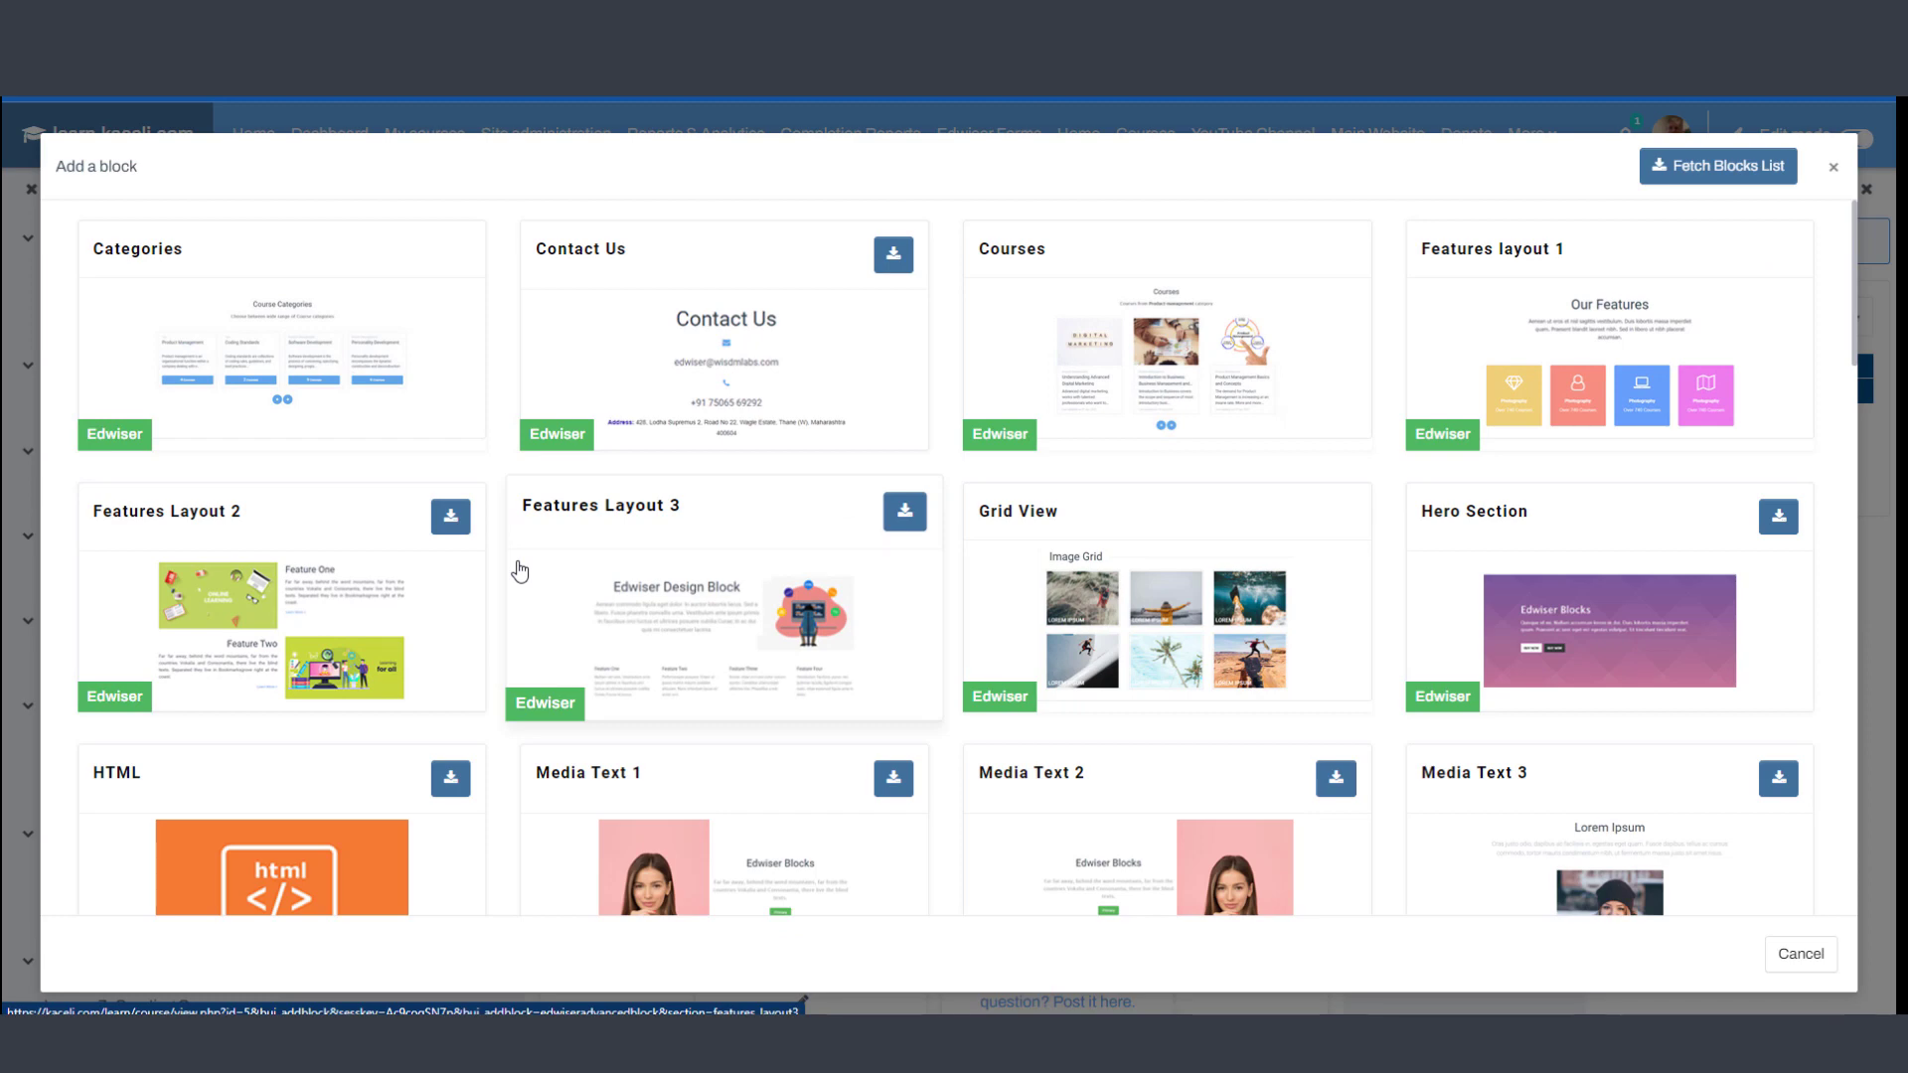
pyautogui.scroll(-3, 1358, 596)
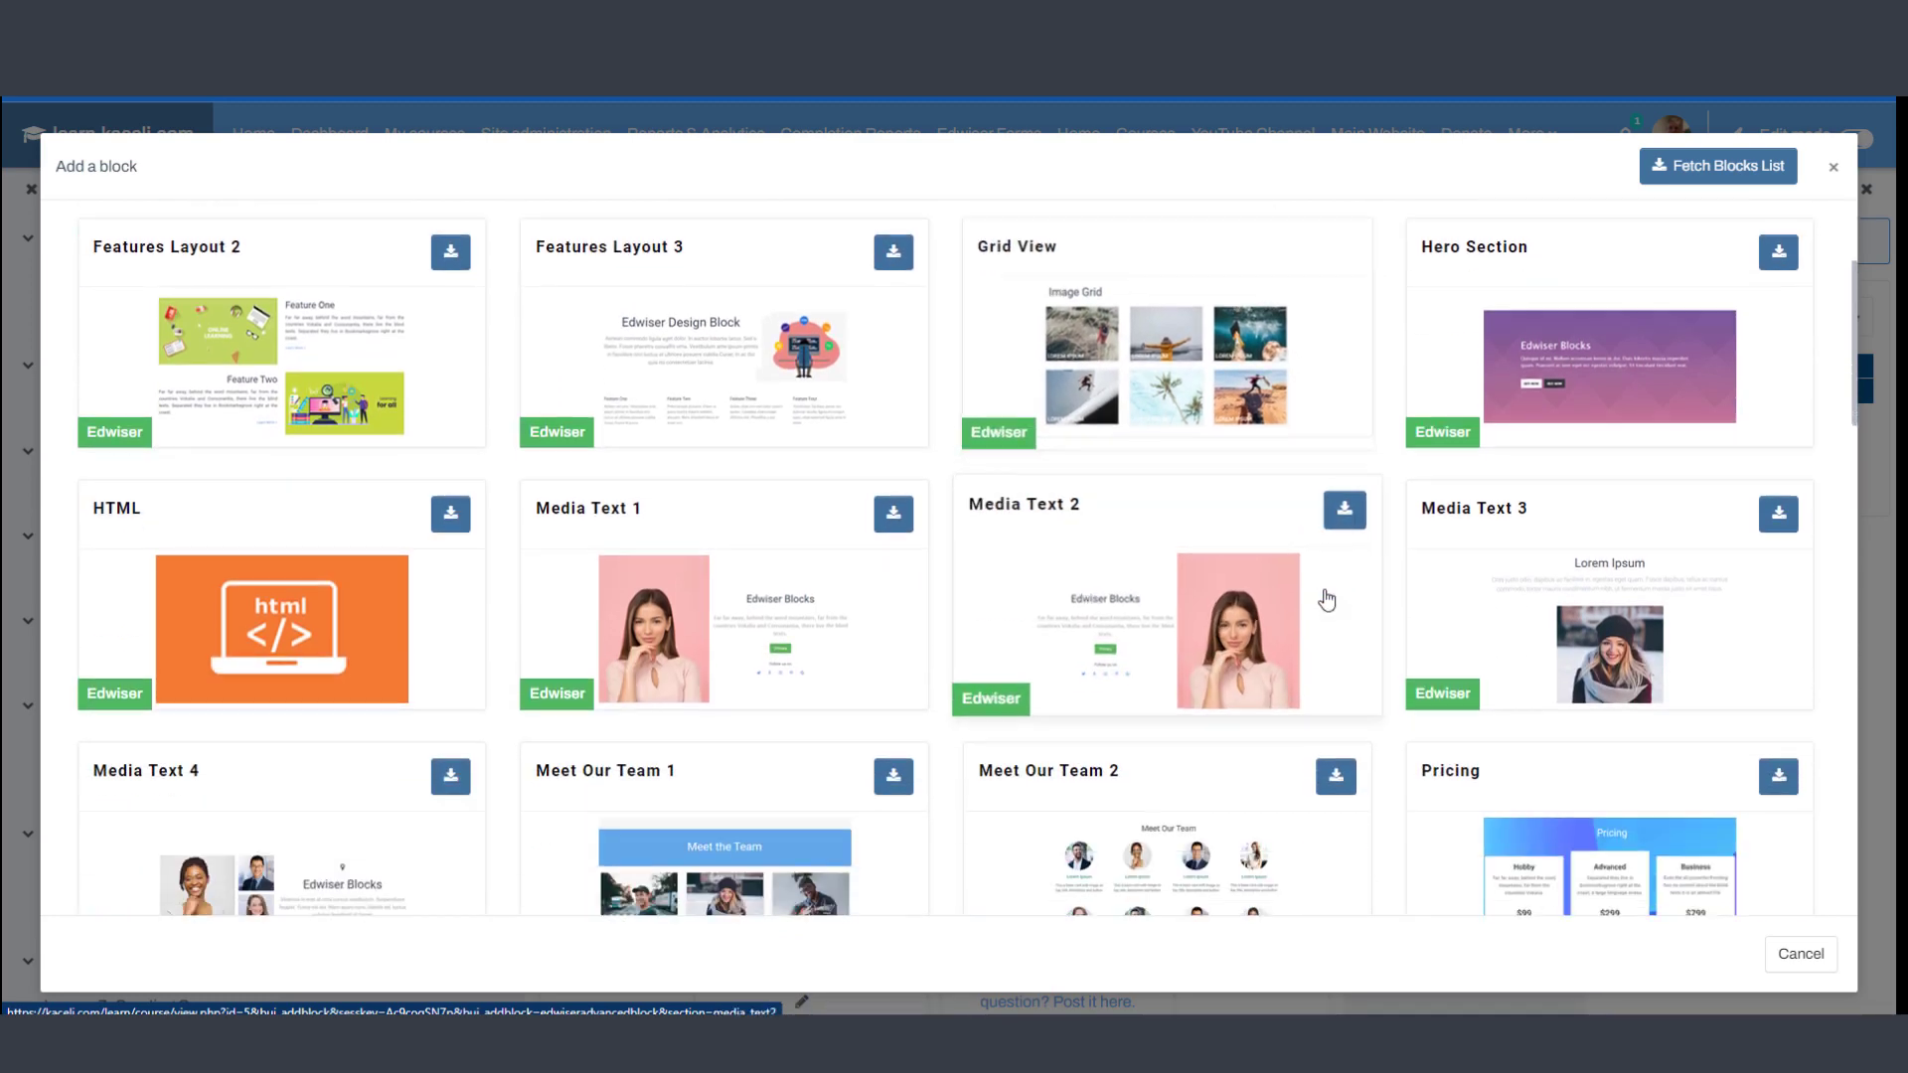
pyautogui.scroll(-2, 1325, 597)
pyautogui.scroll(-1, 1185, 623)
pyautogui.scroll(-1, 771, 566)
pyautogui.scroll(-1, 660, 503)
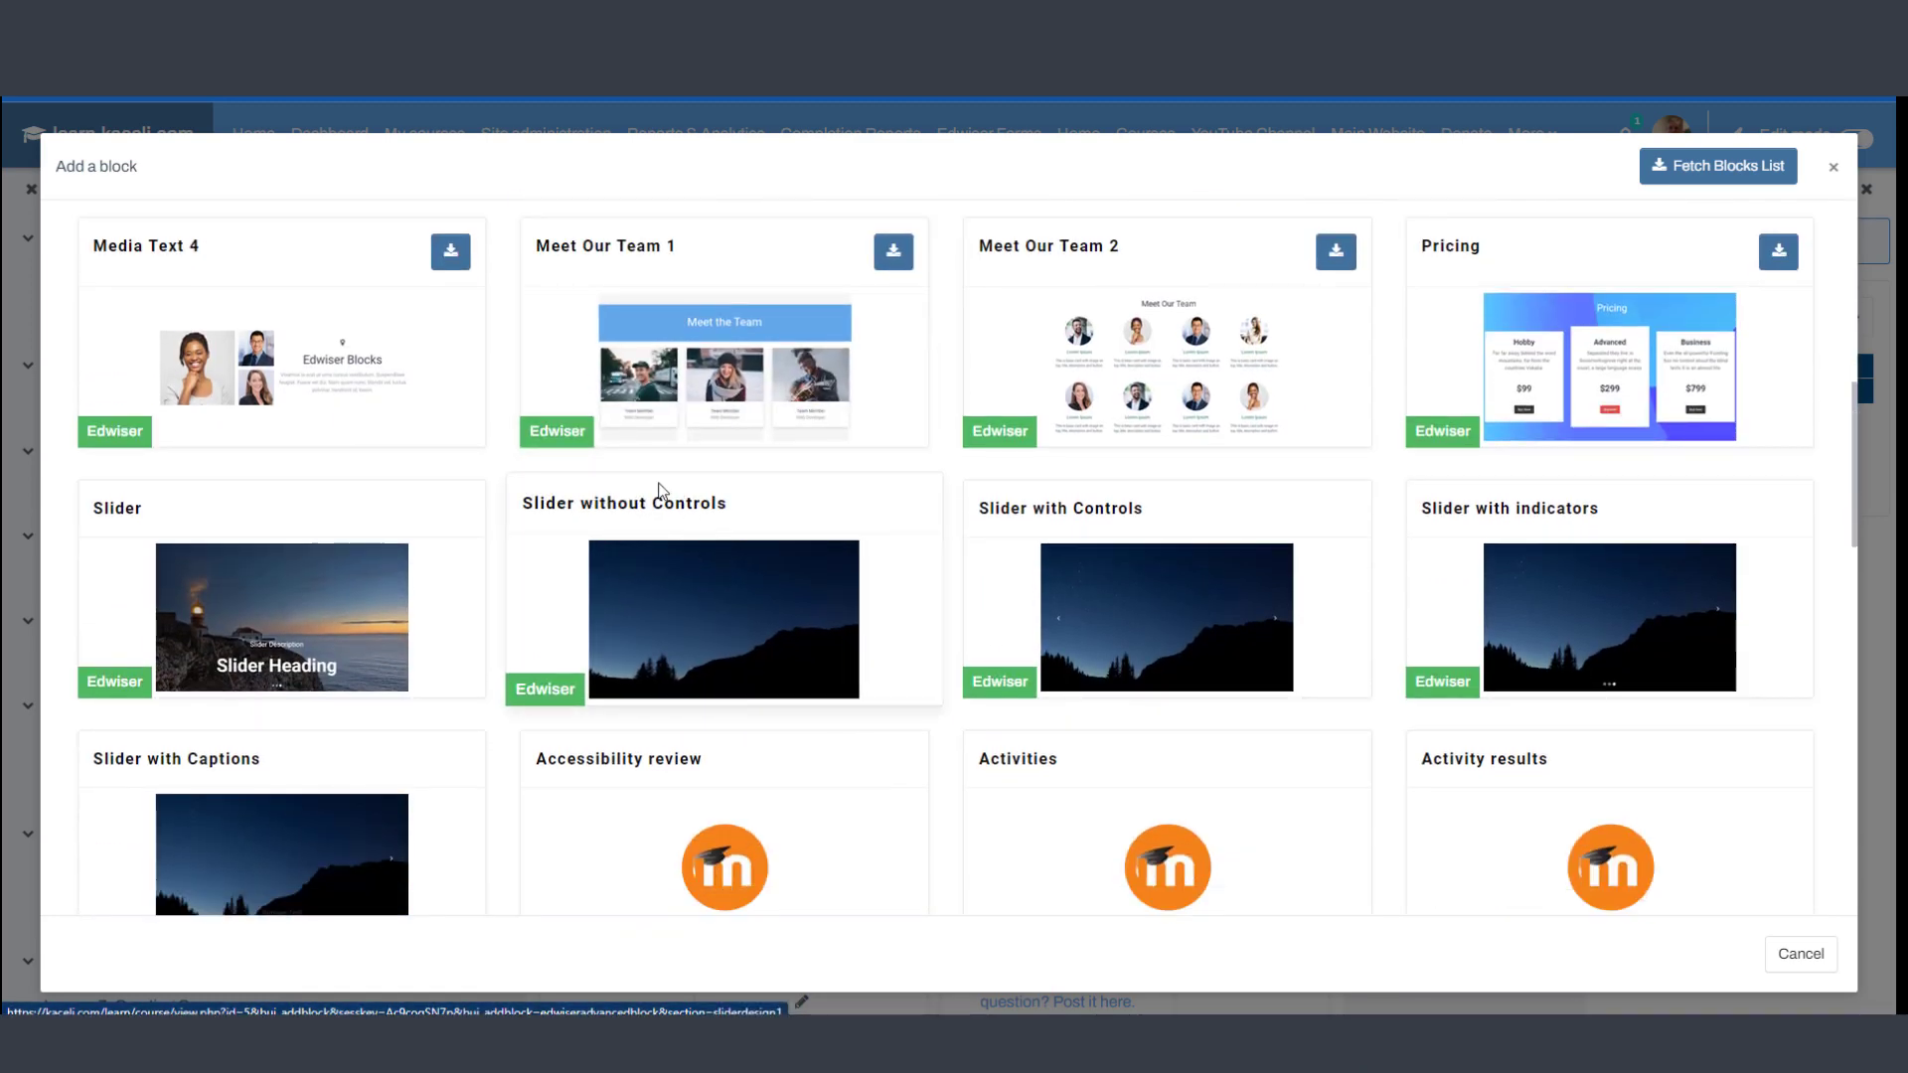
pyautogui.scroll(1, 644, 509)
pyautogui.scroll(3, 644, 509)
pyautogui.scroll(2, 660, 503)
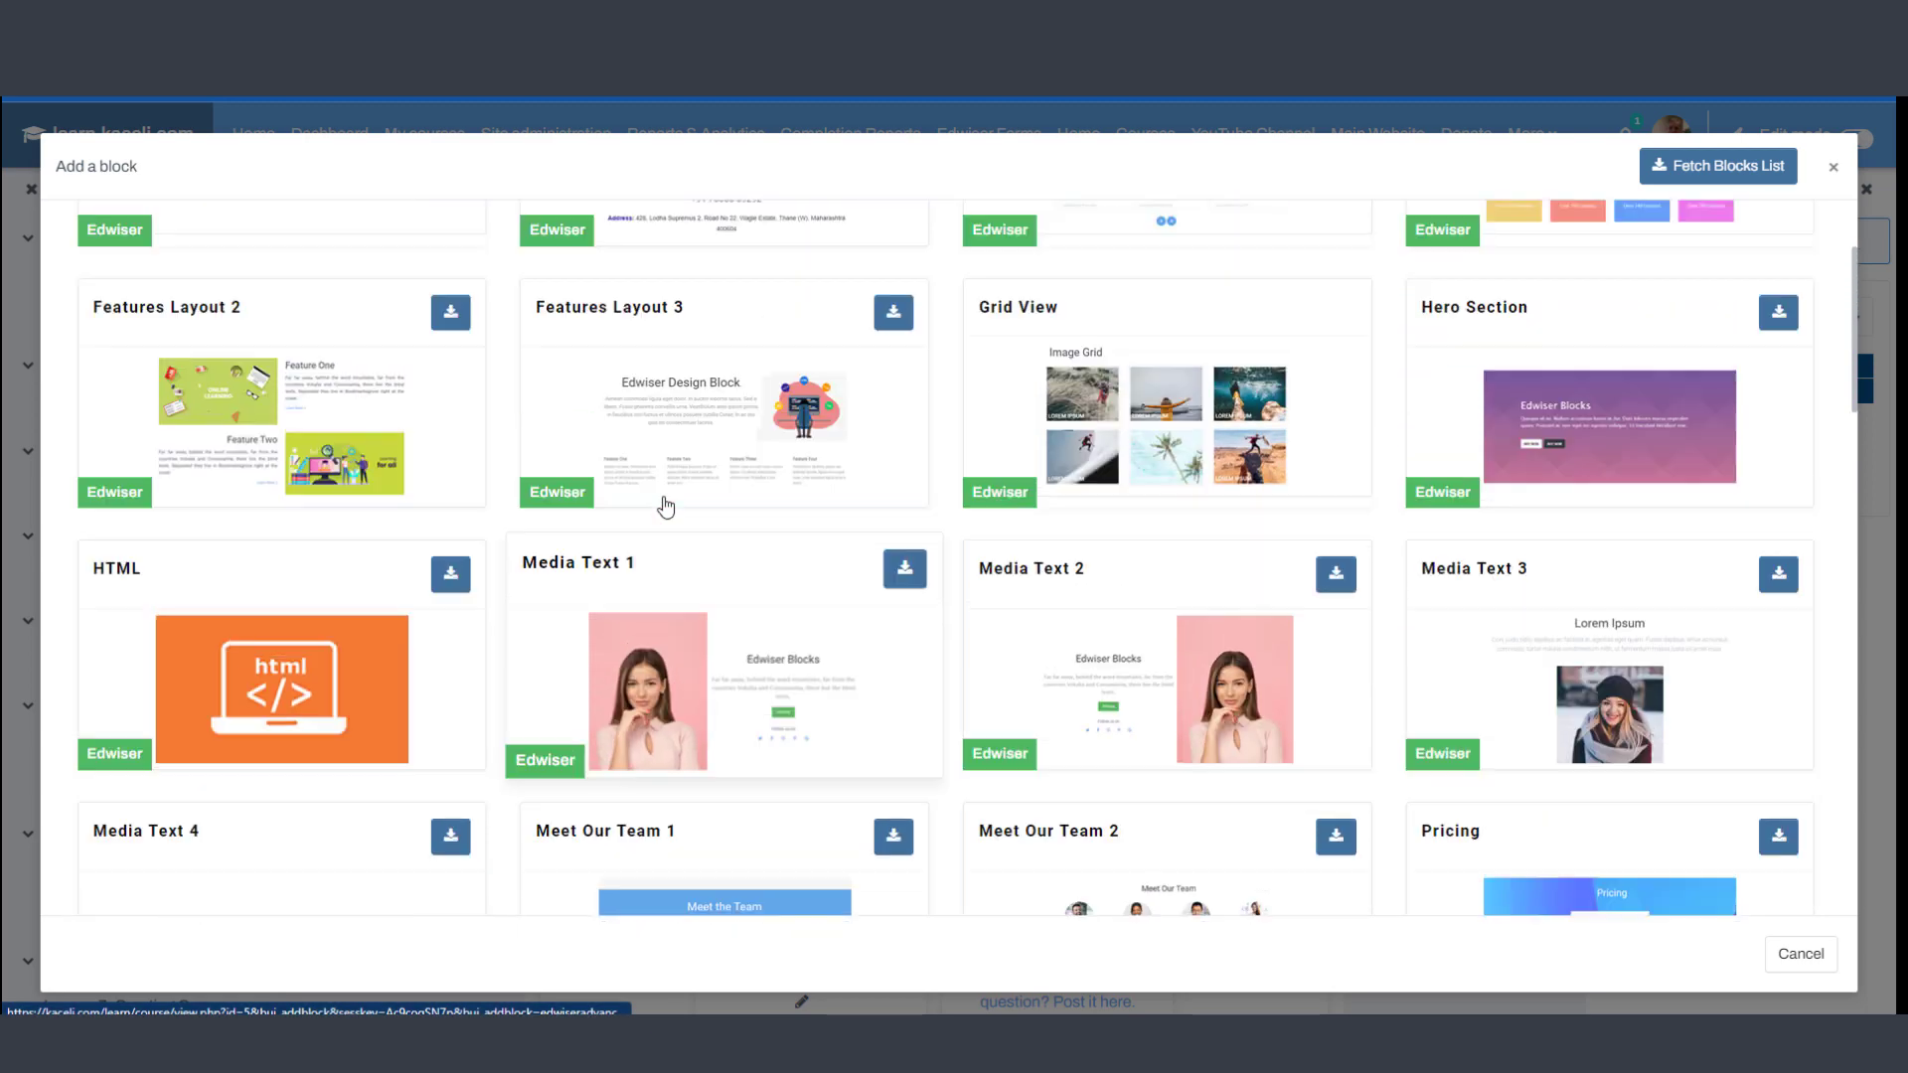
pyautogui.scroll(2, 639, 633)
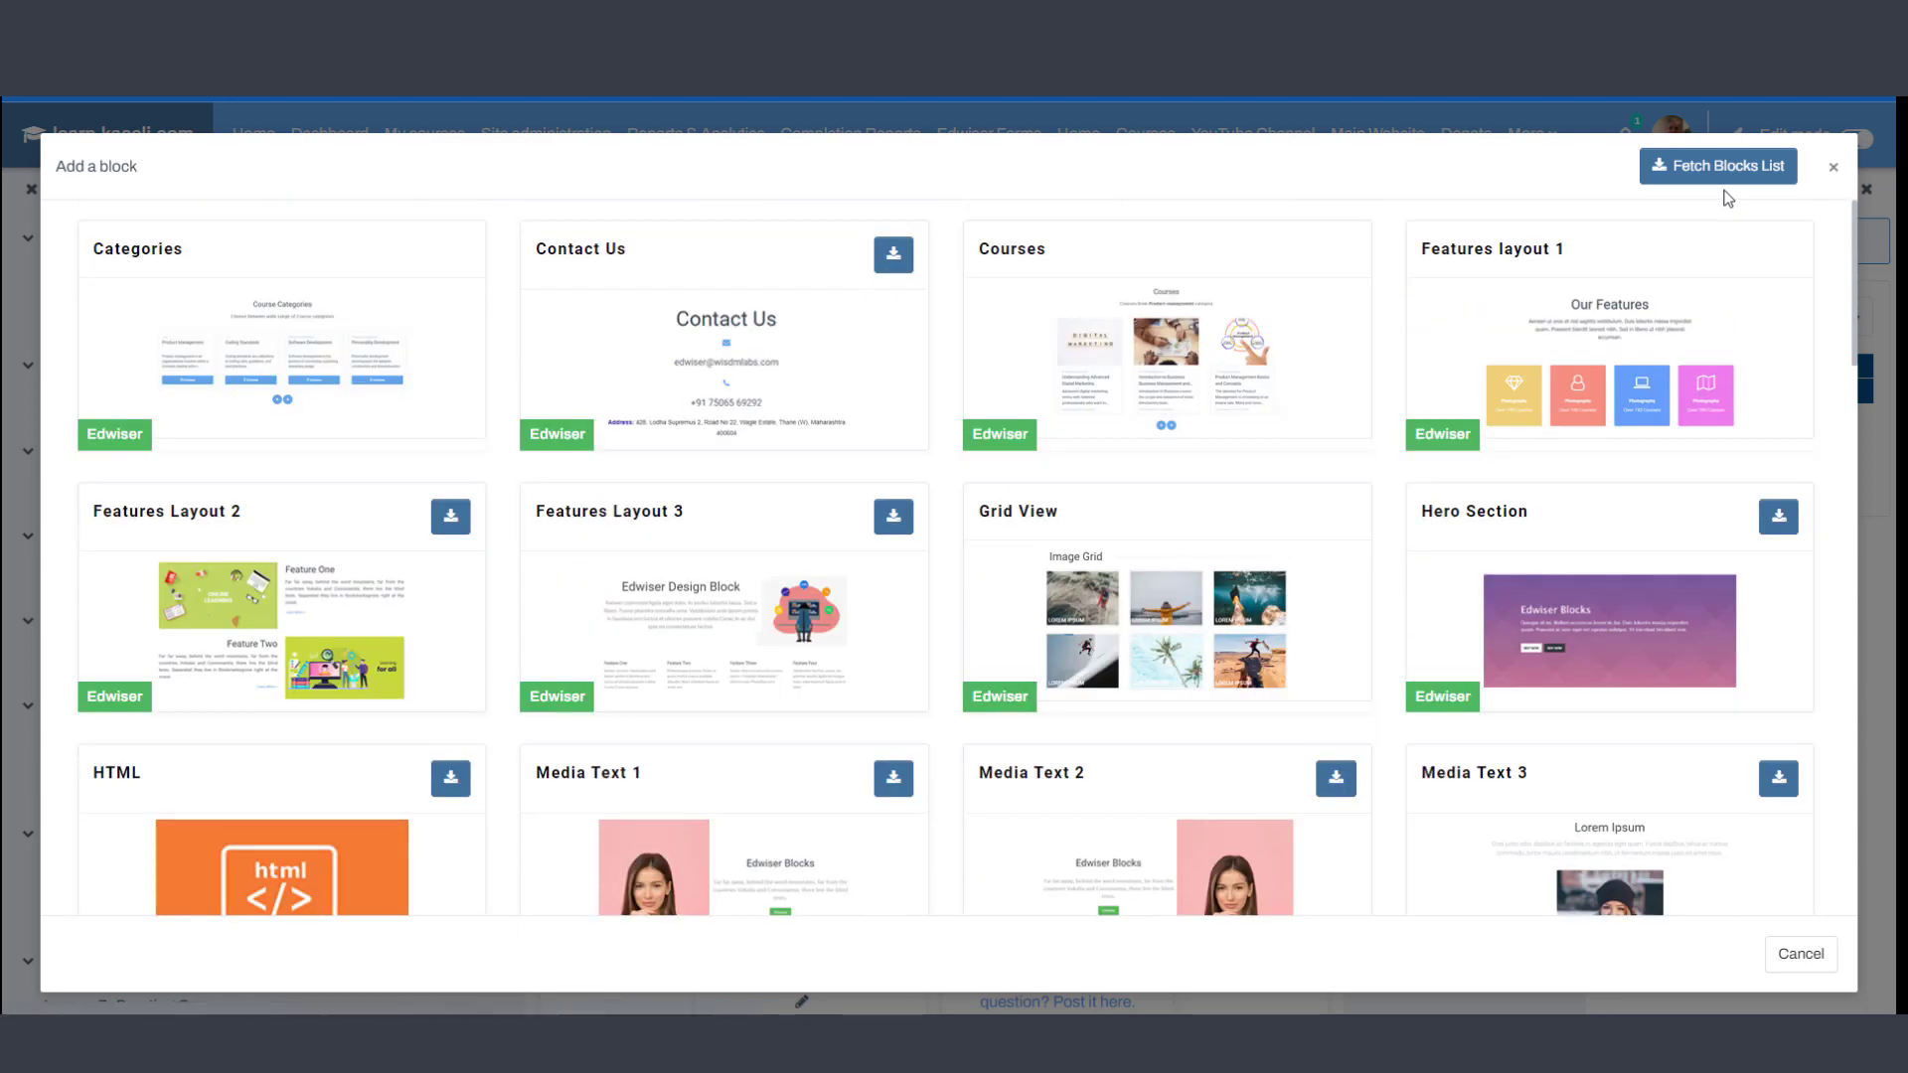
pyautogui.click(904, 517)
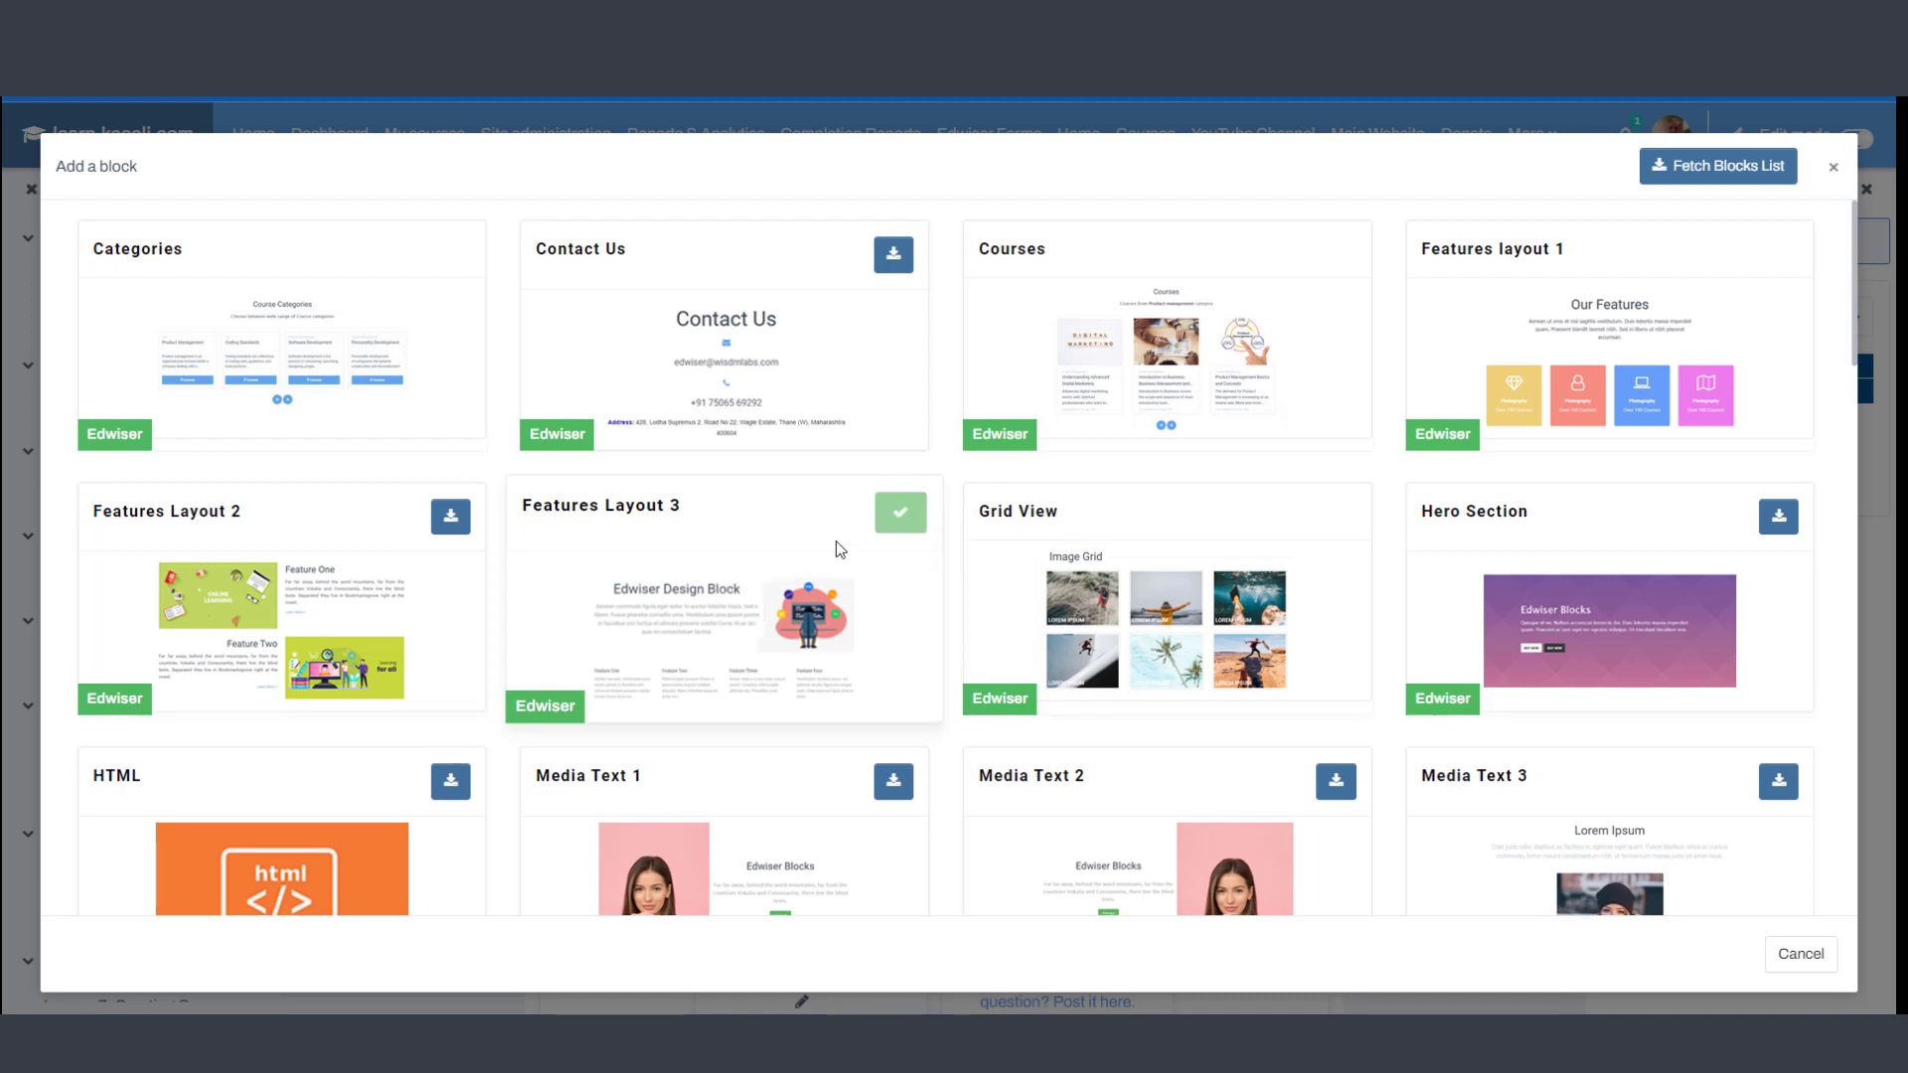
pyautogui.click(1833, 167)
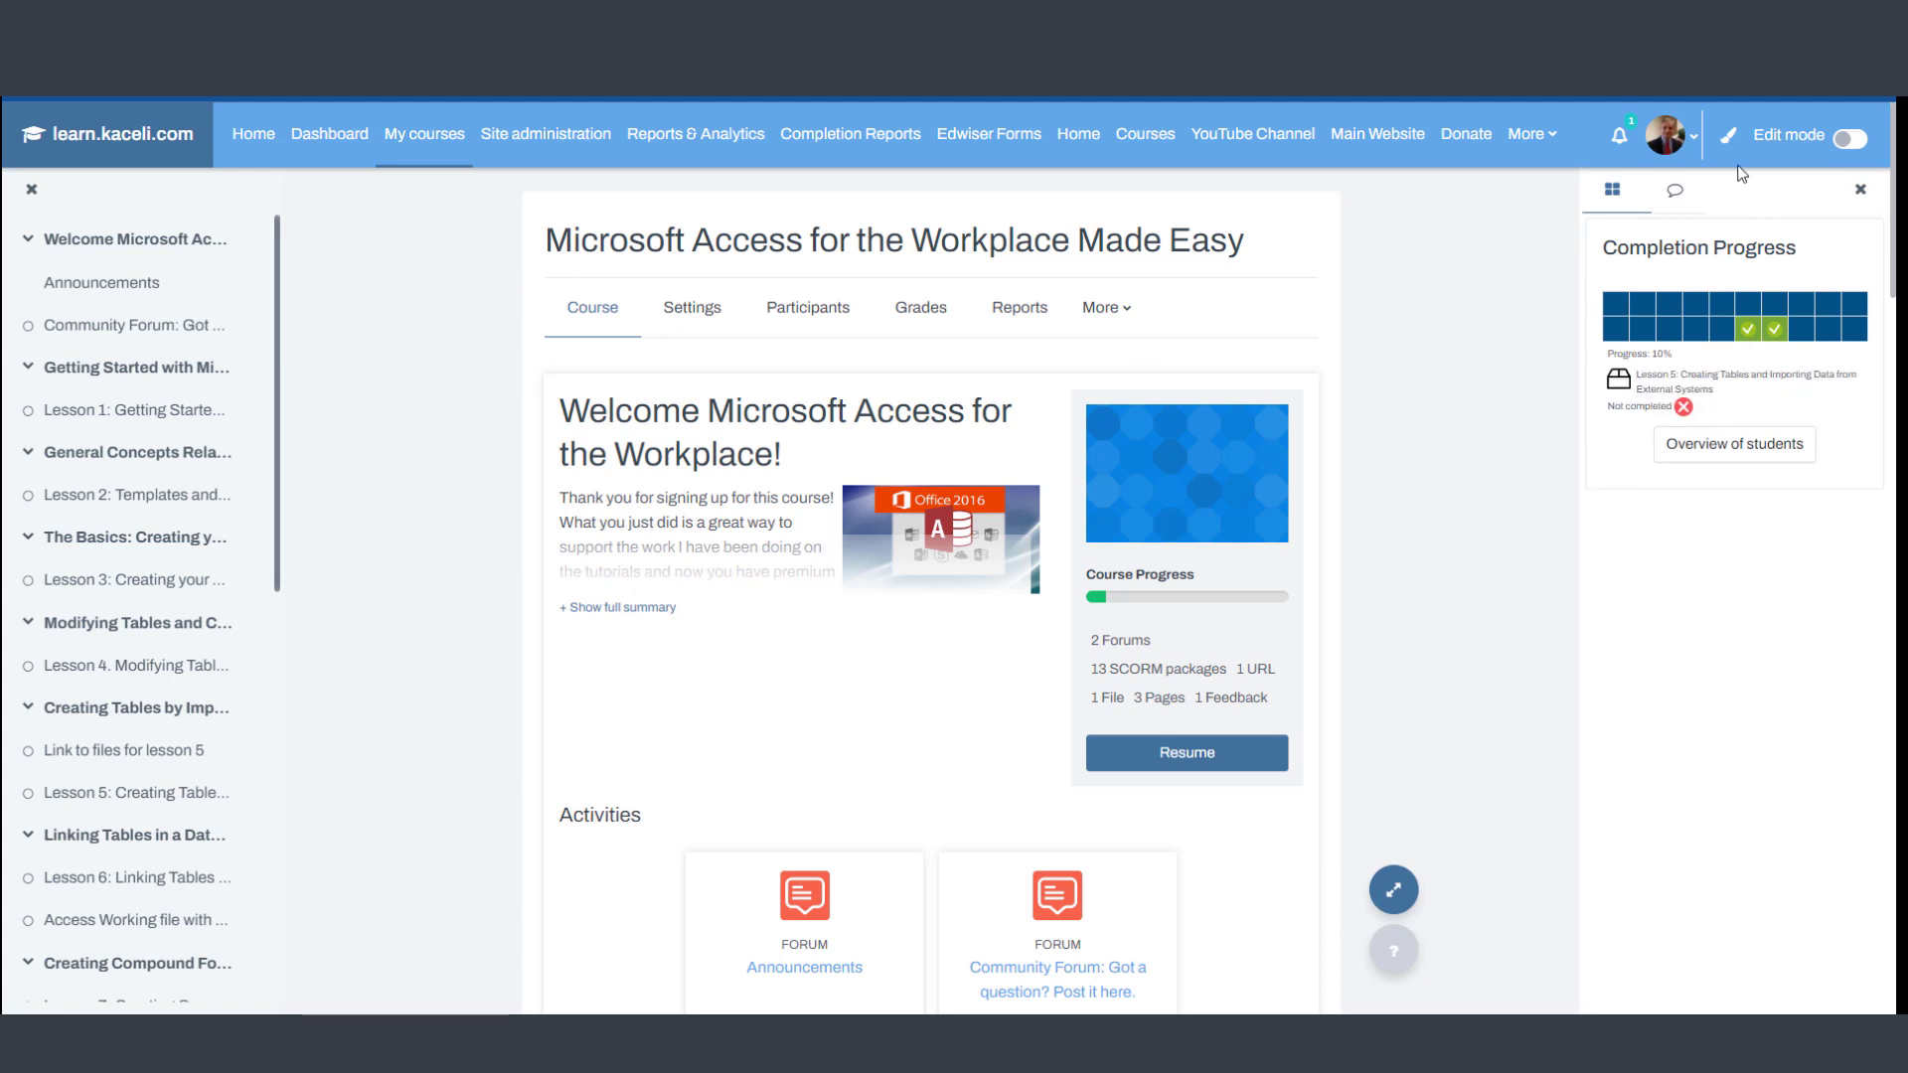
pyautogui.moveTo(1774, 328)
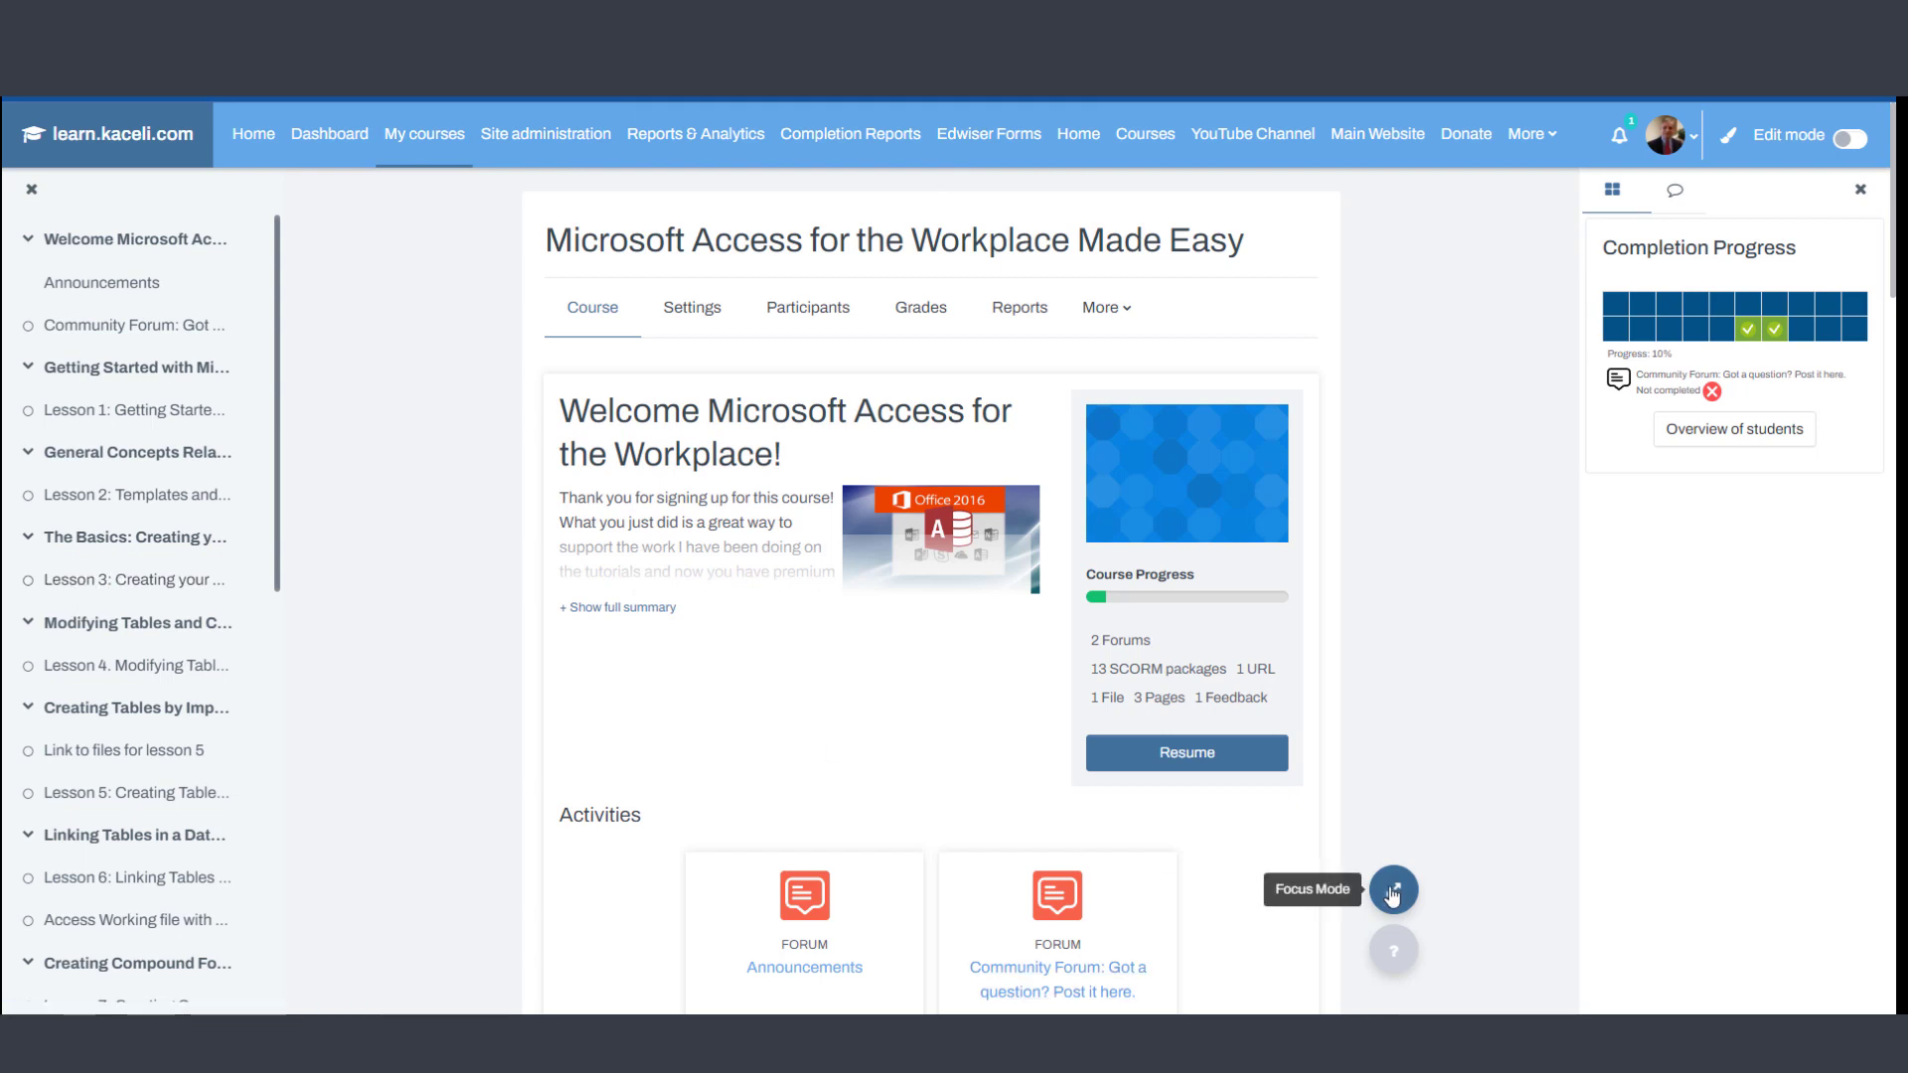
# - In focus mode, open the How To Improve Google Ranking lesson in Google Marketting
pyautogui.click(1393, 891)
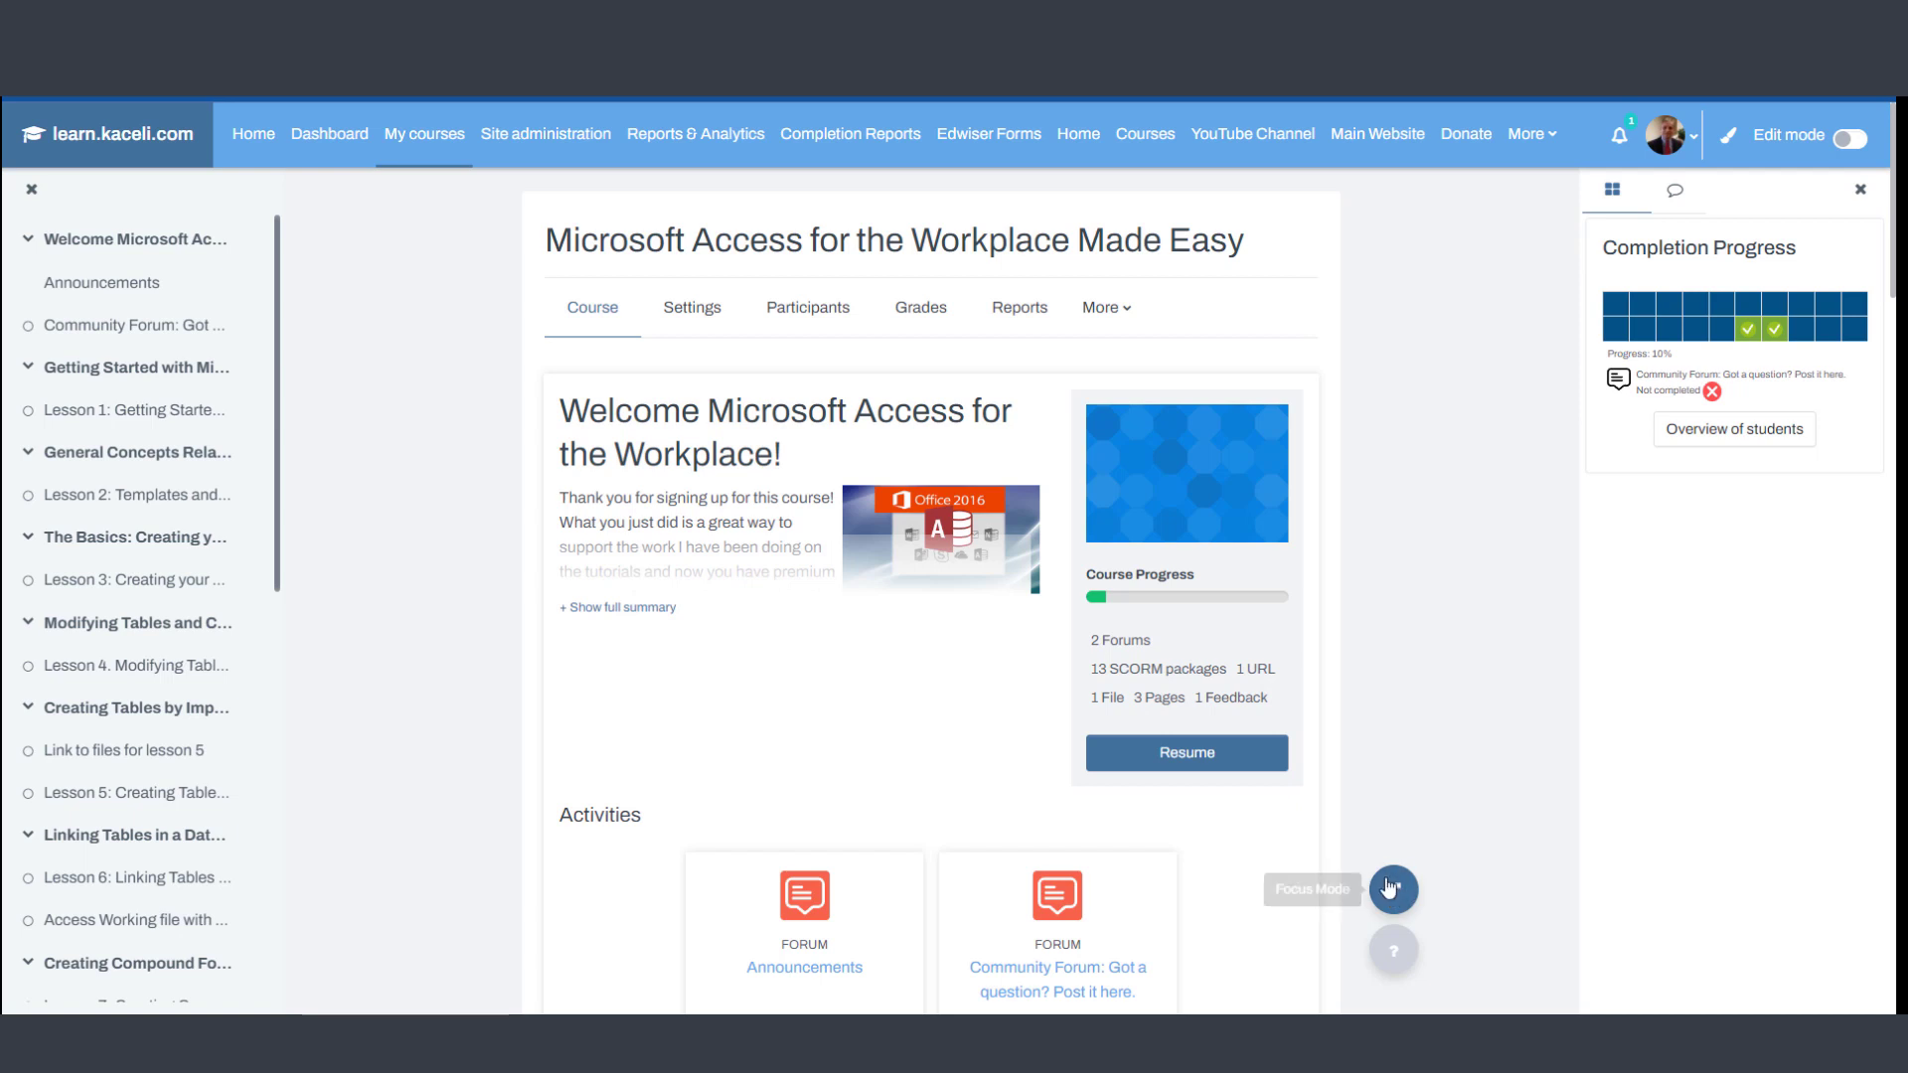
pyautogui.scroll(-1, 175, 376)
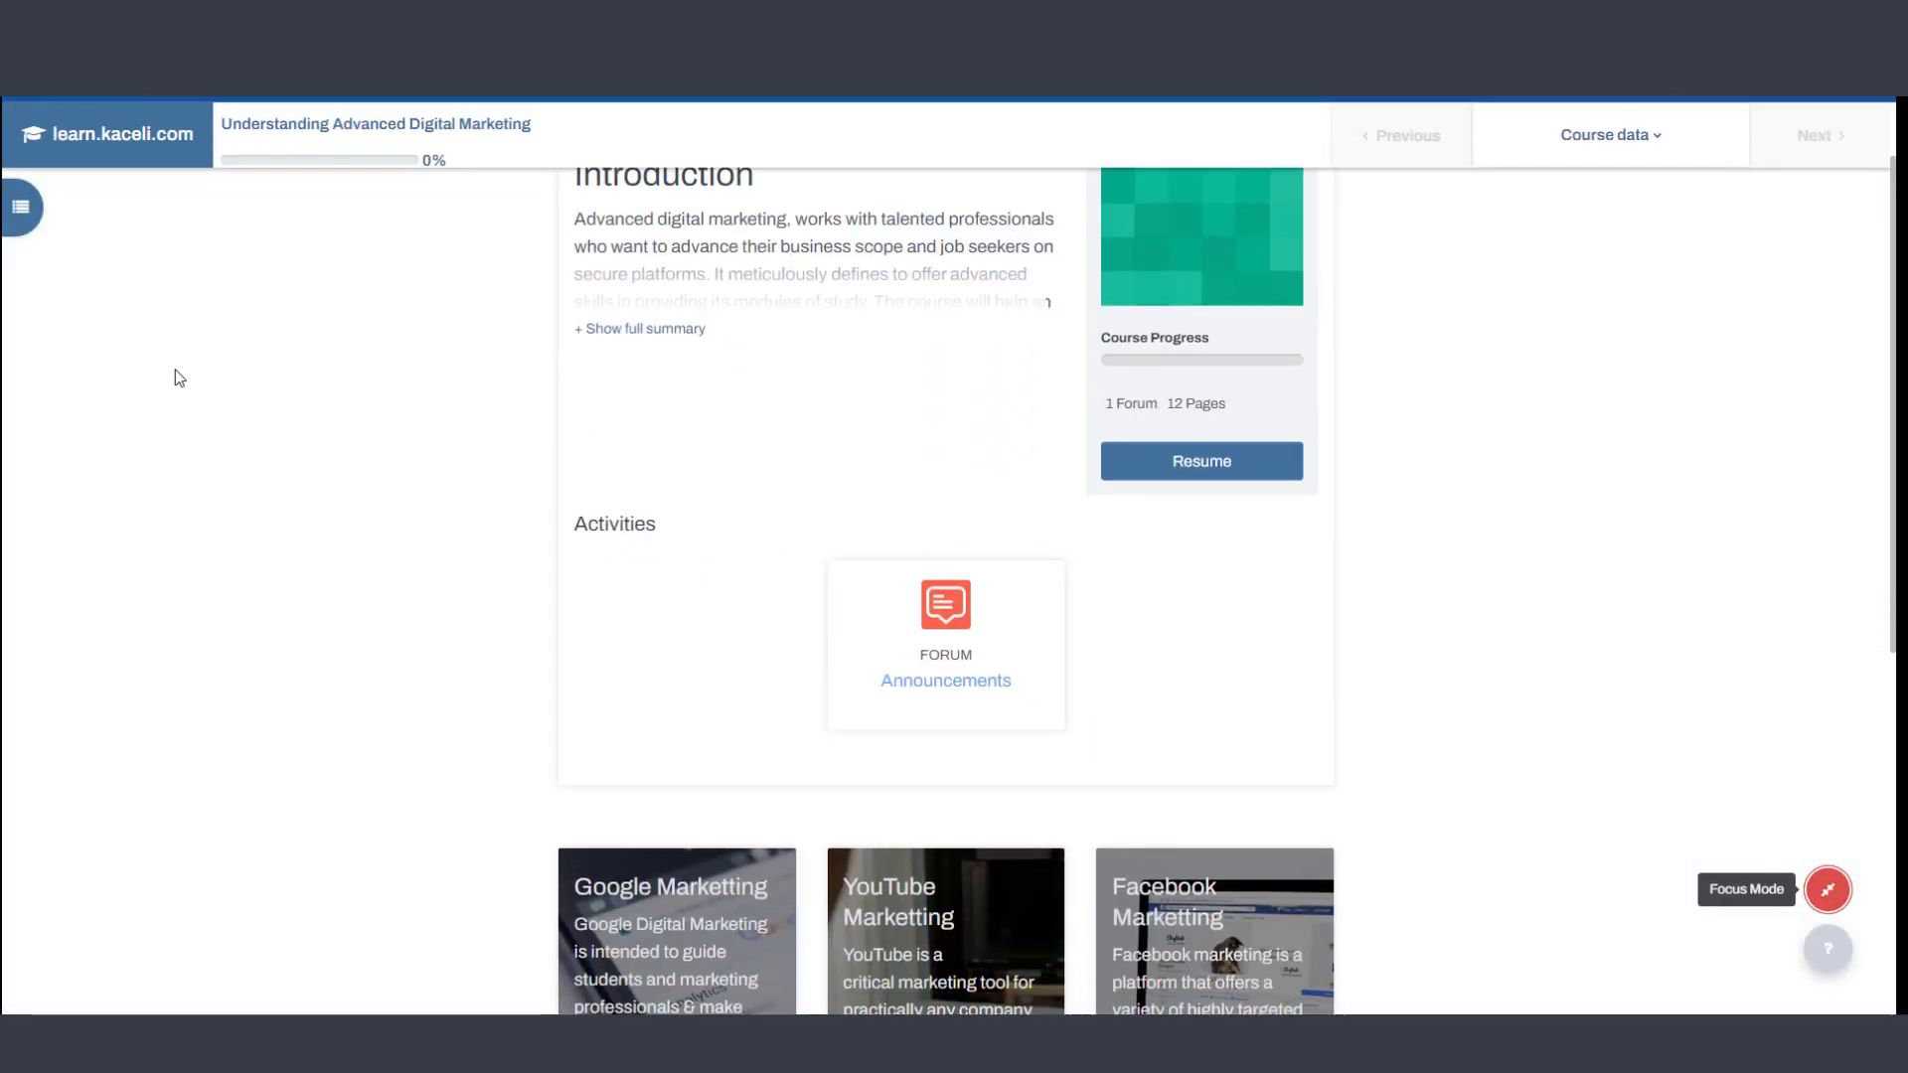
pyautogui.scroll(-2, 584, 507)
pyautogui.scroll(-3, 646, 557)
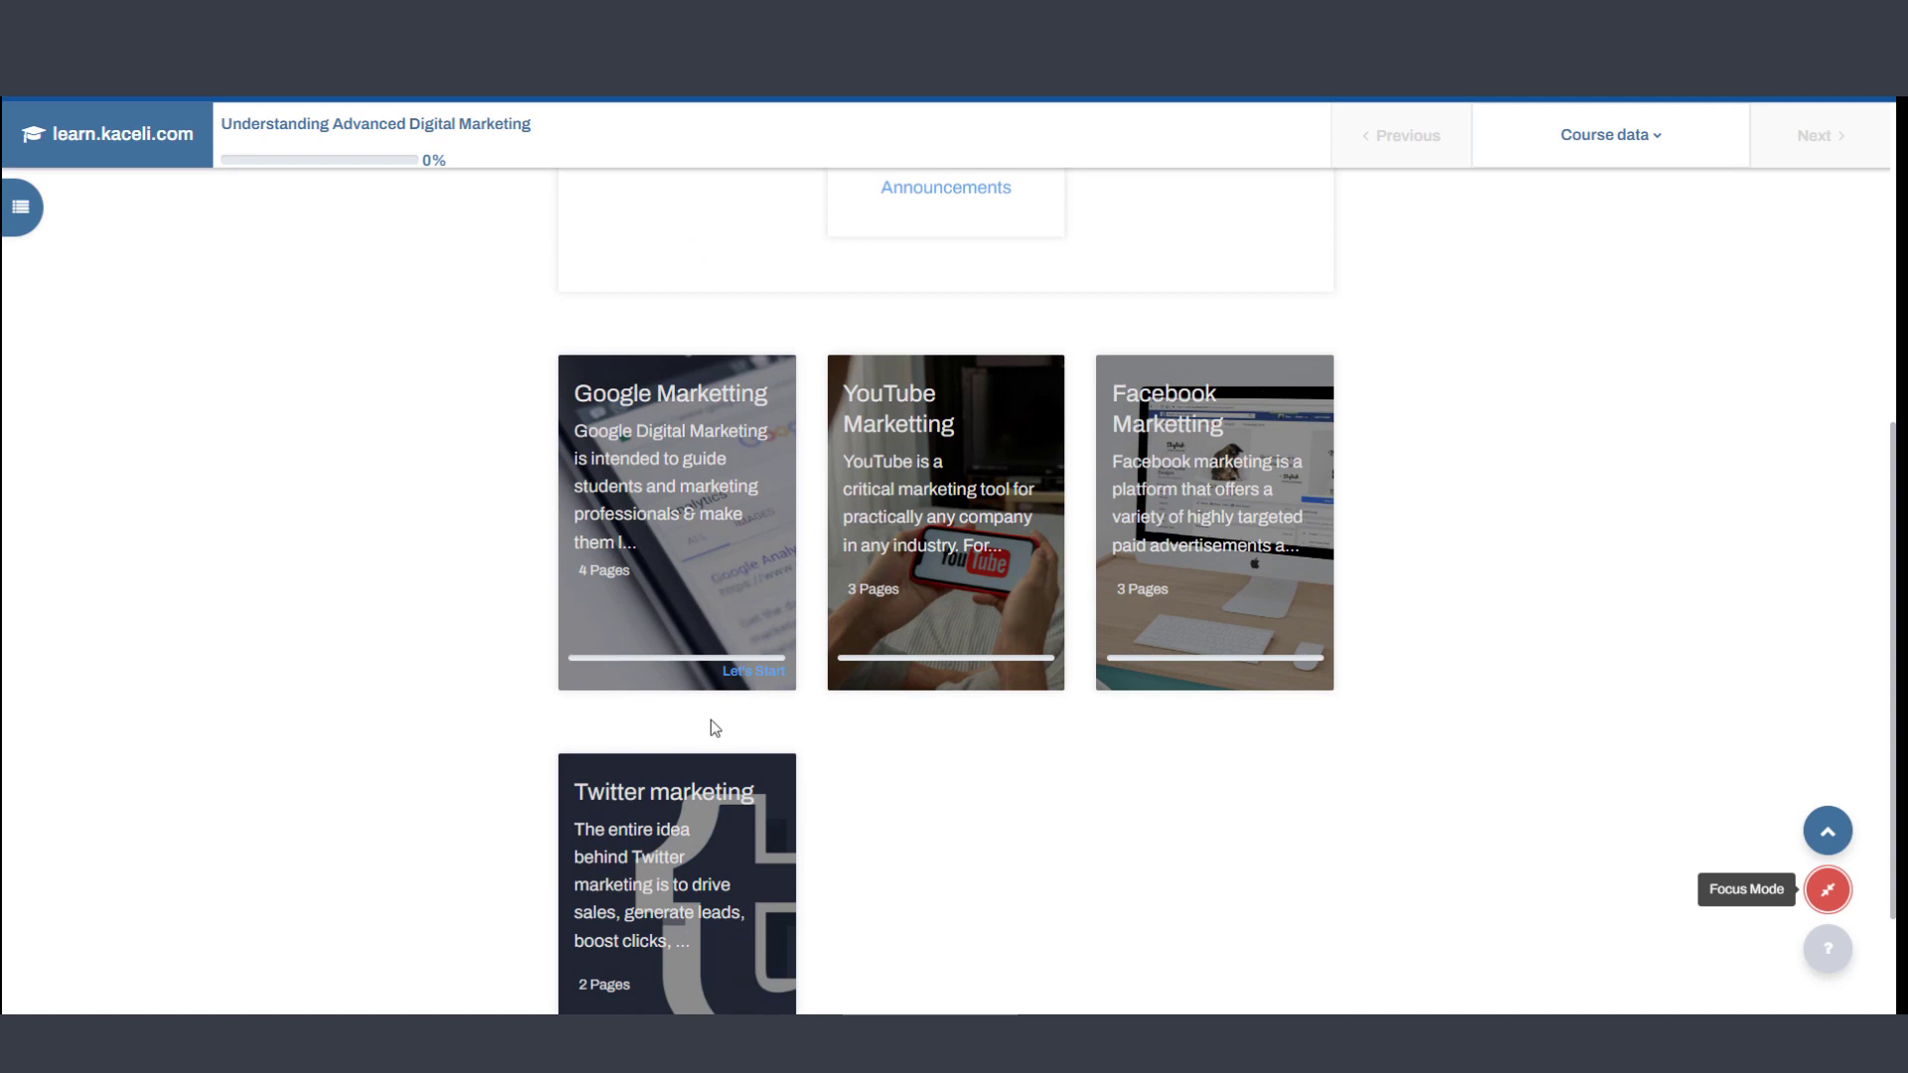
pyautogui.click(752, 673)
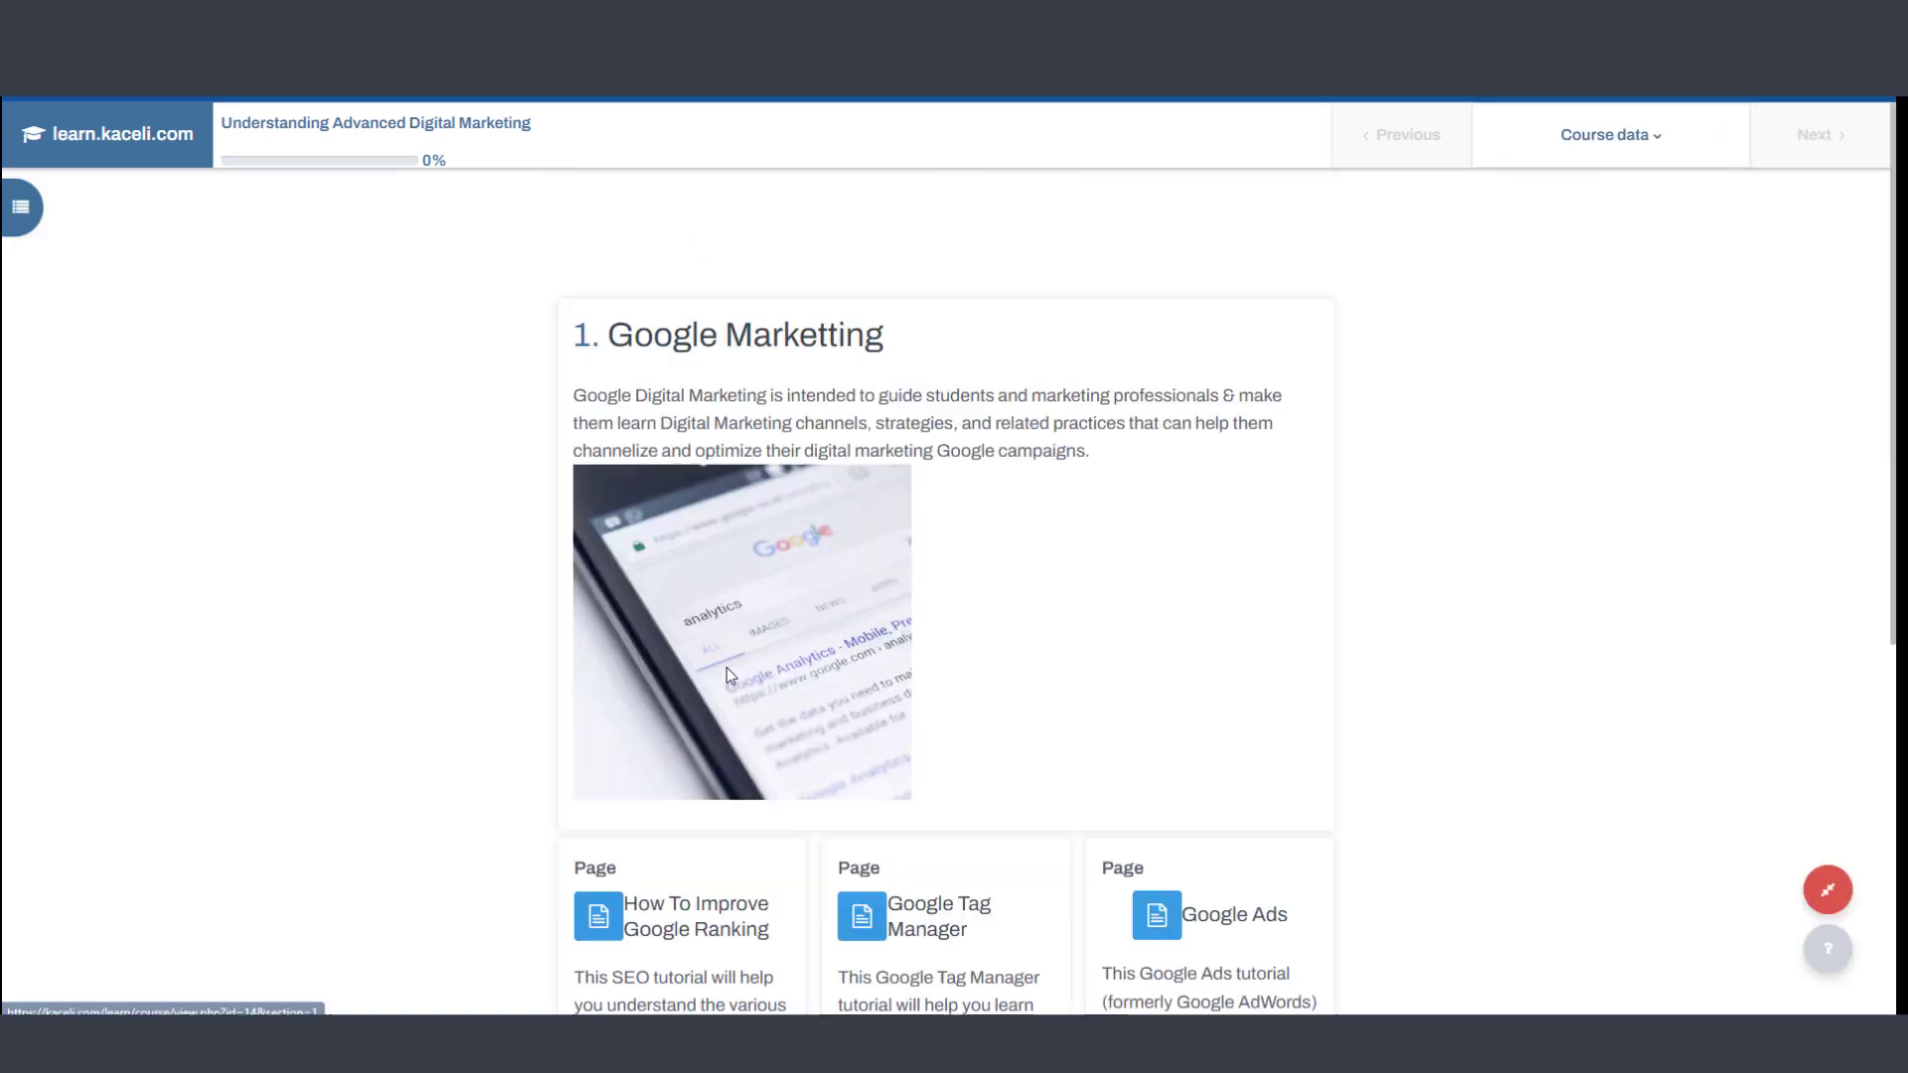
pyautogui.scroll(-2, 696, 739)
pyautogui.click(771, 747)
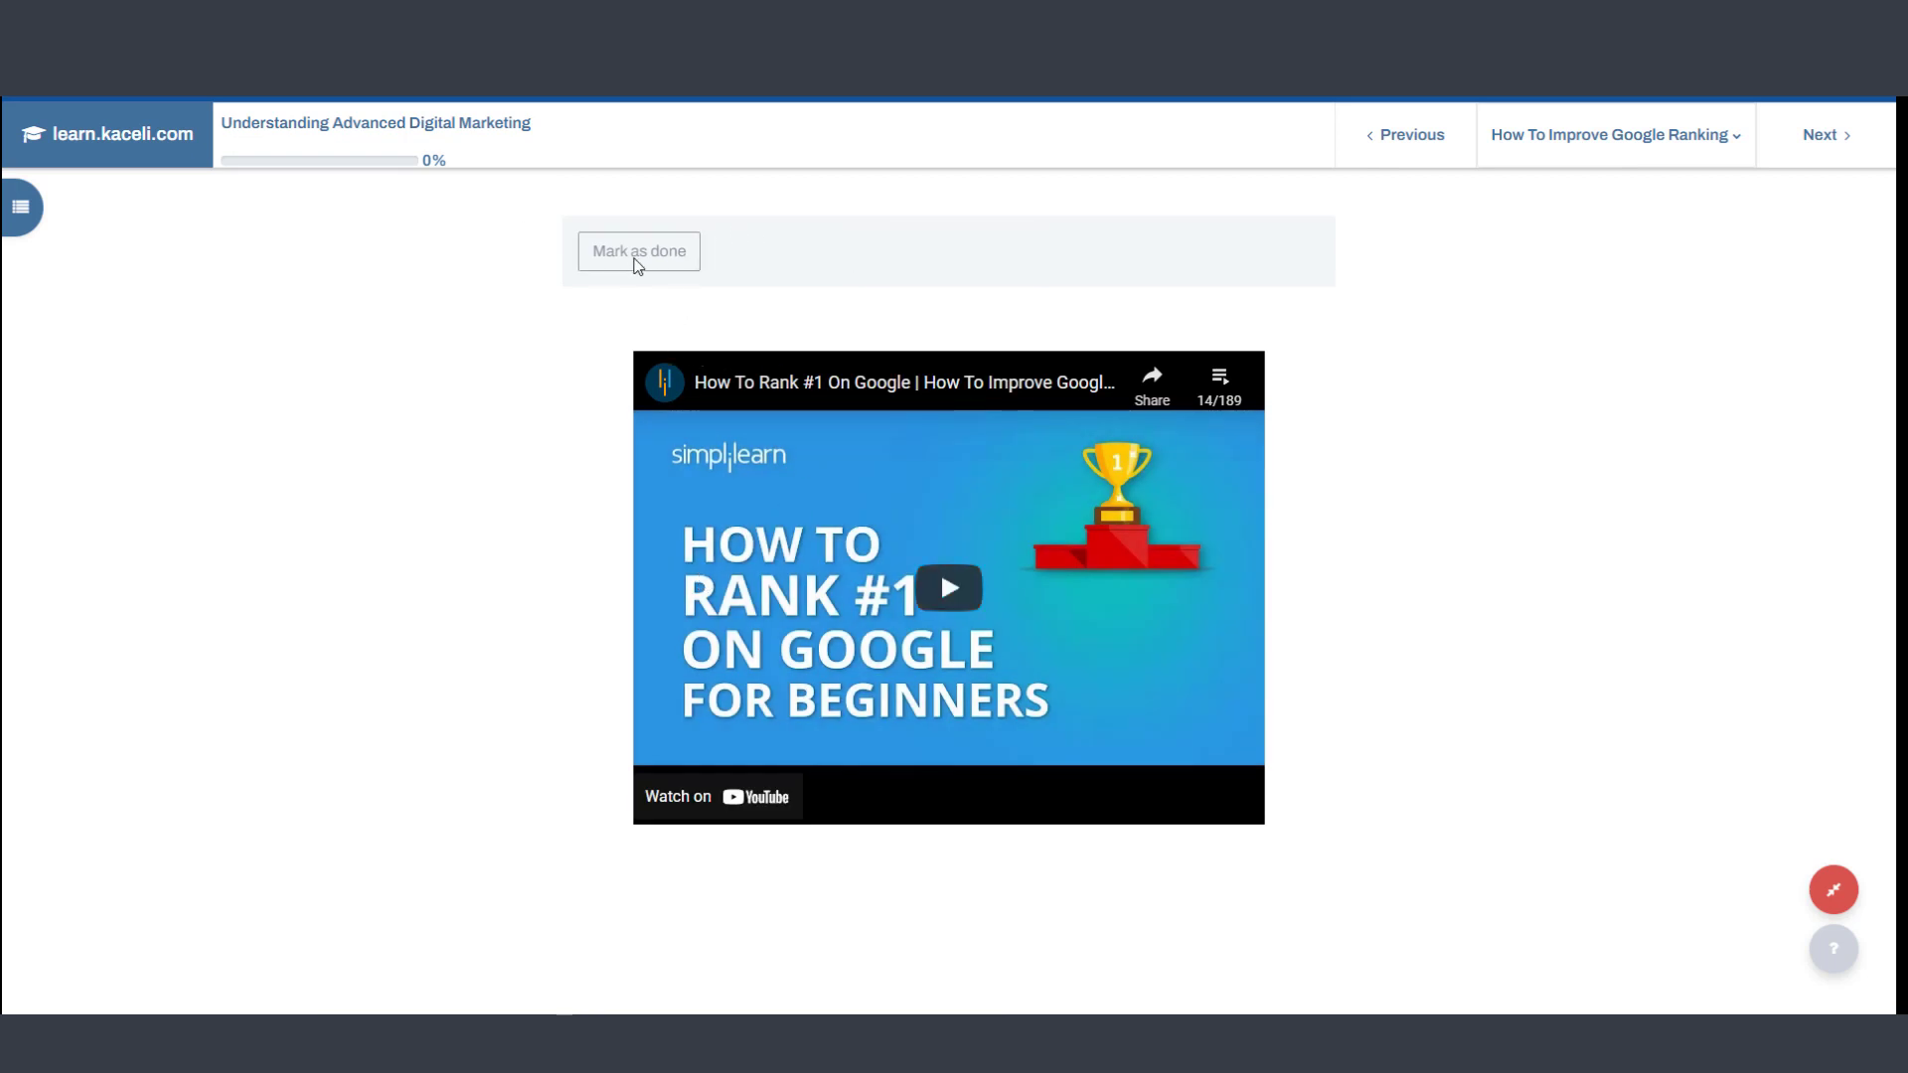
# - Advance past Google Tag Manager to the Google Ads lesson and turn focus mode off
pyautogui.click(1822, 136)
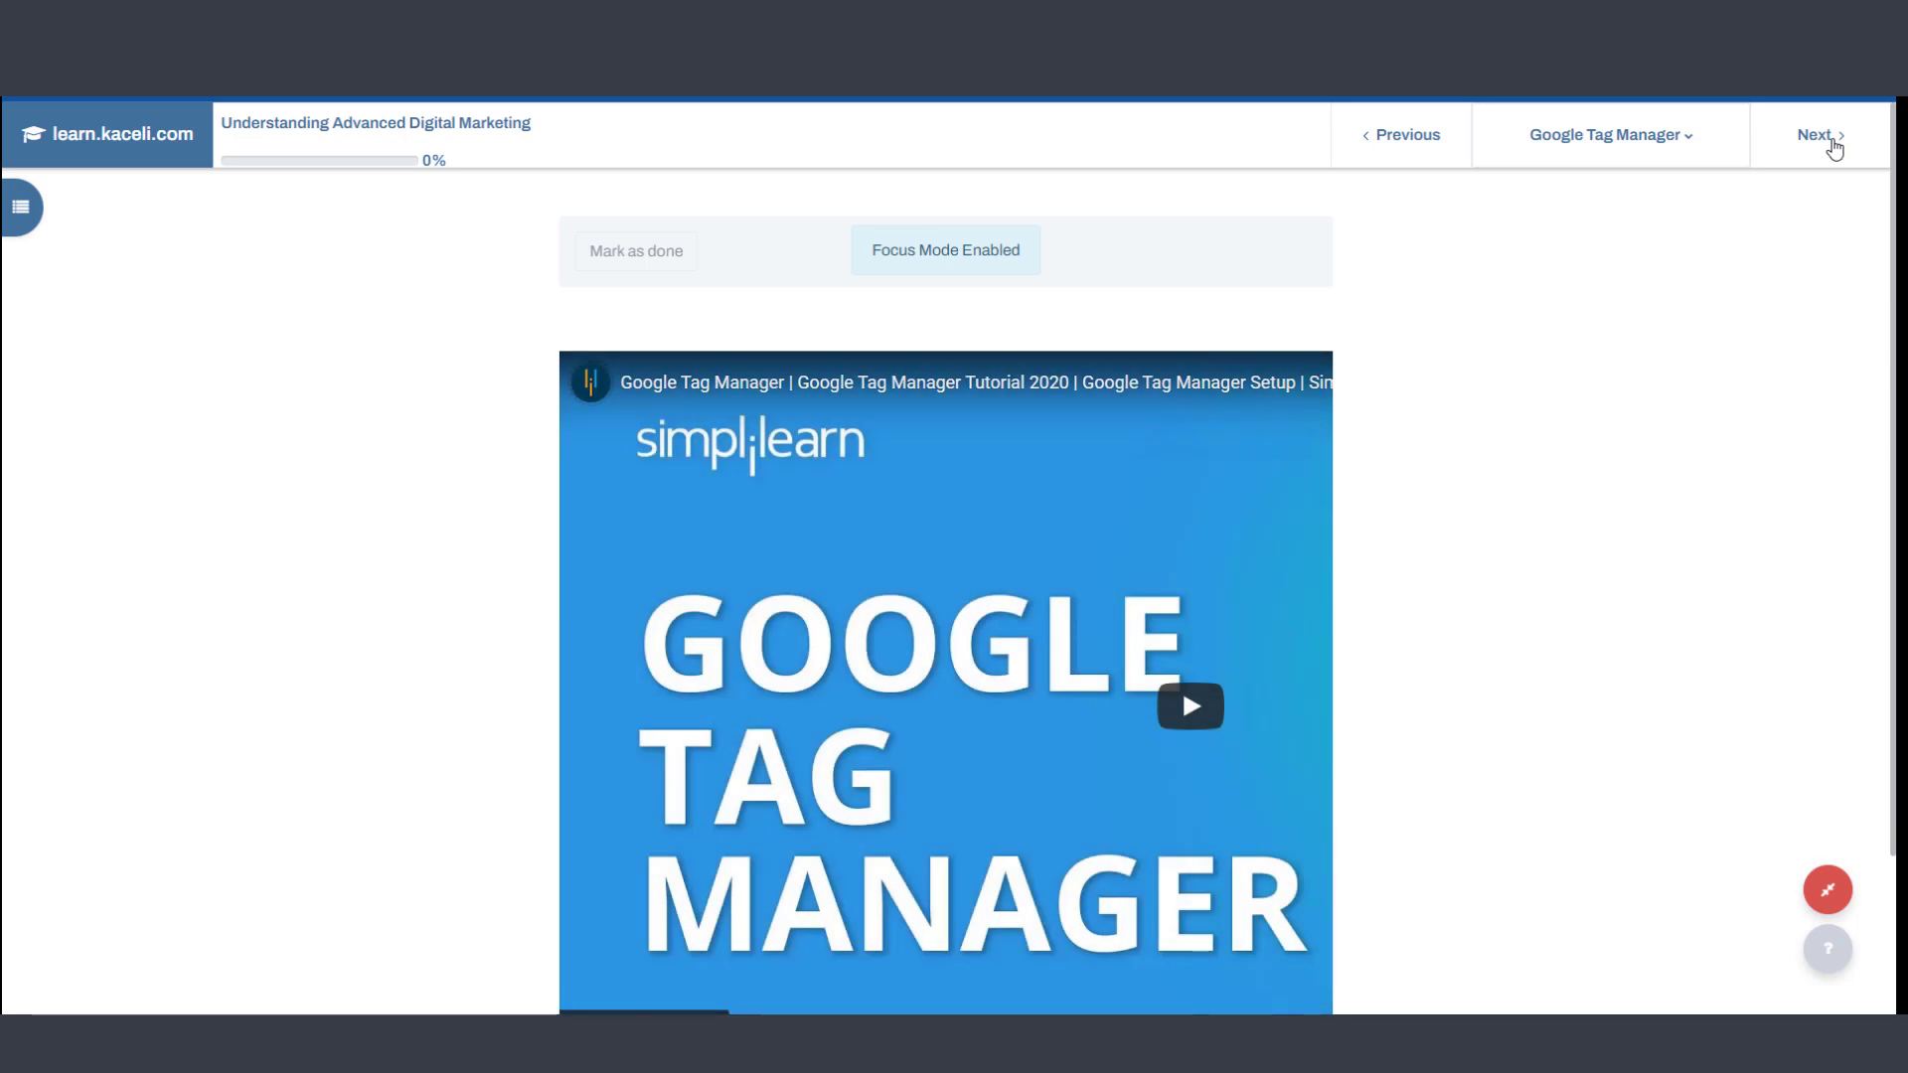
pyautogui.click(1835, 148)
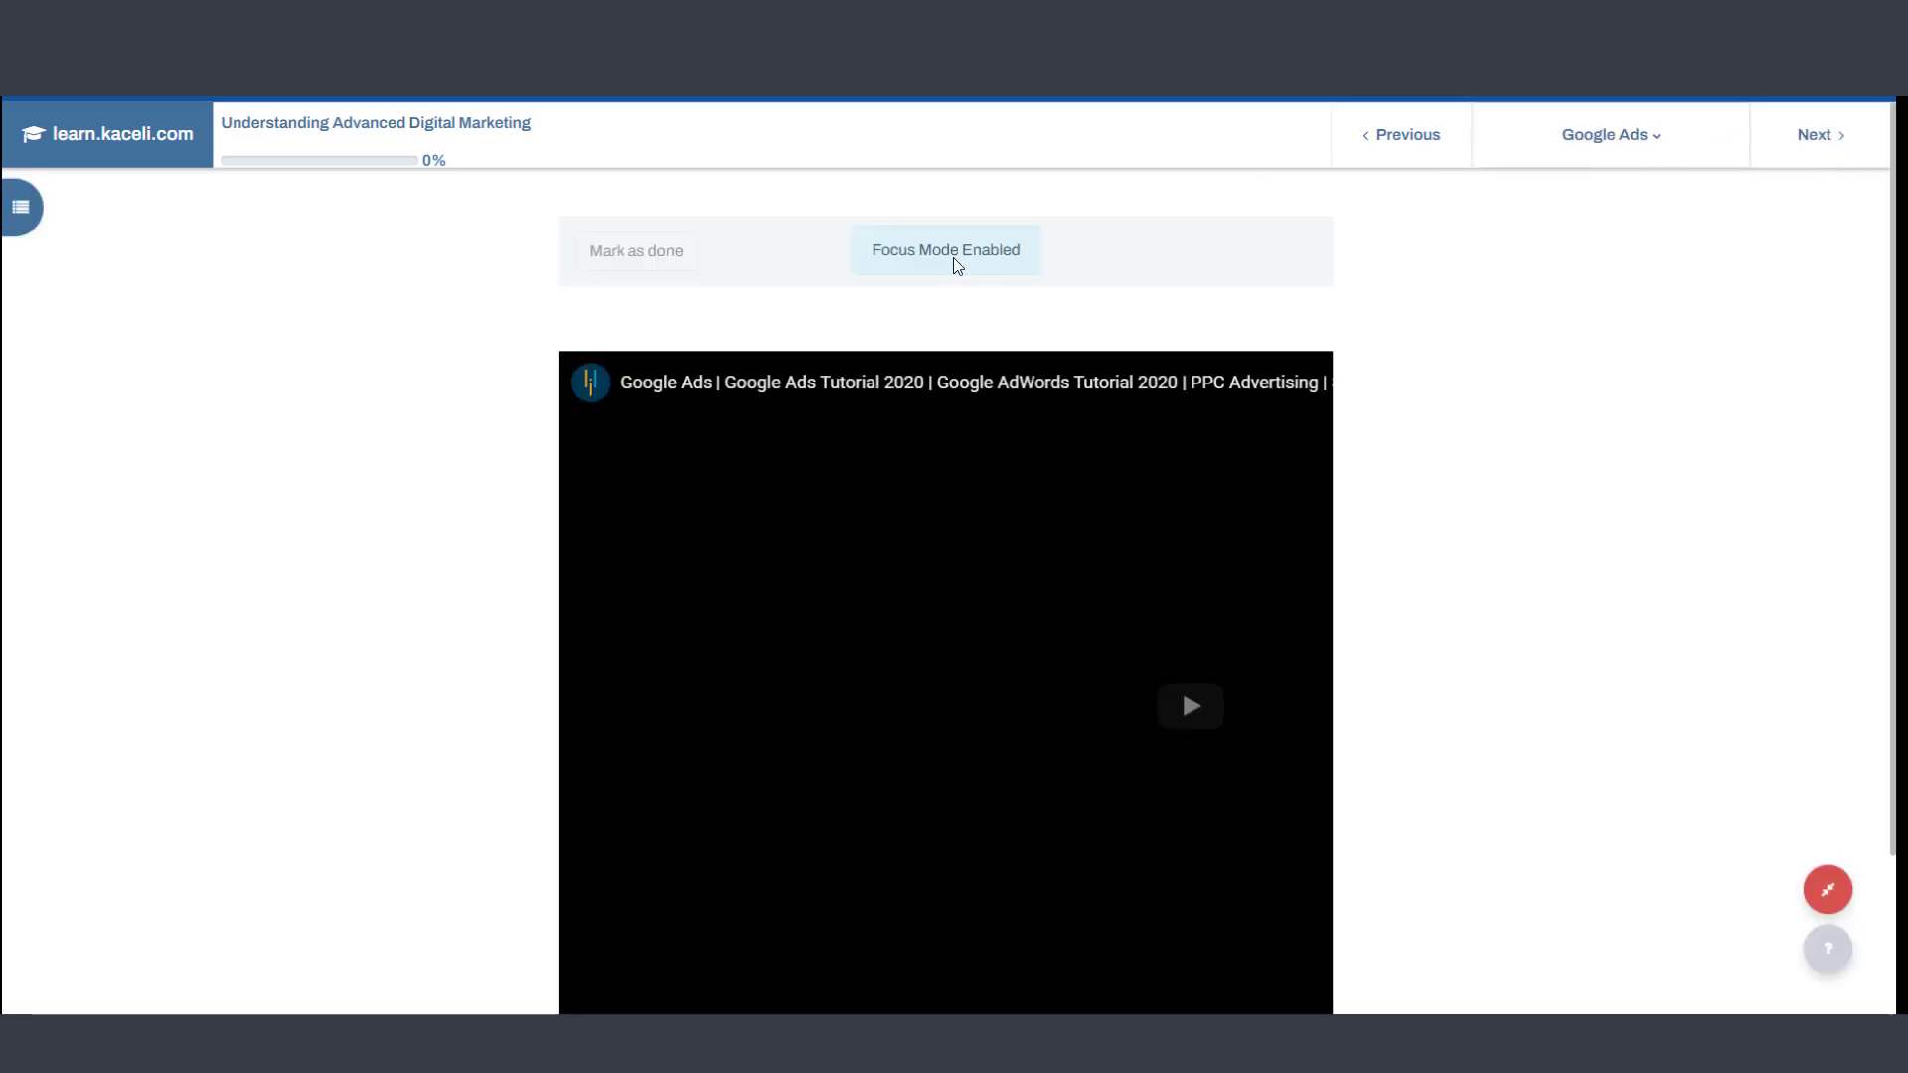
pyautogui.scroll(-2, 1491, 665)
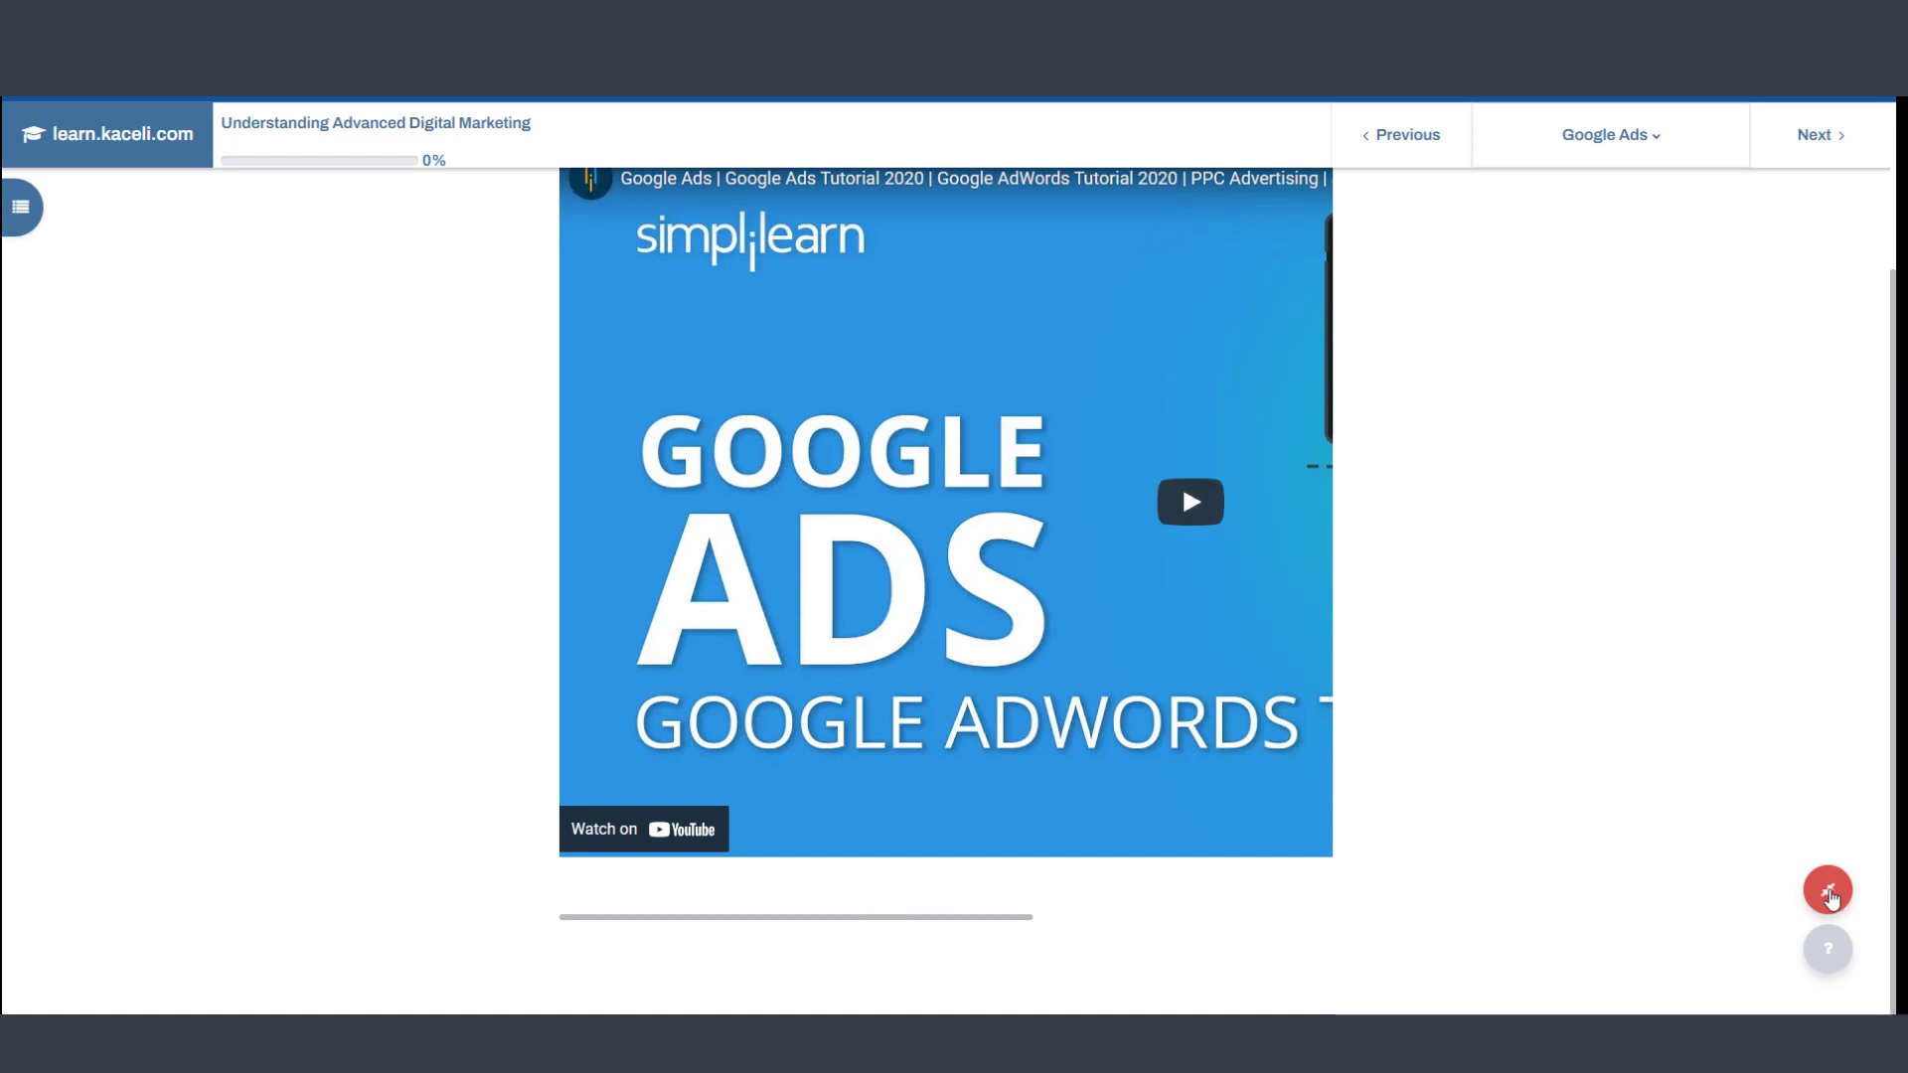
pyautogui.click(1828, 892)
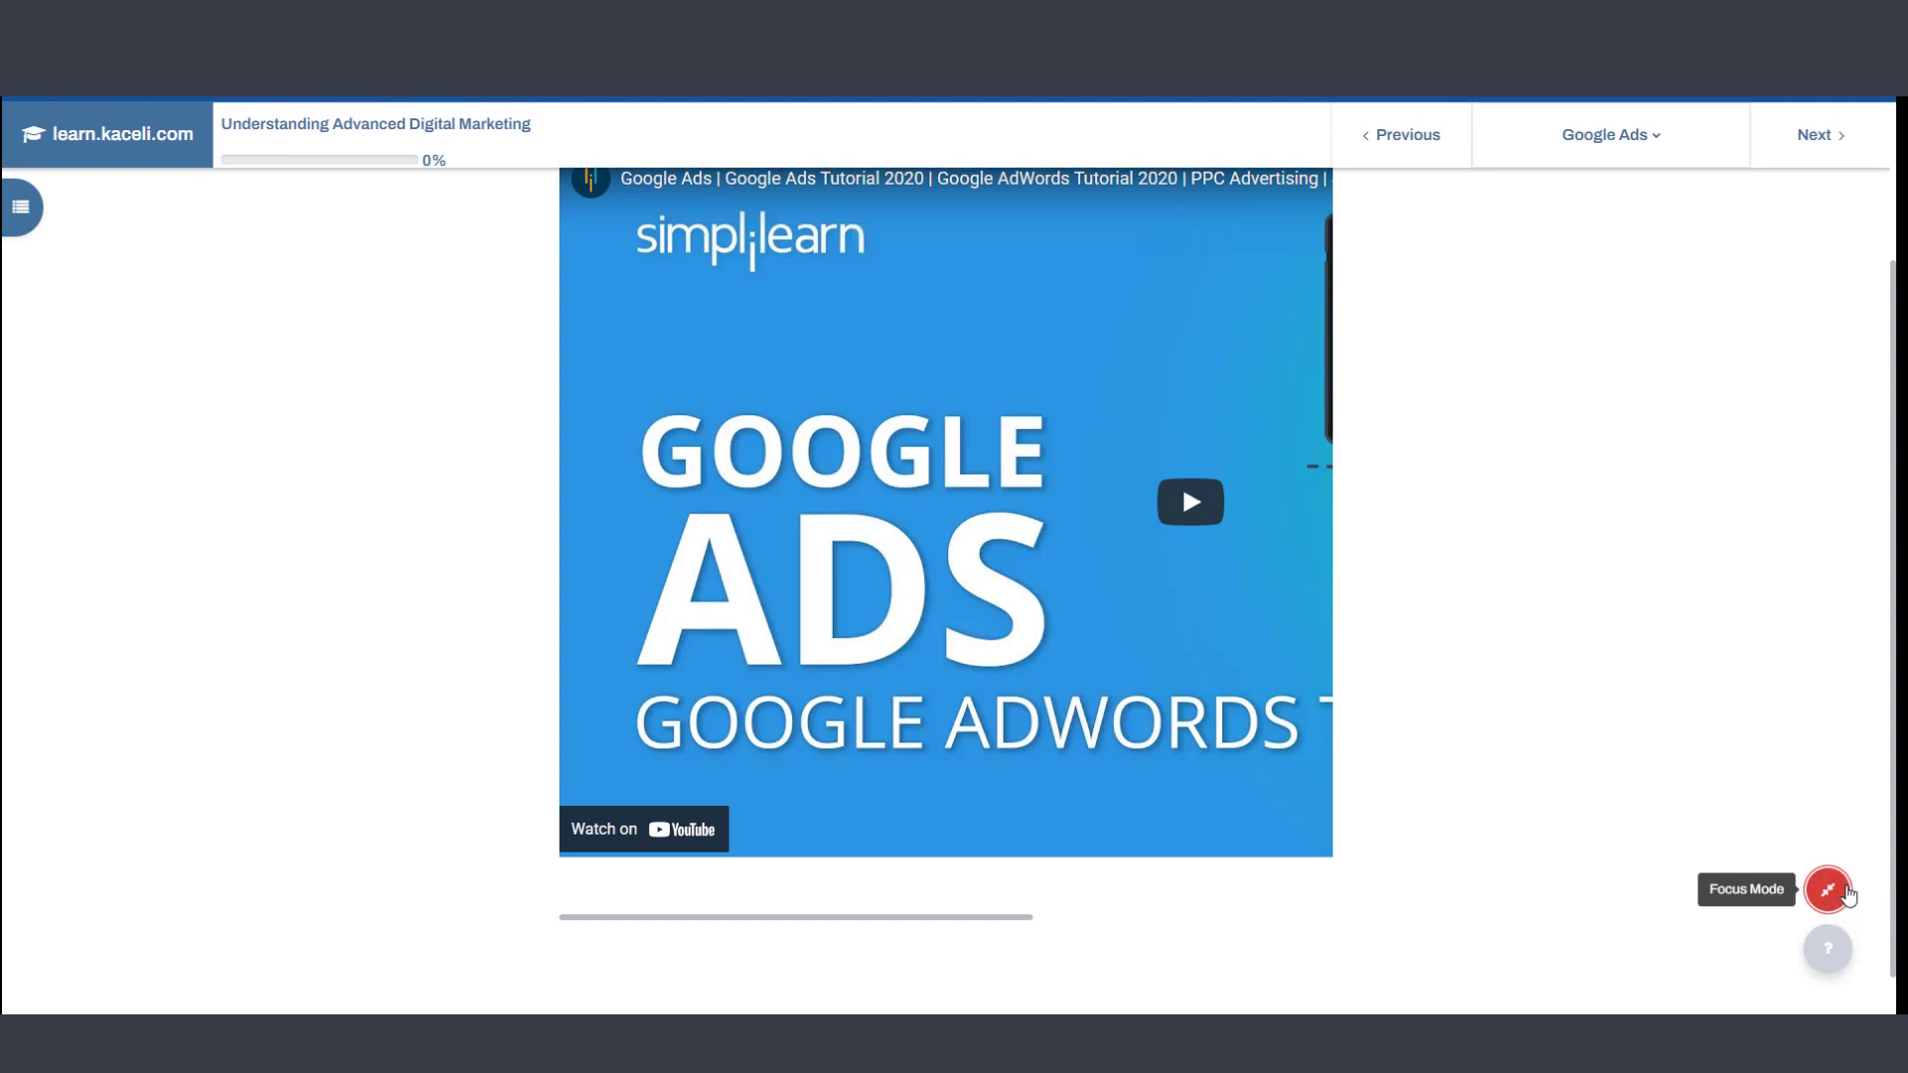
pyautogui.click(1830, 894)
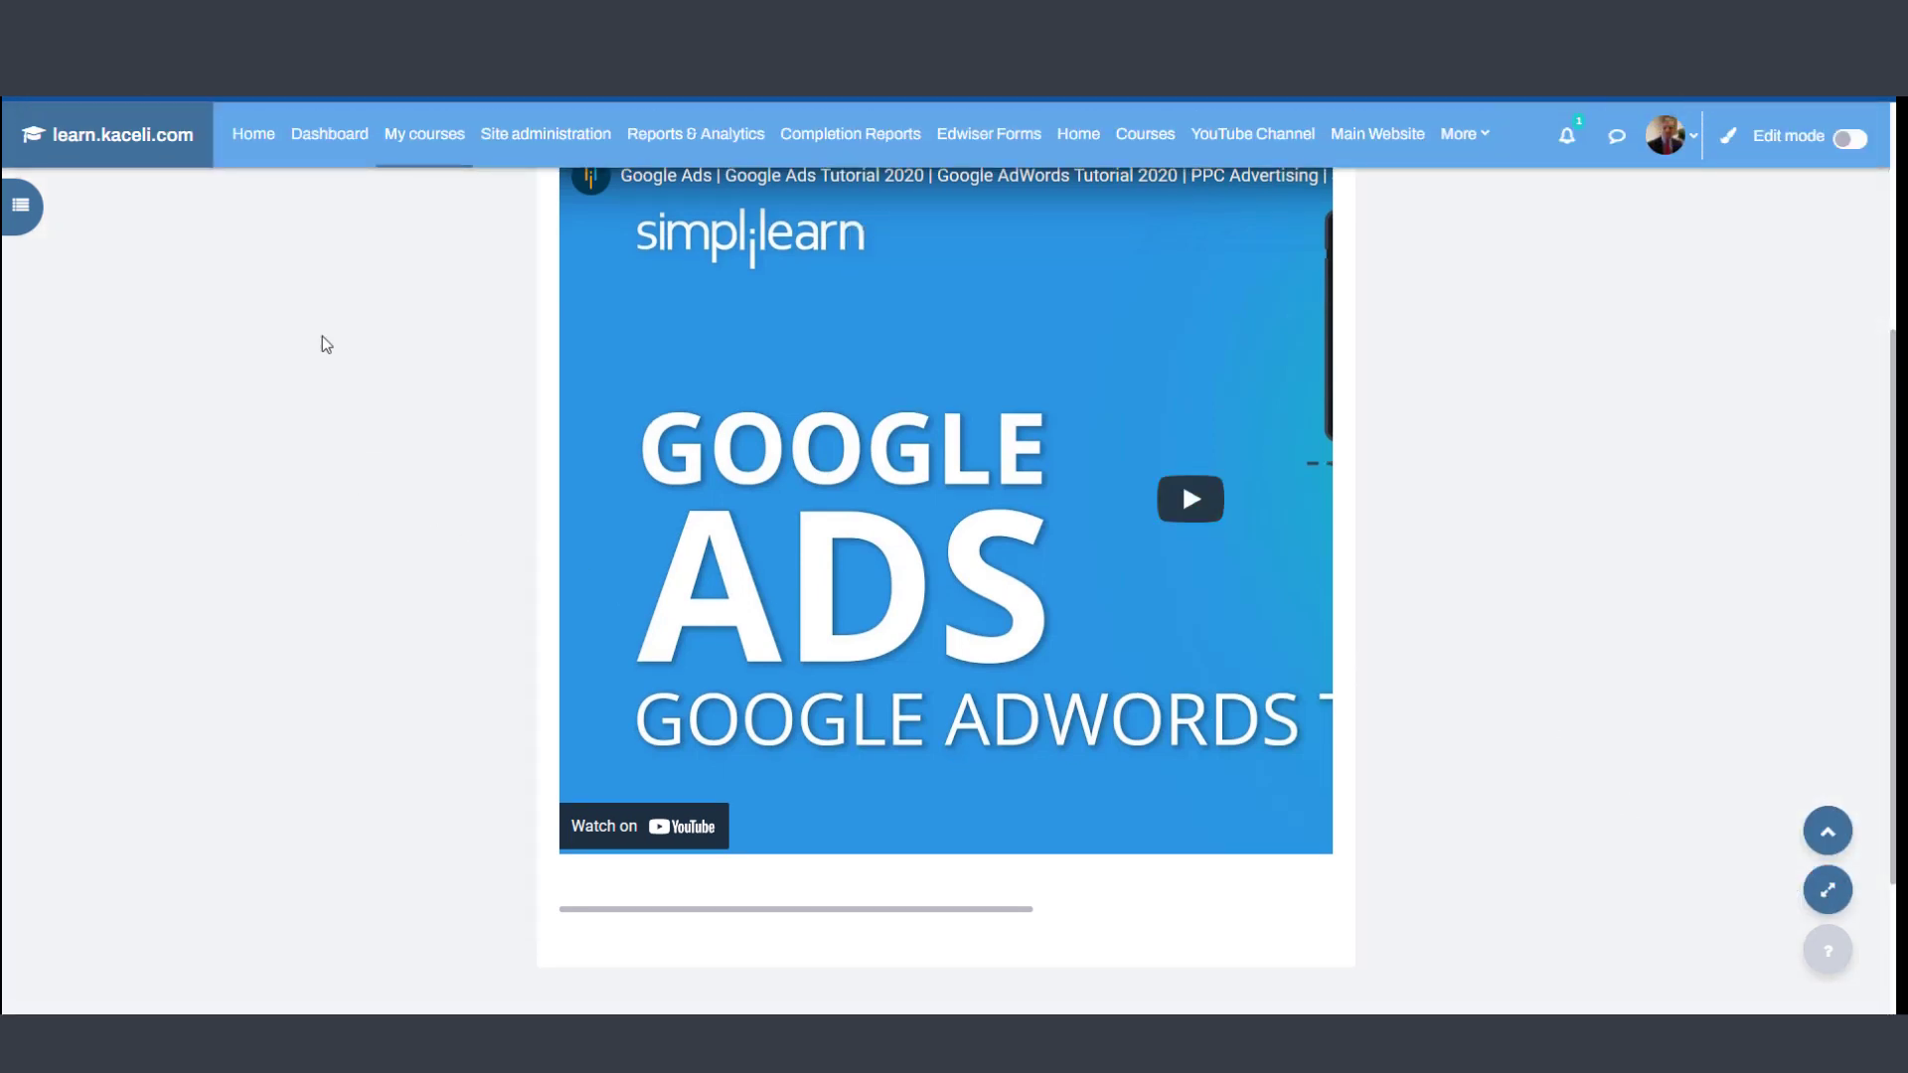
# - Use the course index and Google Marketting breadcrumb to return to that course section
pyautogui.click(24, 206)
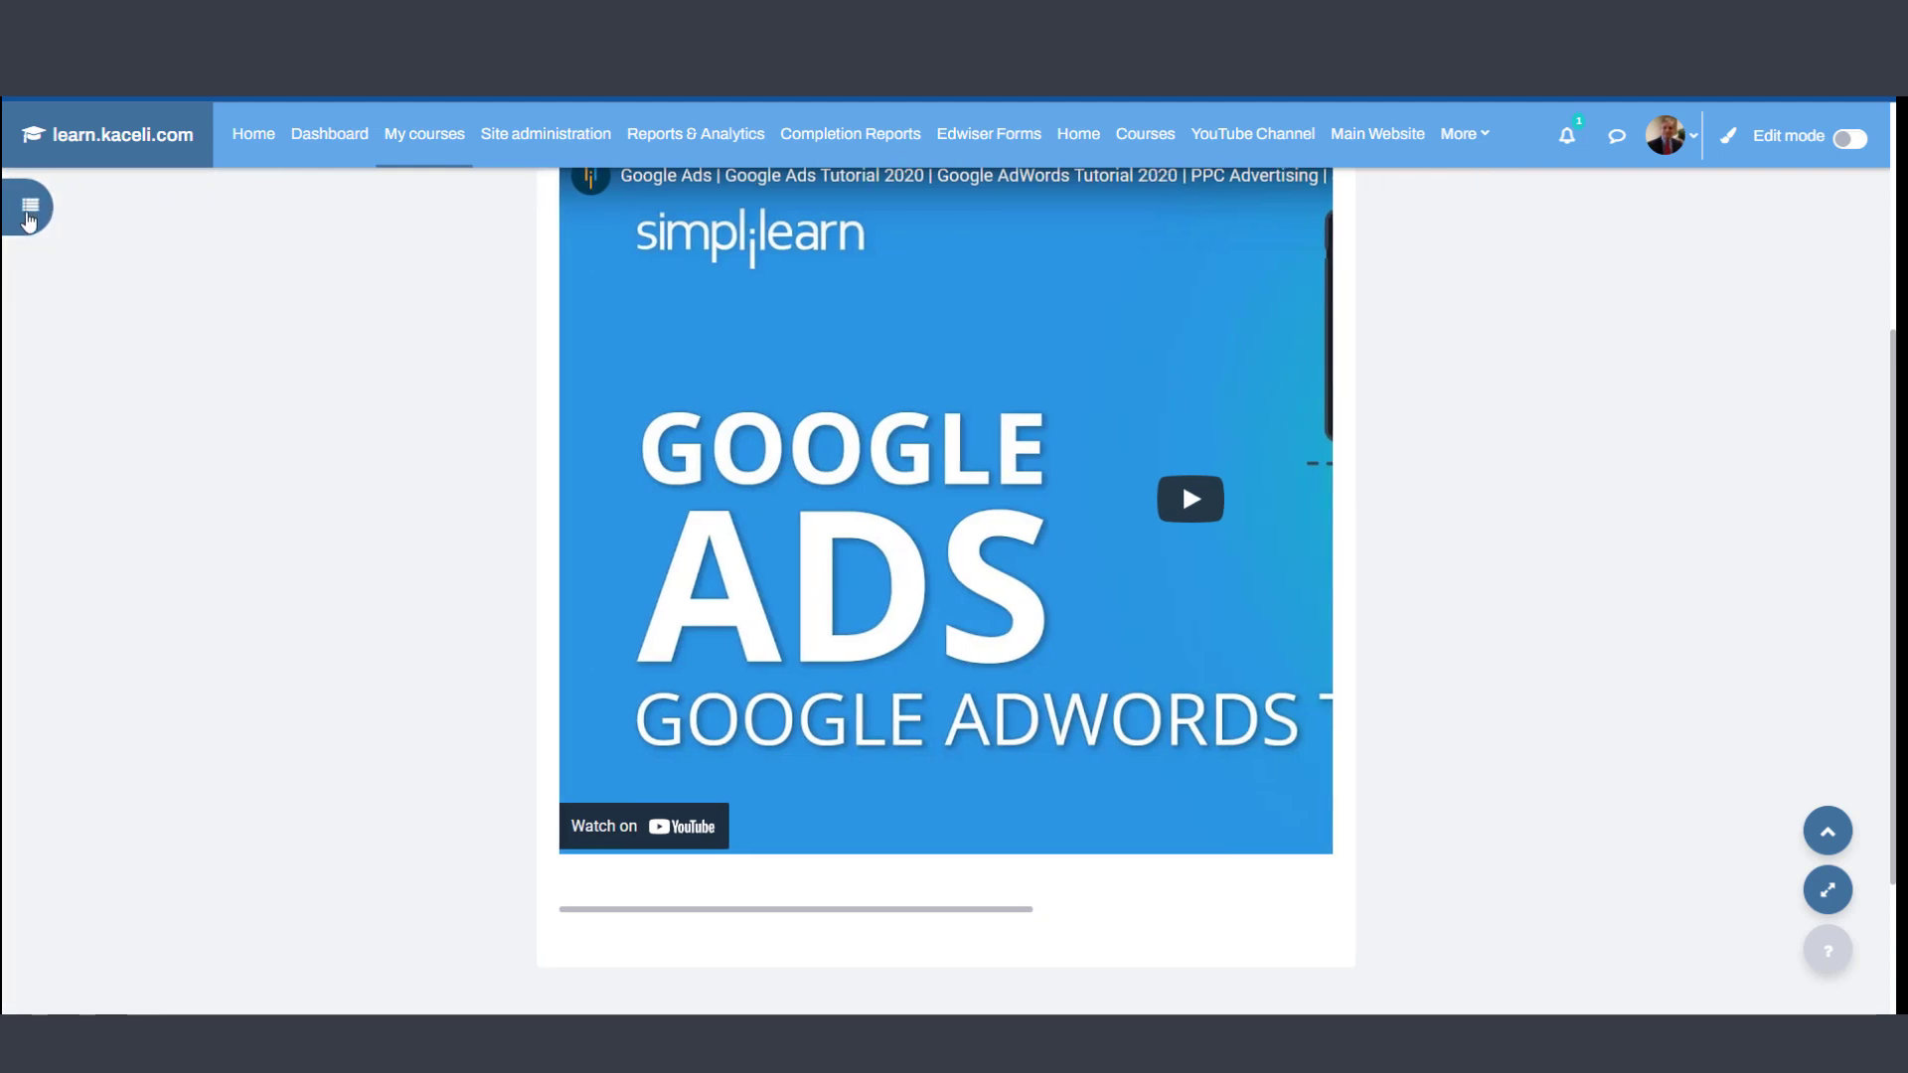
pyautogui.click(25, 207)
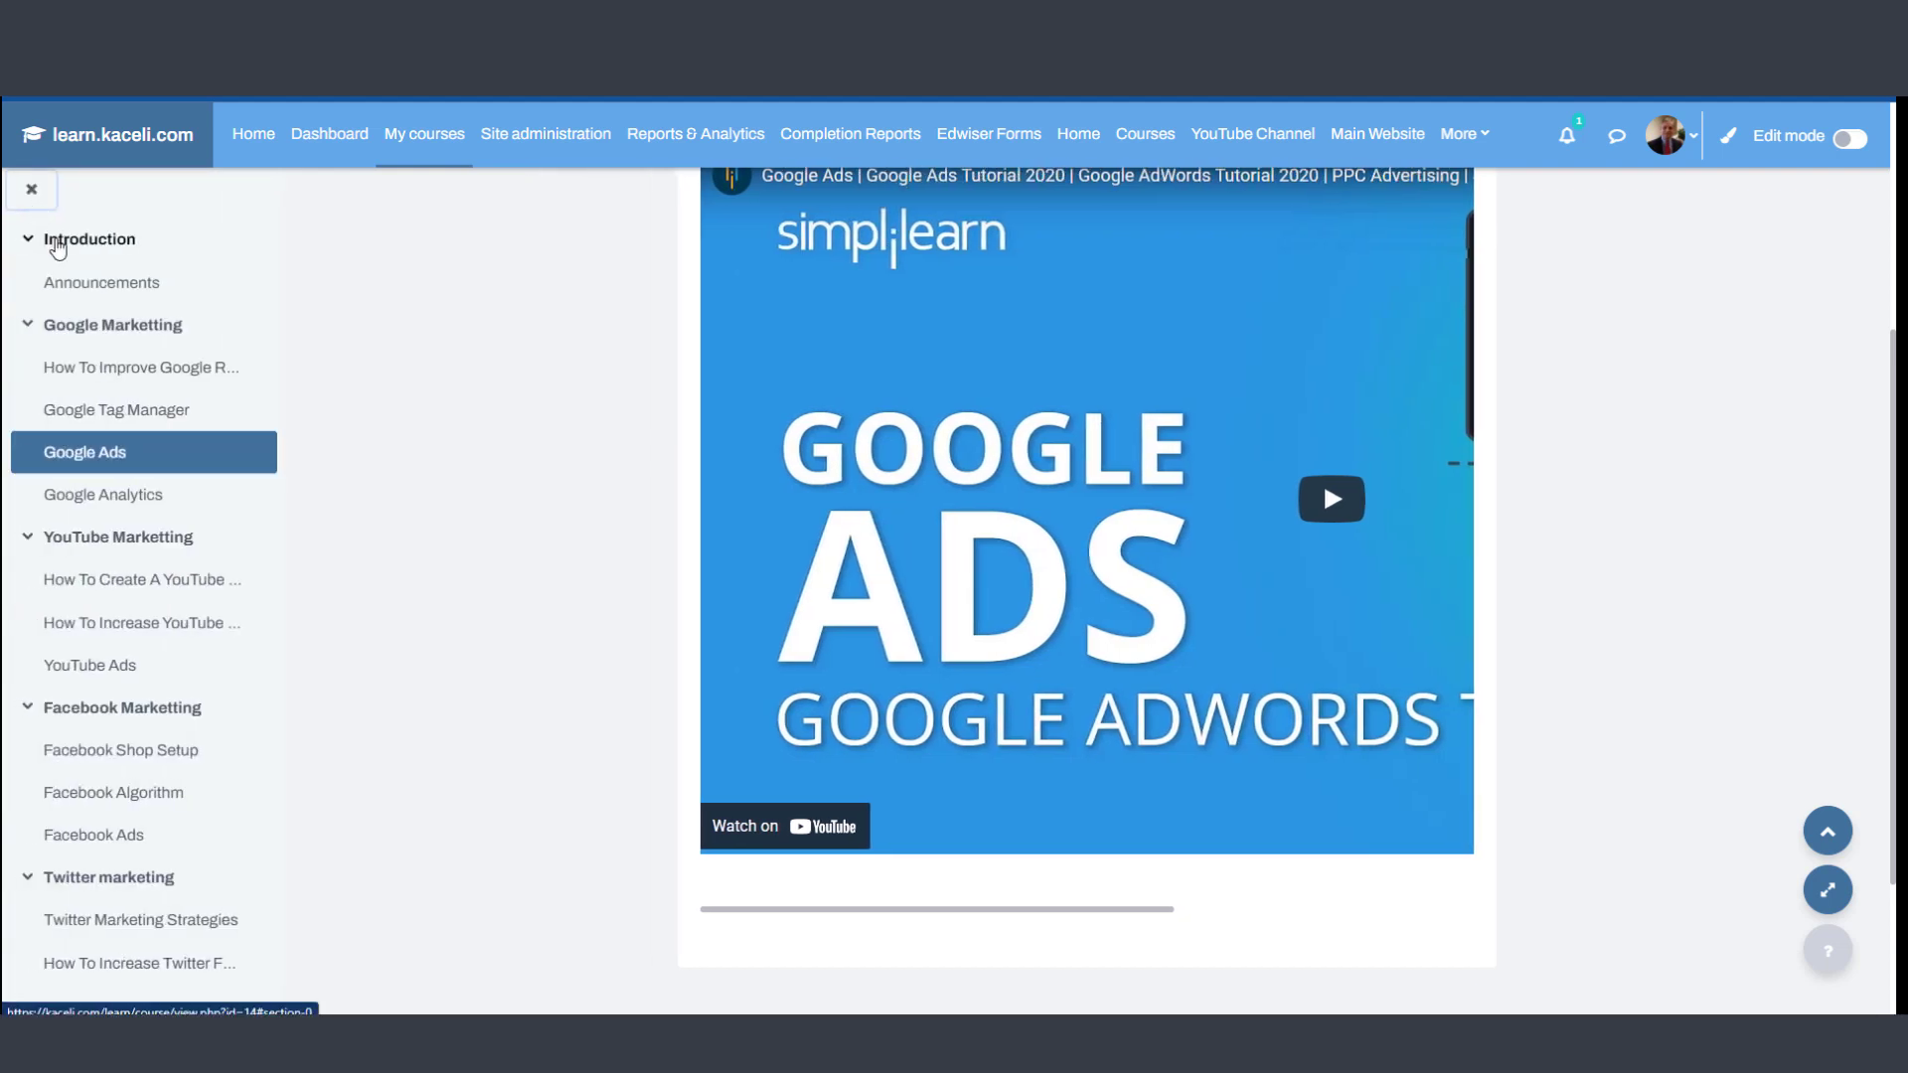
pyautogui.scroll(4, 630, 658)
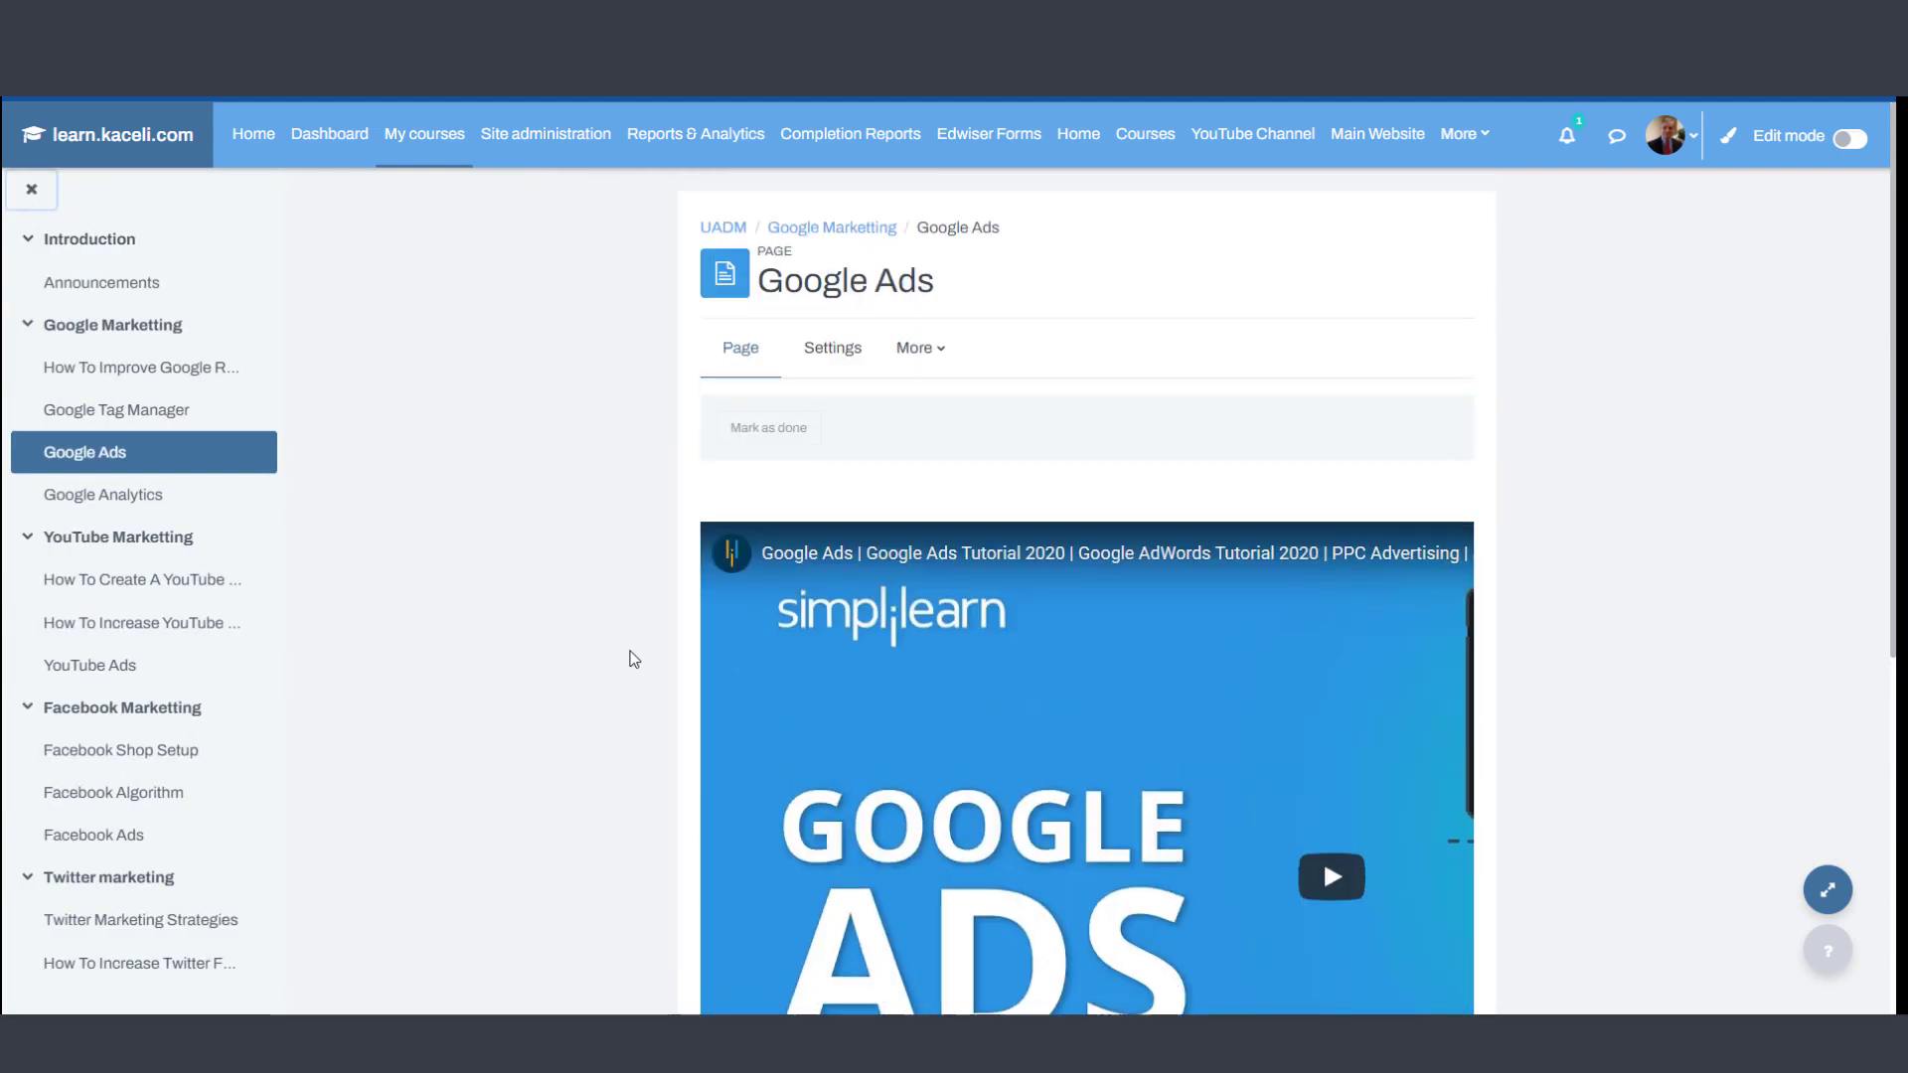
pyautogui.click(825, 227)
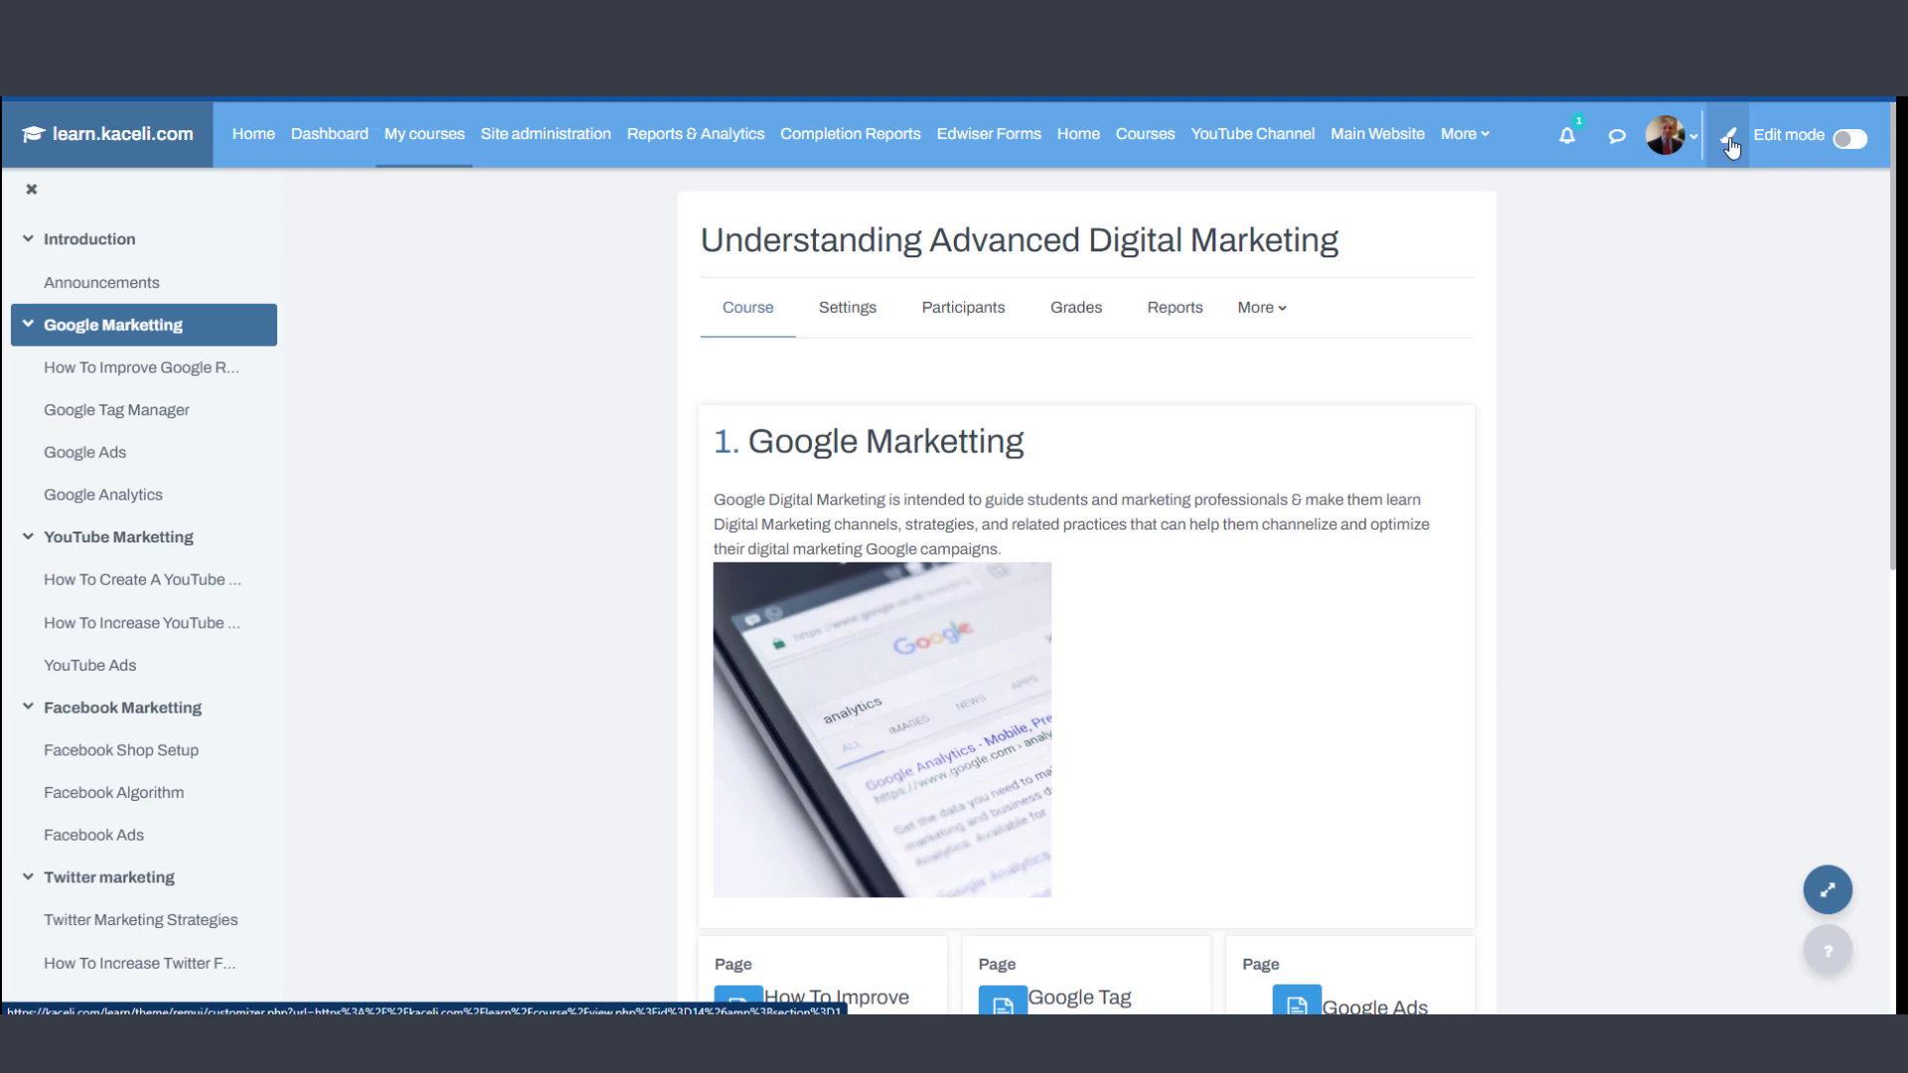
# - Open the RemUI theme customizer at Global > Site favicon settings
pyautogui.click(1730, 148)
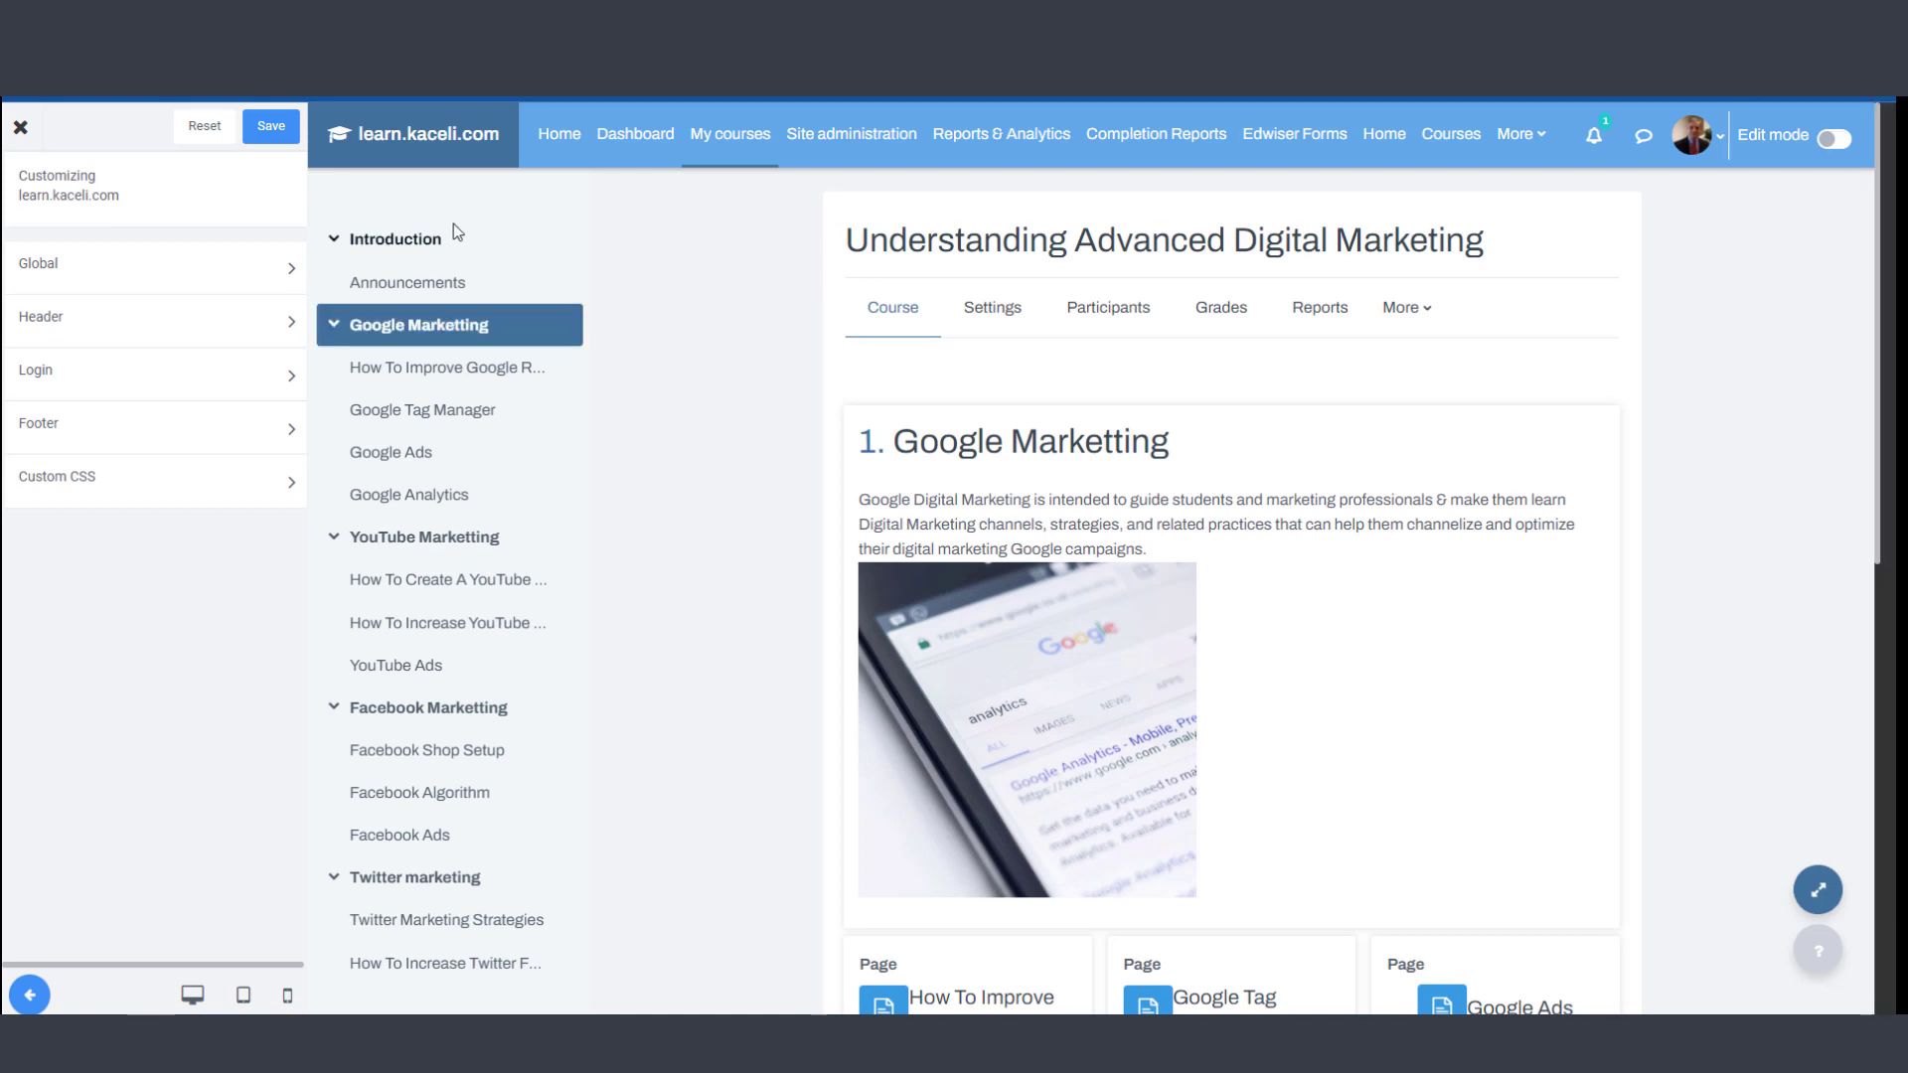
pyautogui.click(84, 284)
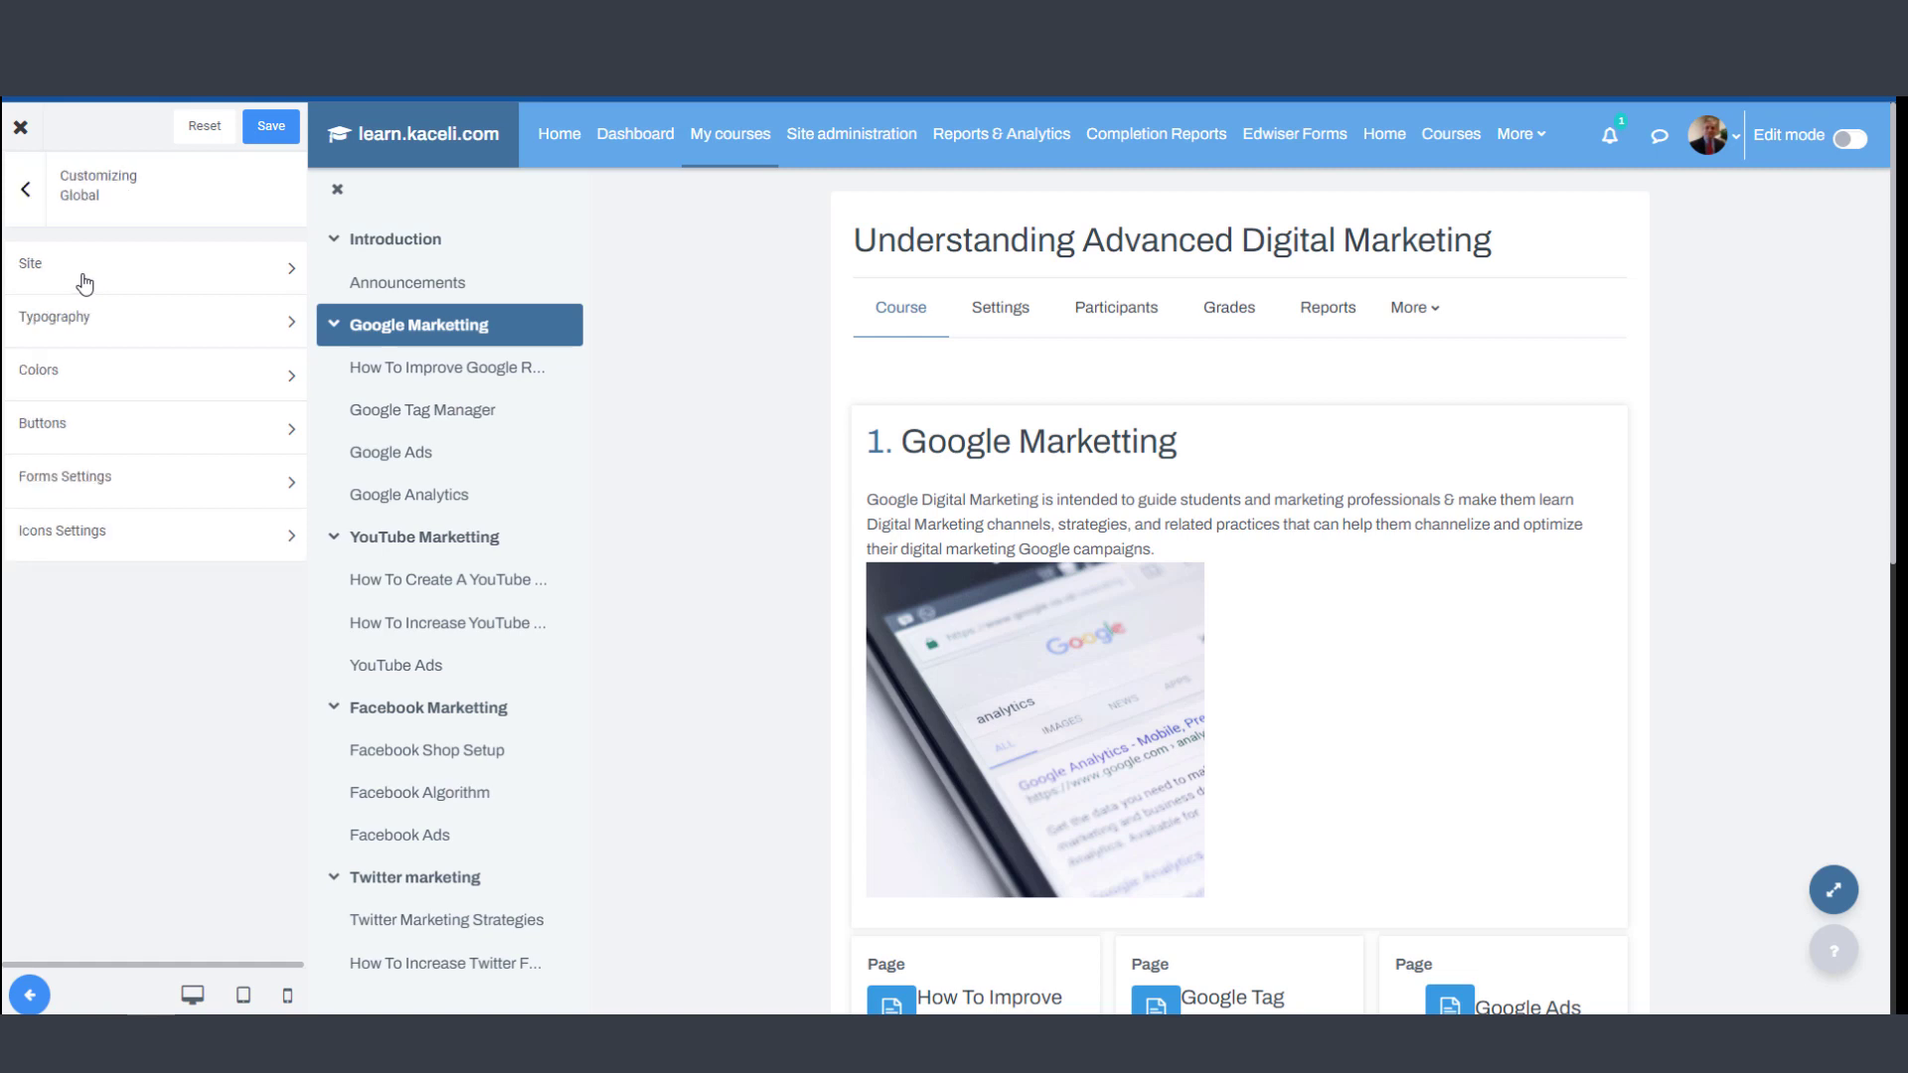
pyautogui.click(149, 274)
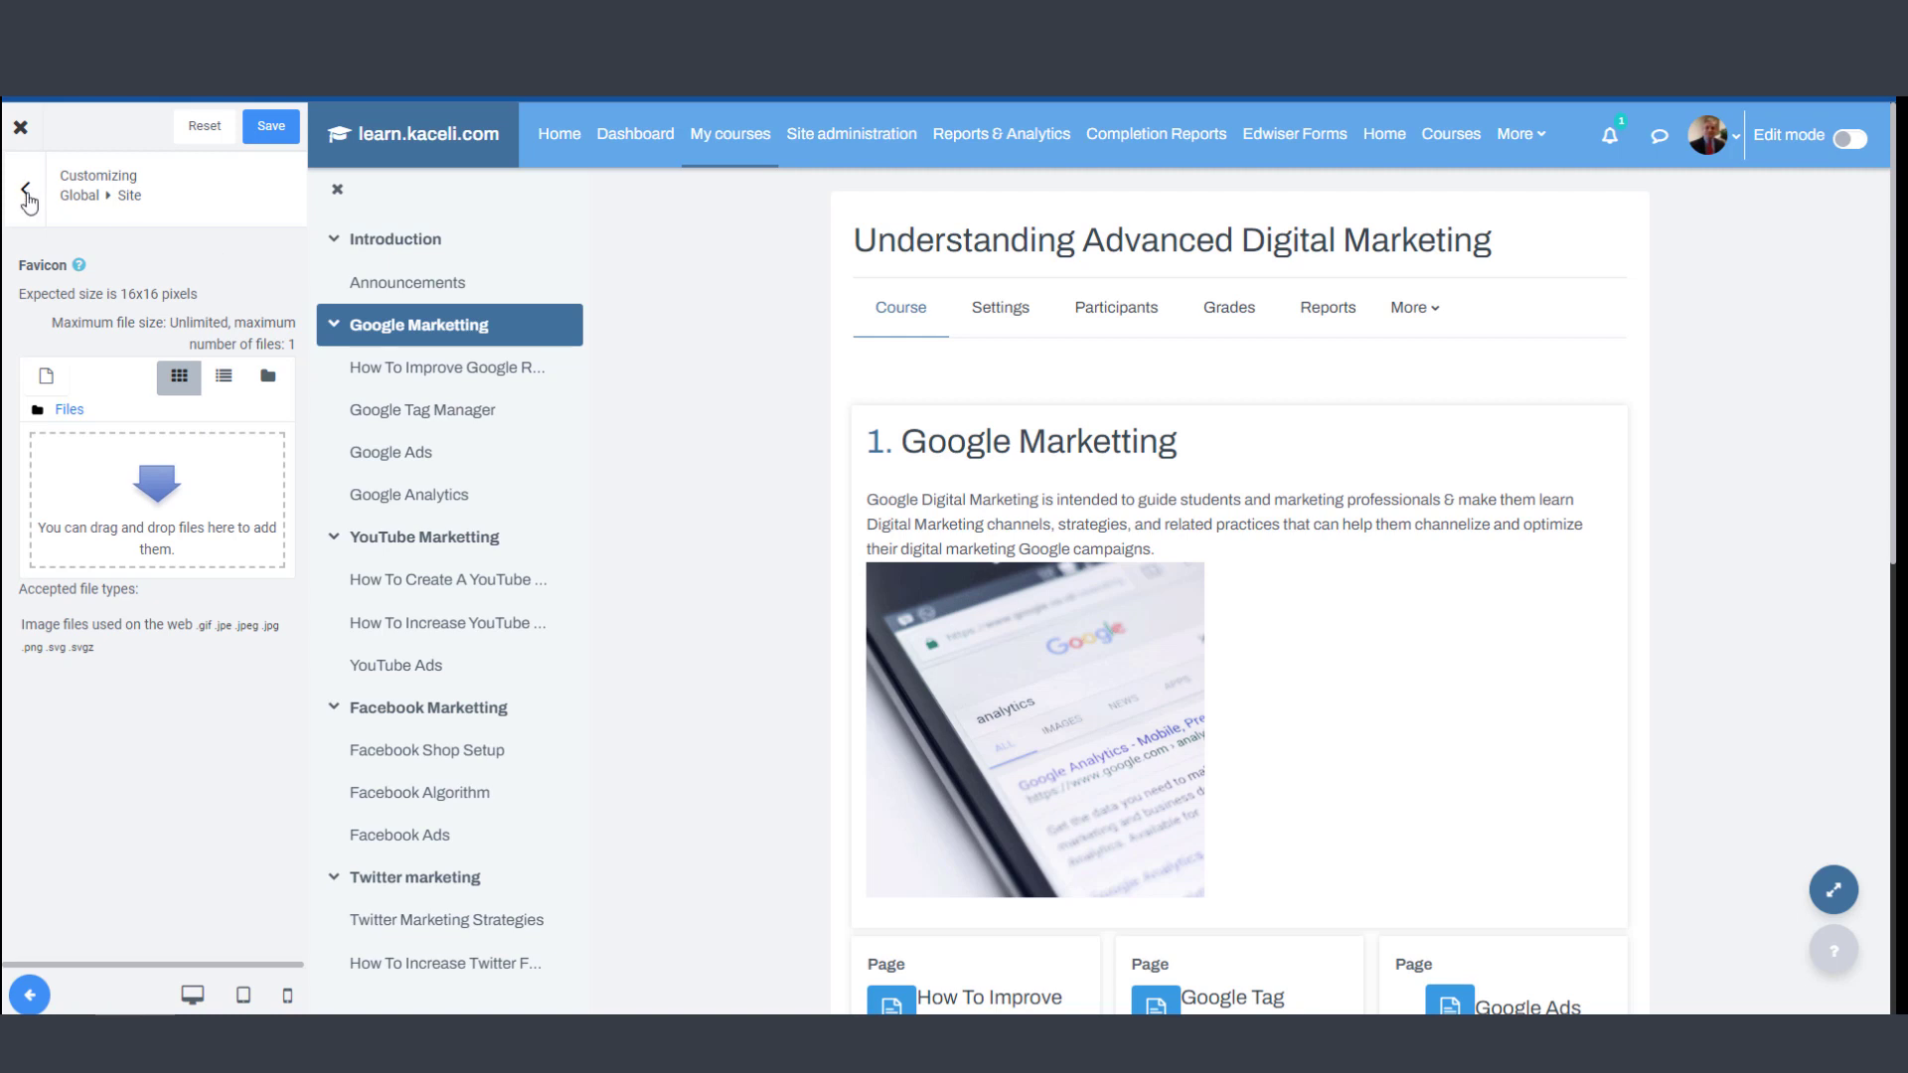
# - Set Global Typography body text to font size 18, Medium 500 weight, line height 1.59
pyautogui.click(28, 194)
pyautogui.click(129, 324)
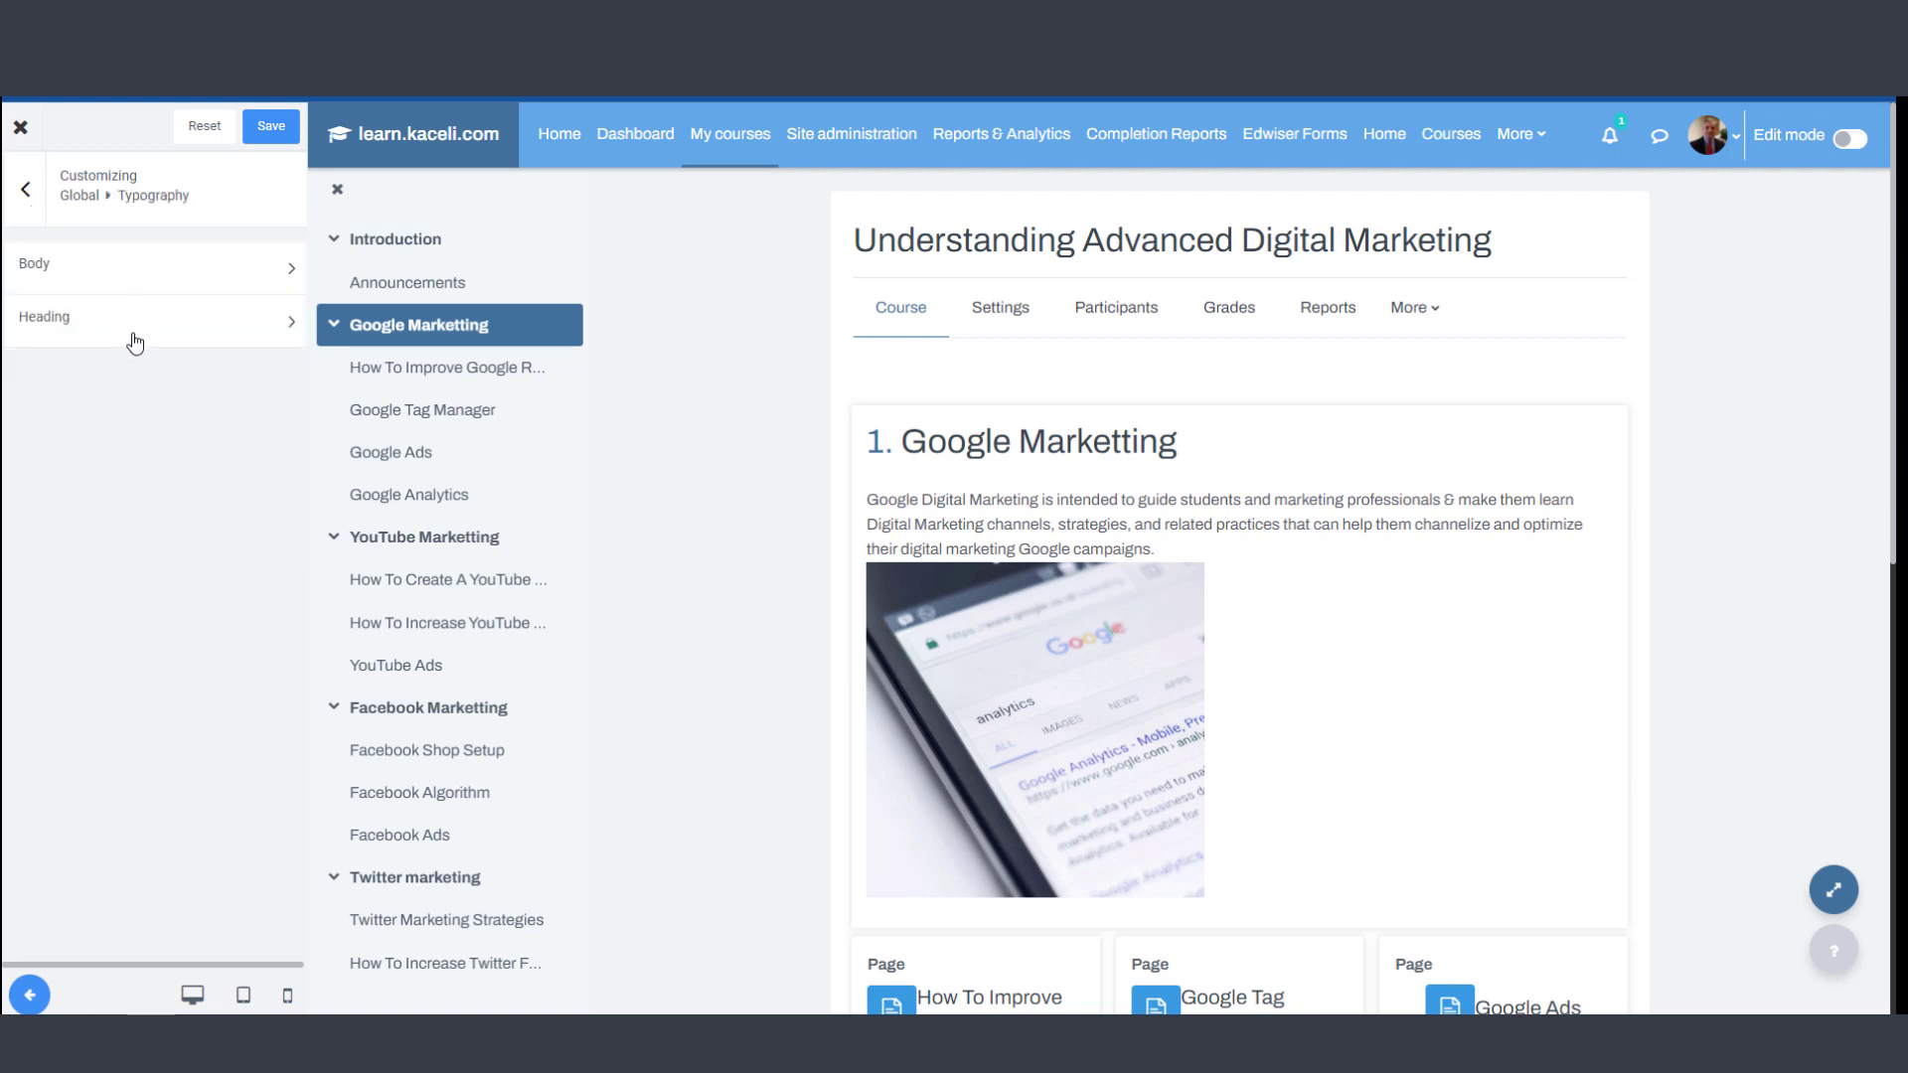
pyautogui.click(127, 269)
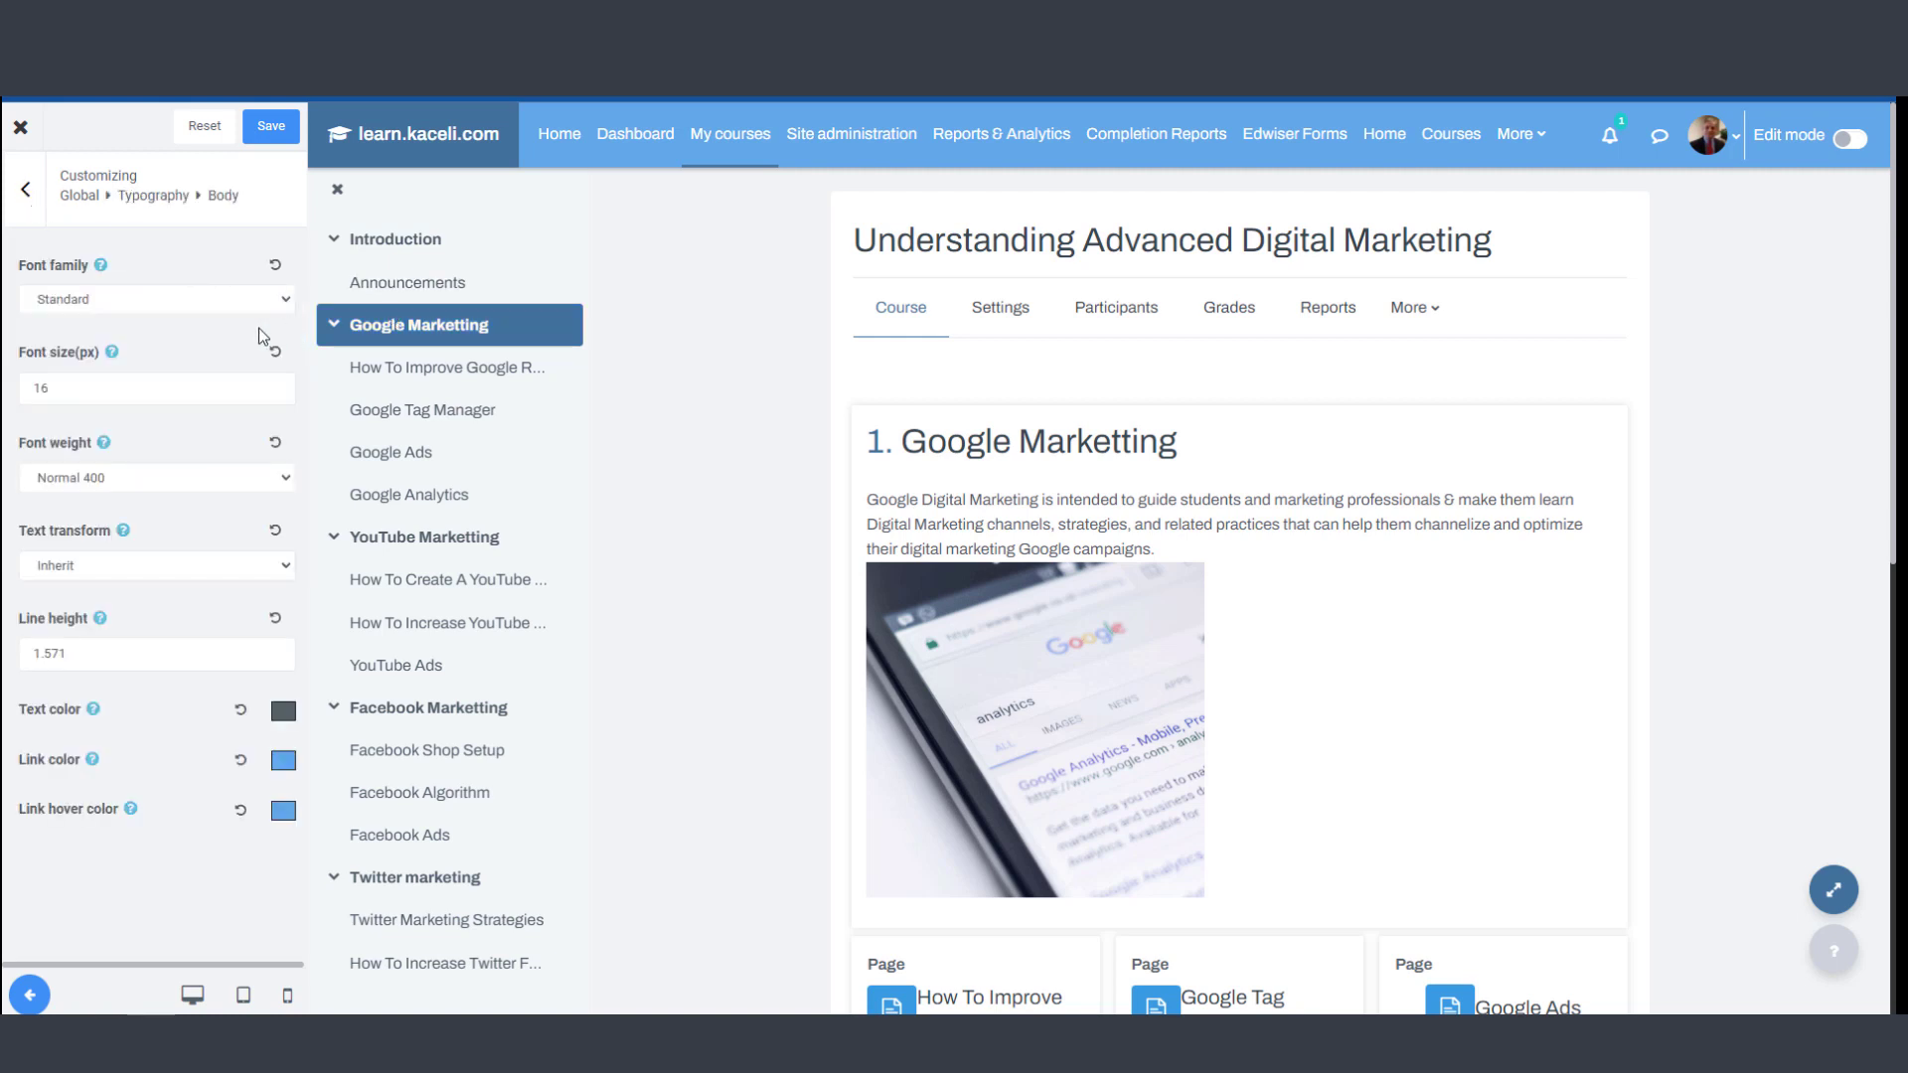
pyautogui.click(275, 388)
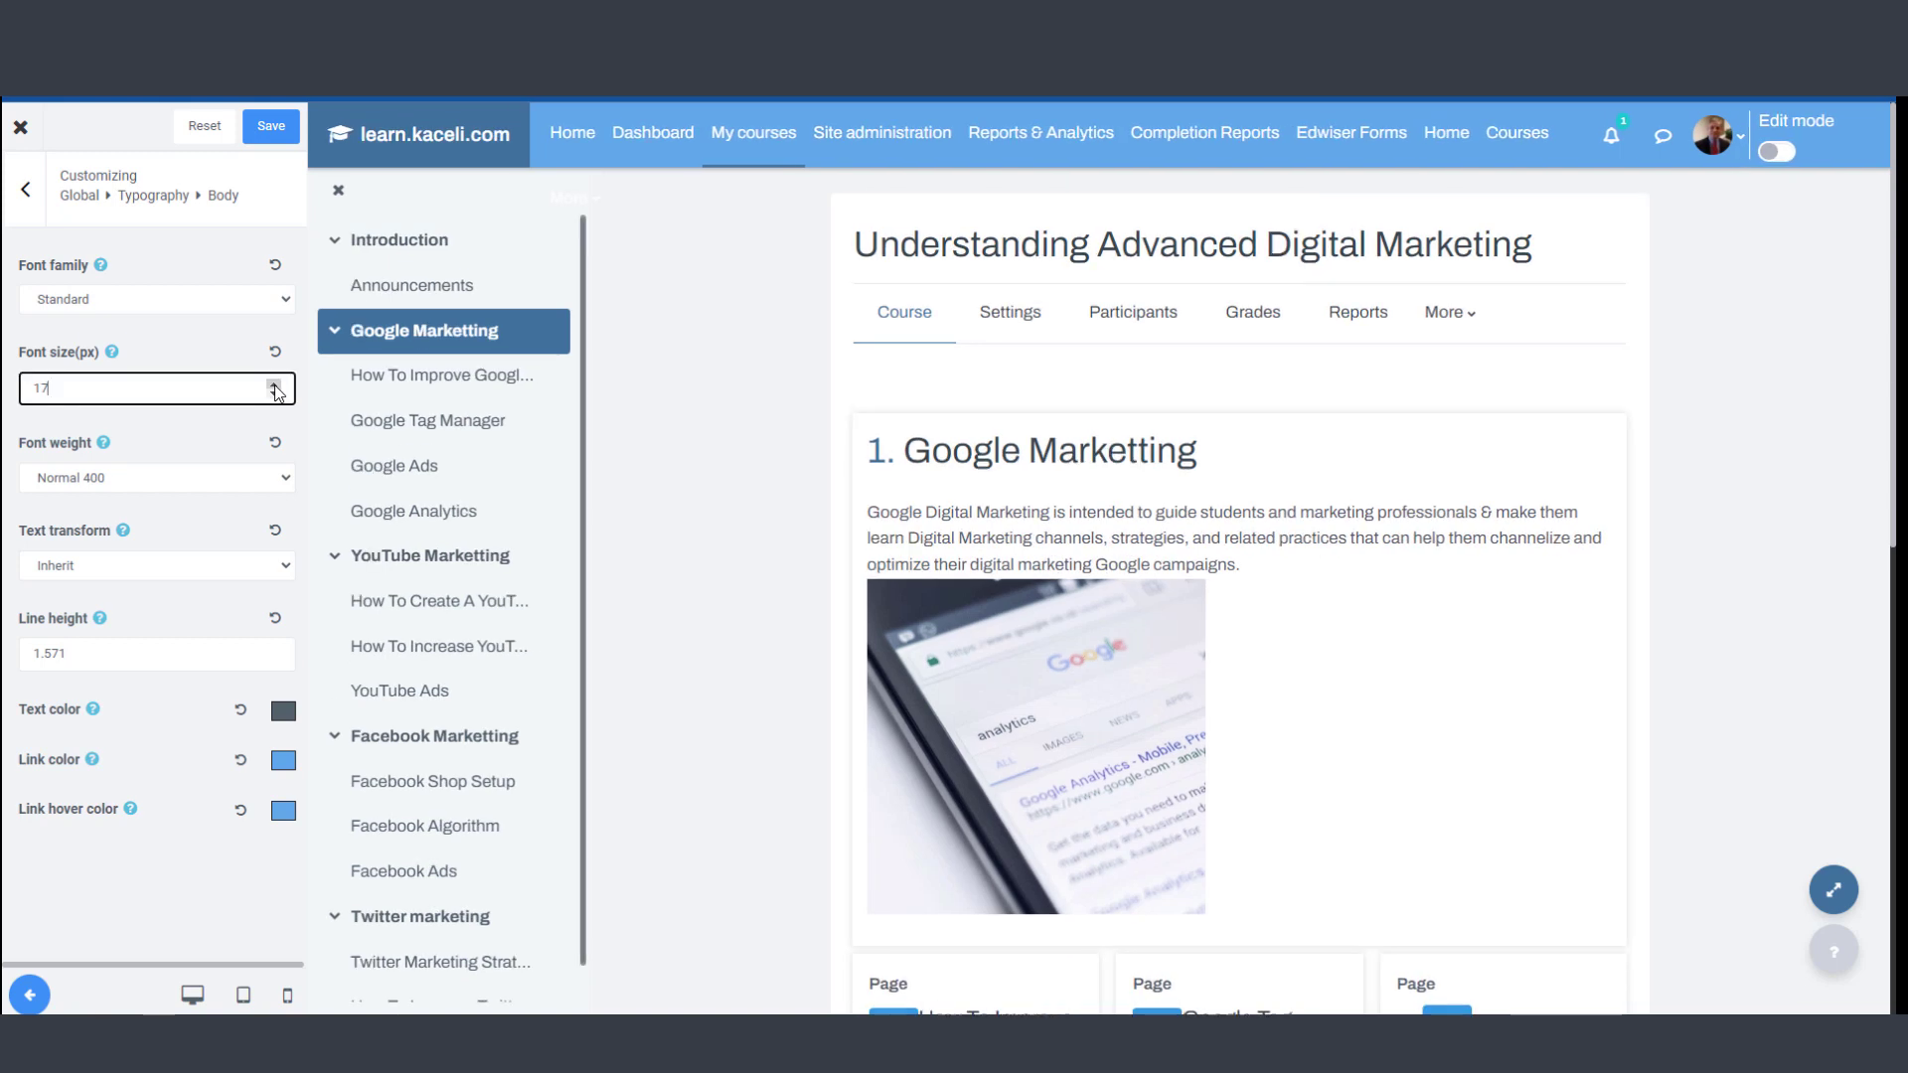
pyautogui.click(276, 387)
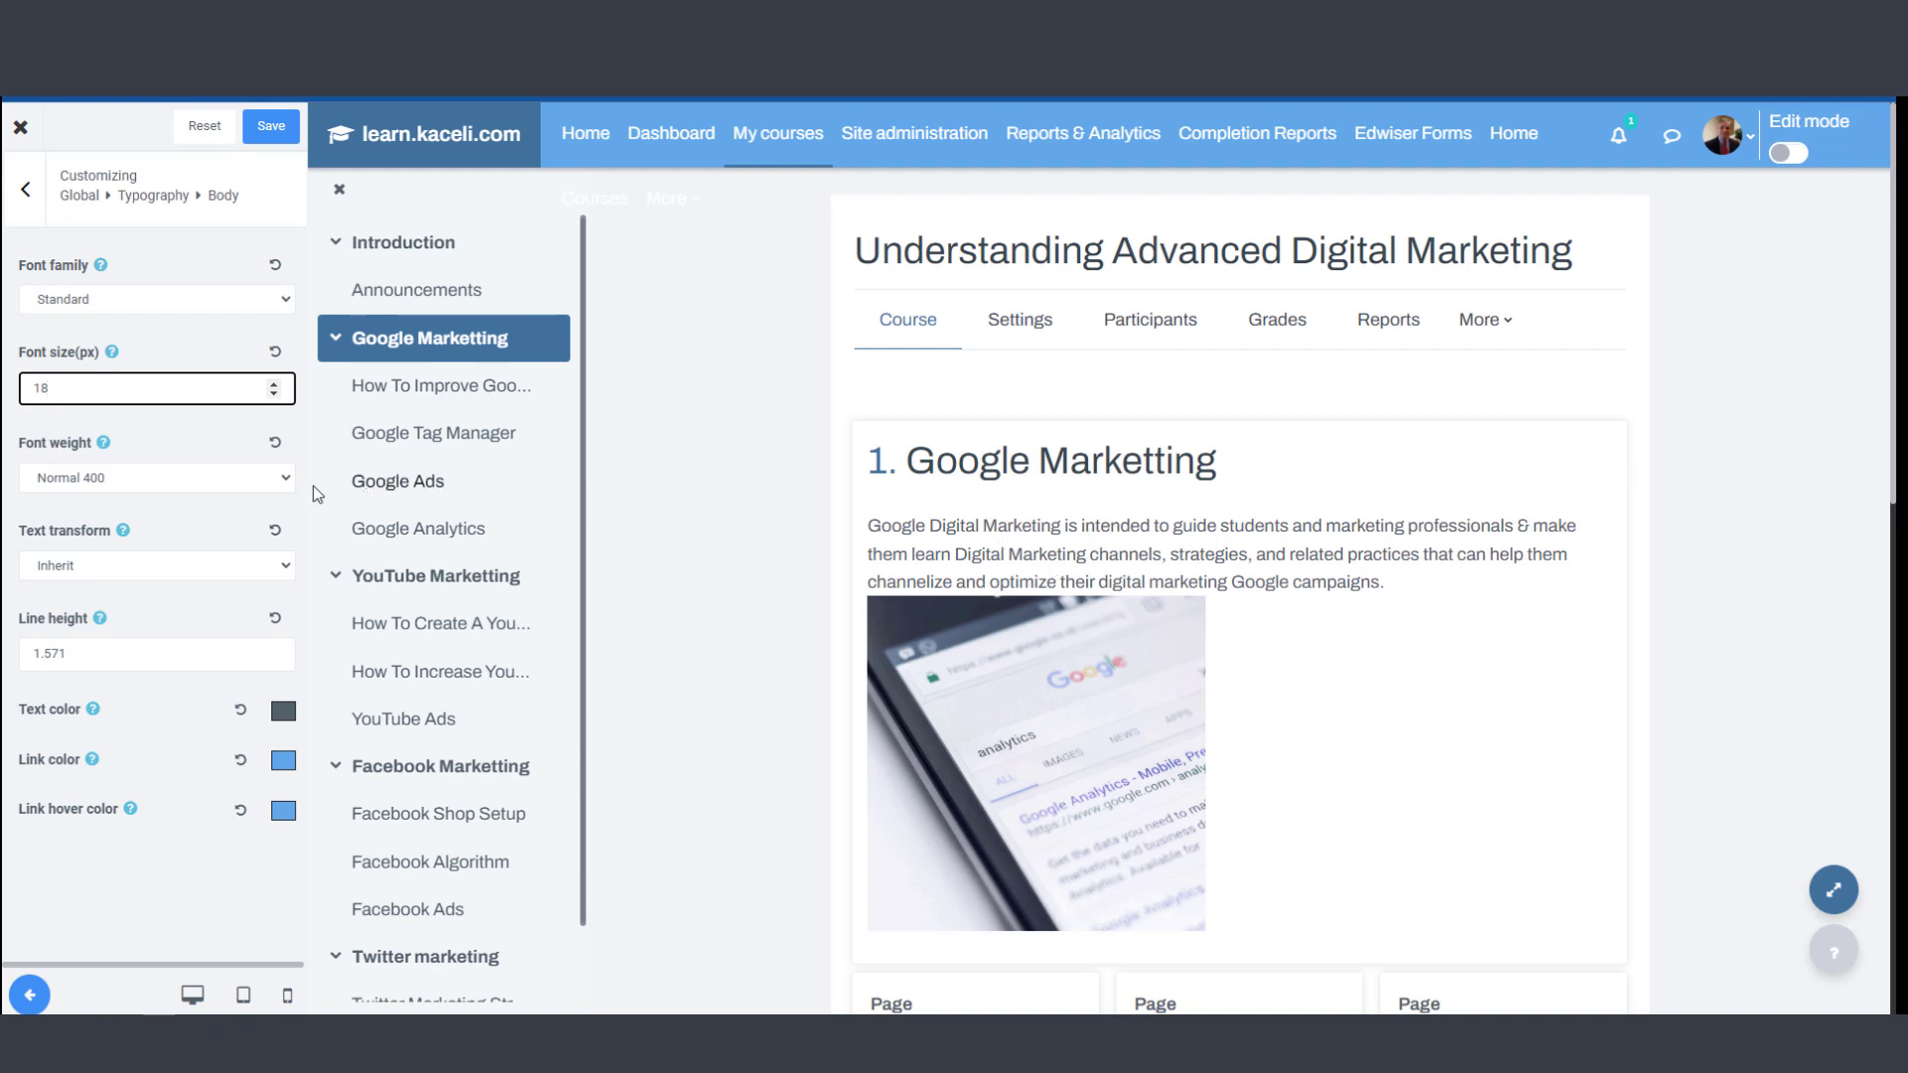
pyautogui.click(275, 487)
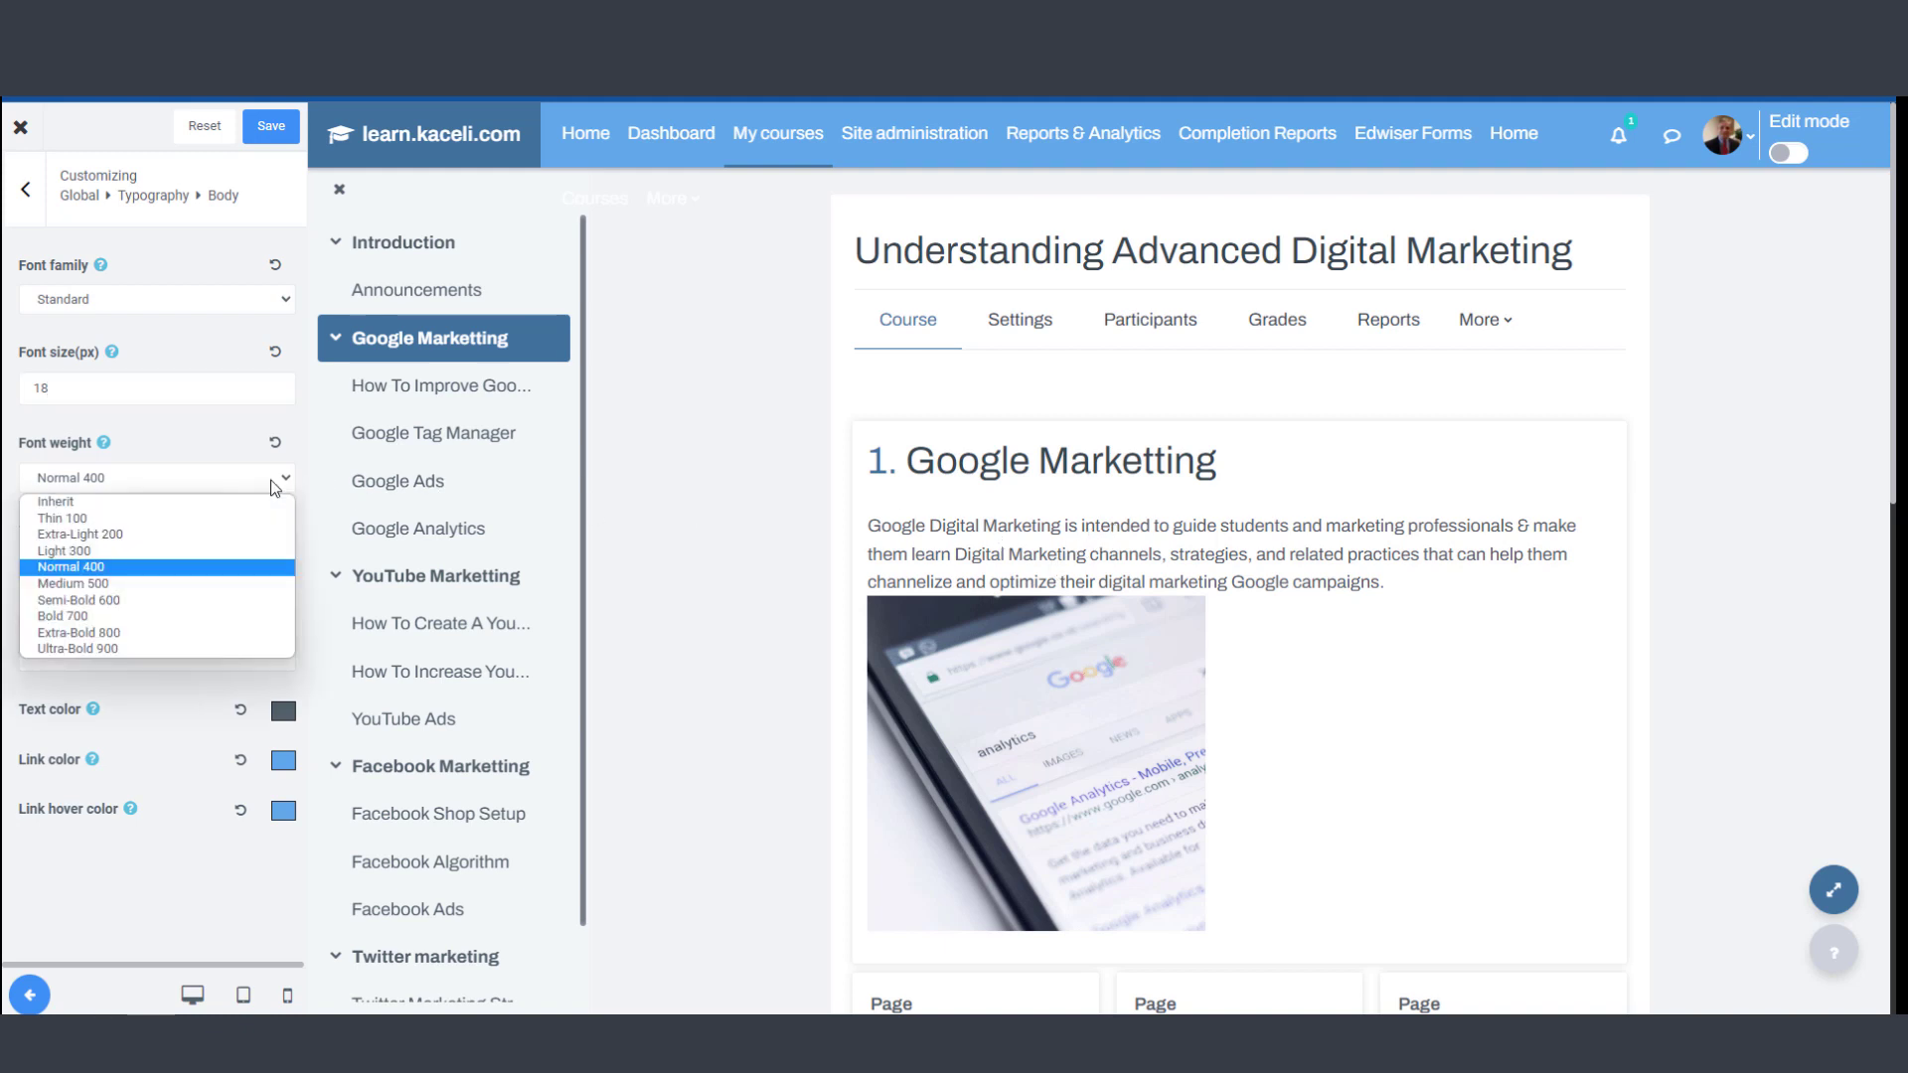
pyautogui.click(121, 584)
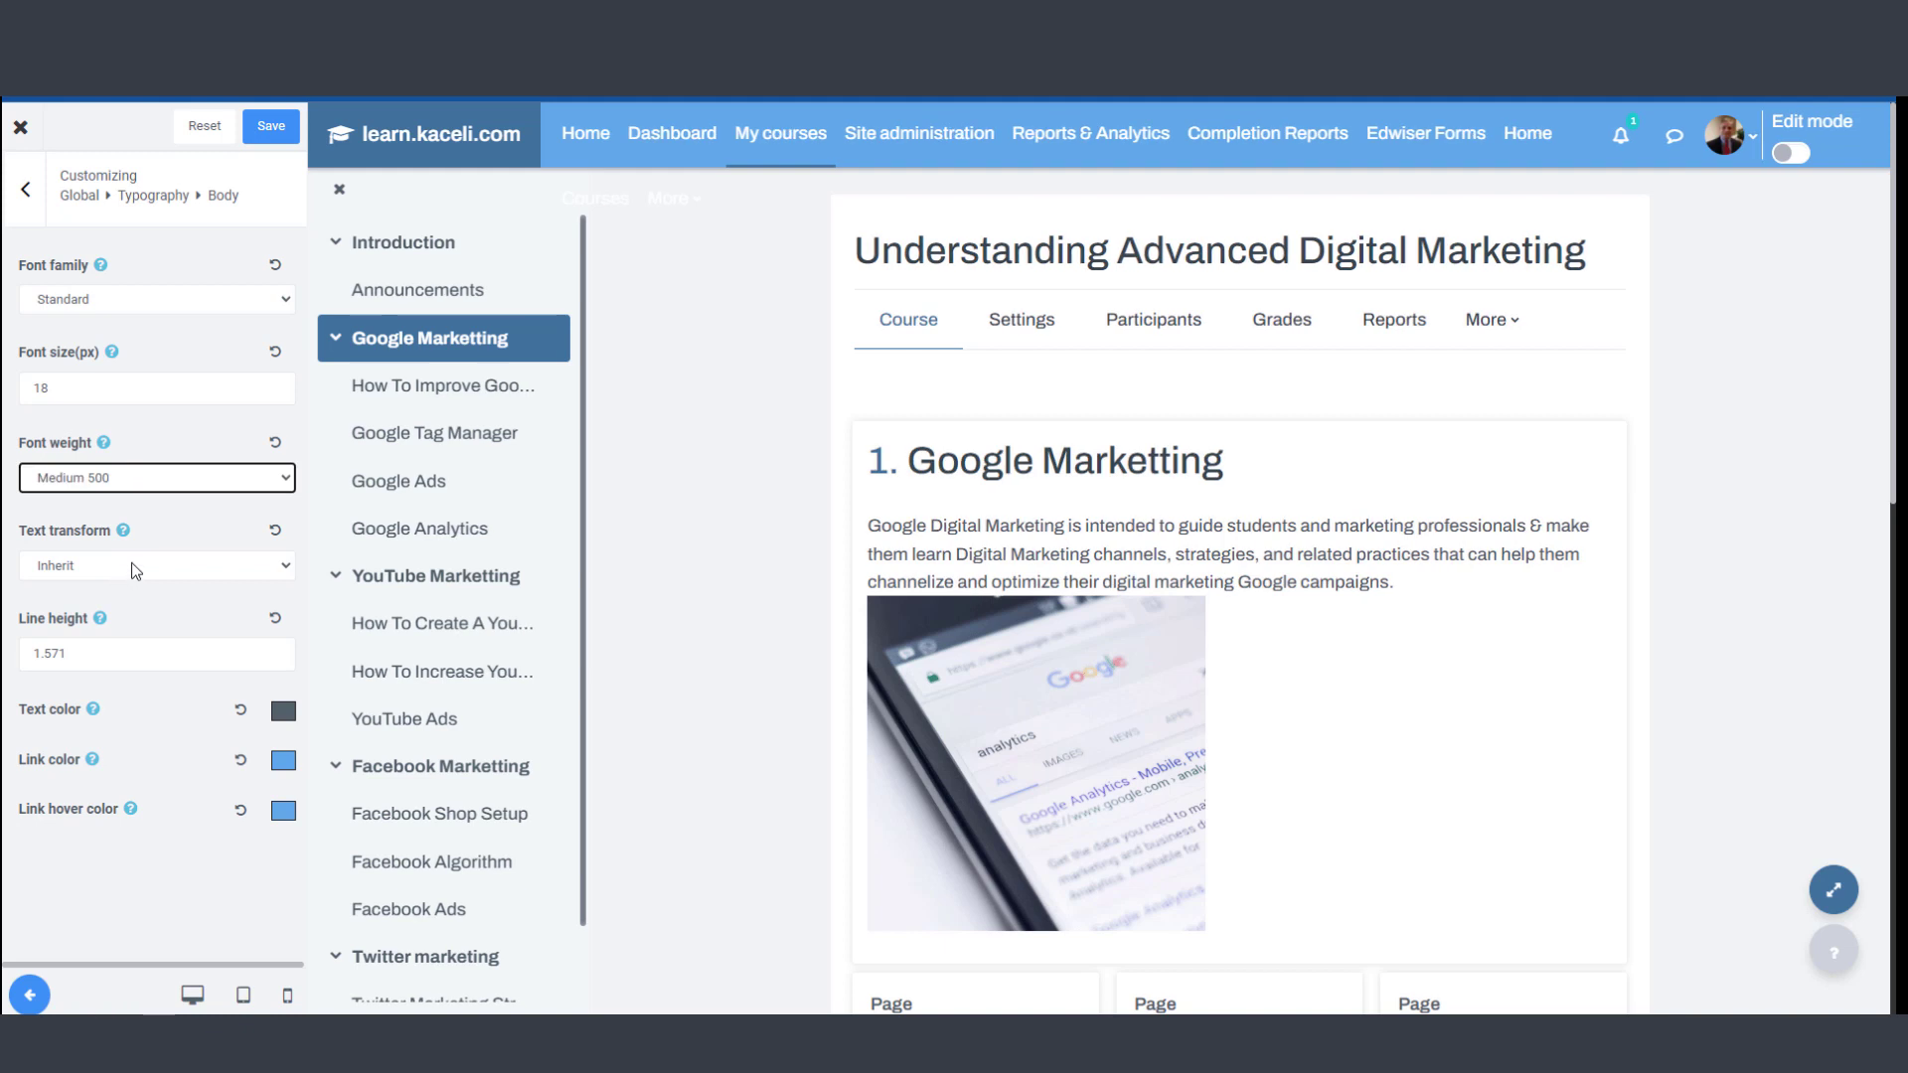
pyautogui.click(149, 653)
pyautogui.press('BackSpace')
pyautogui.press('BackSpace')
pyautogui.write('9')
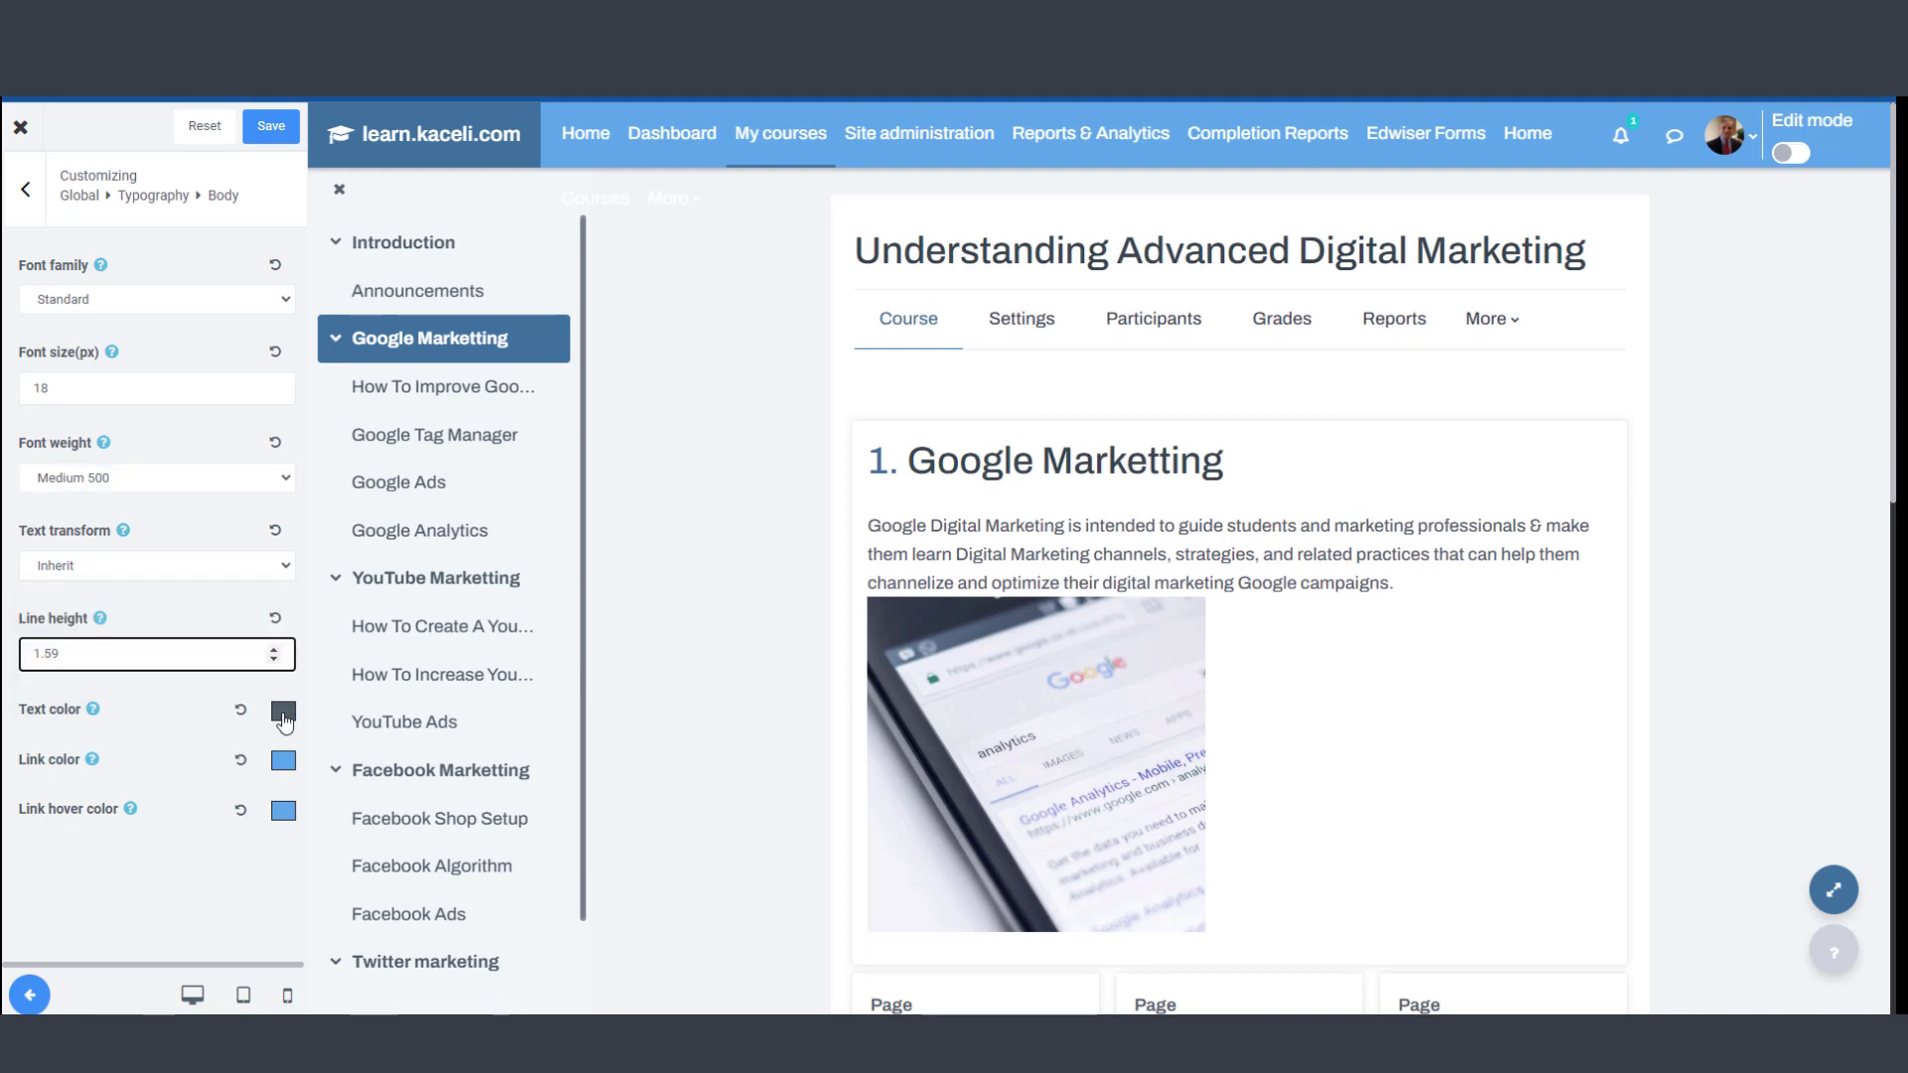
# - Check the body colour picker, then preview tablet and mobile widths before returning to desktop
pyautogui.click(281, 715)
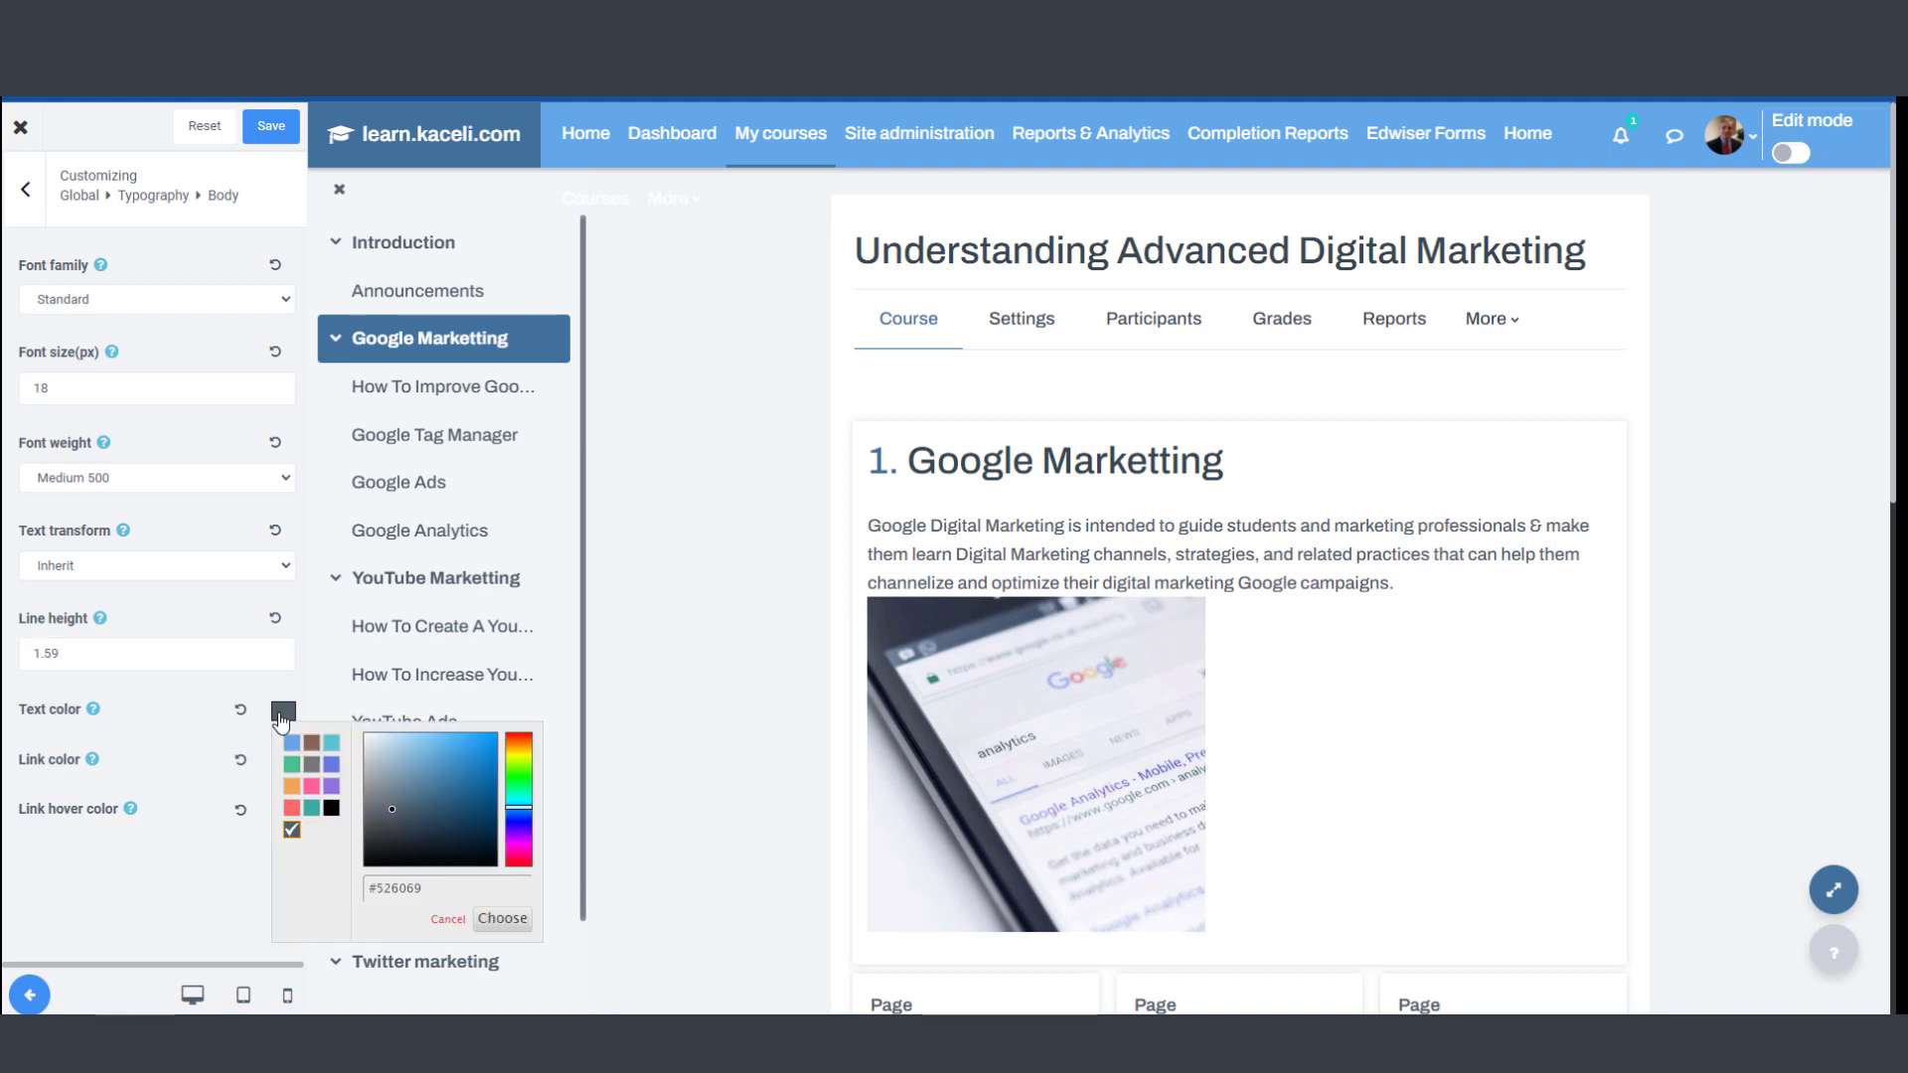
pyautogui.click(216, 827)
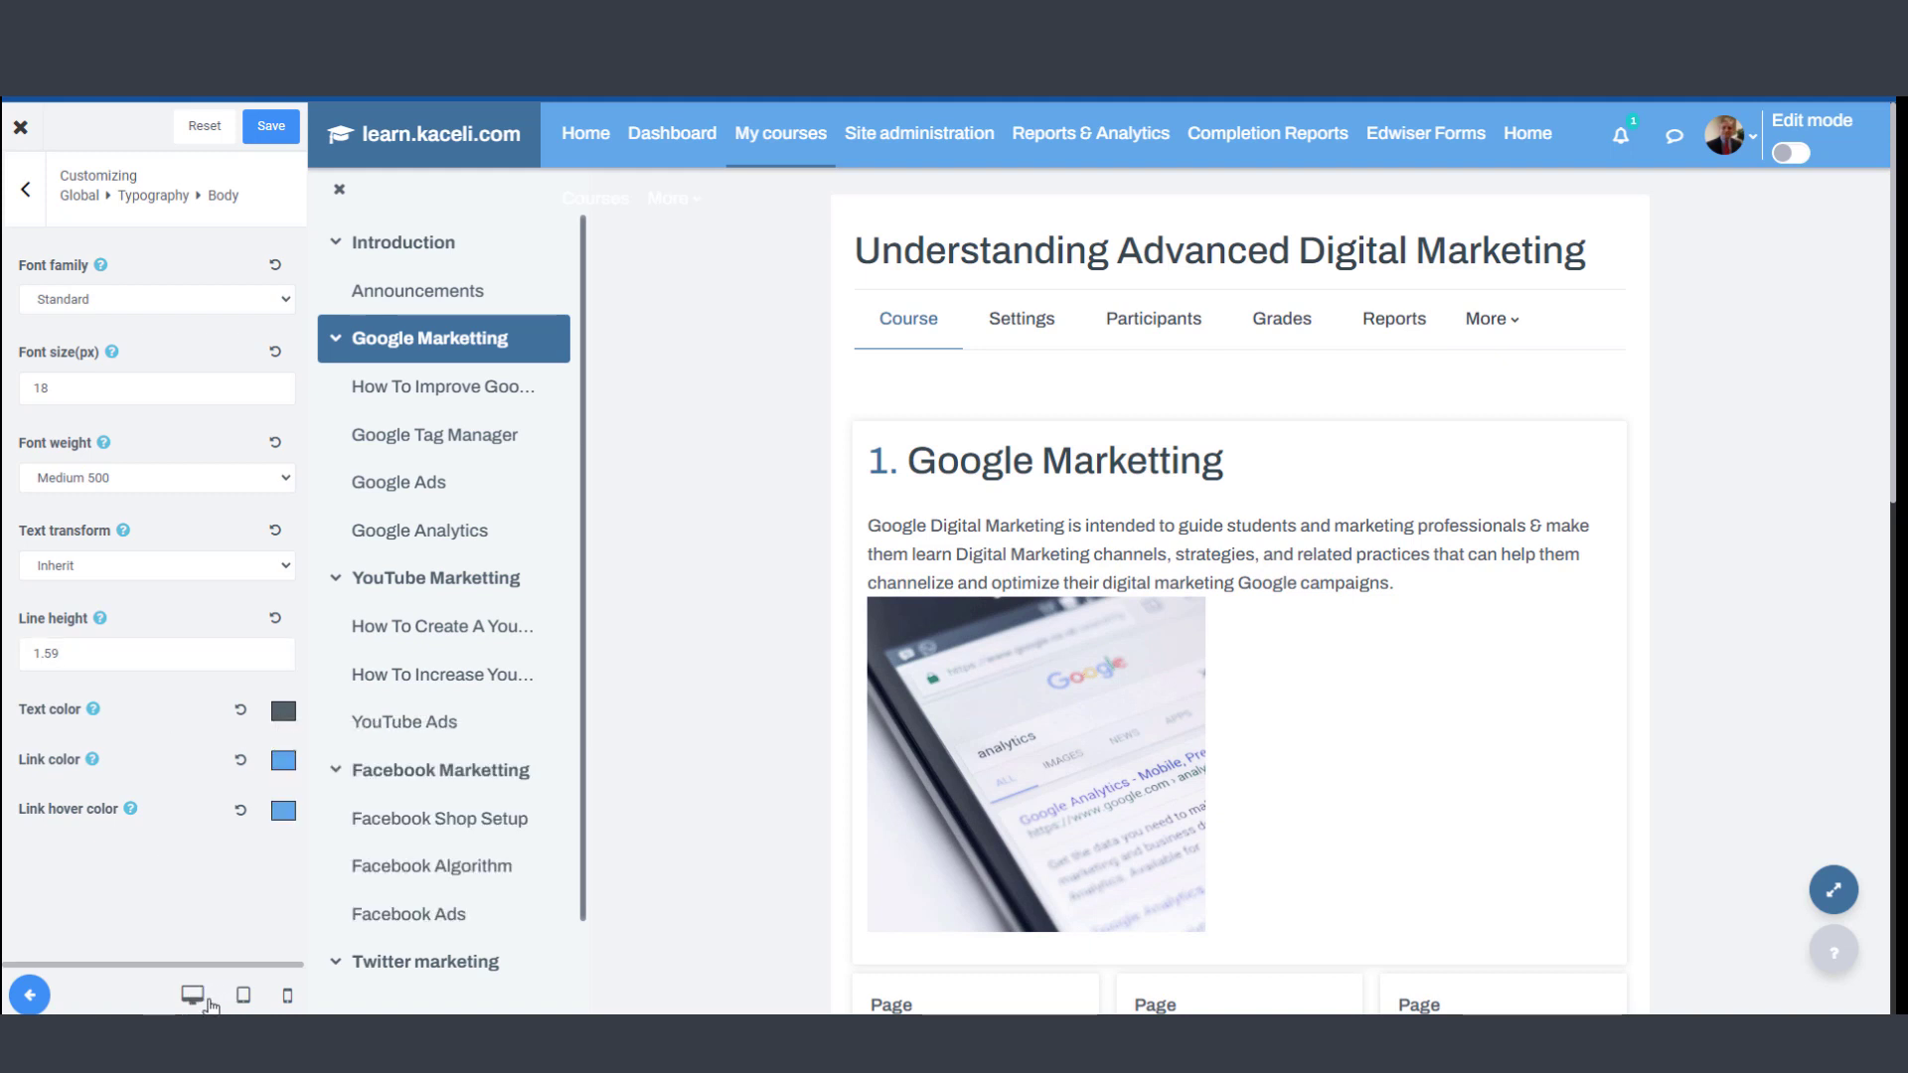
pyautogui.click(244, 1000)
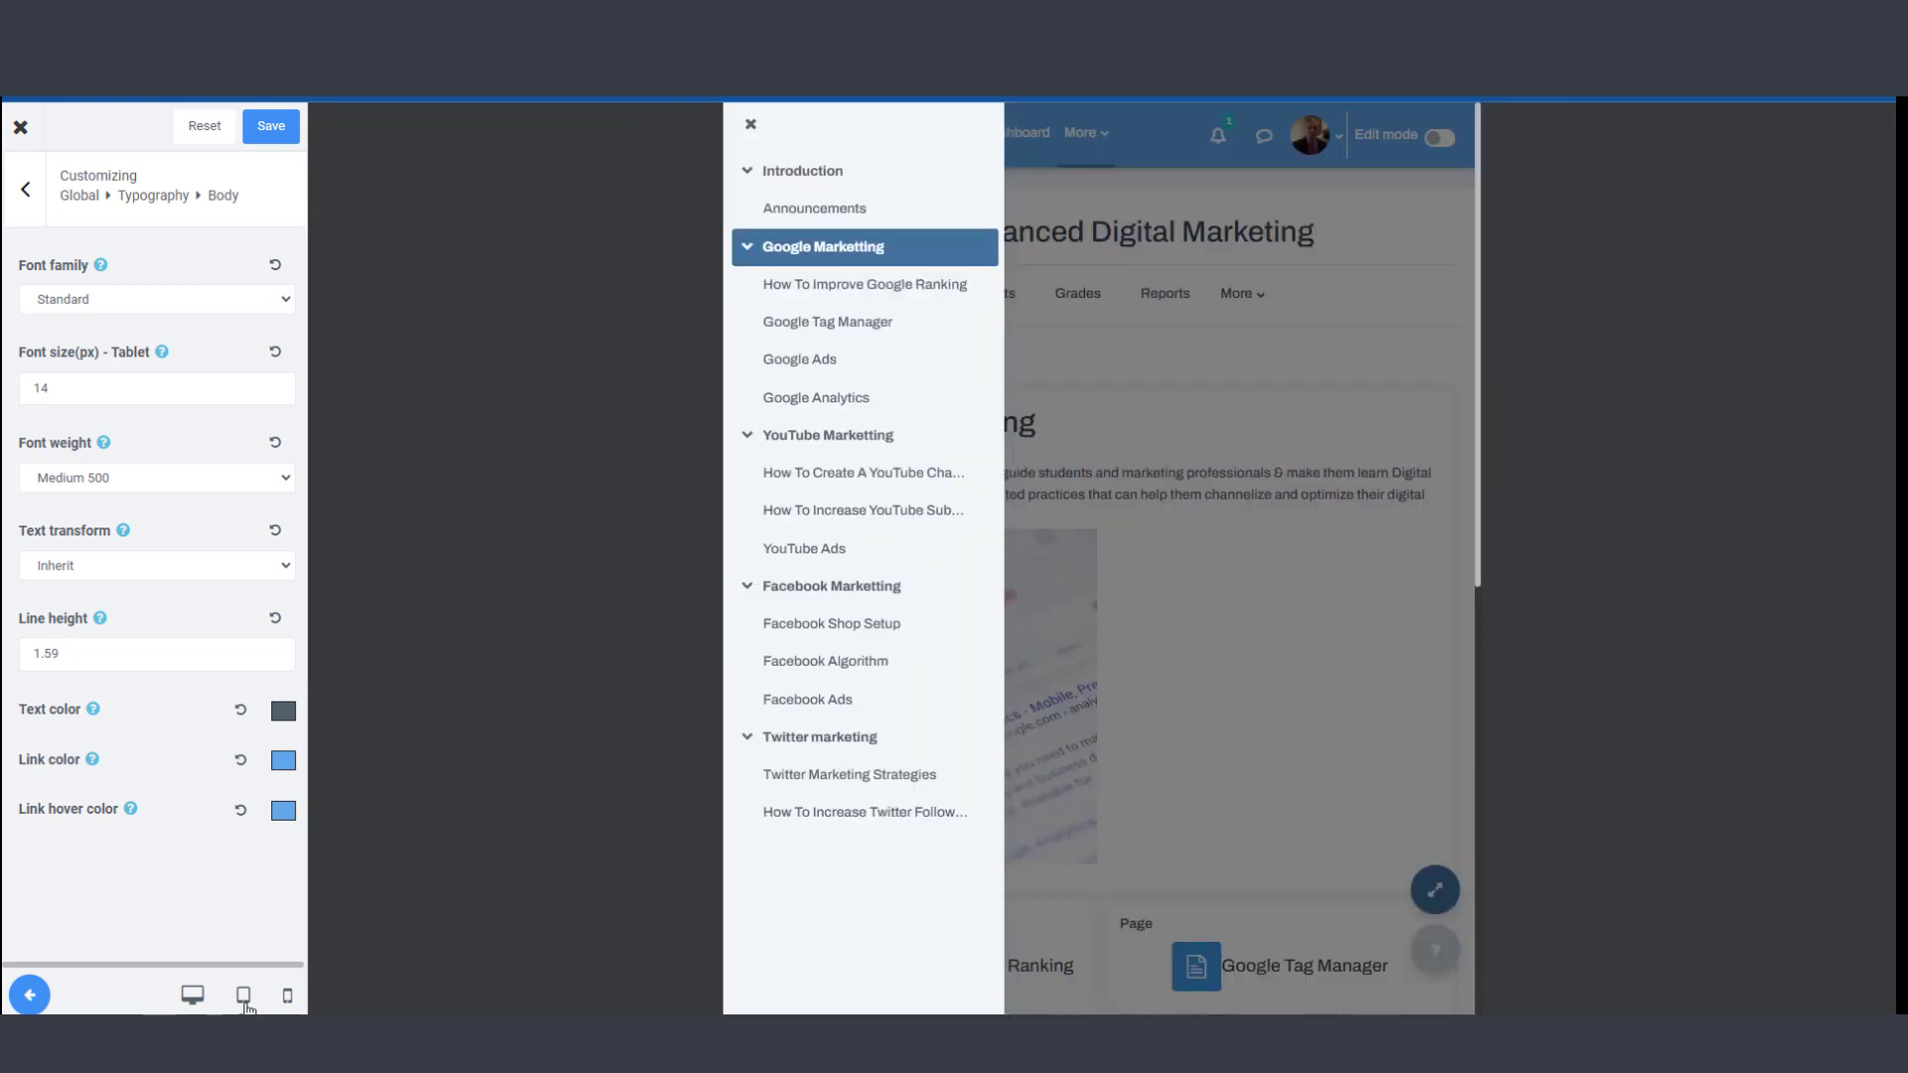
pyautogui.click(288, 997)
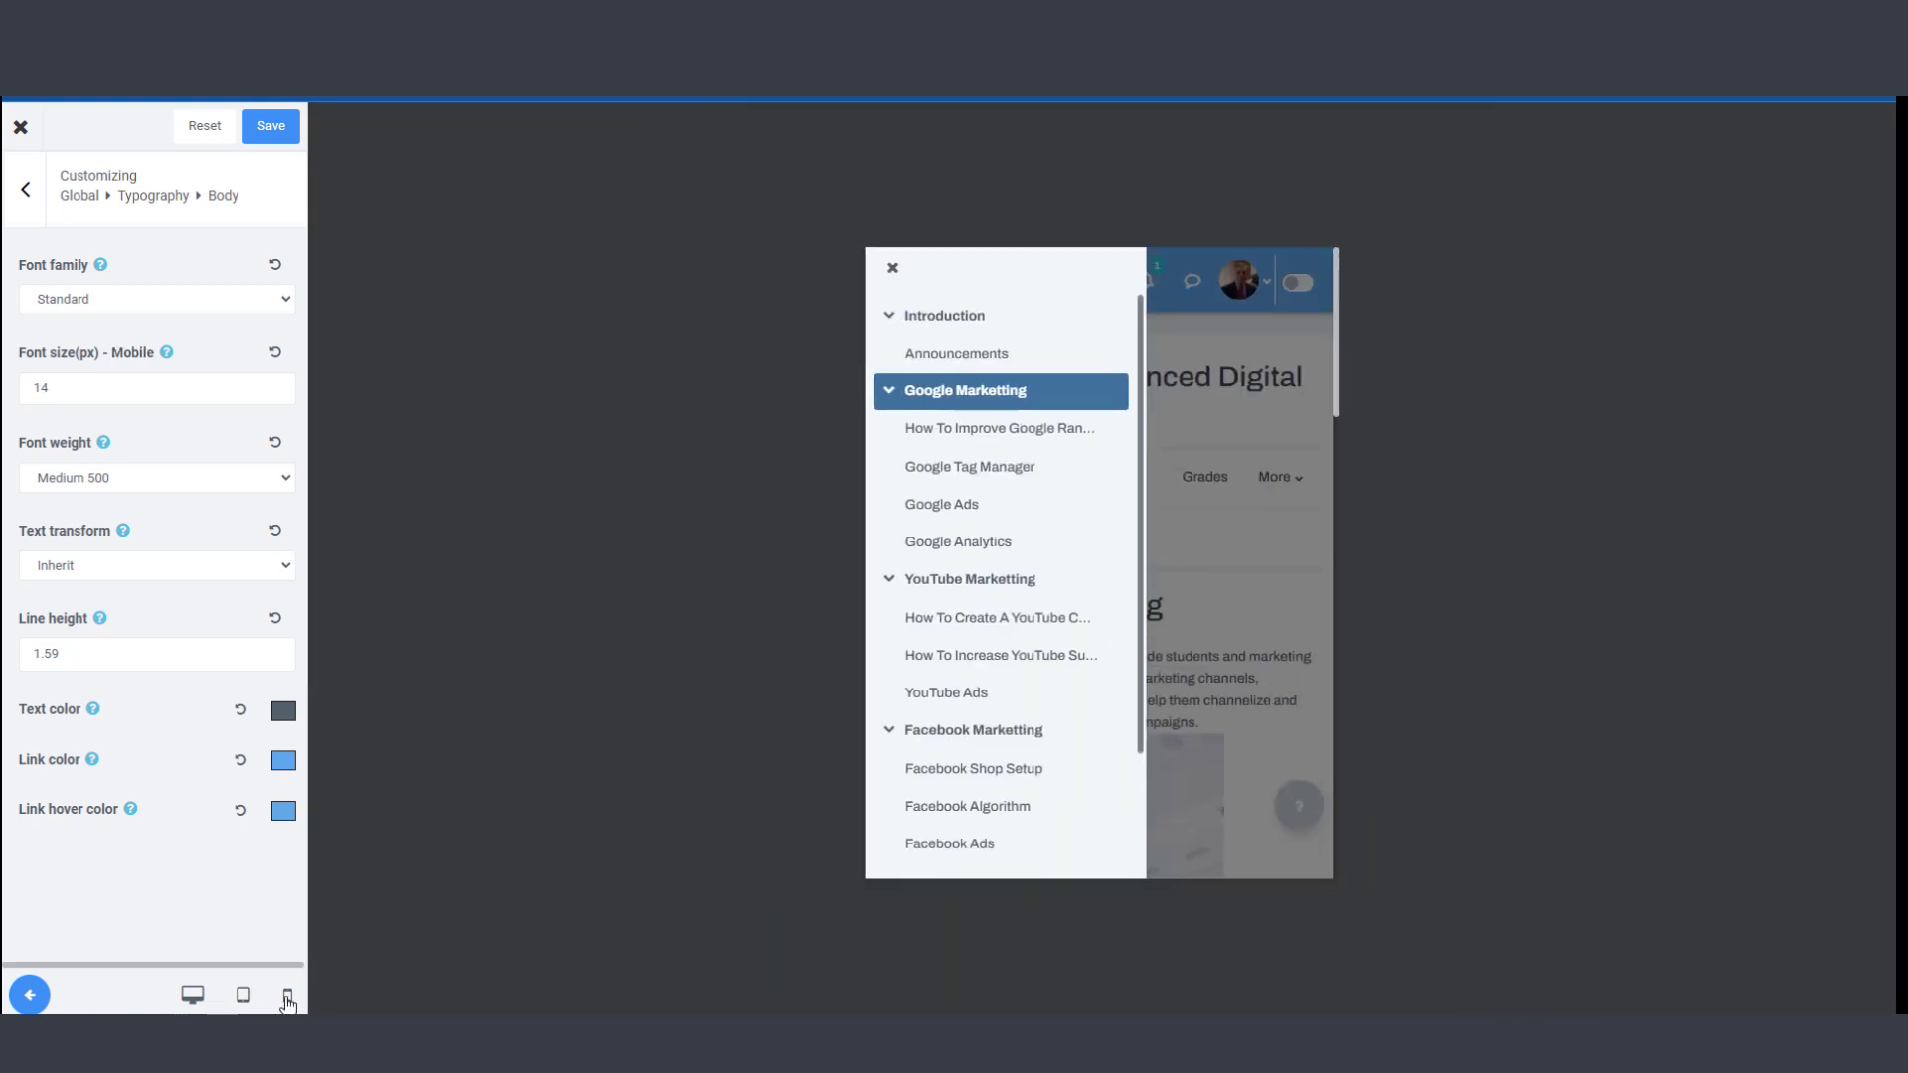
pyautogui.click(192, 995)
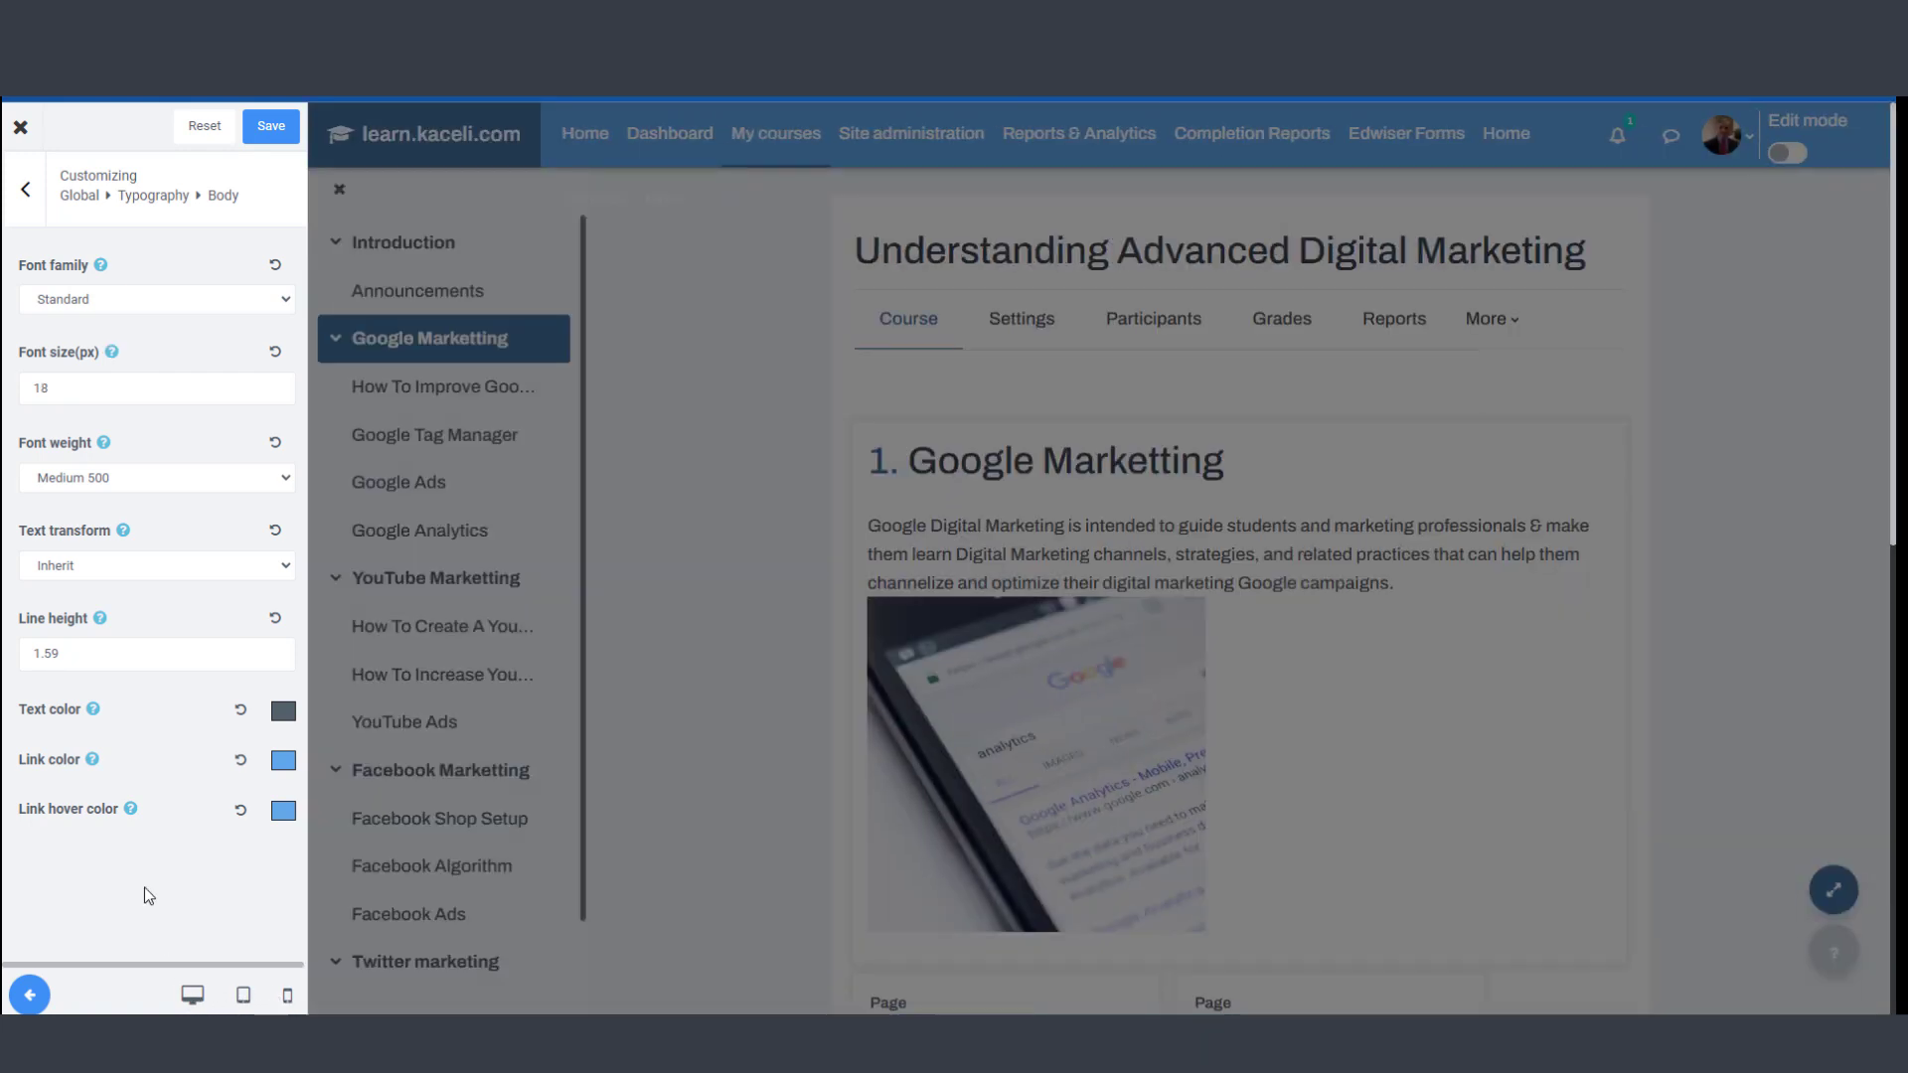
# - Look over the Heading typography settings and go back to the Global list
pyautogui.click(27, 193)
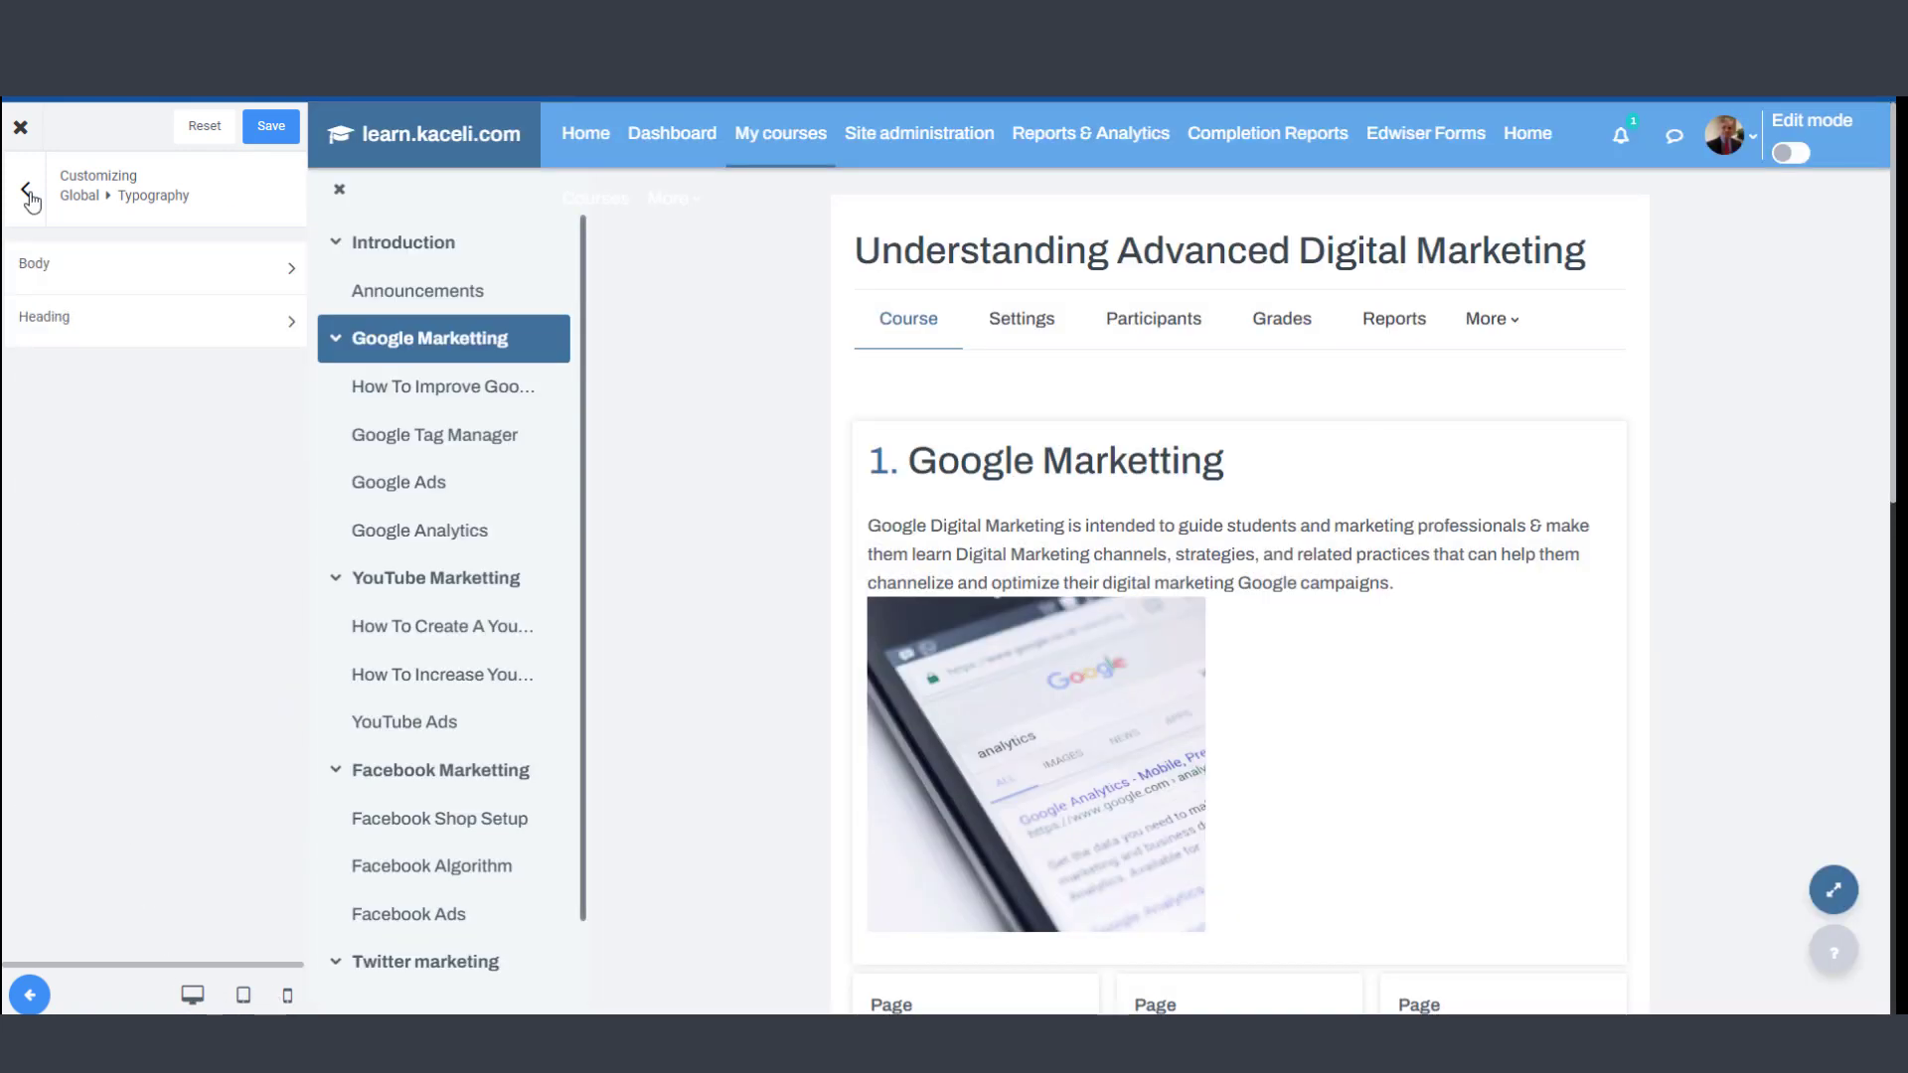
pyautogui.click(69, 320)
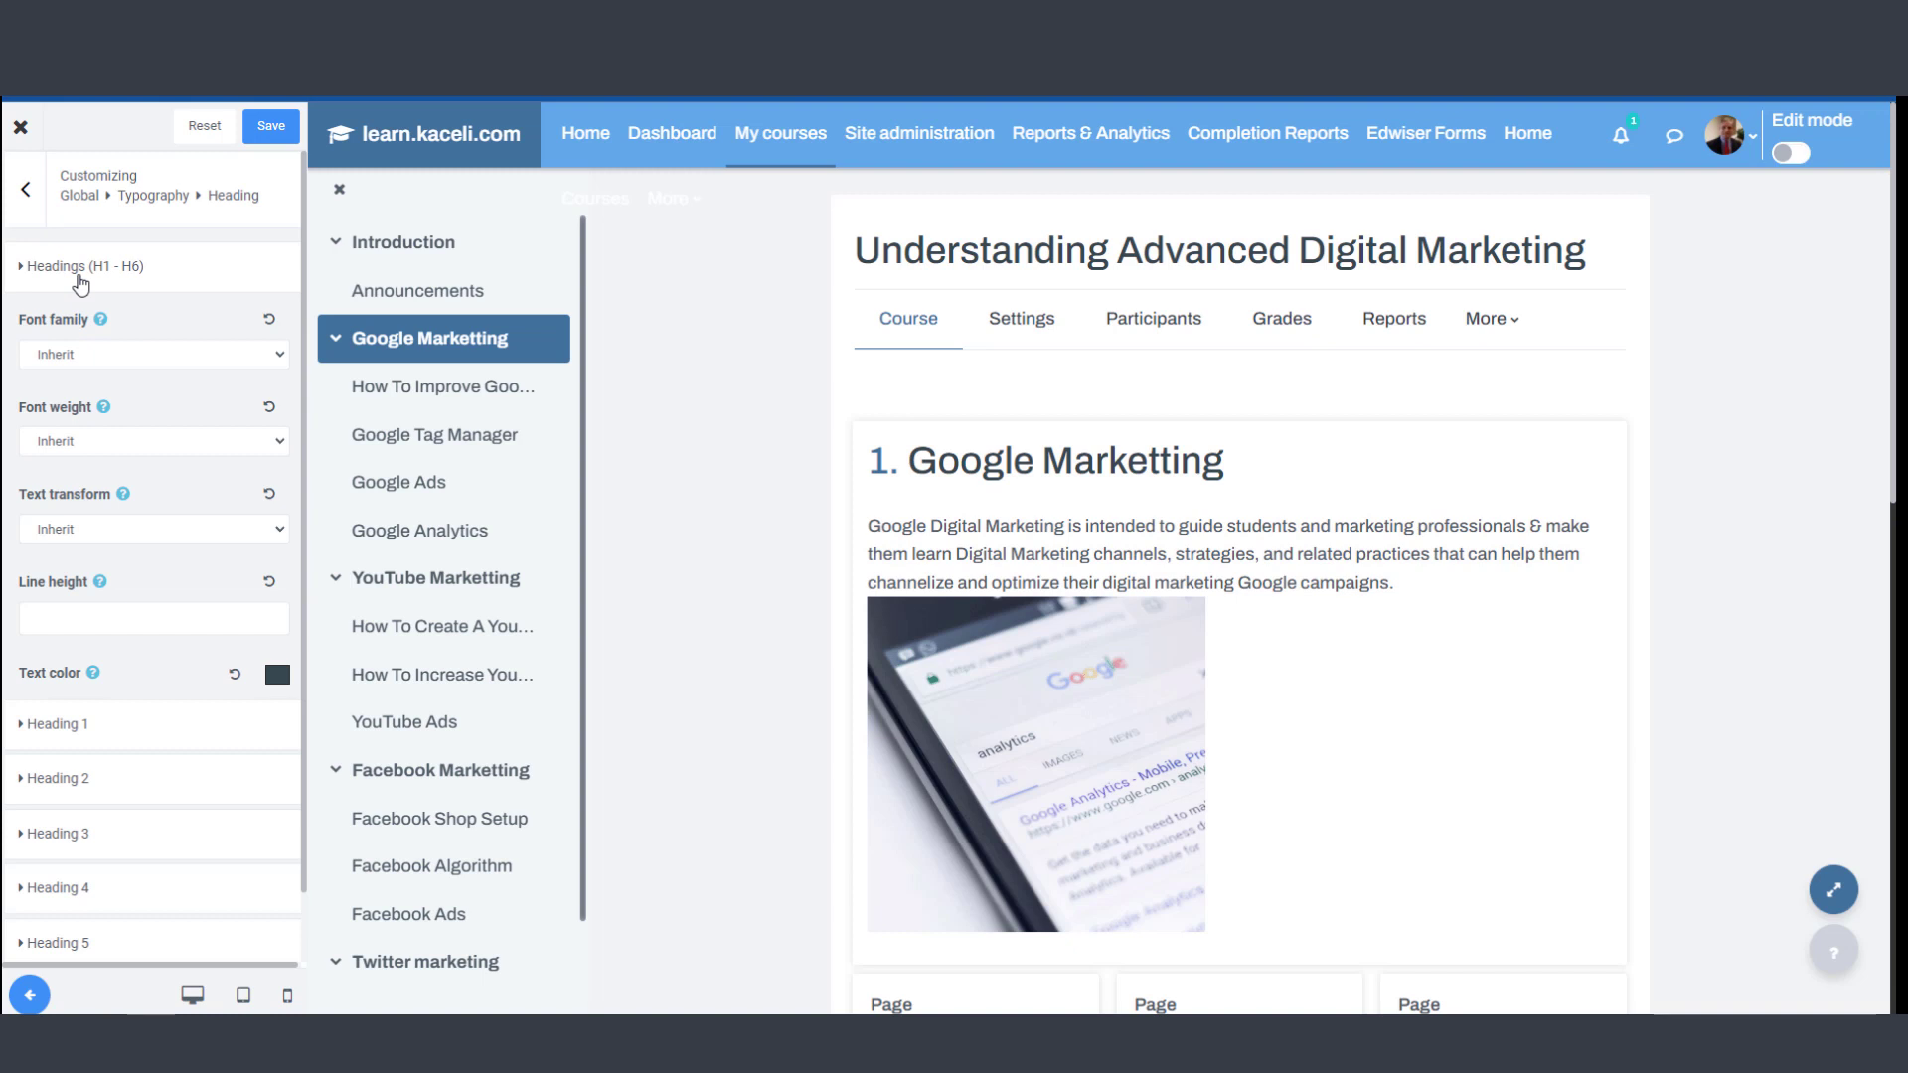
pyautogui.click(26, 188)
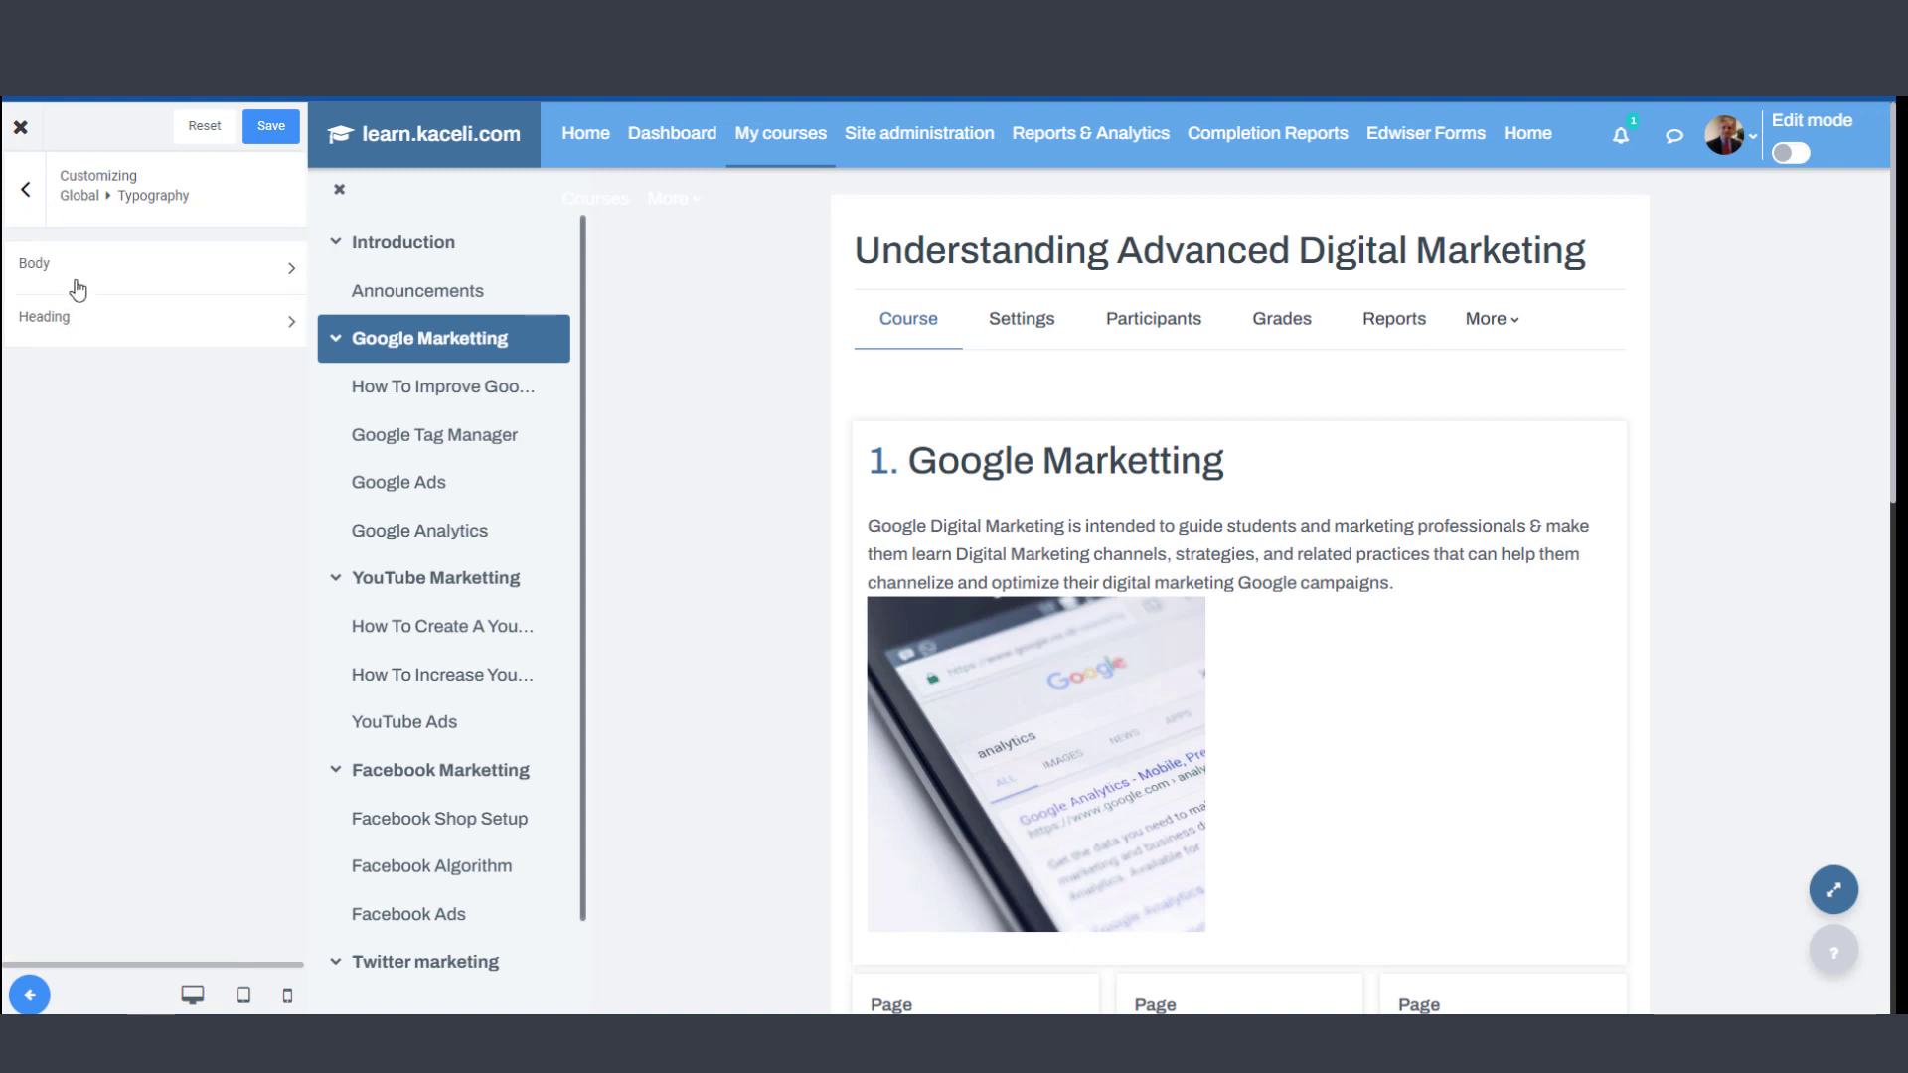
pyautogui.click(26, 188)
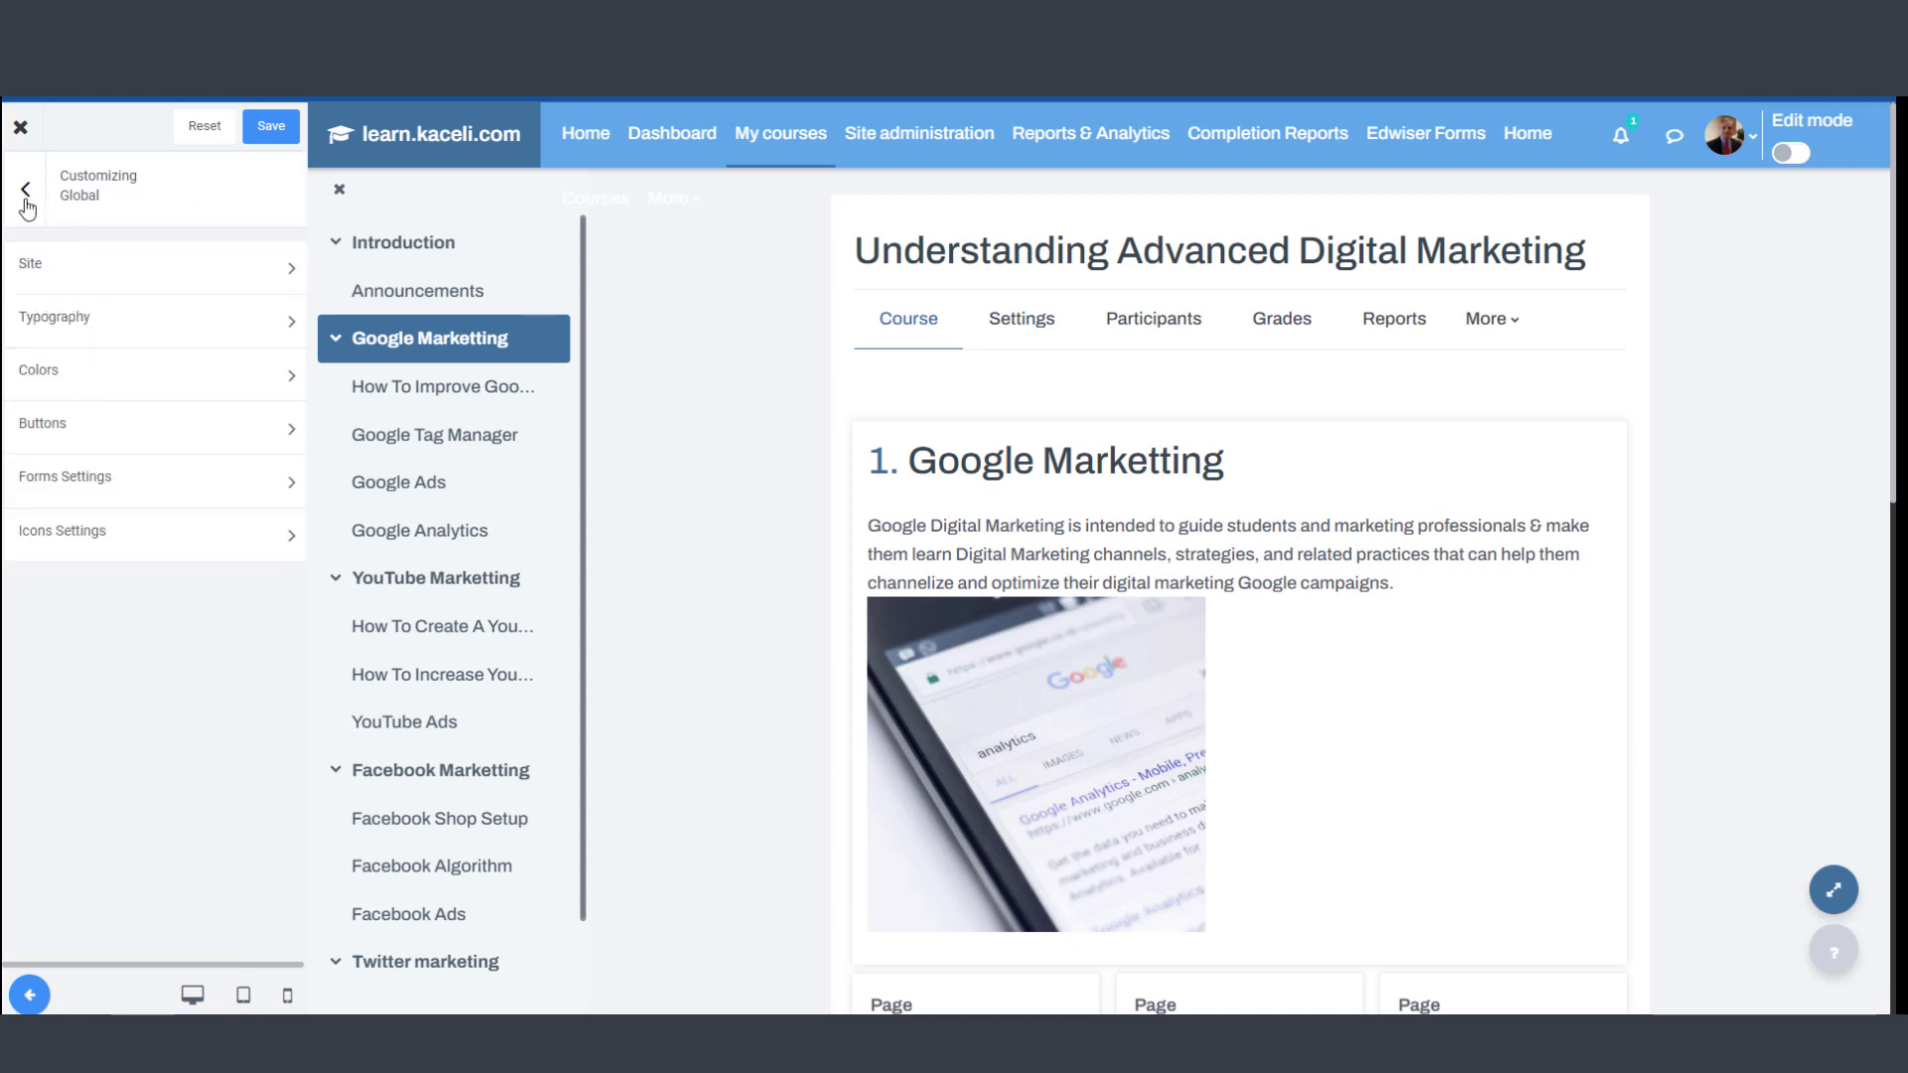
# - Try a lighter primary colour, restore the original blue #42719d, and return to Global
pyautogui.click(84, 380)
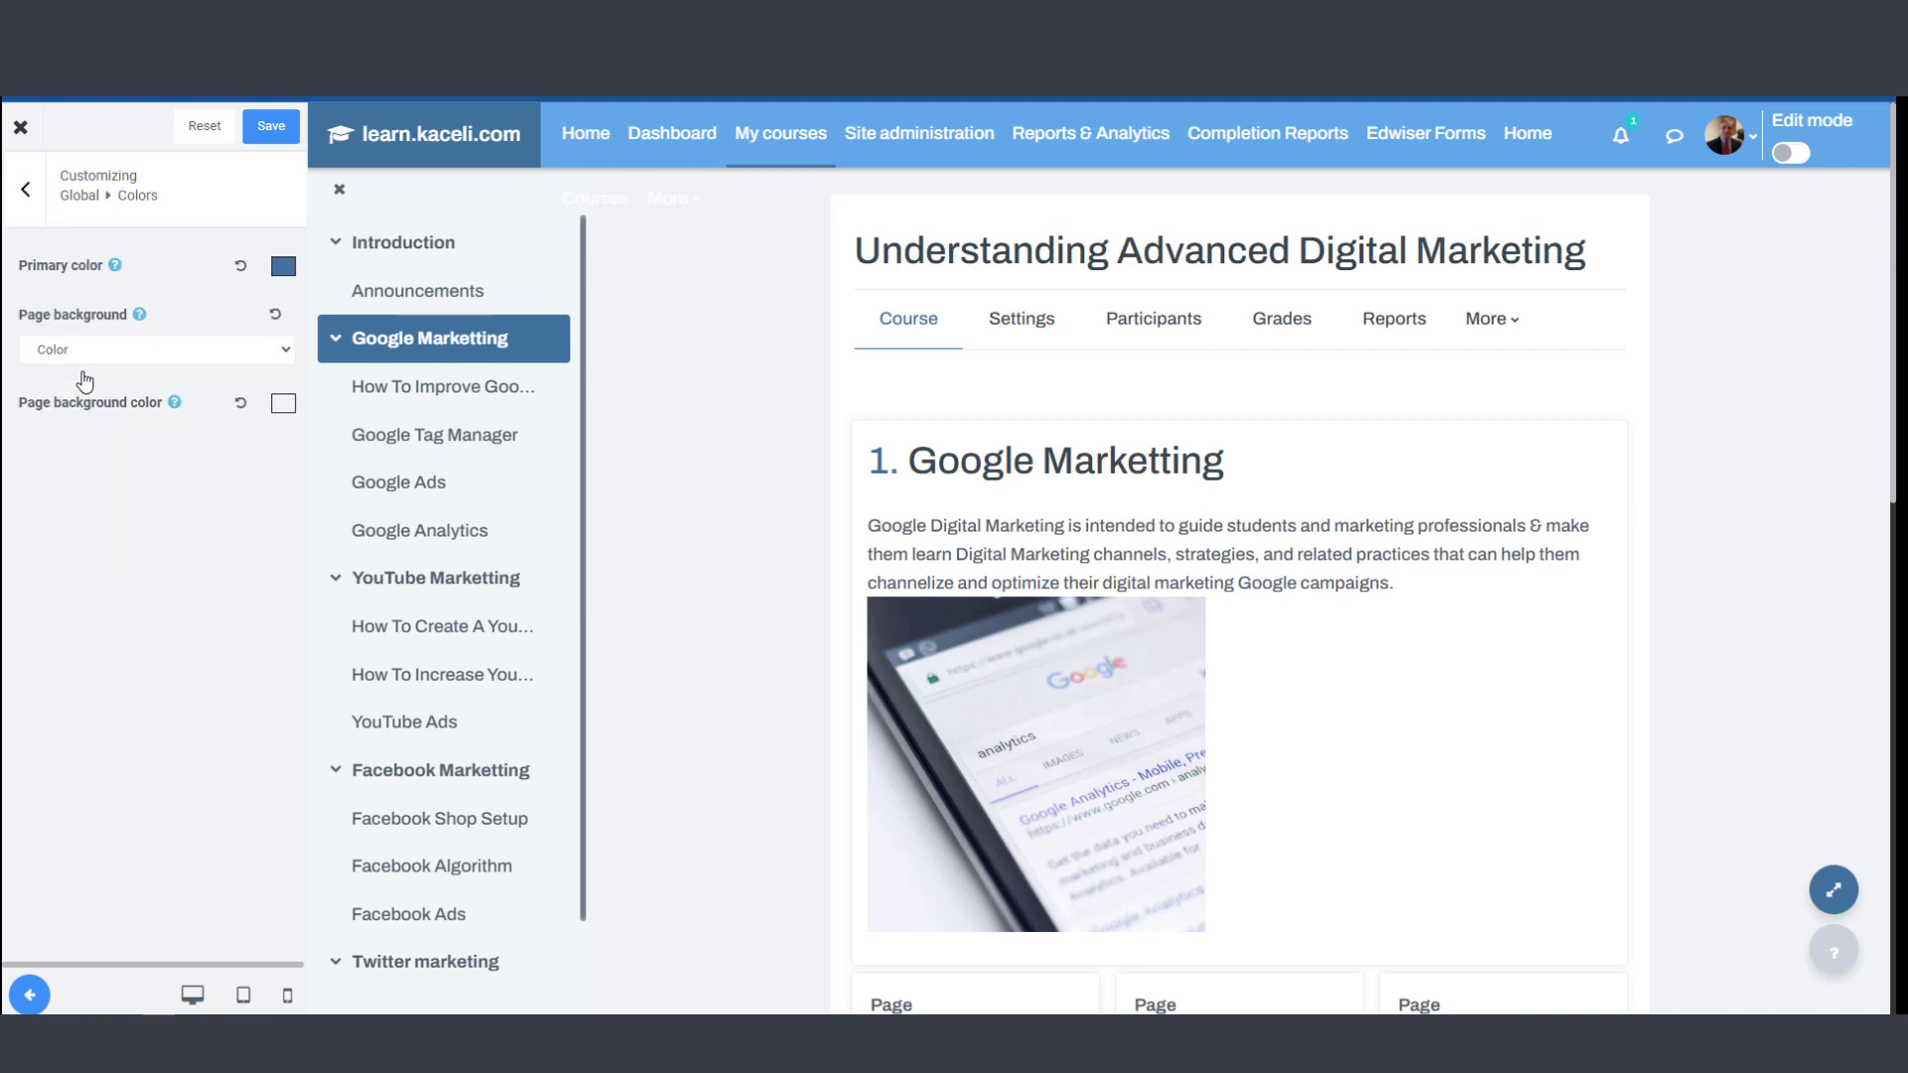
pyautogui.click(283, 269)
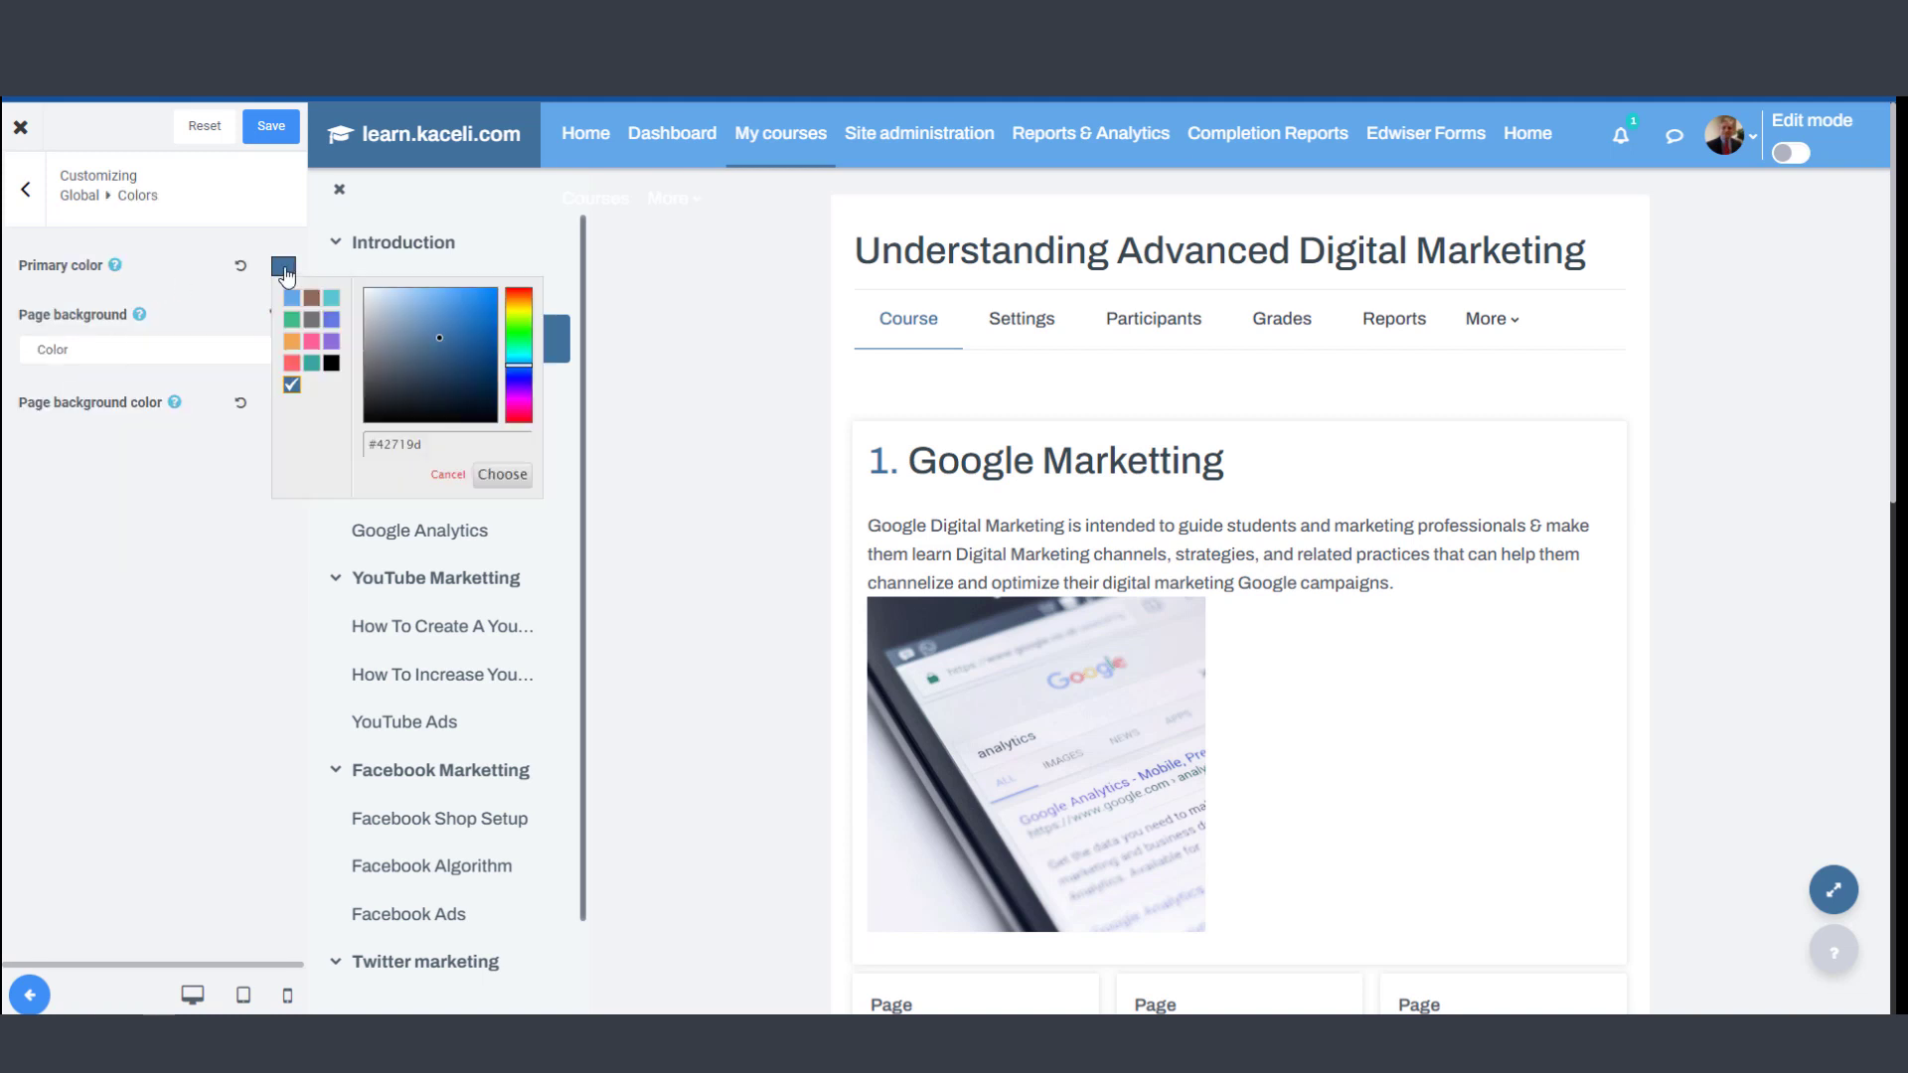
pyautogui.click(439, 324)
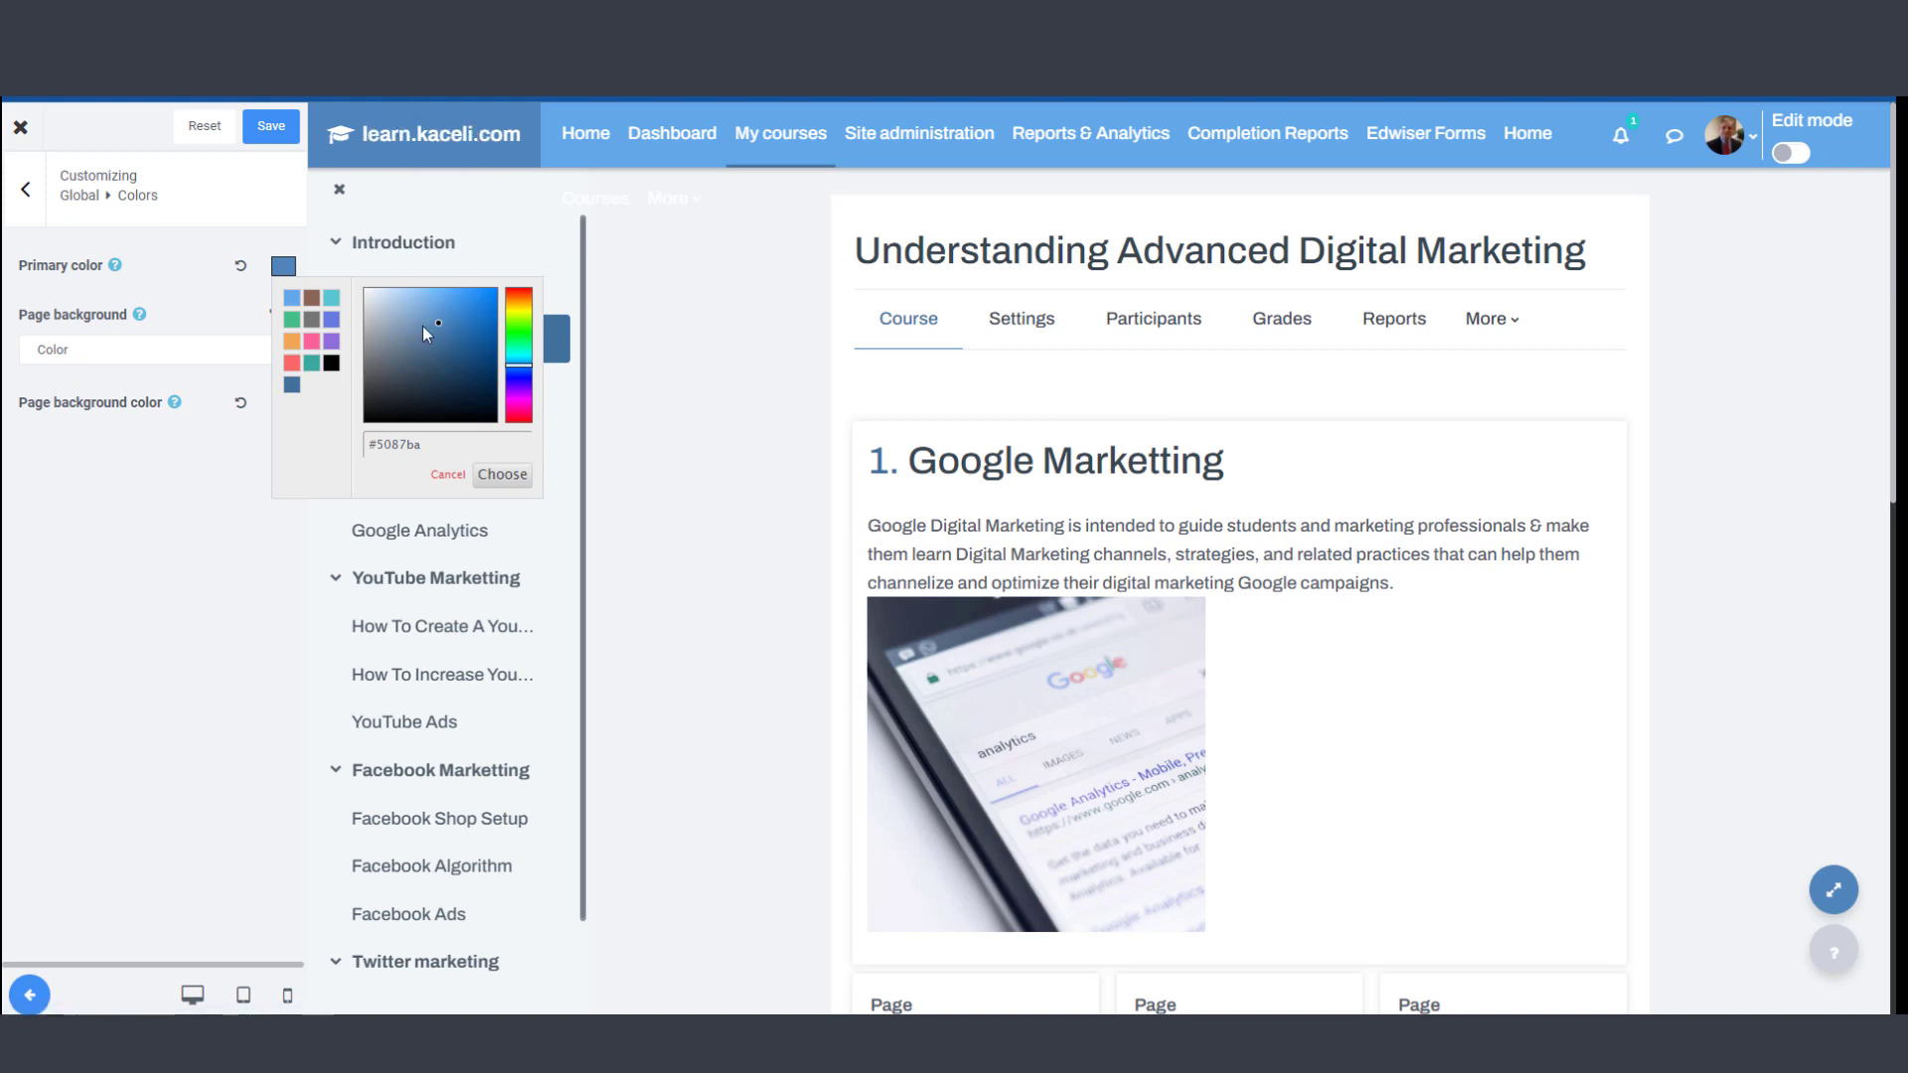
pyautogui.click(292, 385)
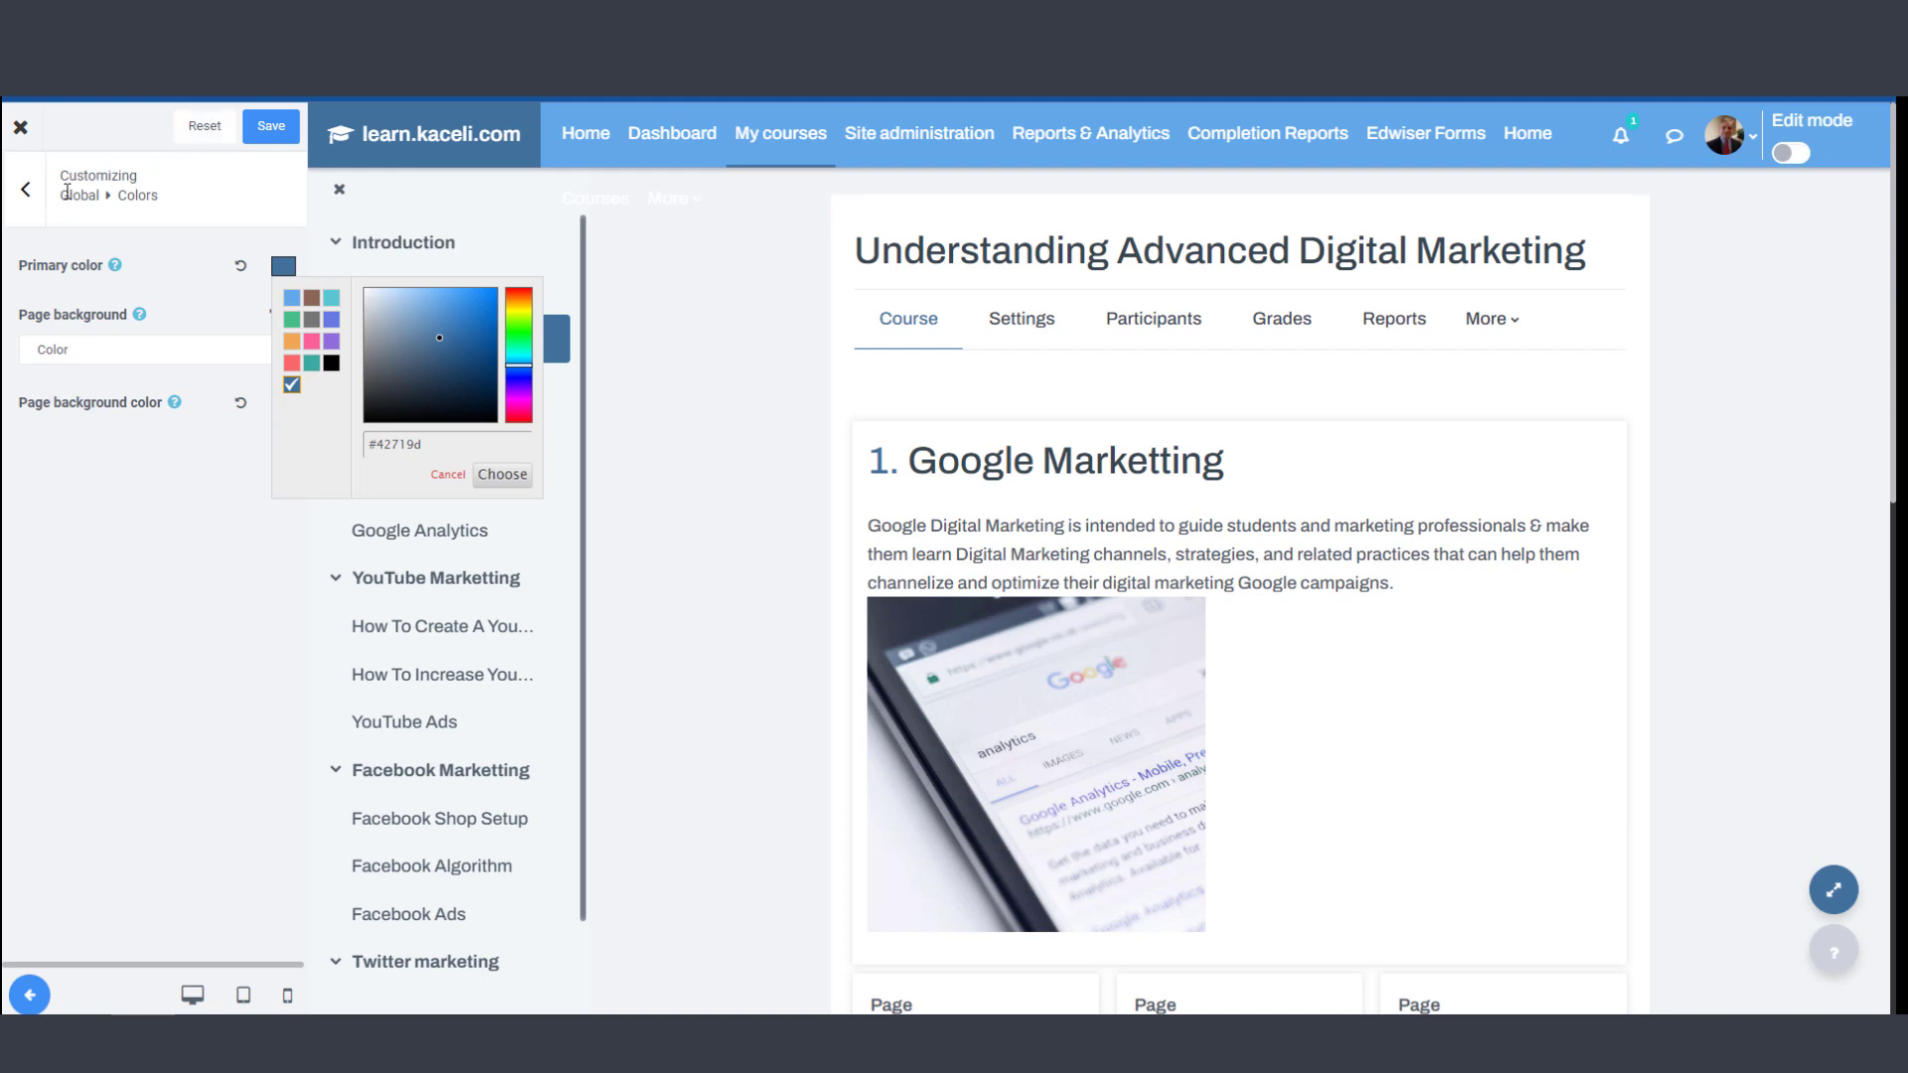
pyautogui.click(27, 190)
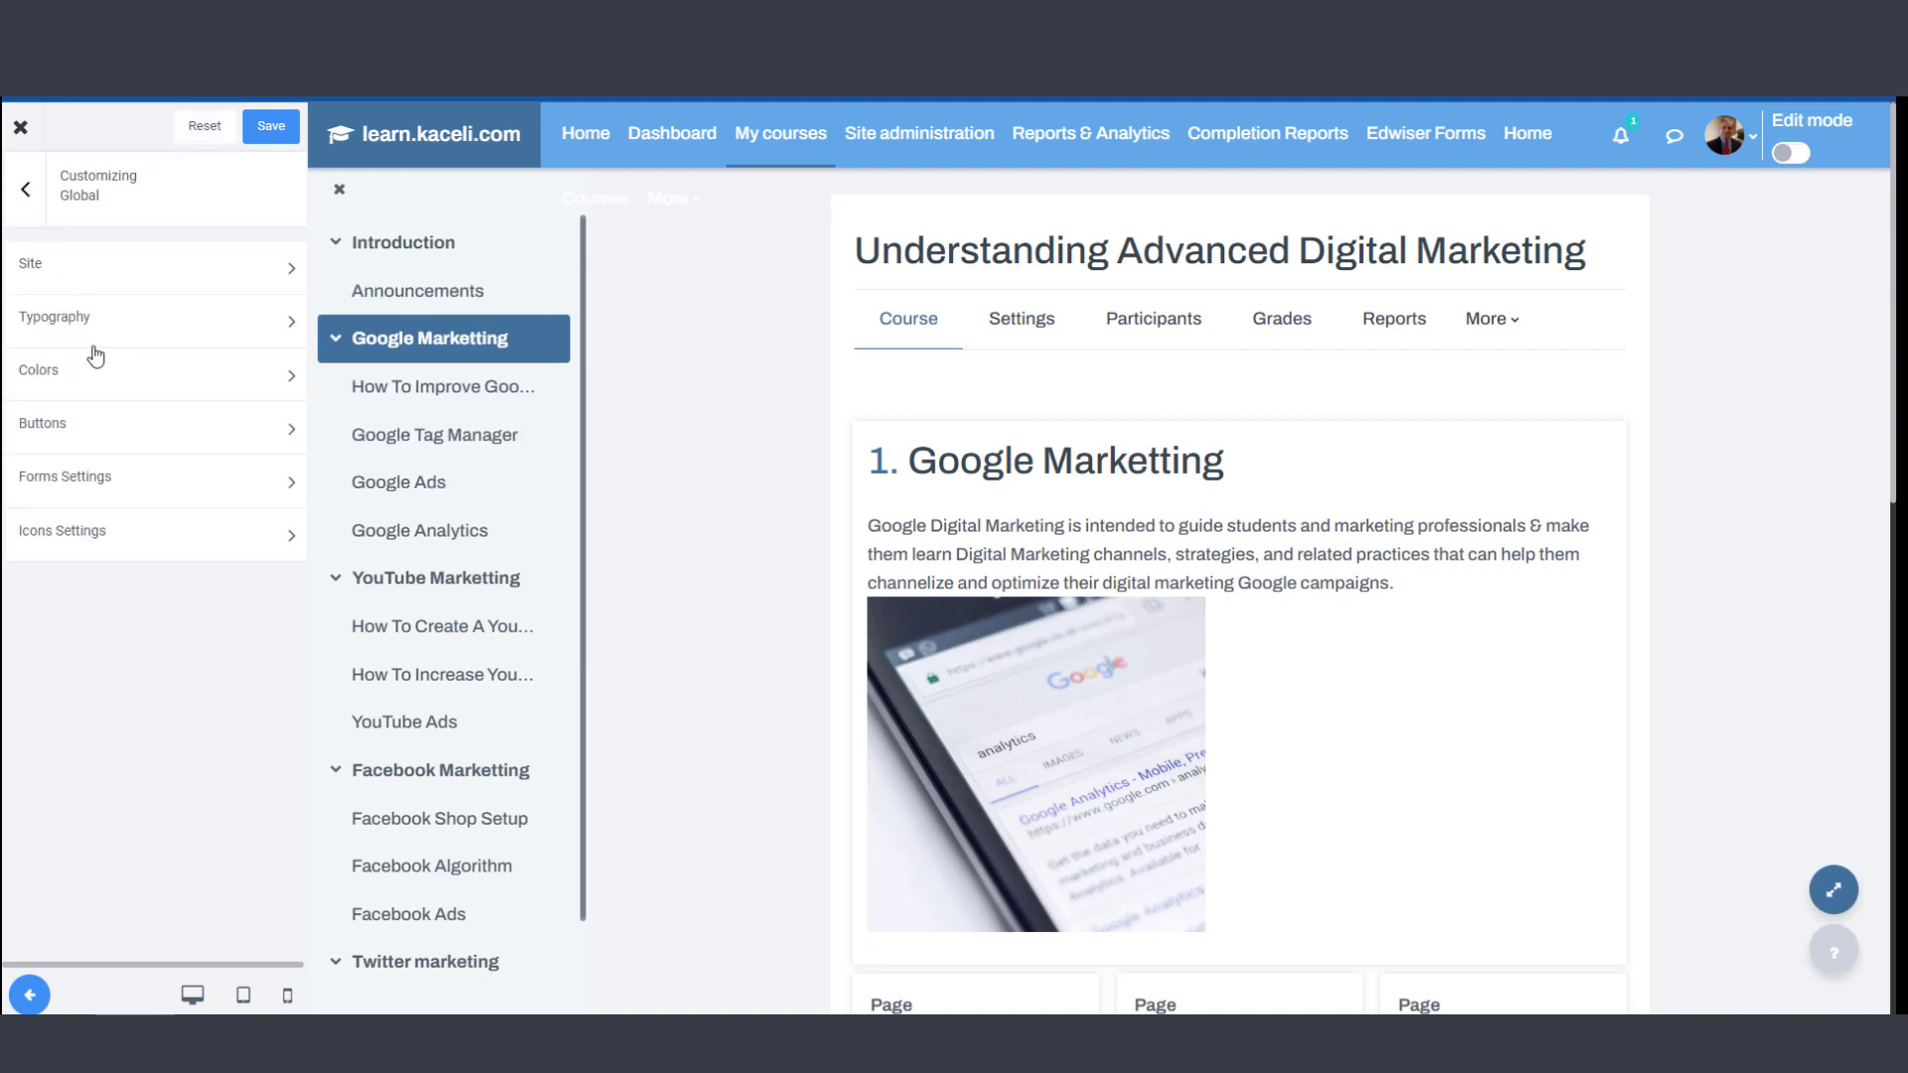
# - Look over the Primary button style settings under Global Buttons
pyautogui.click(95, 434)
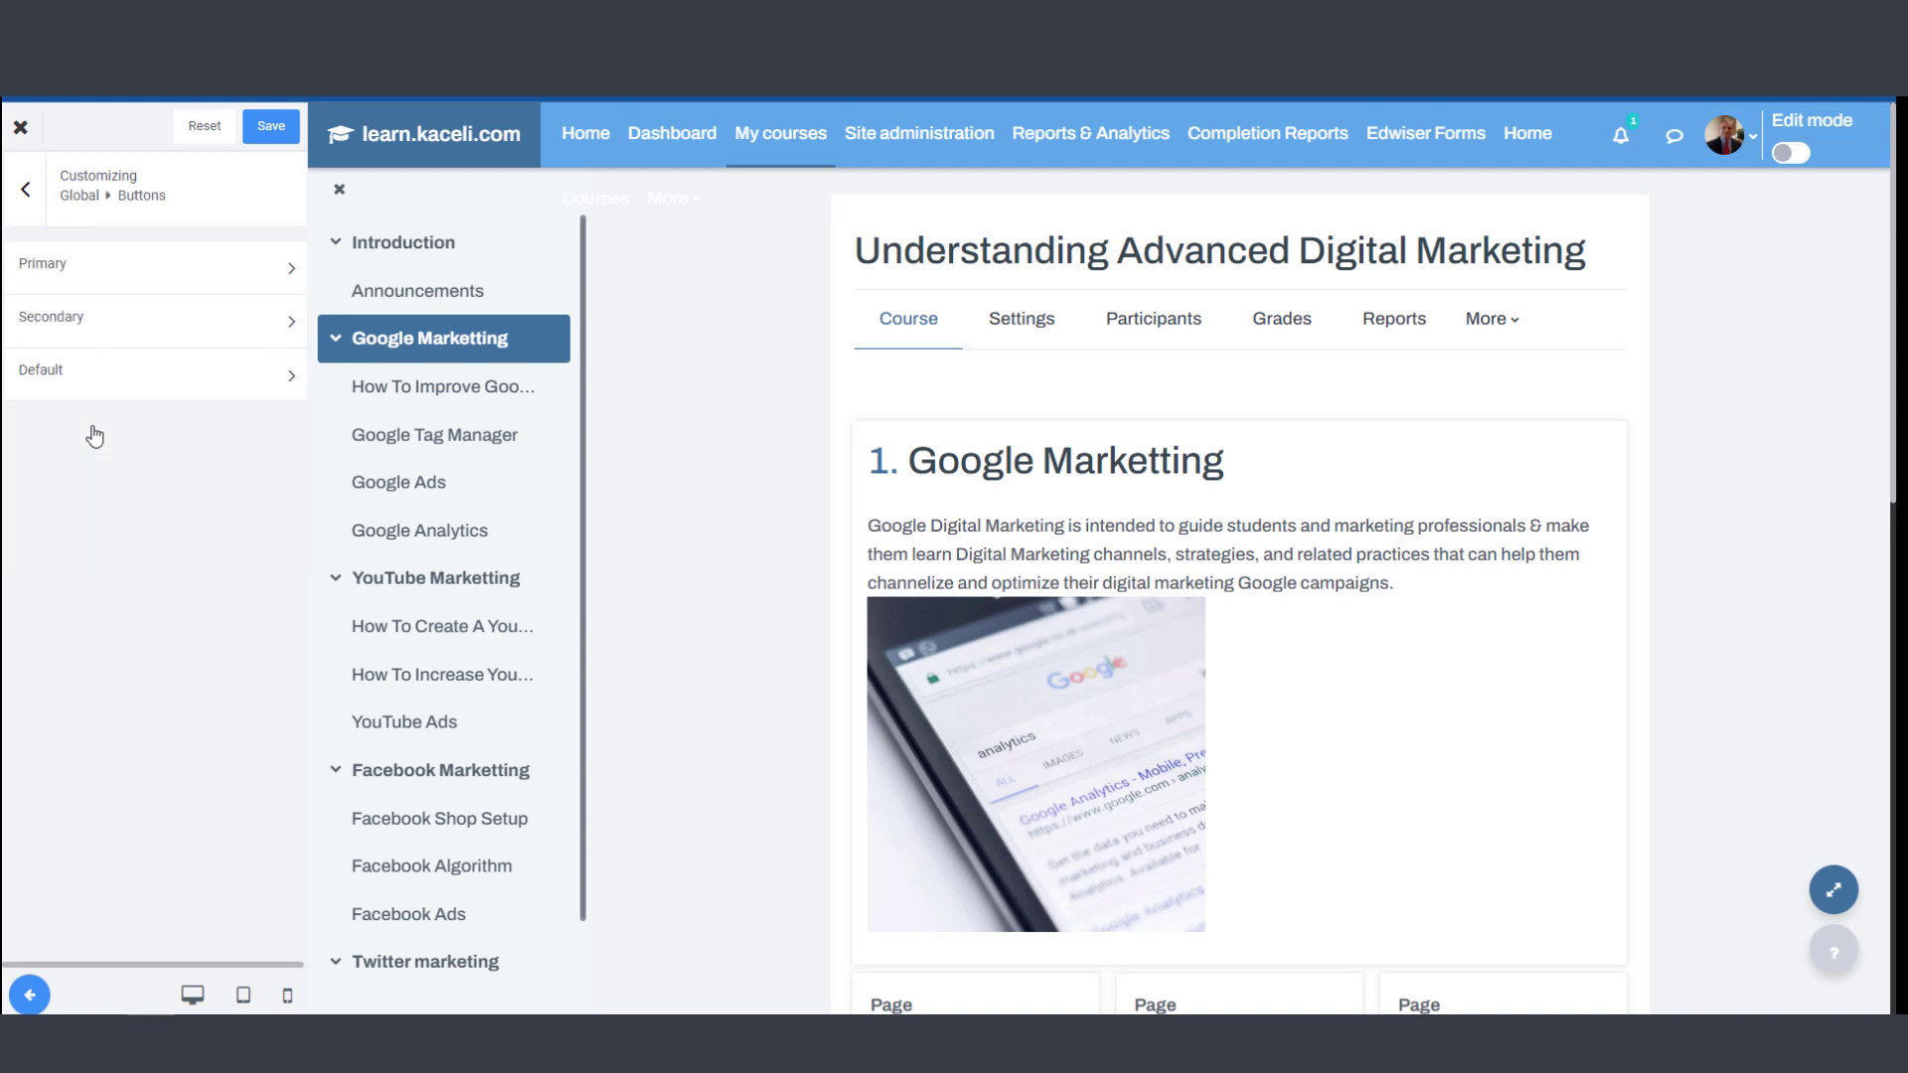
pyautogui.click(111, 278)
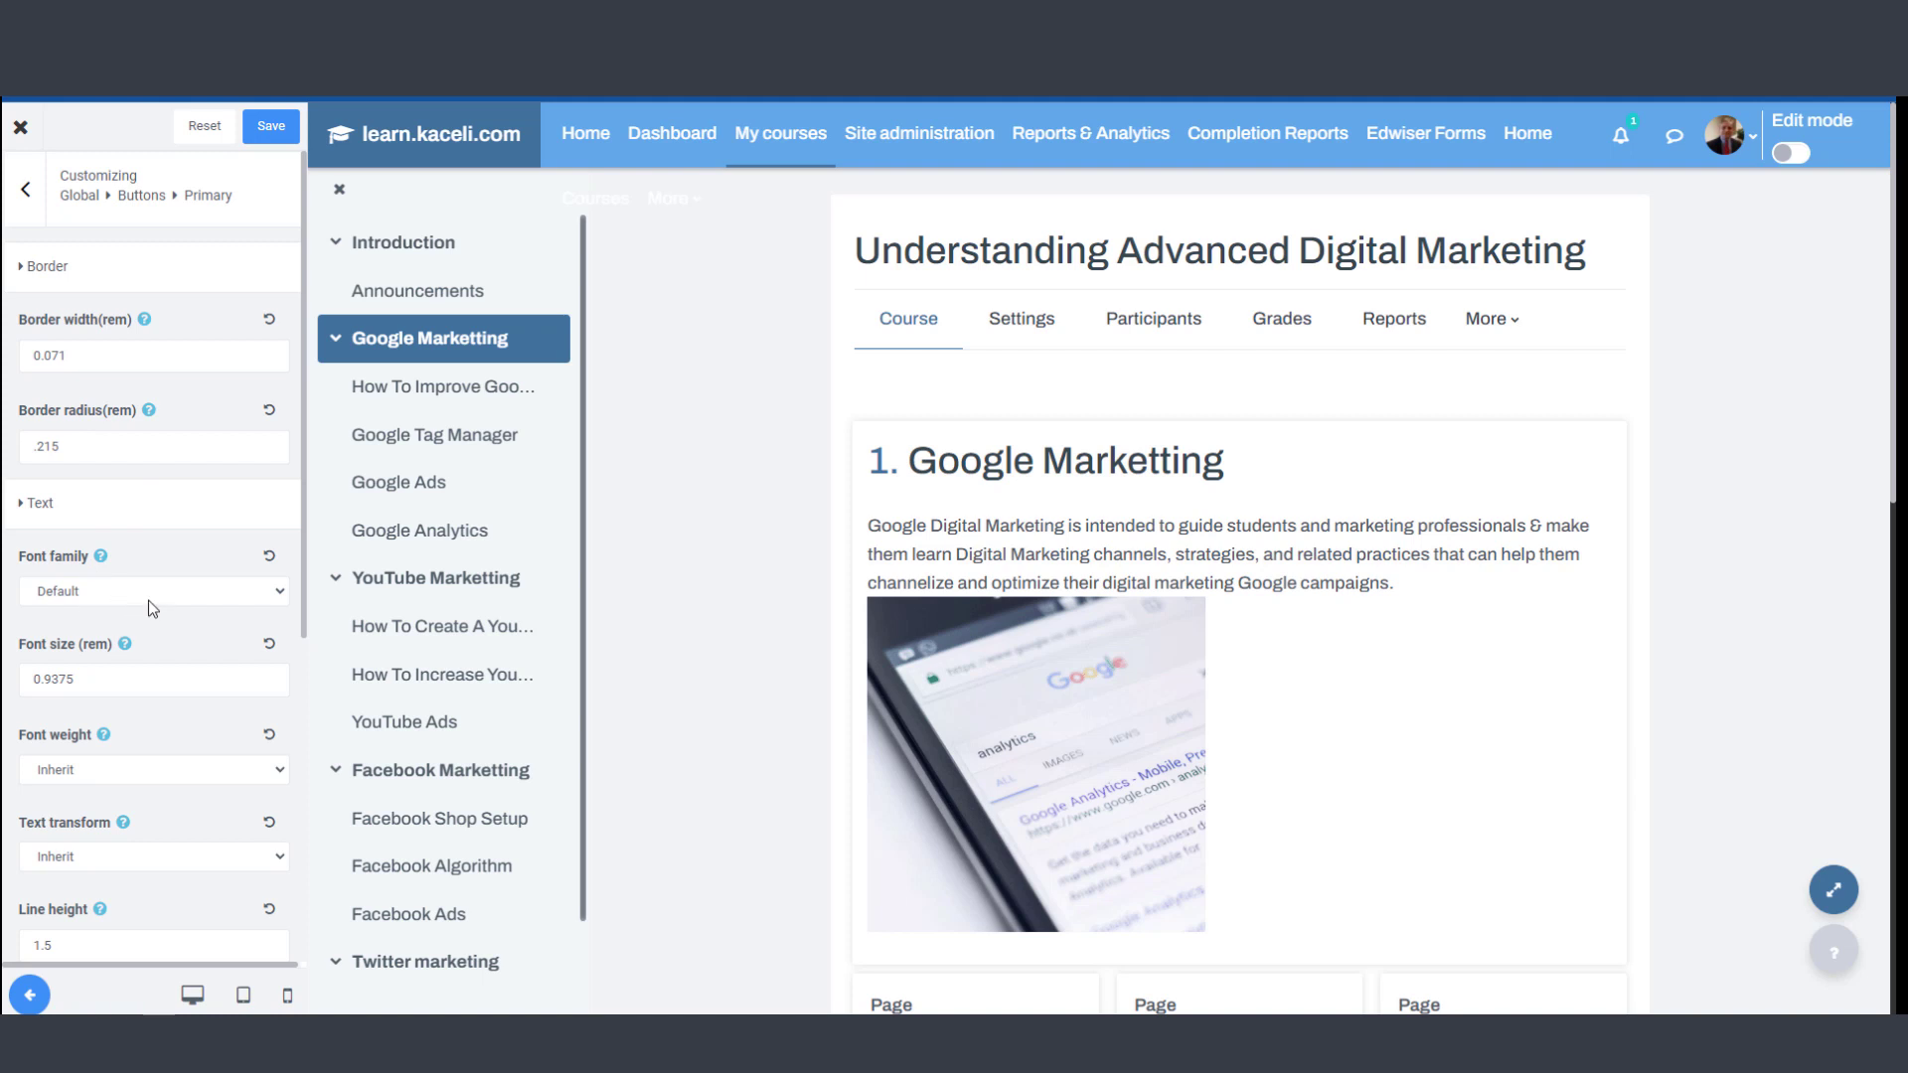
pyautogui.scroll(-2, 201, 660)
pyautogui.scroll(-2, 171, 701)
pyautogui.click(25, 189)
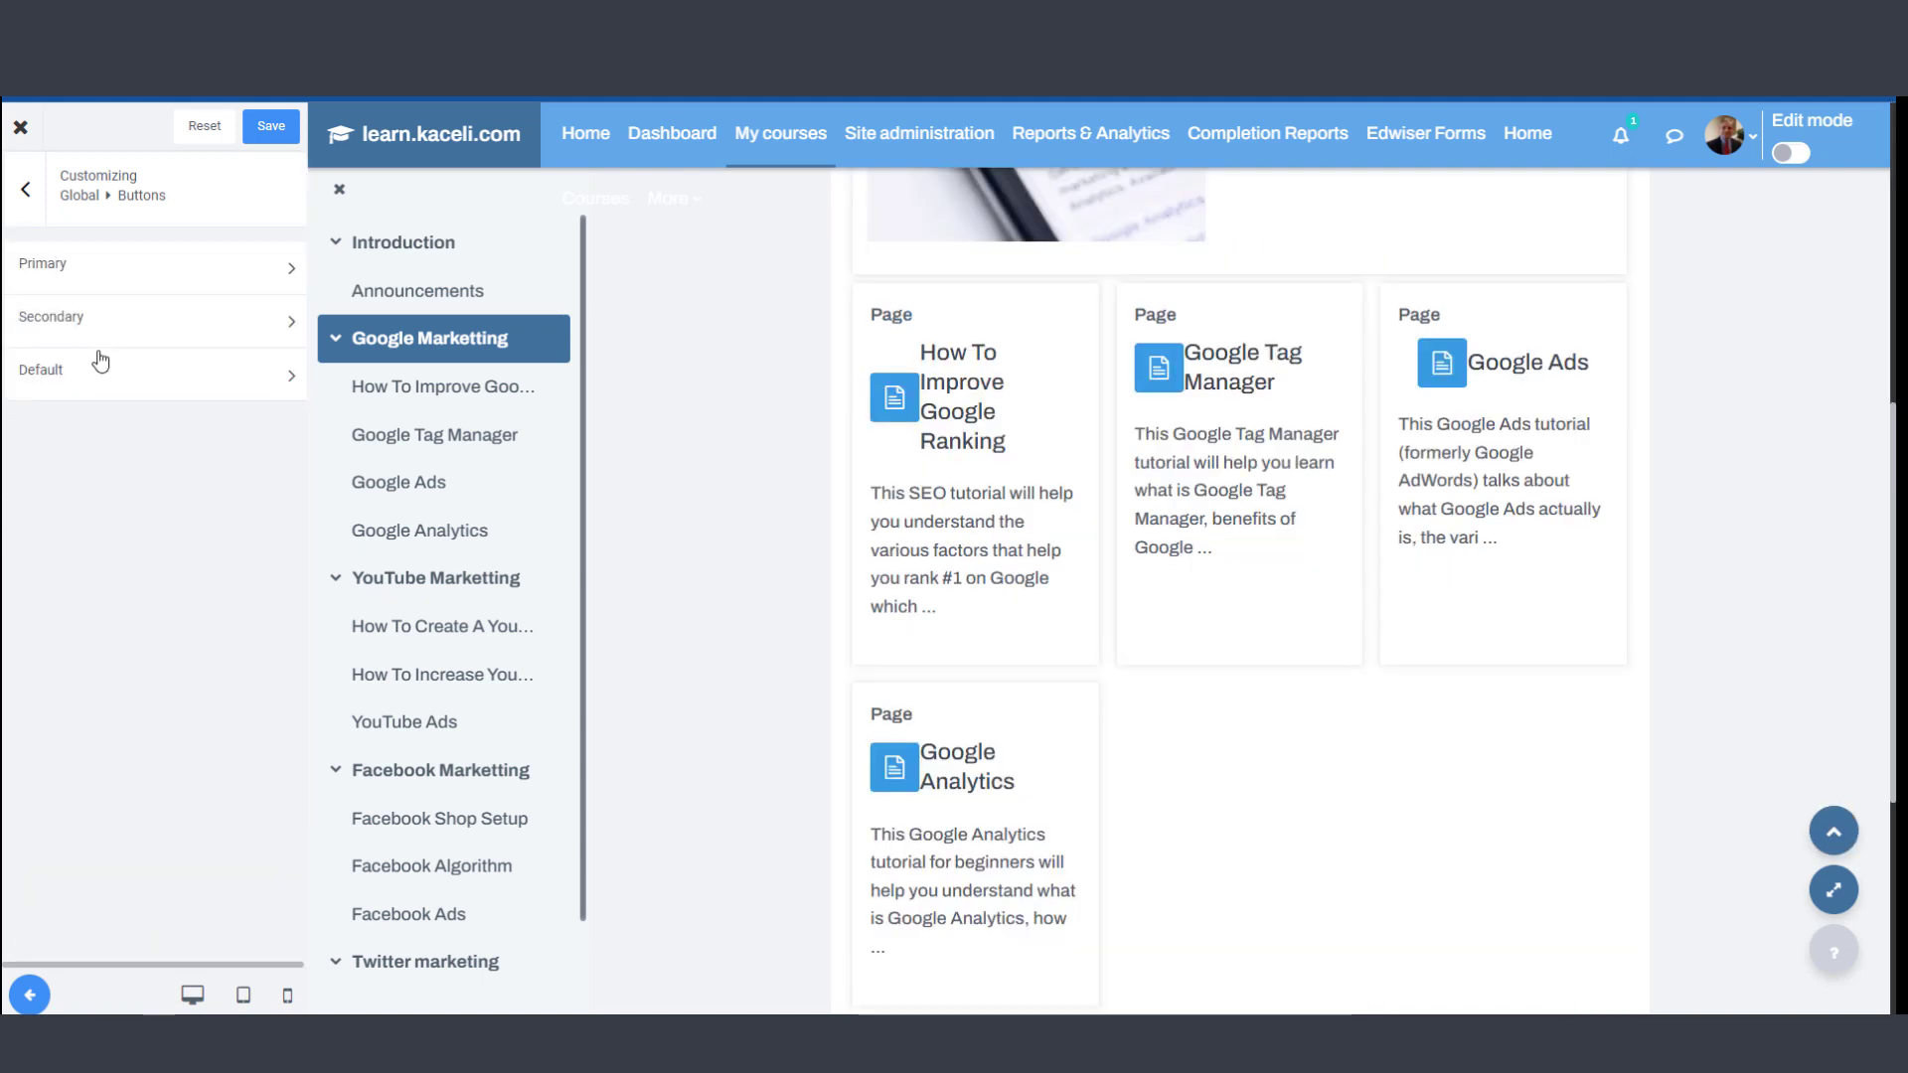
# - Review the Default button style's colours, border width 0.071, radius .215 and font size 0.9375
pyautogui.click(97, 376)
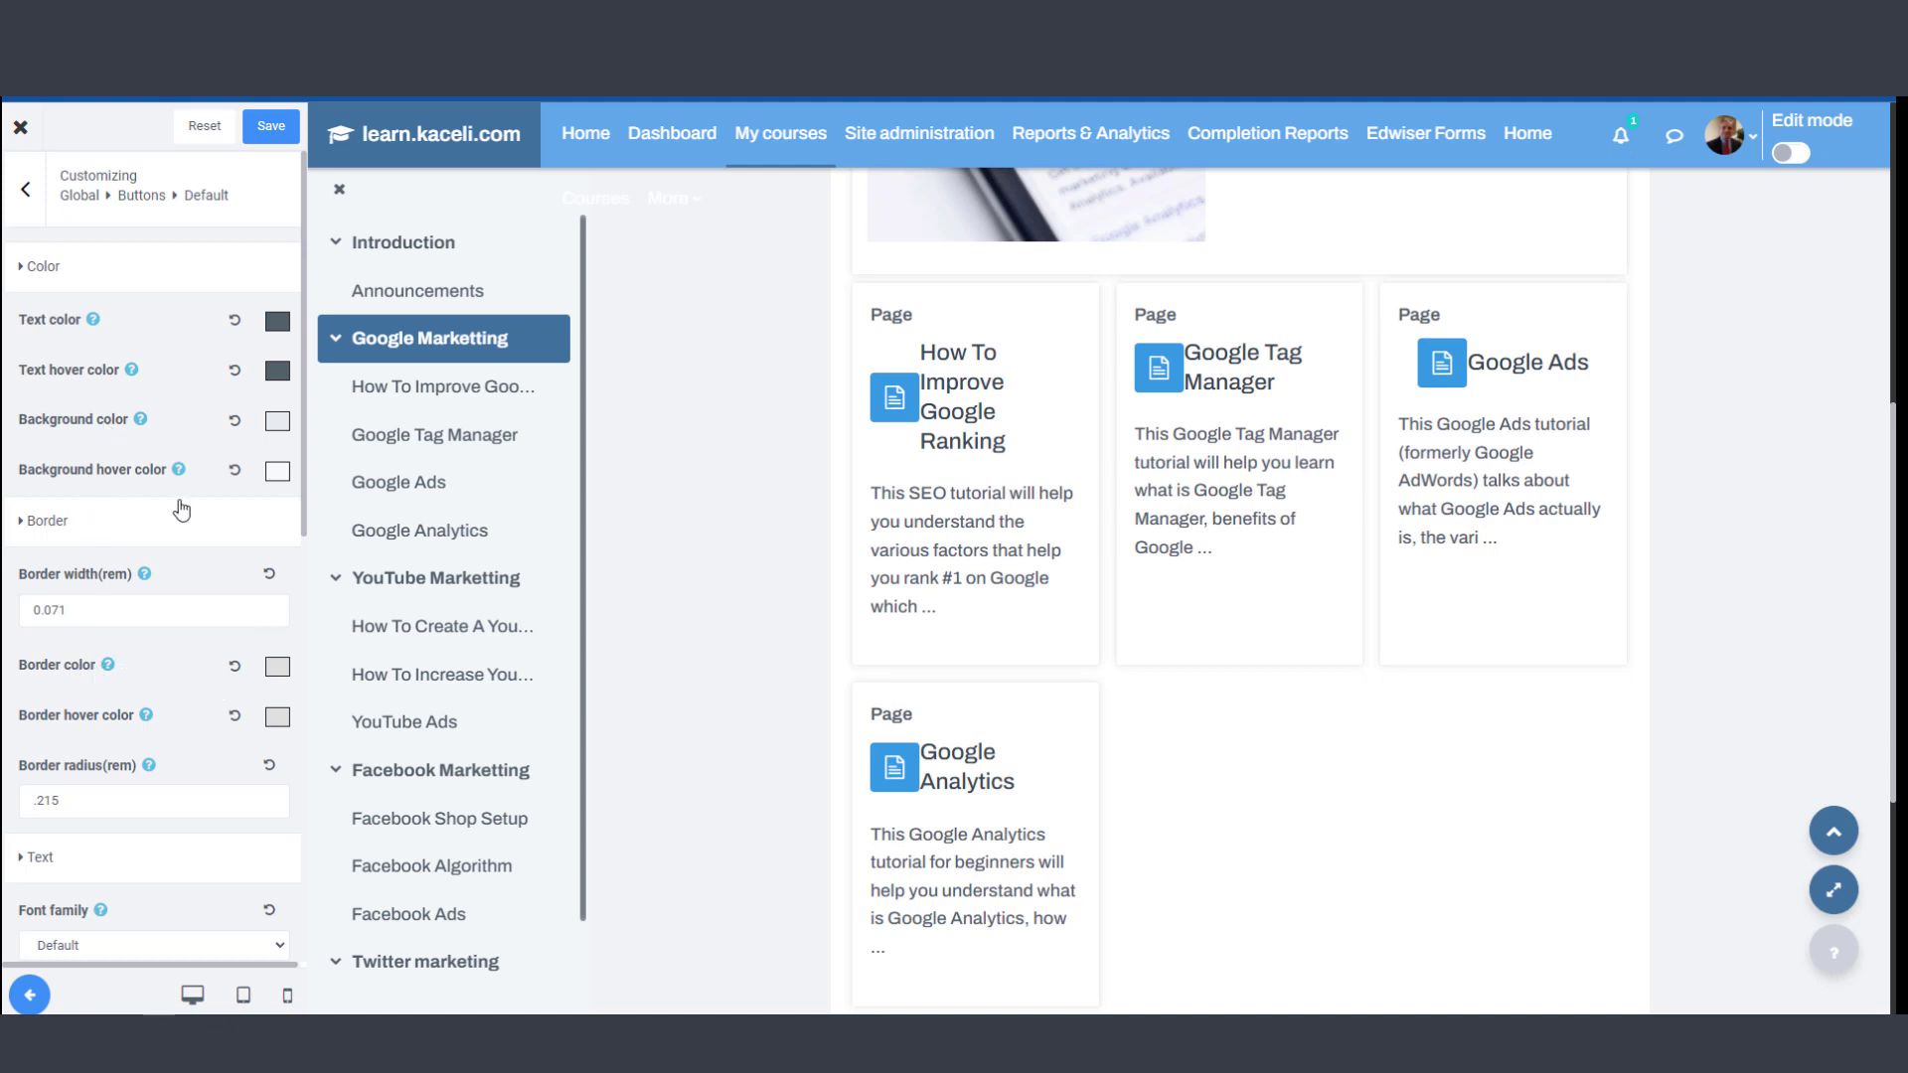
pyautogui.scroll(-1, 193, 592)
pyautogui.scroll(-1, 191, 593)
pyautogui.scroll(-3, 183, 595)
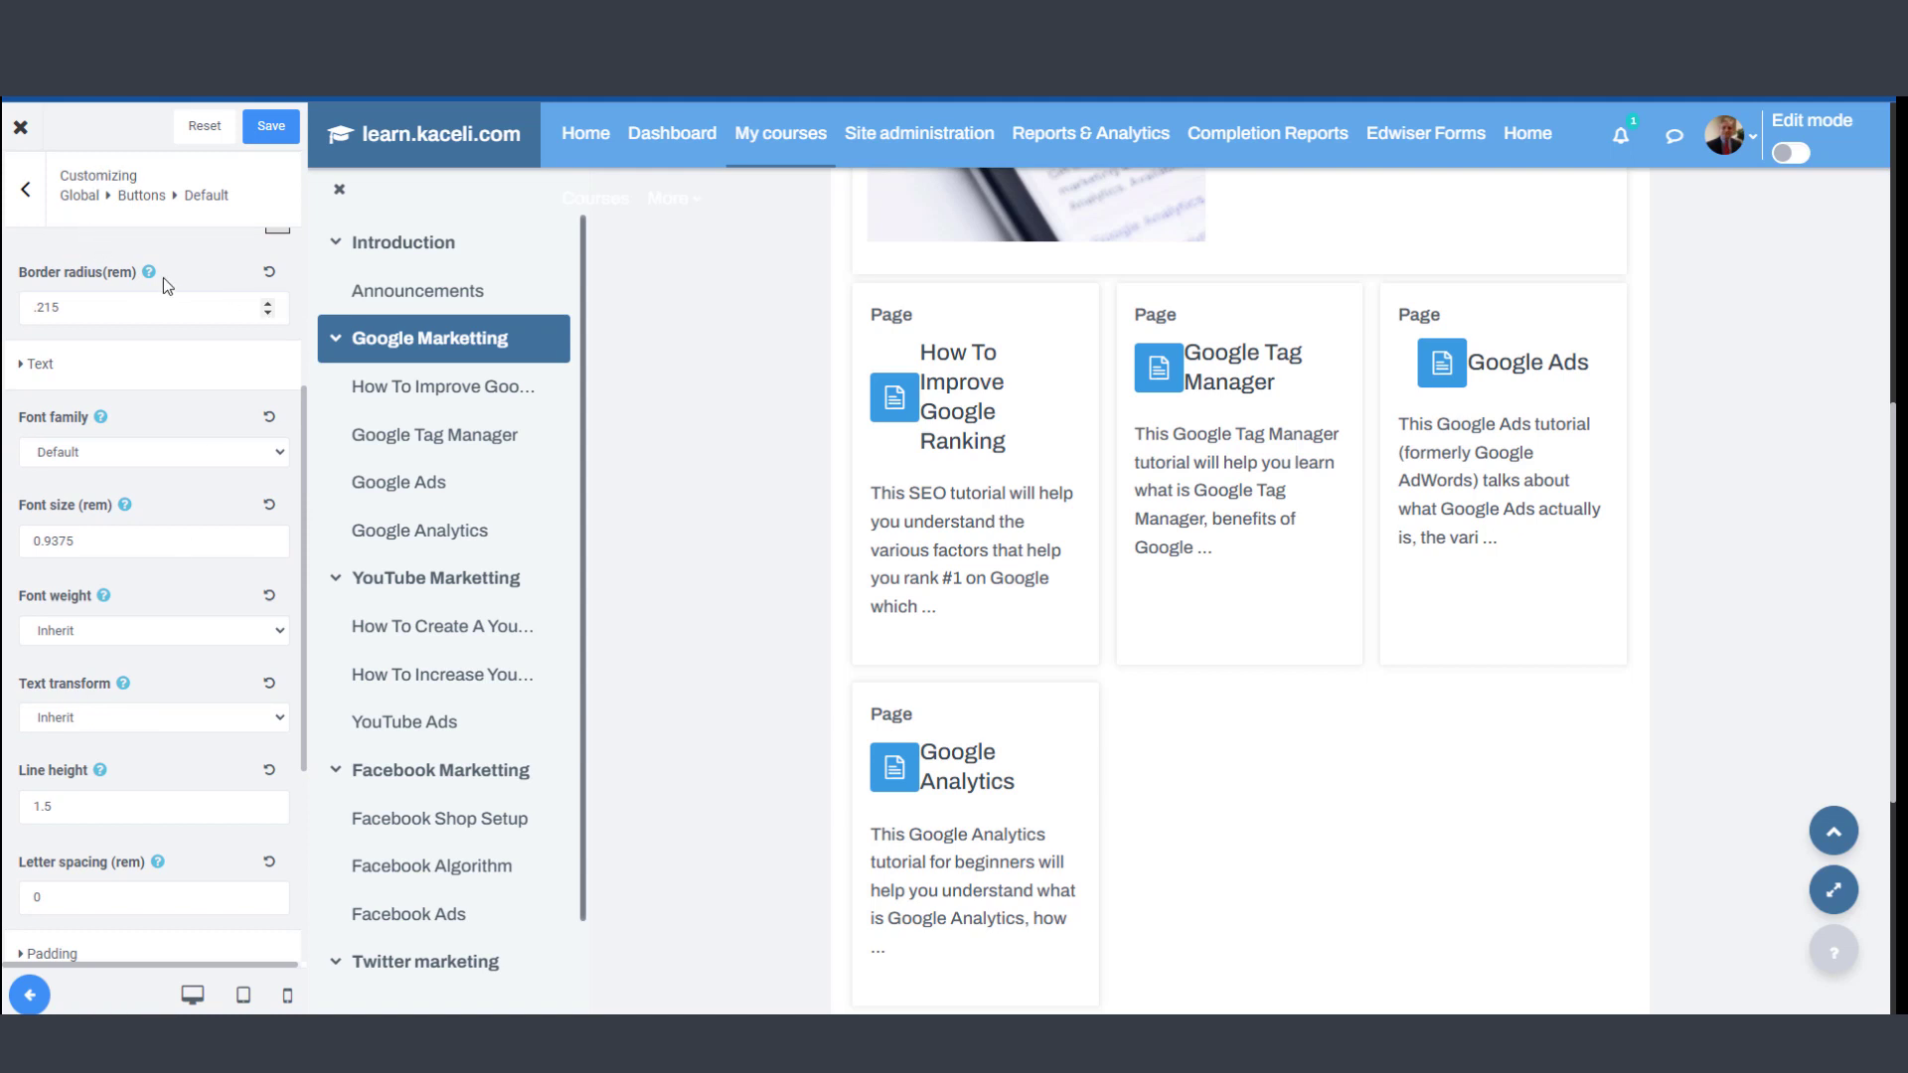
pyautogui.scroll(1, 163, 277)
pyautogui.scroll(2, 130, 286)
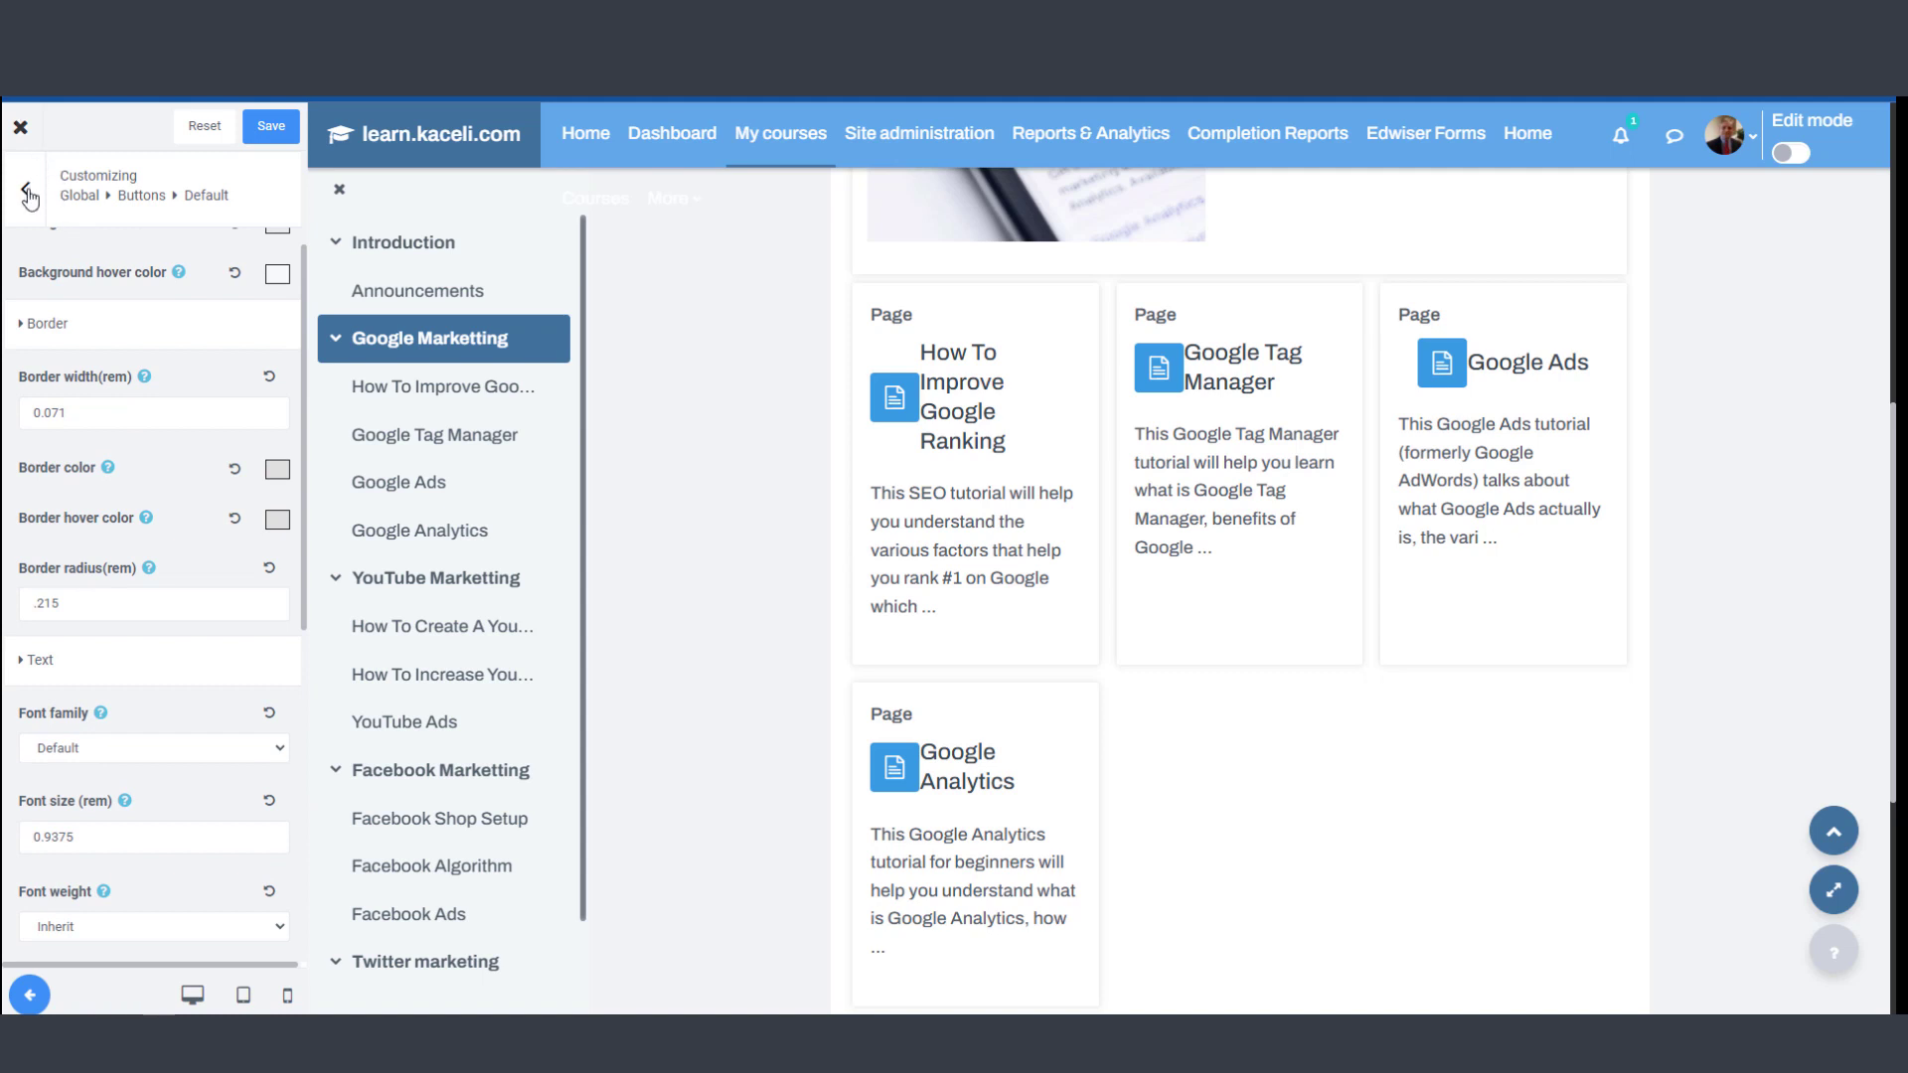
# - Save the theme customizations, acknowledge the Success dialog, and close the customizer
pyautogui.click(26, 189)
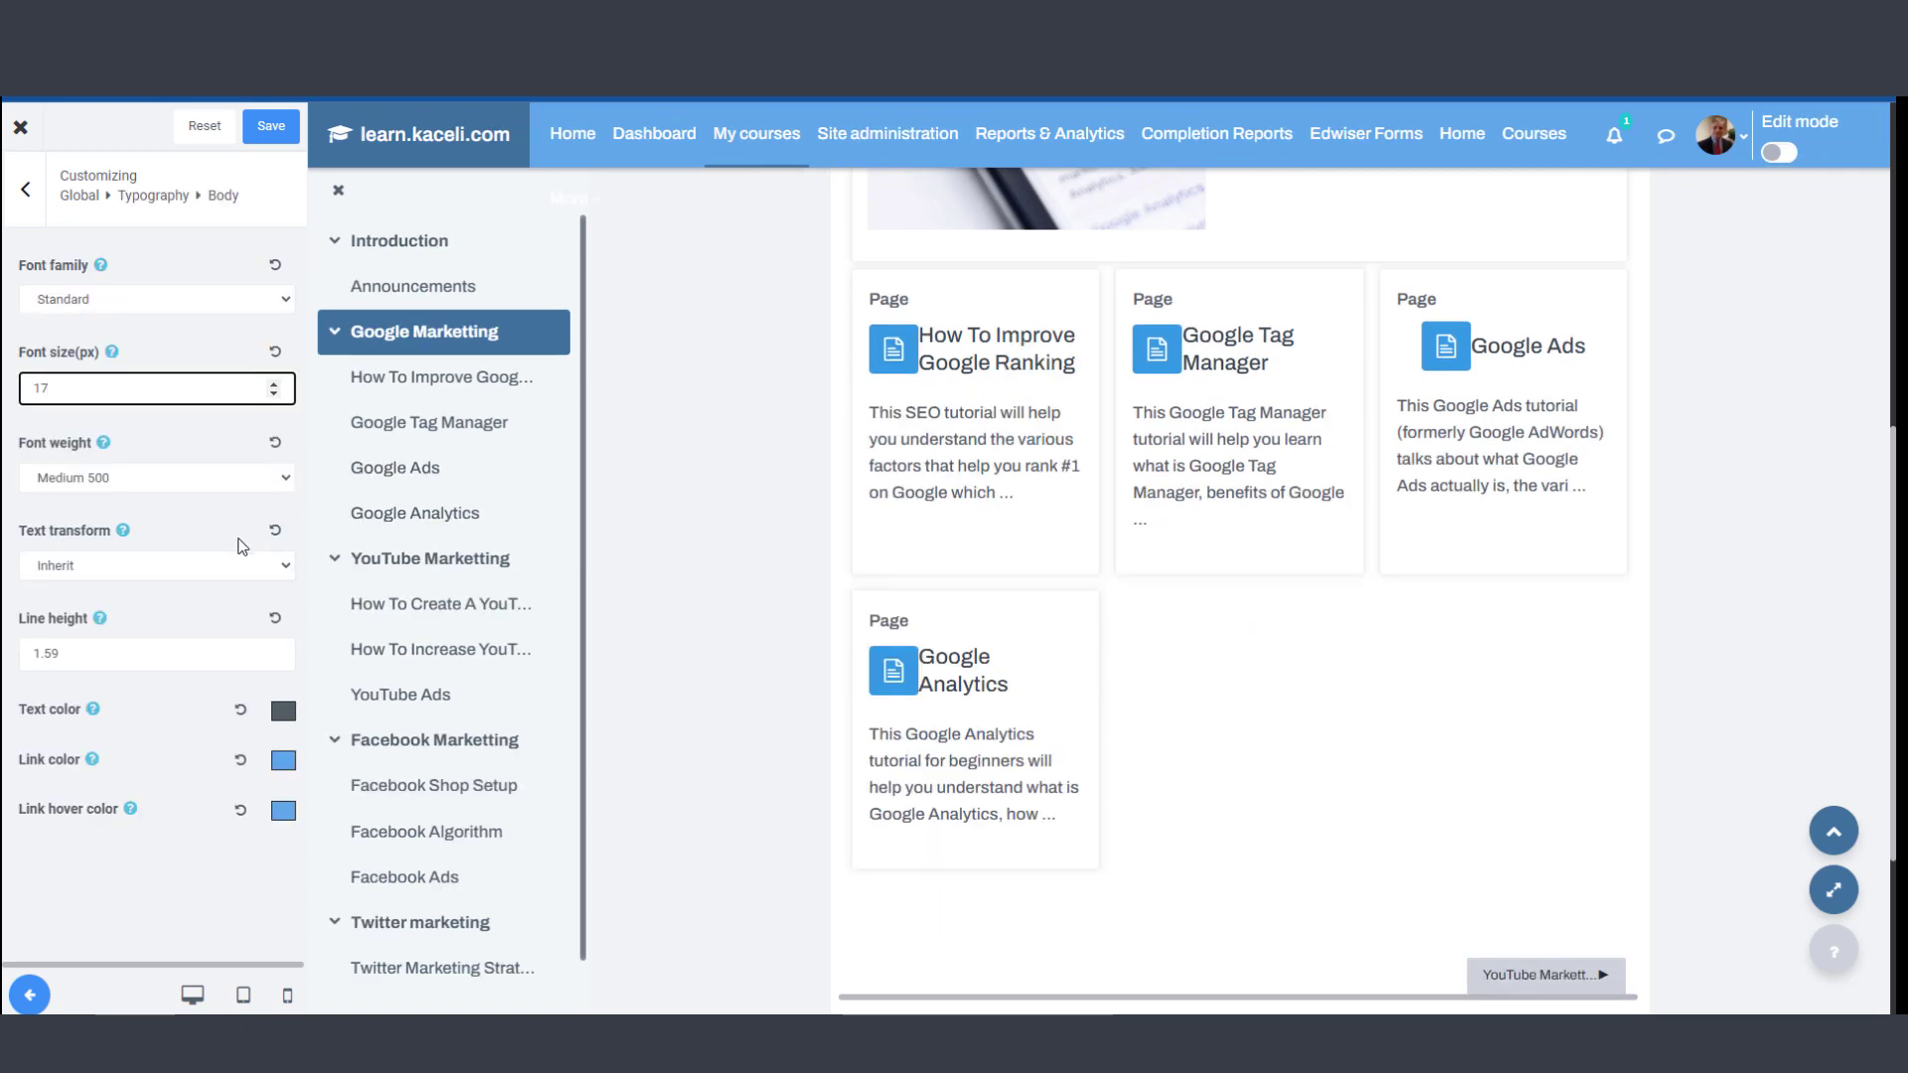
pyautogui.click(275, 130)
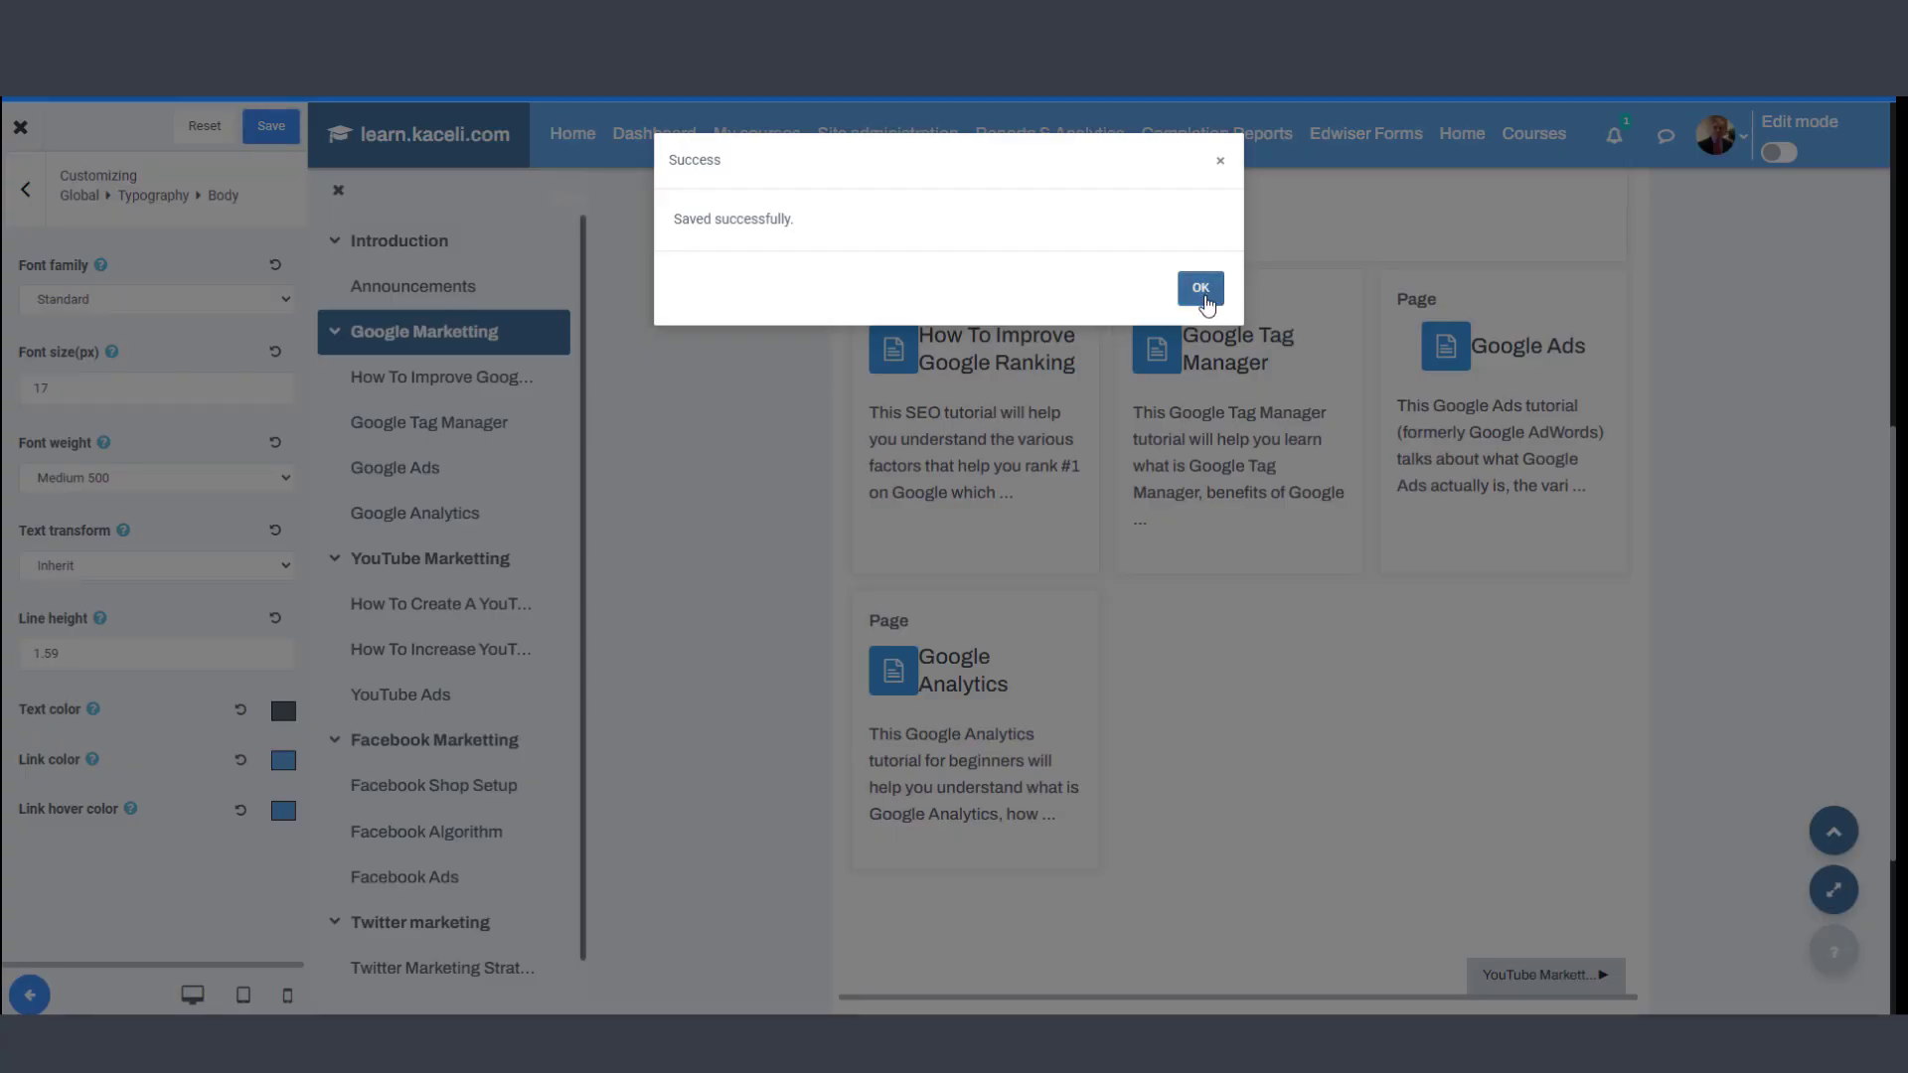
pyautogui.click(1201, 288)
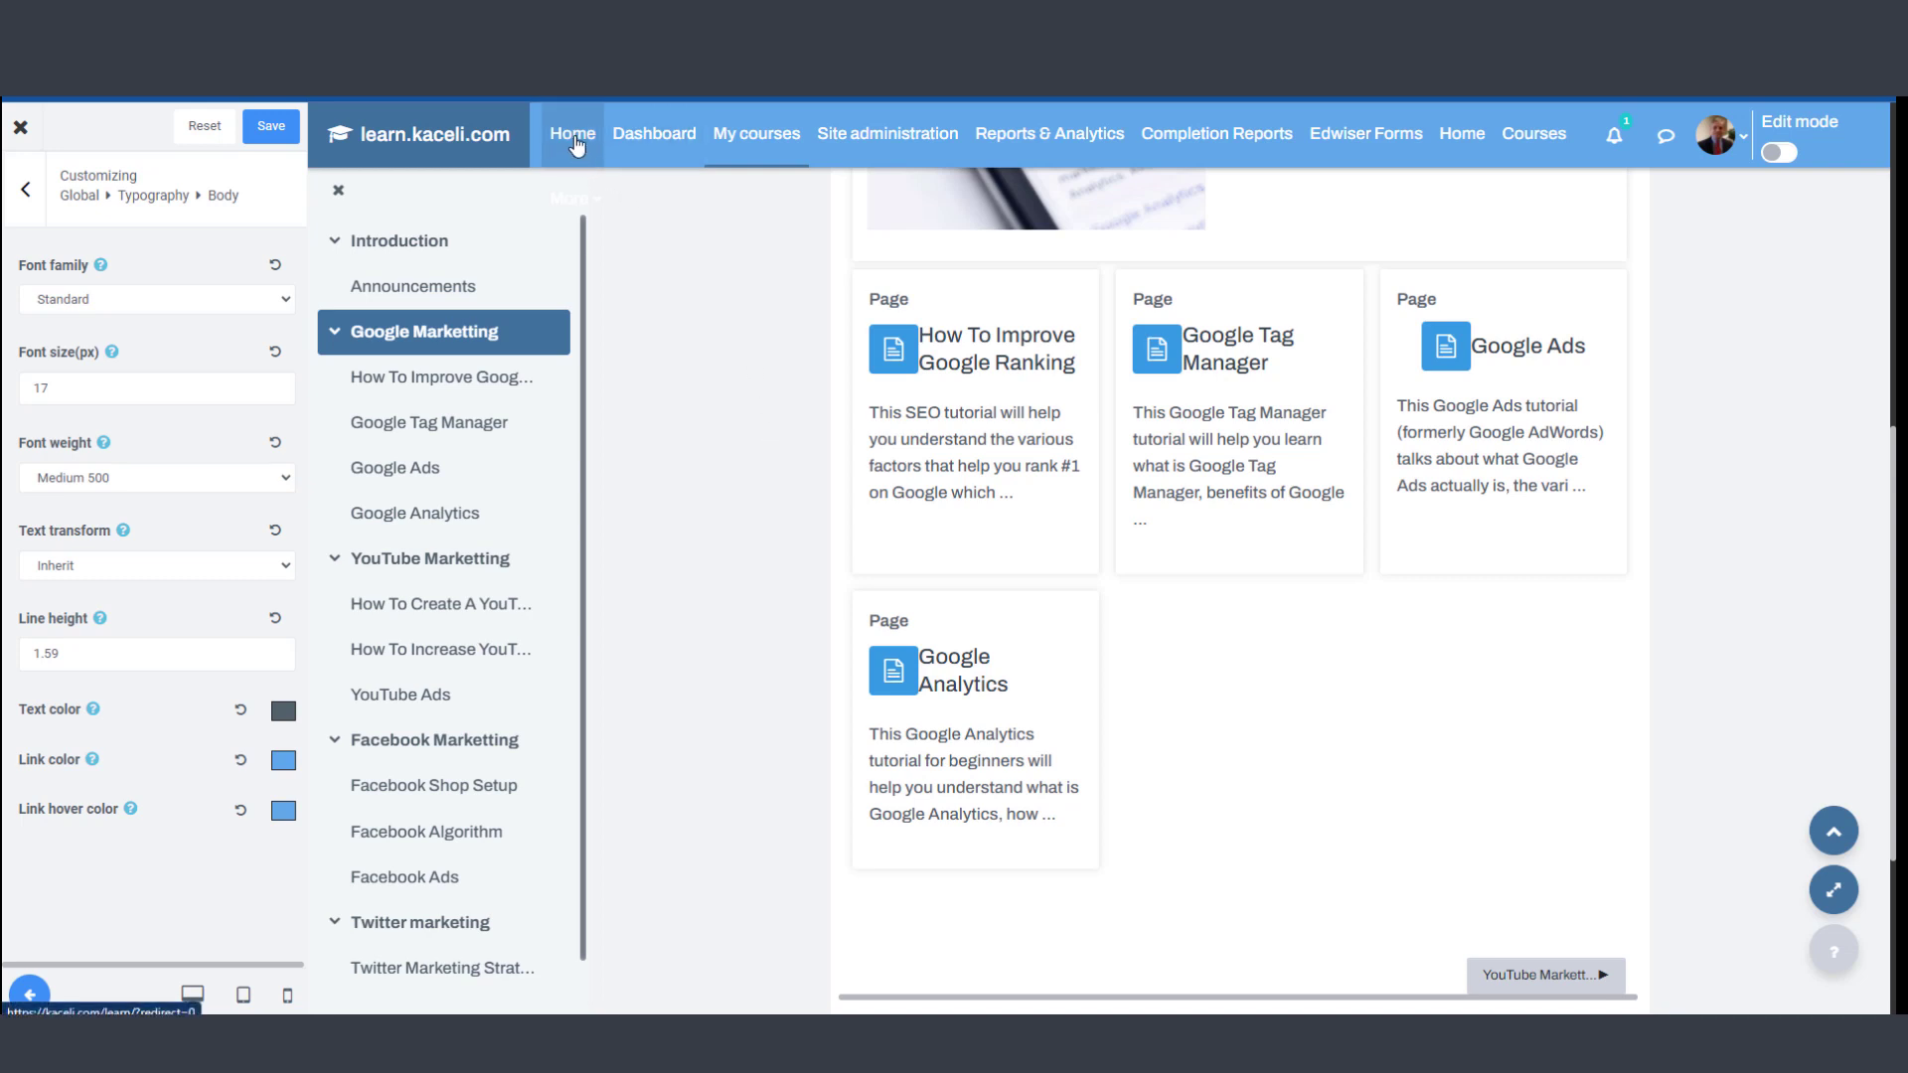
pyautogui.click(639, 139)
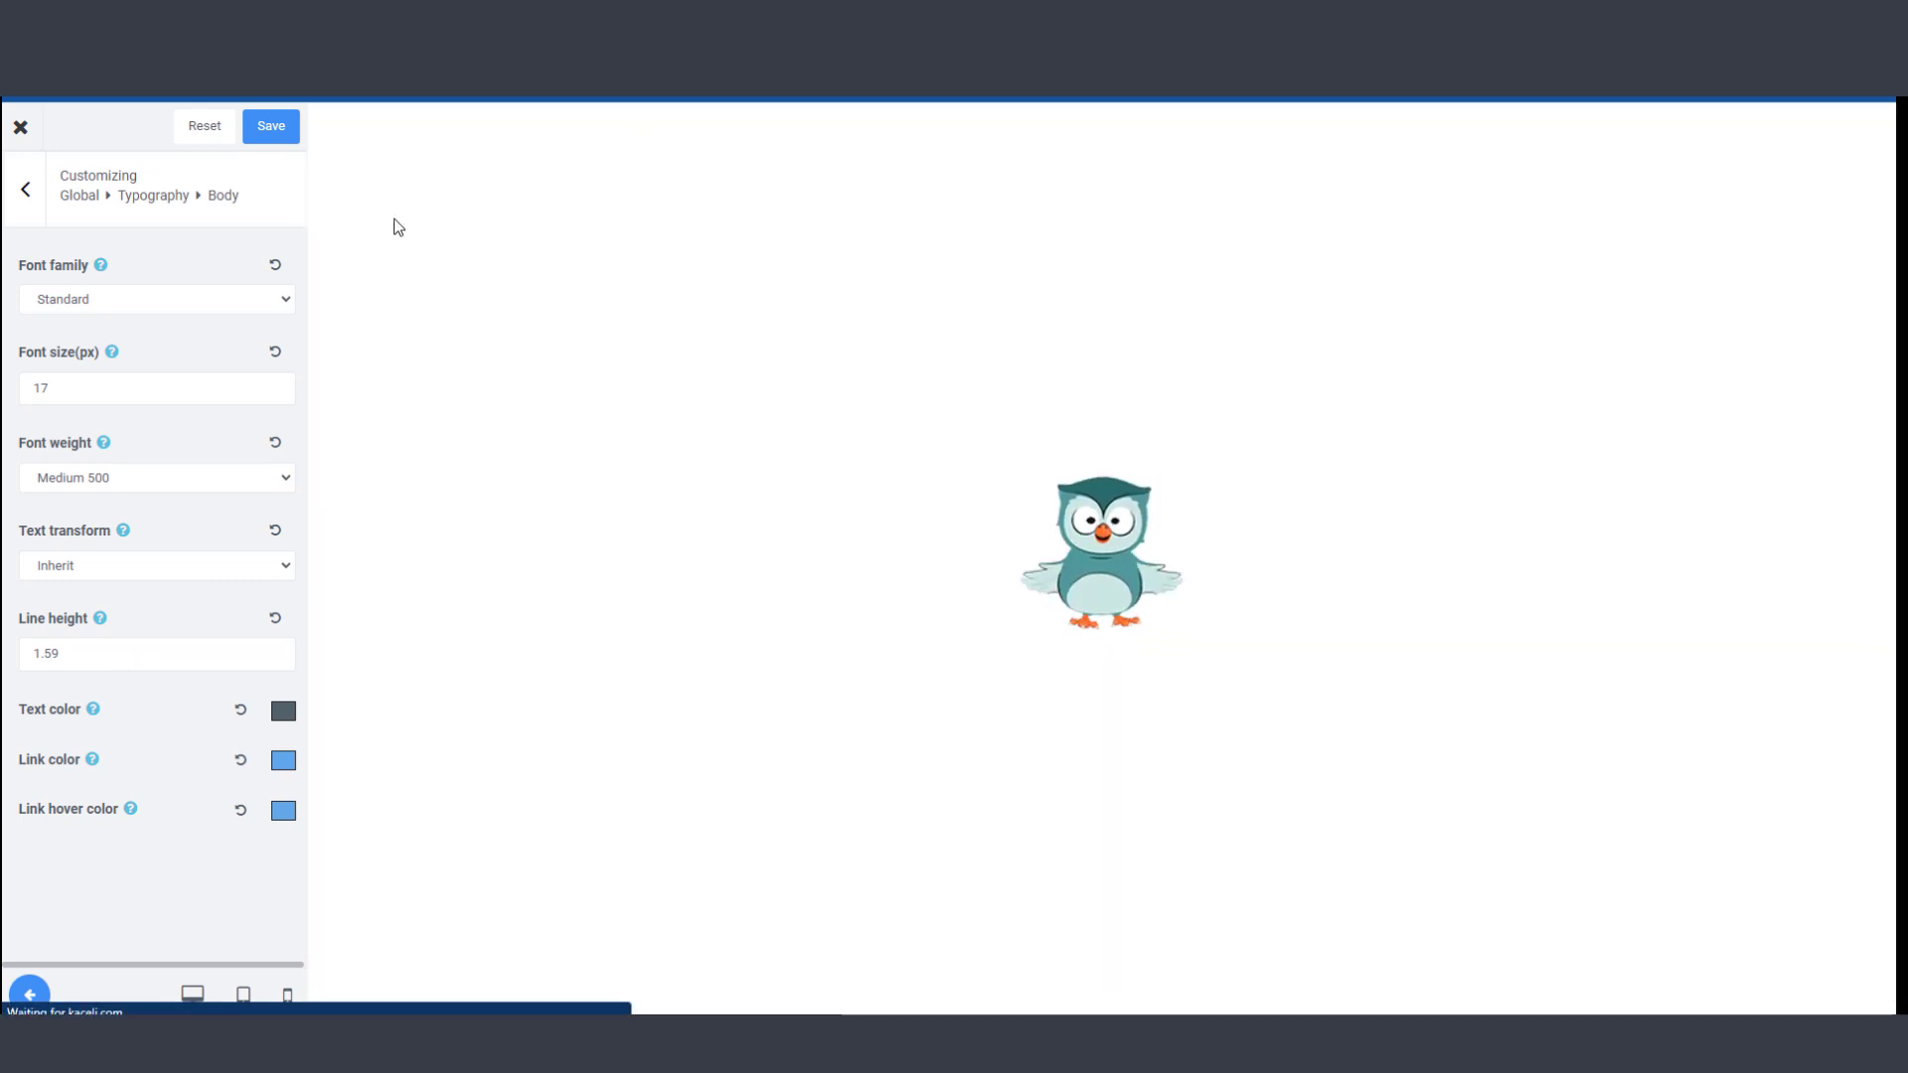
pyautogui.click(20, 128)
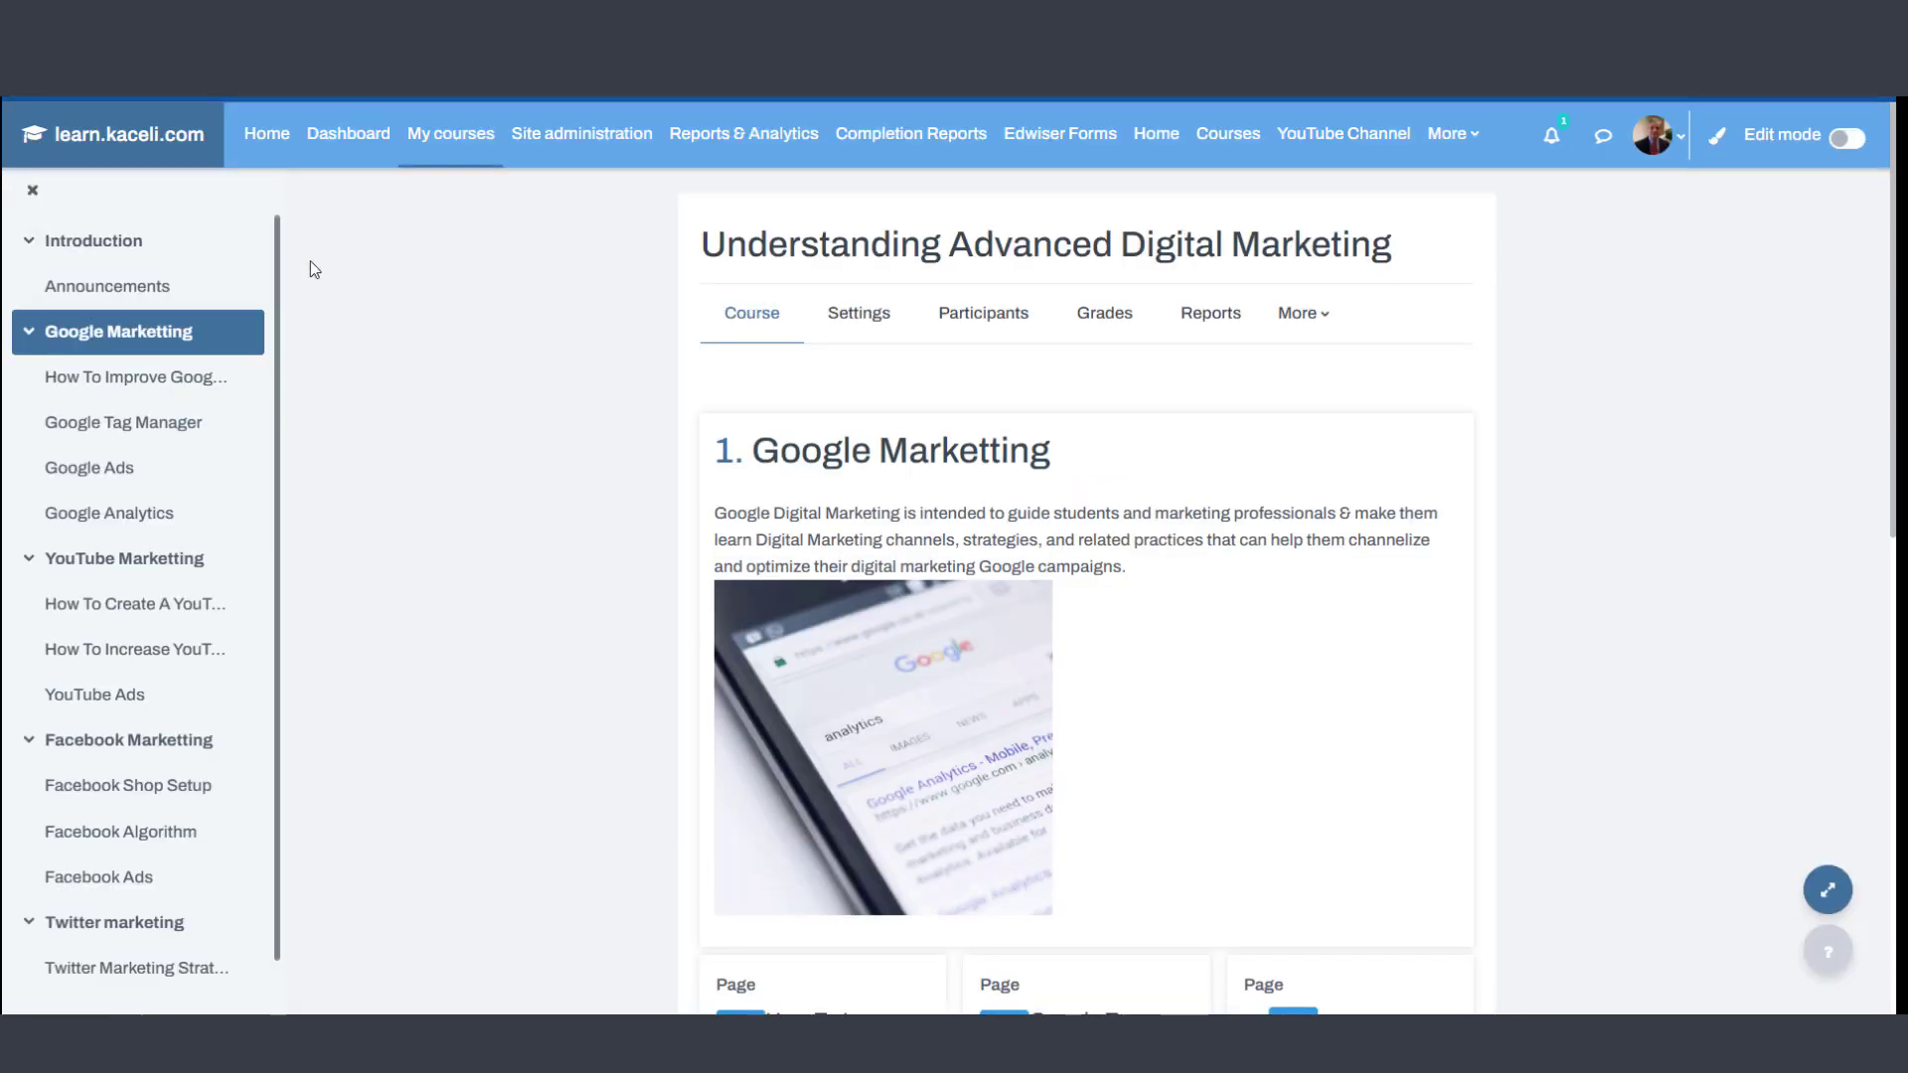
# - On the Dashboard, view Site Monitor's live usage, last 24 hours chart and plugin updates
pyautogui.click(375, 140)
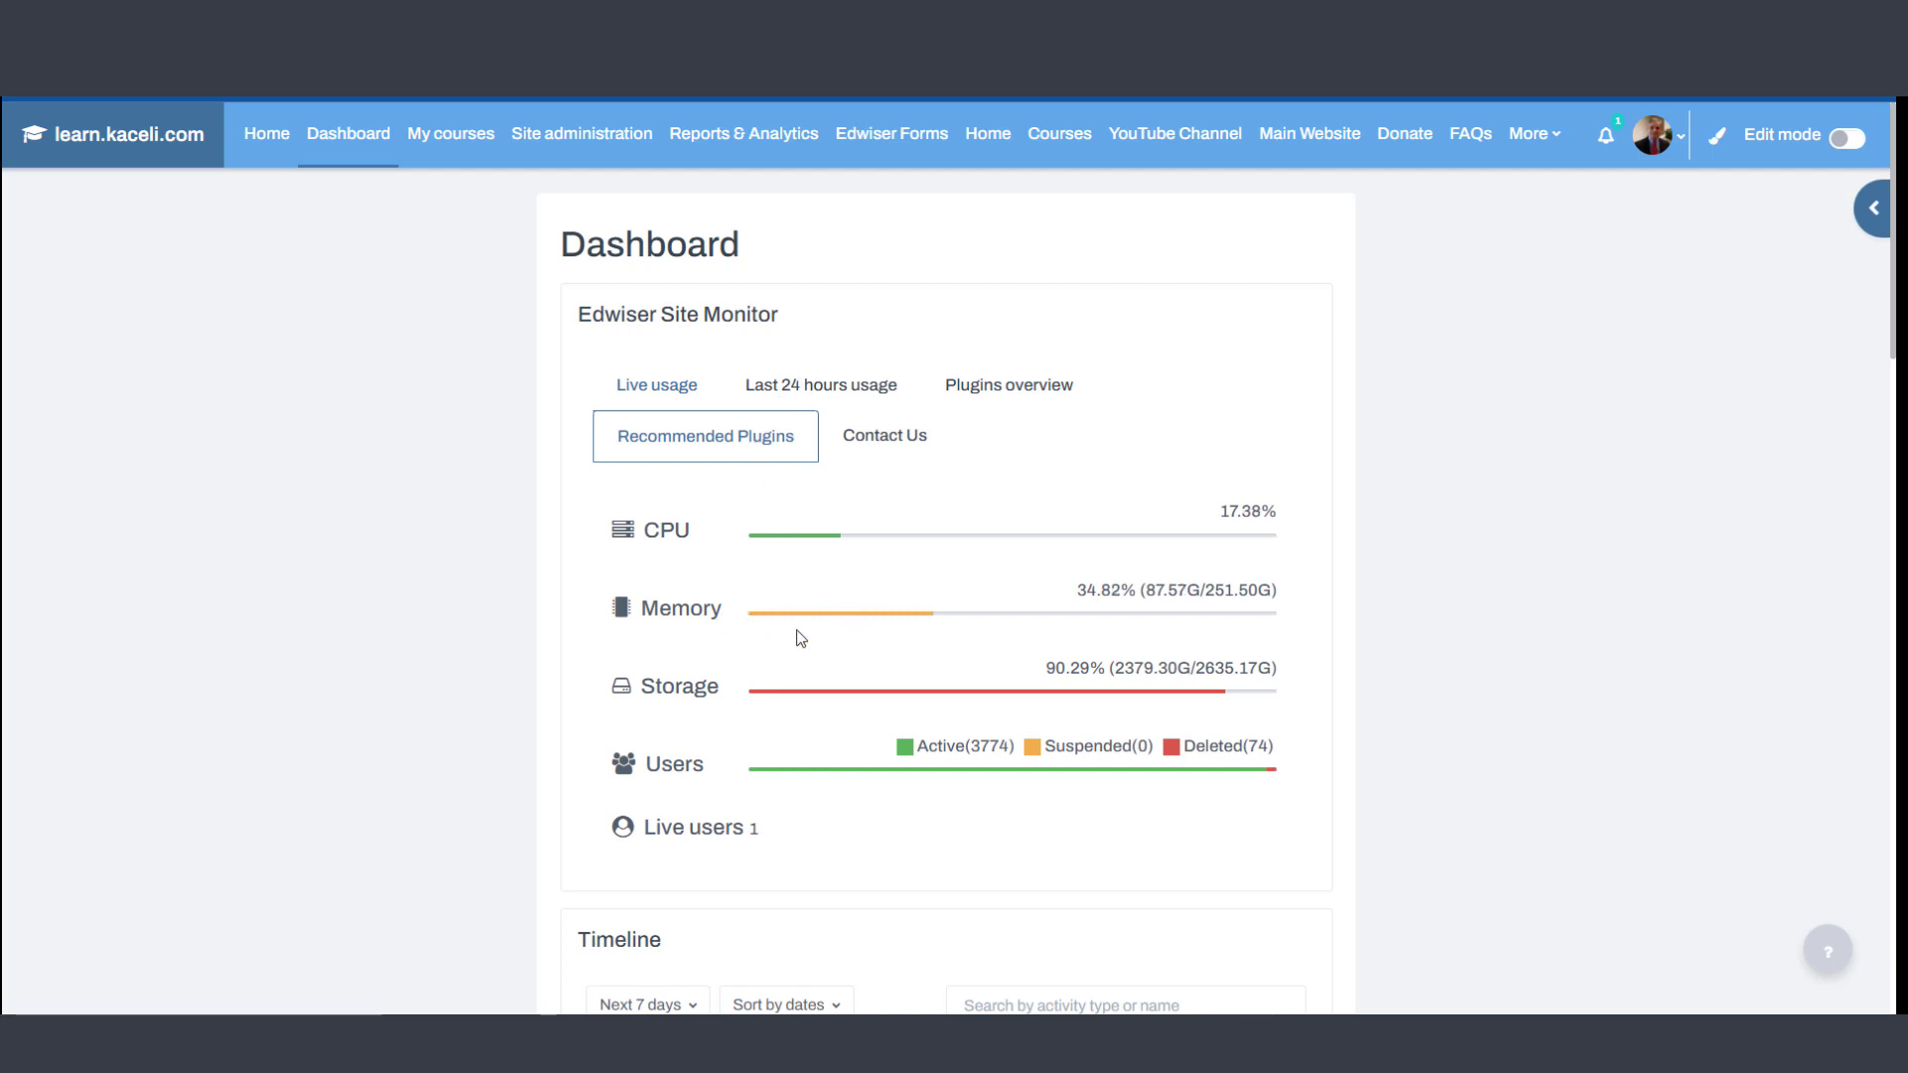
pyautogui.scroll(-1, 875, 612)
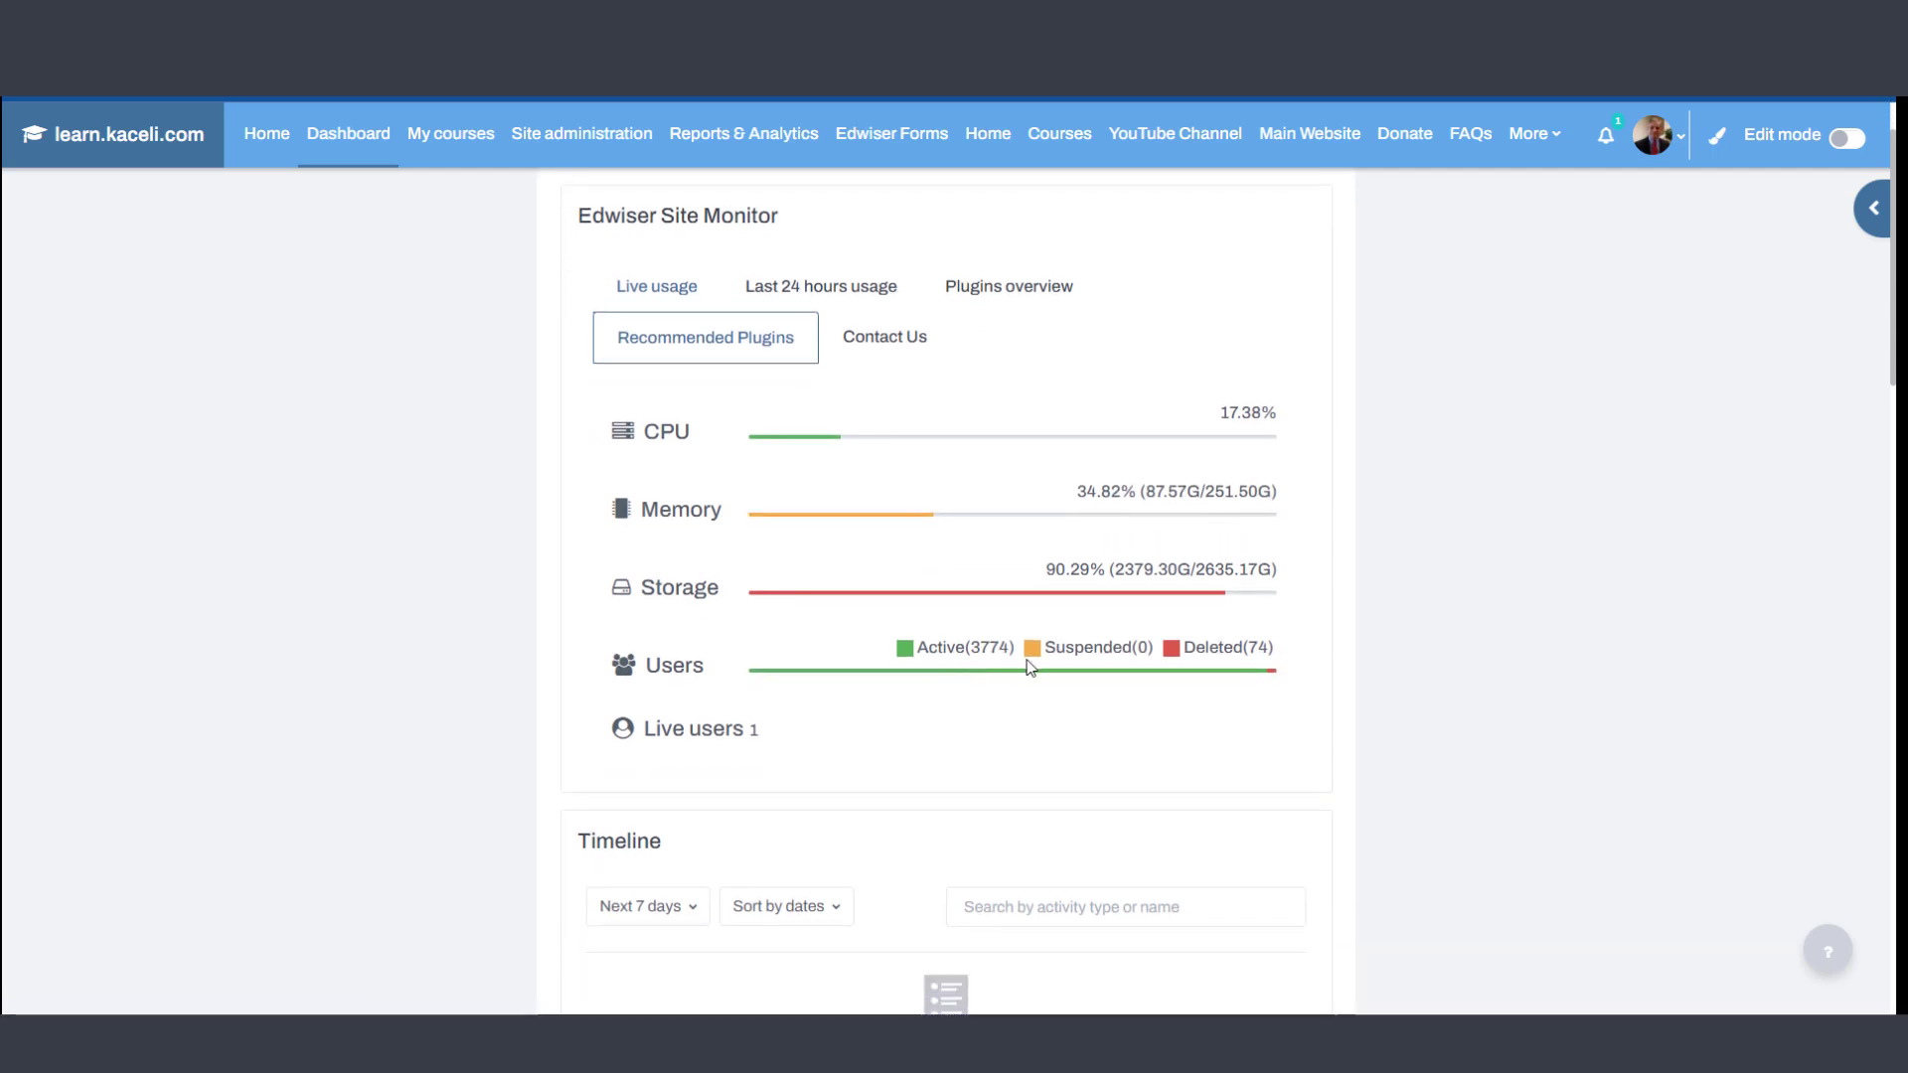
pyautogui.scroll(-1, 867, 644)
pyautogui.scroll(2, 907, 614)
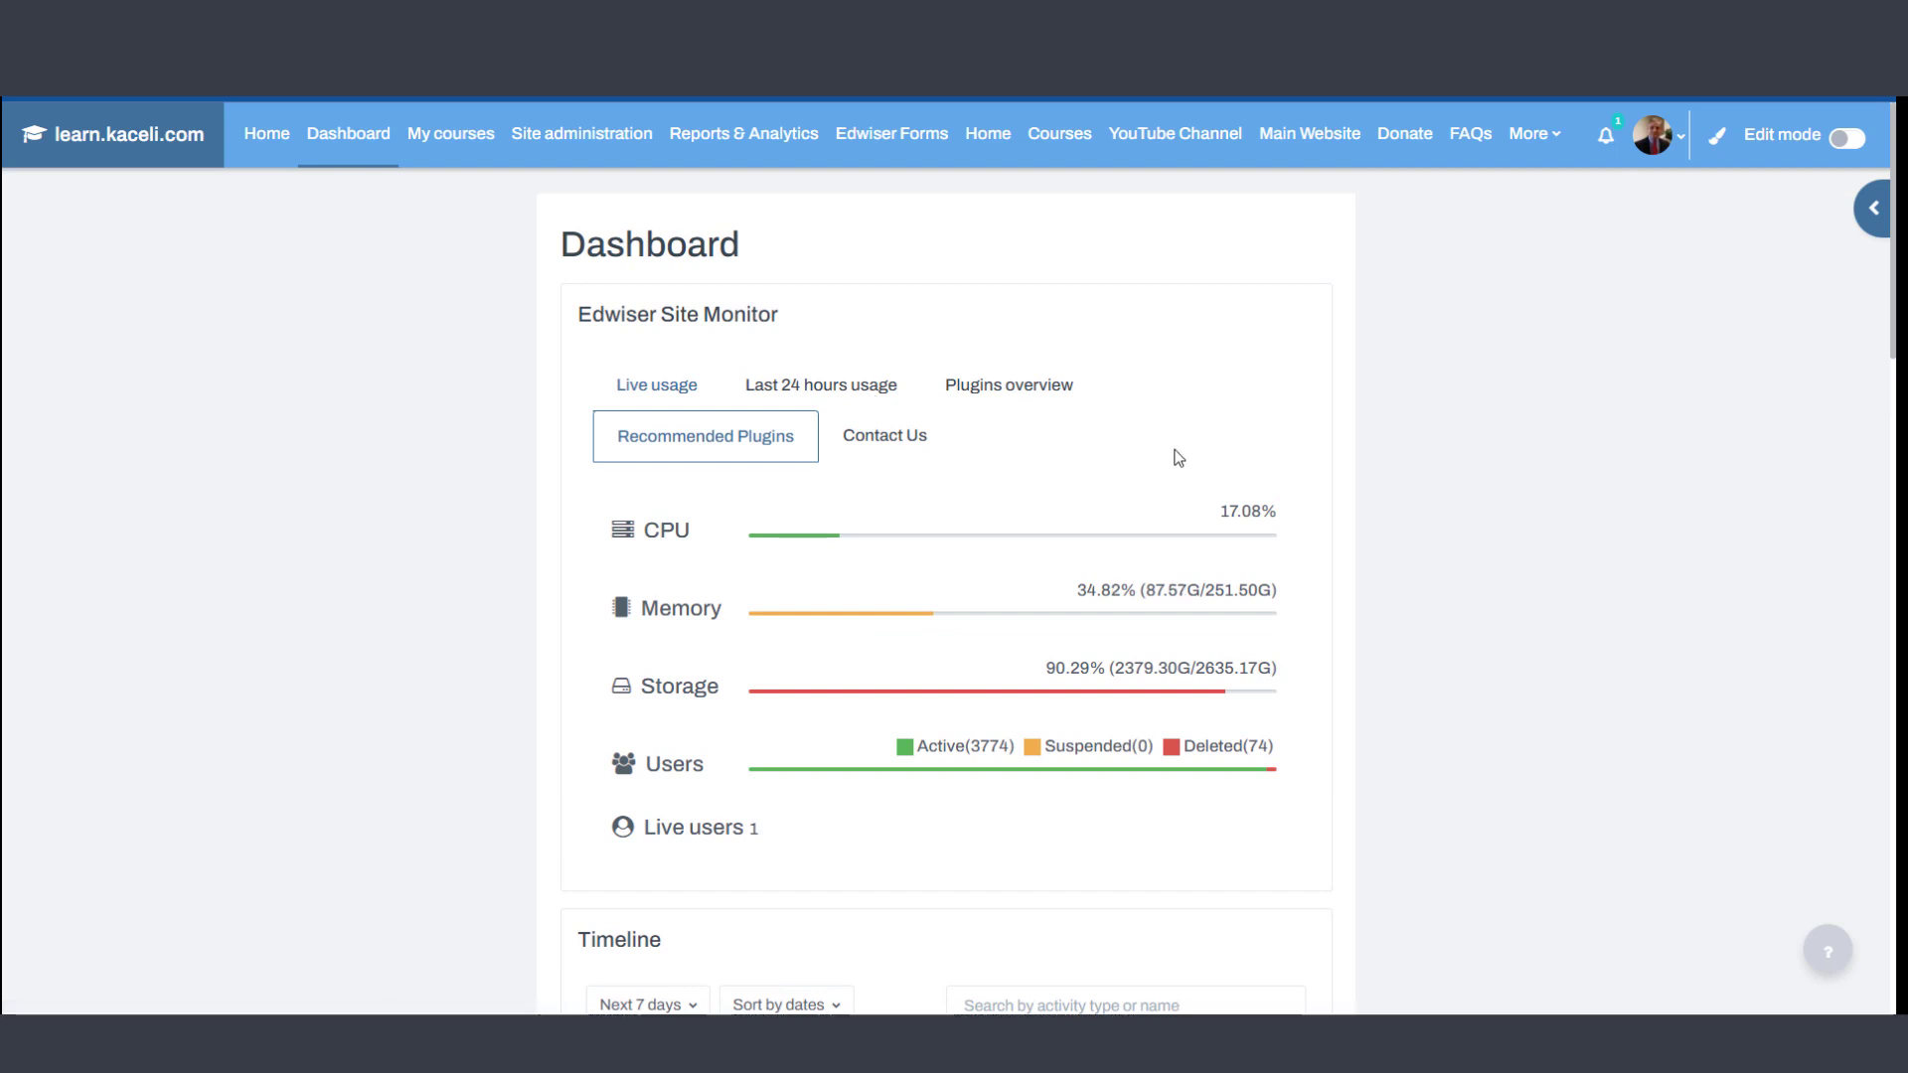
pyautogui.click(862, 387)
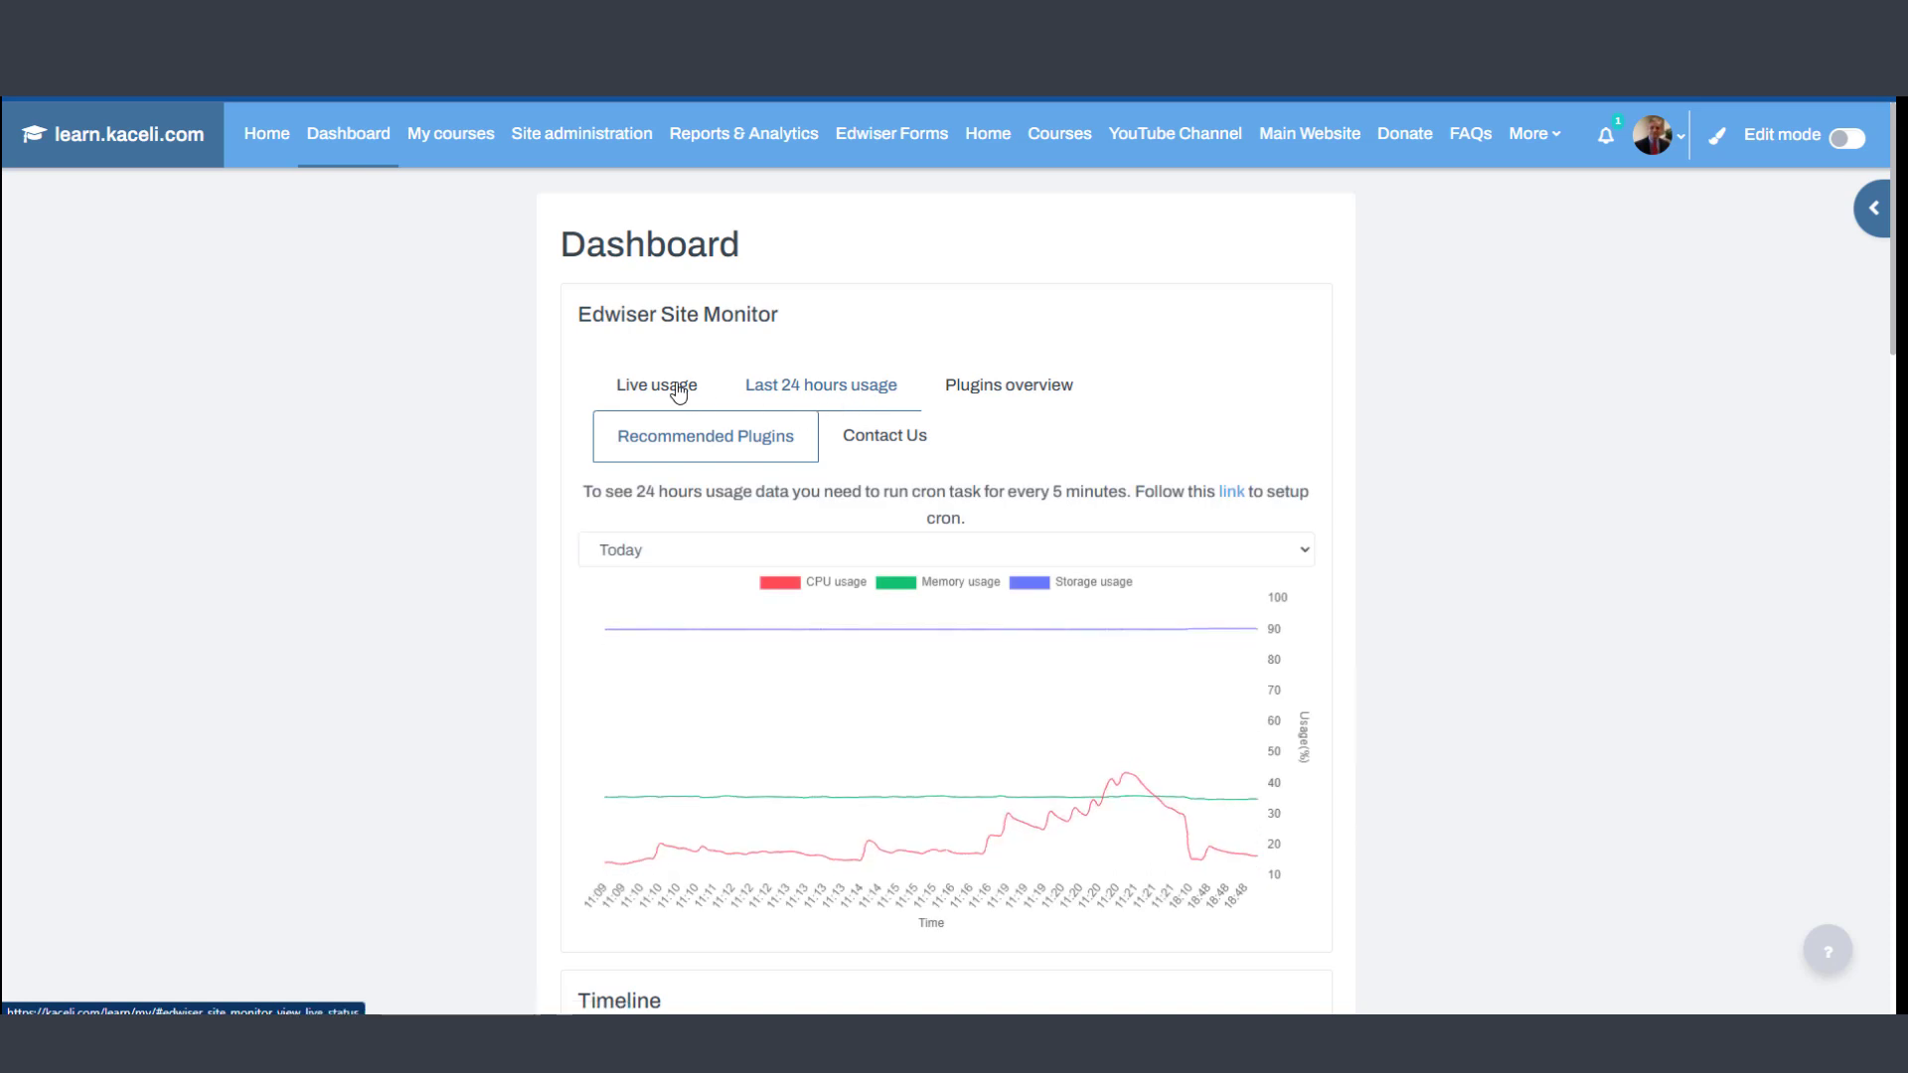
pyautogui.click(711, 396)
pyautogui.click(805, 396)
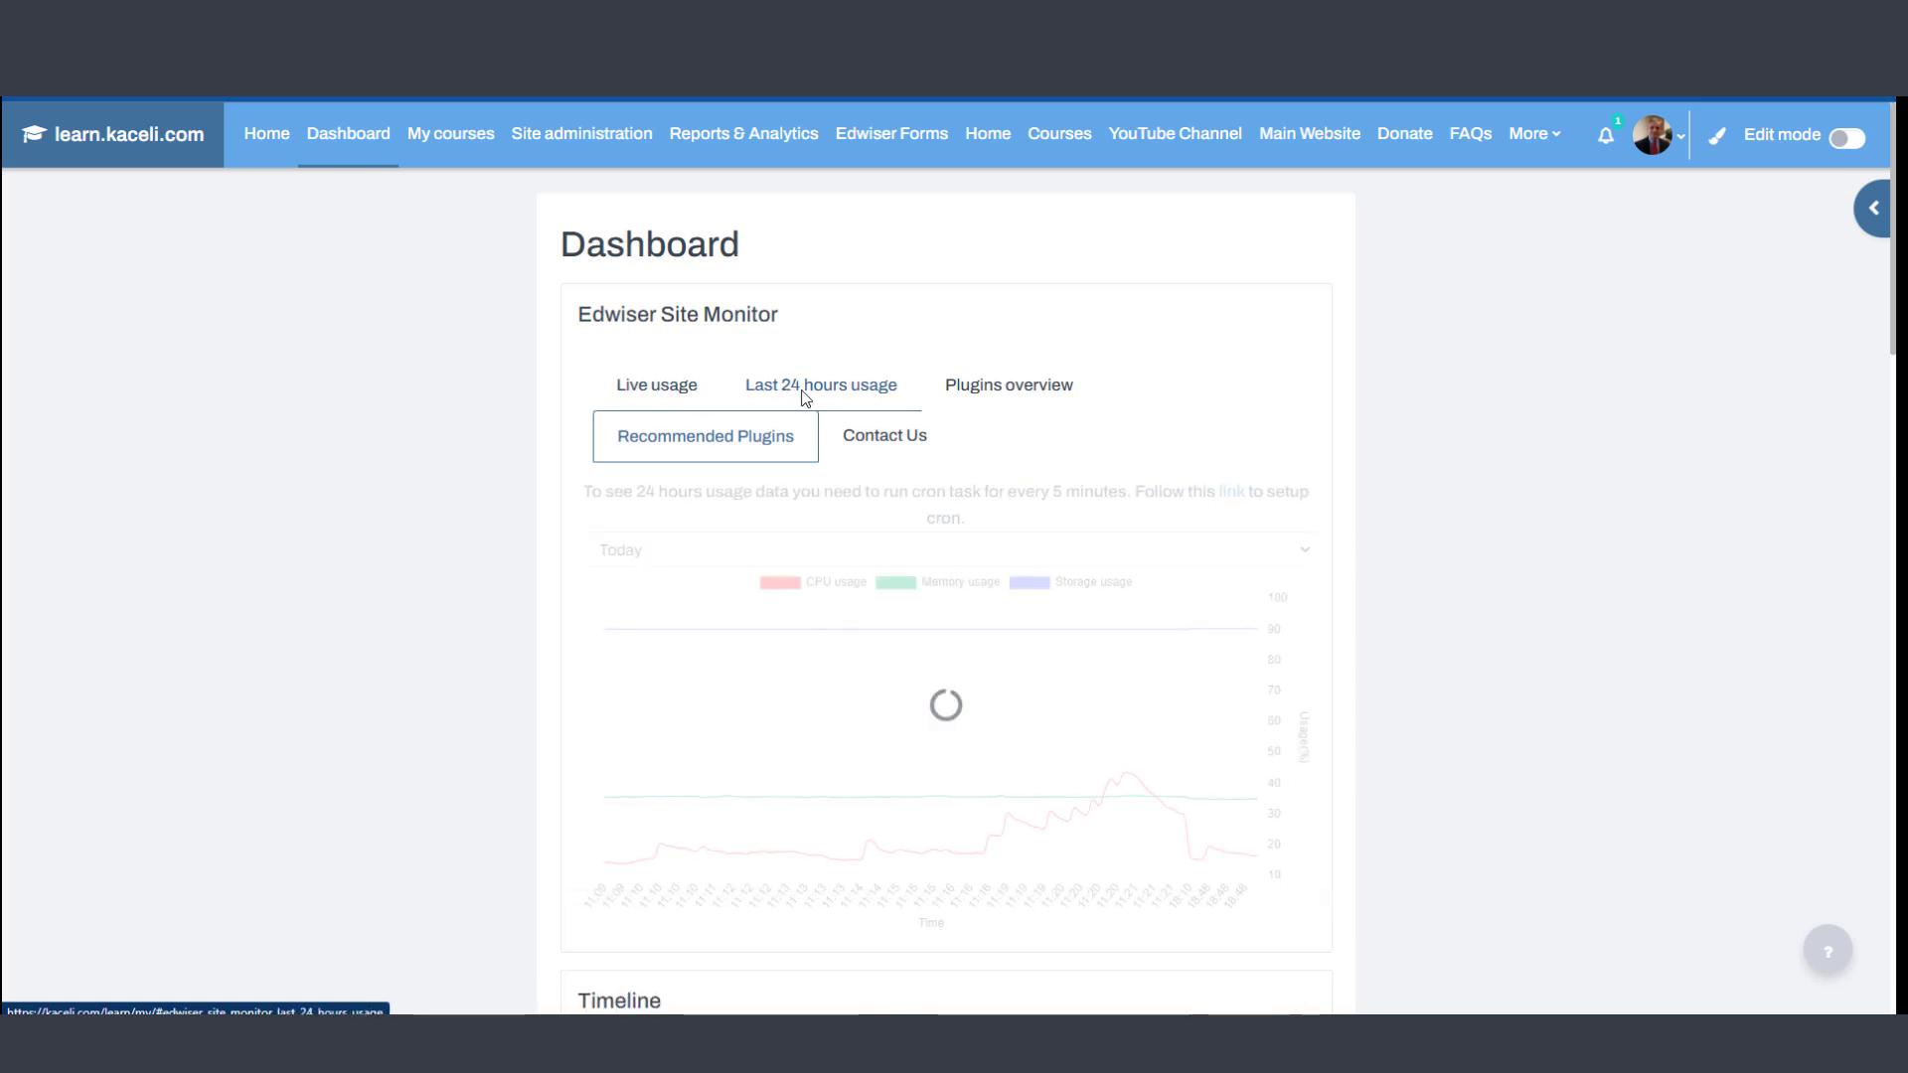
pyautogui.click(986, 395)
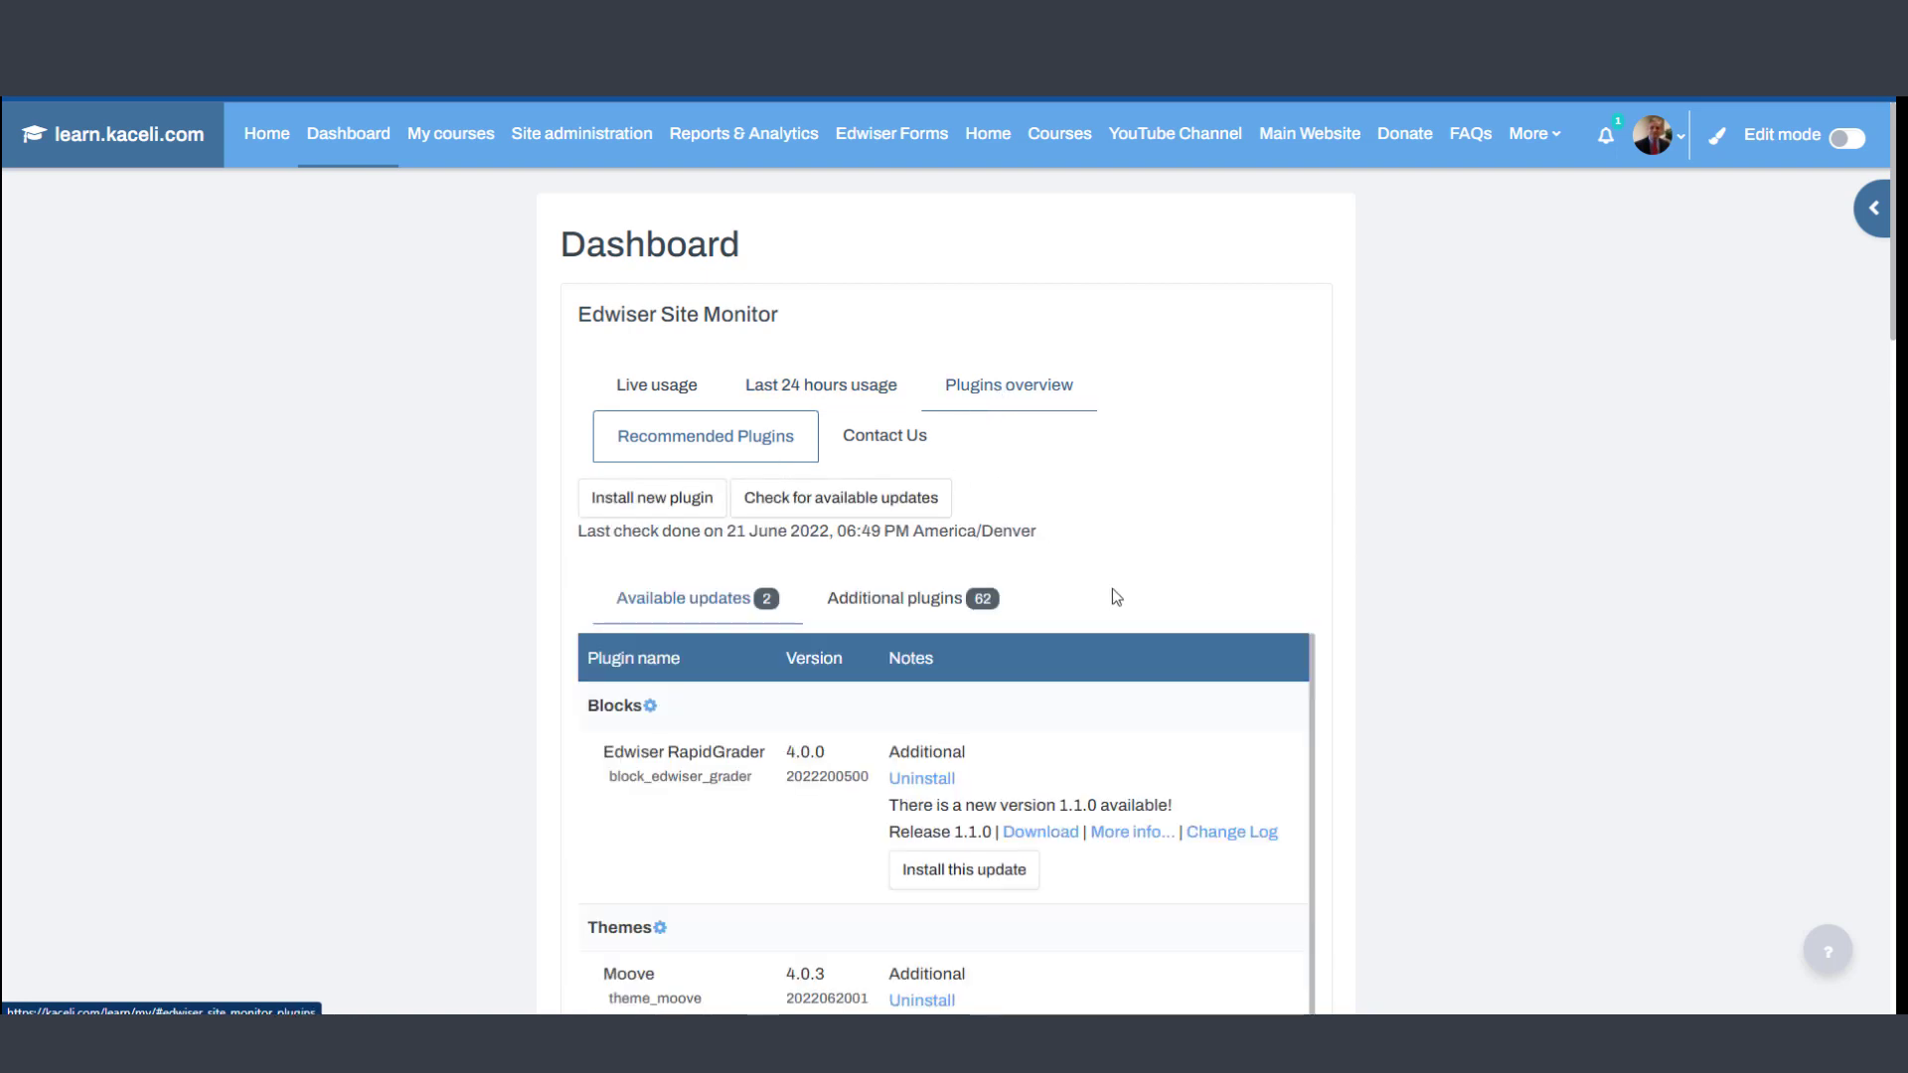
# - Set the Timeline filter to show all activities
pyautogui.scroll(-5, 1115, 535)
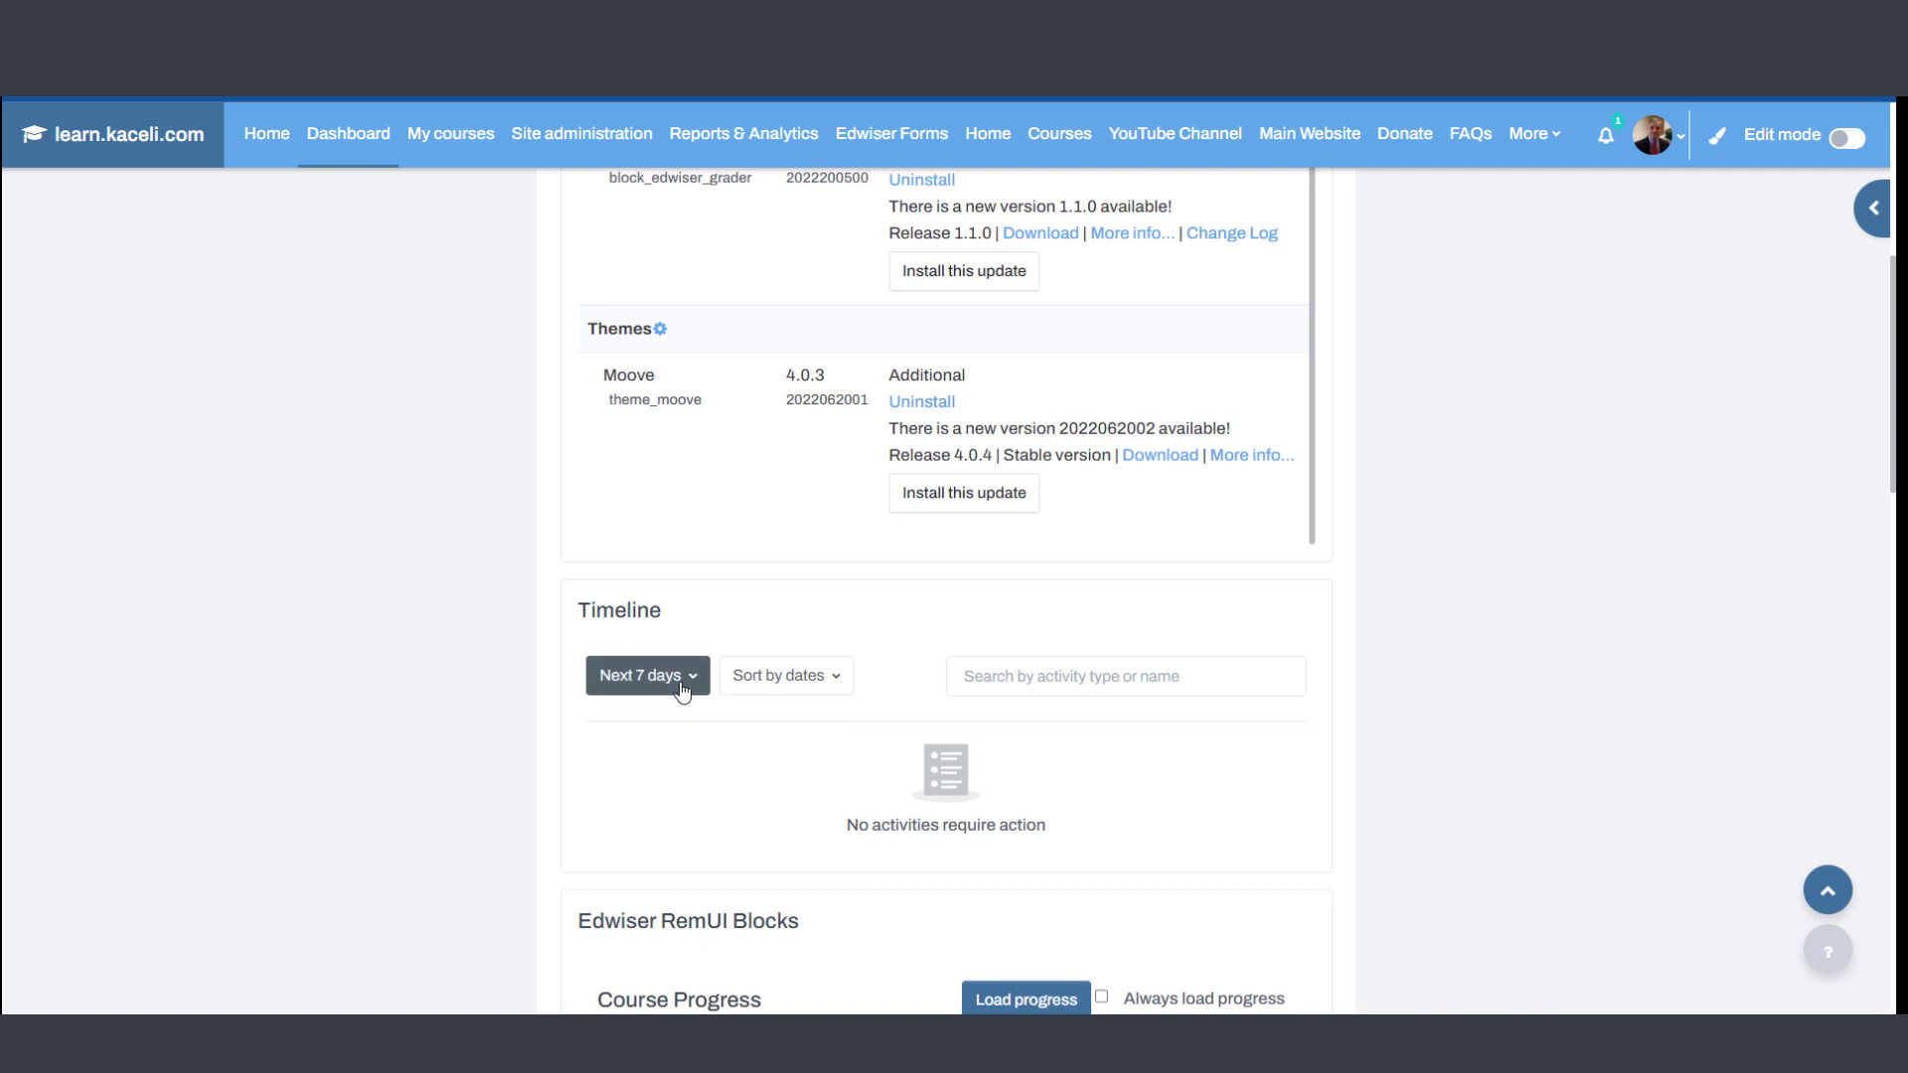
pyautogui.click(682, 684)
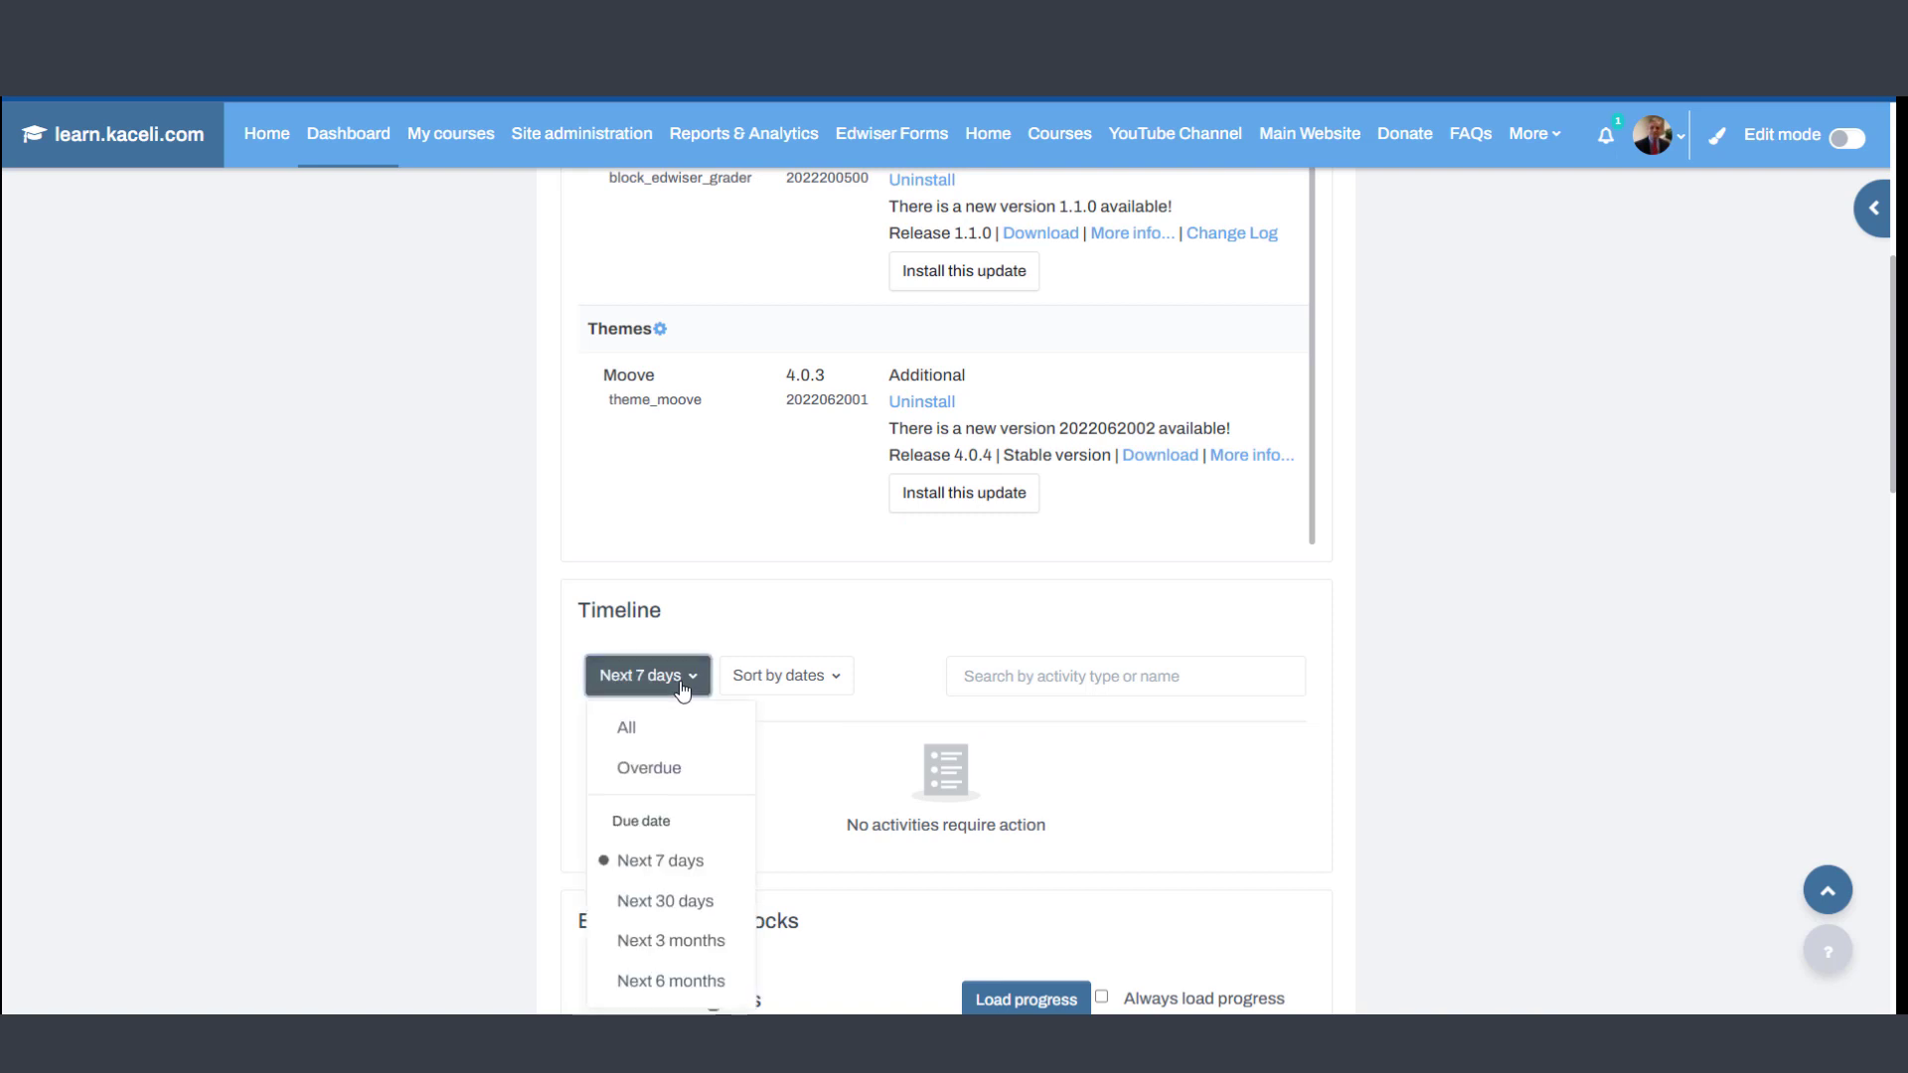
pyautogui.click(632, 729)
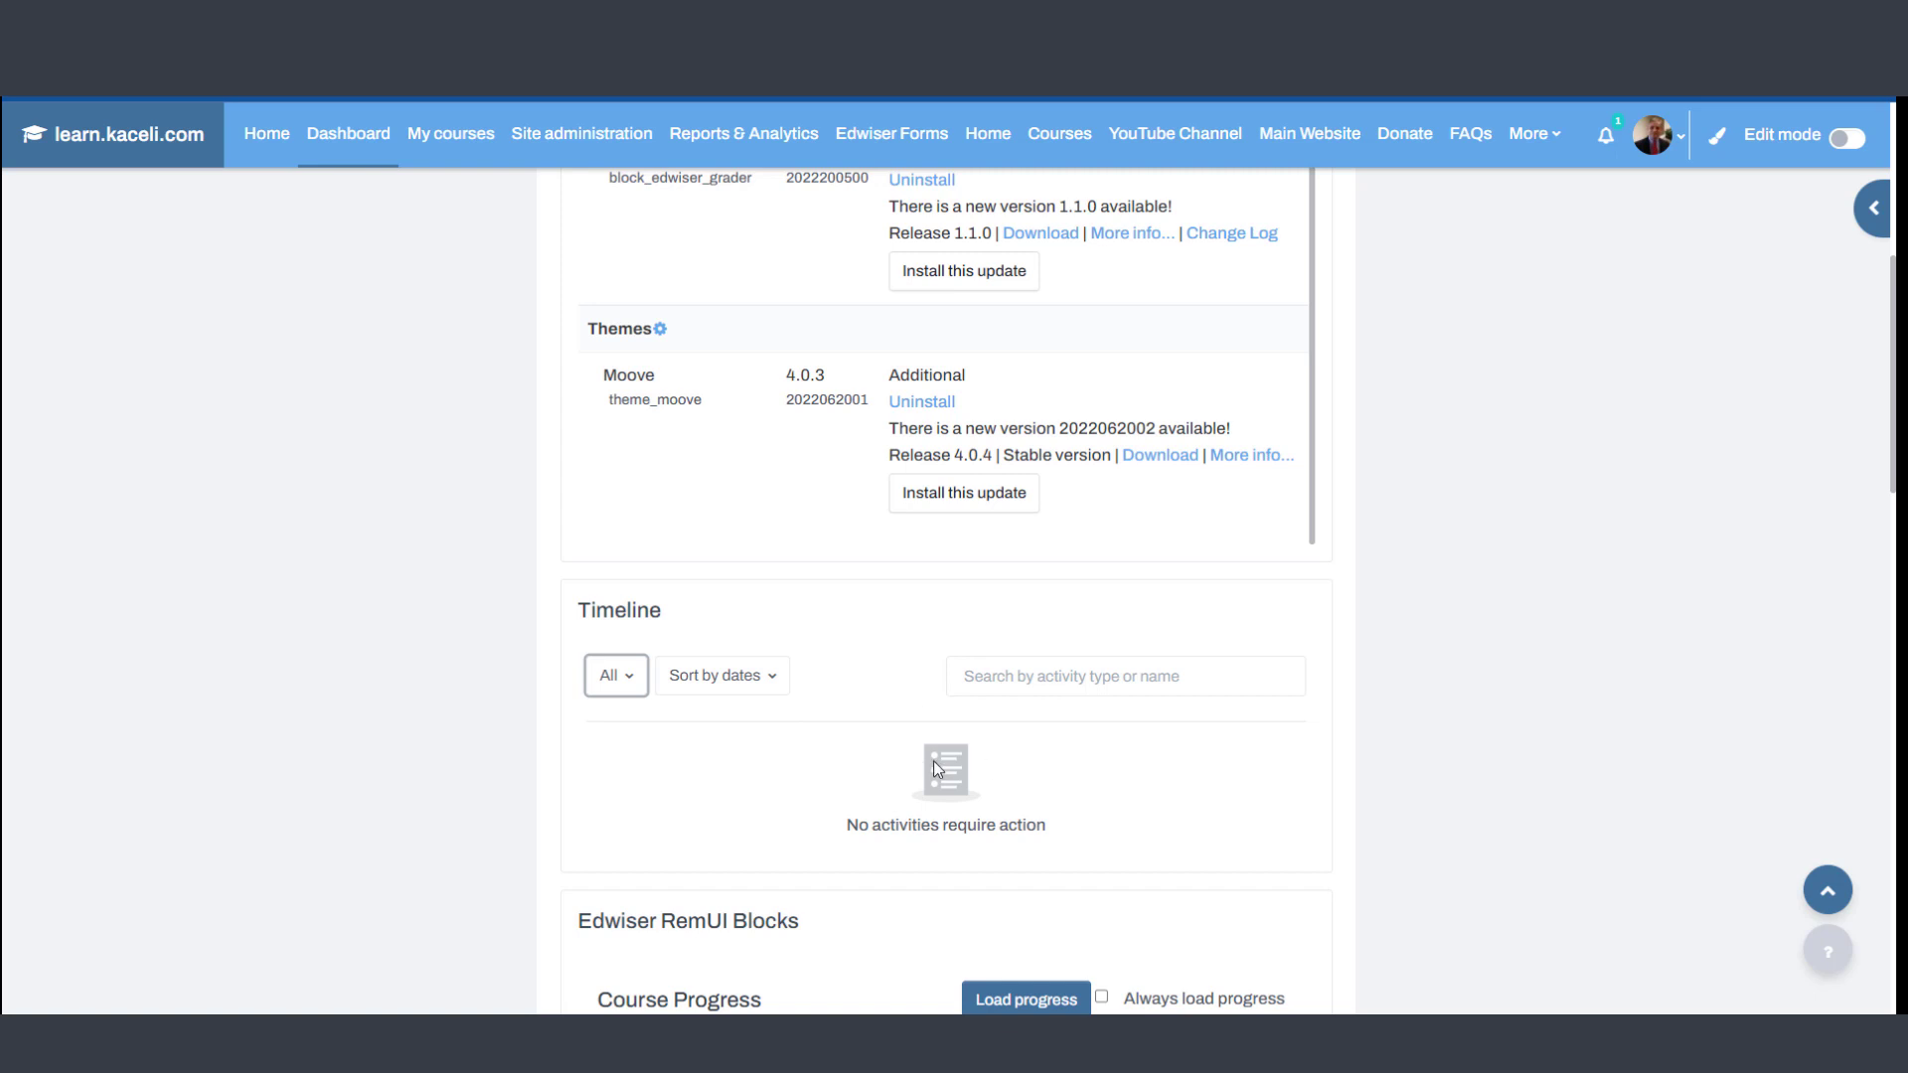
# - Show Course Analytics for Excel for the Workplace
pyautogui.scroll(-2, 867, 718)
pyautogui.scroll(-1, 1035, 771)
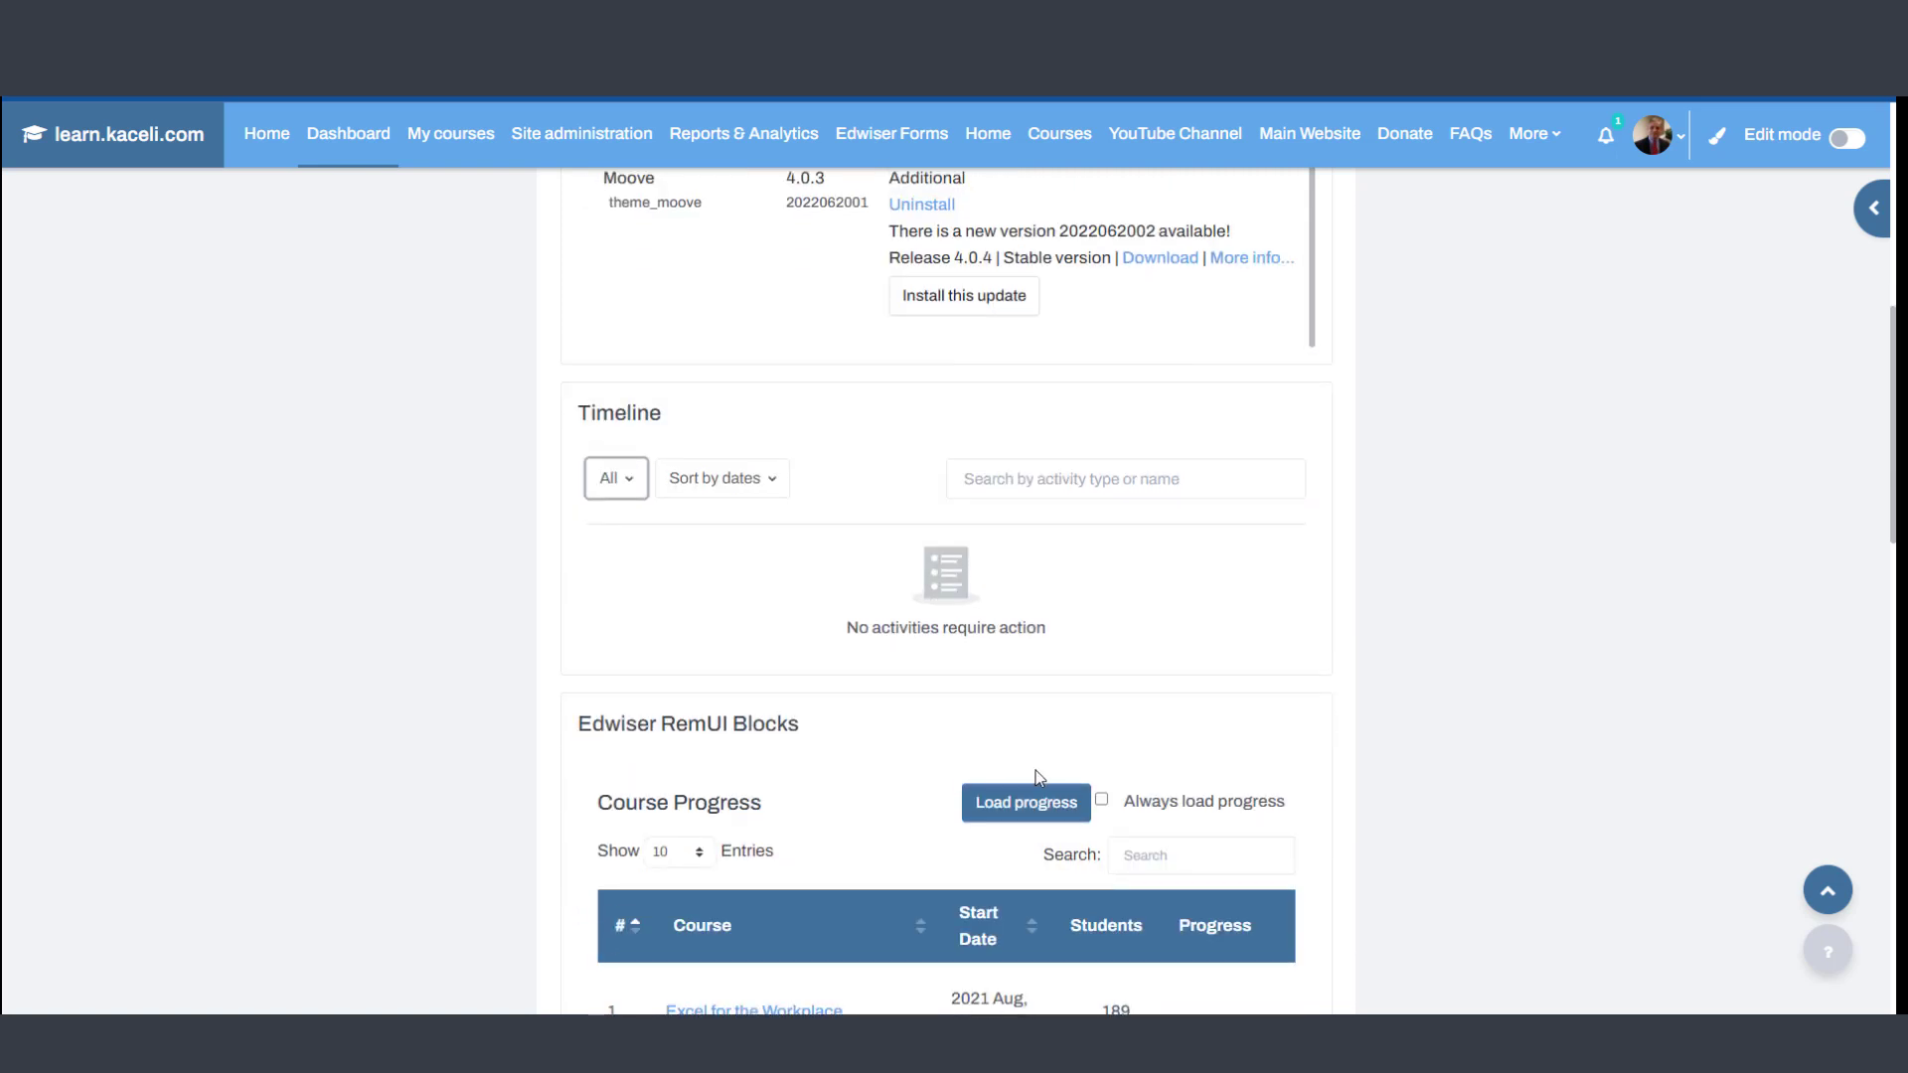
pyautogui.scroll(-5, 925, 423)
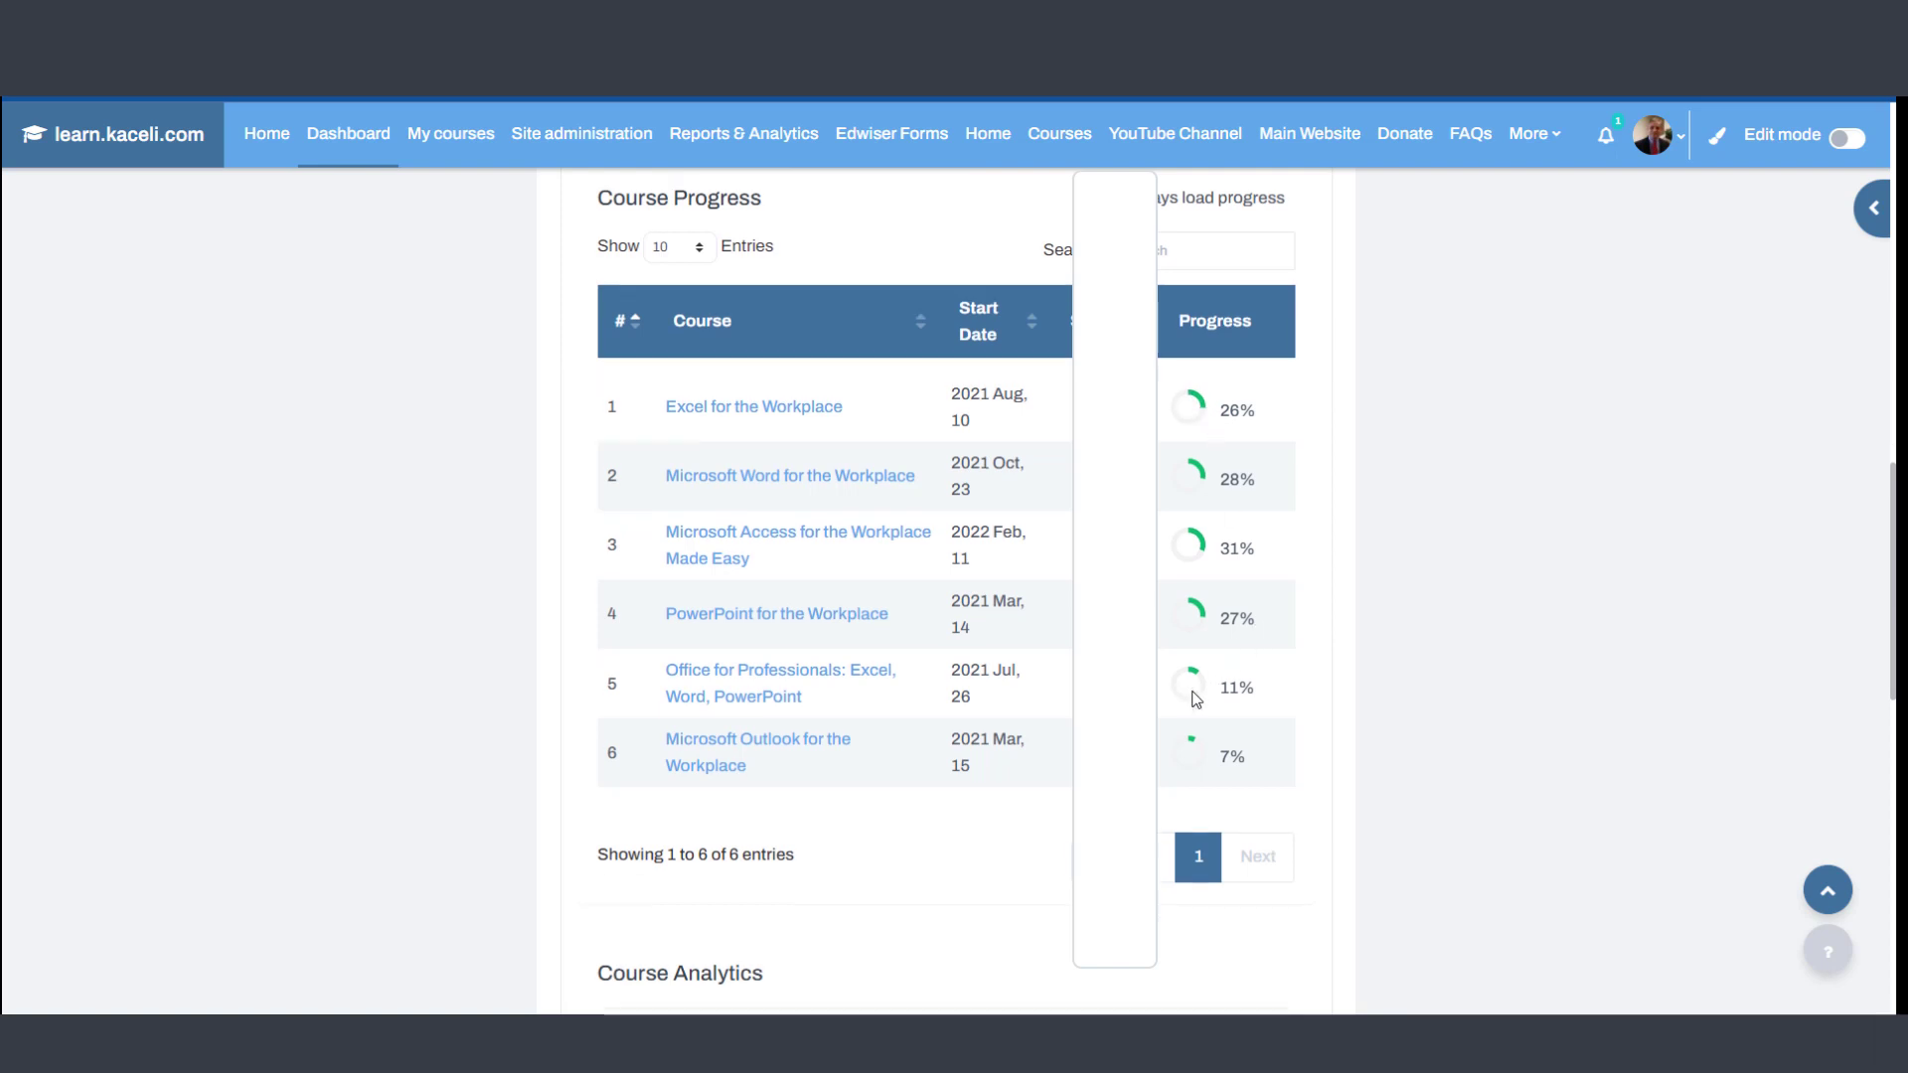
pyautogui.scroll(-4, 1046, 755)
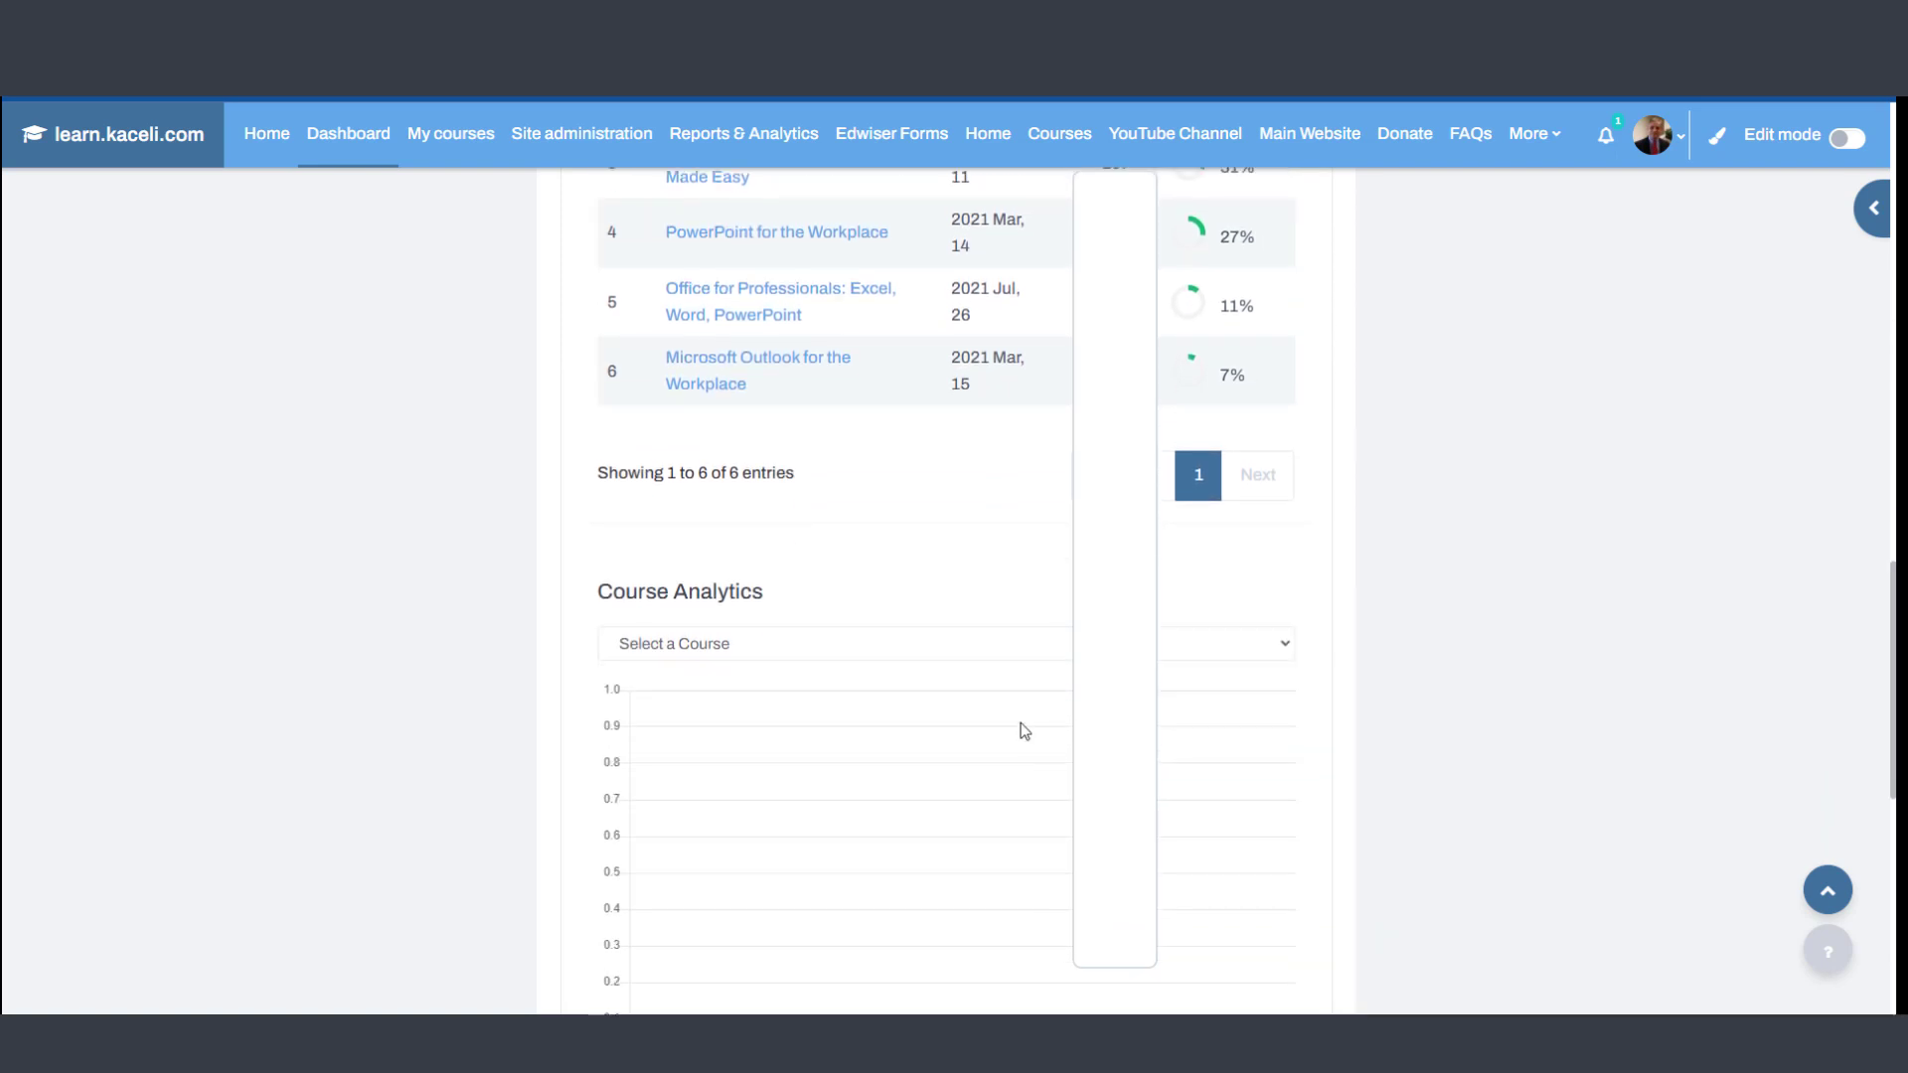
pyautogui.scroll(-1, 984, 690)
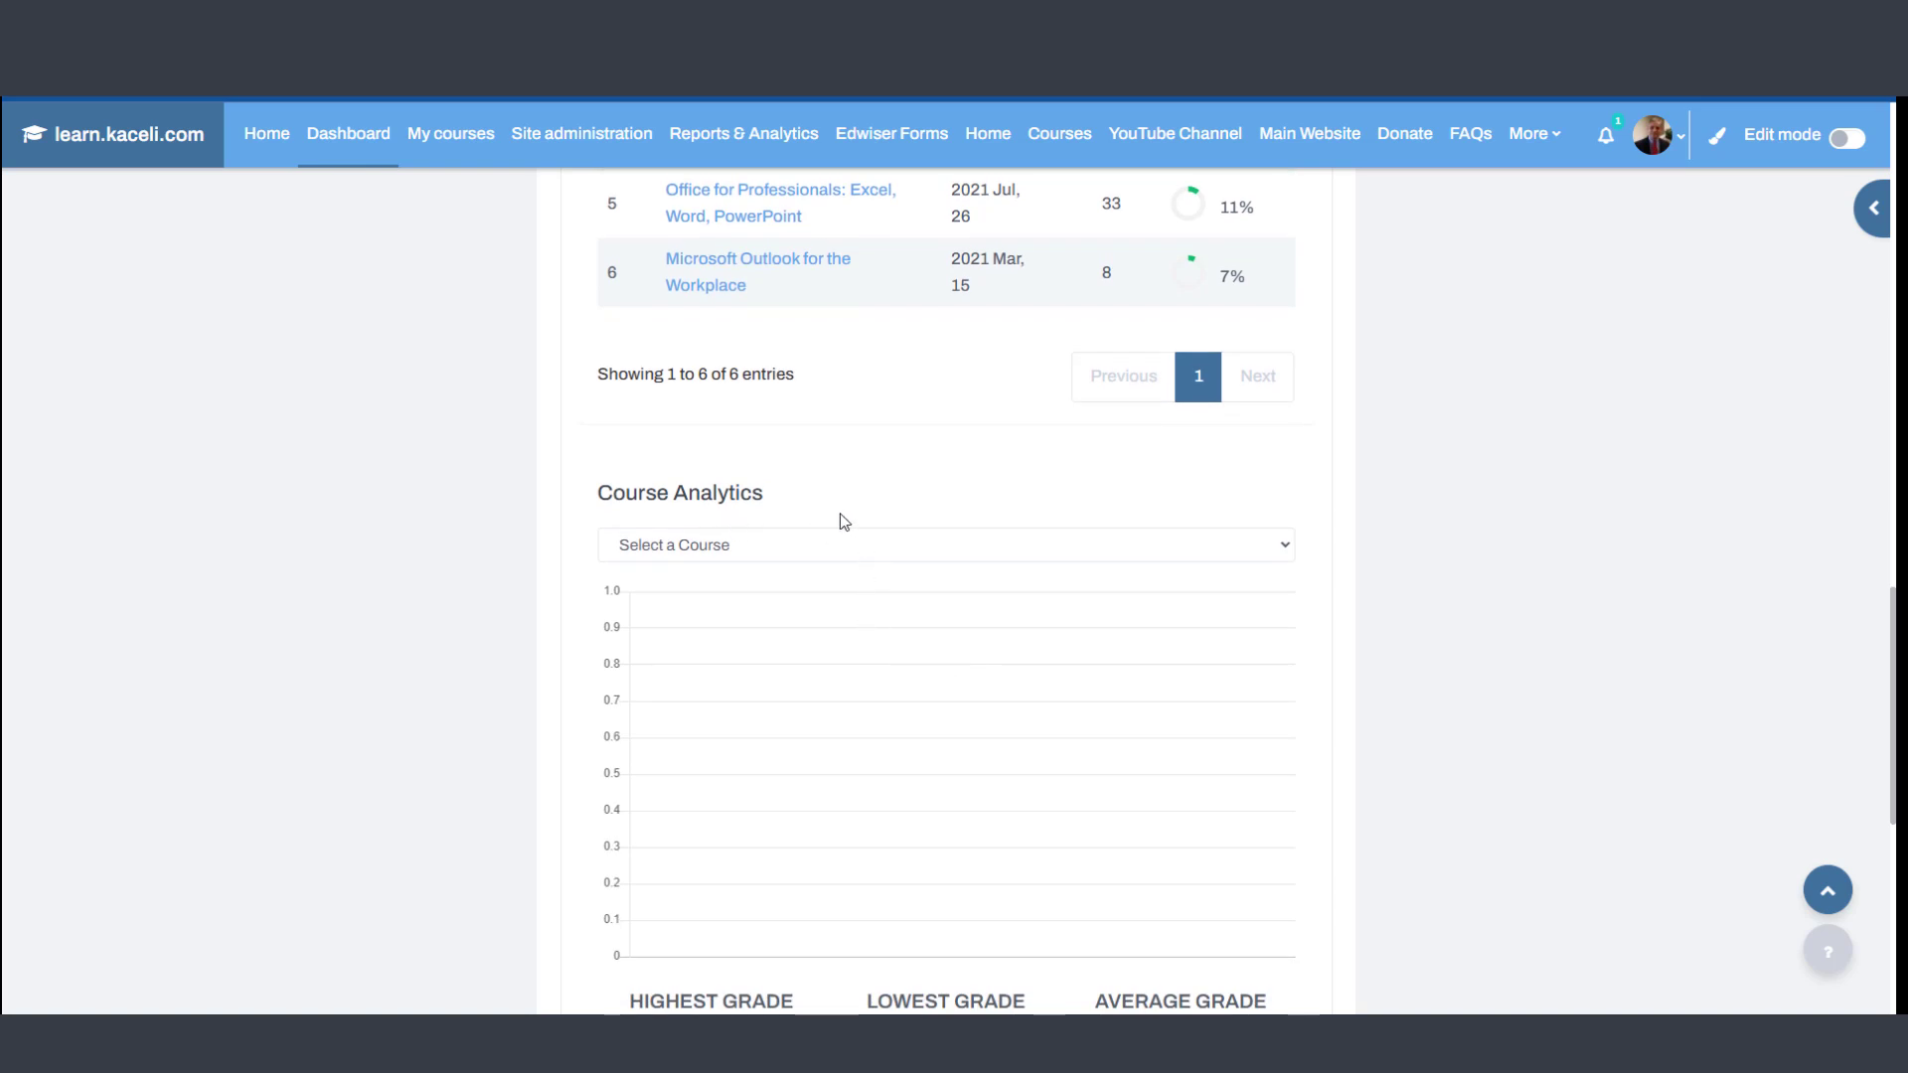
pyautogui.click(1202, 552)
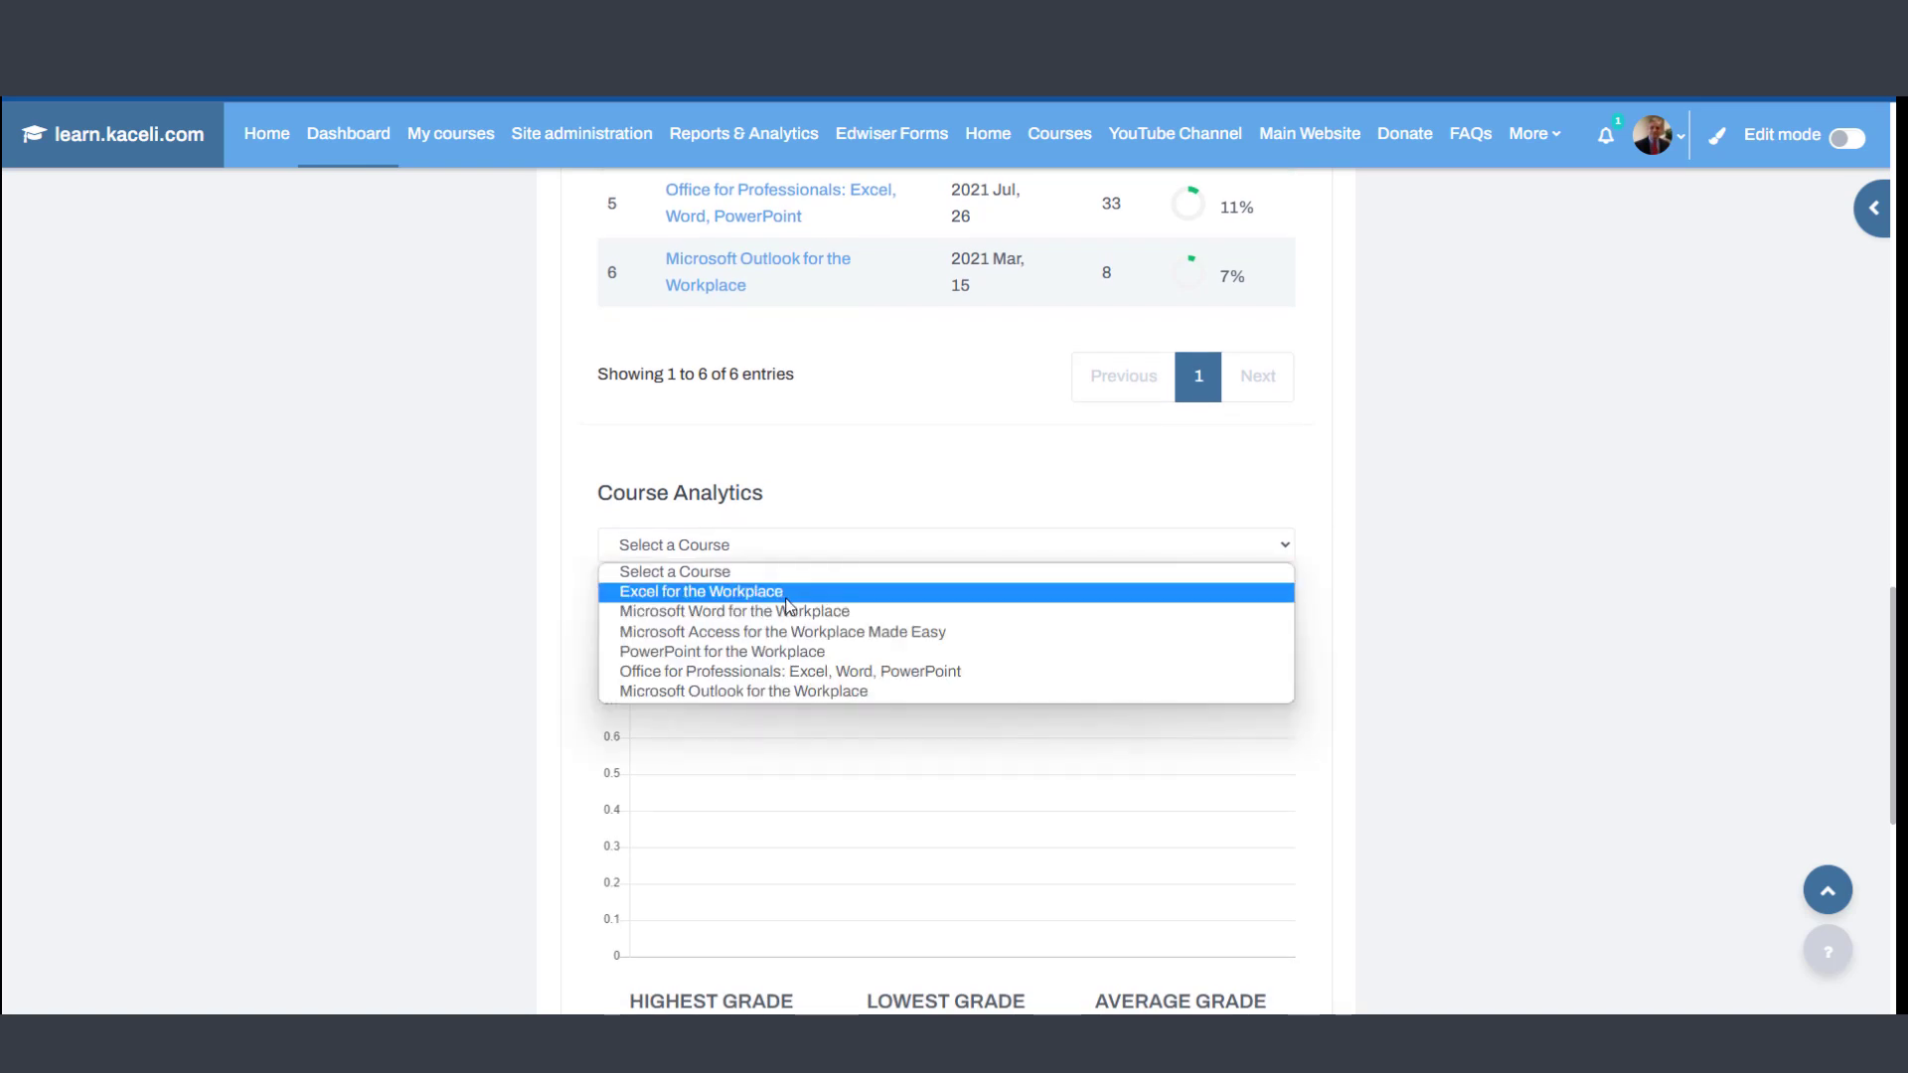
pyautogui.click(882, 590)
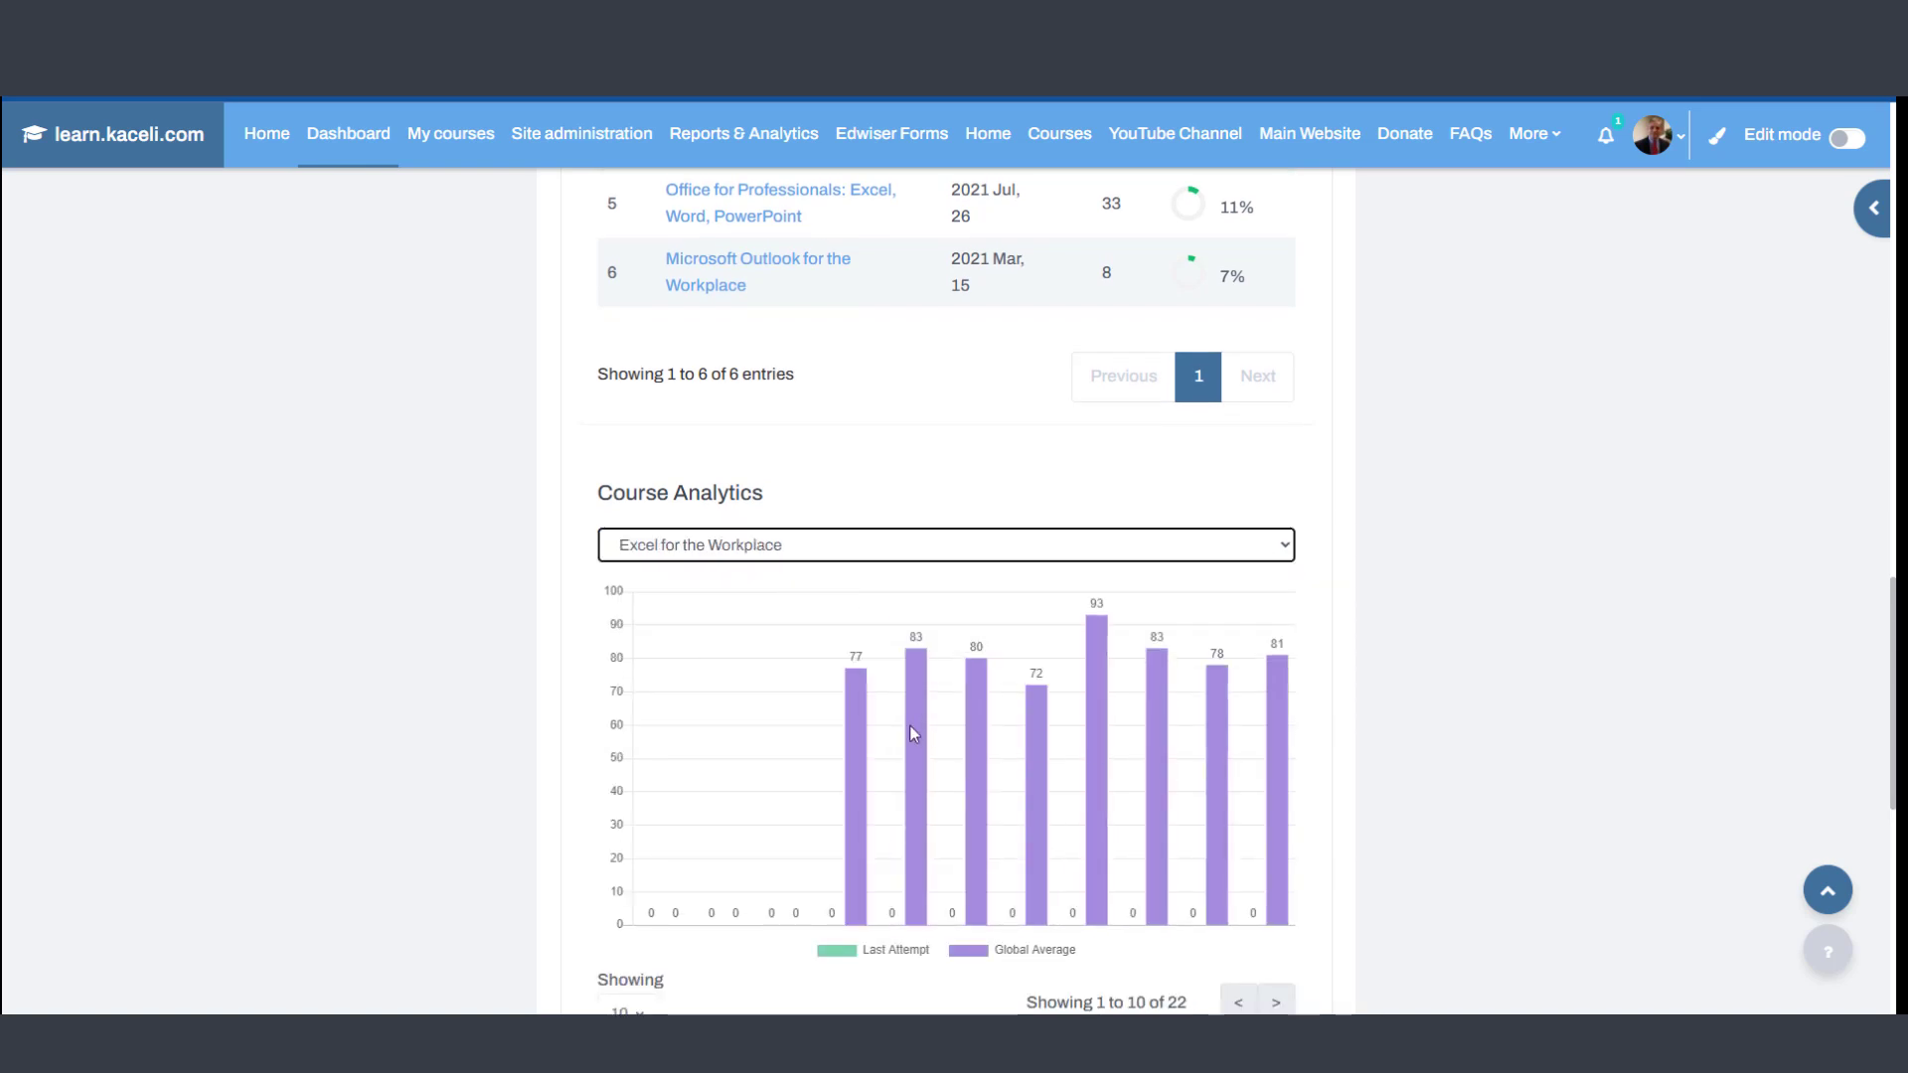
pyautogui.scroll(10, 1482, 691)
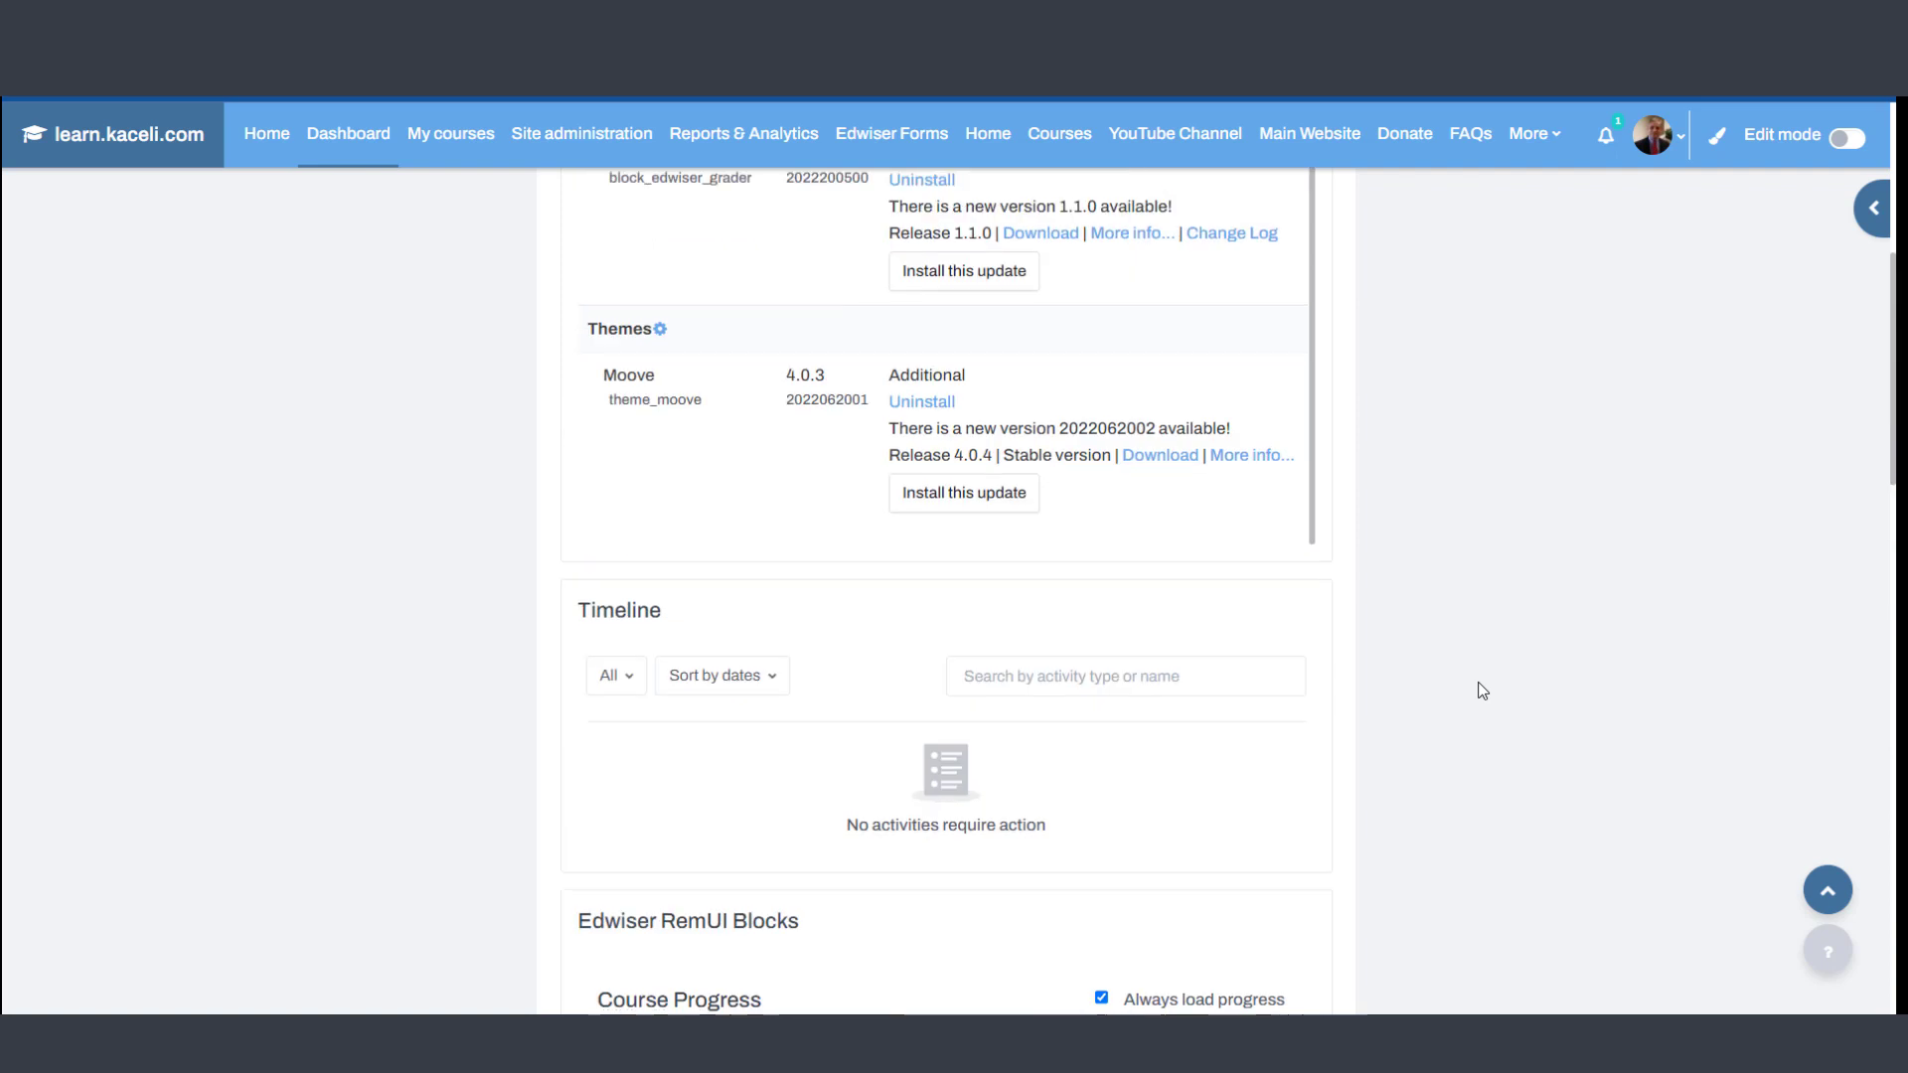
# - With editing on, add the Edwiser Contact Us block to the dashboard side panel above Latest badges
pyautogui.click(1869, 211)
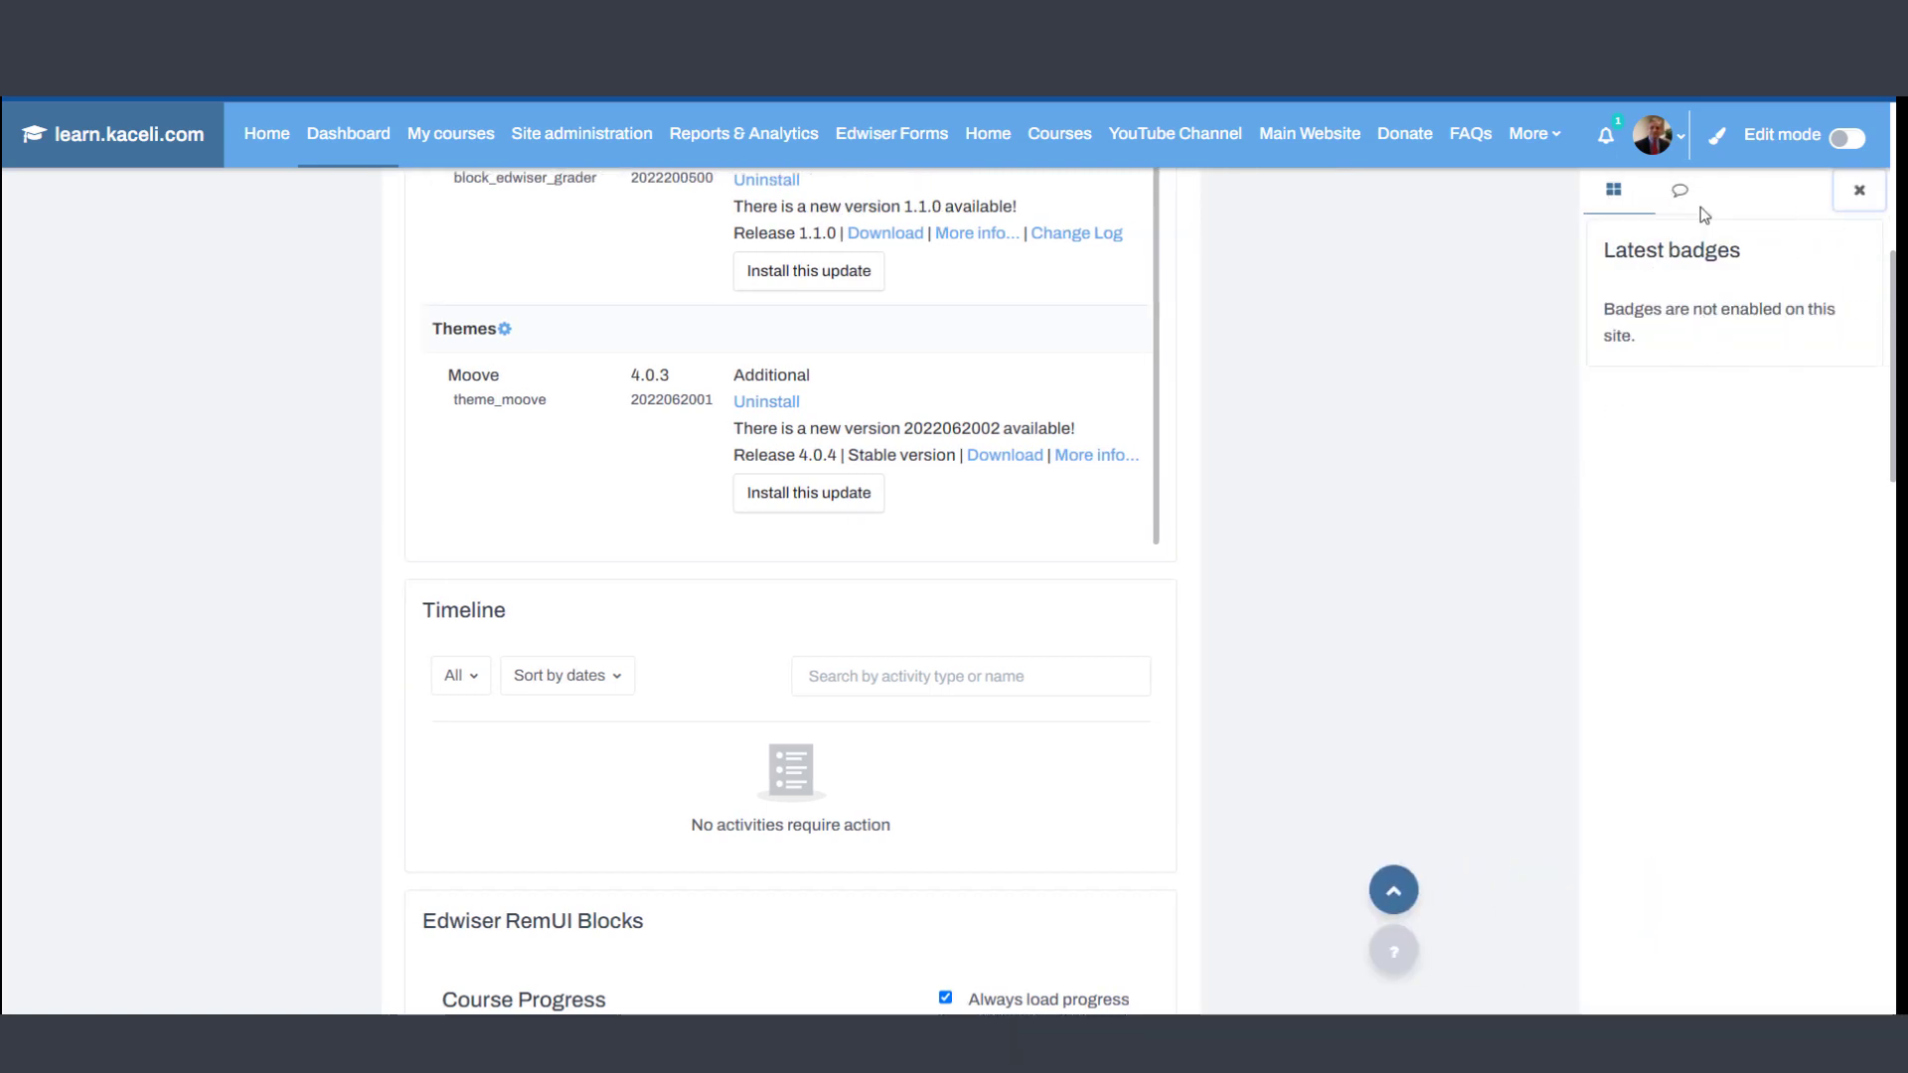
pyautogui.click(1857, 139)
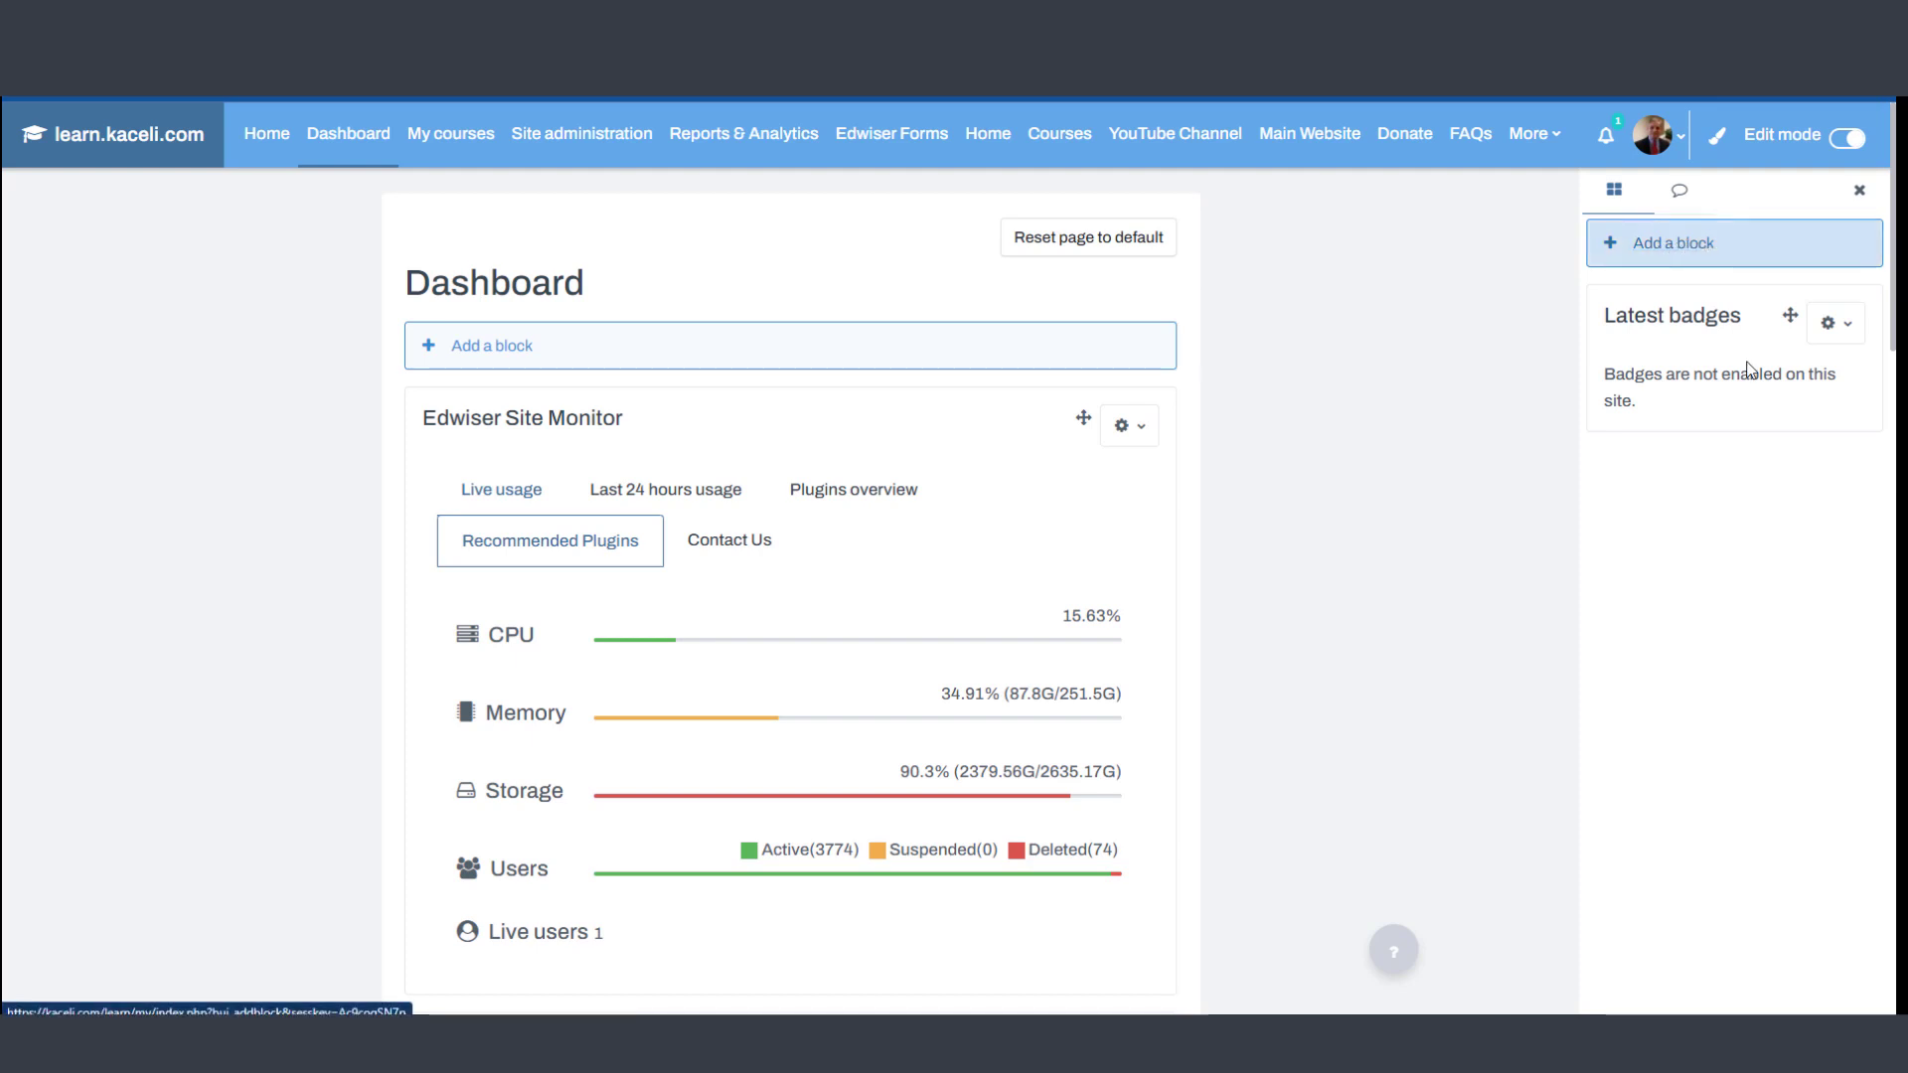
pyautogui.click(1689, 247)
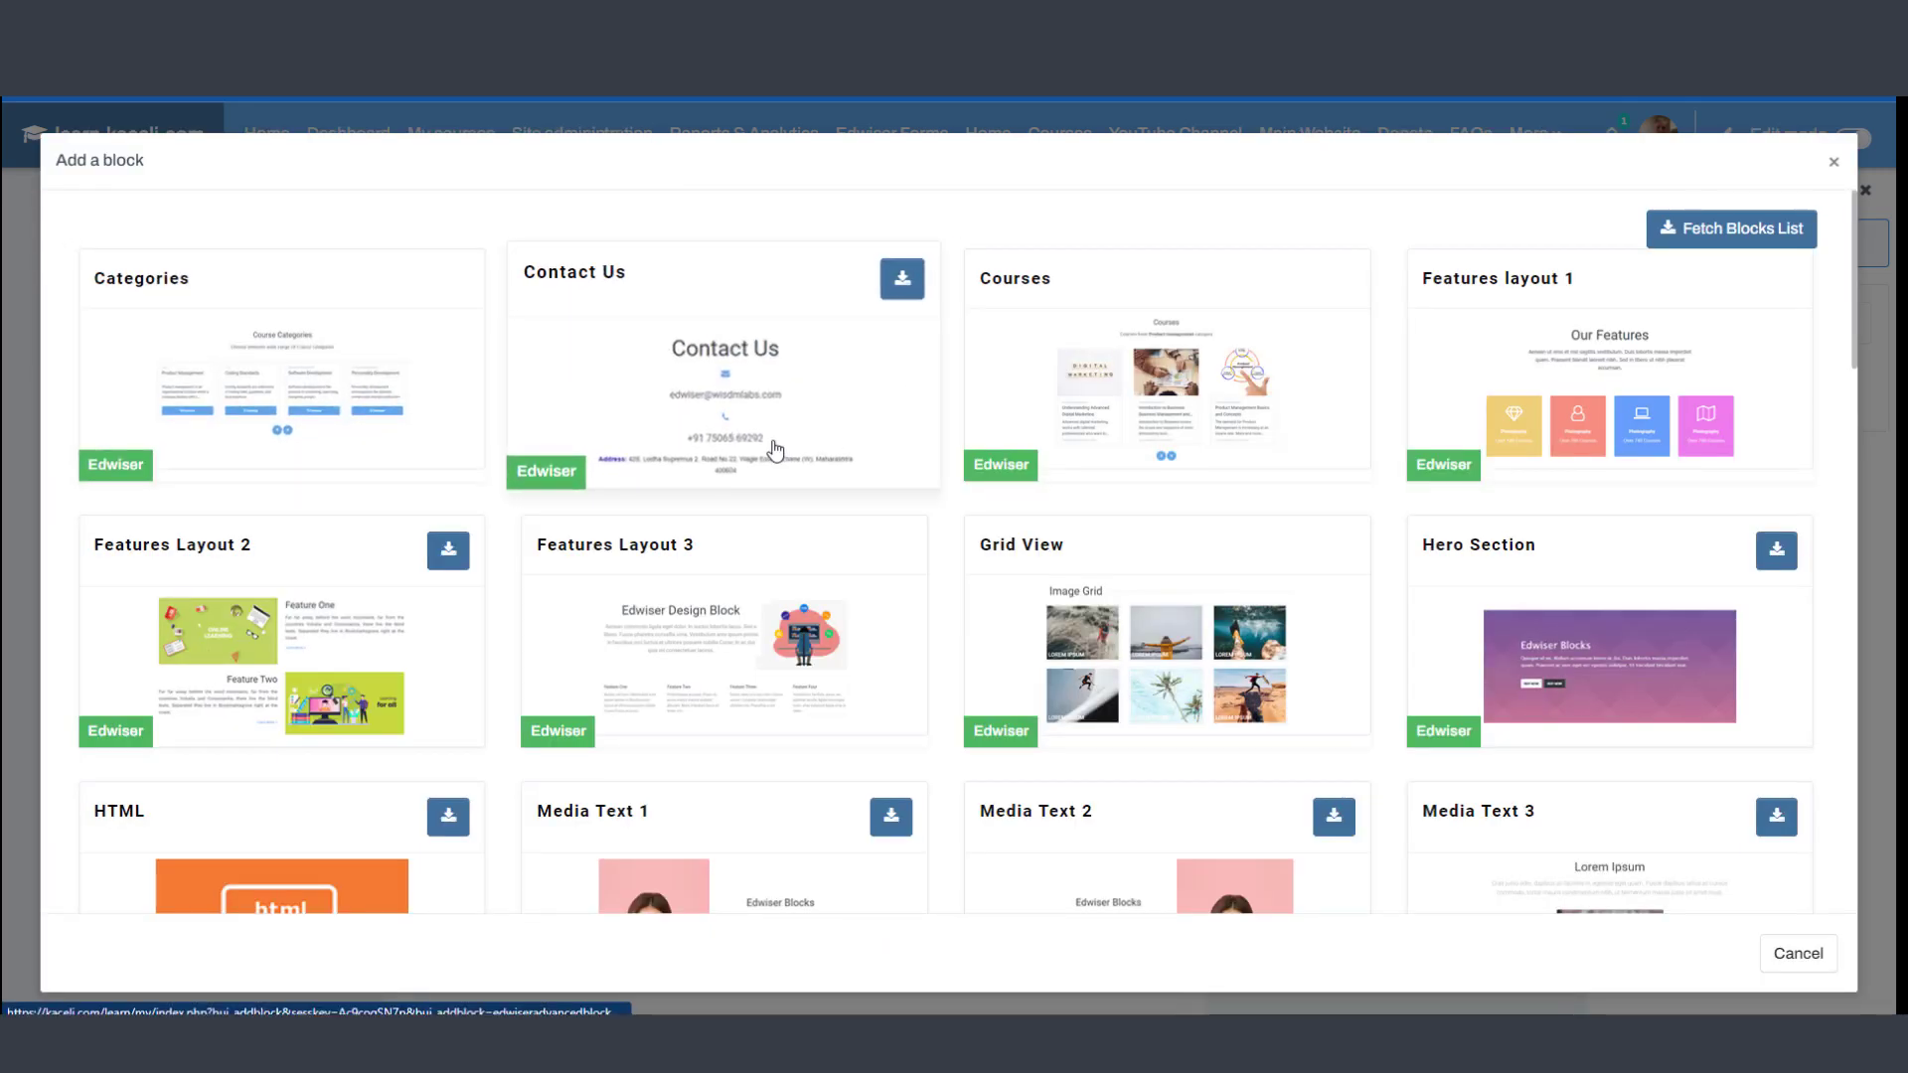
pyautogui.click(629, 435)
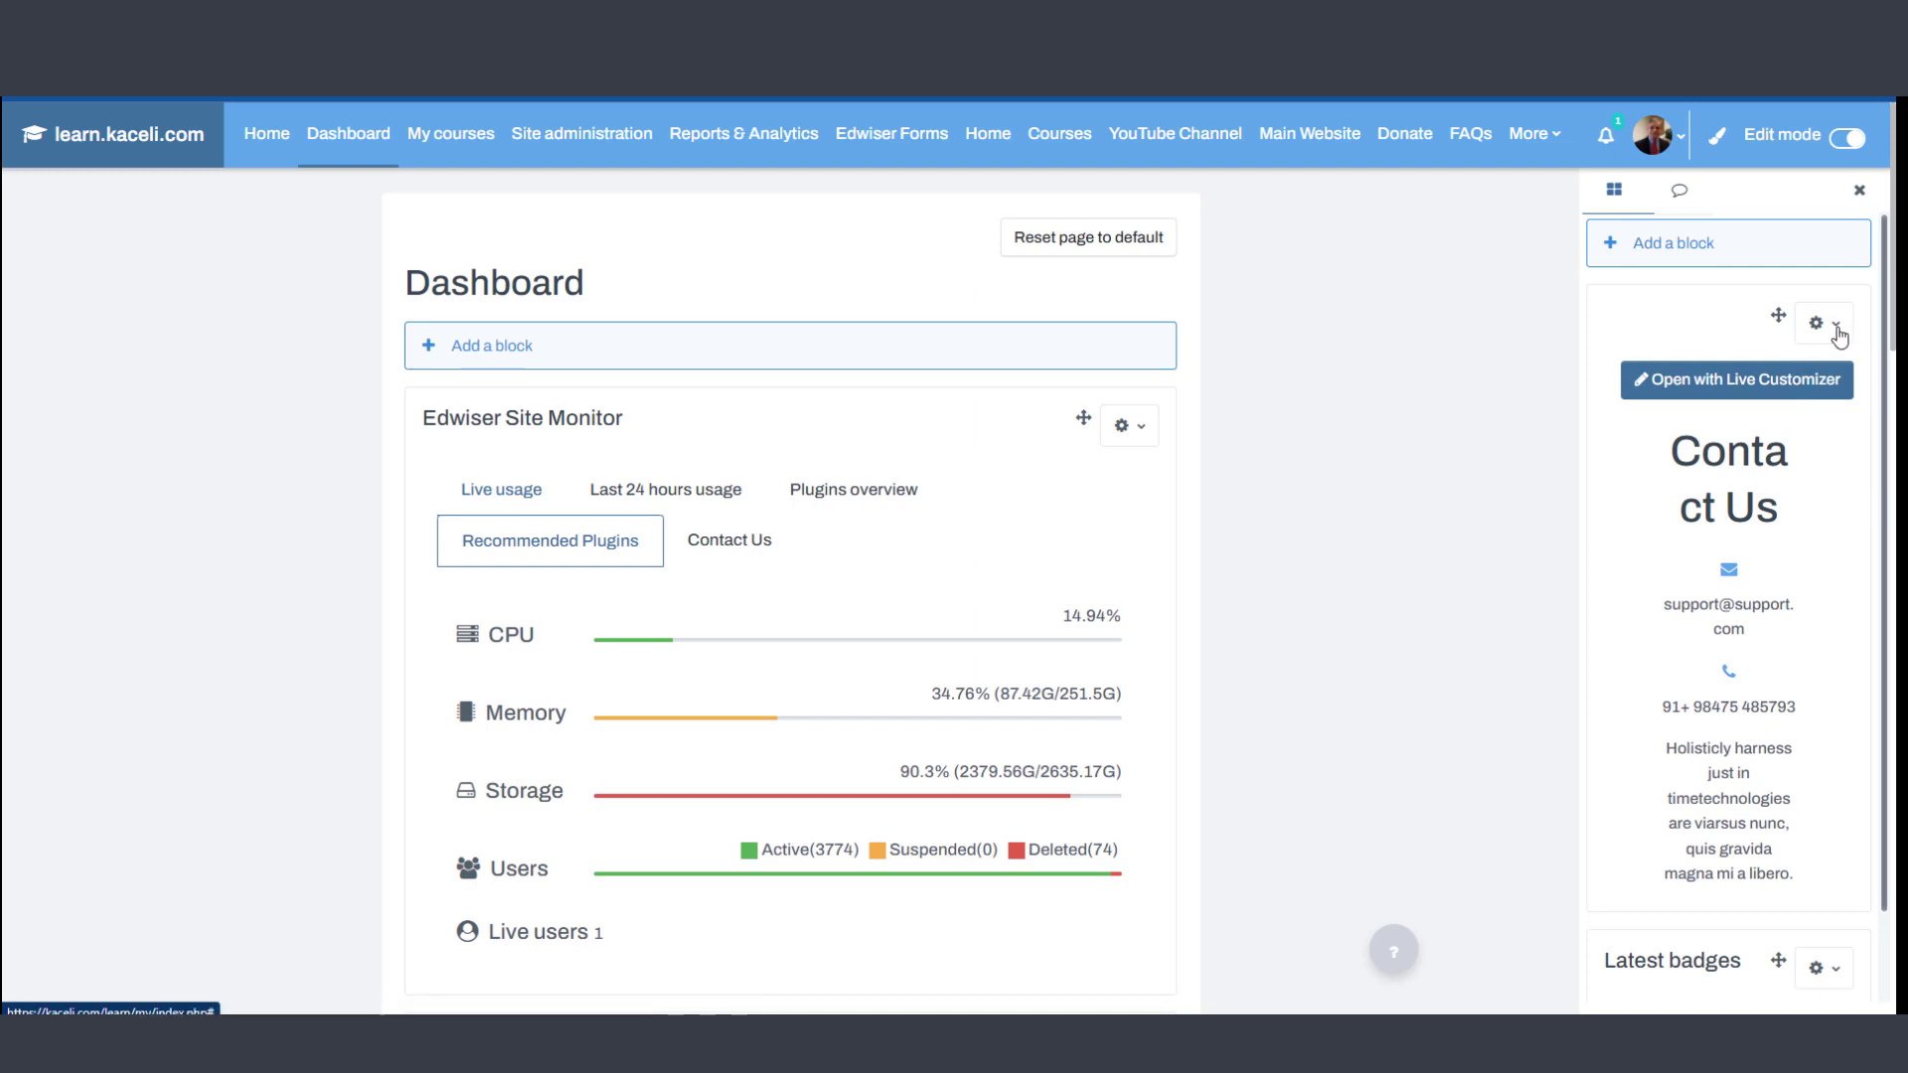
# - Inspect the Contact Us block's email paragraph and component picker in the Live Customizer, then close it
pyautogui.click(1778, 391)
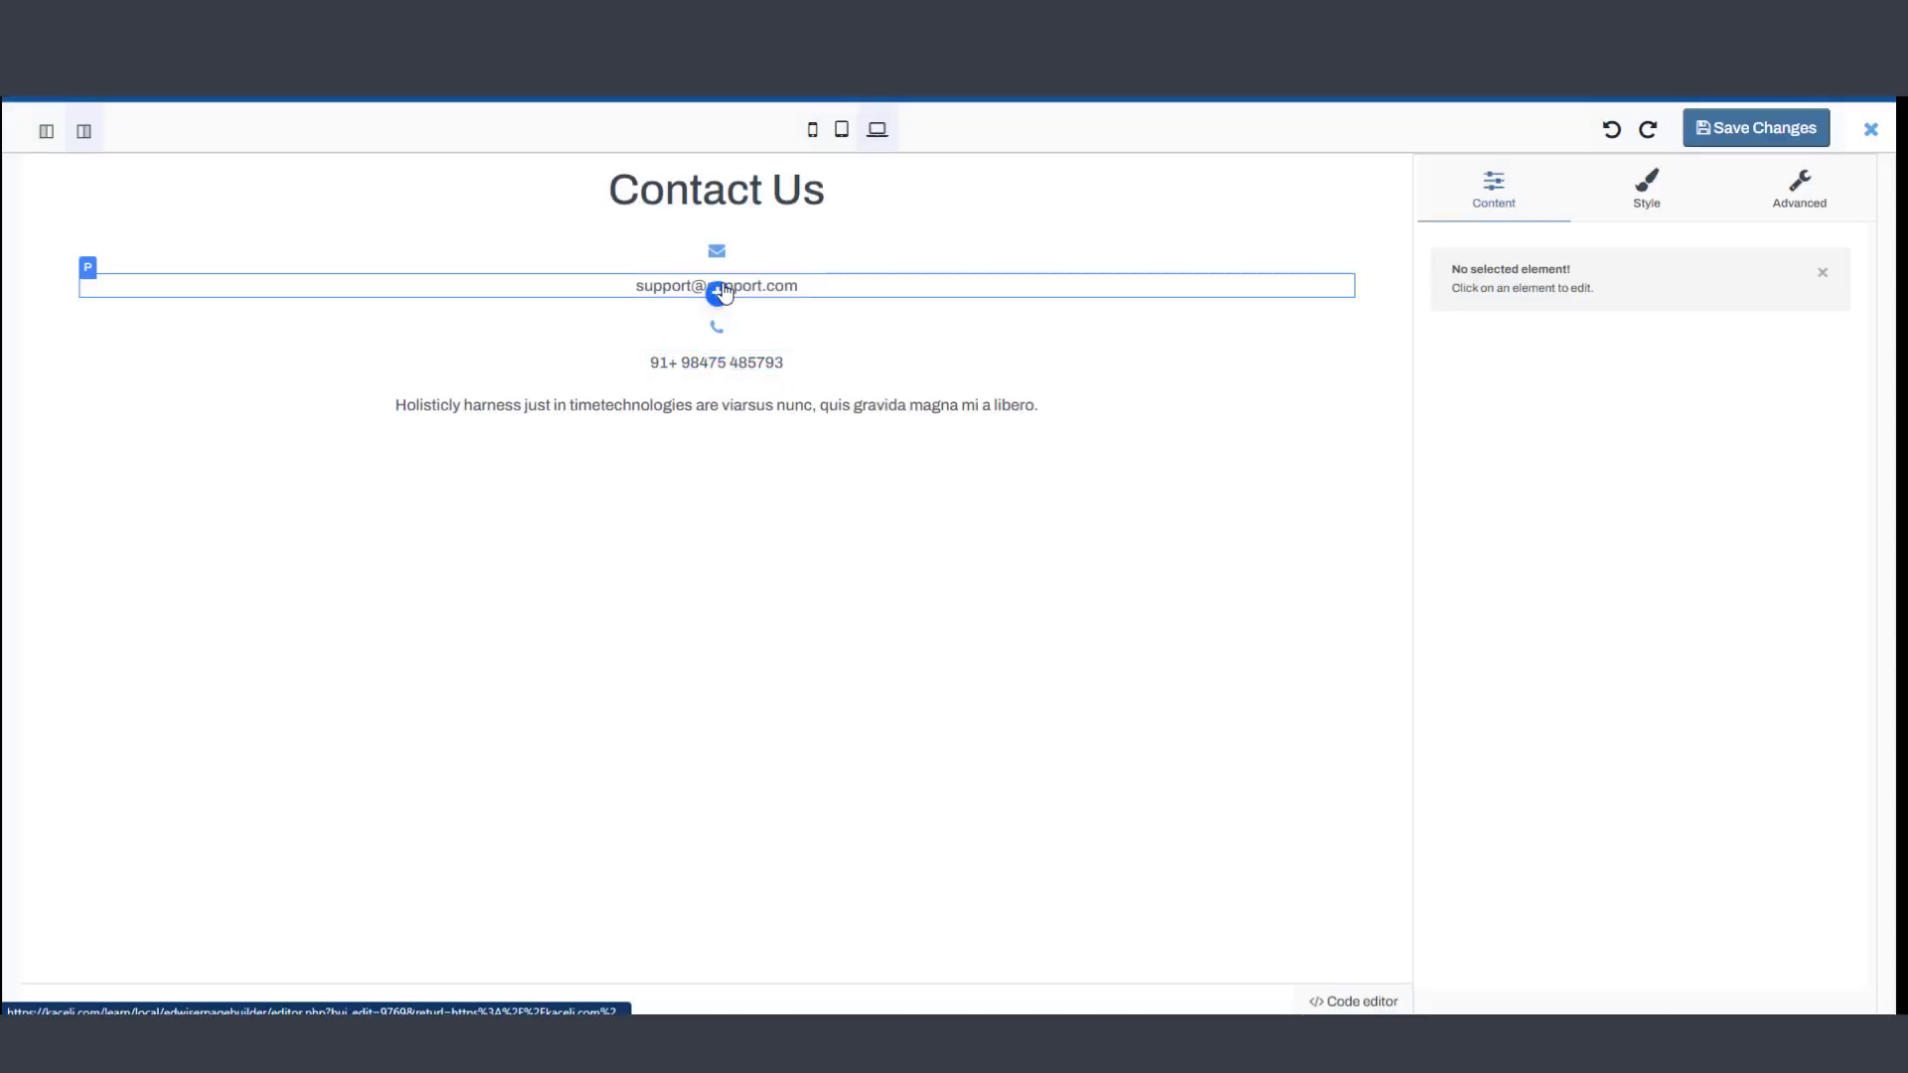
pyautogui.click(784, 292)
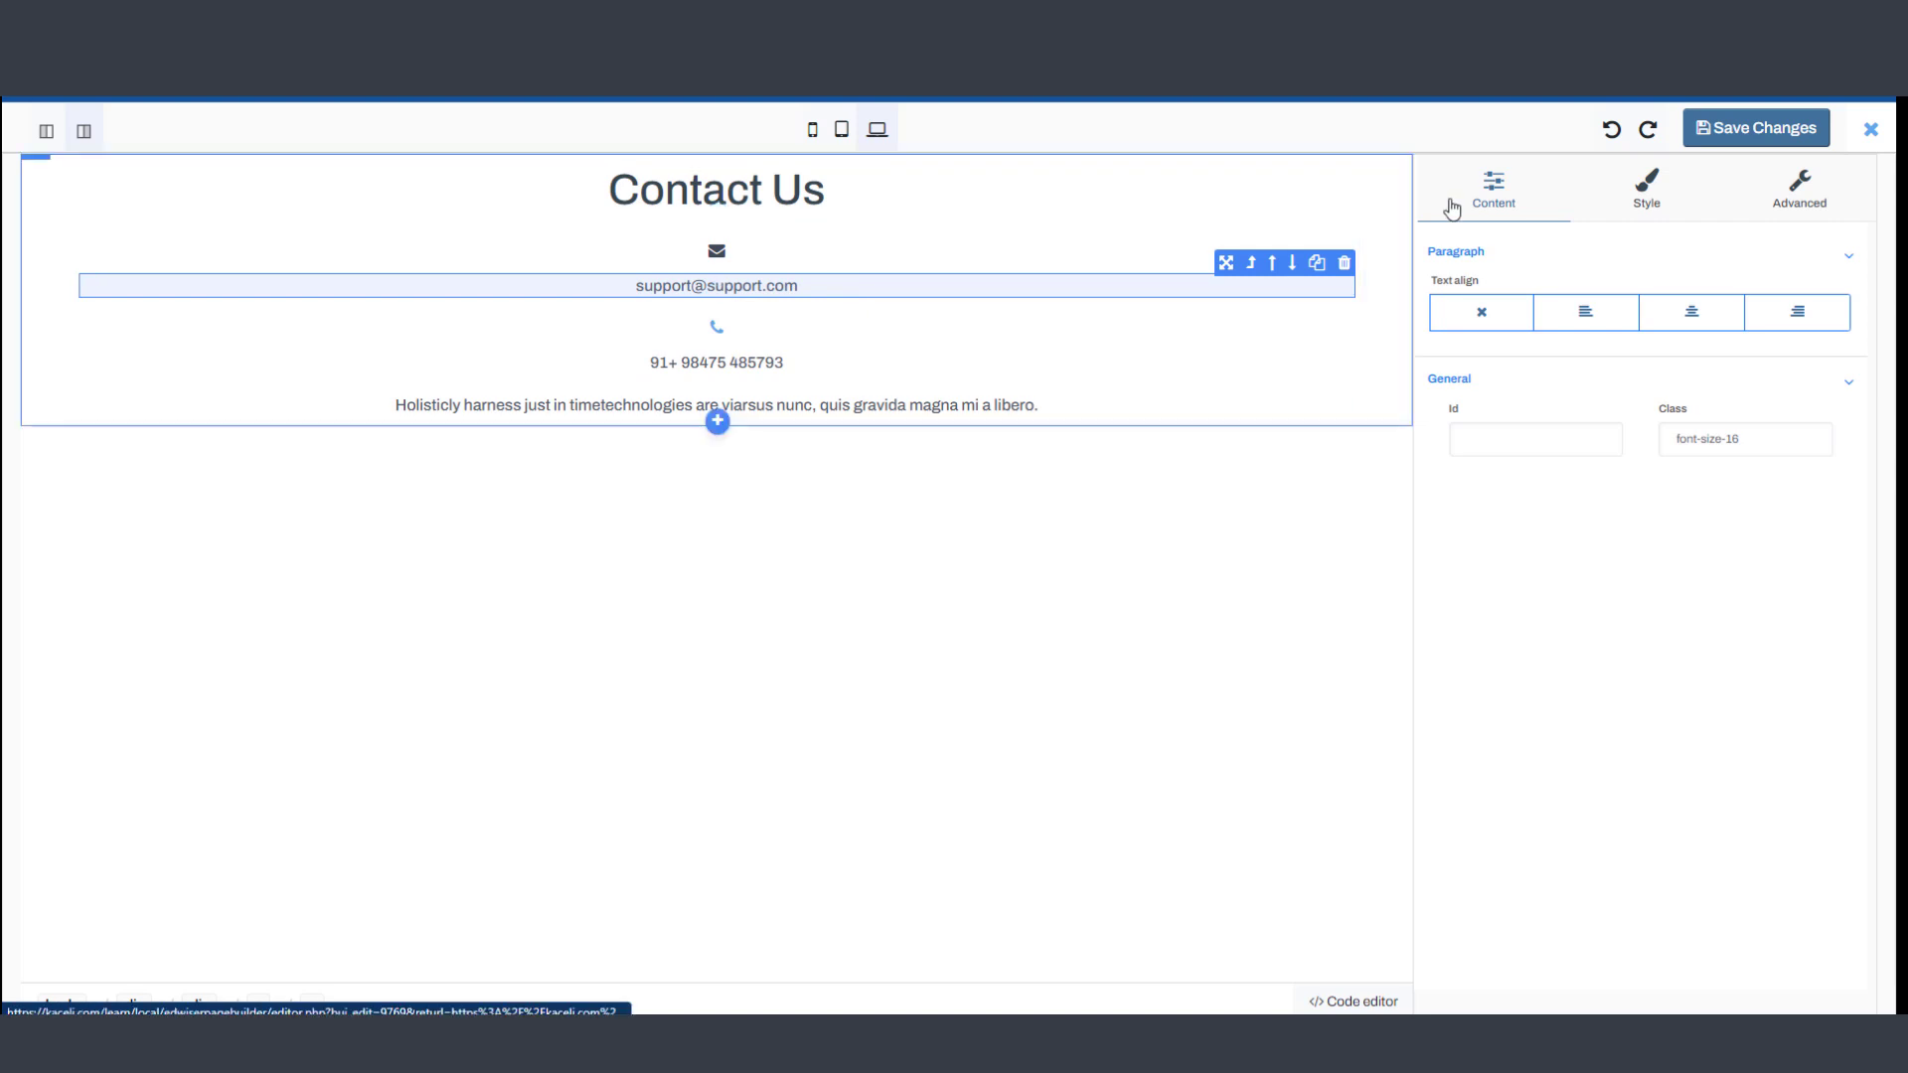
pyautogui.click(717, 413)
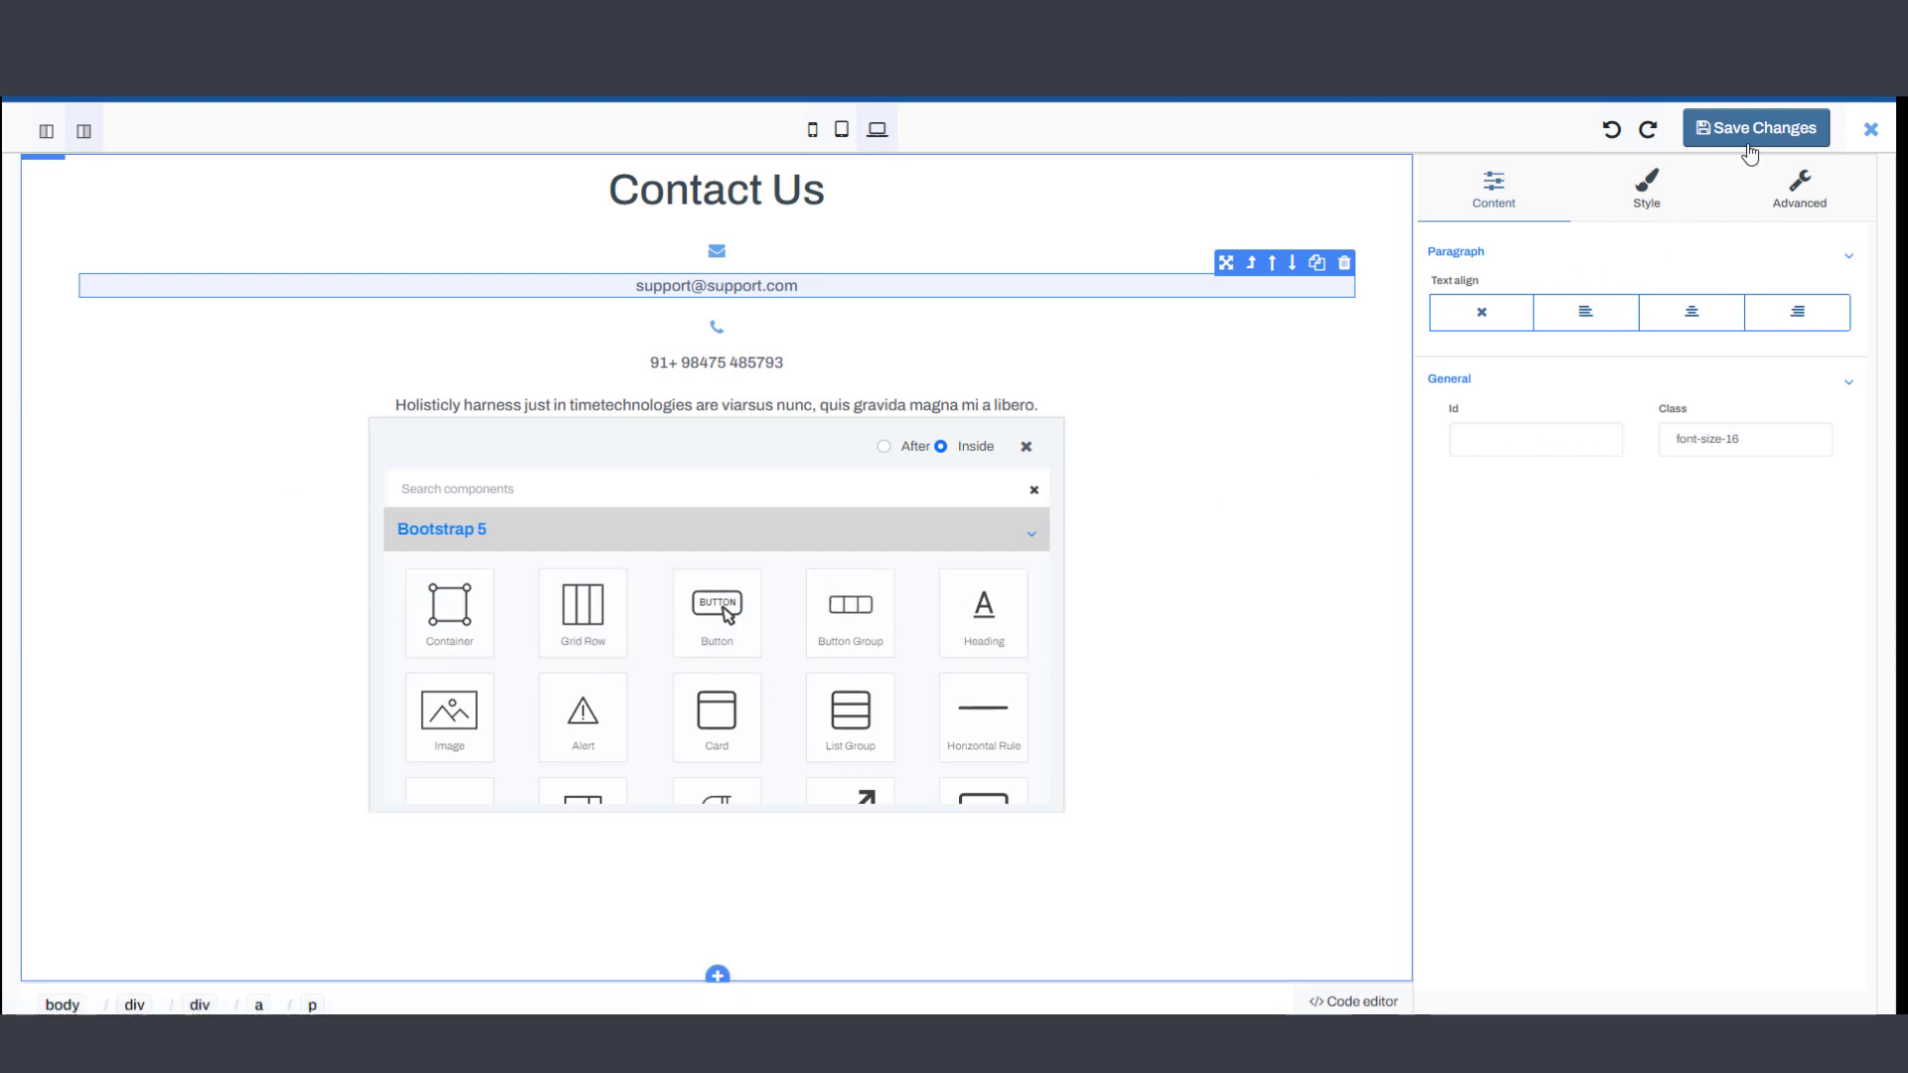
pyautogui.click(1872, 129)
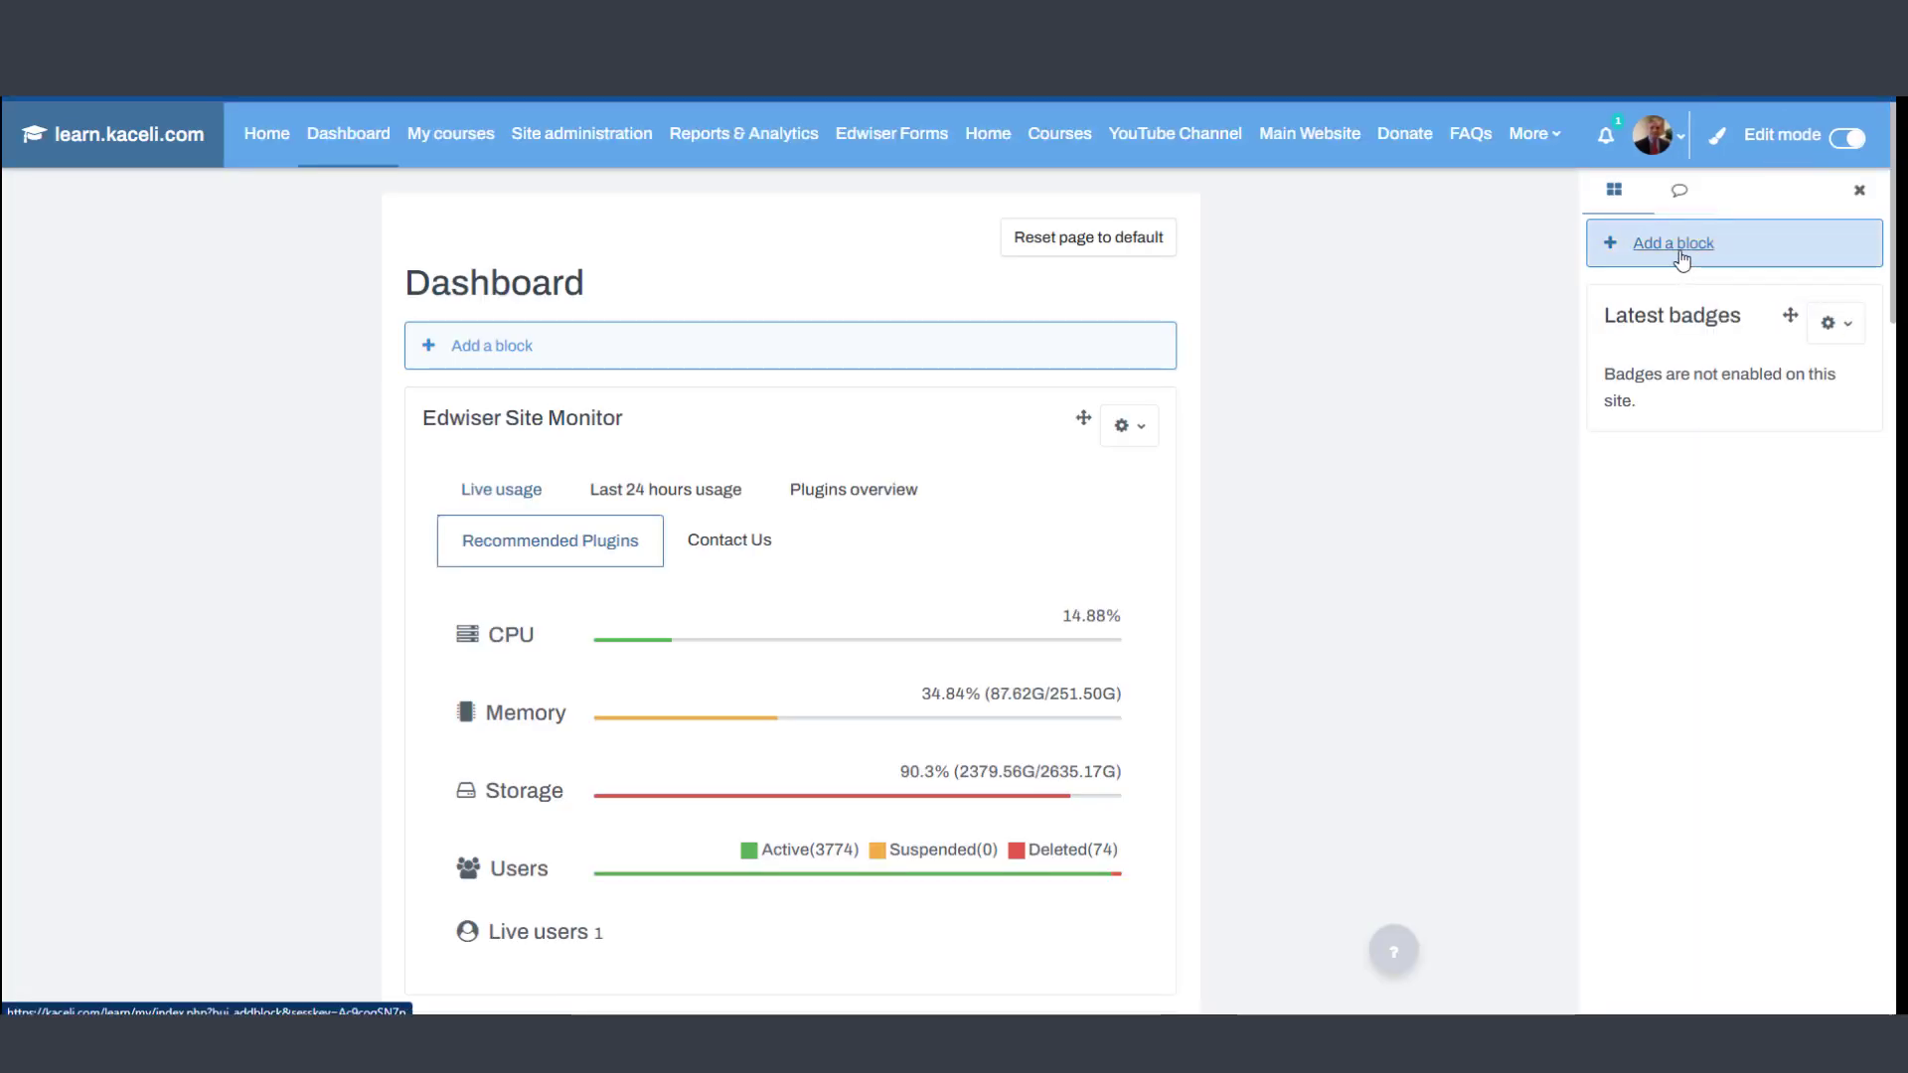
# - Download the Features Layout 2 template from the Edwiser block list and add it to the dashboard
pyautogui.click(467, 356)
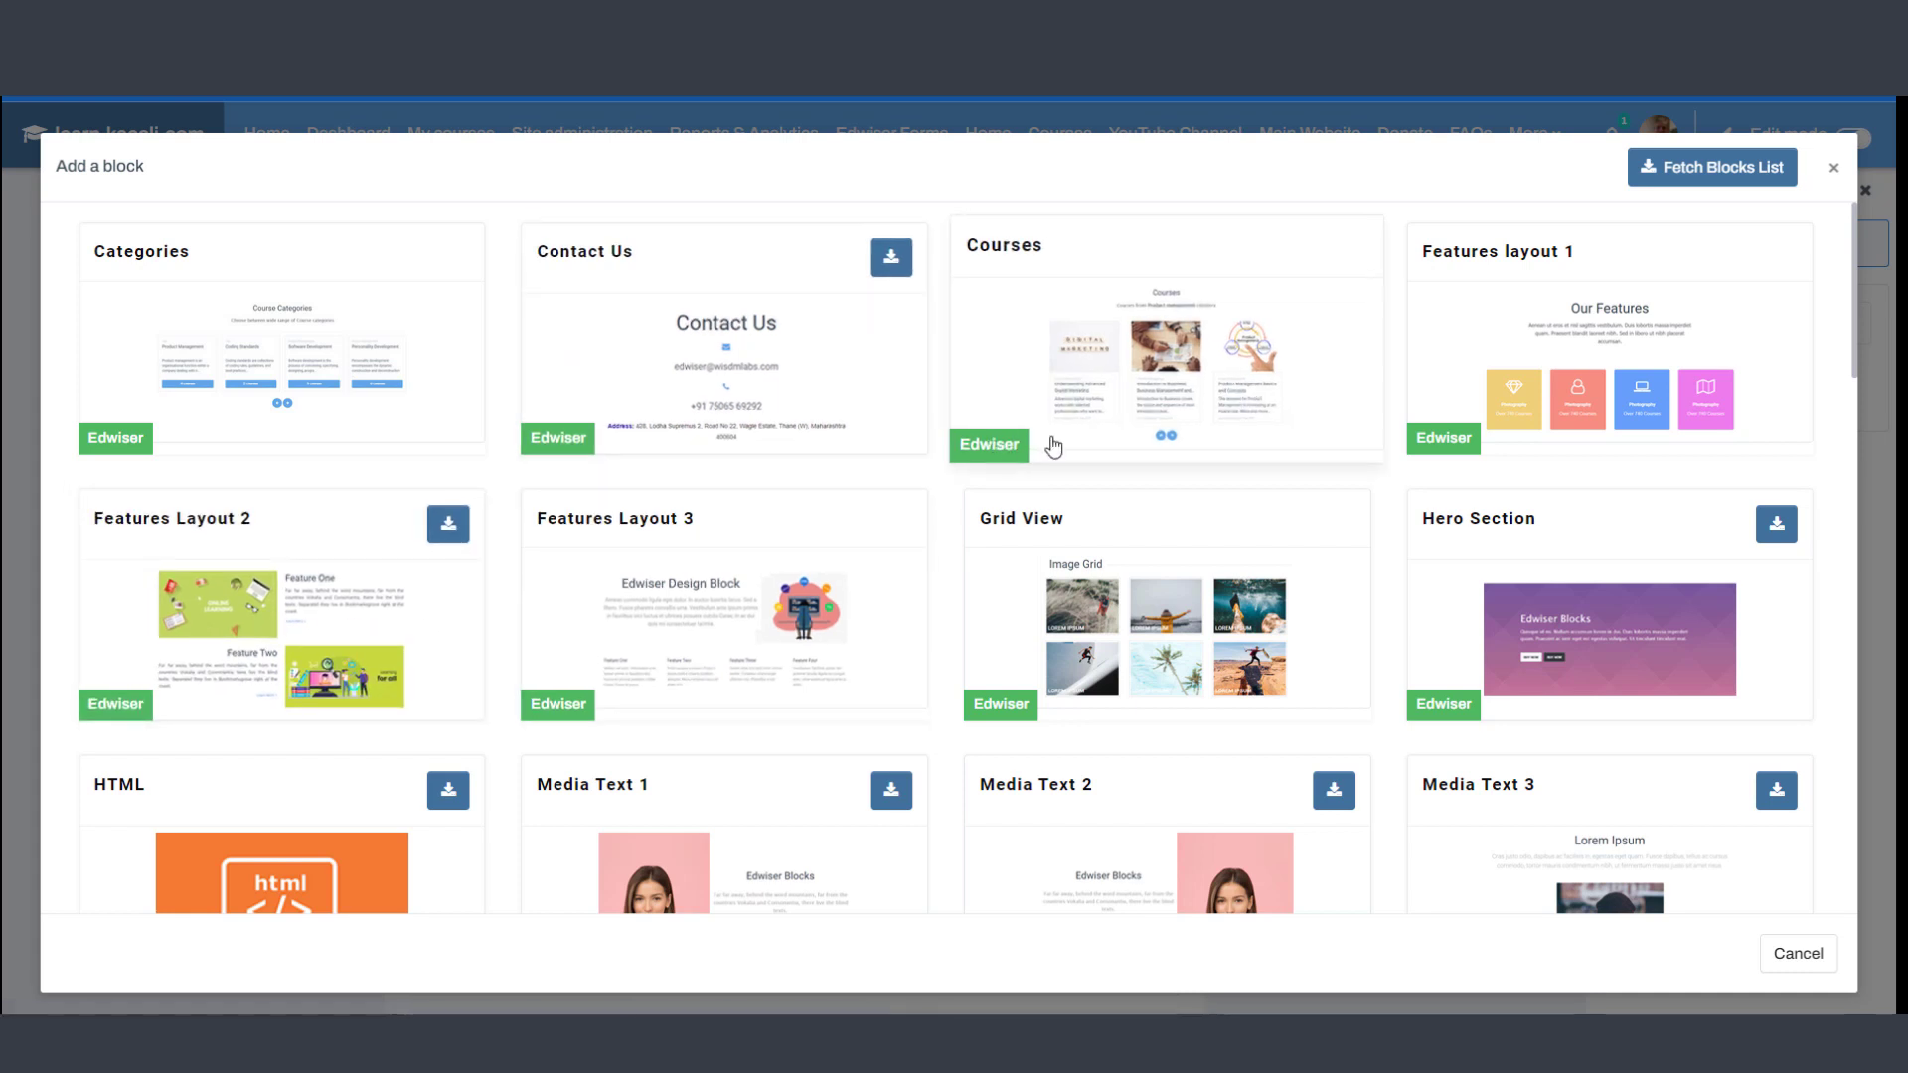
pyautogui.scroll(-2, 646, 557)
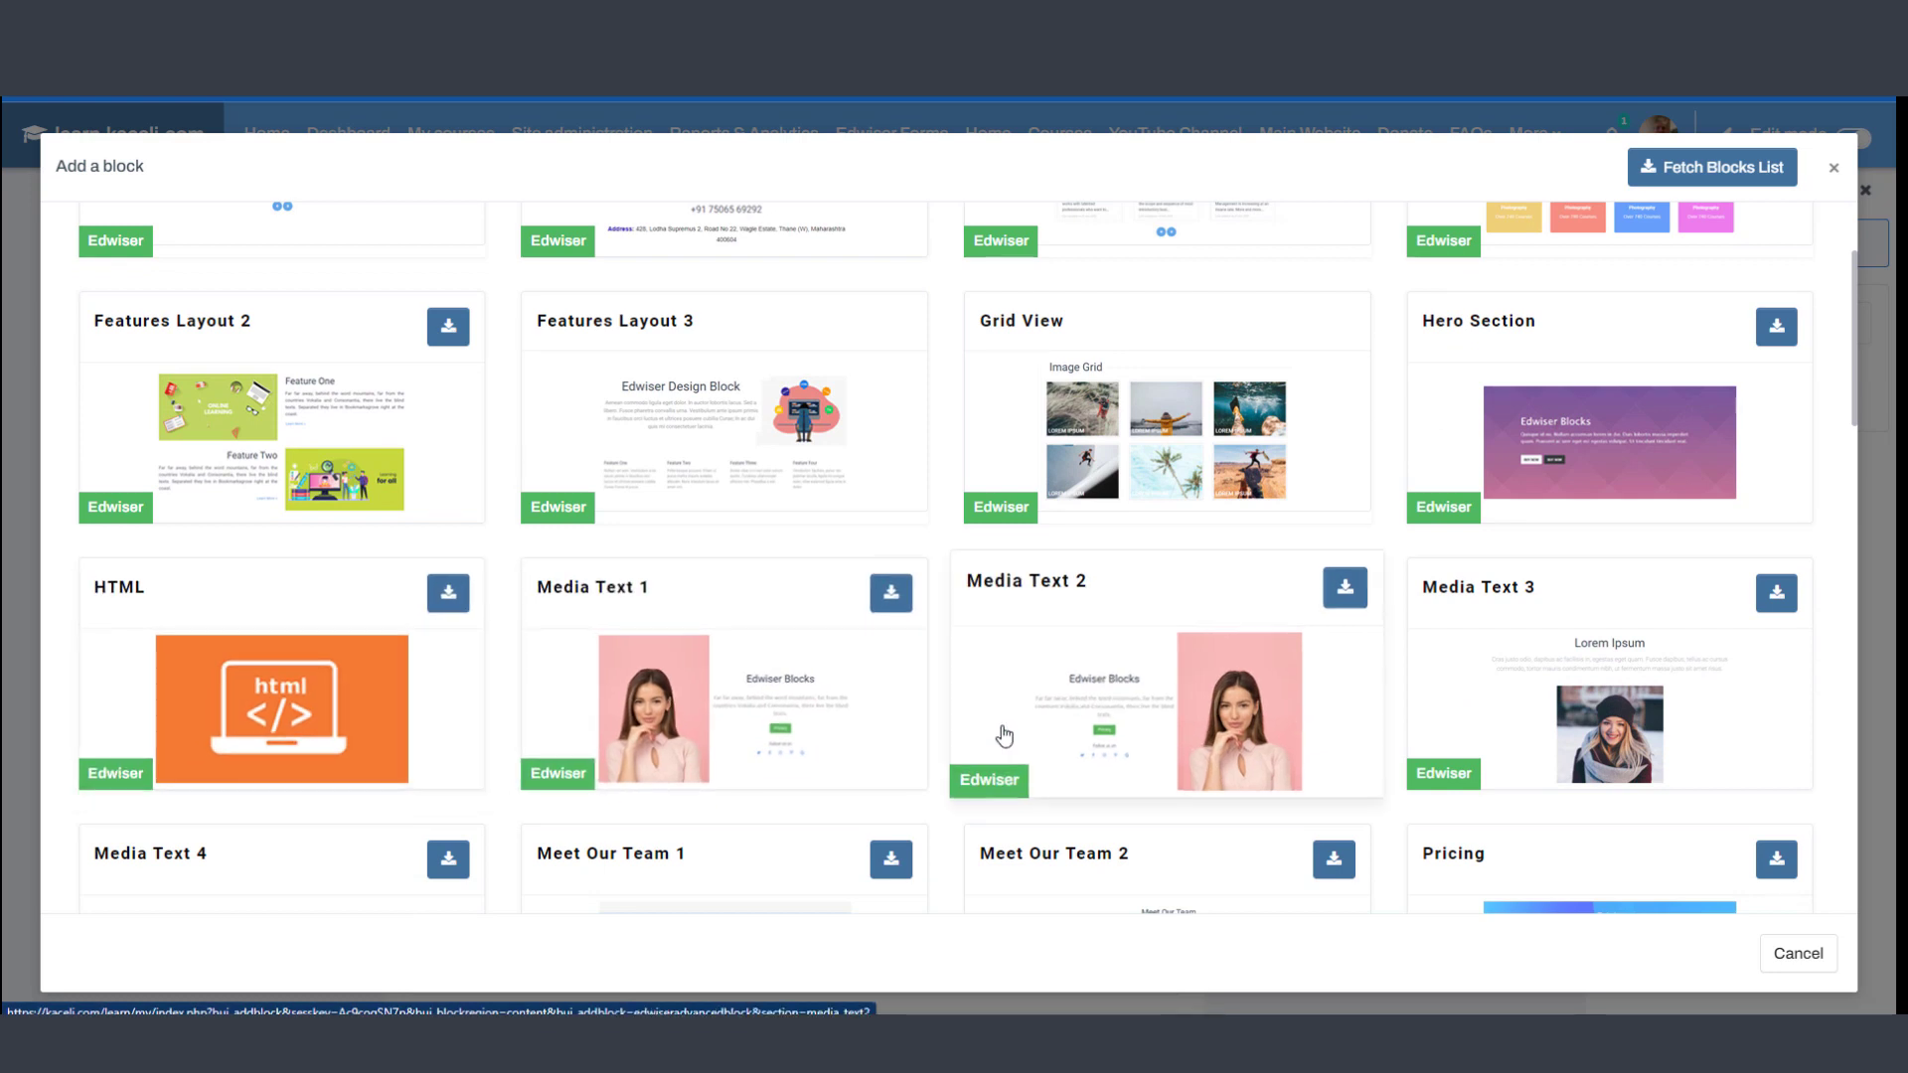
pyautogui.scroll(-1, 1015, 648)
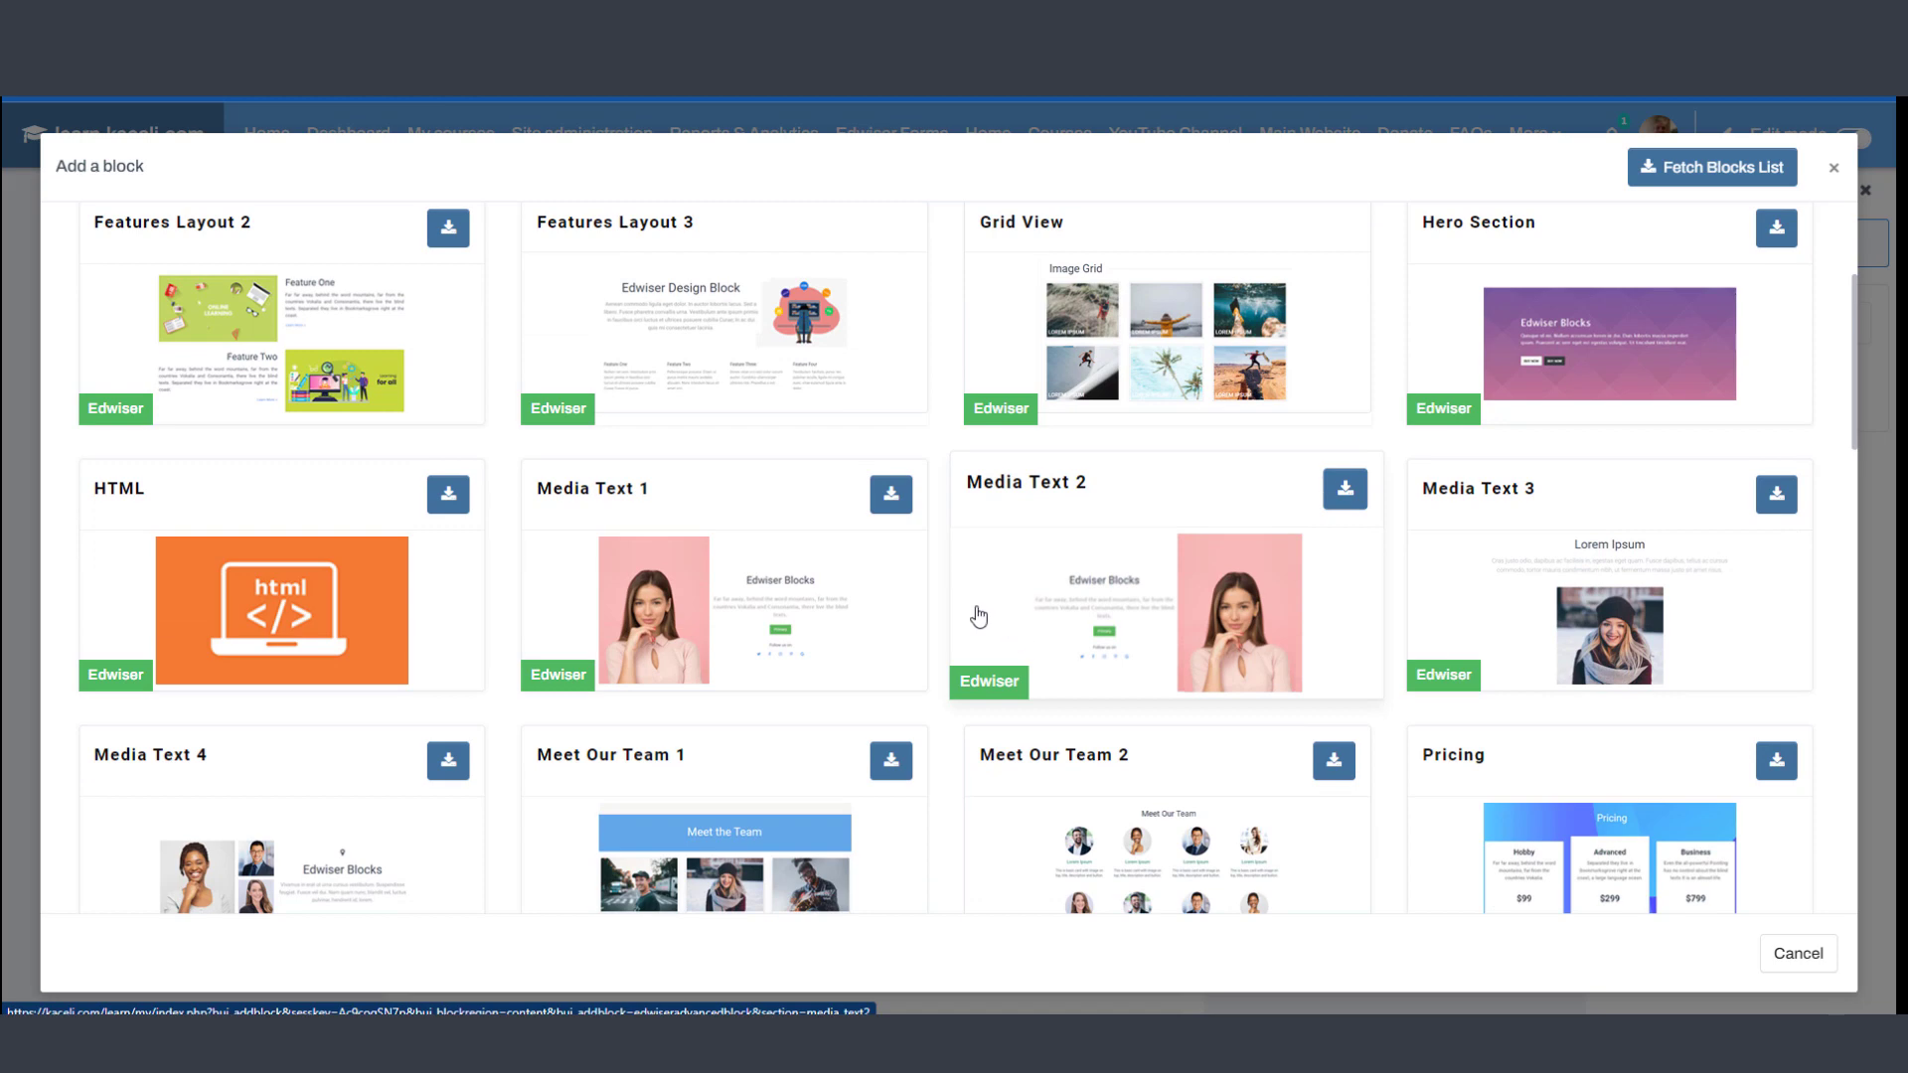
pyautogui.scroll(-3, 775, 569)
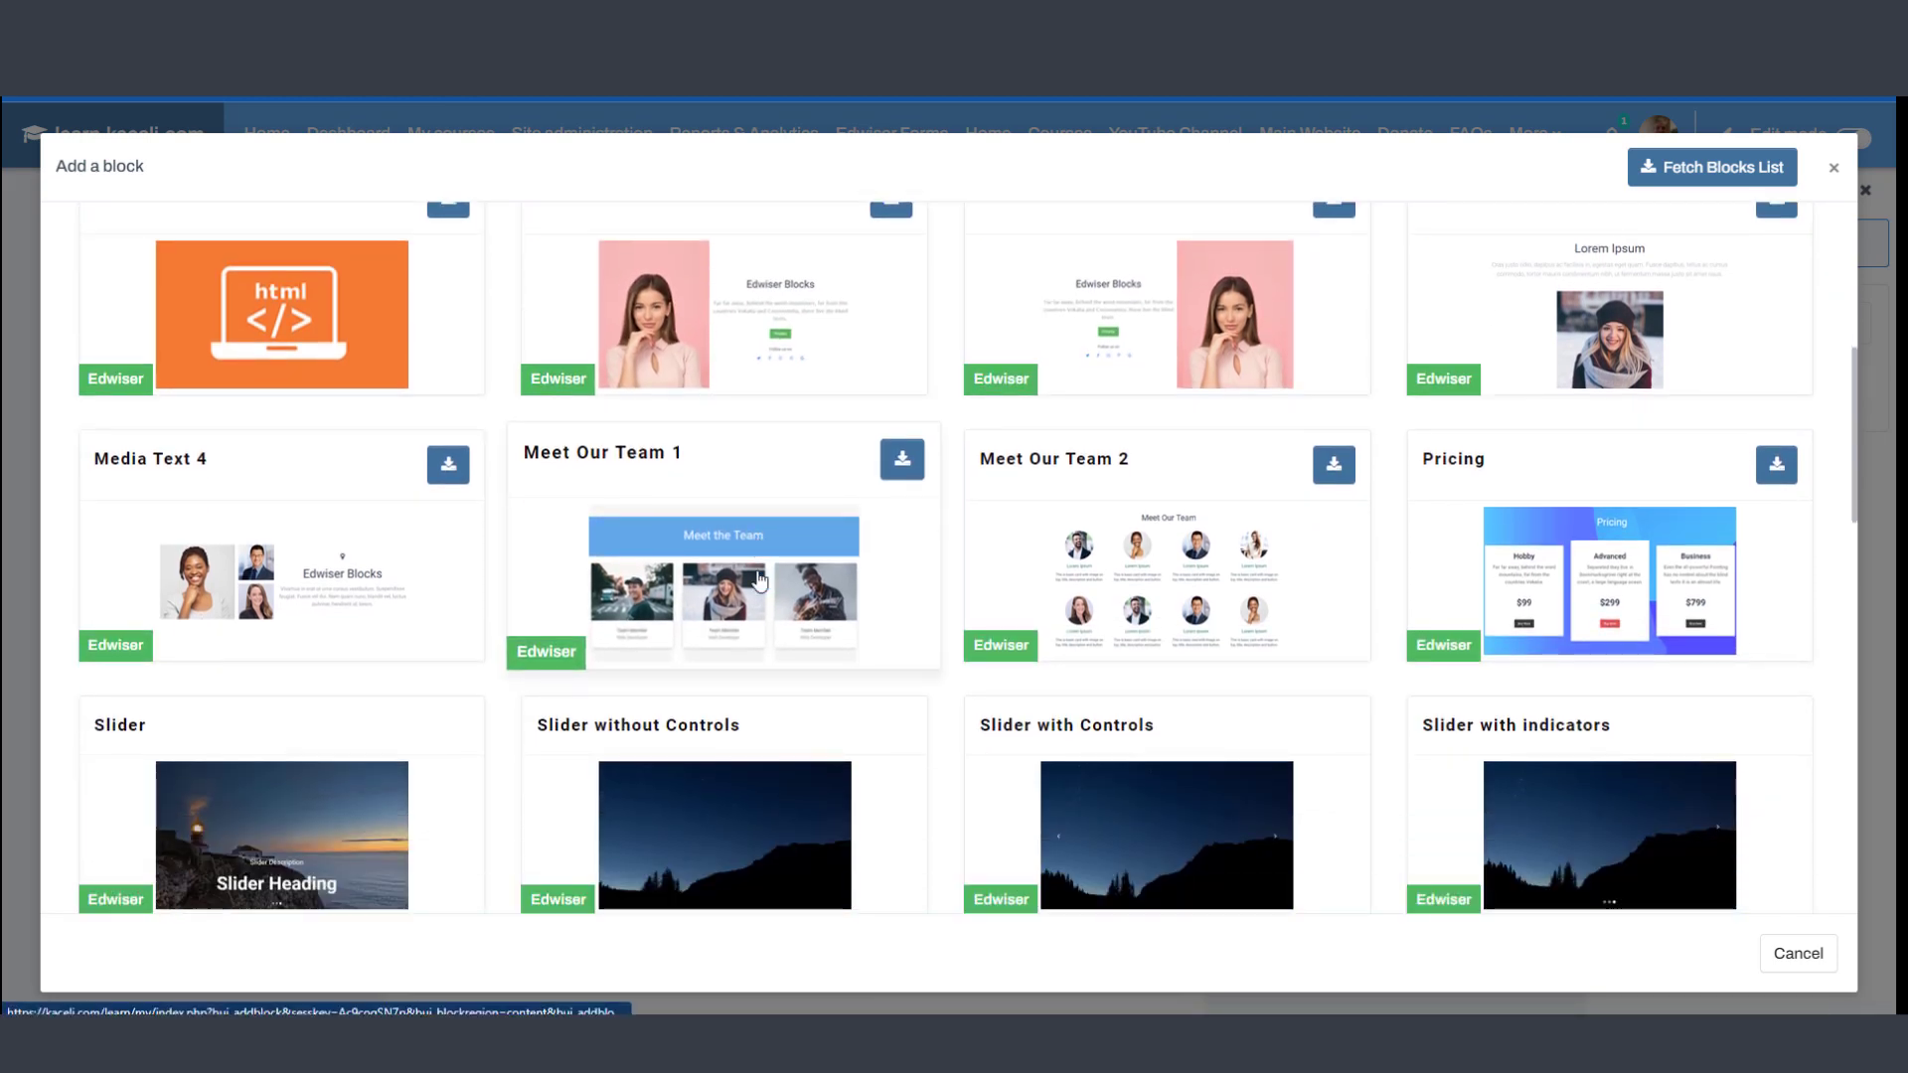
pyautogui.scroll(-1, 745, 578)
pyautogui.scroll(-1, 731, 578)
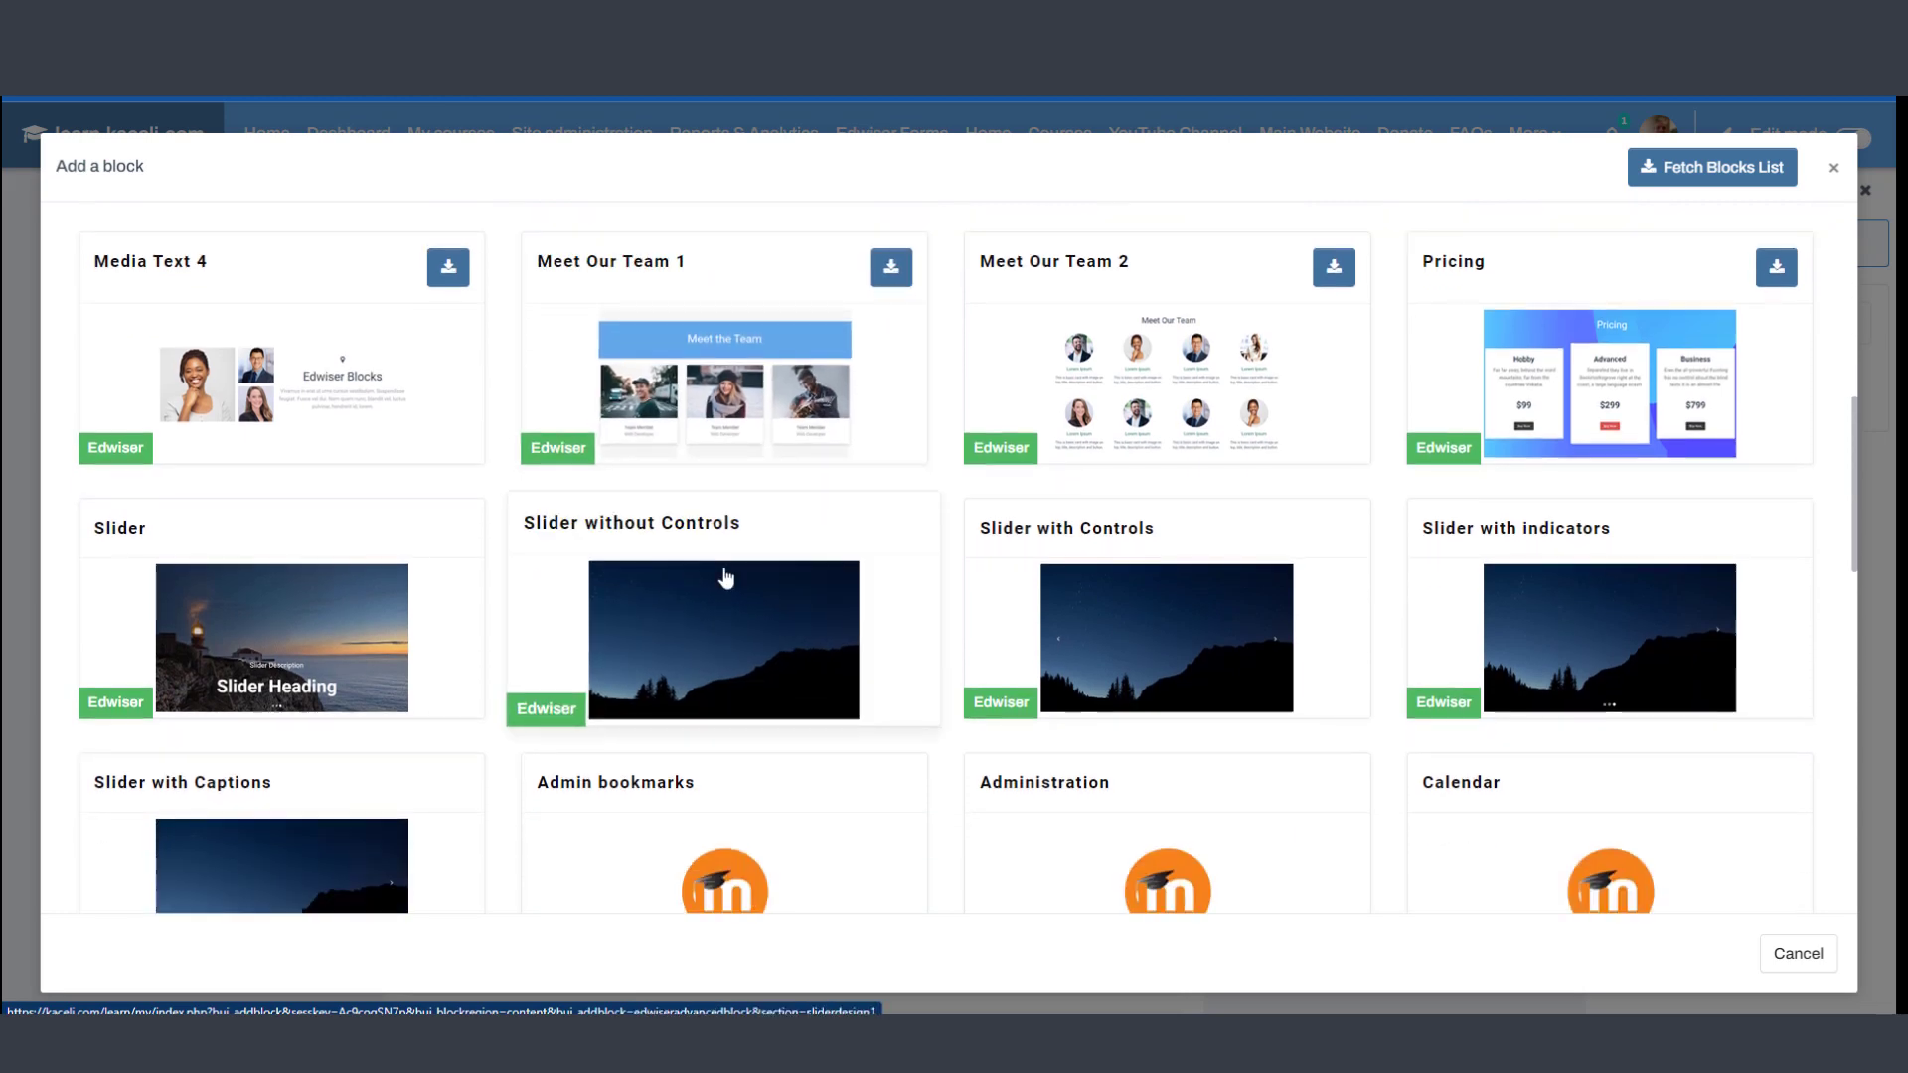
pyautogui.scroll(-1, 873, 572)
pyautogui.scroll(5, 872, 572)
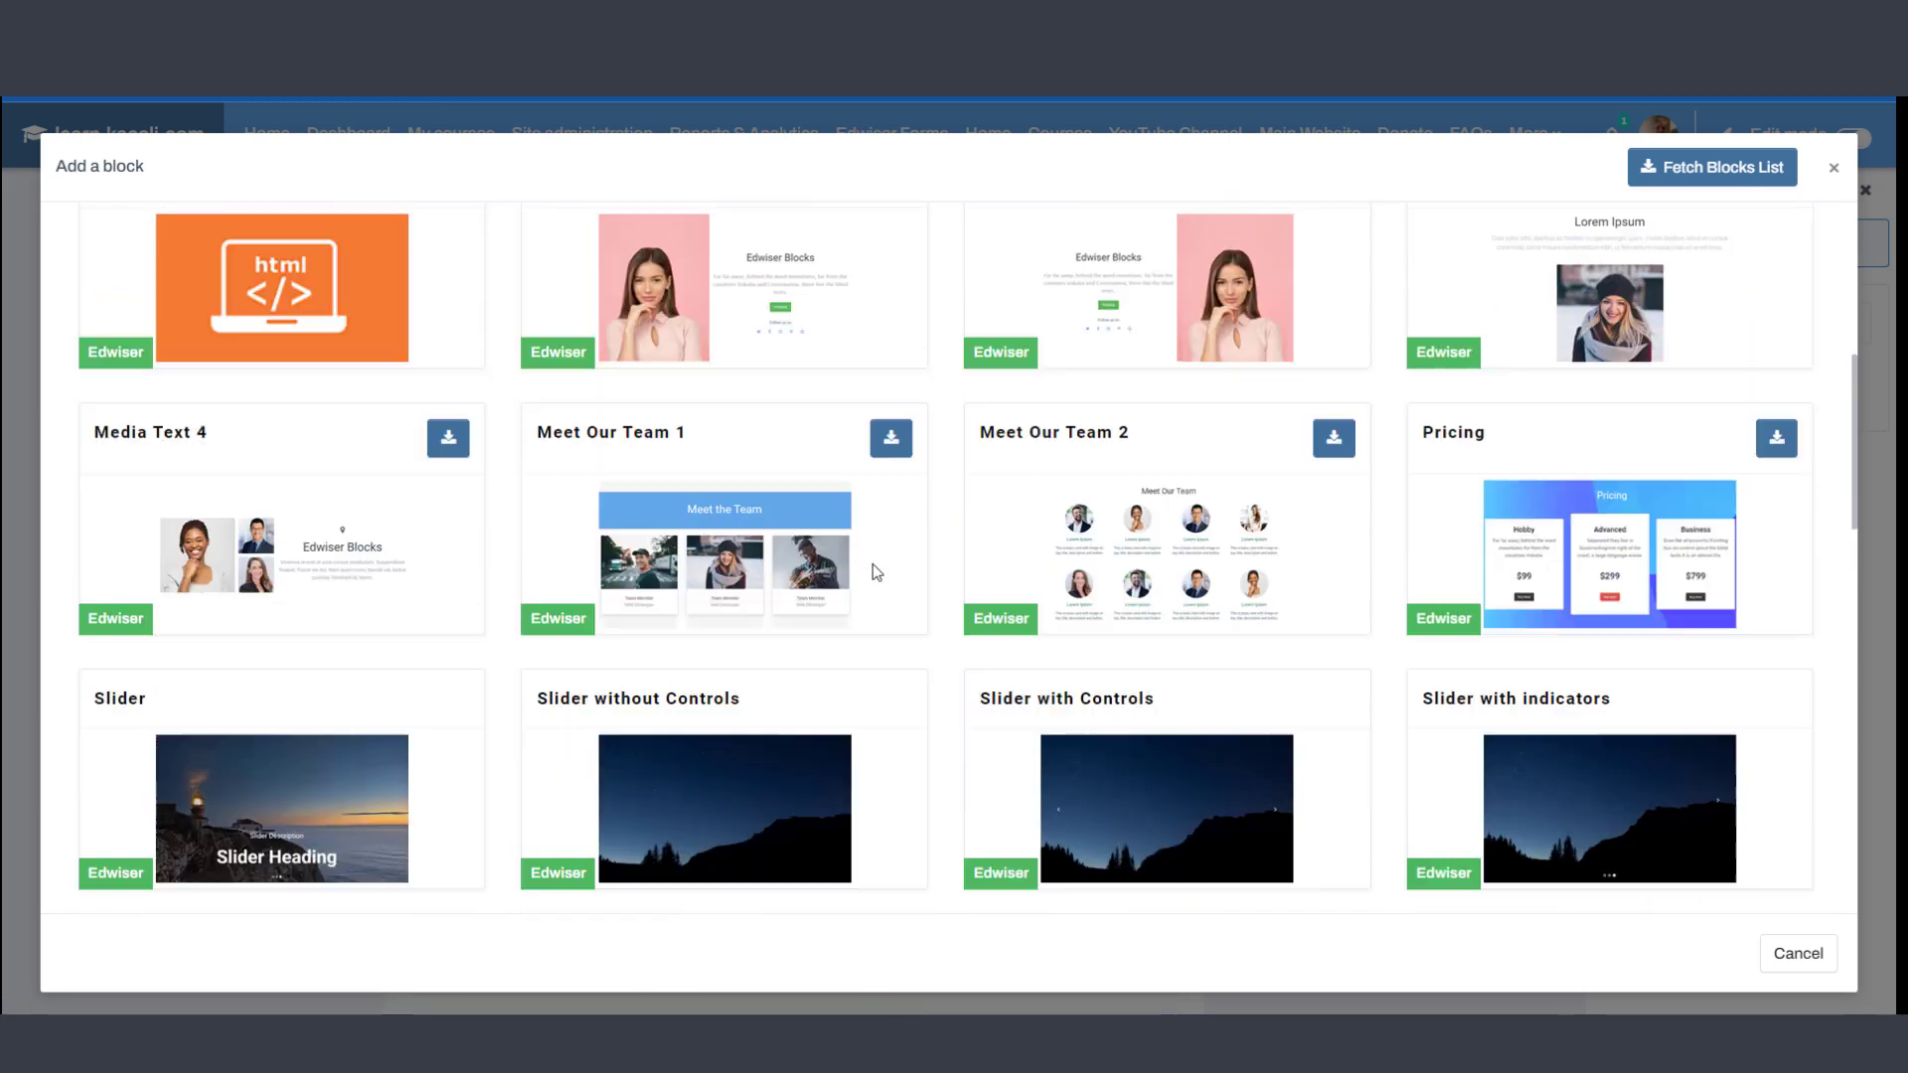
pyautogui.scroll(3, 874, 569)
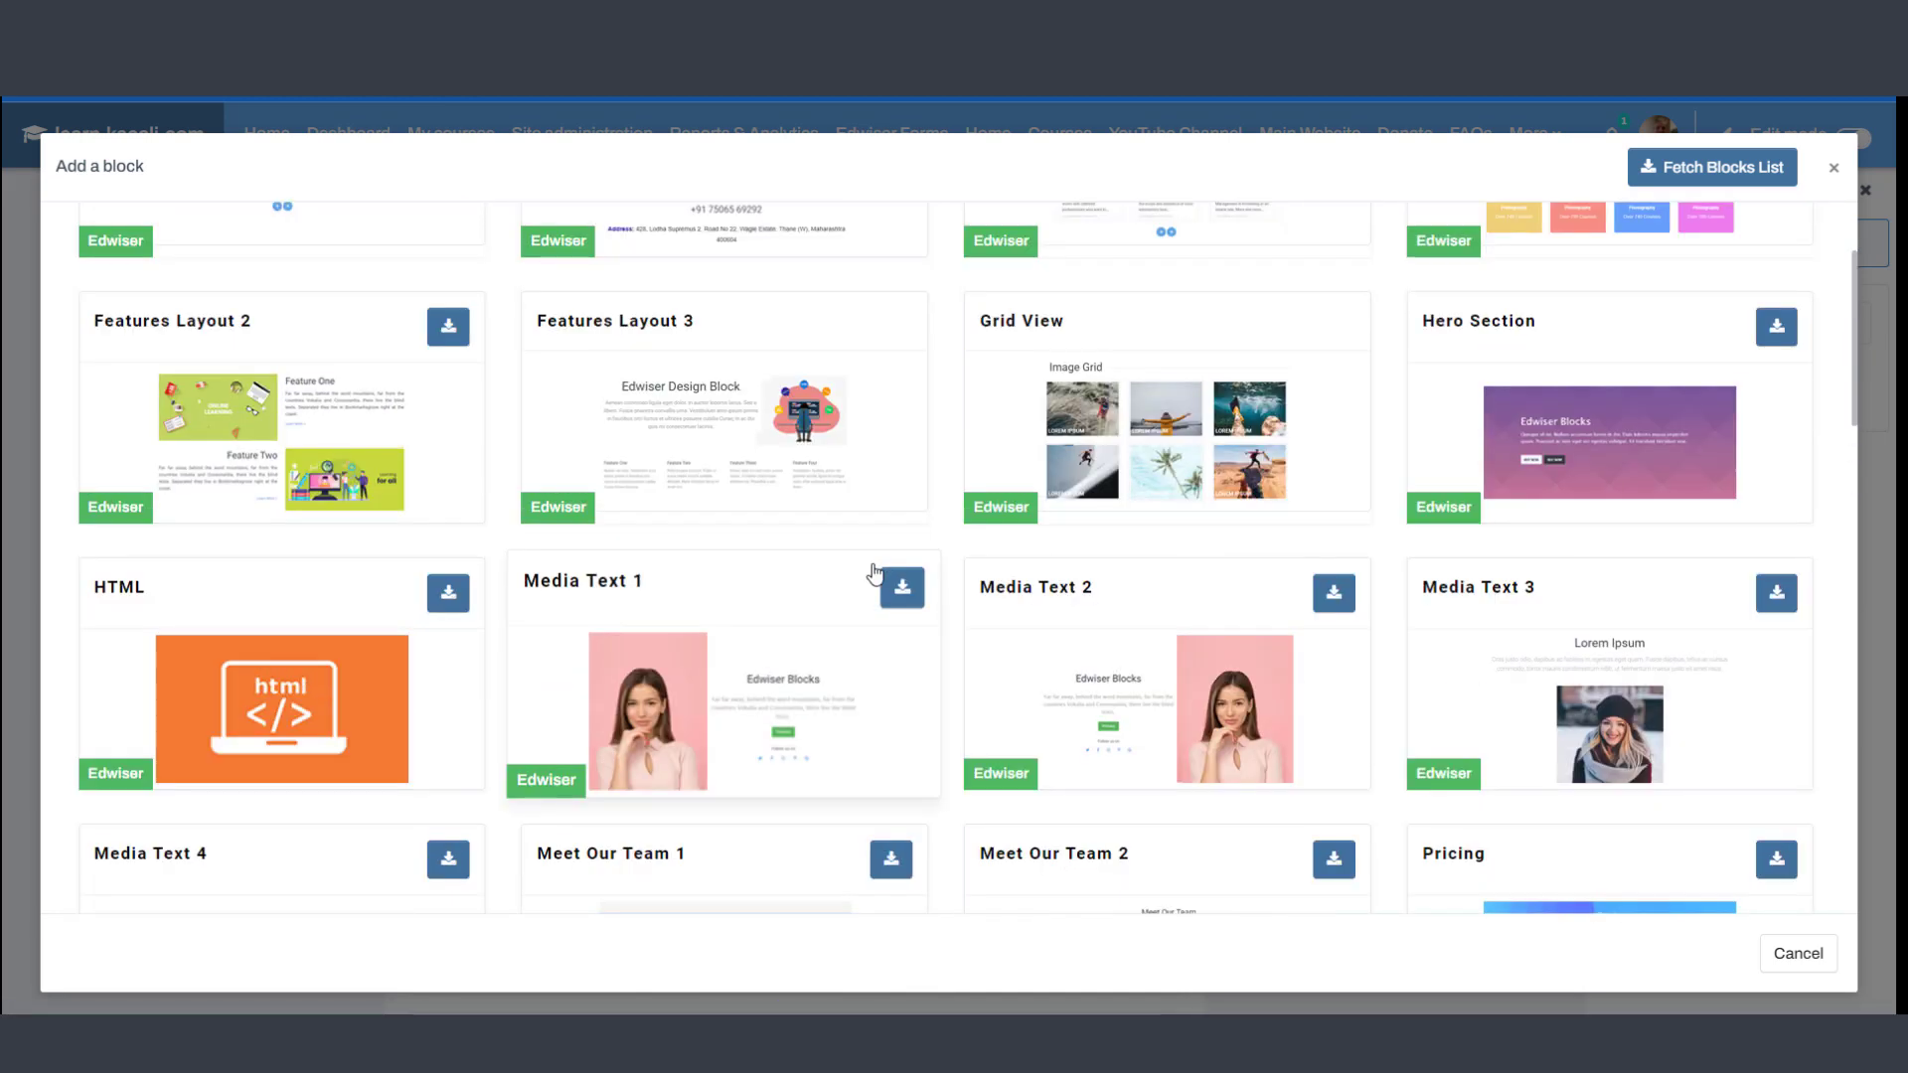
pyautogui.scroll(1, 680, 487)
pyautogui.scroll(1, 680, 487)
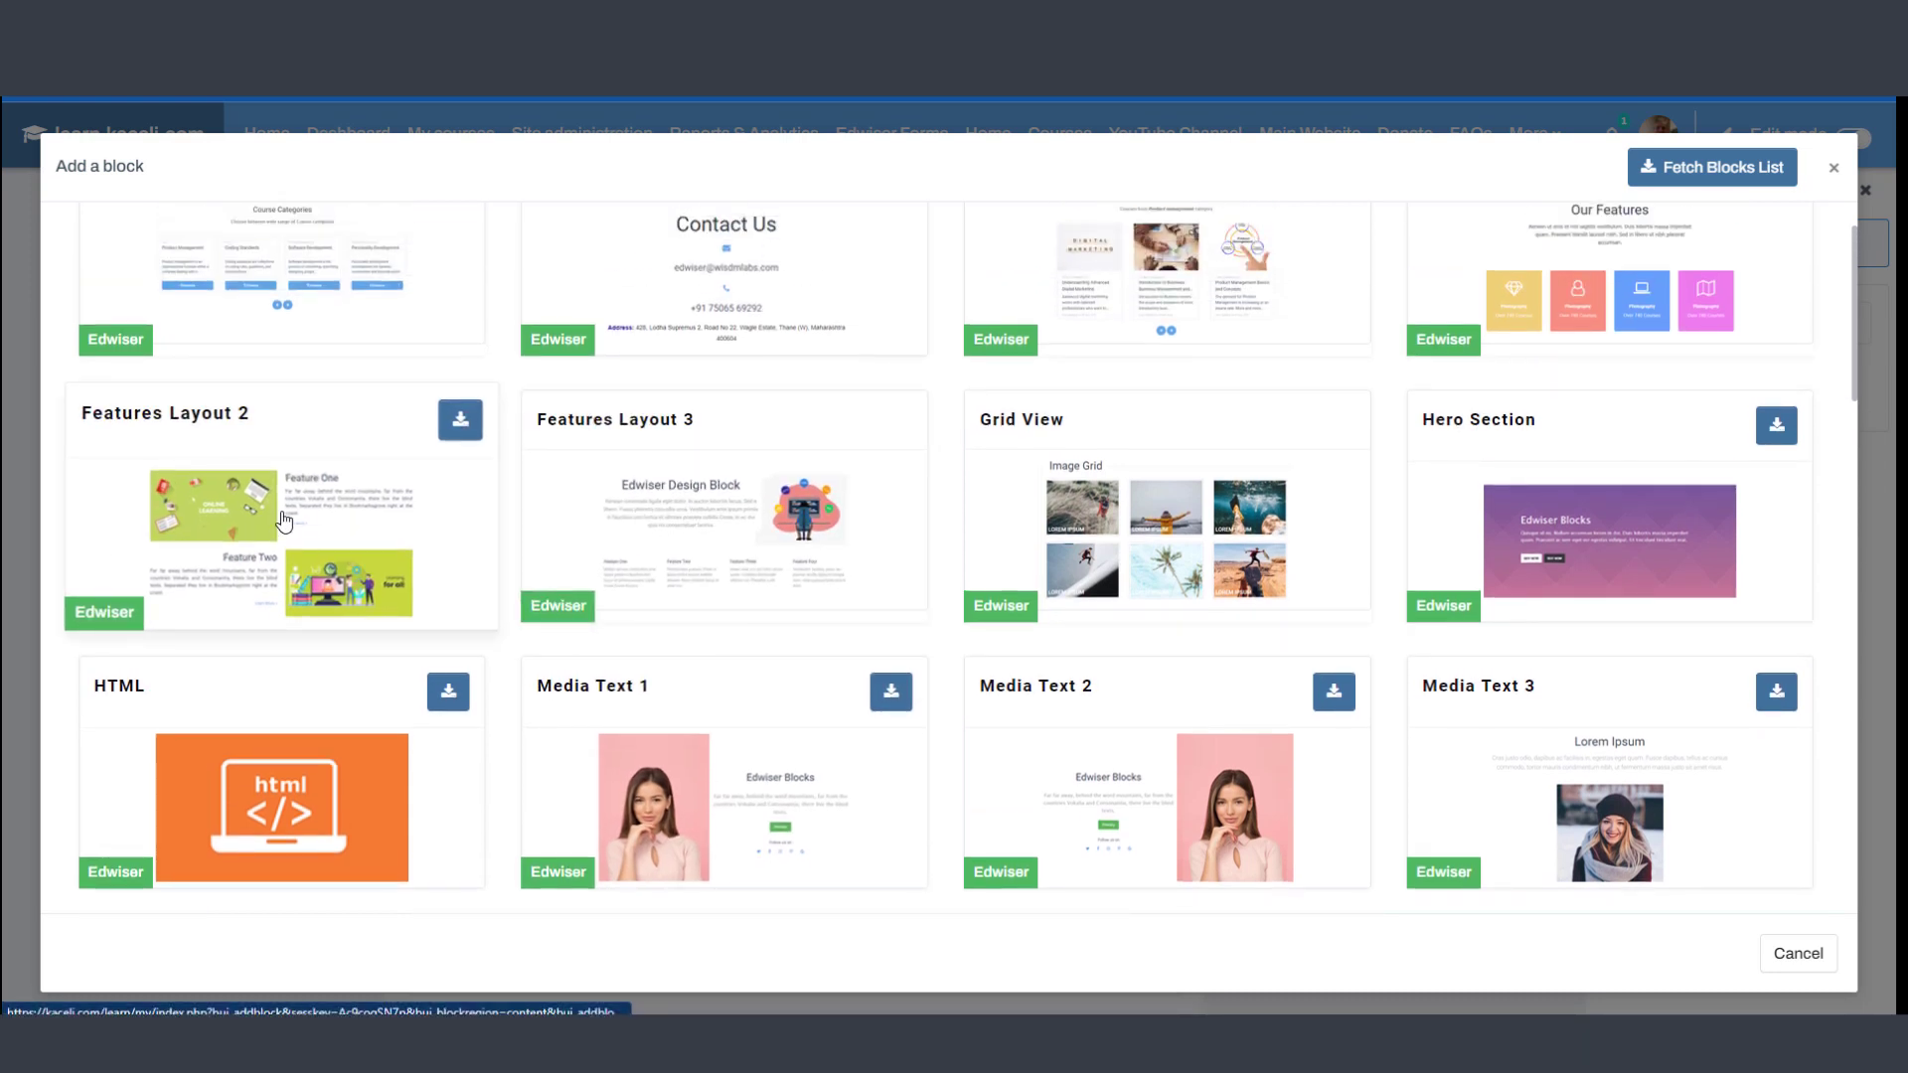
pyautogui.scroll(1, 188, 549)
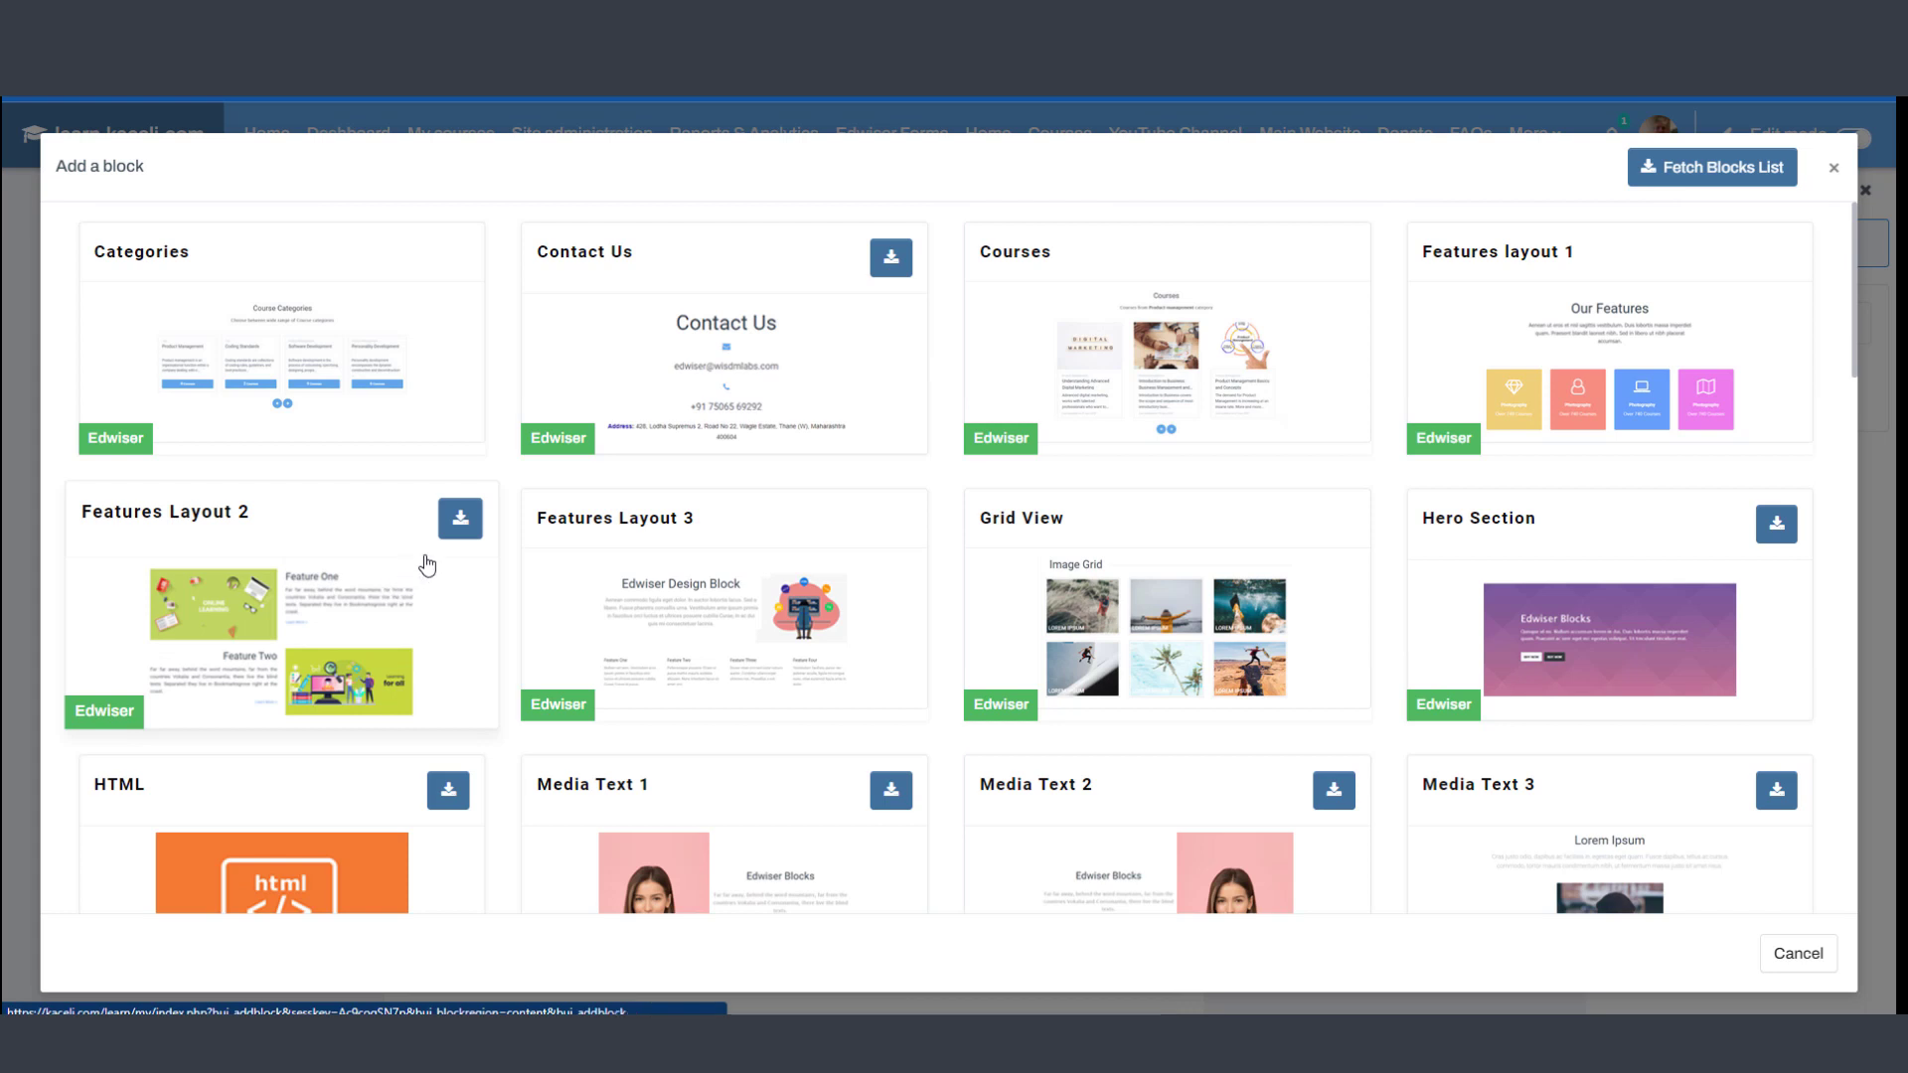
pyautogui.click(455, 525)
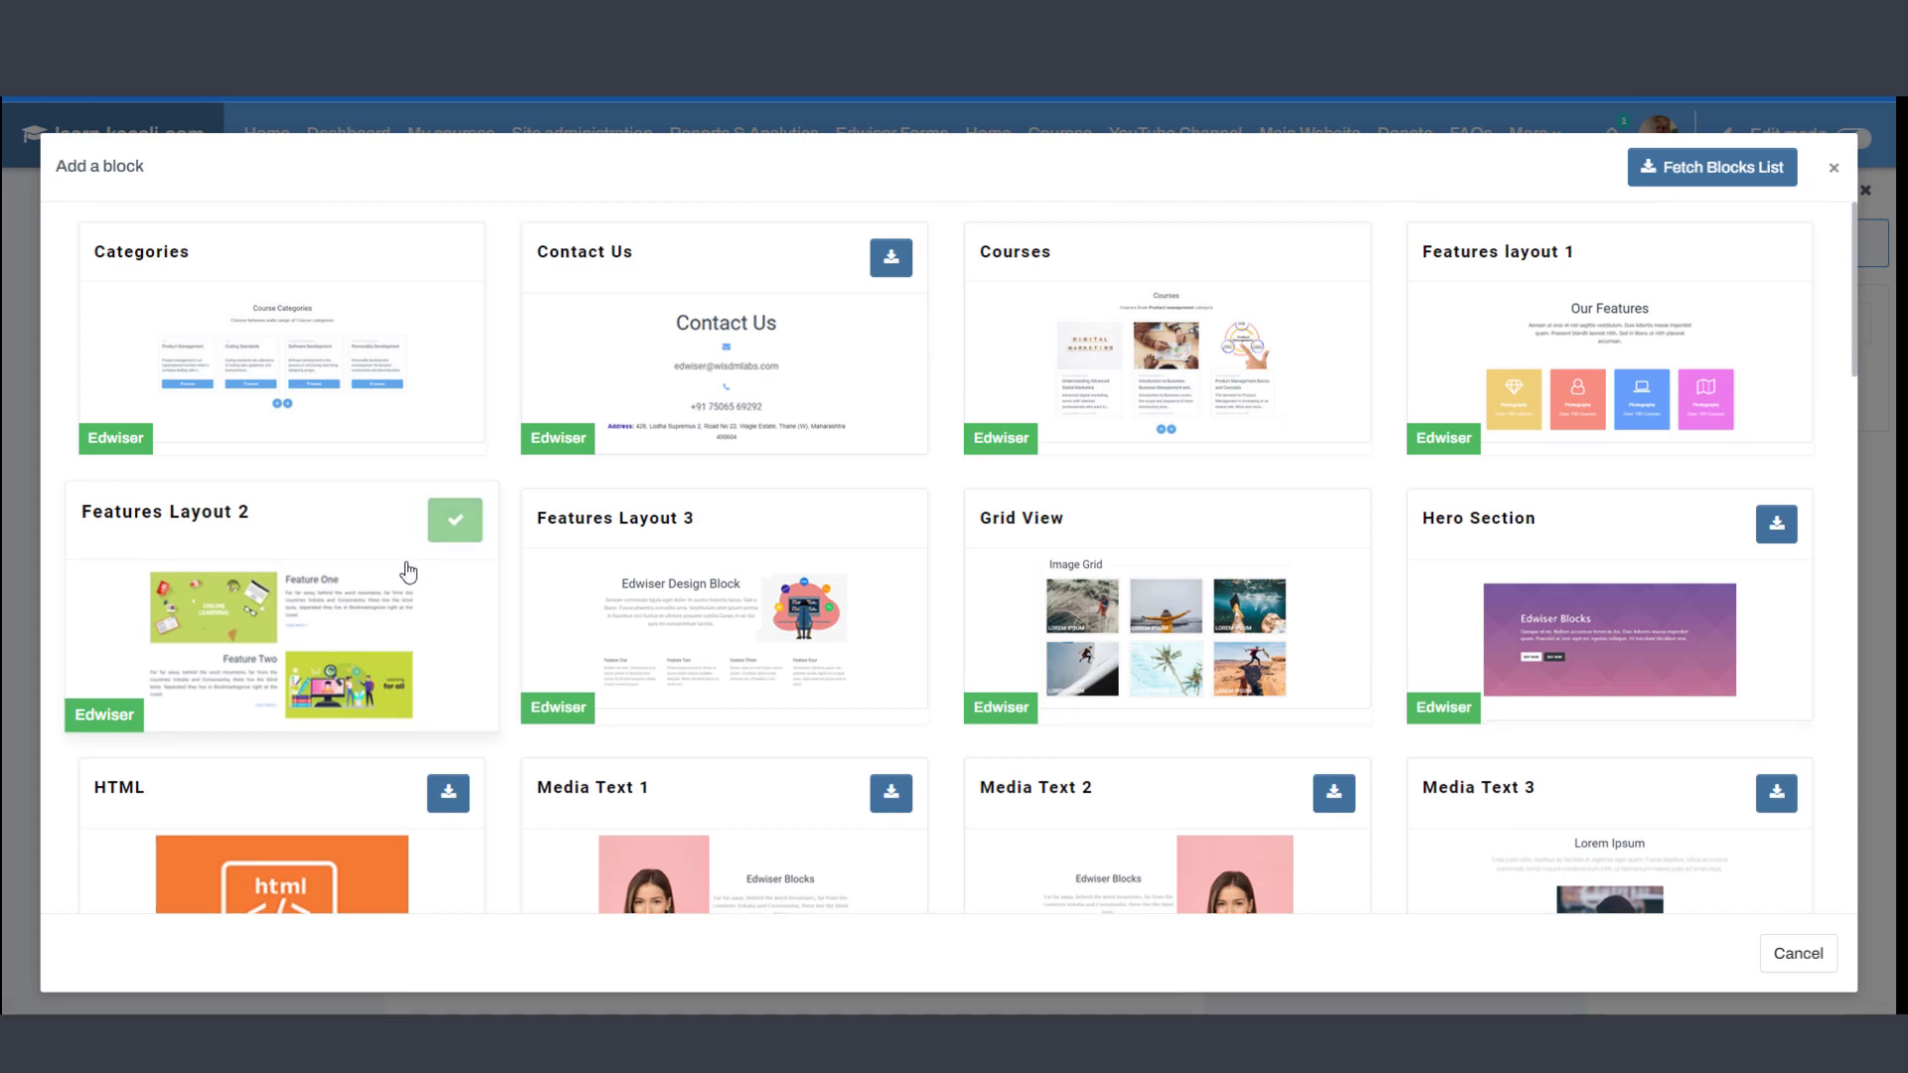
pyautogui.click(307, 597)
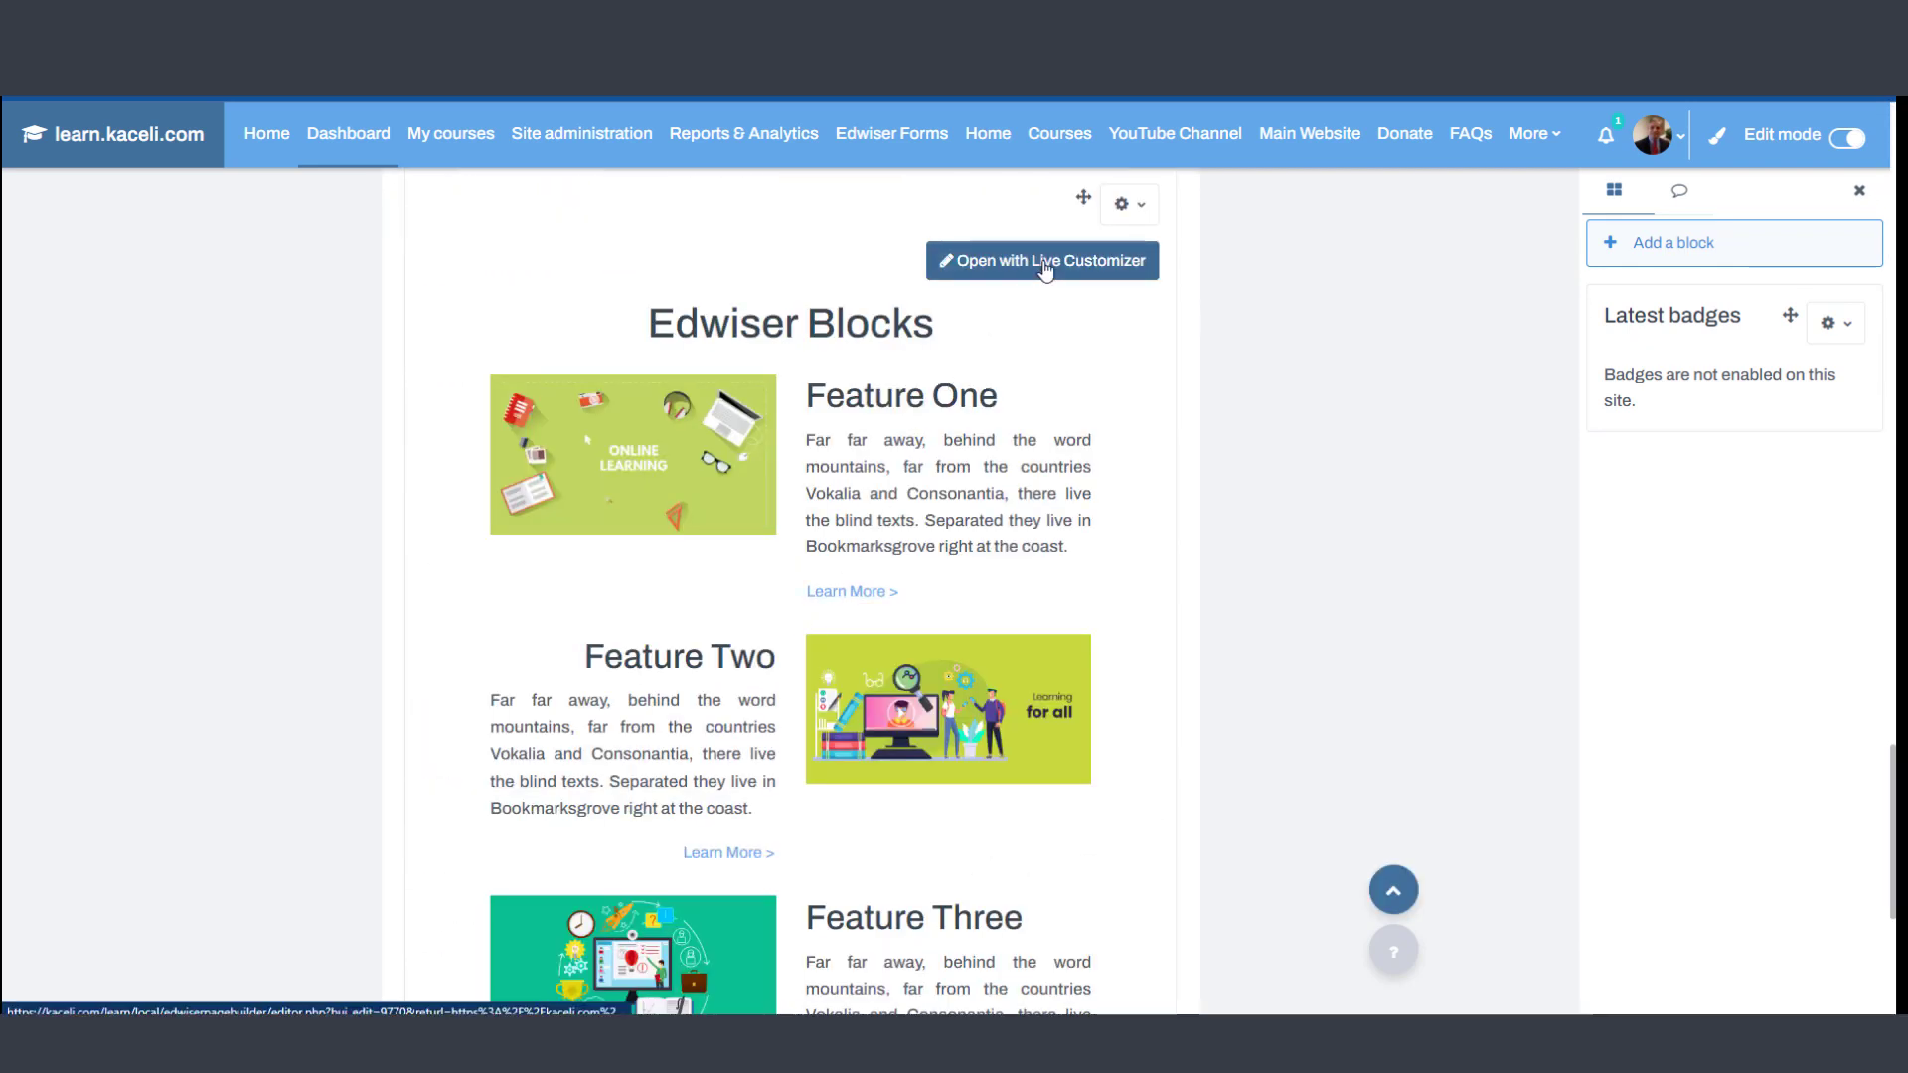
# - Choose Delete from the Edwiser Blocks features block's actions menu
pyautogui.click(1045, 266)
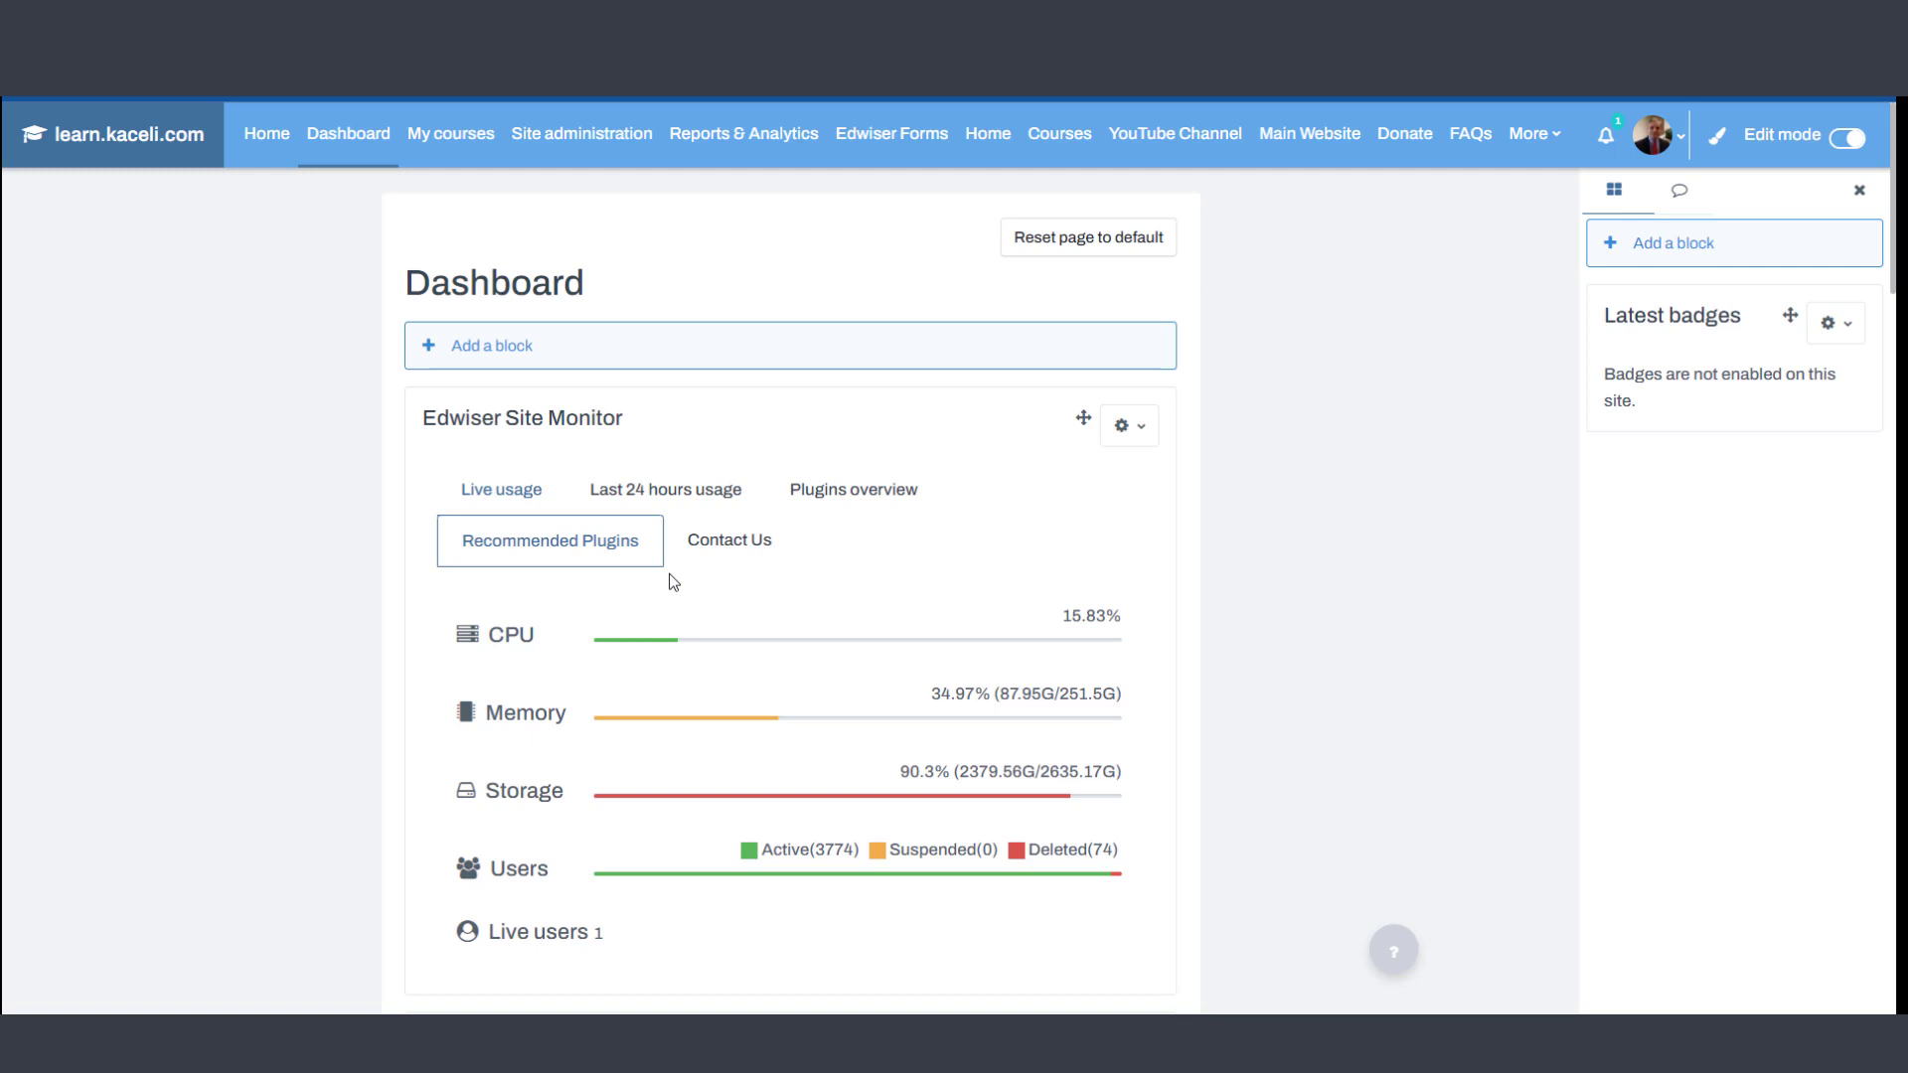
pyautogui.scroll(-10, 806, 561)
pyautogui.click(1128, 731)
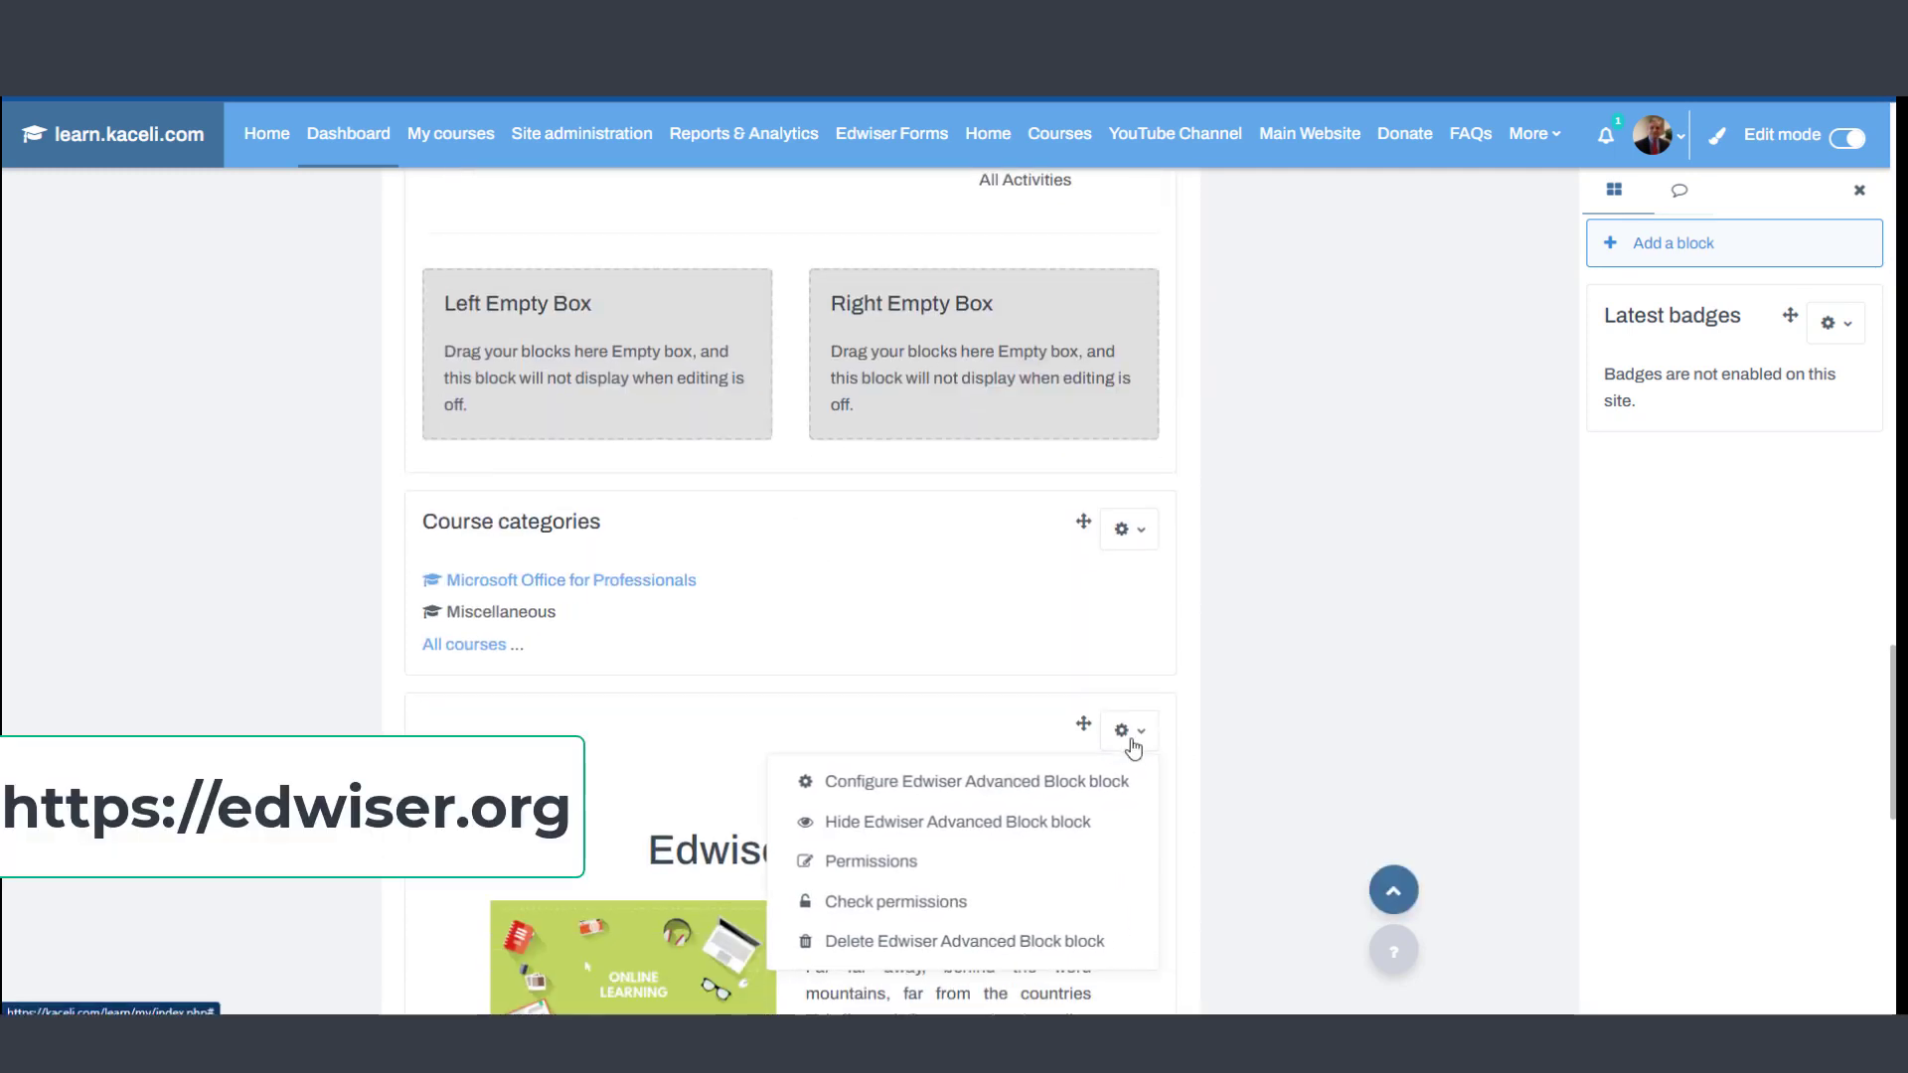
pyautogui.click(900, 952)
# - Confirm deleting the Edwiser Blocks block, then open the Edwiser SuperTeacher Kit product page
pyautogui.click(1186, 323)
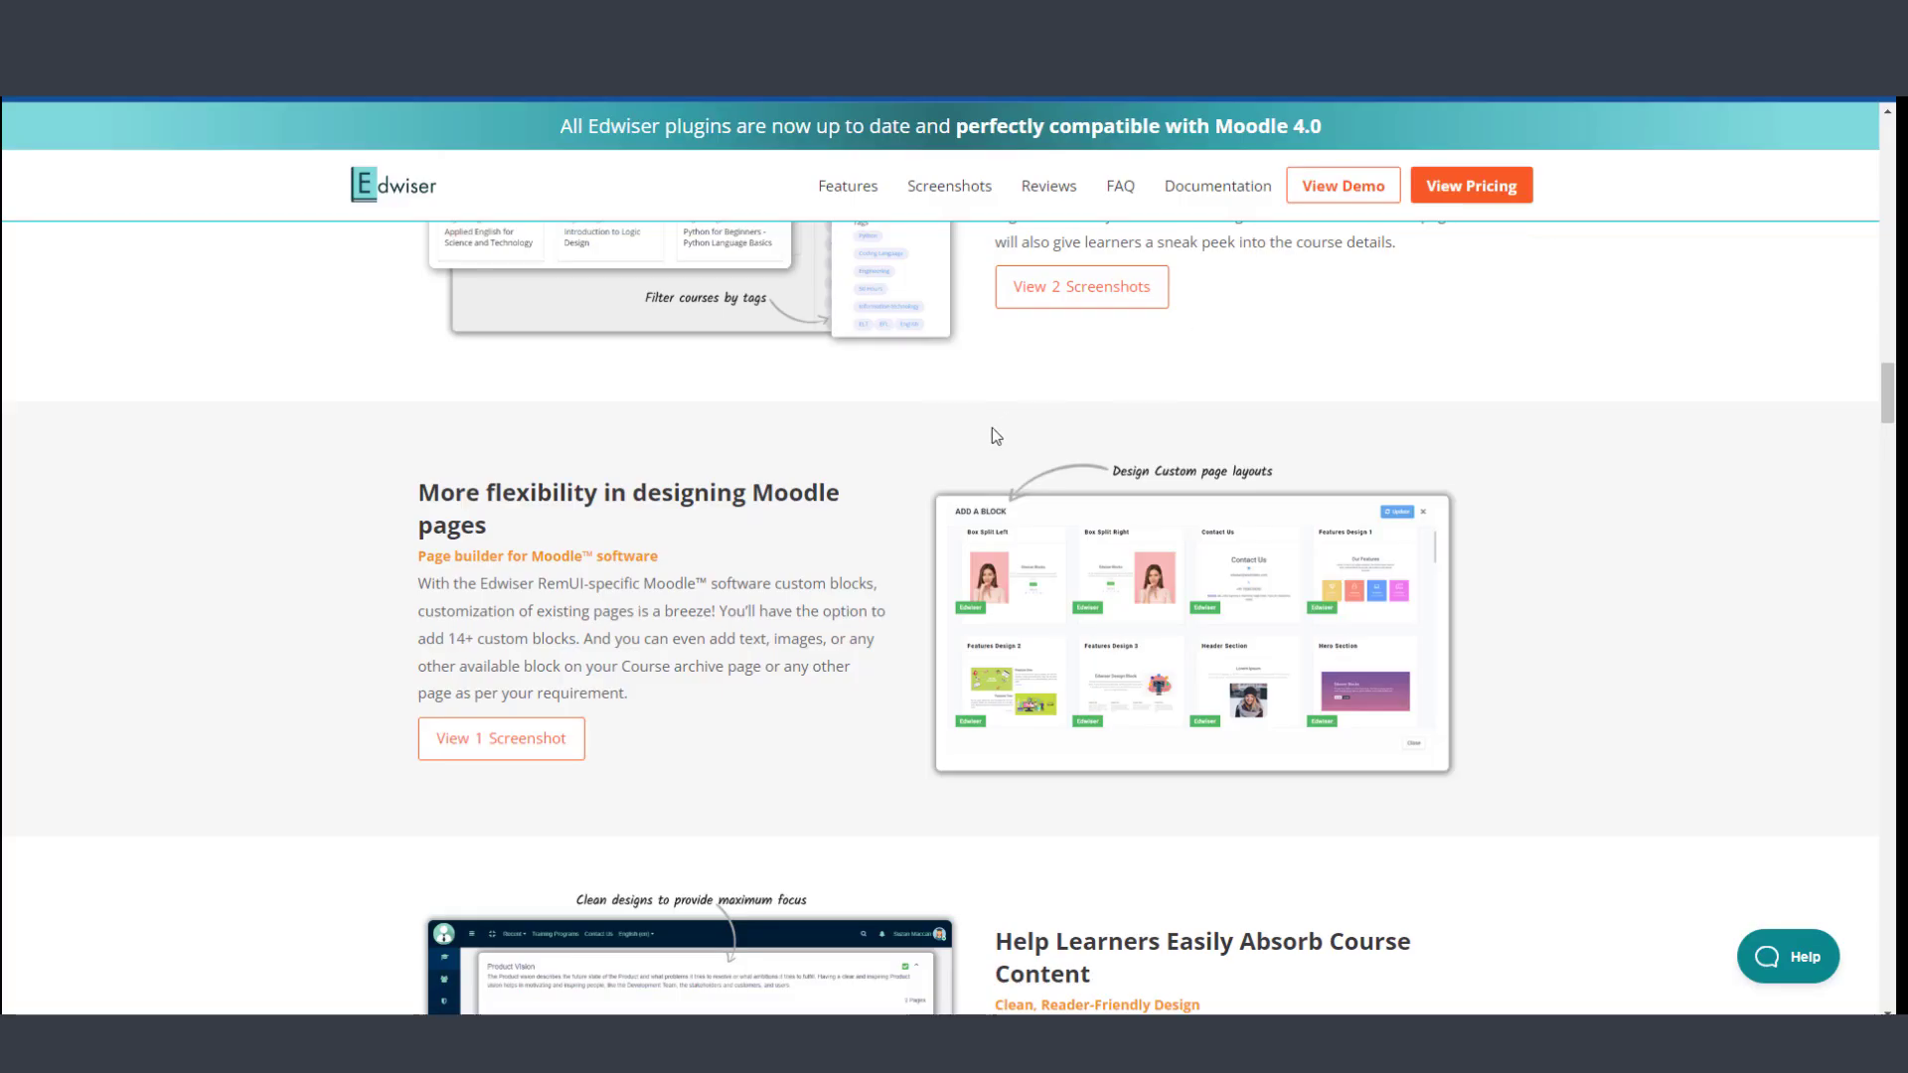
pyautogui.scroll(3, 809, 425)
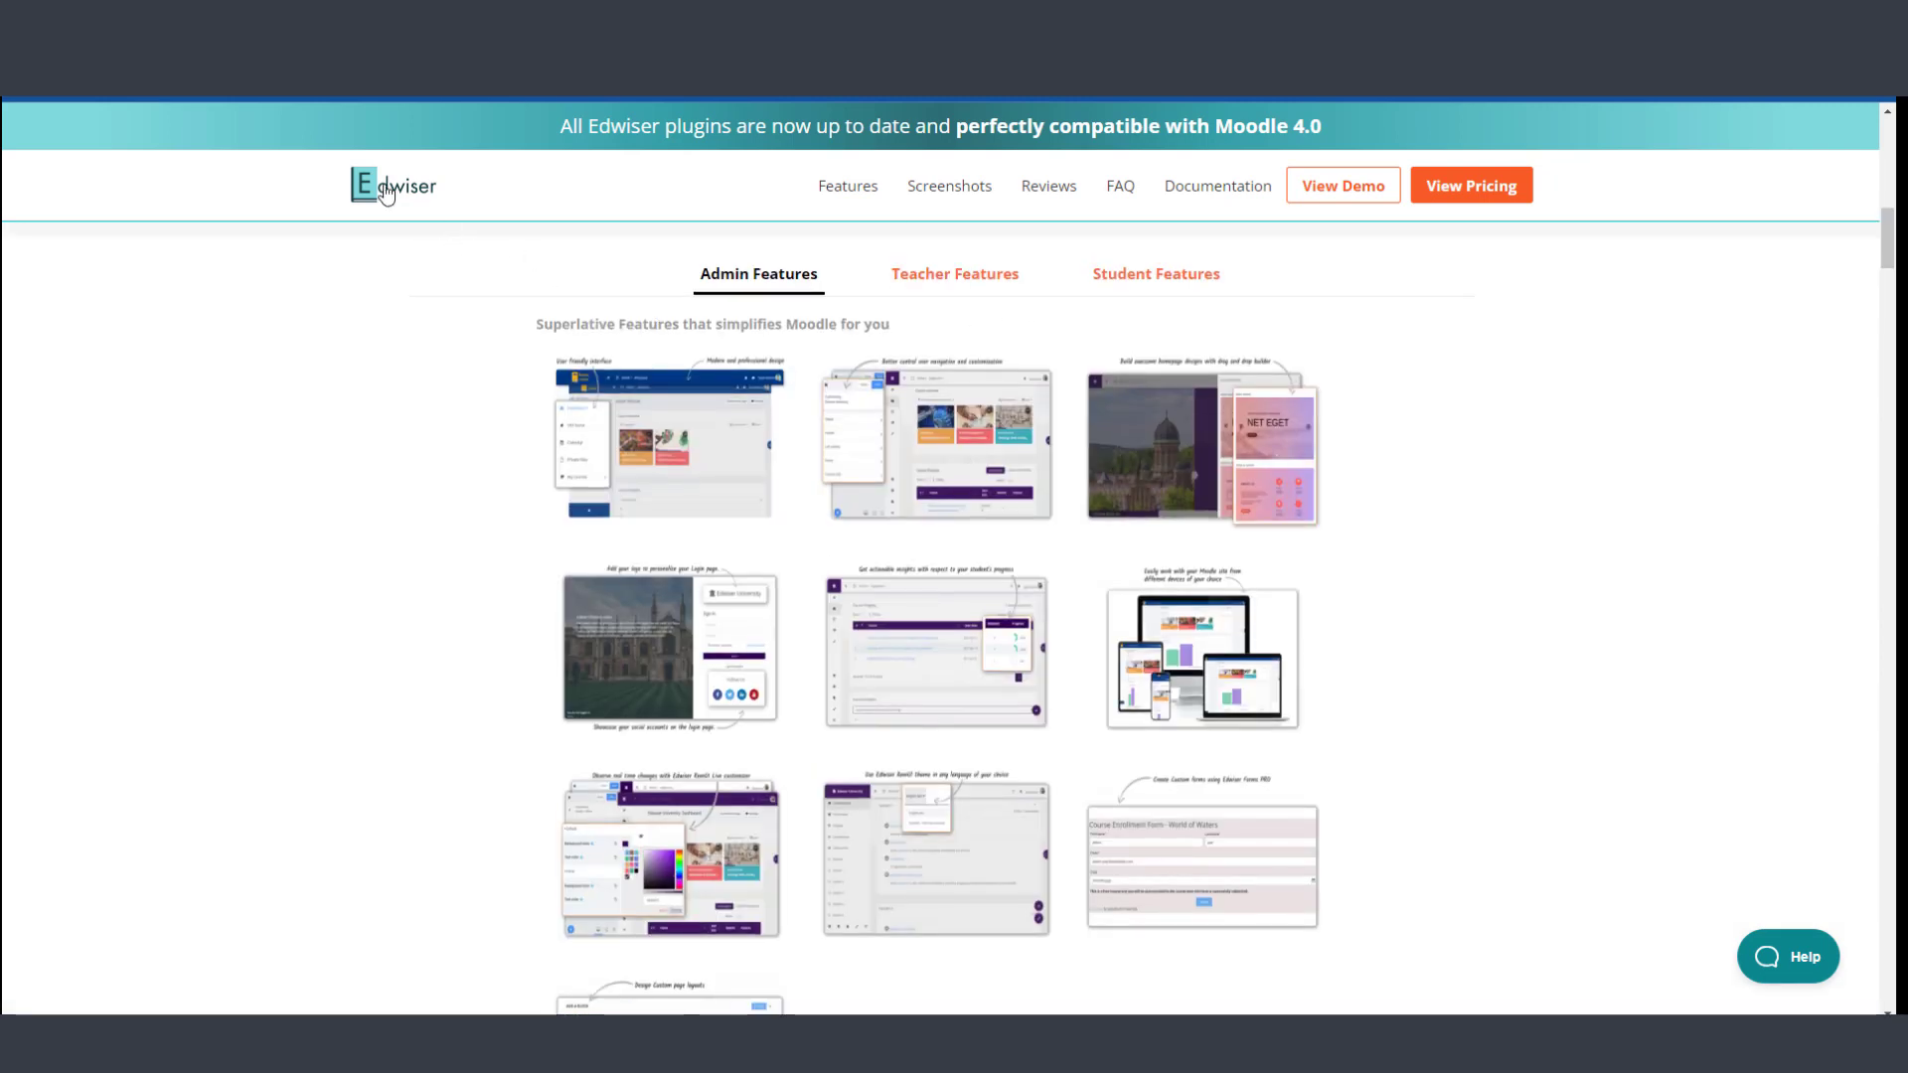
pyautogui.click(378, 186)
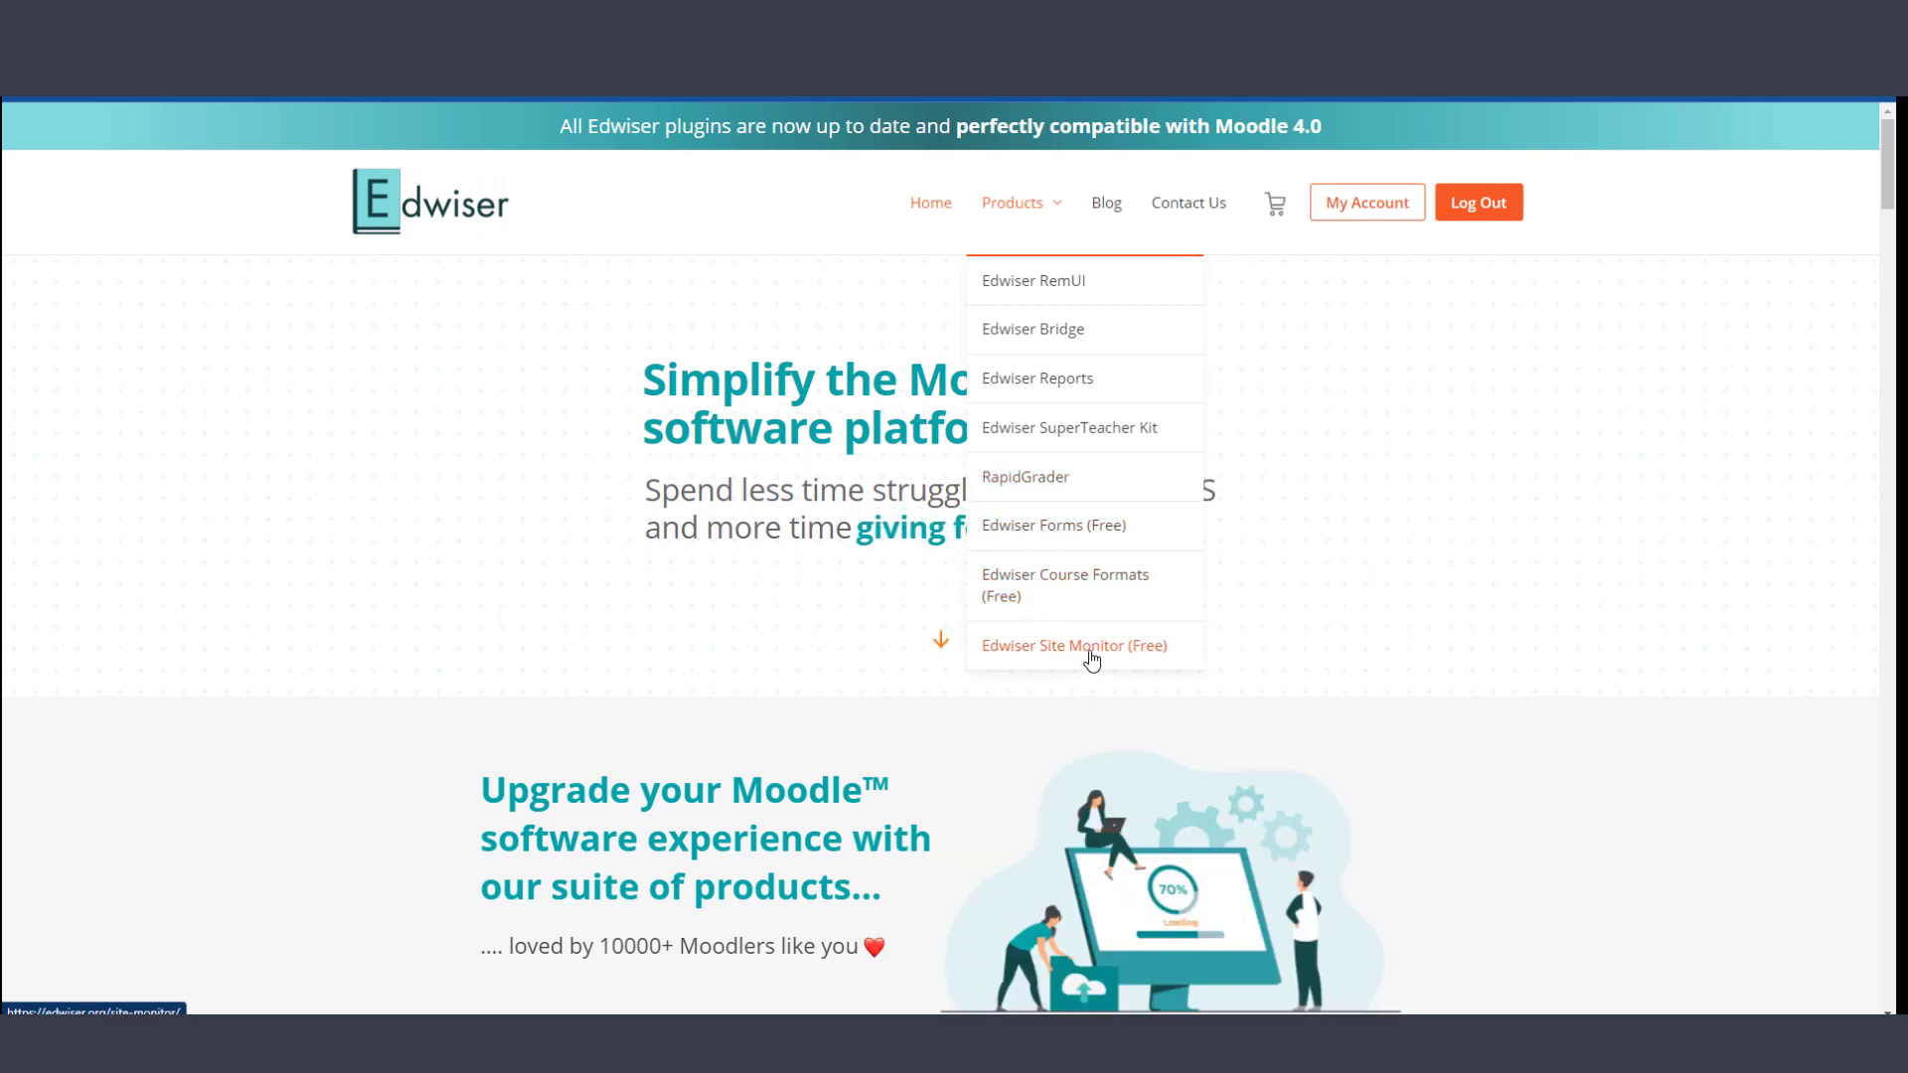
pyautogui.moveTo(1020, 203)
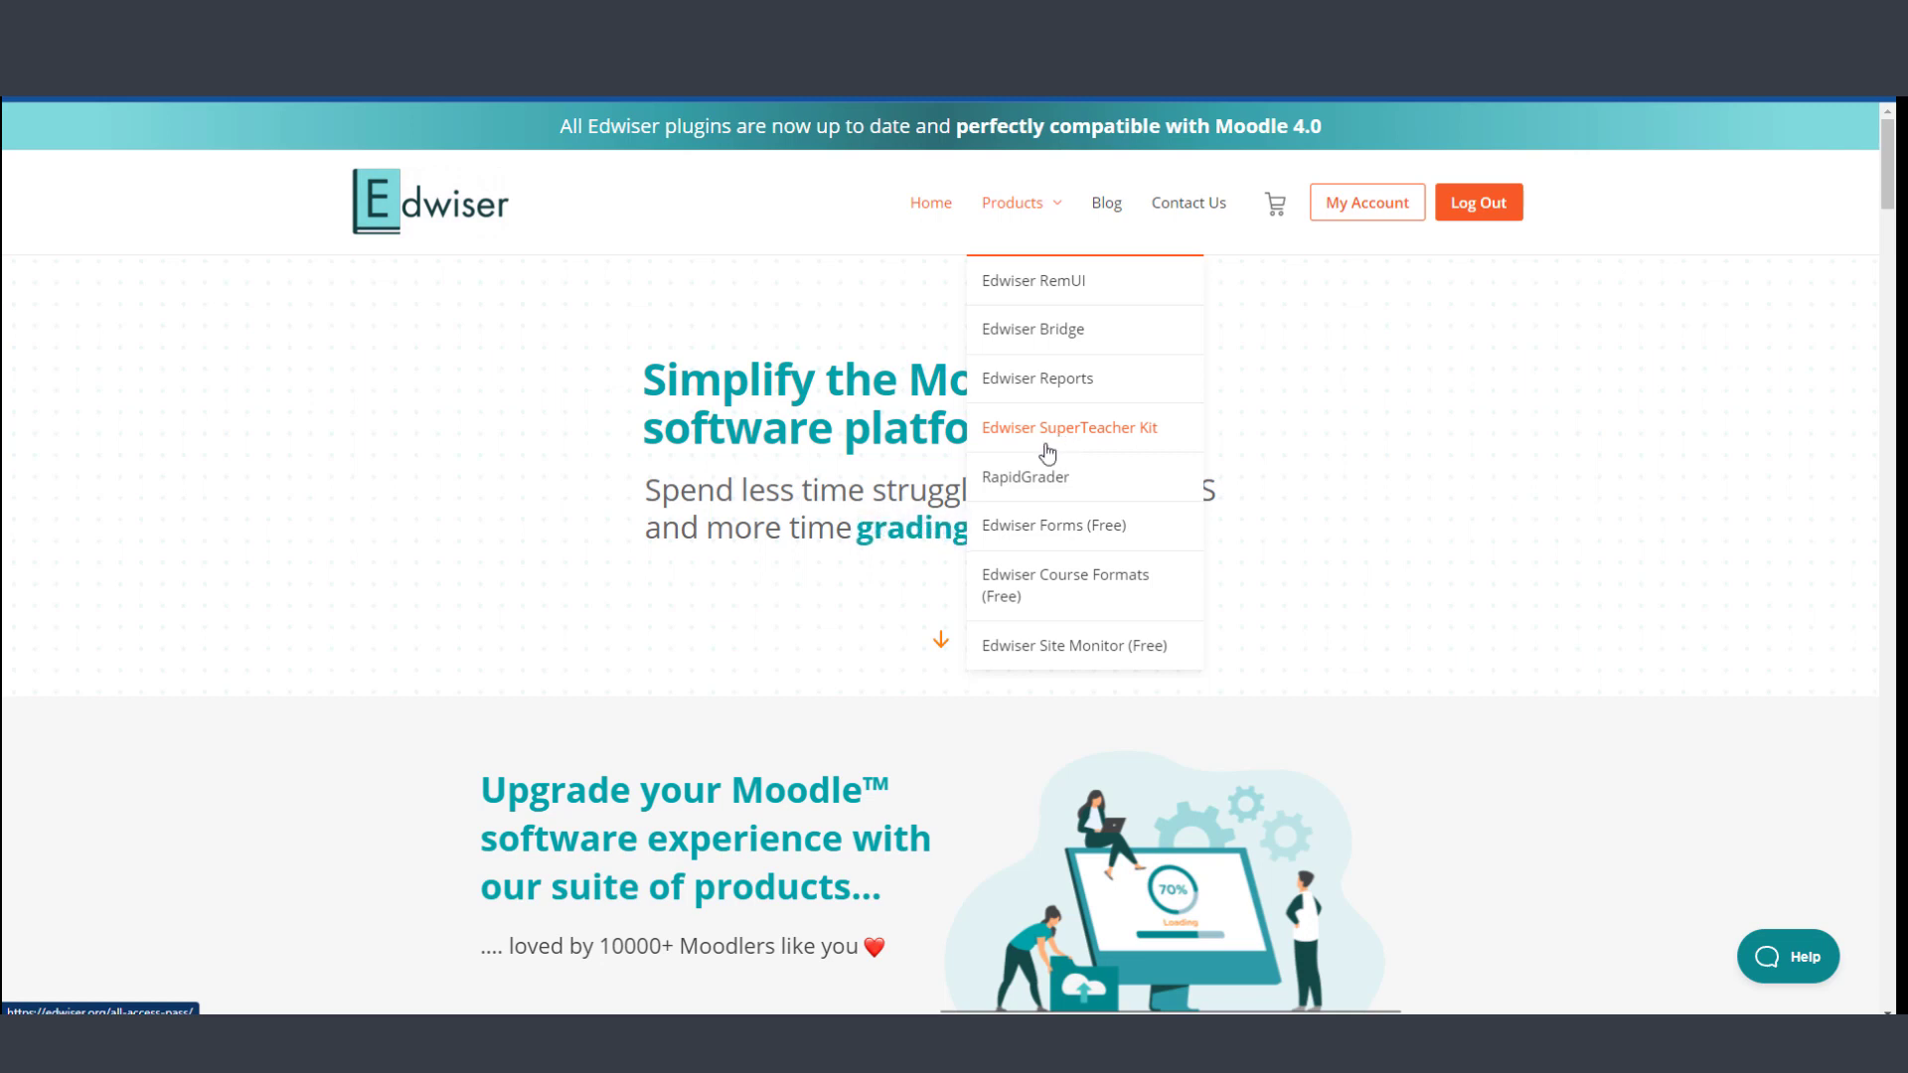
pyautogui.click(1057, 440)
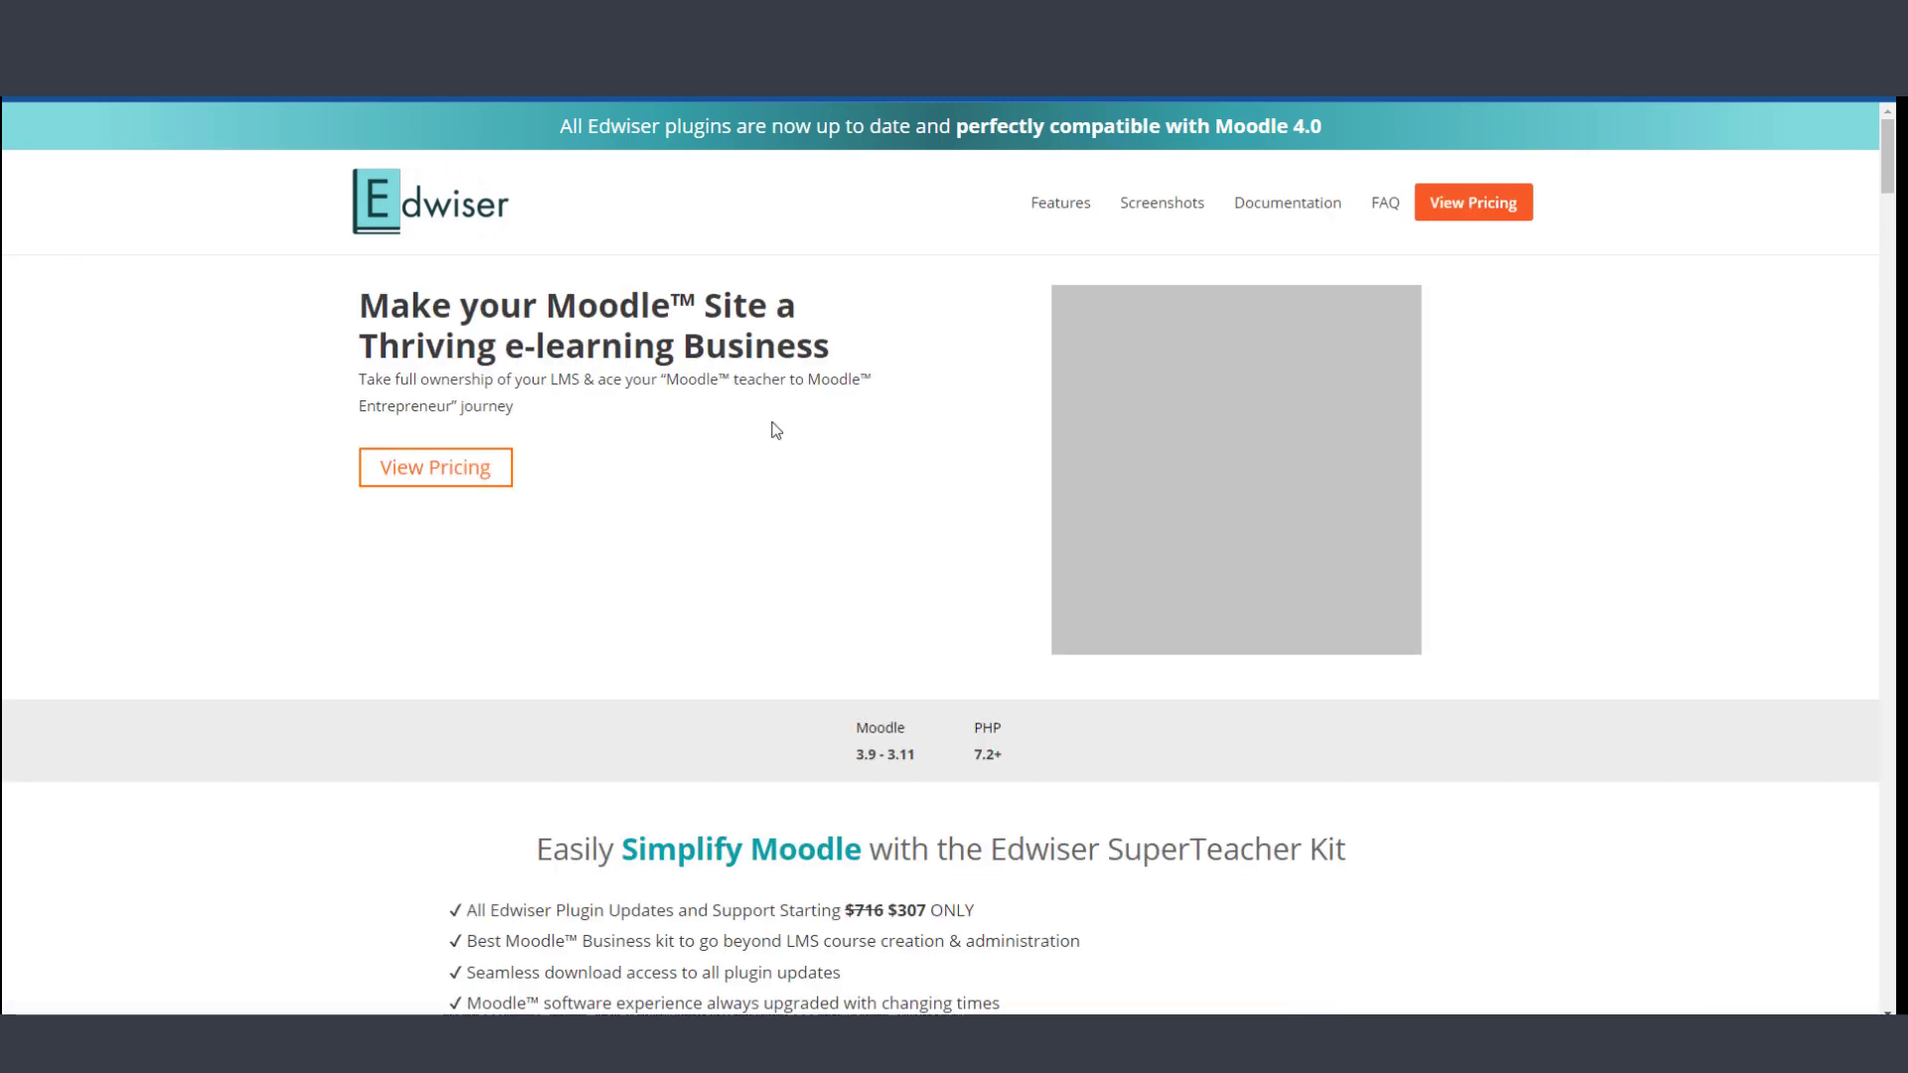
pyautogui.scroll(-3, 596, 592)
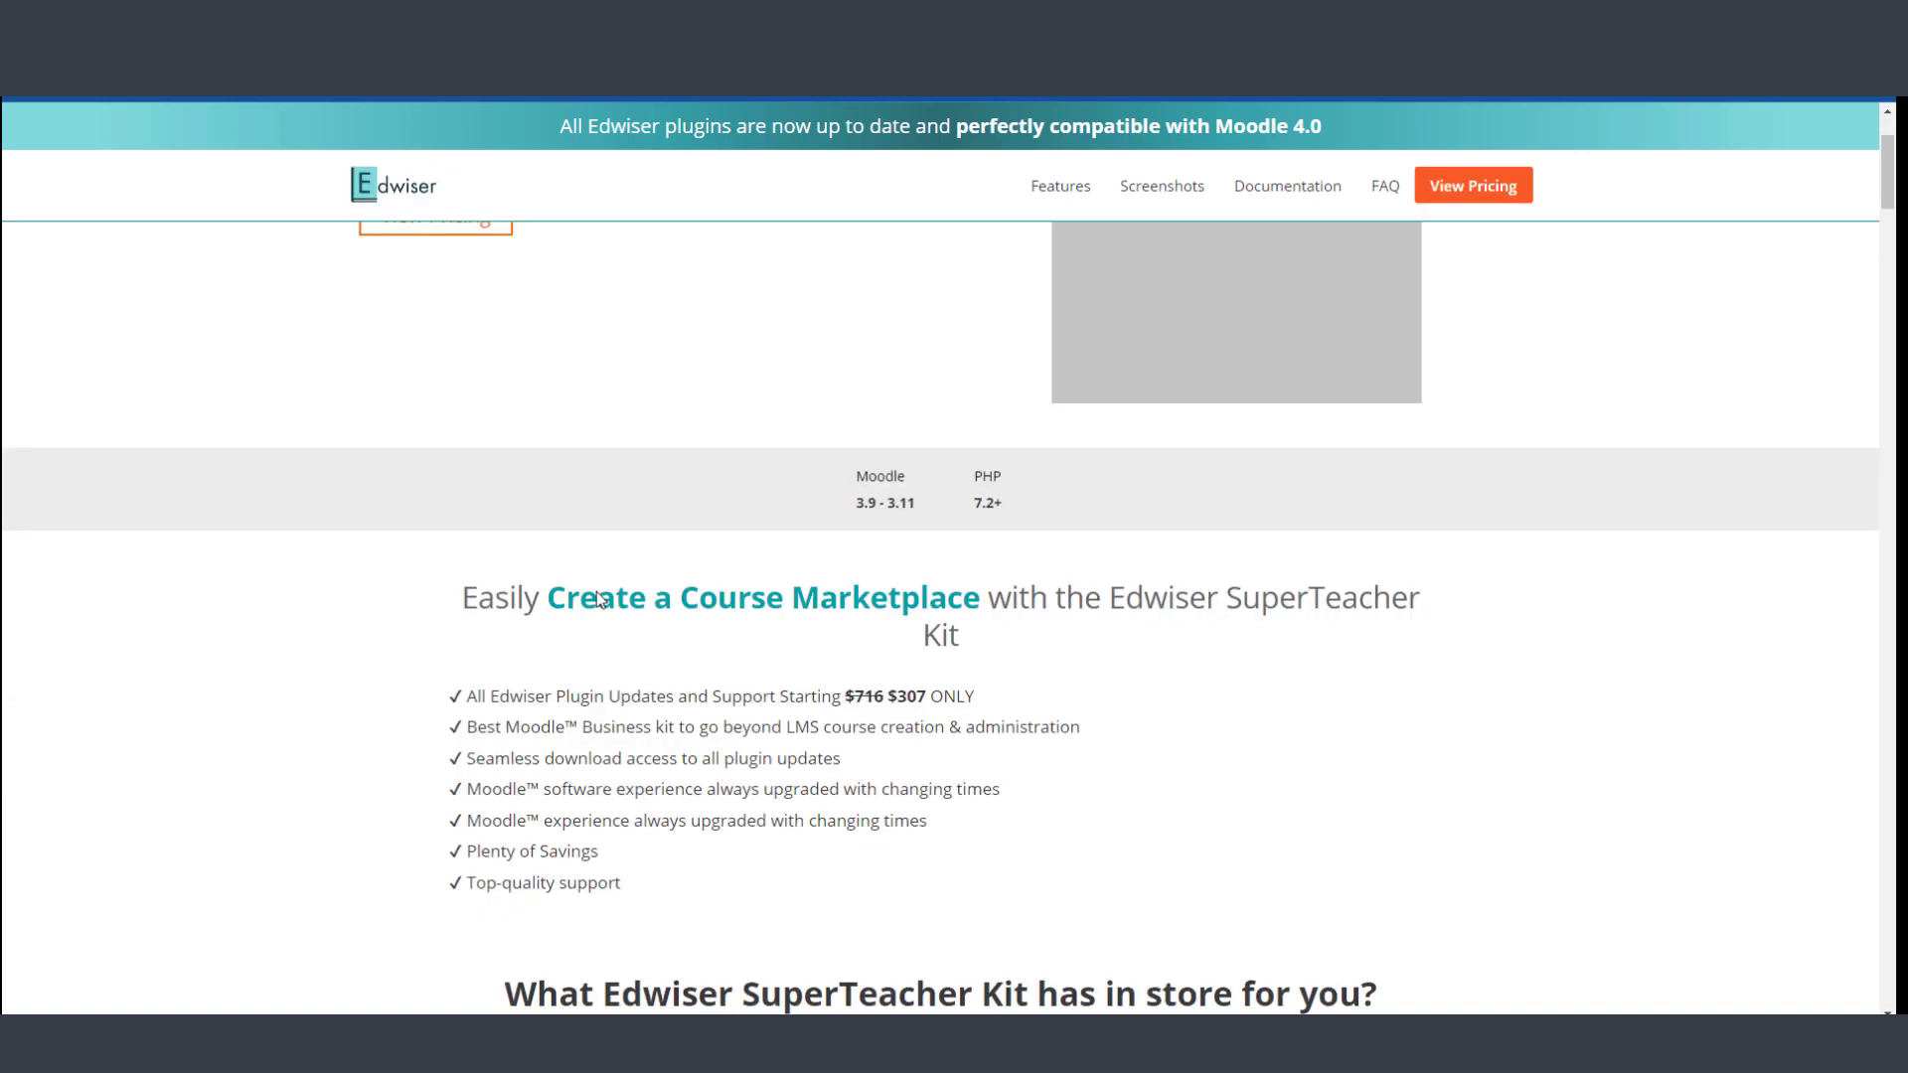
pyautogui.hotkey('alt', 'Left')
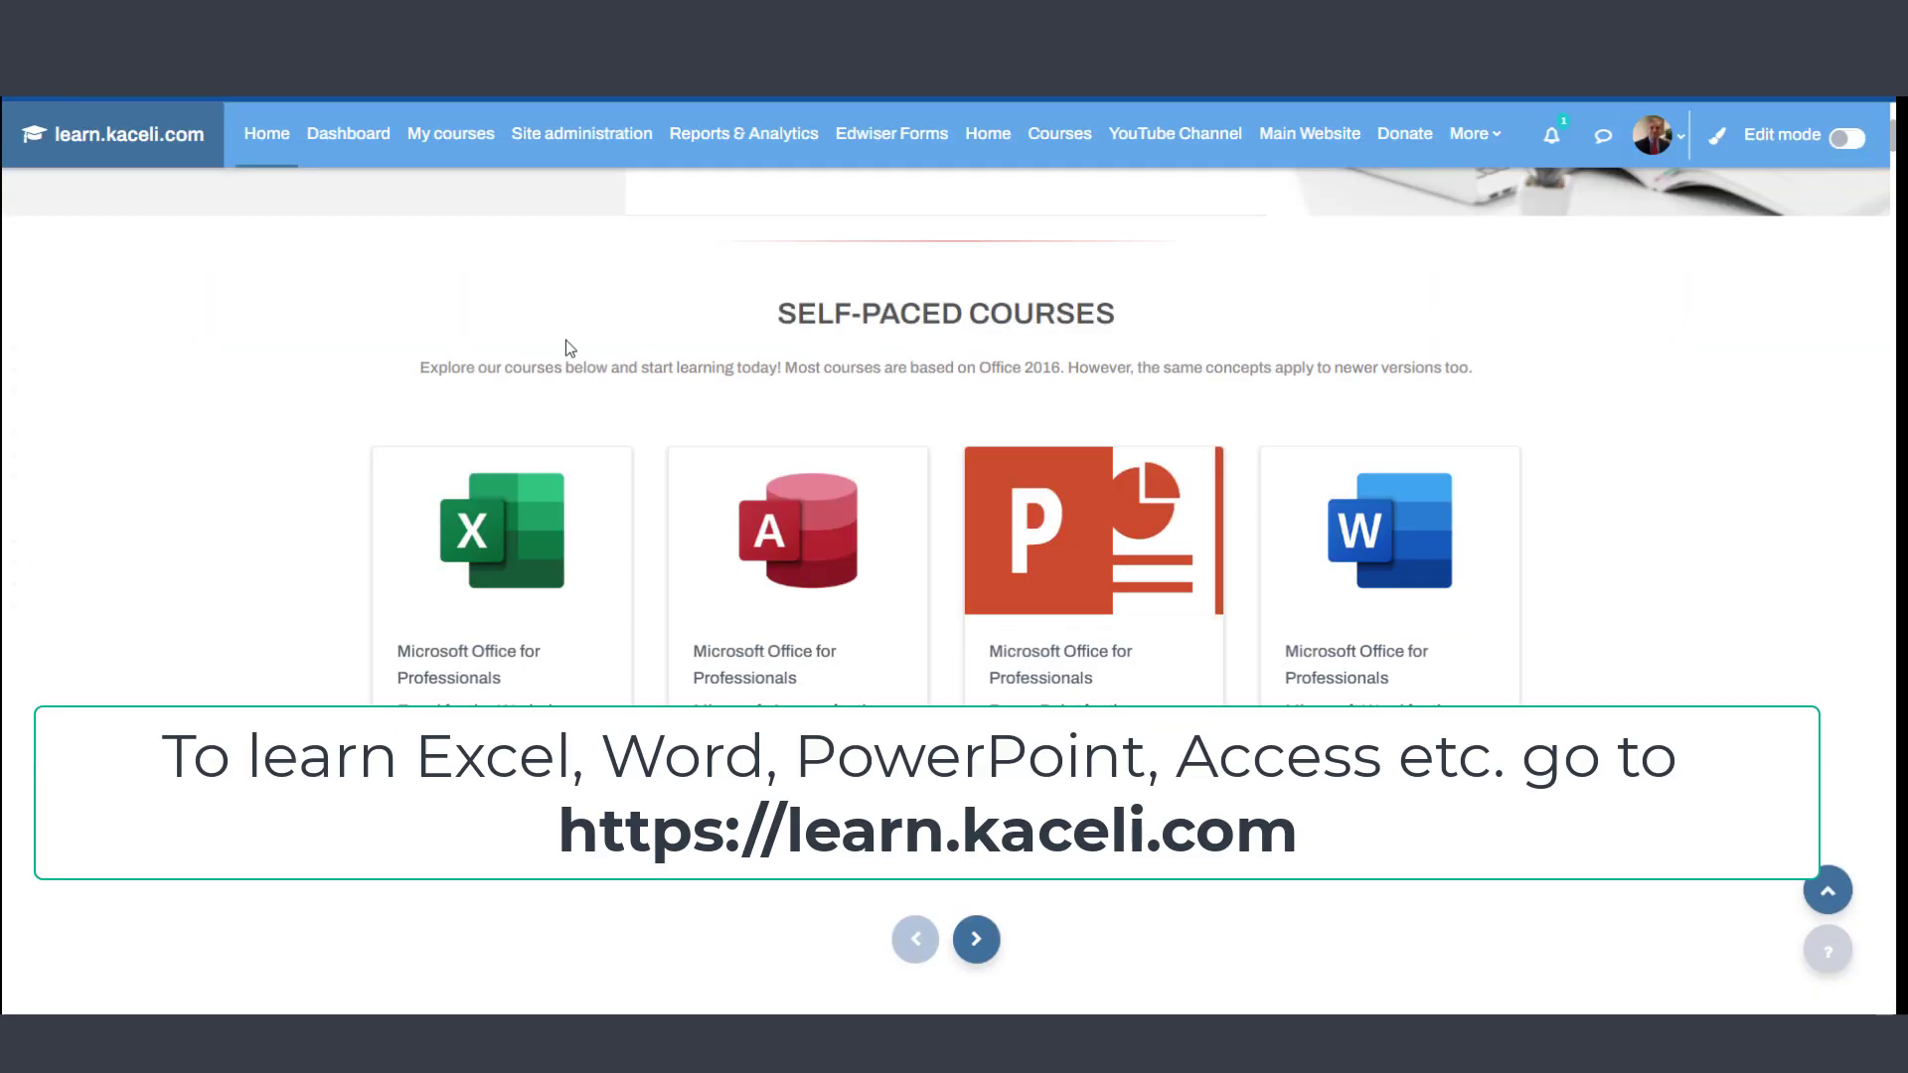
pyautogui.scroll(-2, 596, 398)
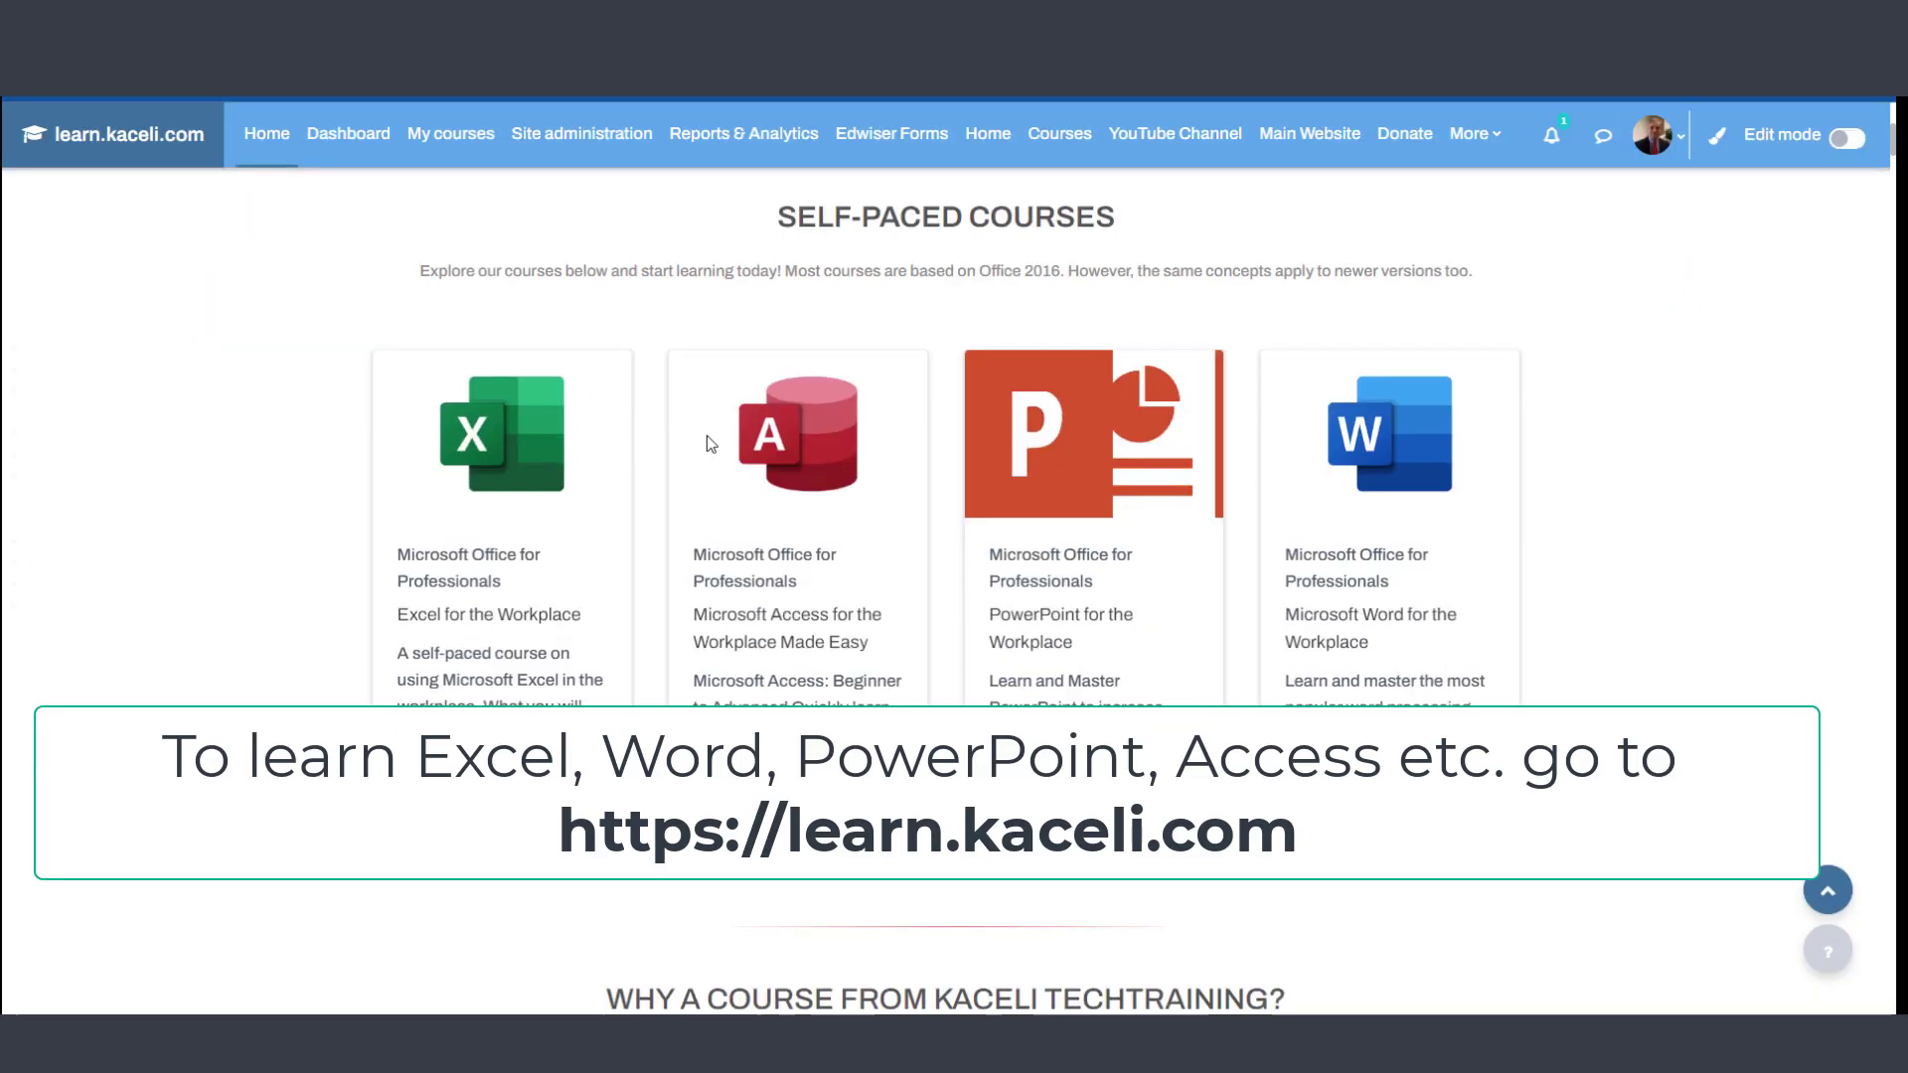
pyautogui.scroll(-3, 696, 438)
pyautogui.scroll(-3, 681, 443)
pyautogui.scroll(-2, 607, 447)
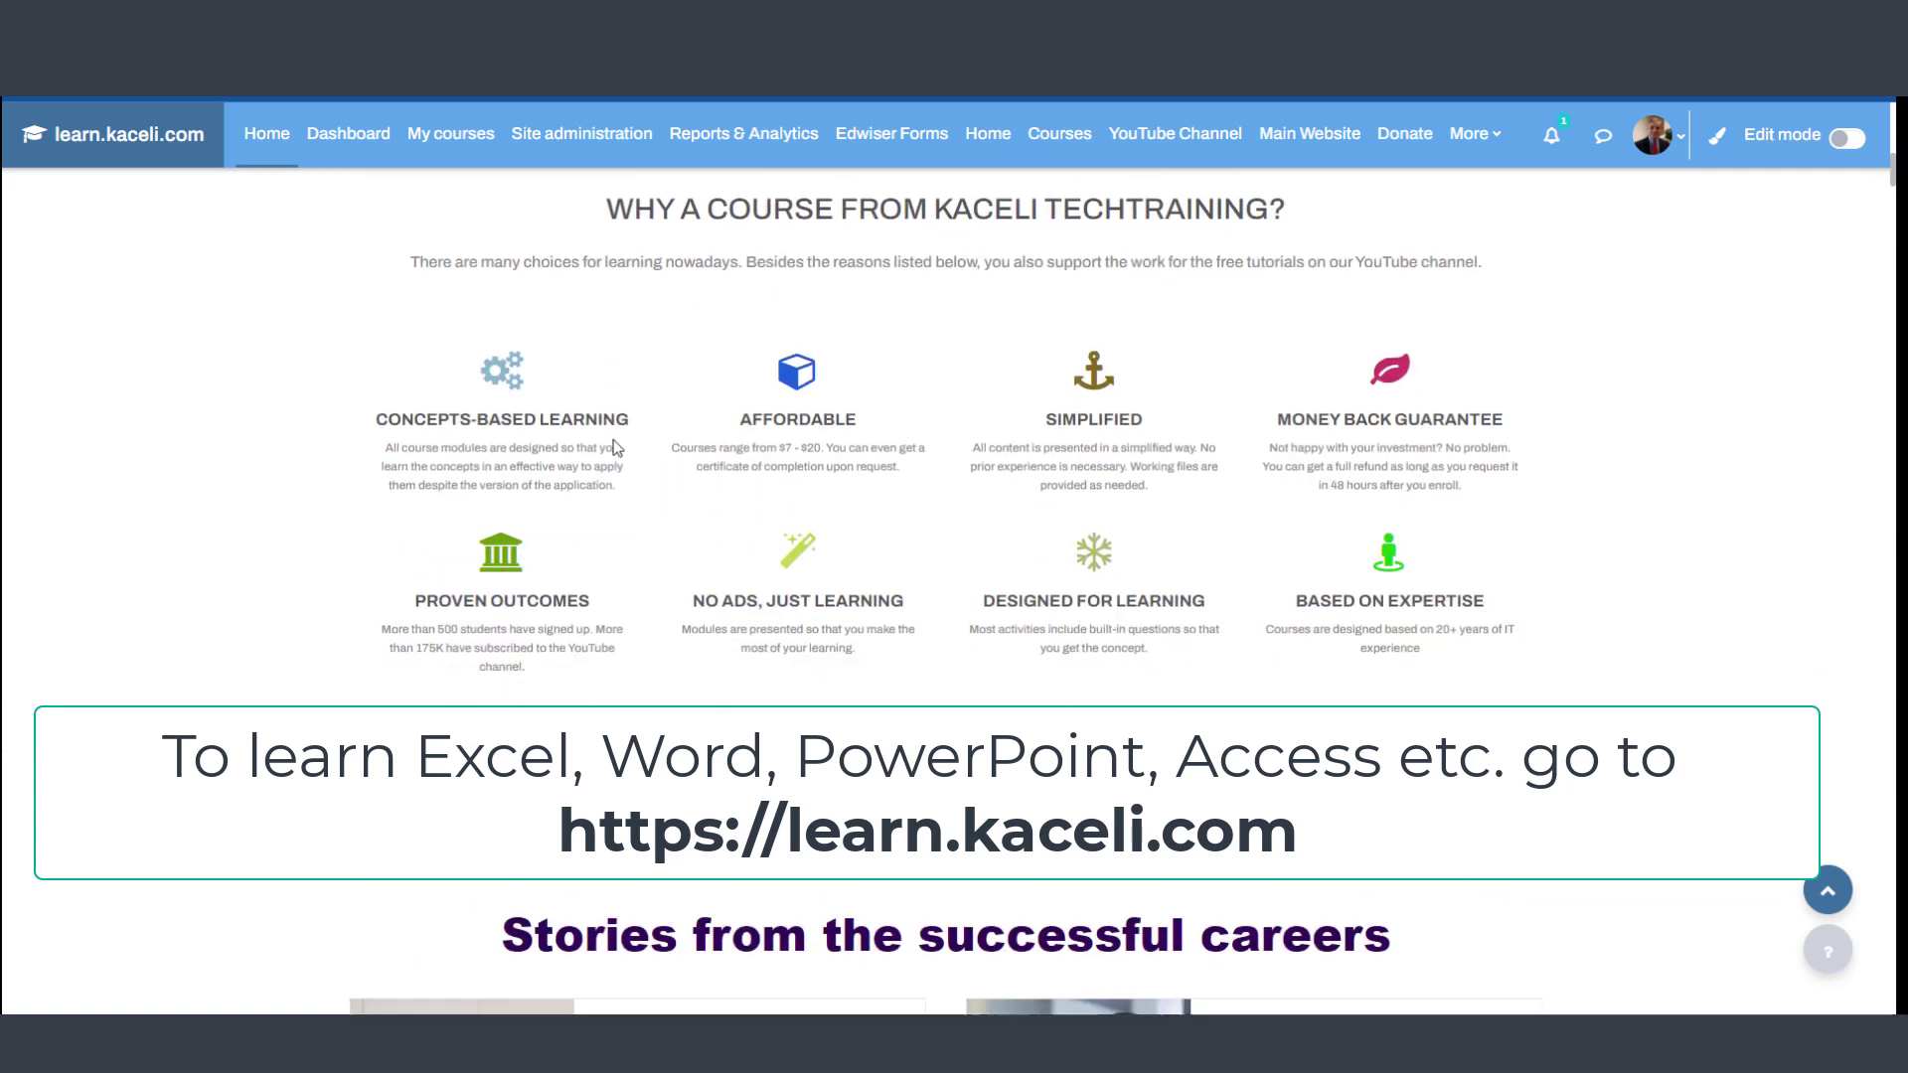